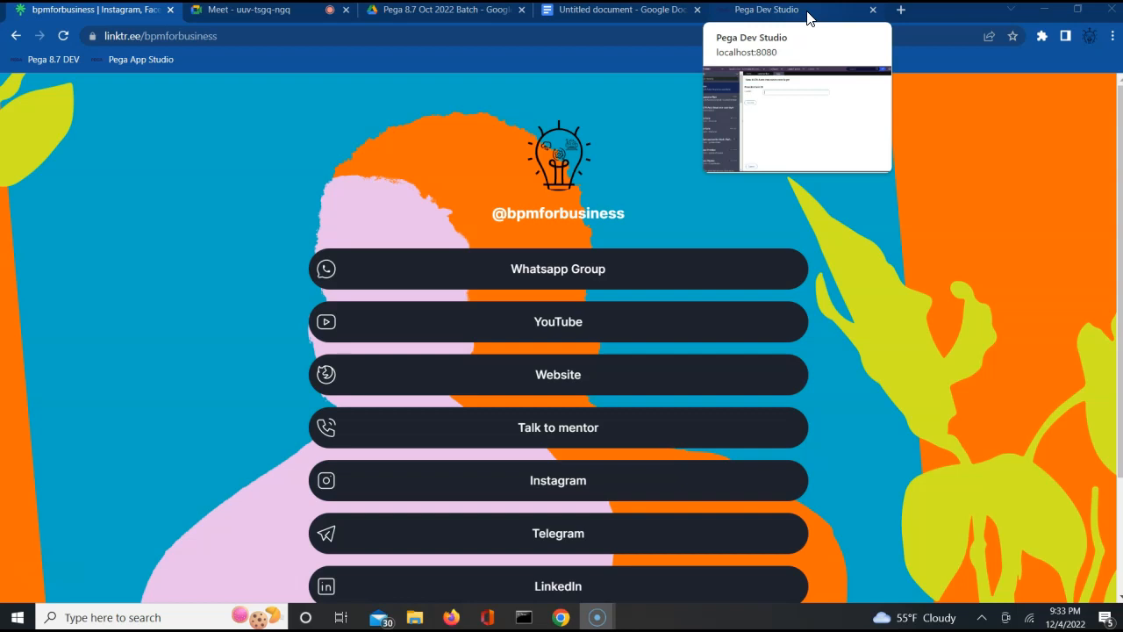
# - Use Live UI to trace the Search button to CustSearchSection in the New harness, then turn it off
pyautogui.click(807, 19)
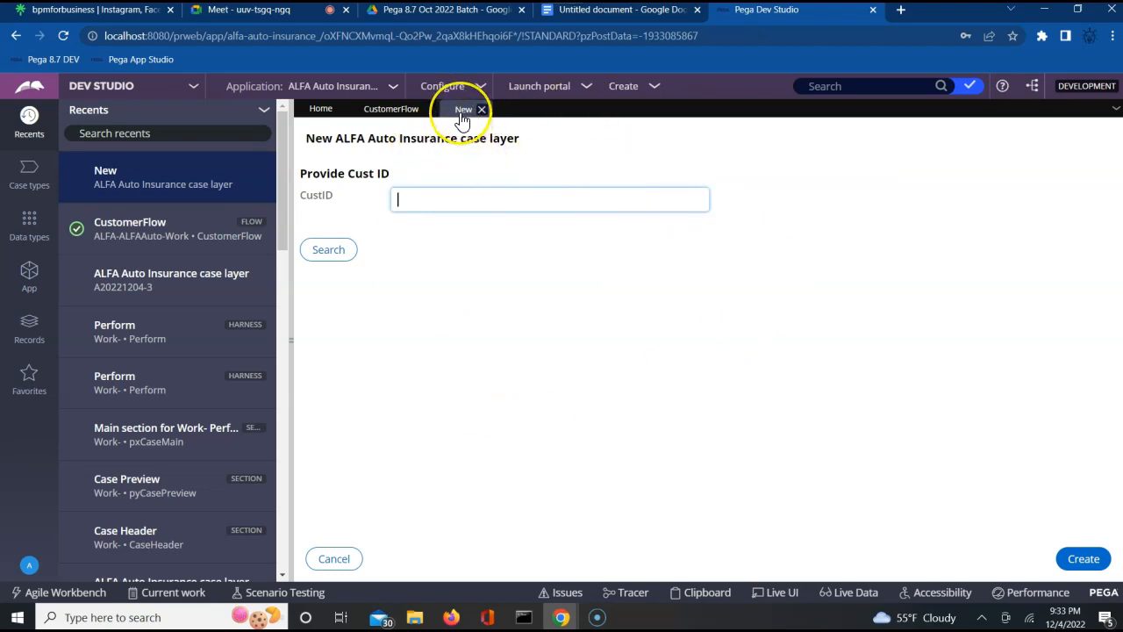
pyautogui.click(778, 595)
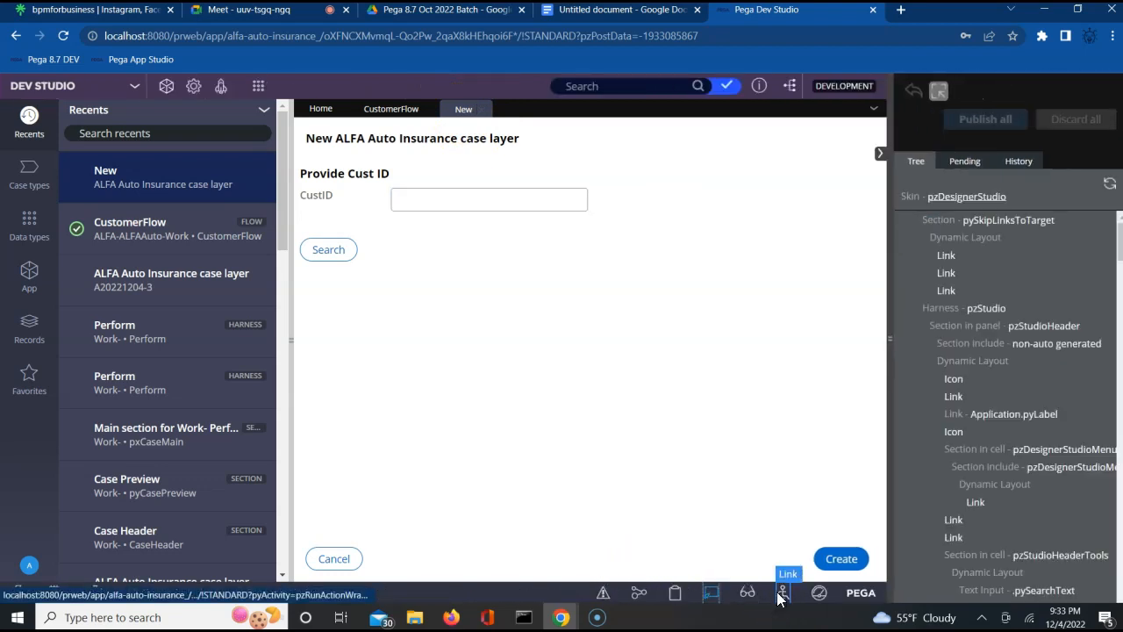
pyautogui.click(364, 250)
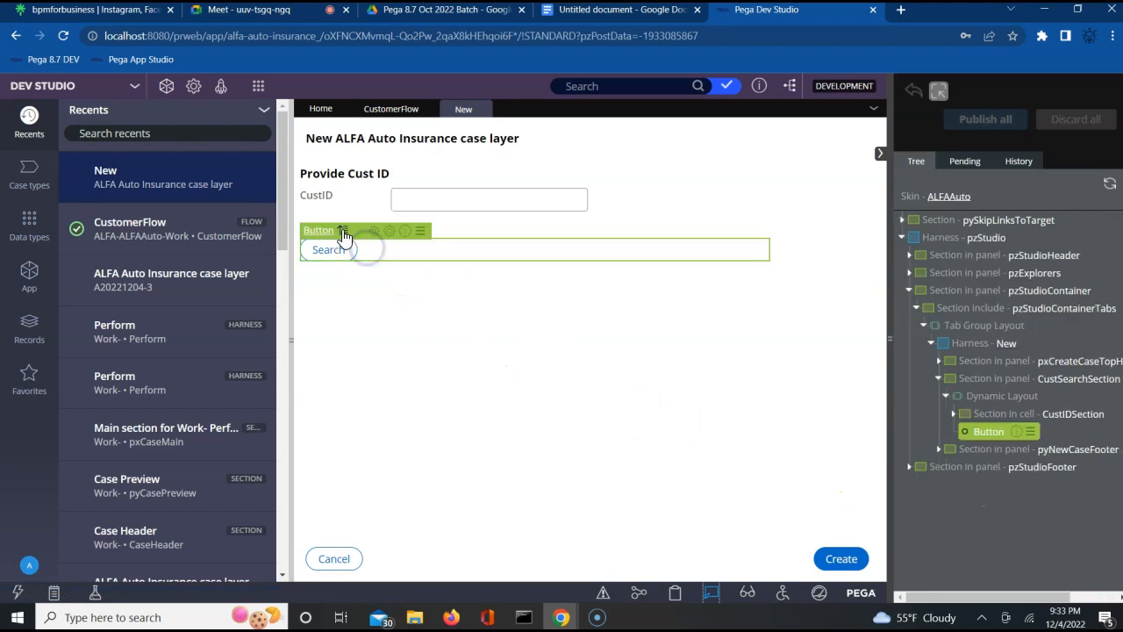
pyautogui.click(340, 230)
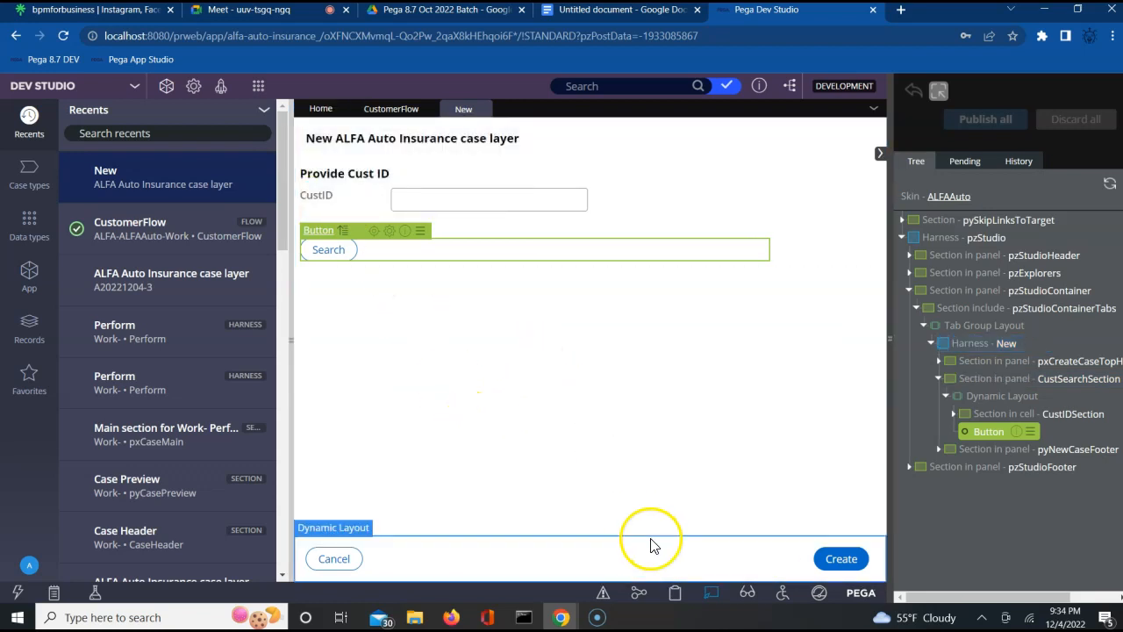
pyautogui.click(710, 597)
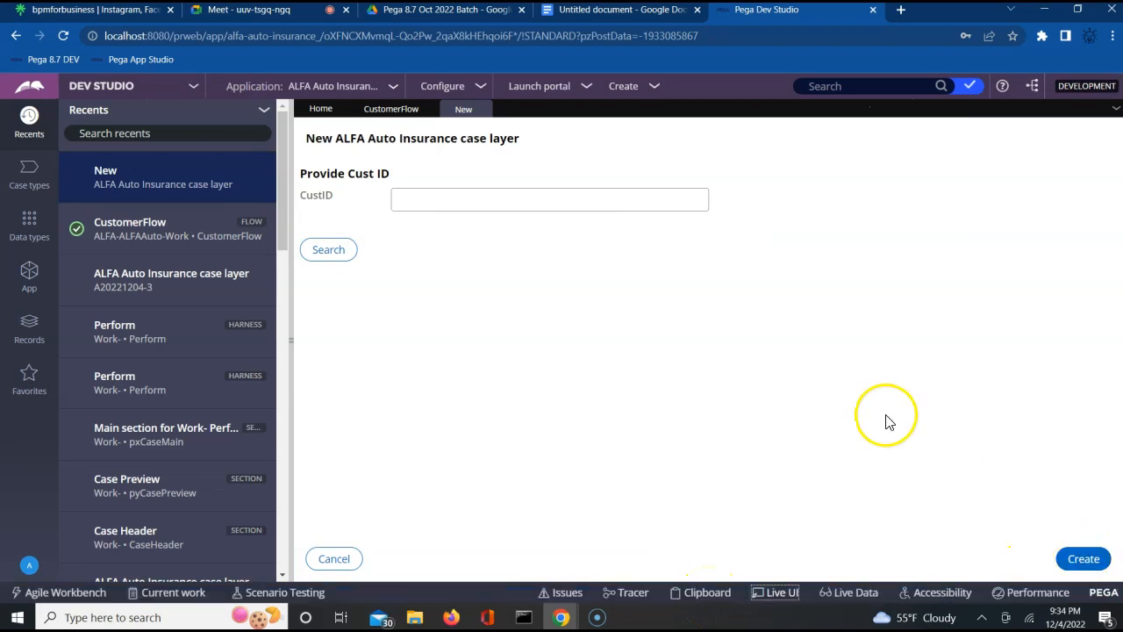
# - Try several customer IDs, each reported as nonexistent, then create a new ALFA Auto Insurance case
pyautogui.click(437, 198)
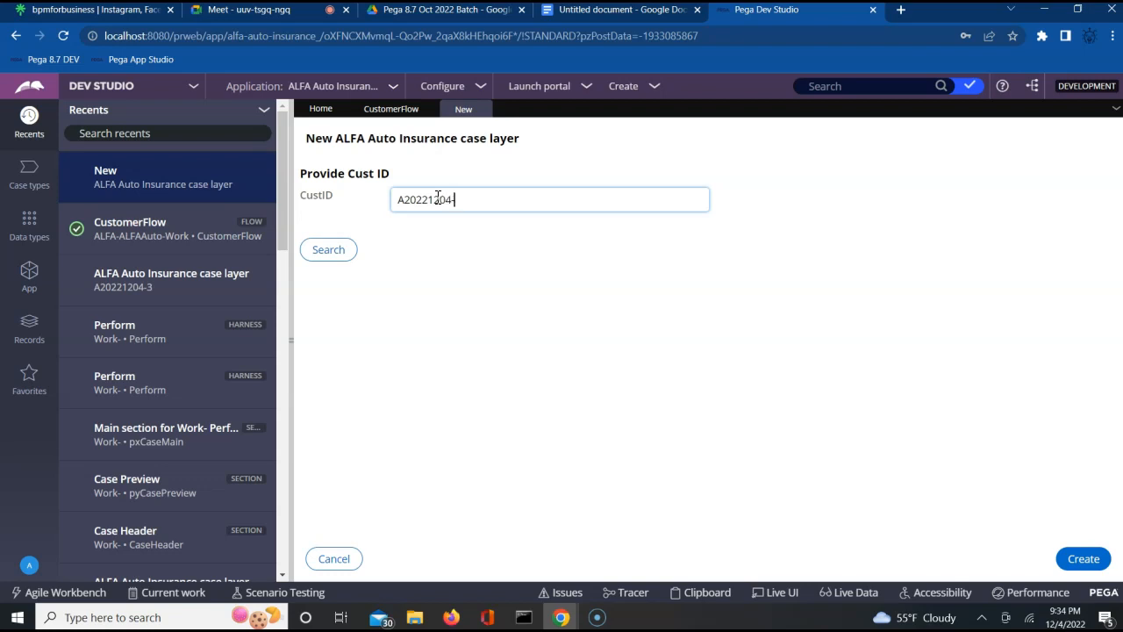
pyautogui.click(324, 252)
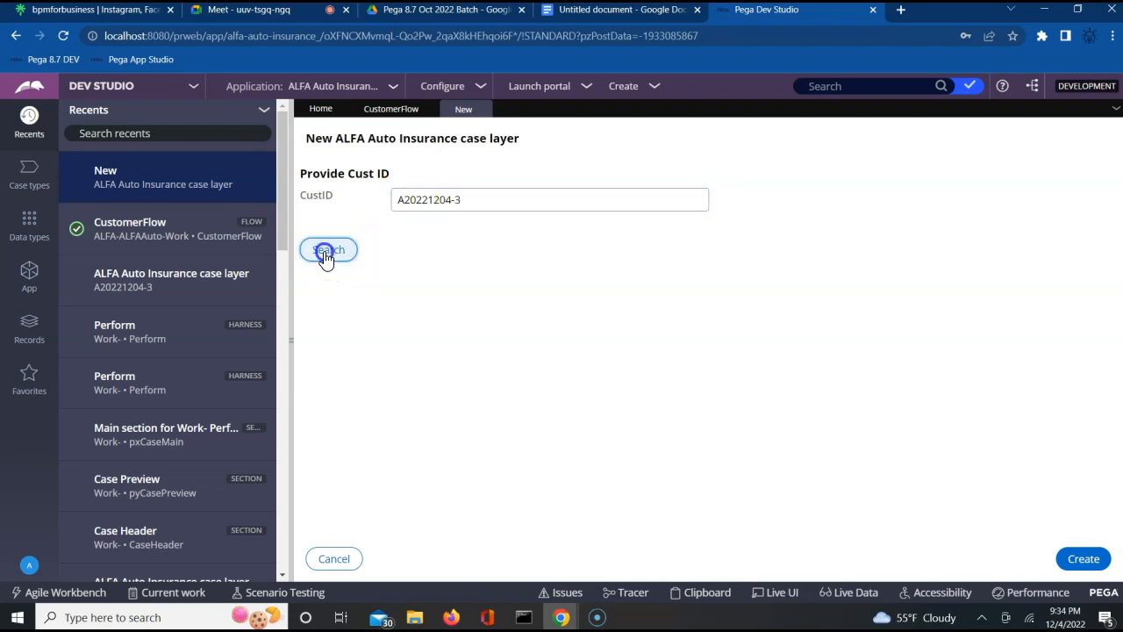
pyautogui.click(462, 200)
pyautogui.press('BackSpace')
pyautogui.write('2')
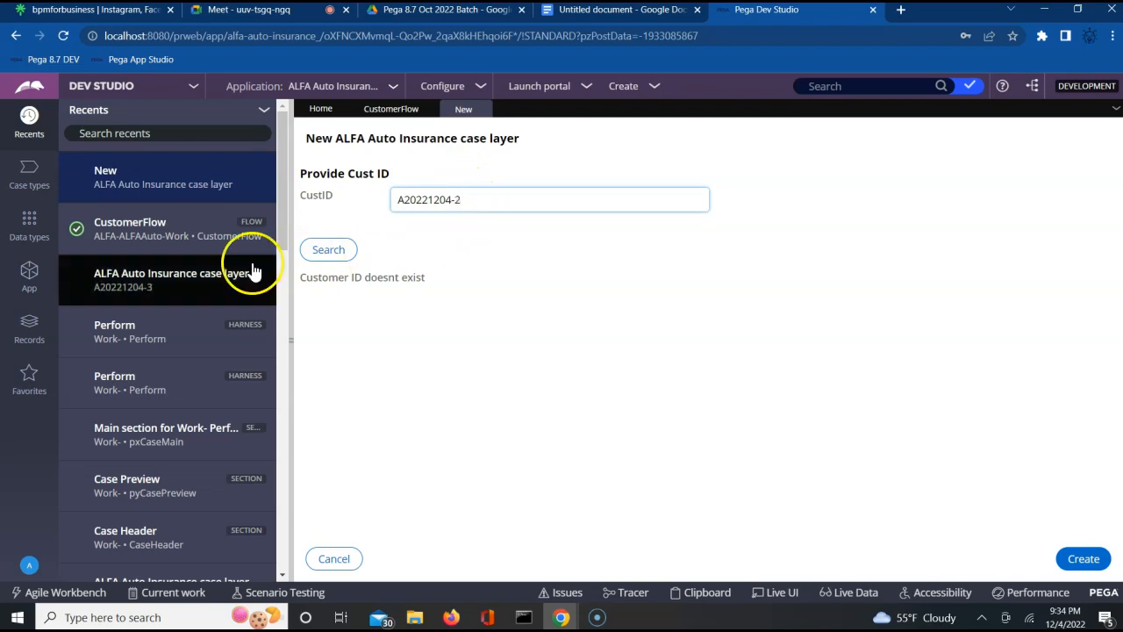
pyautogui.click(327, 251)
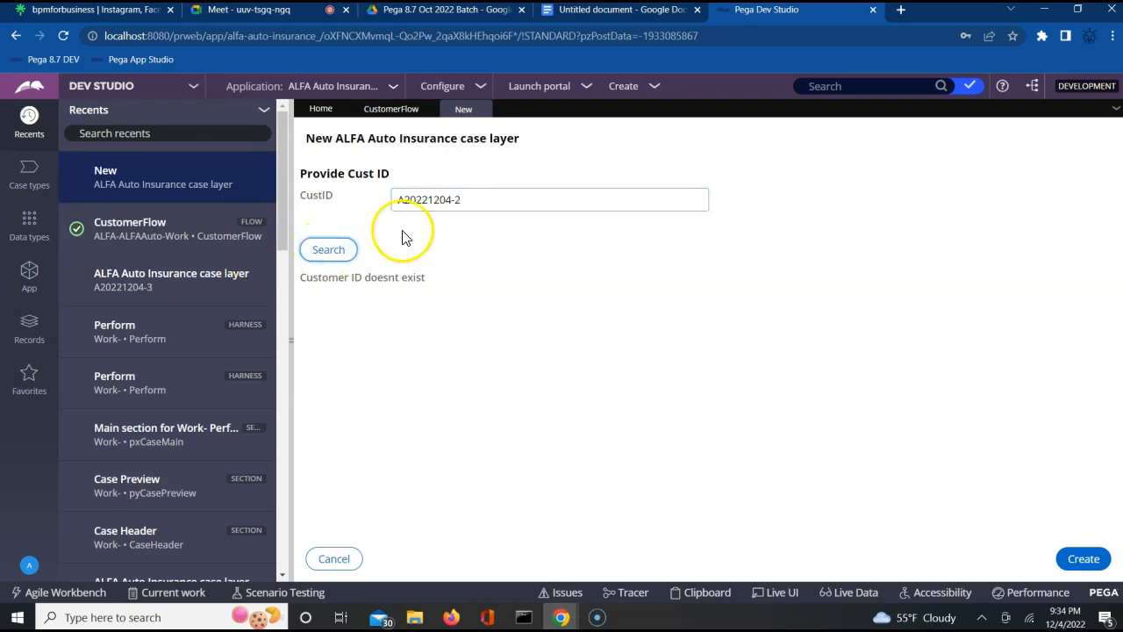
pyautogui.click(478, 199)
pyautogui.press('BackSpace')
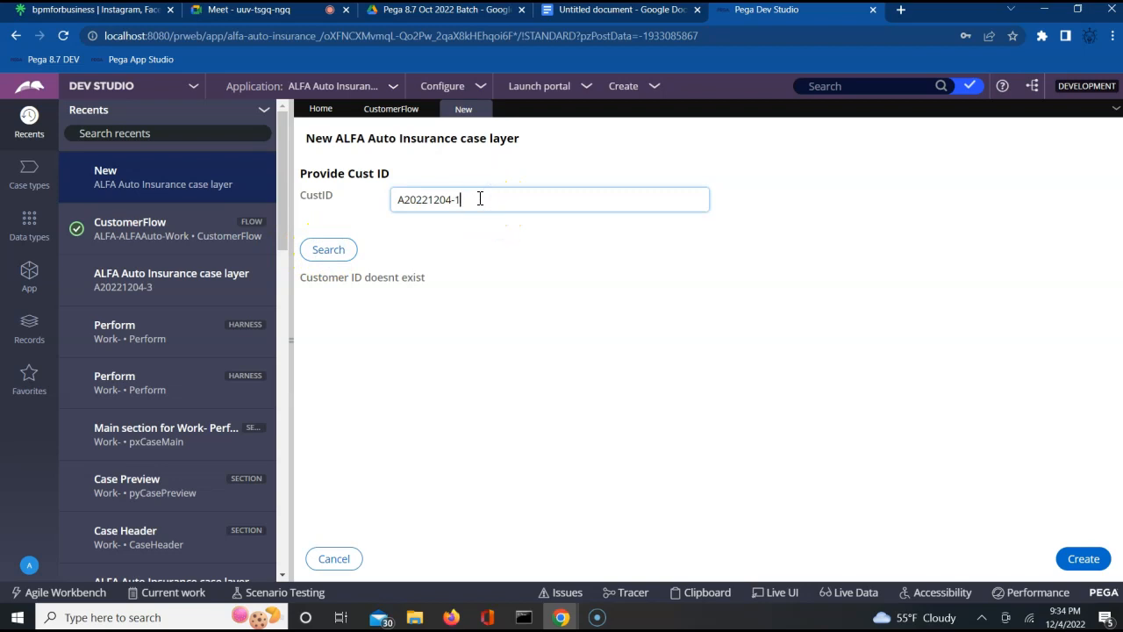
pyautogui.click(321, 261)
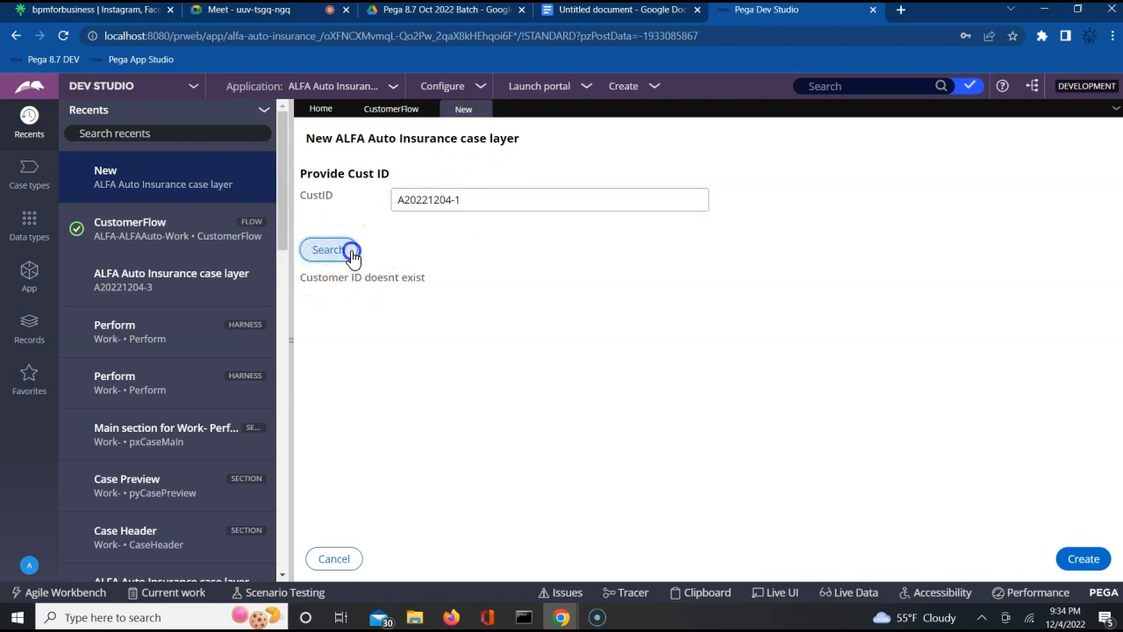
pyautogui.click(1096, 564)
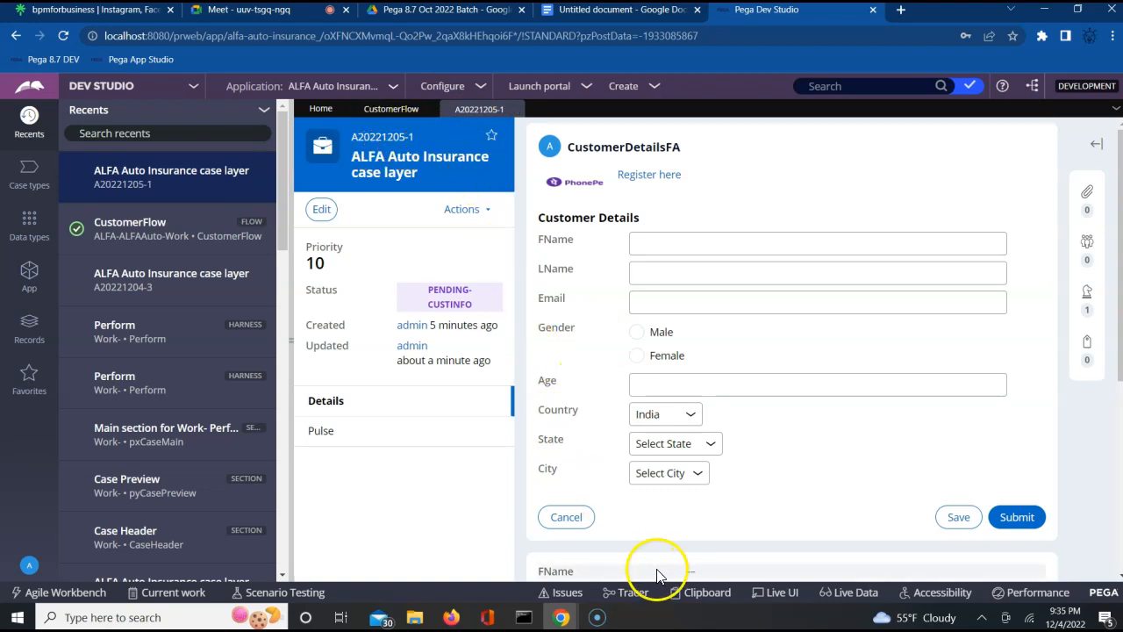
pyautogui.click(776, 593)
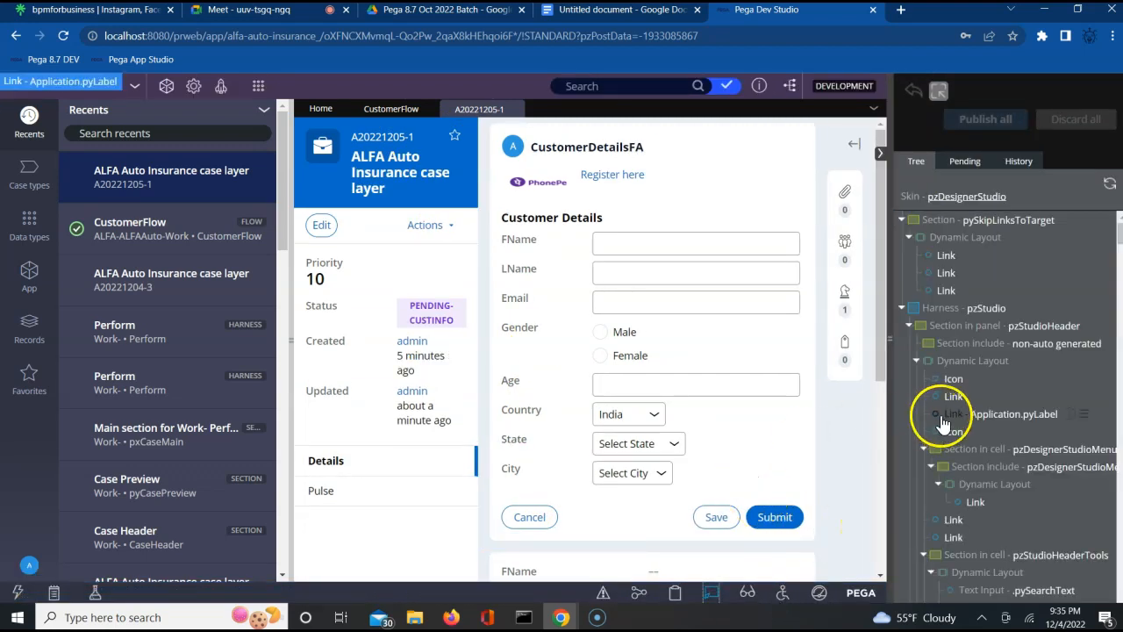
pyautogui.click(611, 444)
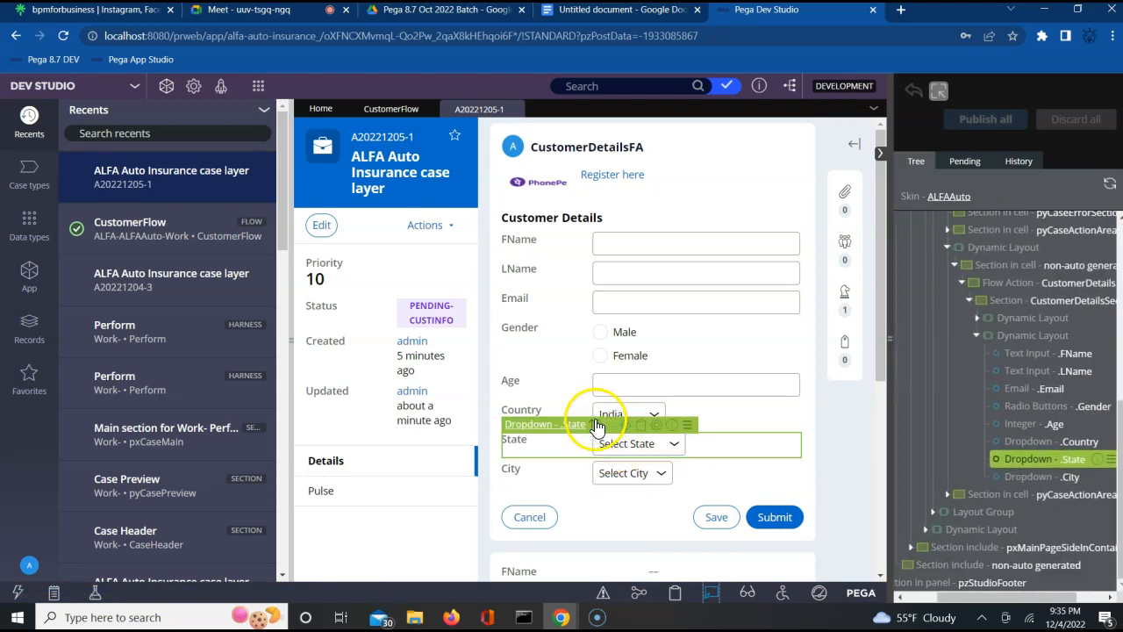
pyautogui.click(593, 425)
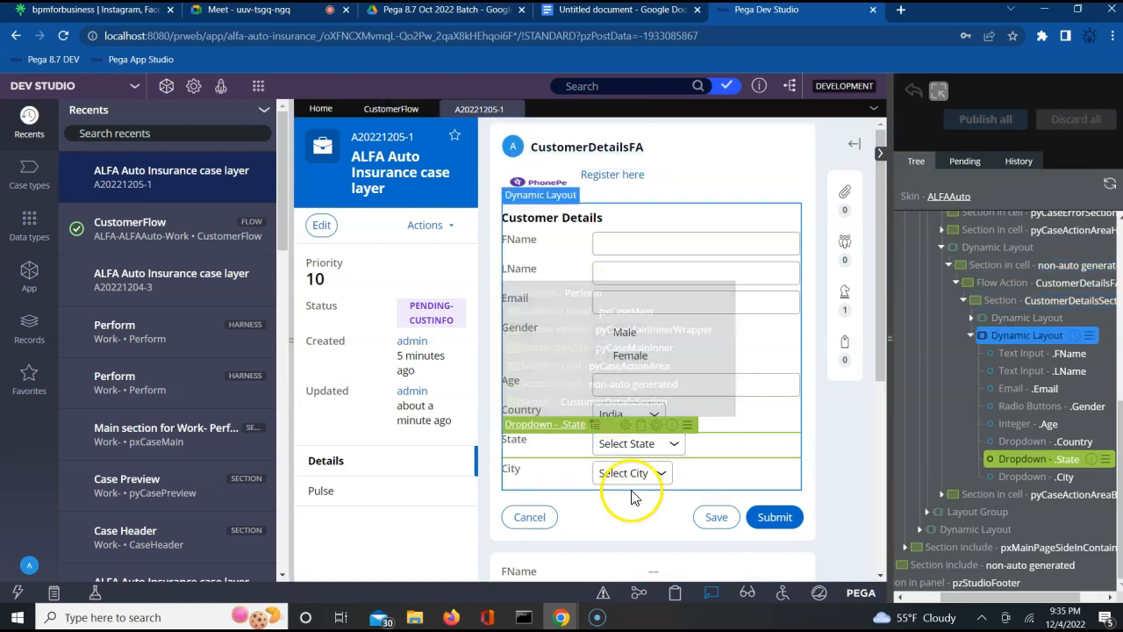
pyautogui.click(712, 602)
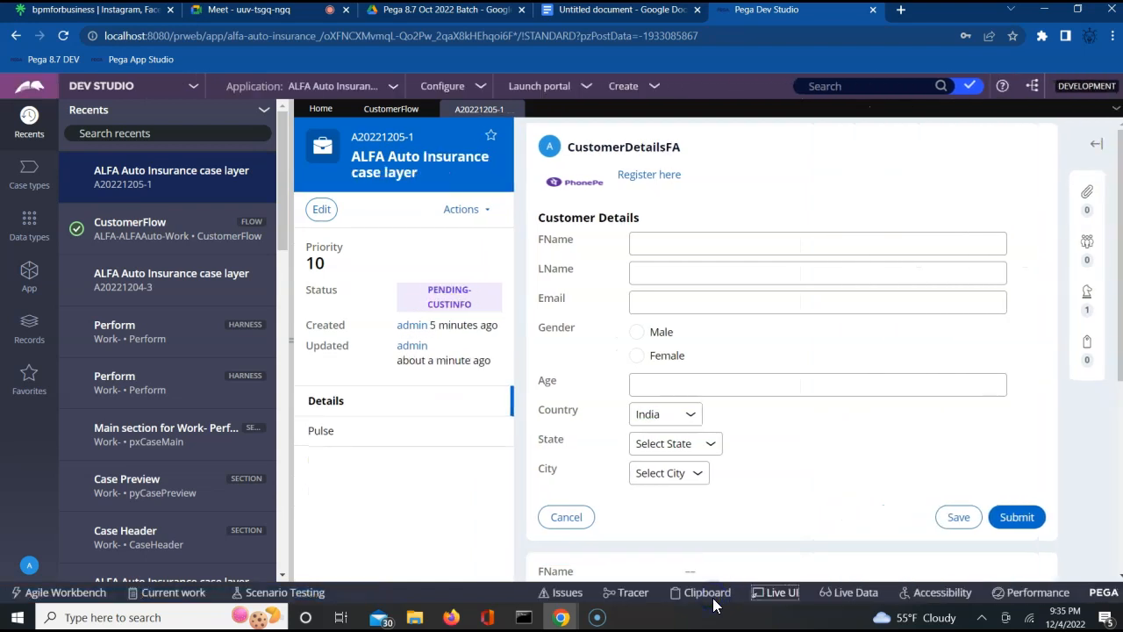
# - Submit the Customer Details, TransactionFA, AUTOVehicleFA and address forms to resolve case A20221205-1
pyautogui.click(1017, 519)
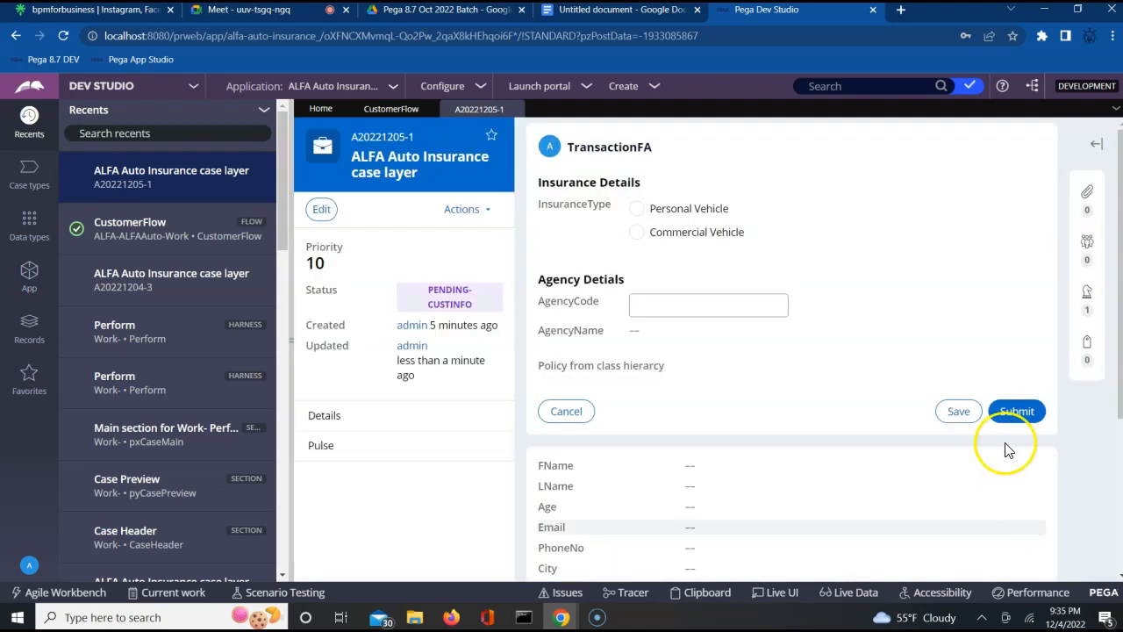
pyautogui.click(1018, 411)
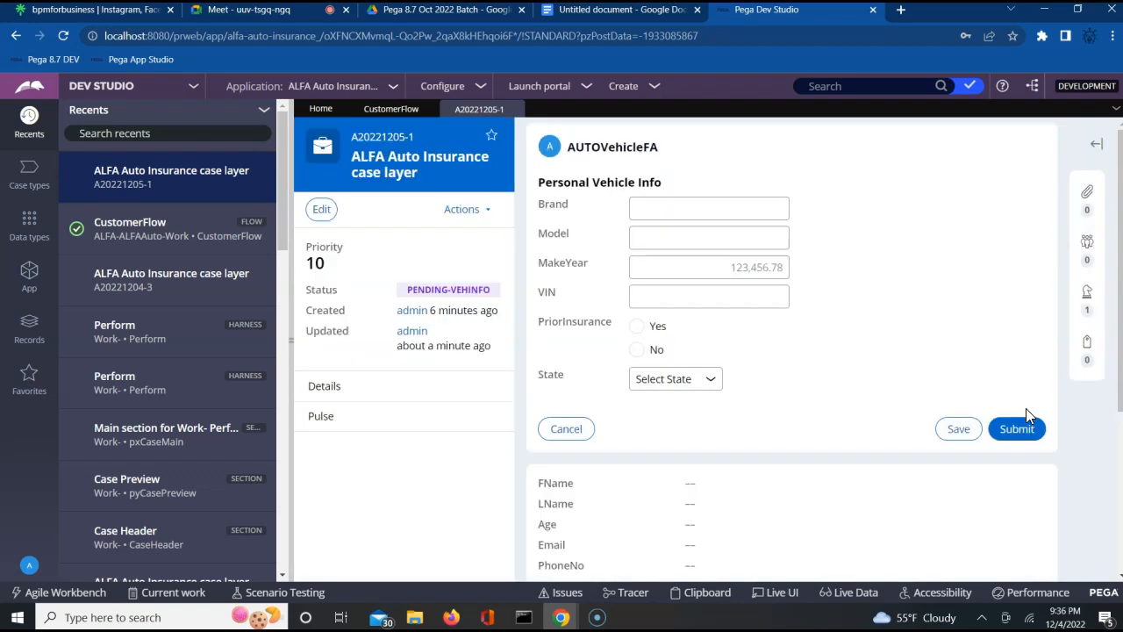
pyautogui.click(1024, 411)
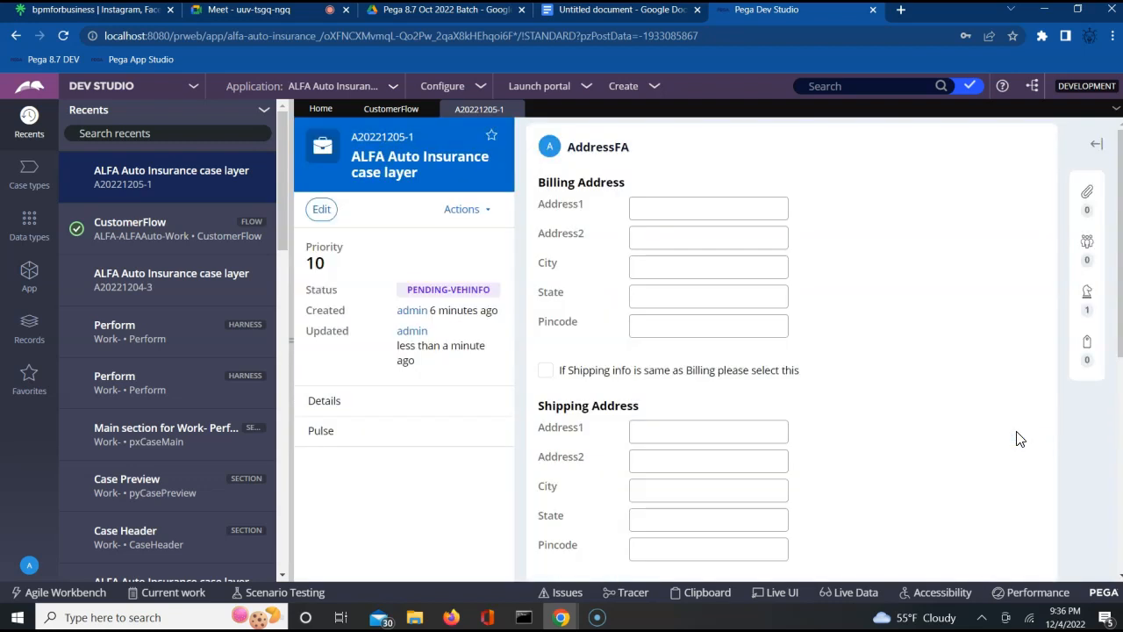
pyautogui.click(998, 508)
pyautogui.scroll(-3, 998, 511)
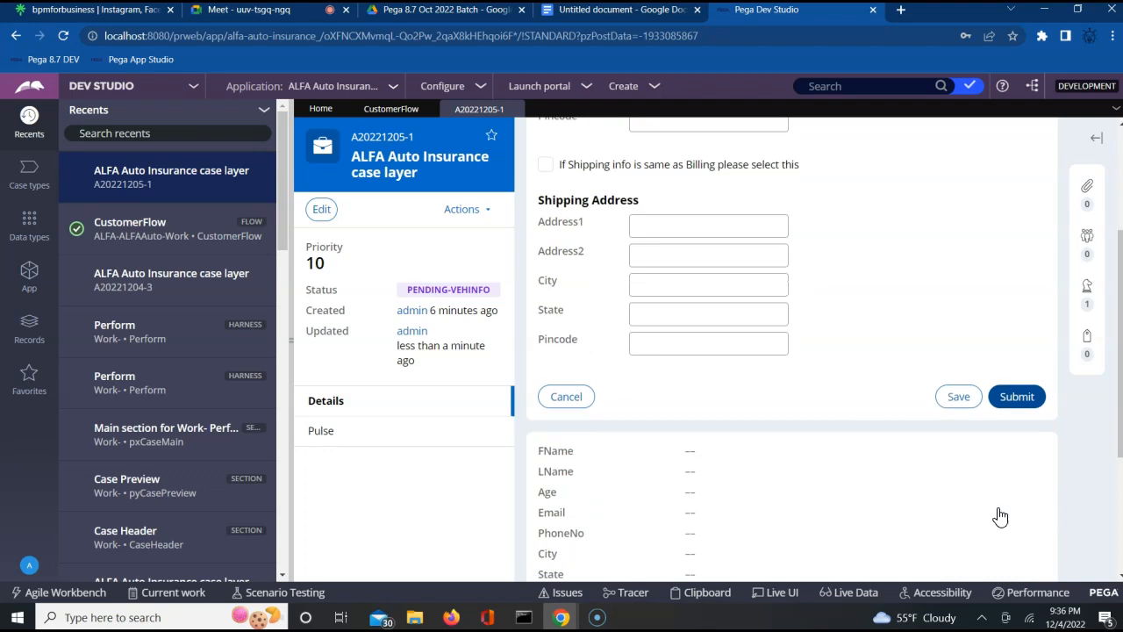
pyautogui.click(1018, 400)
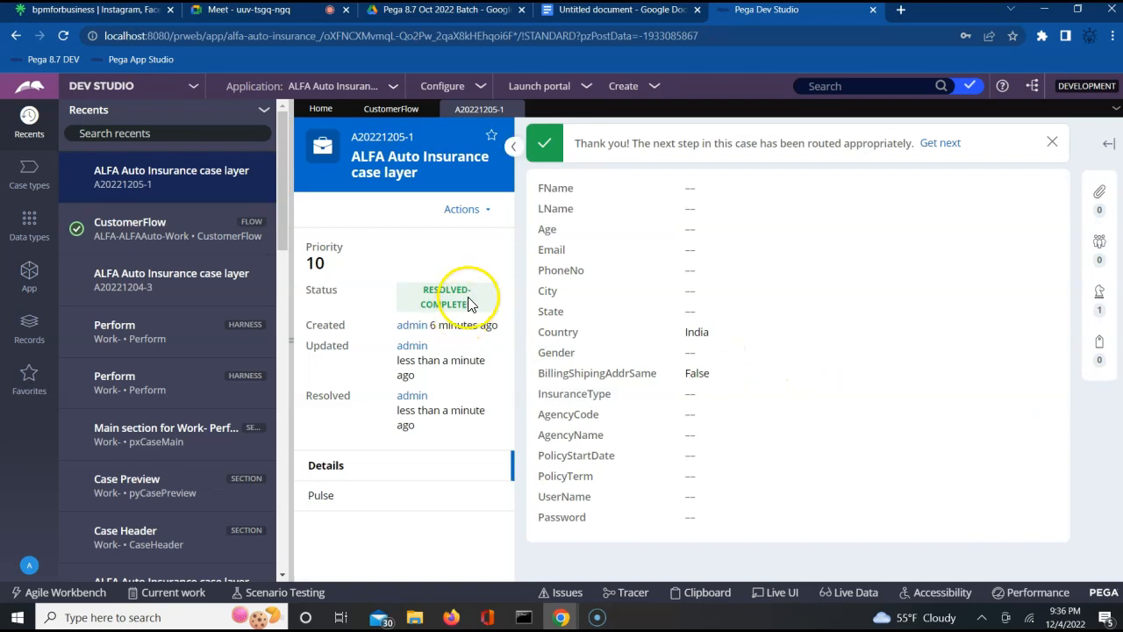
# - Use Live UI to trace the billing-address checkbox through CaseInformation to the Confirm harness, then switch it off
pyautogui.click(775, 595)
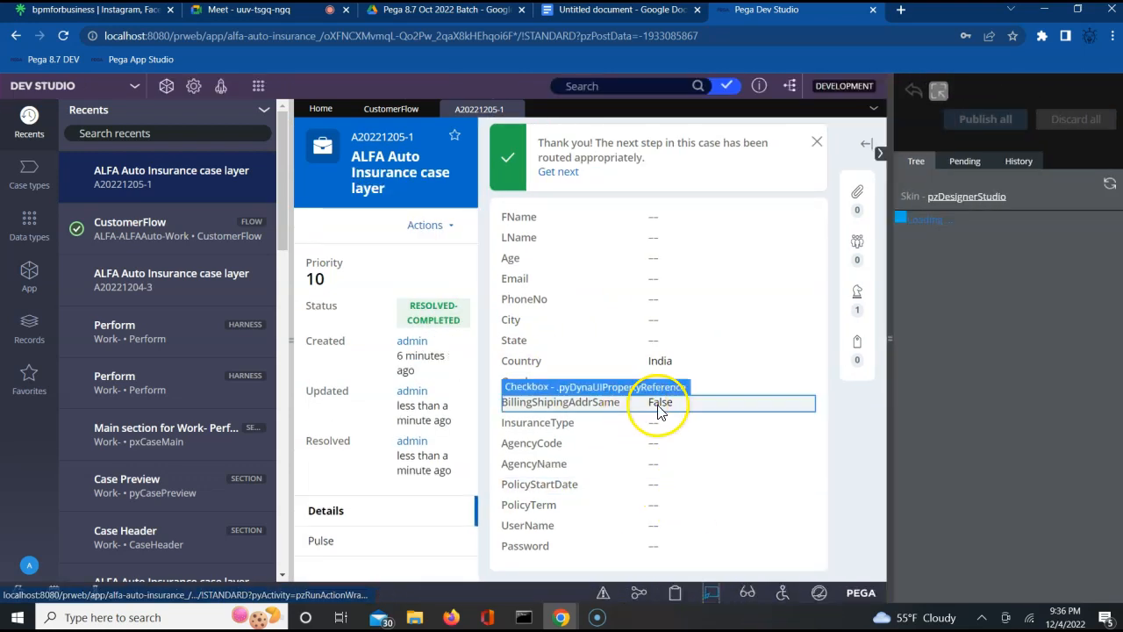
pyautogui.click(662, 407)
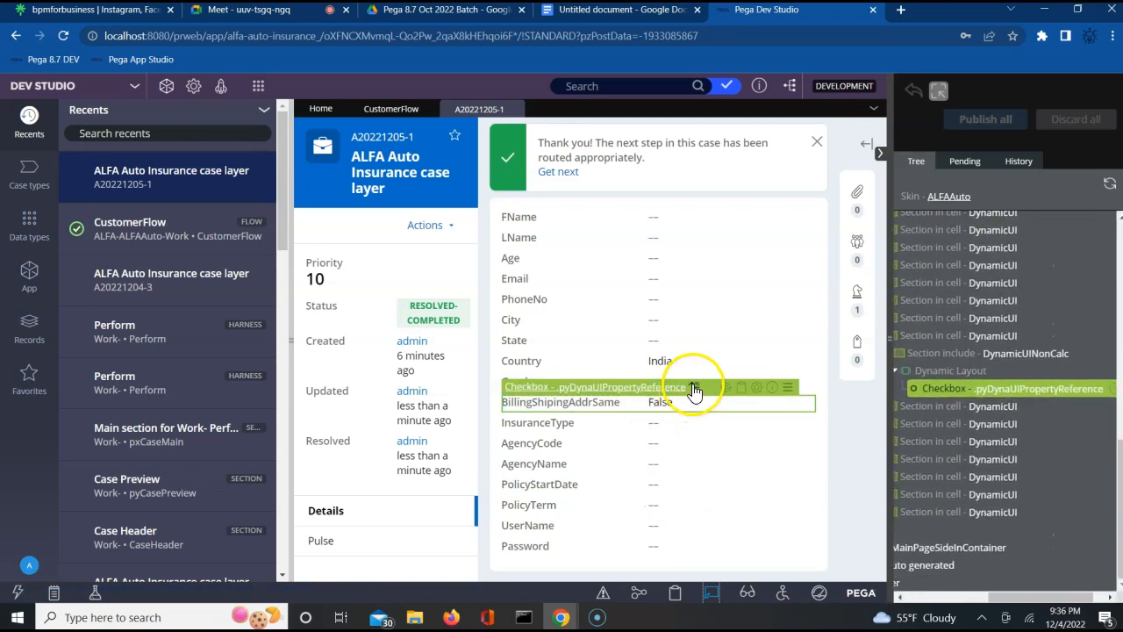
pyautogui.moveTo(695, 387)
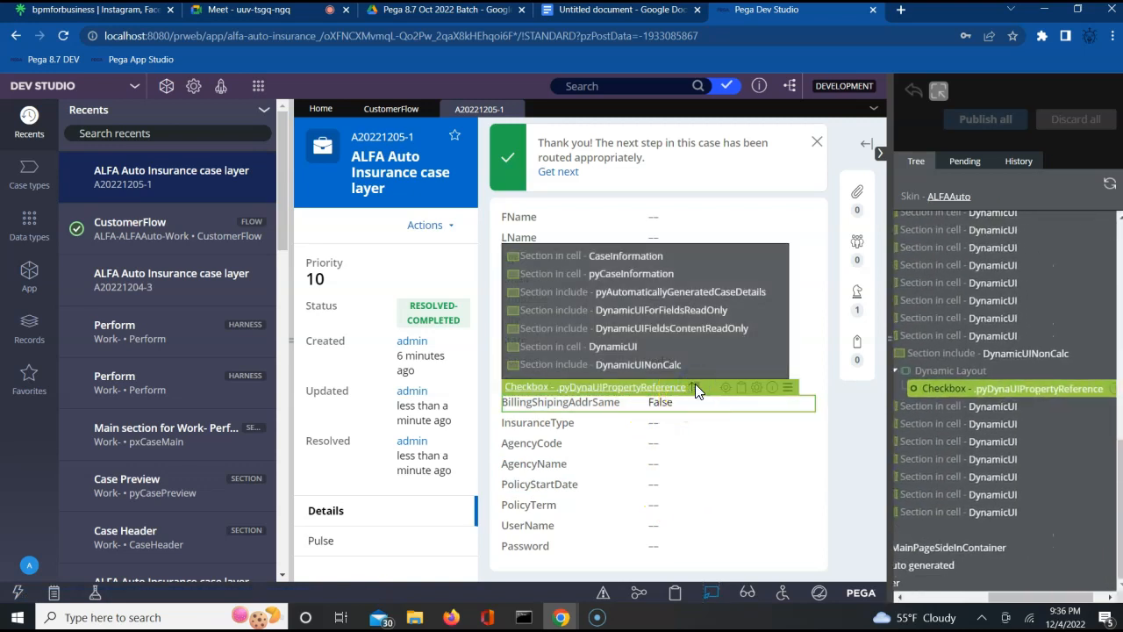
pyautogui.click(650, 256)
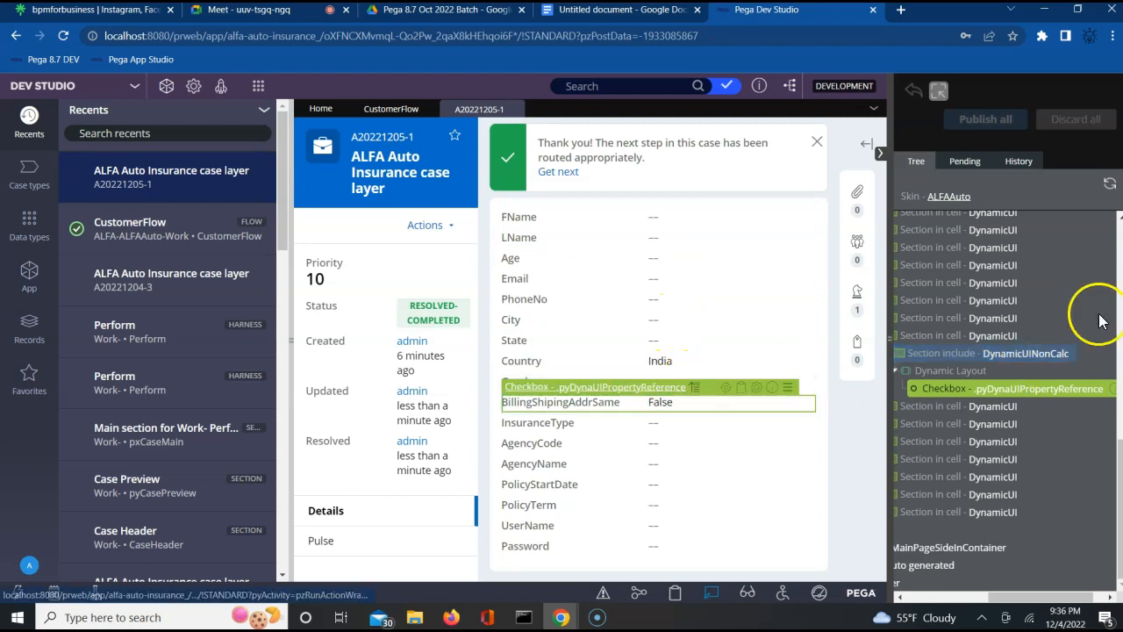
pyautogui.scroll(3, 1117, 290)
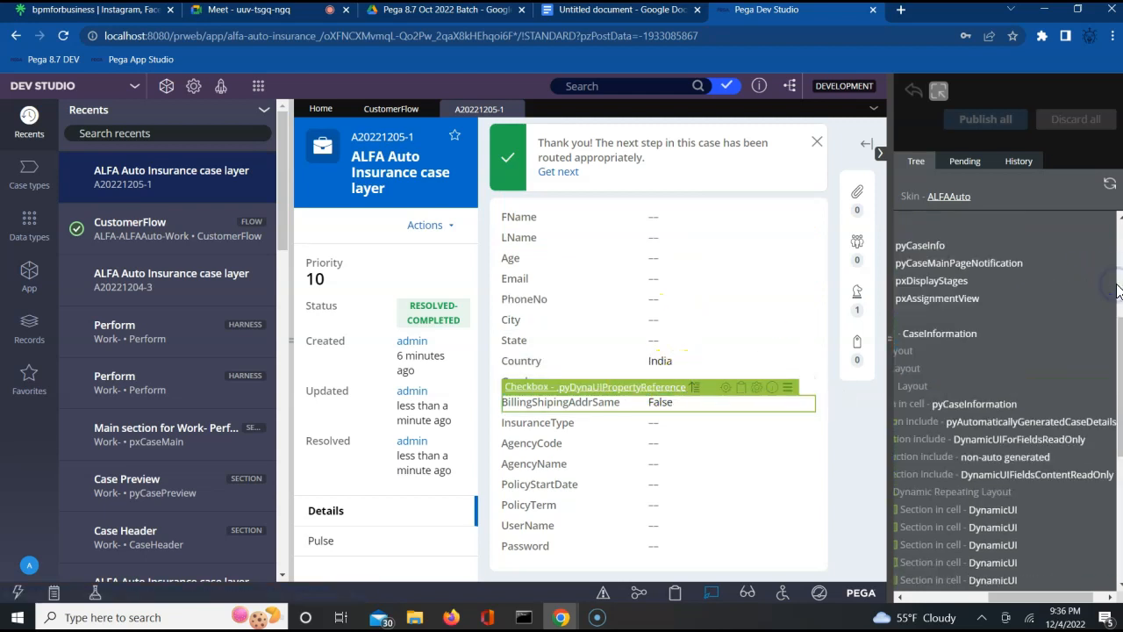
pyautogui.scroll(3, 1116, 290)
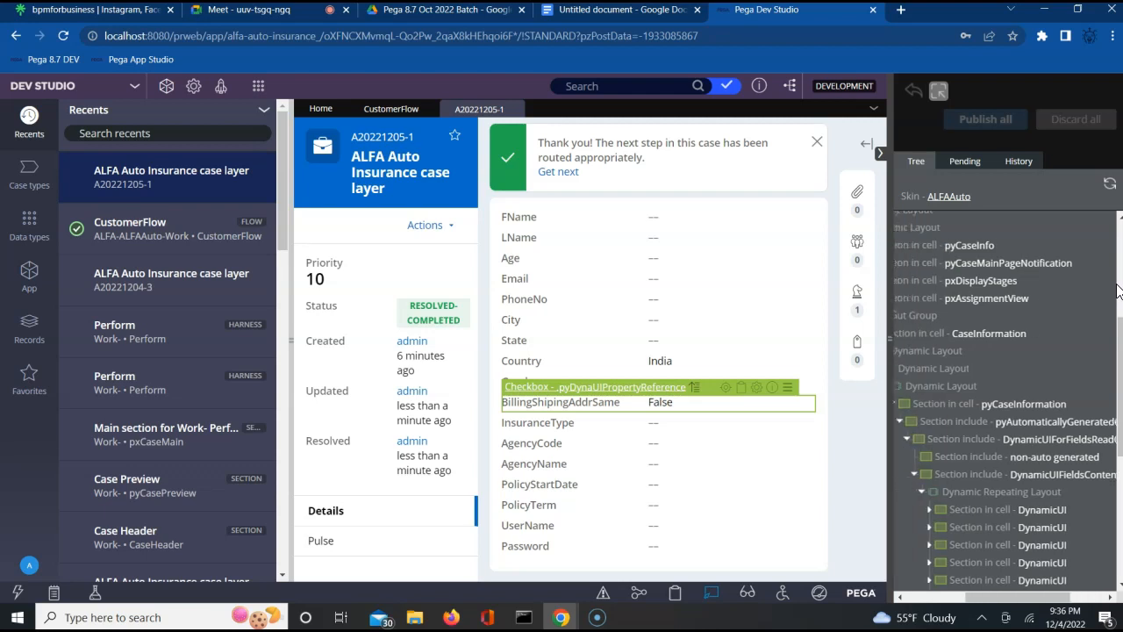
pyautogui.scroll(4, 1117, 290)
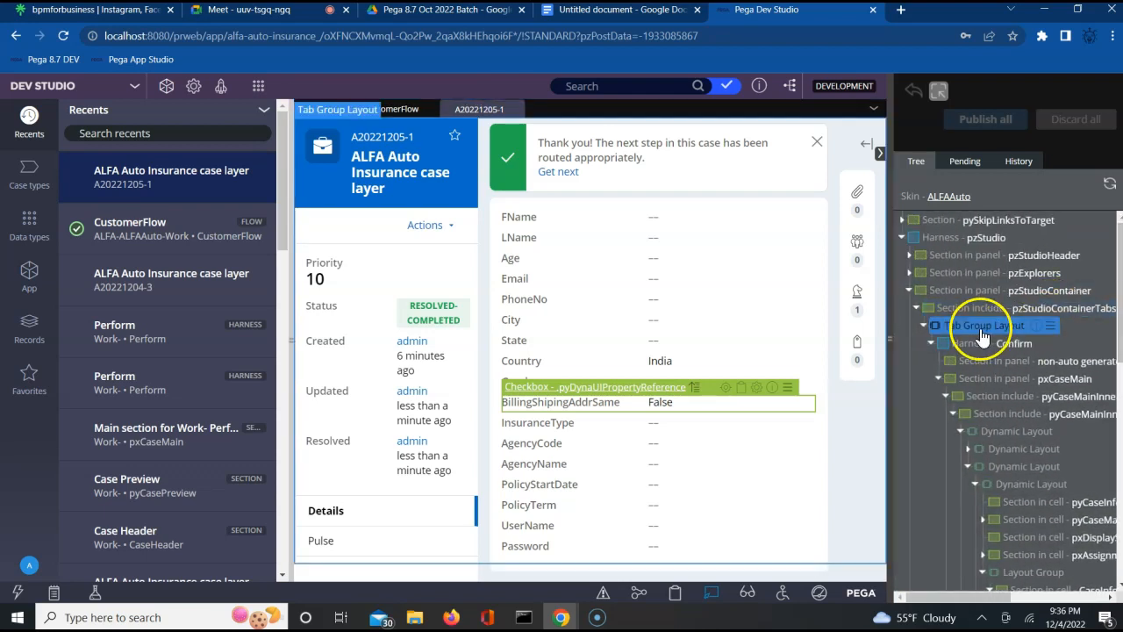
pyautogui.click(966, 348)
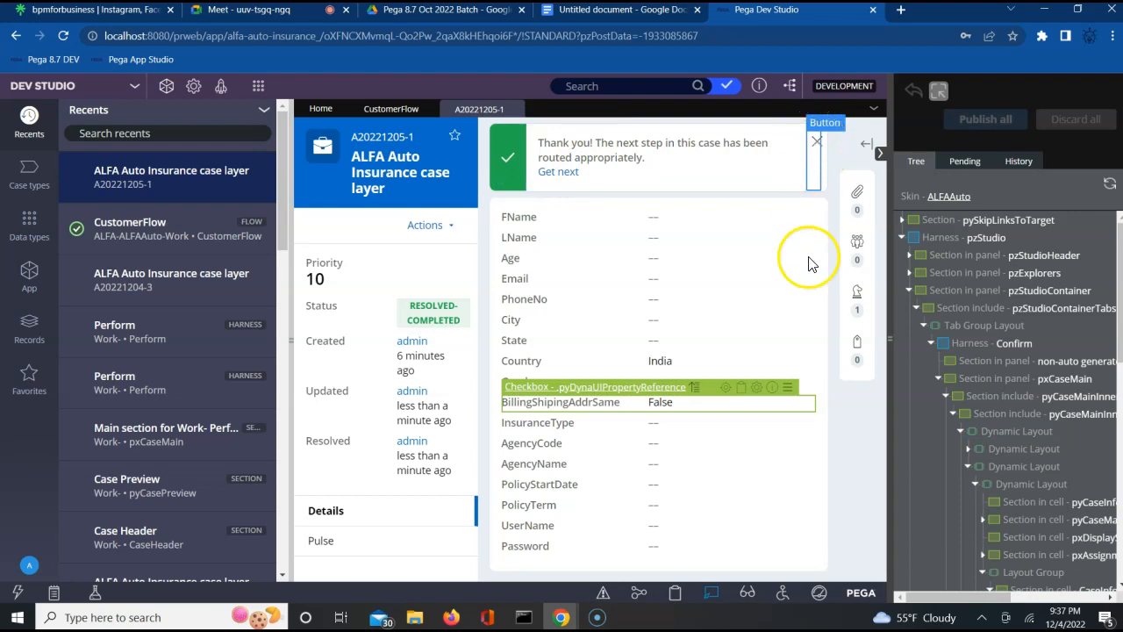
pyautogui.click(711, 596)
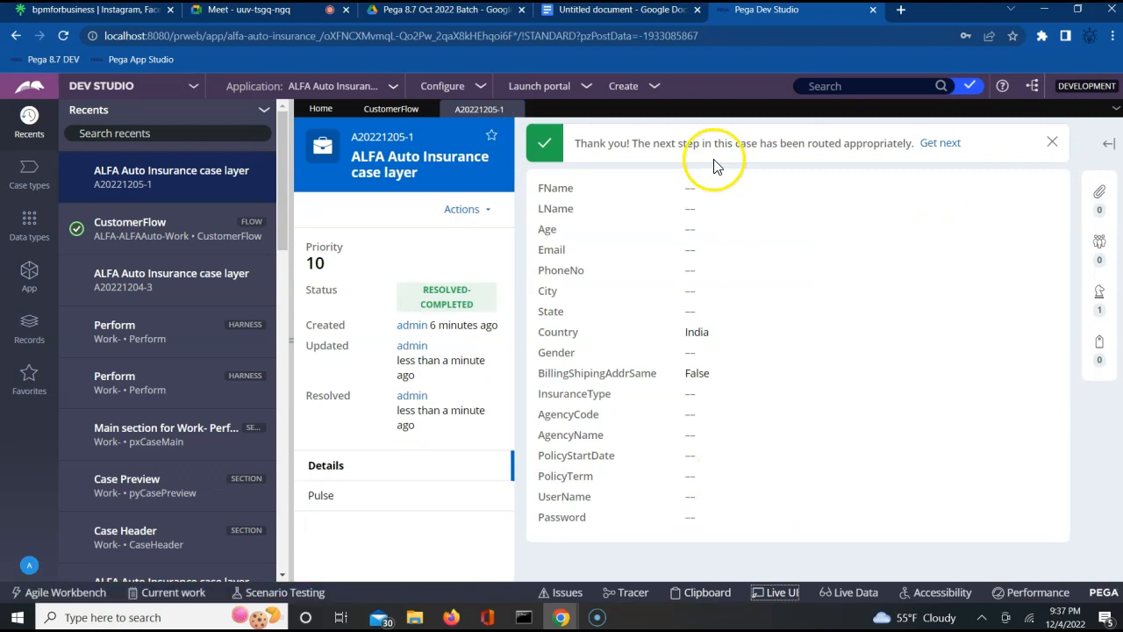
# - Begin the Google Docs notes with the heading 'Routing in Pega' and an empty line below
pyautogui.click(639, 16)
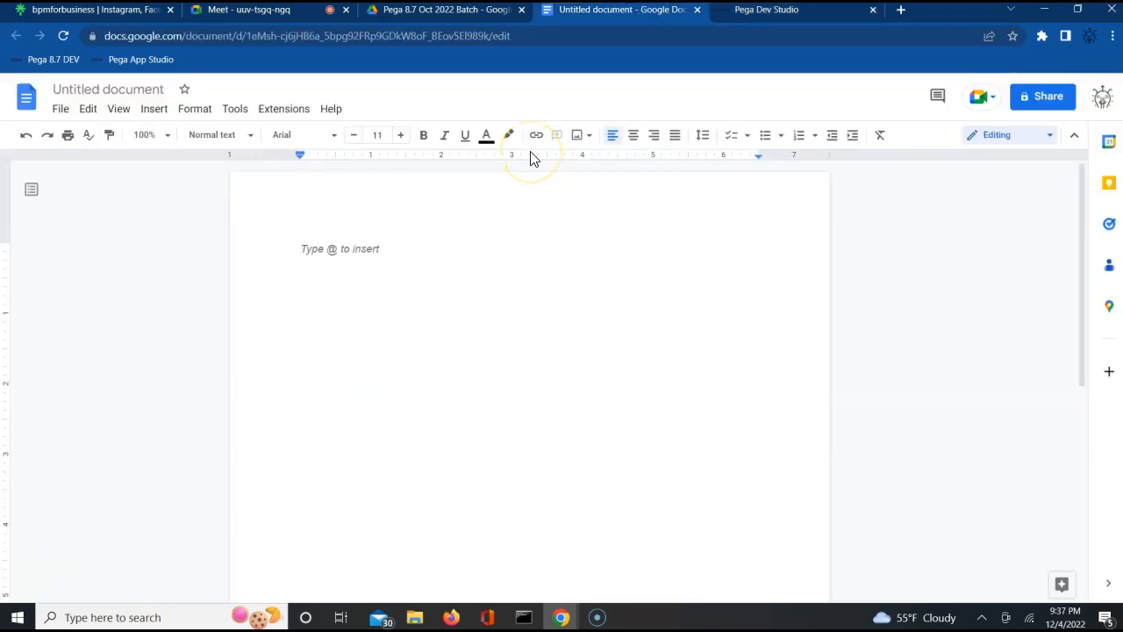
pyautogui.write('Rout')
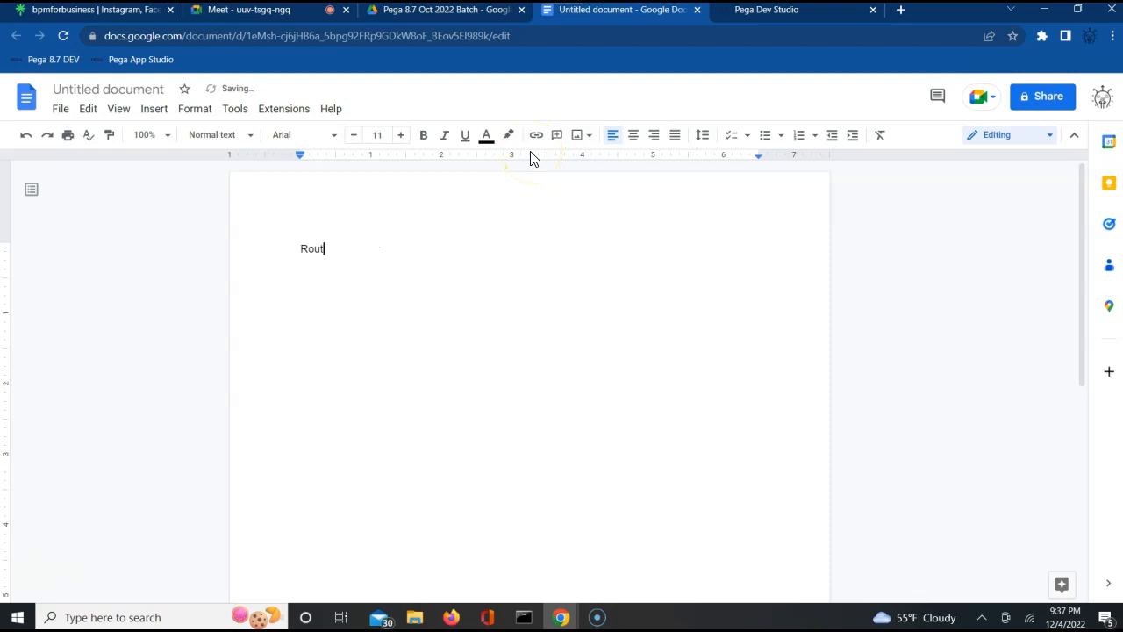
pyautogui.write('ing in Pega')
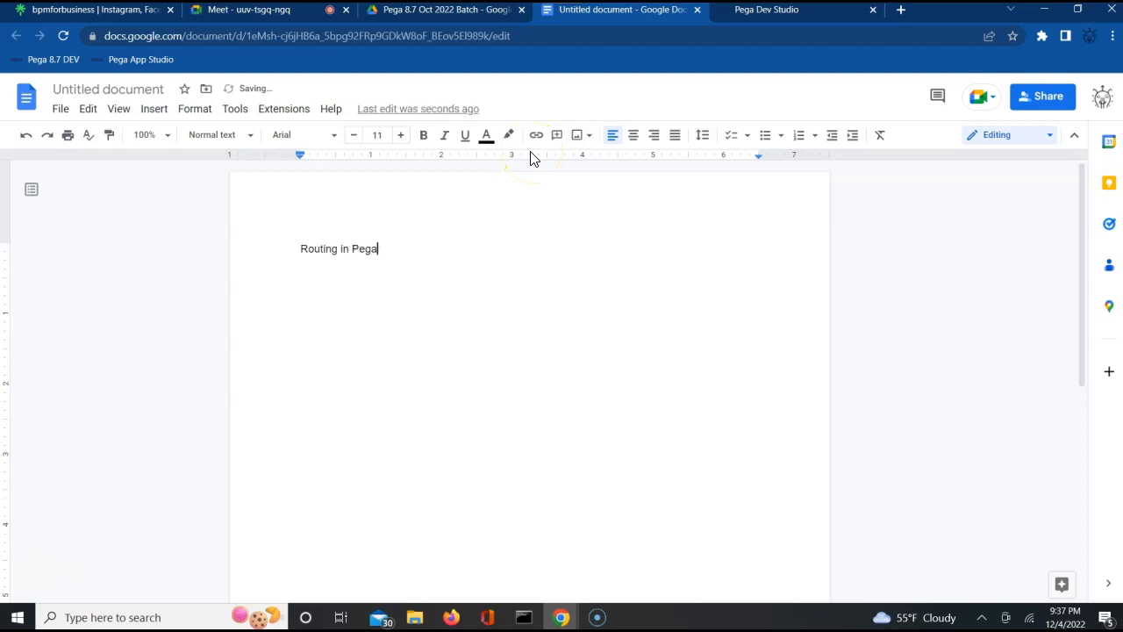
pyautogui.press('Return')
pyautogui.press('Return')
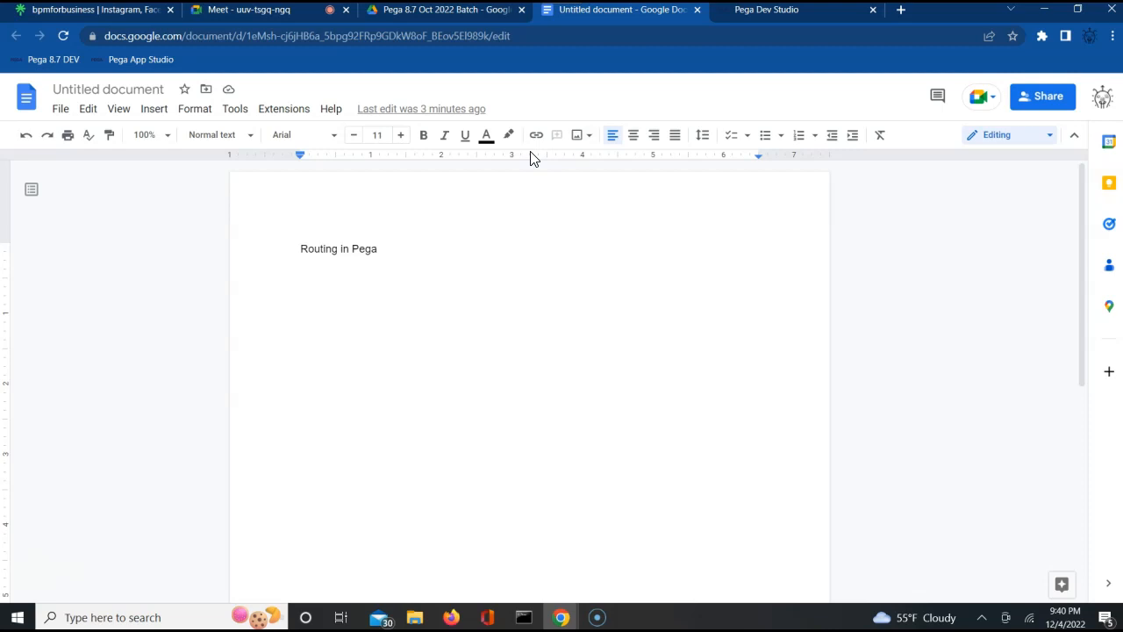
pyautogui.click(607, 265)
# - Close the A20221205-1 case and CustomerFlow tabs, leaving the Home dashboard in Pega Dev Studio
pyautogui.click(807, 10)
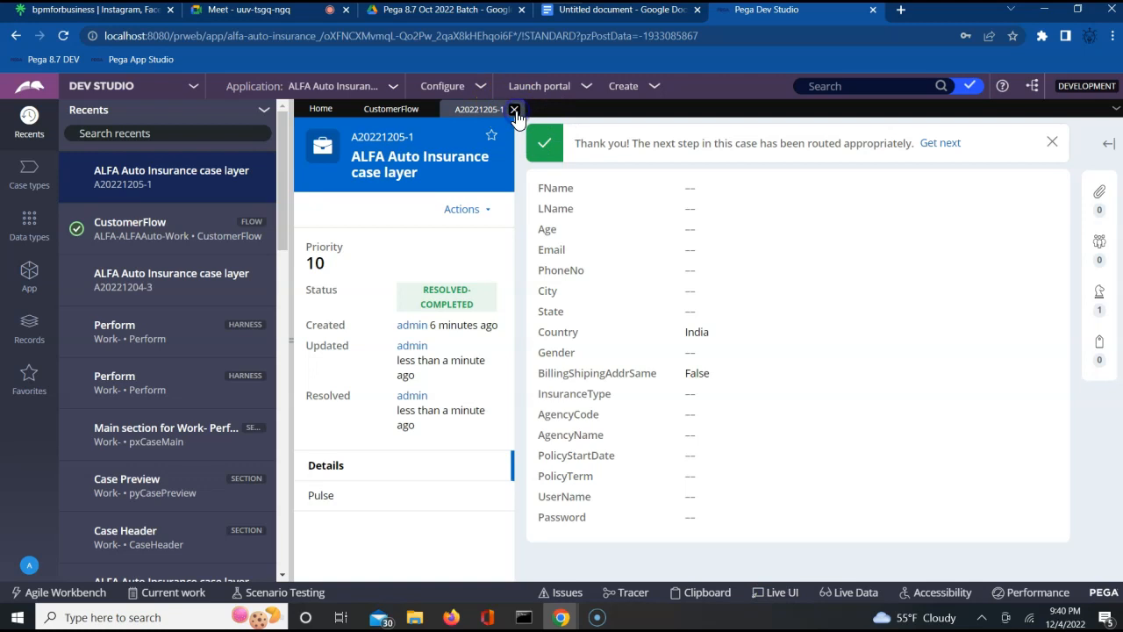
pyautogui.click(515, 110)
pyautogui.click(430, 110)
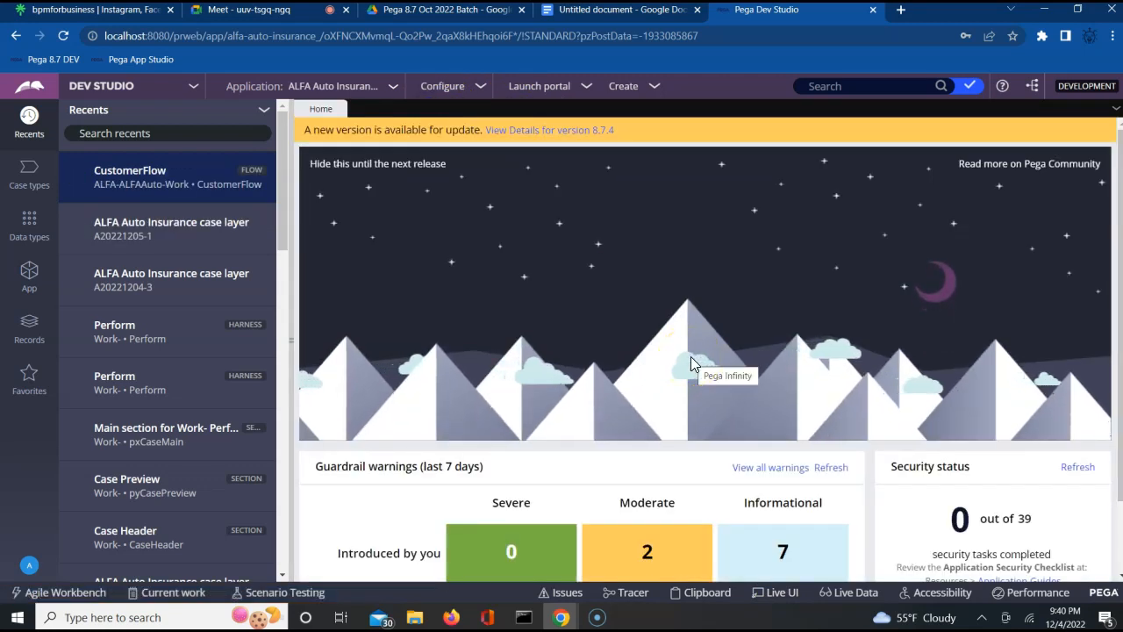
pyautogui.click(438, 439)
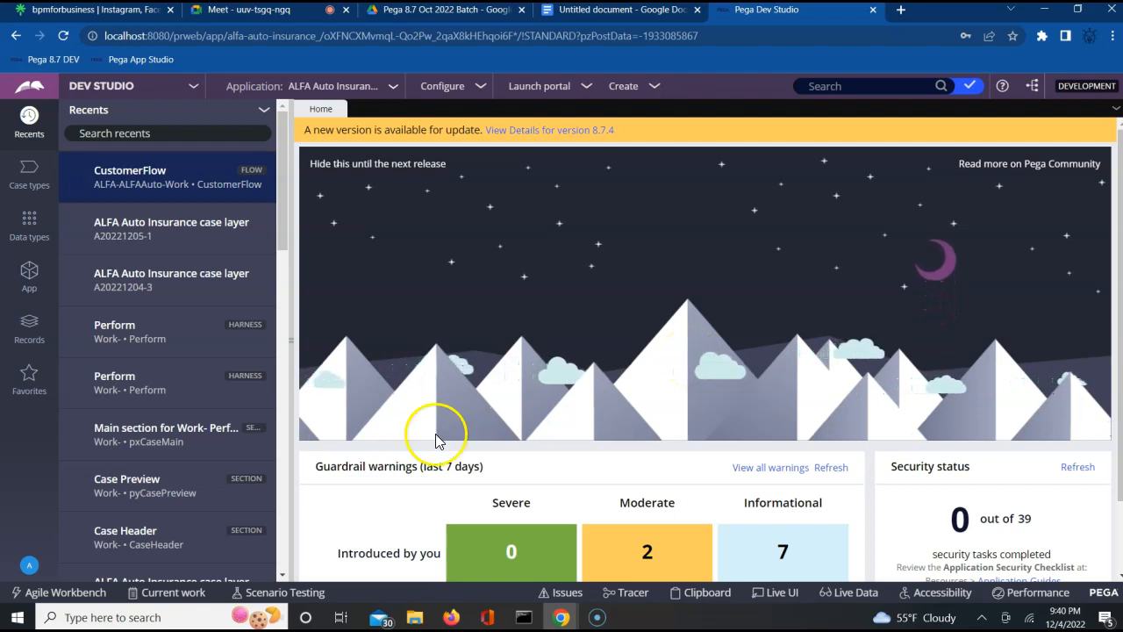
pyautogui.click(24, 568)
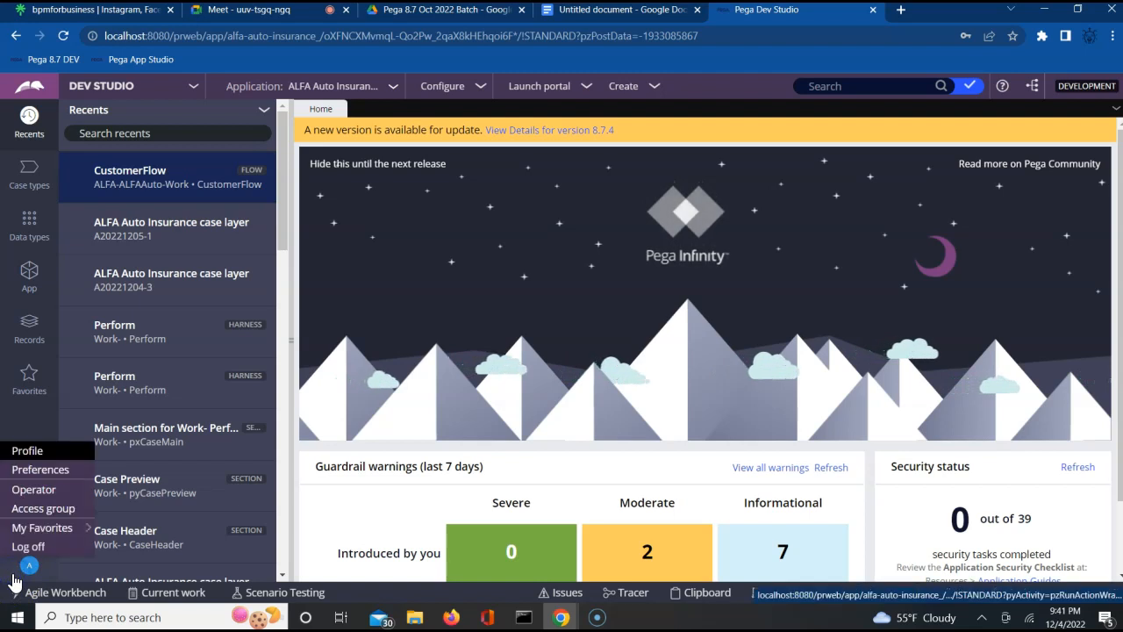
# - Open the admin operator's record and its Actions menu
pyautogui.click(26, 490)
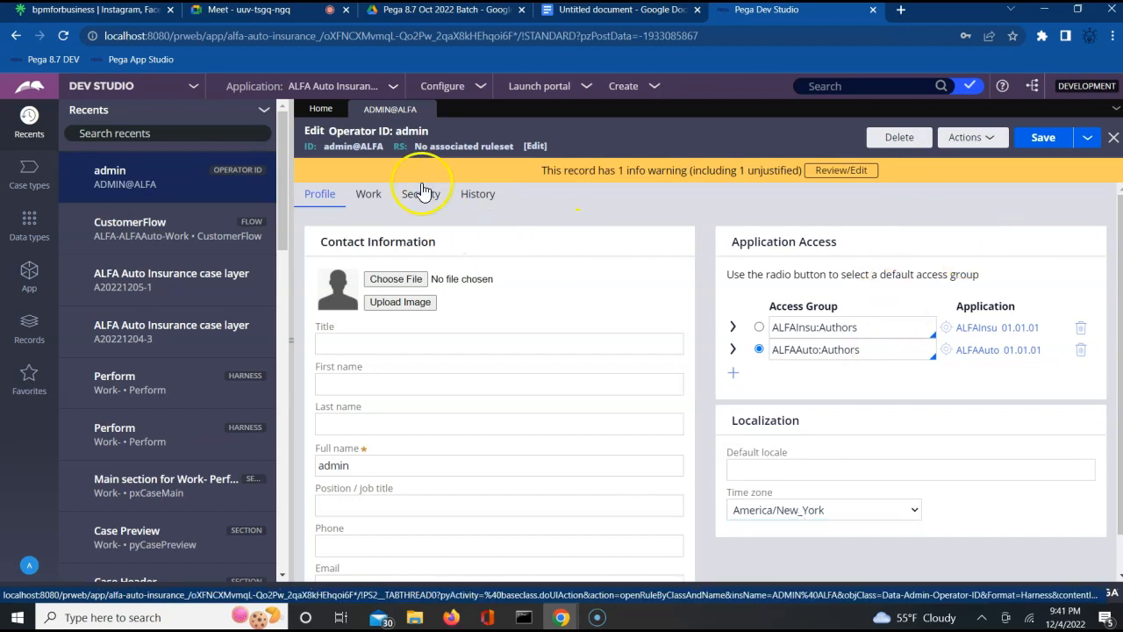
pyautogui.tripleClick(370, 136)
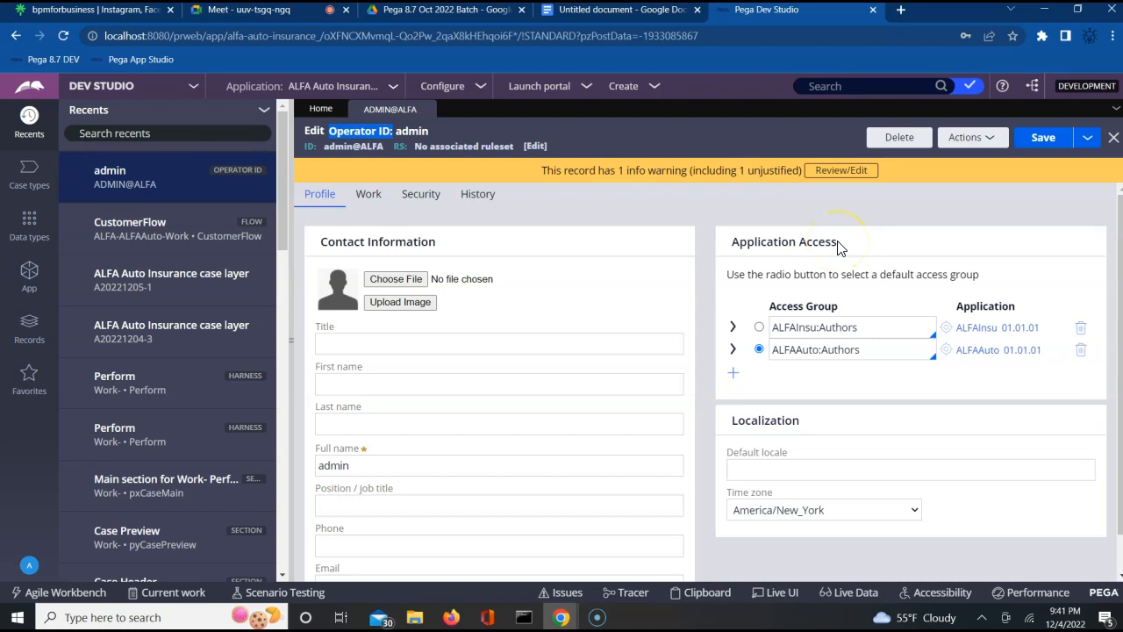
pyautogui.click(986, 141)
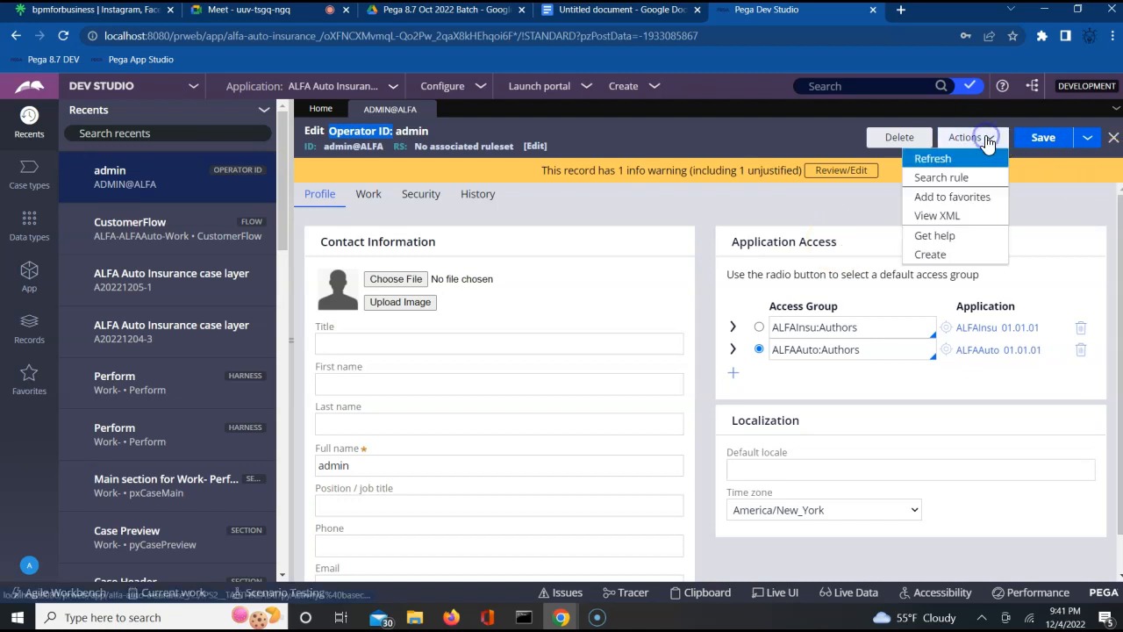
# - View the operator record as XML, find 'pxobj', and copy the pxObjClass line Data-Admin-Operator-ID
pyautogui.click(946, 215)
pyautogui.hotkey('ctrl', 'f')
pyautogui.write('px')
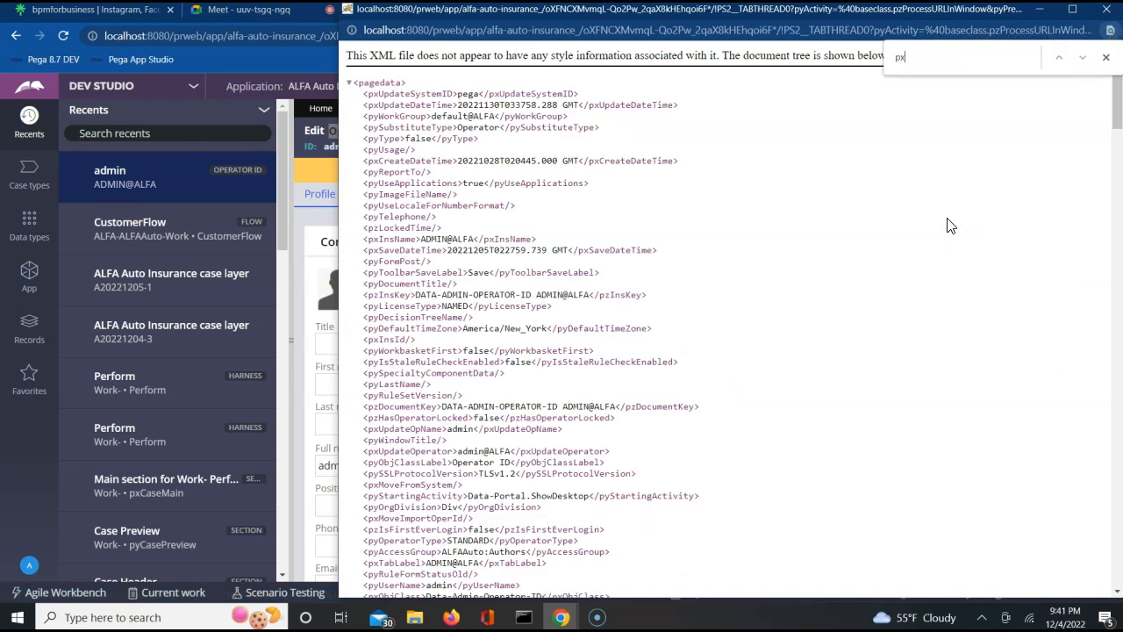
pyautogui.write('obj')
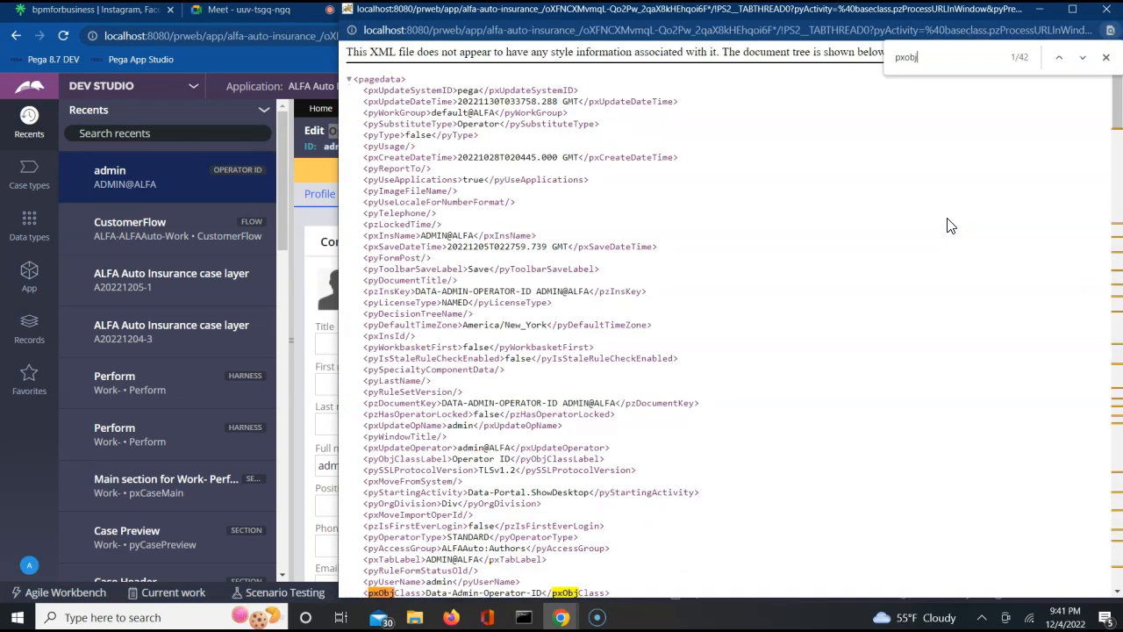
pyautogui.scroll(-1, 947, 226)
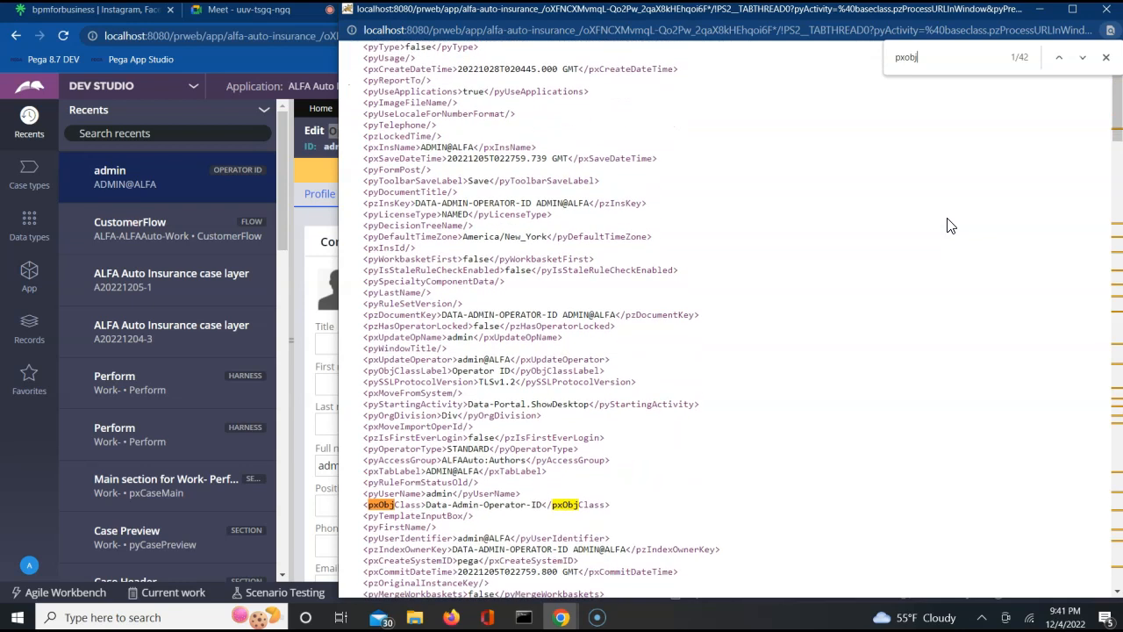
pyautogui.moveTo(356, 486); pyautogui.dragTo(565, 476)
pyautogui.click(604, 473)
pyautogui.tripleClick(603, 473)
pyautogui.hotkey('ctrl', 'c')
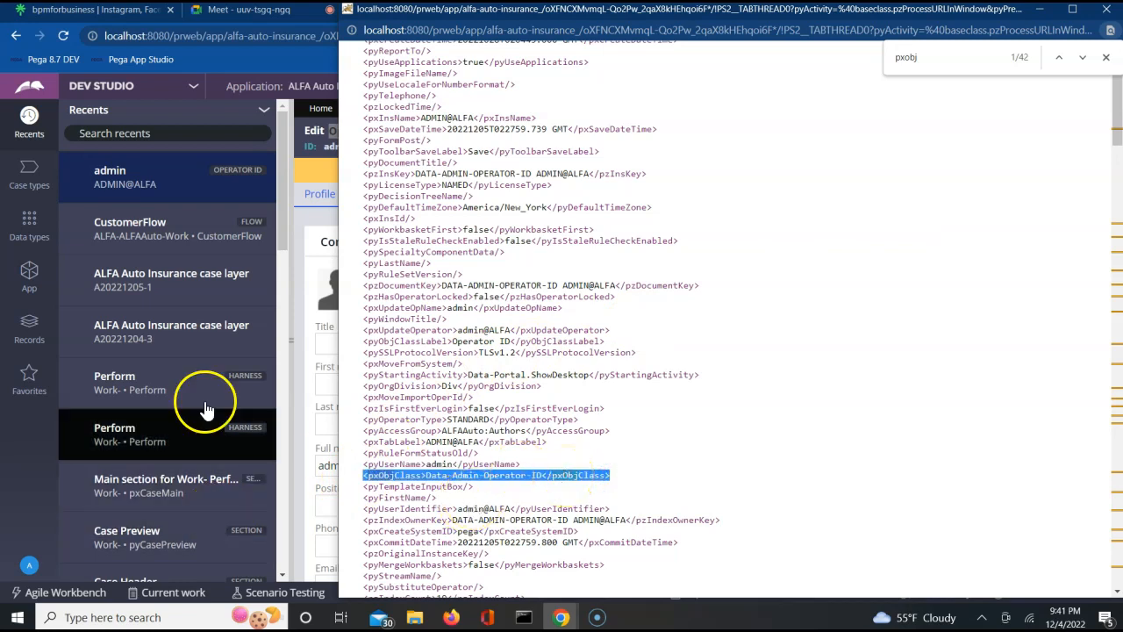
pyautogui.click(283, 15)
pyautogui.click(605, 10)
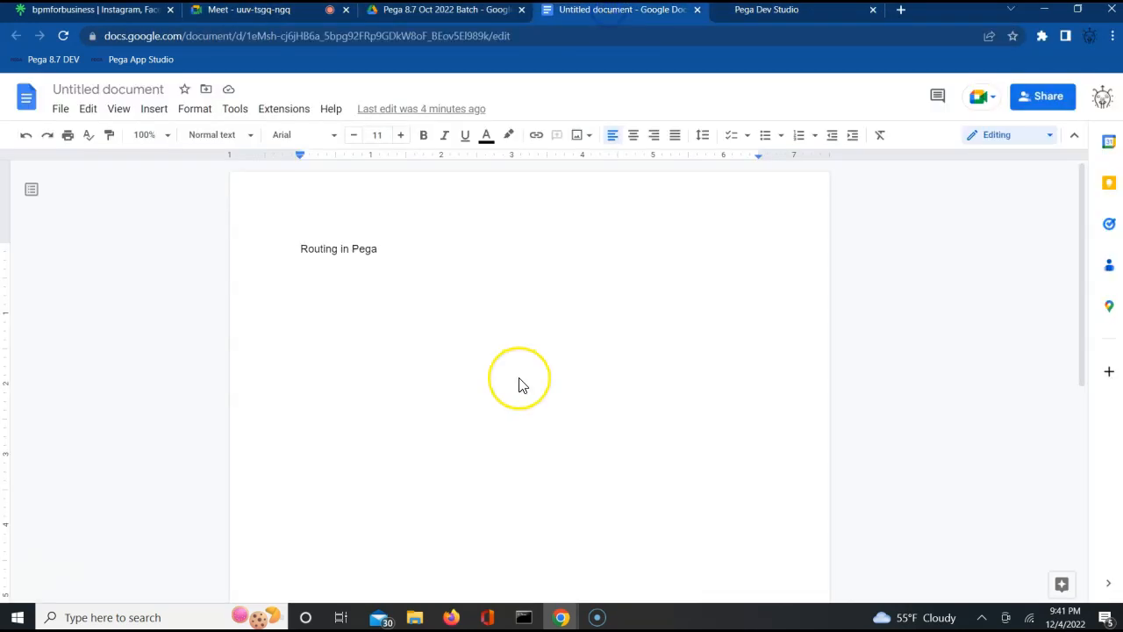
# - Add the note 'Opperator ID Rule -' with the copied pxObjClass line pasted beneath it
pyautogui.press('Return')
pyautogui.write('Opperator ID Rule -')
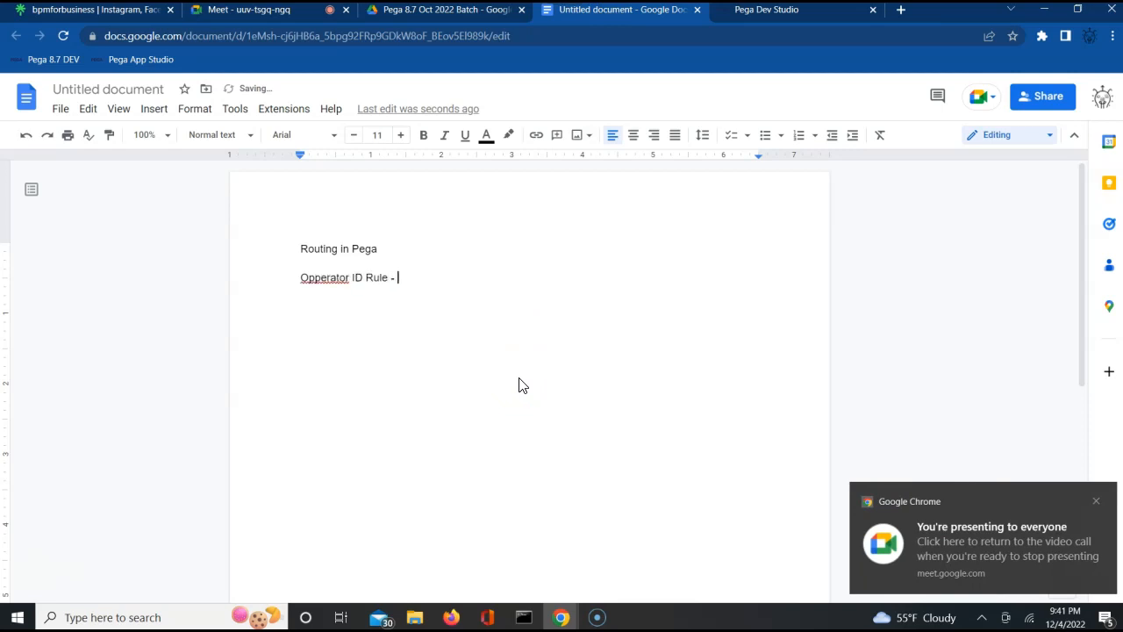
pyautogui.press('Return')
pyautogui.hotkey('ctrl', 'v')
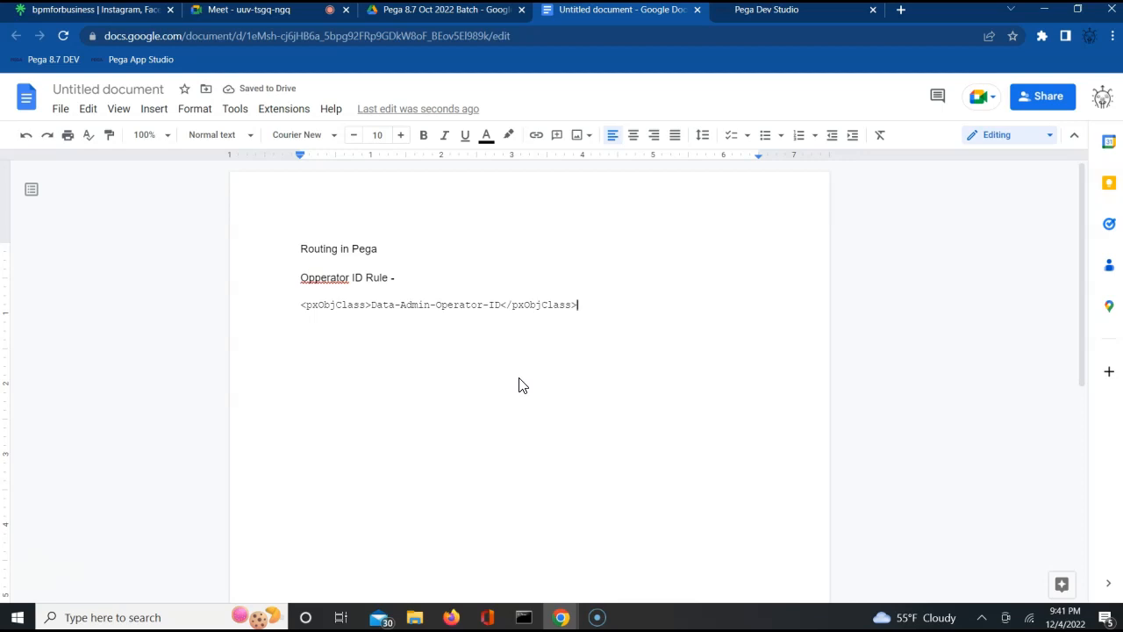
# - Close the XML window and return to the operator record in Pega Dev Studio
pyautogui.hotkey('alt', 'Tab')
pyautogui.hotkey('alt', 'Tab')
pyautogui.hotkey('alt', 'Tab')
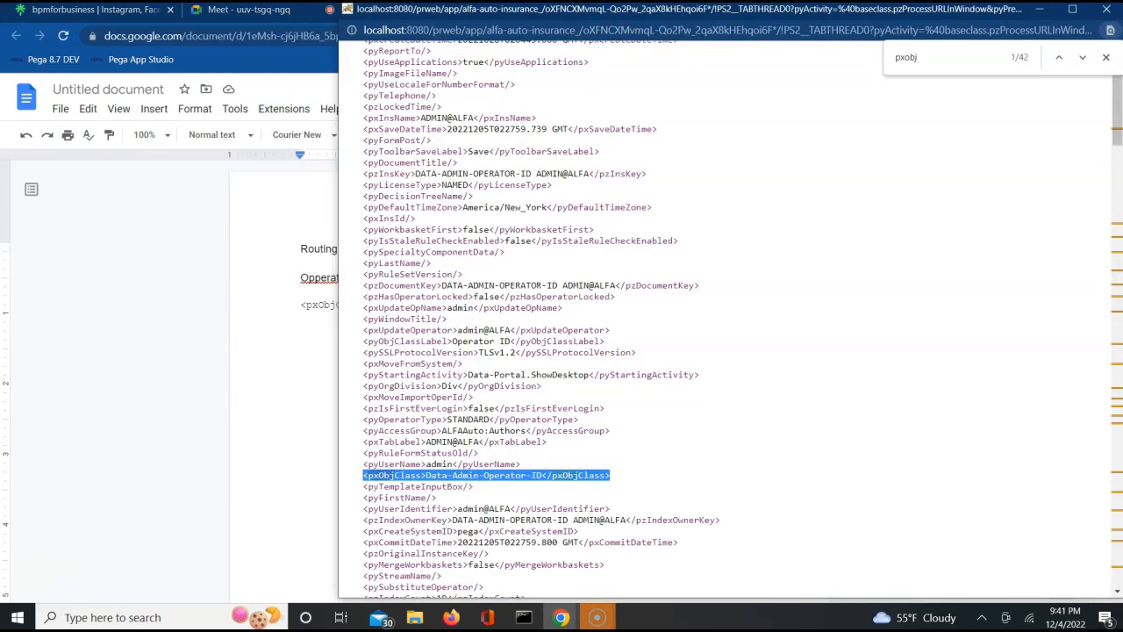
pyautogui.click(1108, 10)
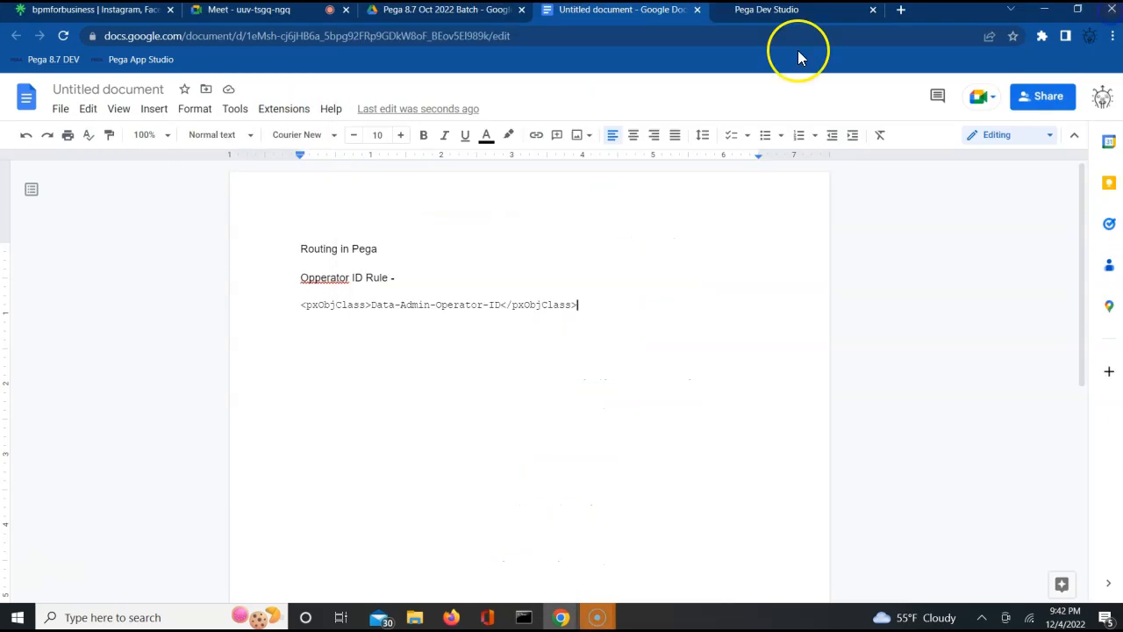
pyautogui.click(759, 12)
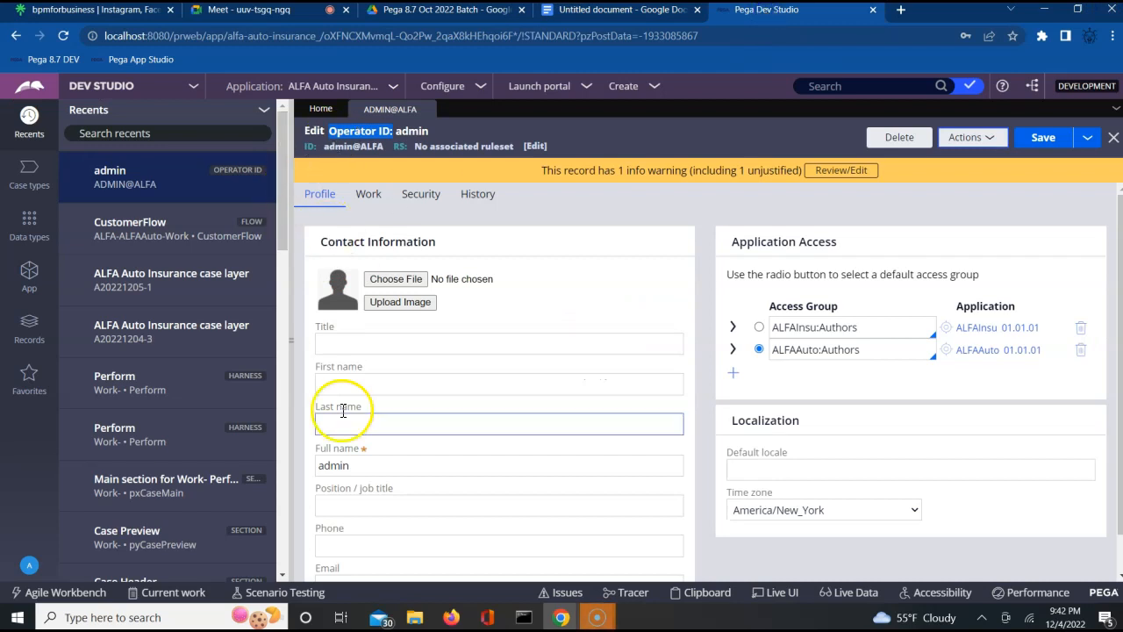
# - Review the admin operator's profile, then show its Work tab with routing and availability settings
pyautogui.click(366, 458)
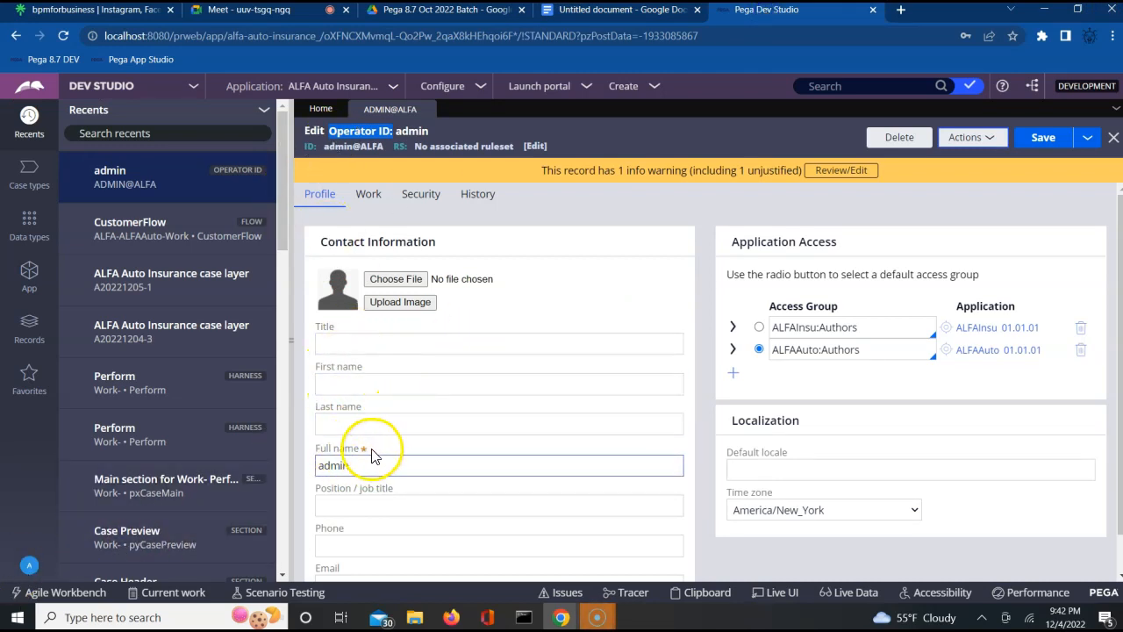
pyautogui.click(706, 509)
pyautogui.scroll(-1, 706, 508)
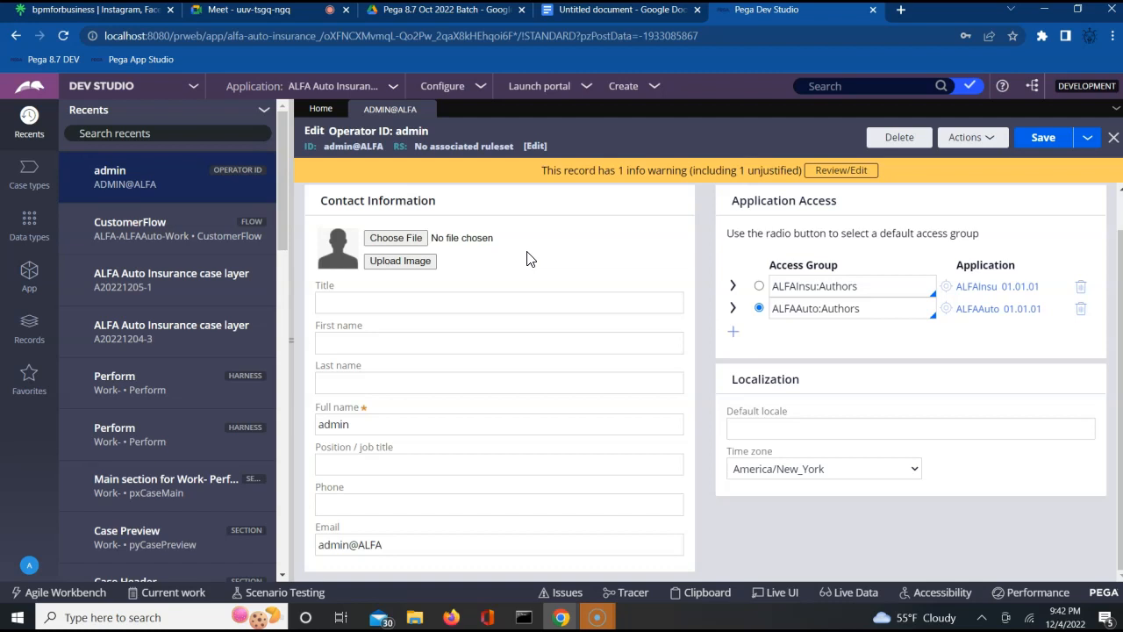
pyautogui.scroll(1, 526, 259)
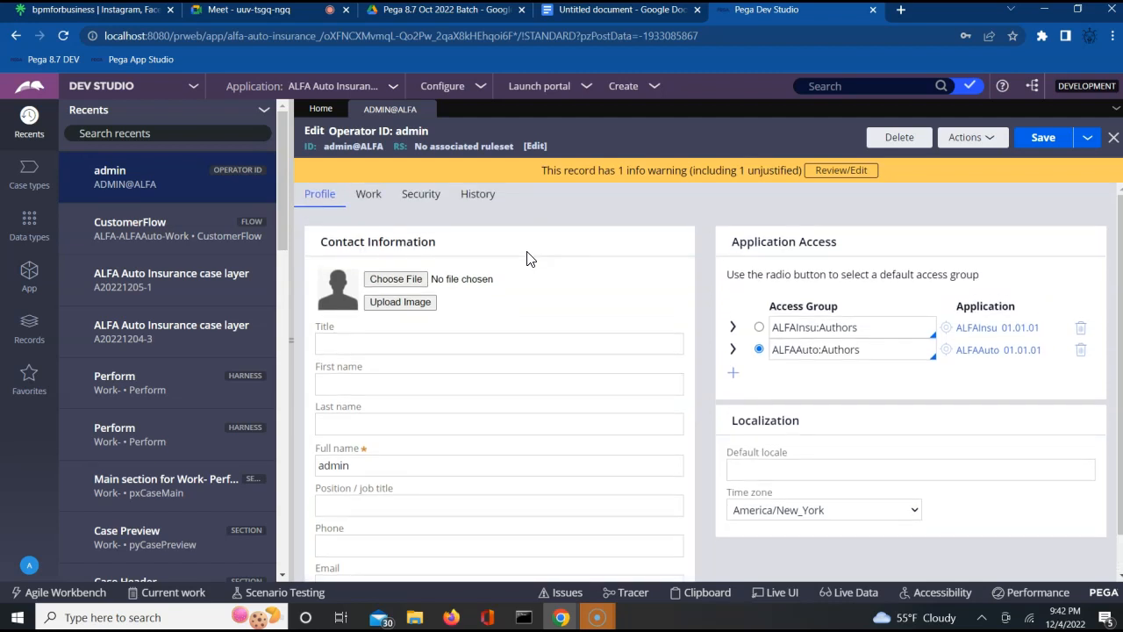
pyautogui.click(377, 204)
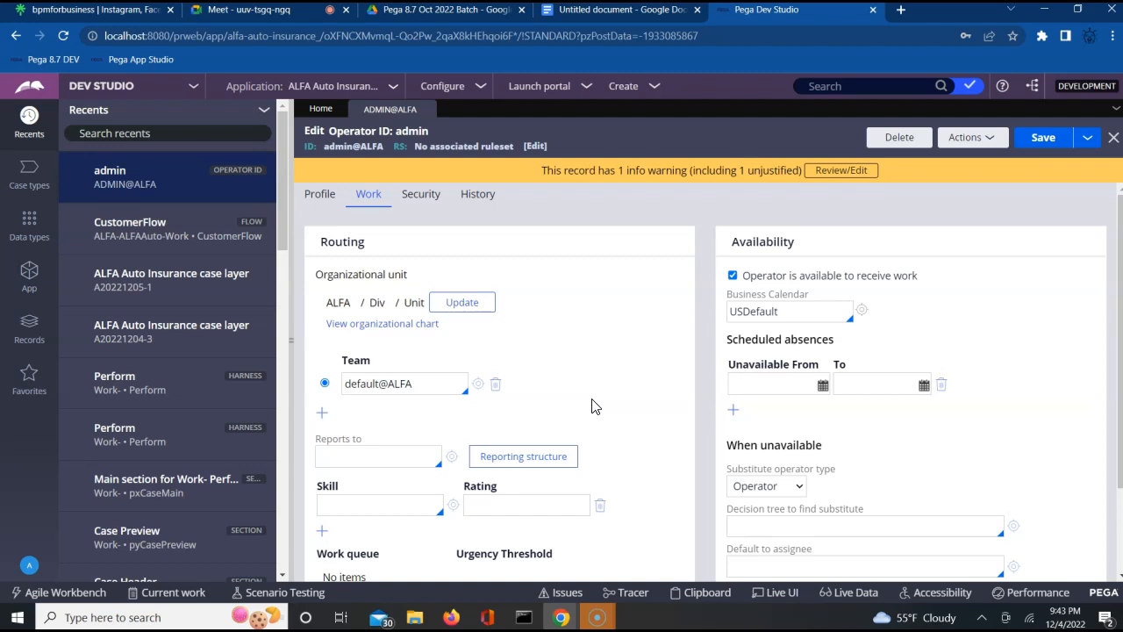
# - Point out the admin operator's empty Reports to field, then bring up the Records explorer
pyautogui.click(332, 452)
pyautogui.tripleClick(332, 440)
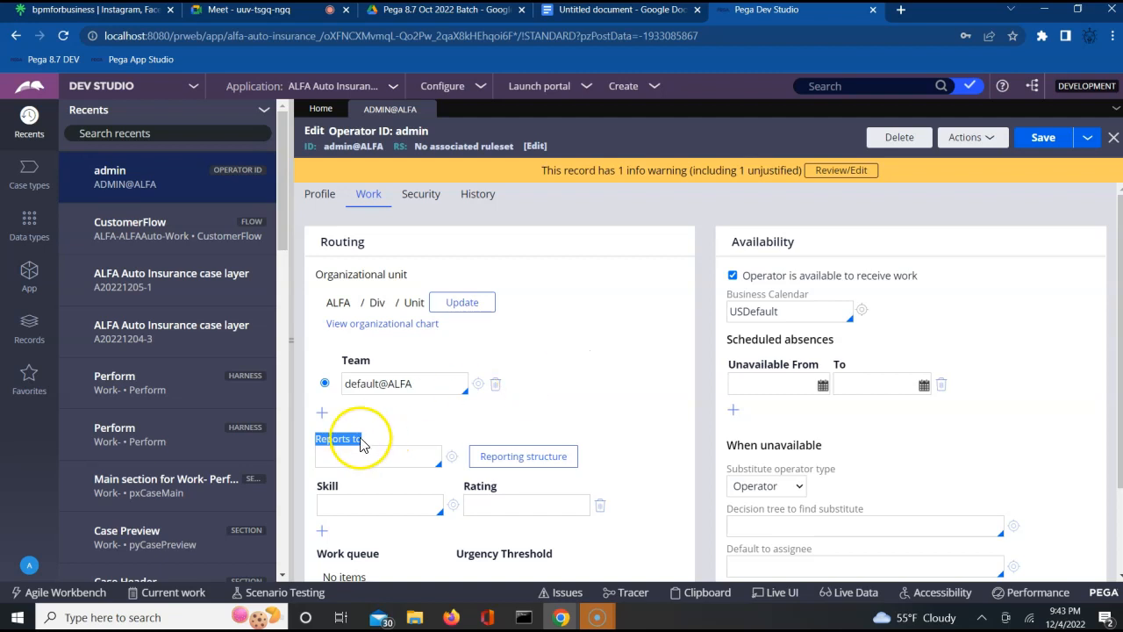
pyautogui.click(404, 436)
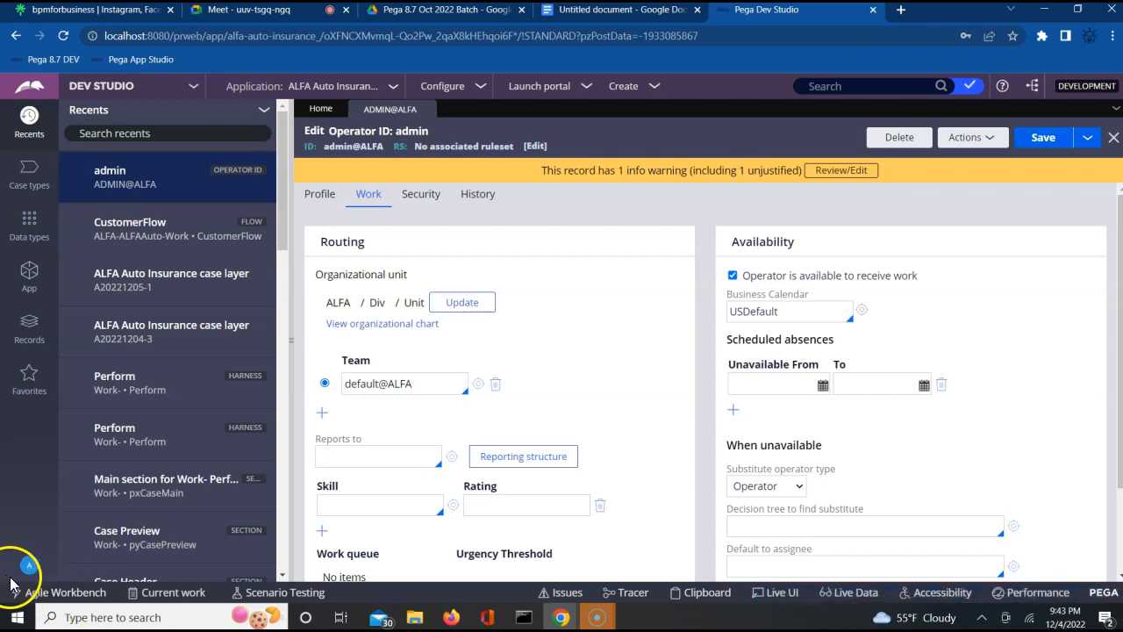
pyautogui.click(32, 335)
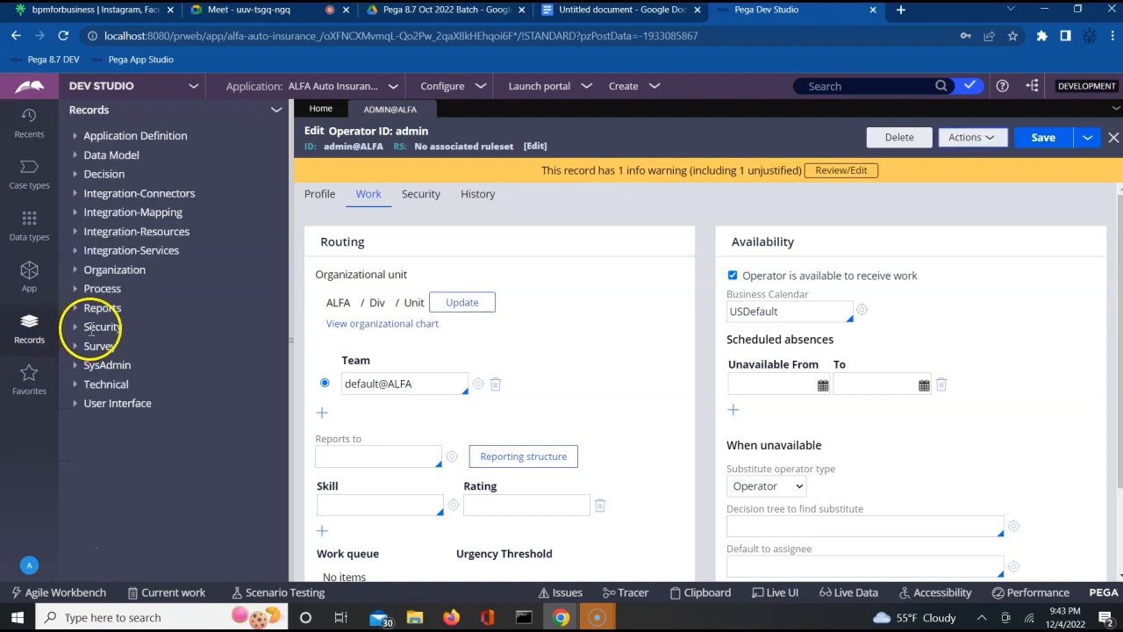
# - Check dev@ALFA's Work tab via Organization > Operator ID, then close it and return to ADMIN@ALFA
pyautogui.click(87, 270)
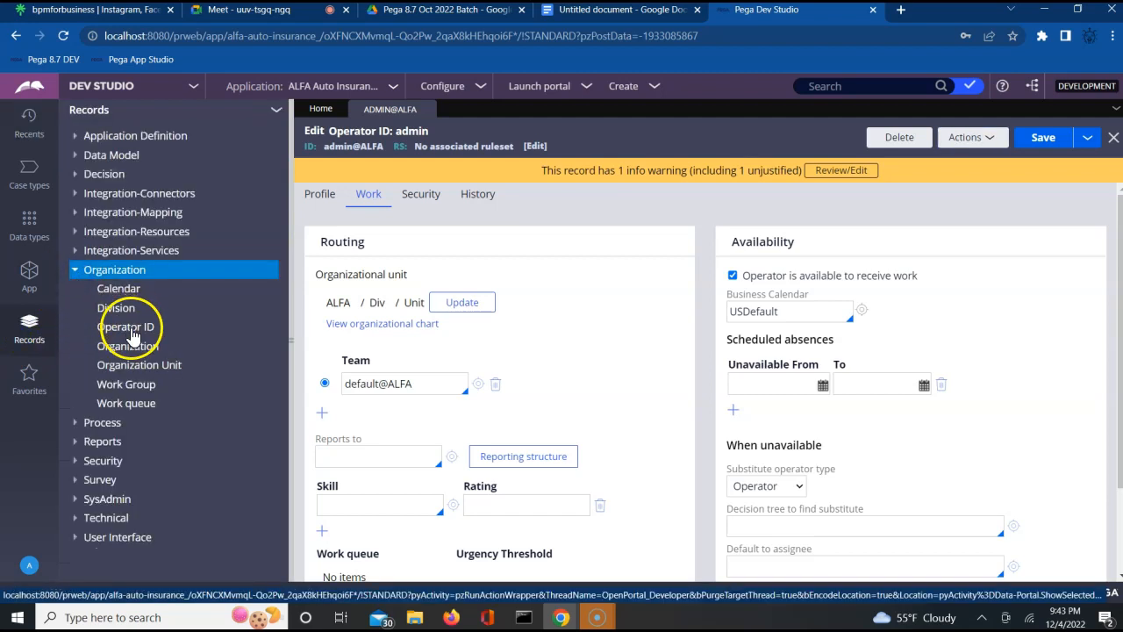
pyautogui.click(131, 327)
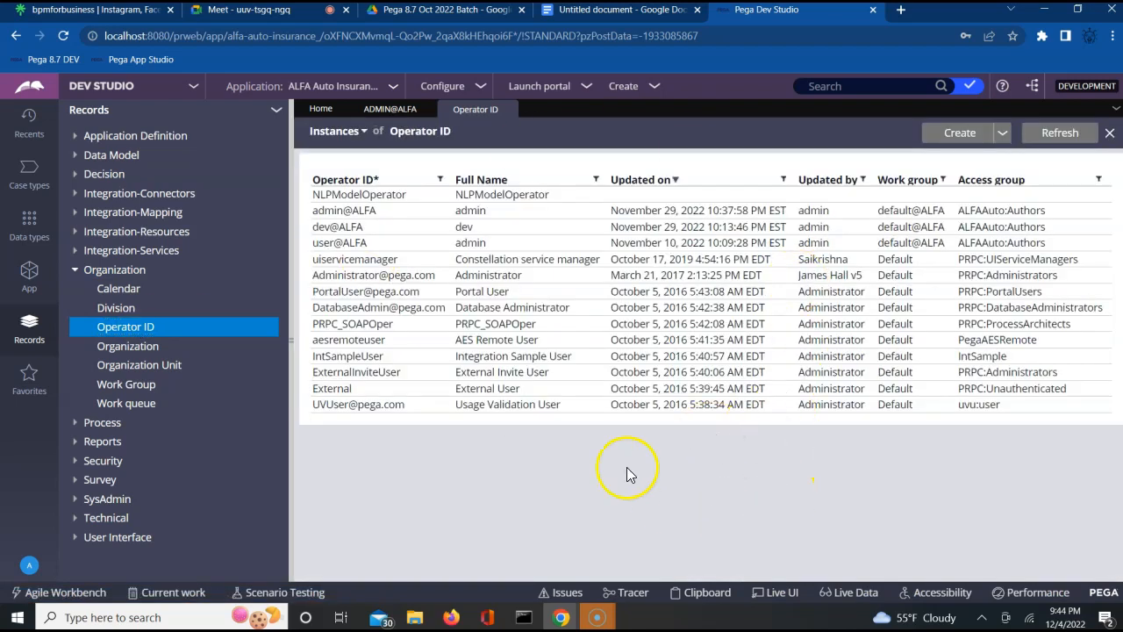
pyautogui.click(333, 228)
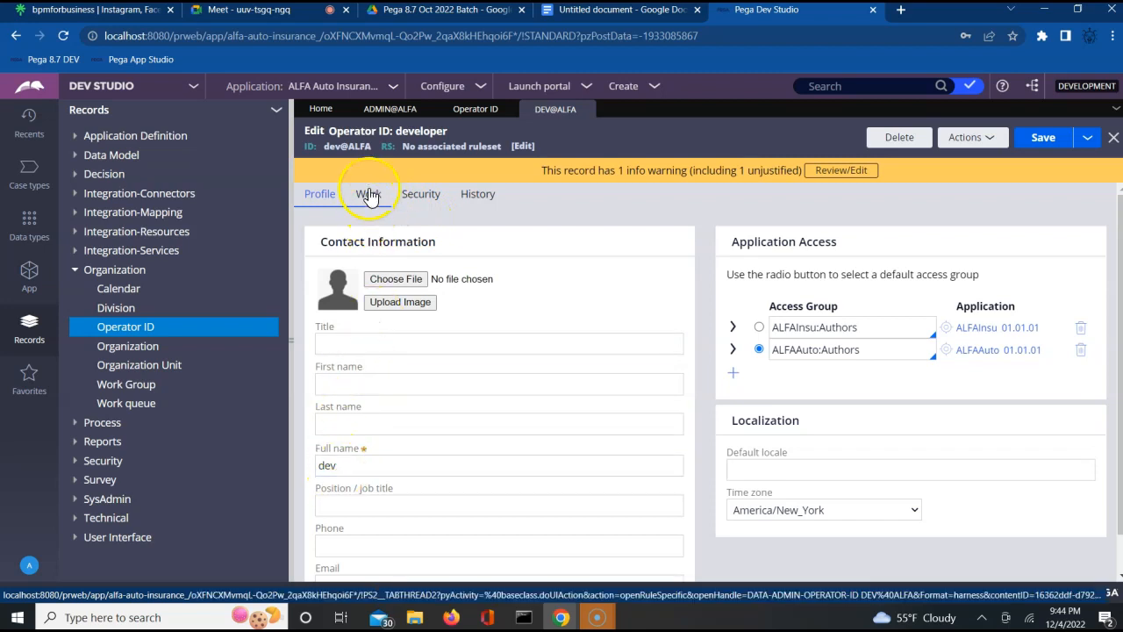
pyautogui.click(370, 196)
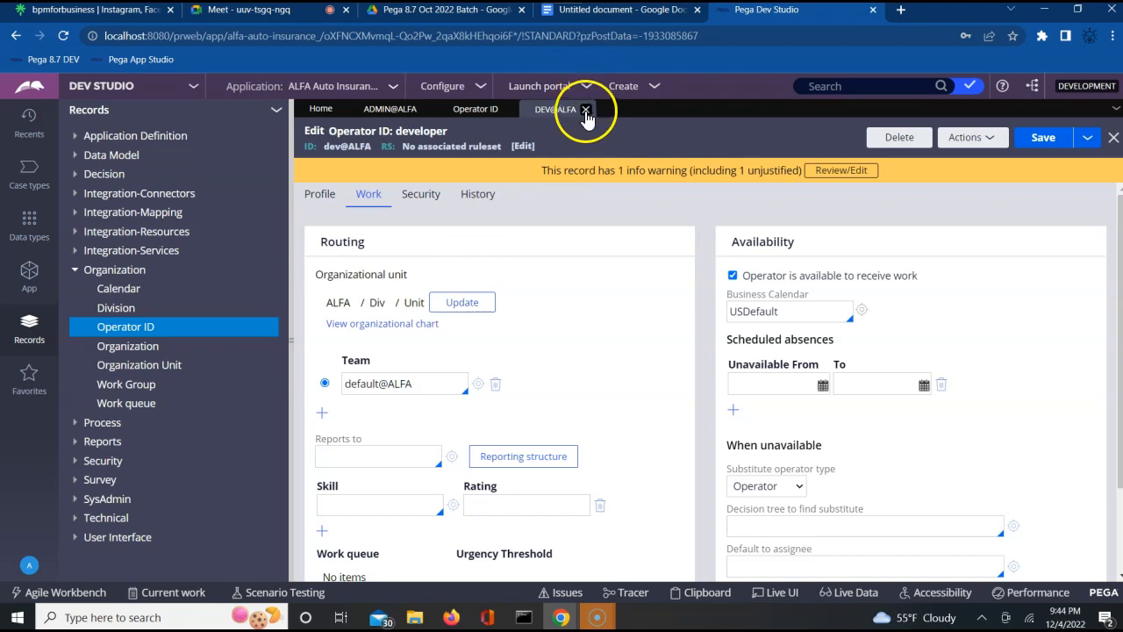
pyautogui.click(586, 110)
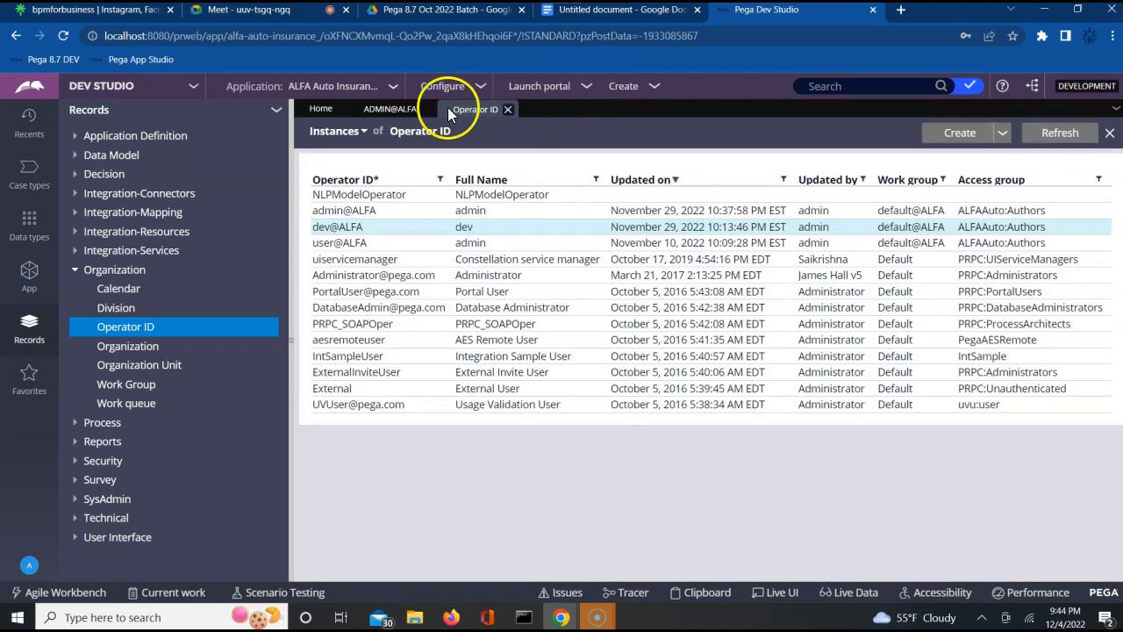
pyautogui.click(390, 108)
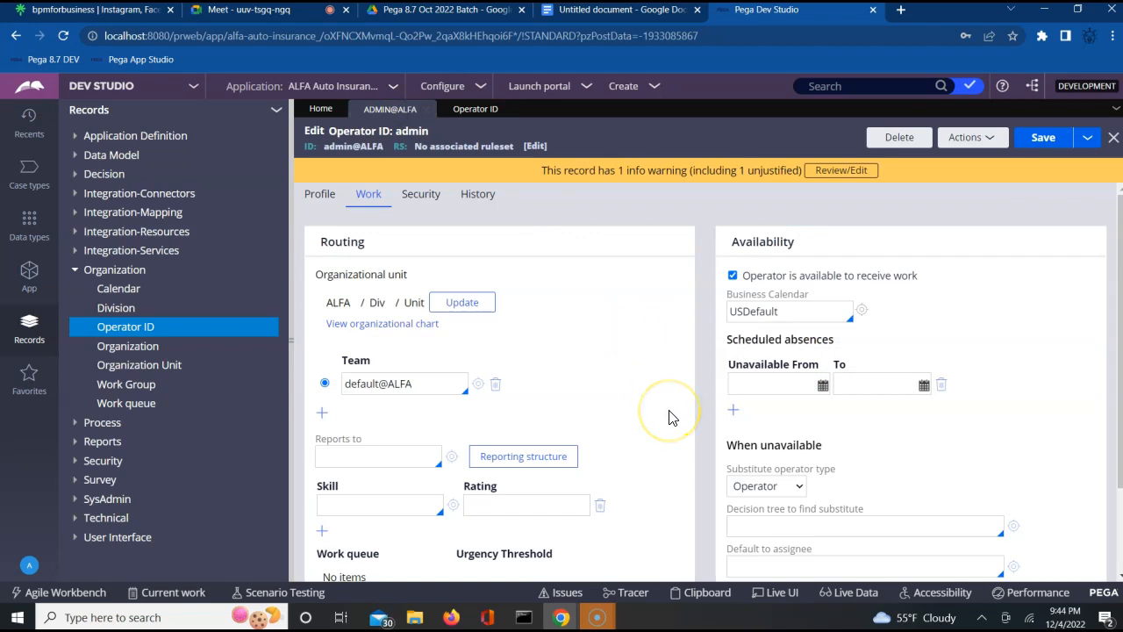
# - Show the OperatorID page under Clipboard System Pages and search it for 'pyUser'
pyautogui.click(707, 593)
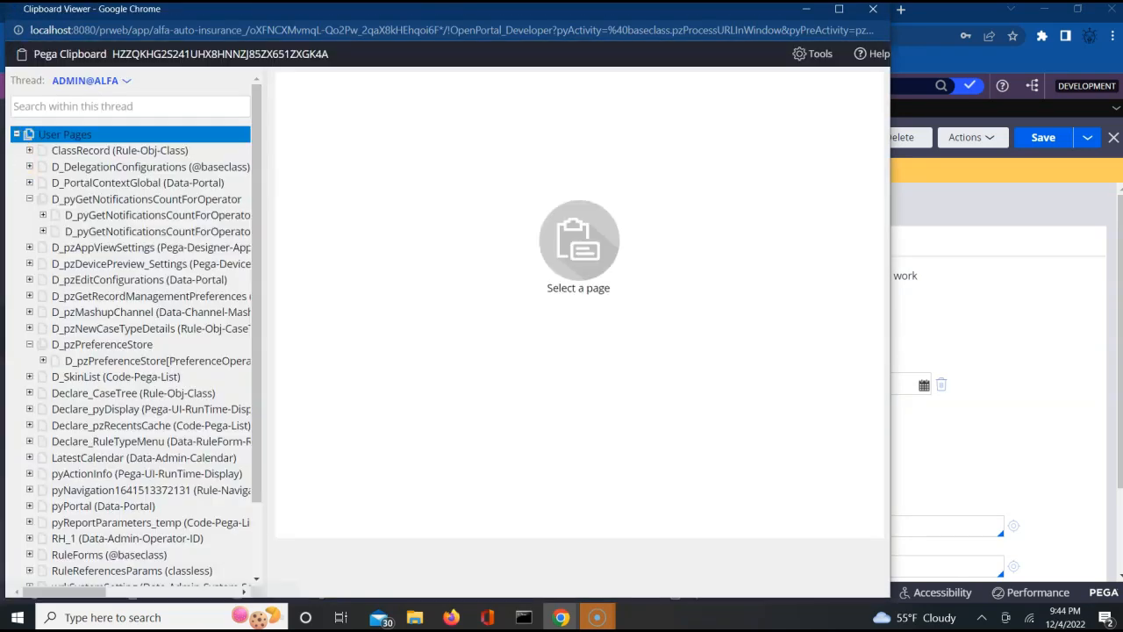
pyautogui.click(16, 102)
pyautogui.click(15, 134)
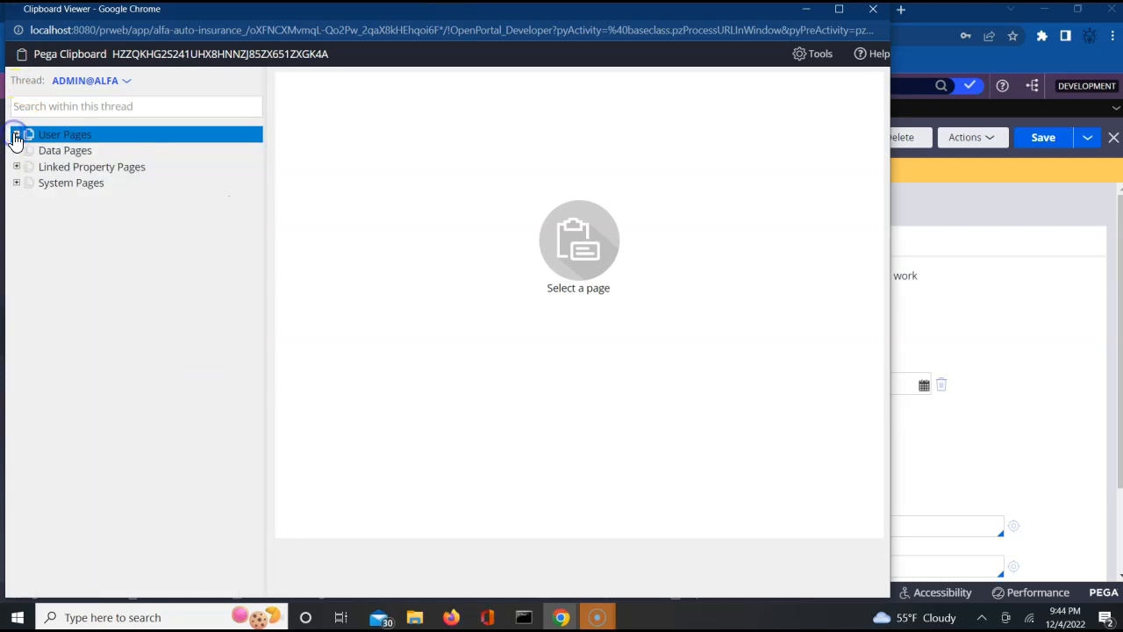
pyautogui.click(16, 182)
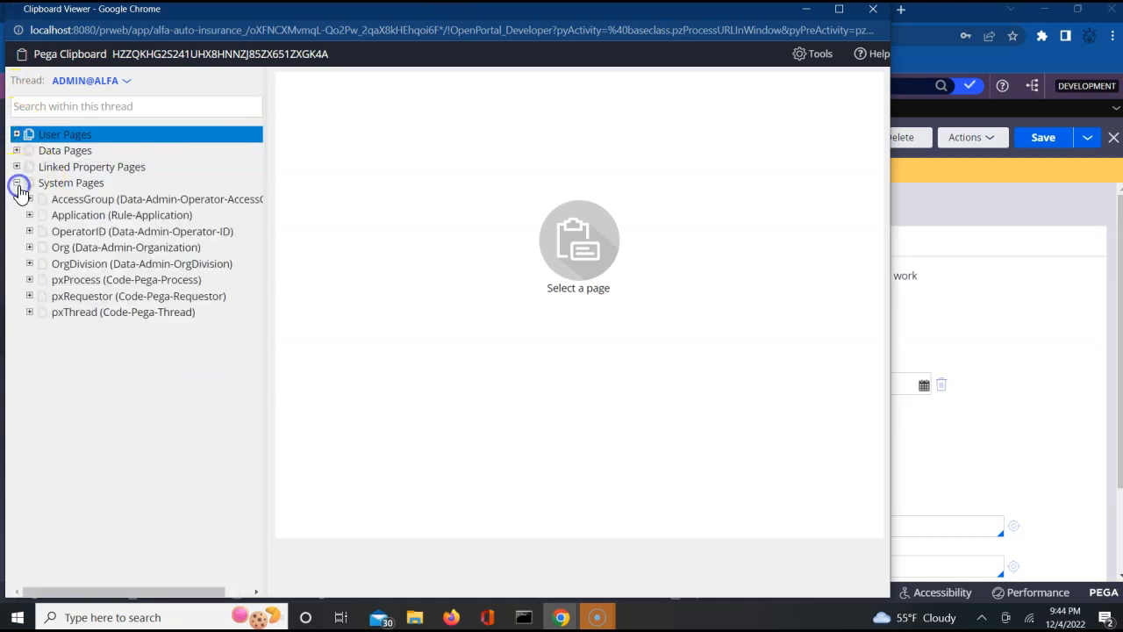
pyautogui.click(76, 235)
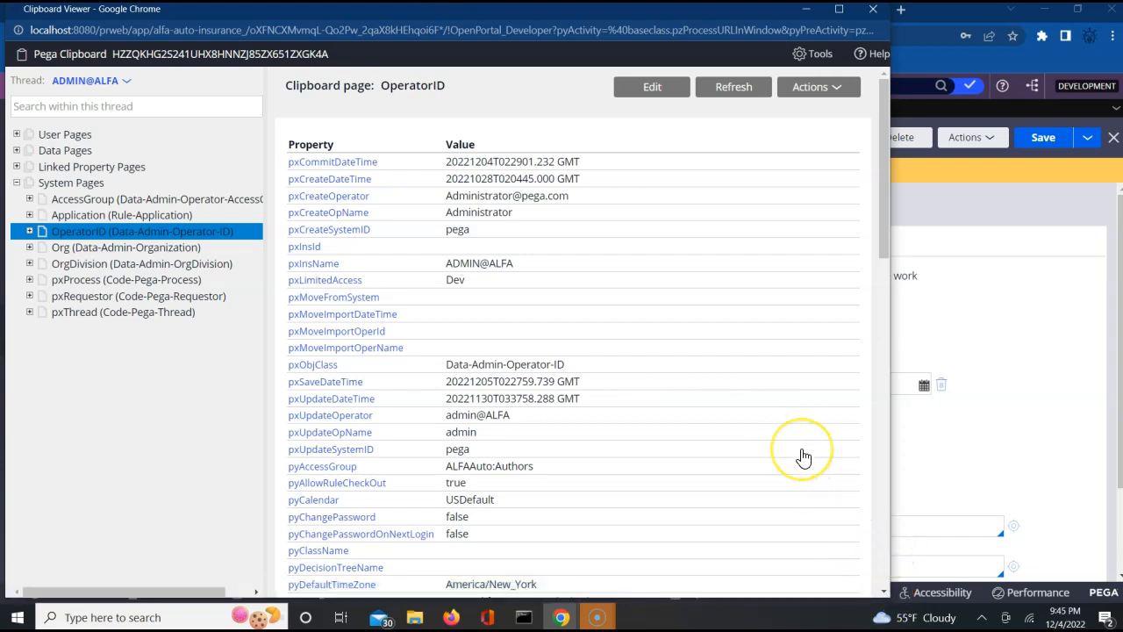
pyautogui.hotkey('ctrl', 'f')
pyautogui.write('py')
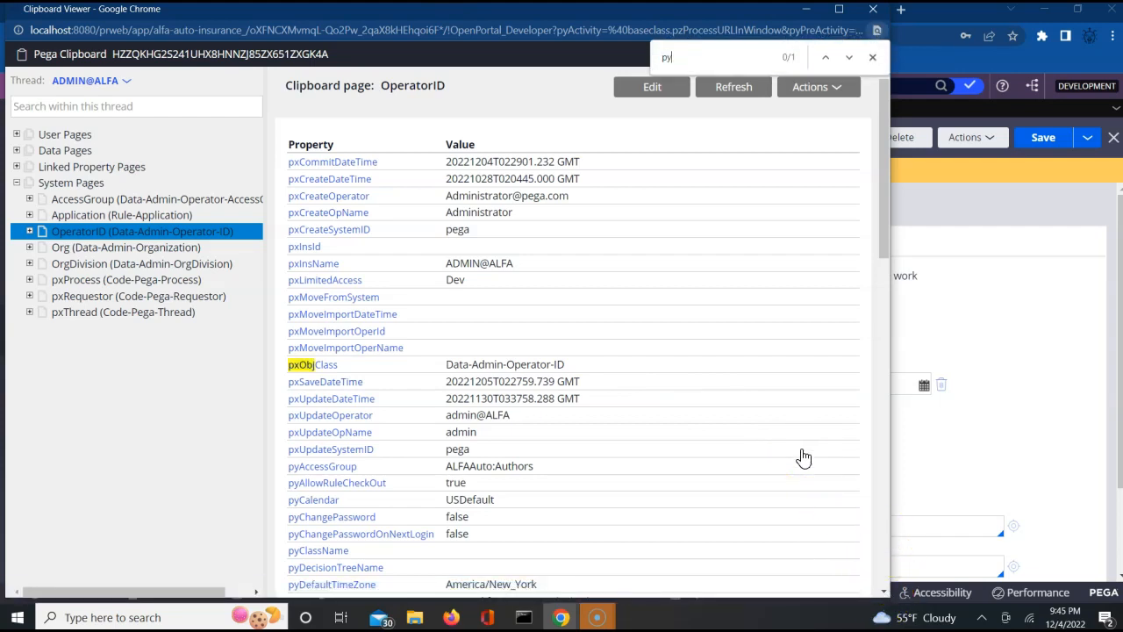
pyautogui.write('User')
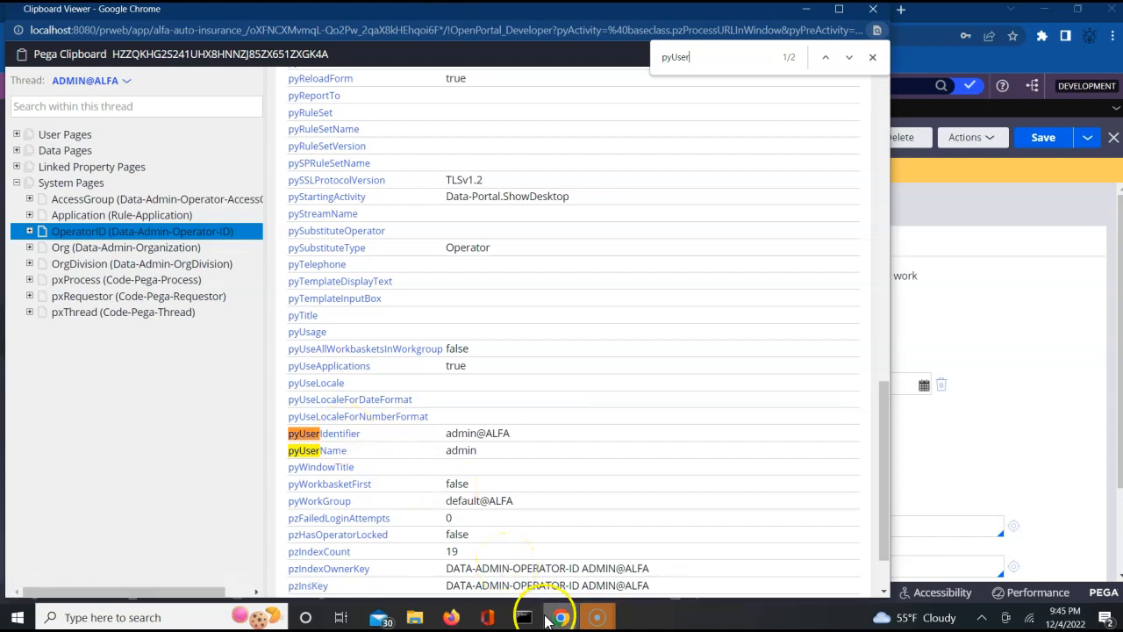
# - Go to the 'Routing in Pega' notes and start a new line below pxObjClass
pyautogui.moveTo(555, 618)
pyautogui.click(996, 408)
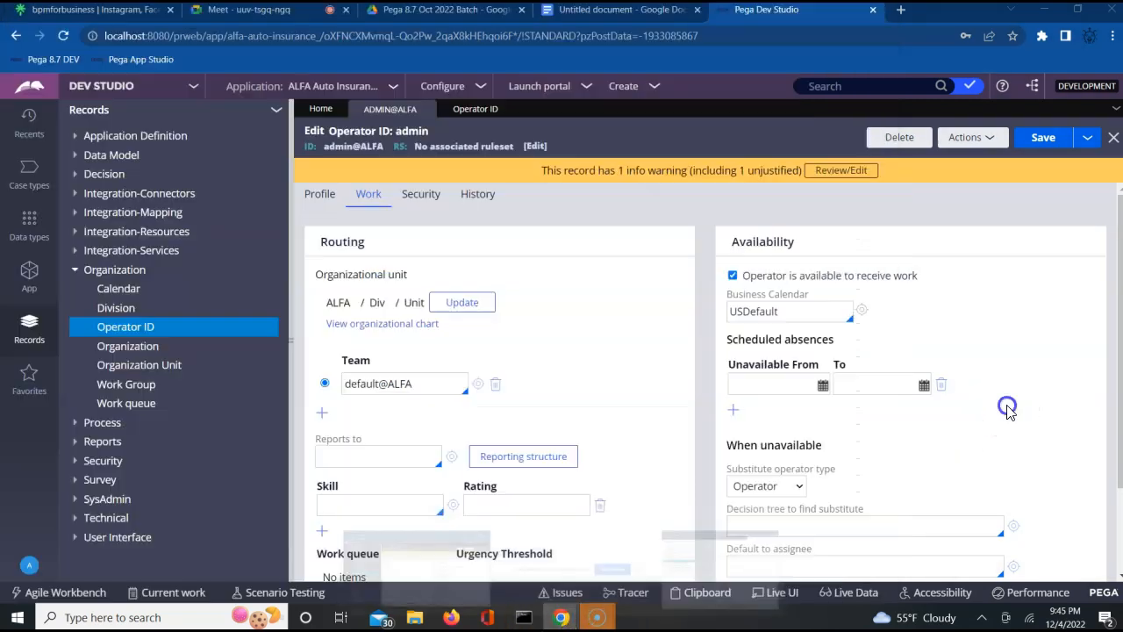
pyautogui.click(605, 11)
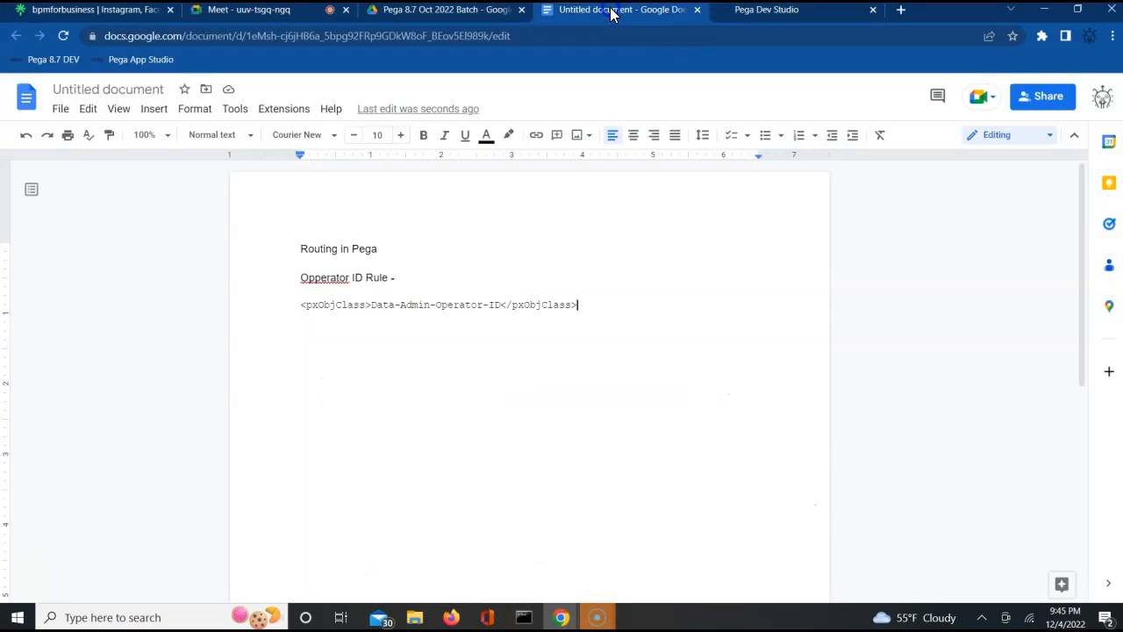
pyautogui.press('Return')
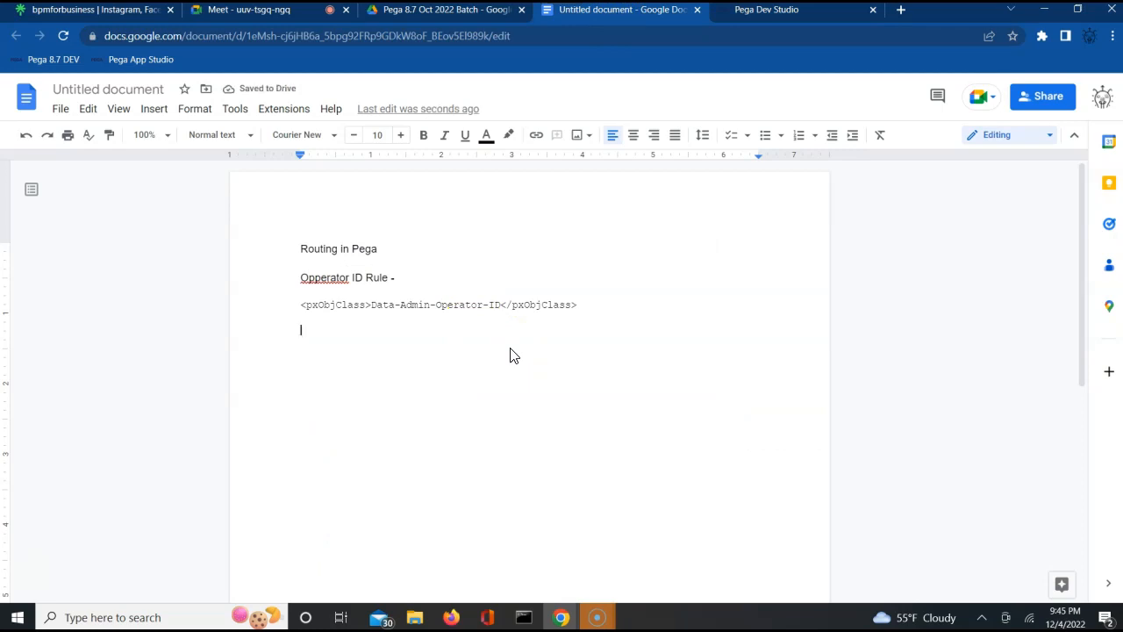
# - Search the Start menu for 'pg', dismiss it, and return to the empty notes line
pyautogui.click(17, 619)
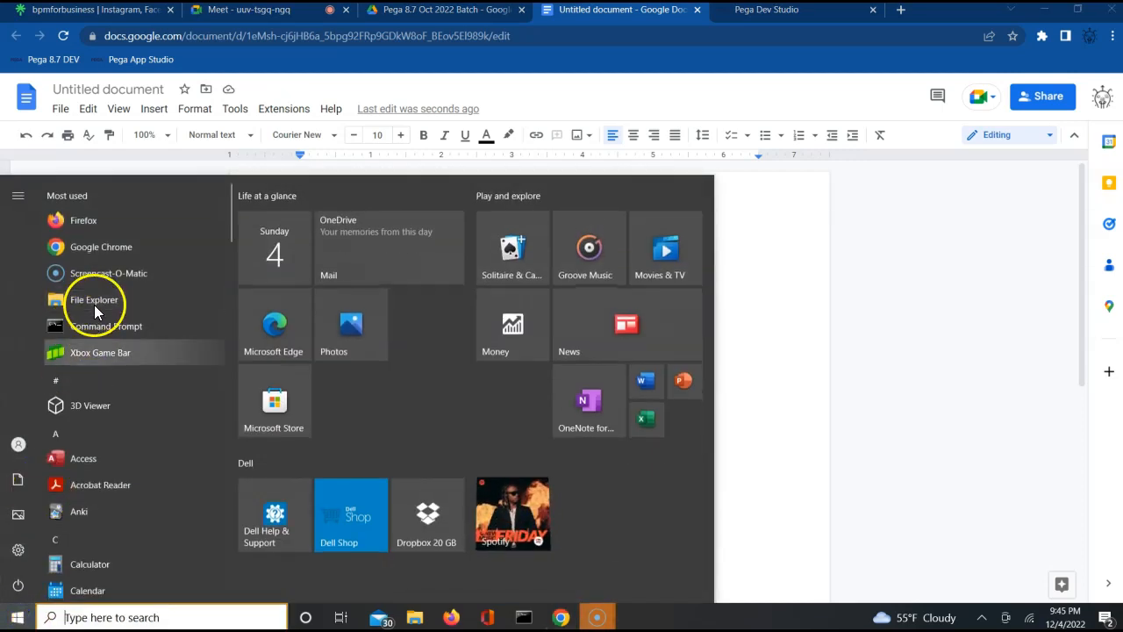
pyautogui.write('pg')
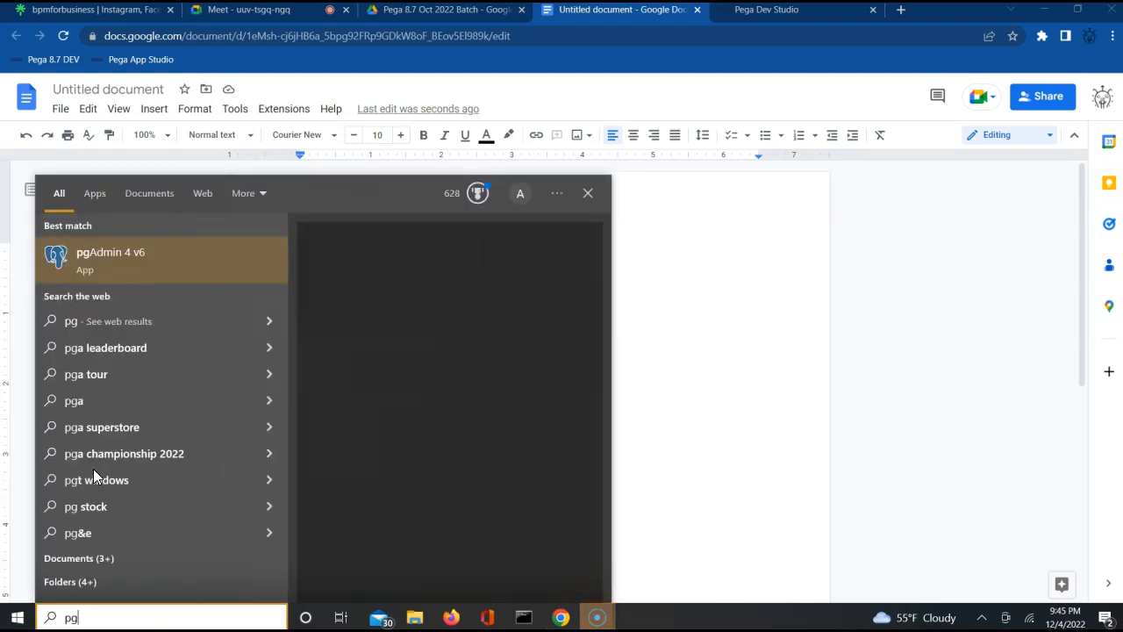
pyautogui.press('Escape')
pyautogui.click(406, 448)
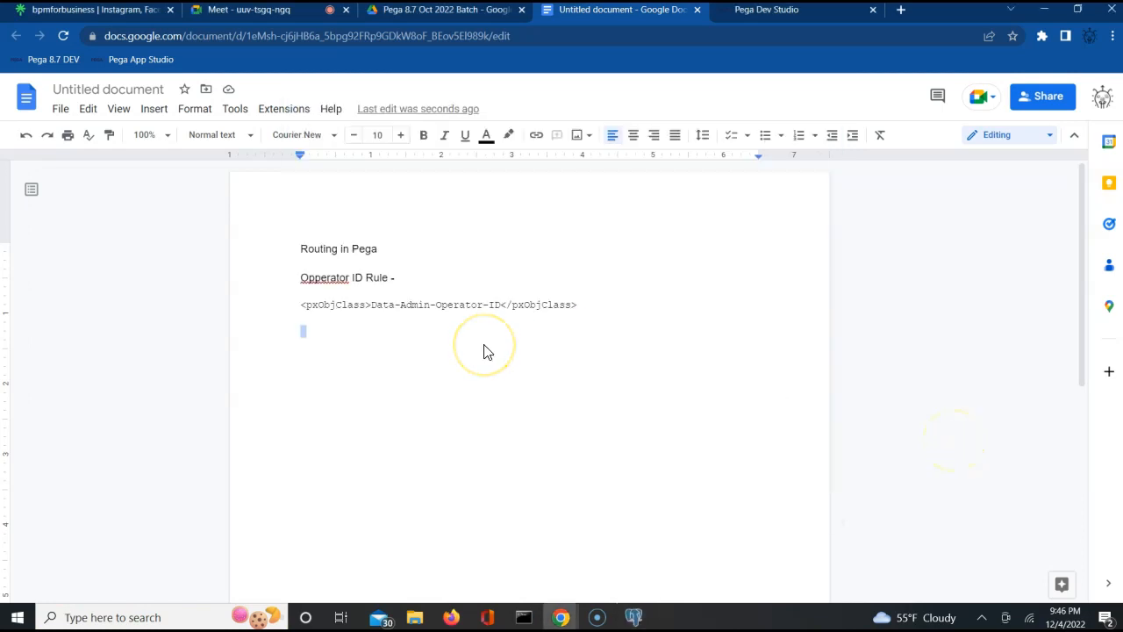
# - Type that pyUserIdentifier is the property on the operatorID page and PR_OPERATORS table holding the USER ID
pyautogui.write('p')
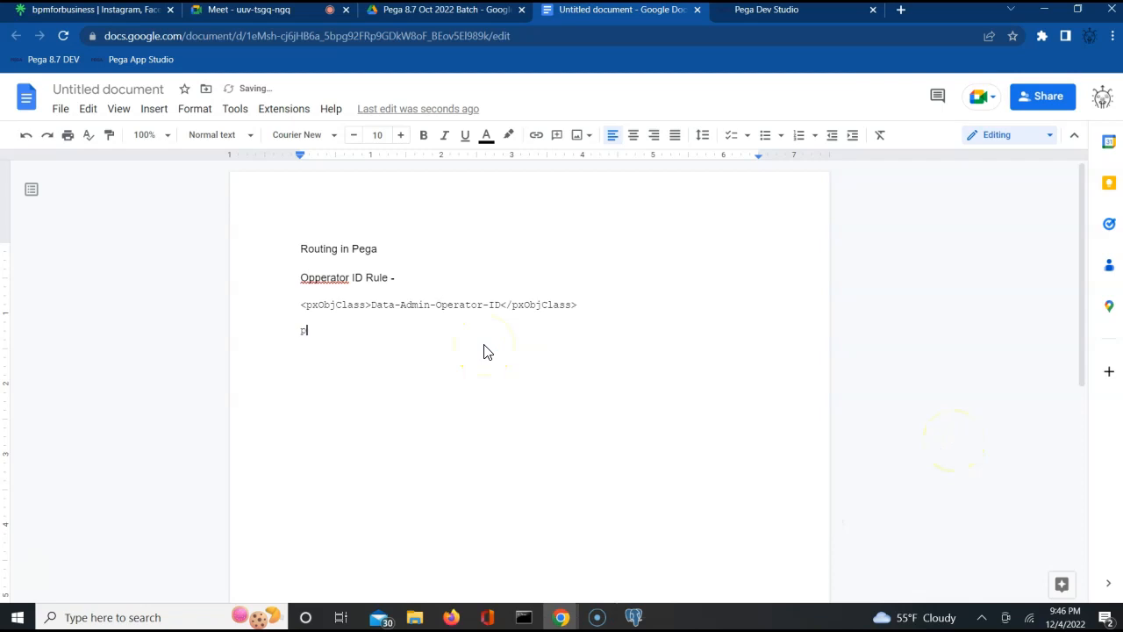
pyautogui.write('yUserrIdentifier is teh')
pyautogui.press('BackSpace')
pyautogui.press('BackSpace')
pyautogui.write('he proper')
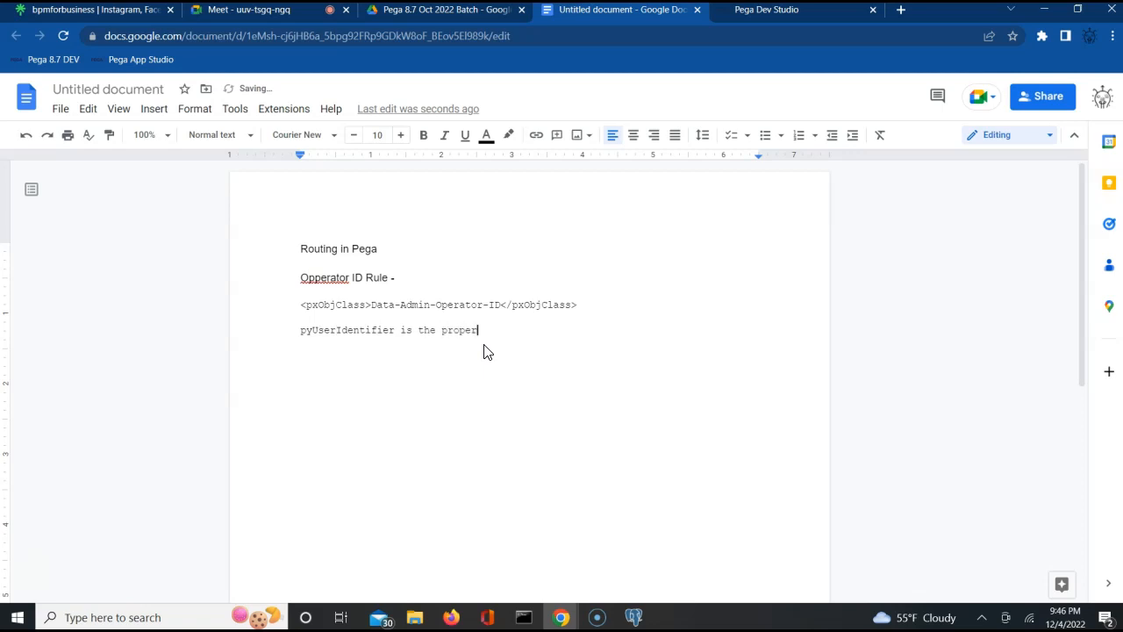
pyautogui.write('ty')
pyautogui.press('BackSpace')
pyautogui.write('ty on opr')
pyautogui.press('BackSpace')
pyautogui.write('eratorID page and PR_OPERATORS c')
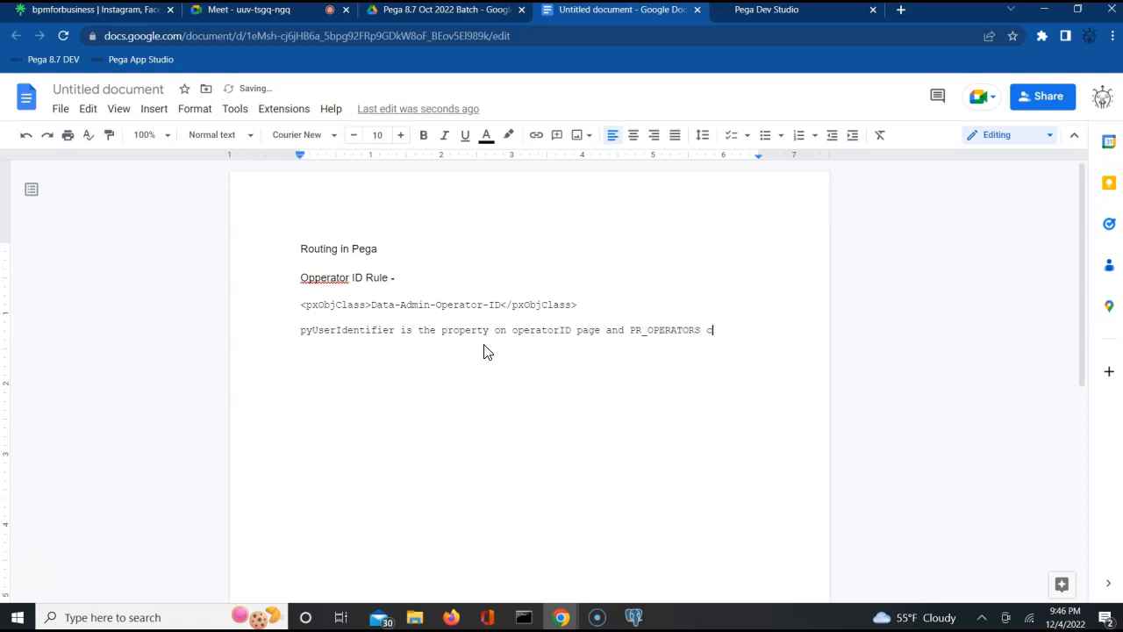
pyautogui.write('ble which holds the ')
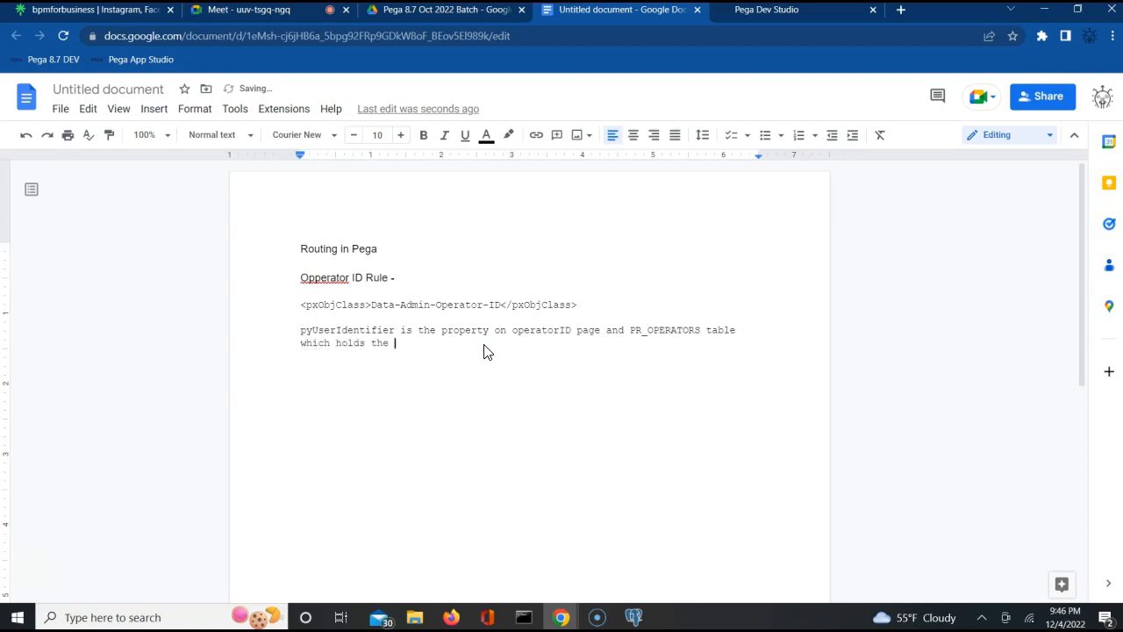
pyautogui.write('USER ID')
# - Change 'USER ID' to 'Operator ID' in the note and start a new line
pyautogui.doubleClick(408, 345)
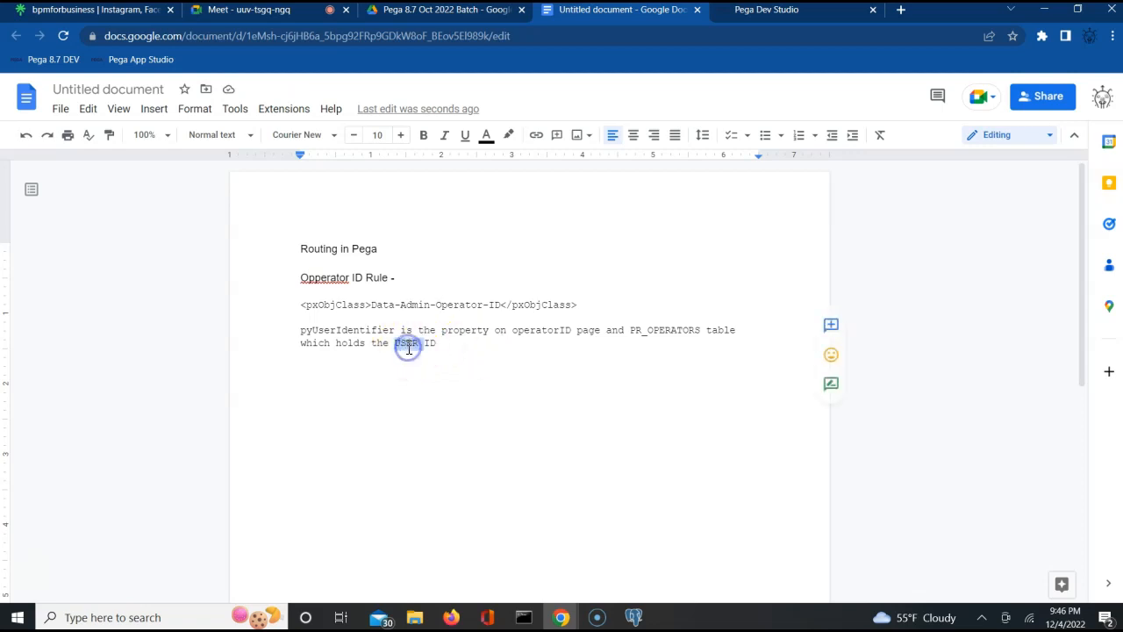
pyautogui.write('Operator')
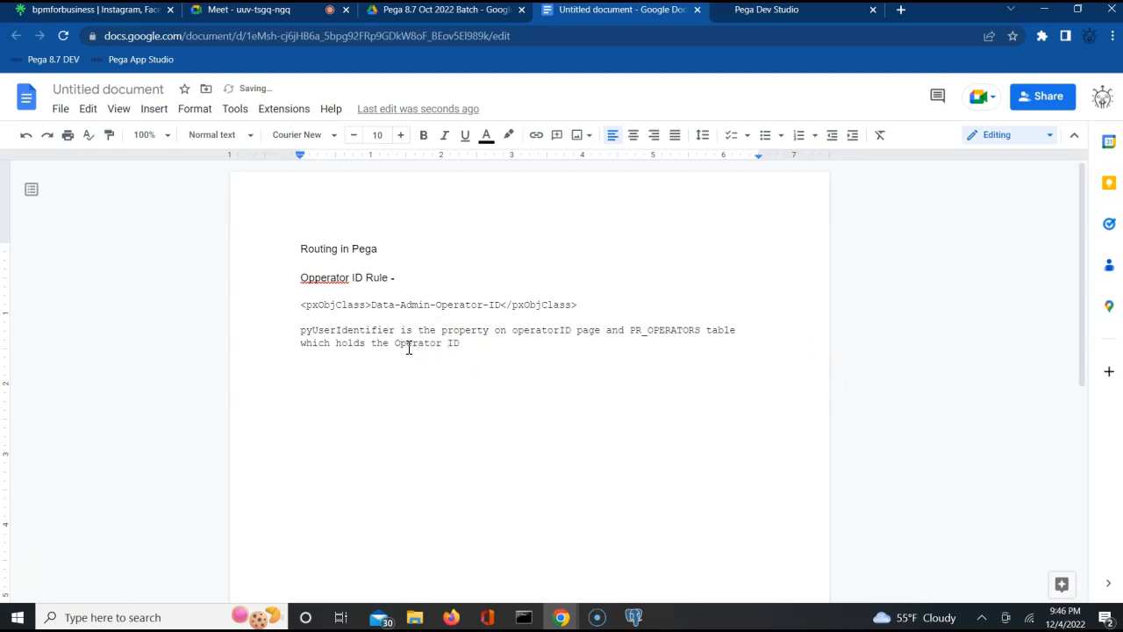
pyautogui.click(459, 354)
pyautogui.press('Return')
pyautogui.press('Return')
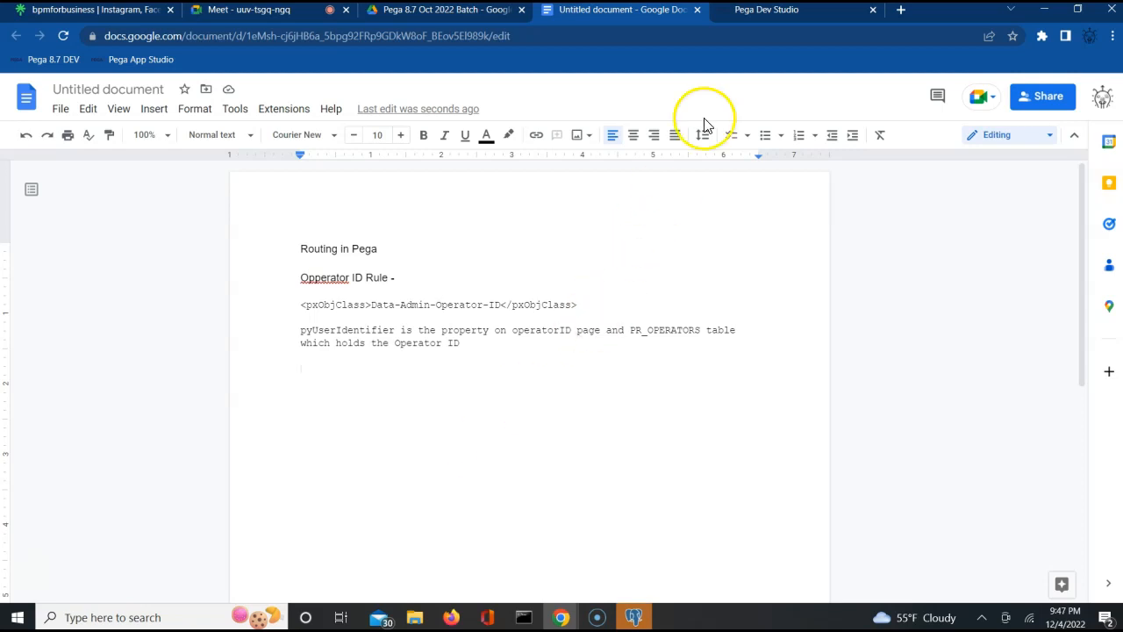
# - Show the admin operator's Profile tab, highlighting the Access Group label and default ALFAAuto:Authors
pyautogui.click(781, 17)
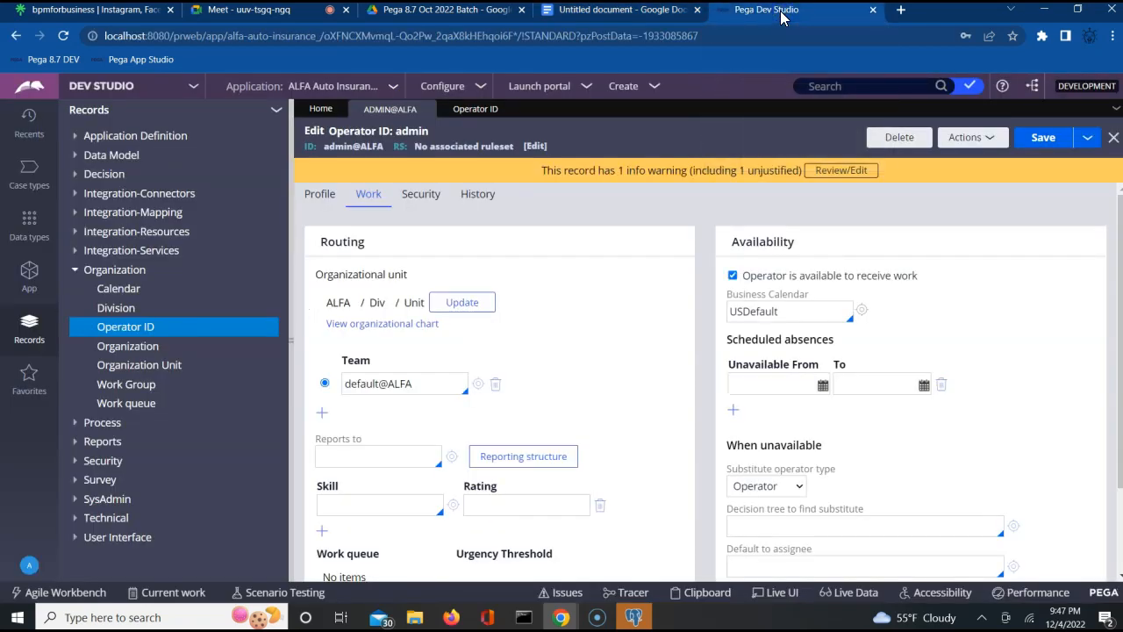
pyautogui.click(318, 196)
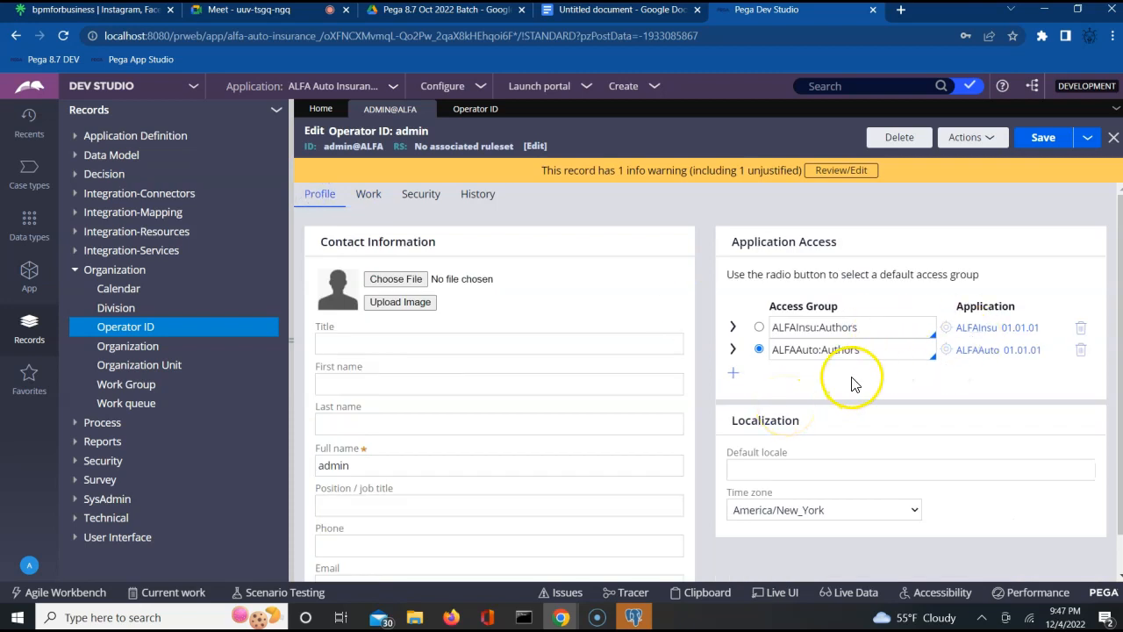
pyautogui.tripleClick(788, 307)
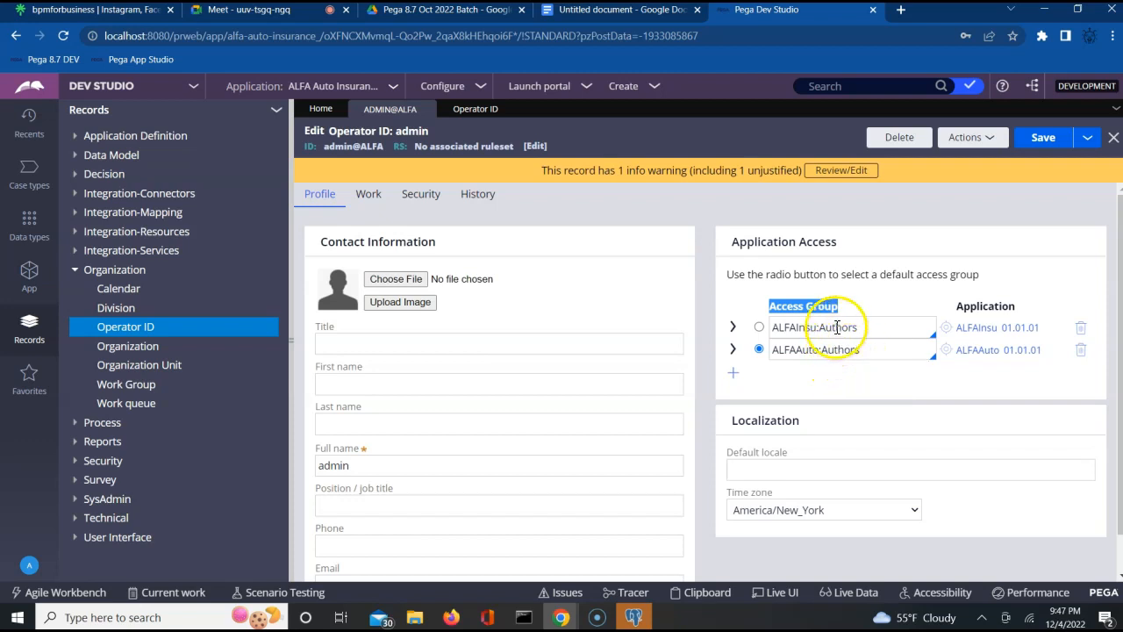
pyautogui.tripleClick(881, 351)
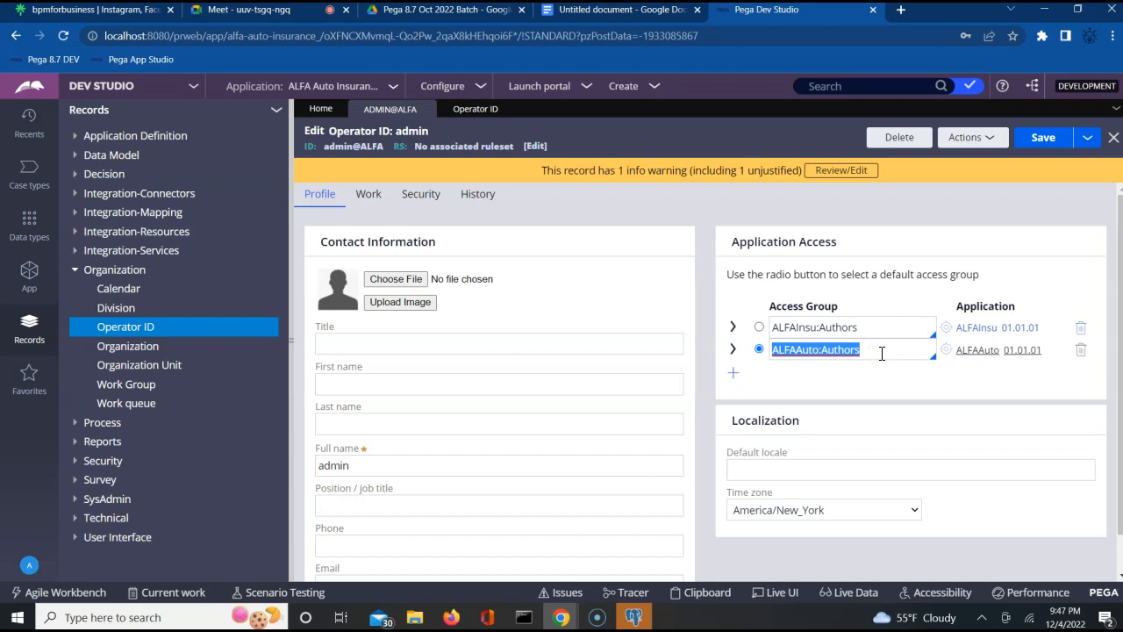
pyautogui.doubleClick(355, 147)
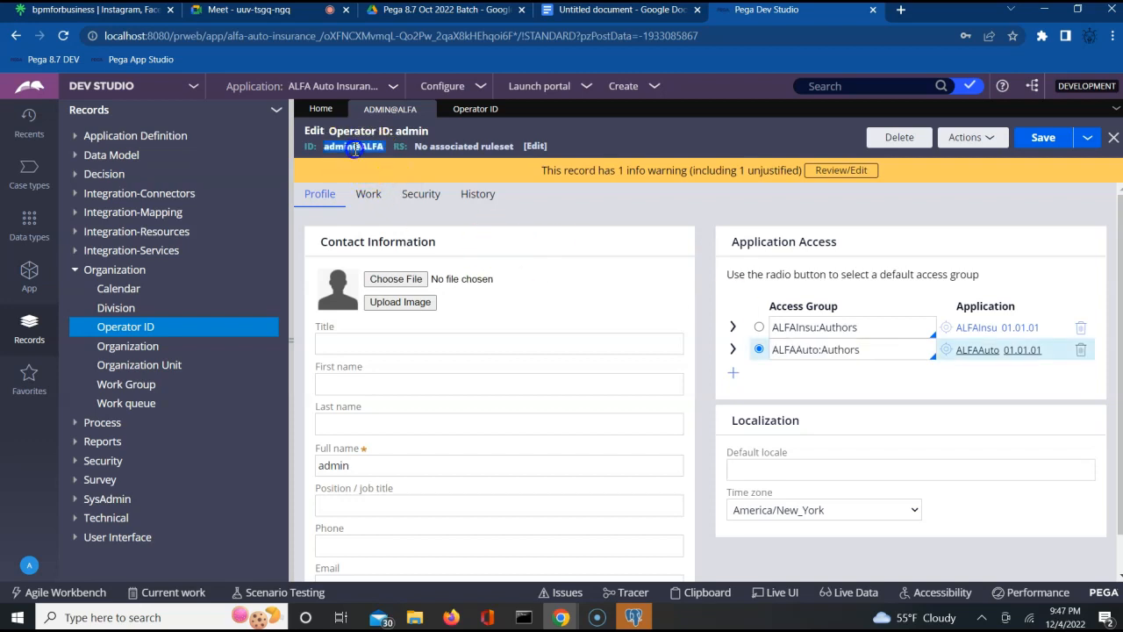
pyautogui.tripleClick(839, 356)
pyautogui.tripleClick(805, 306)
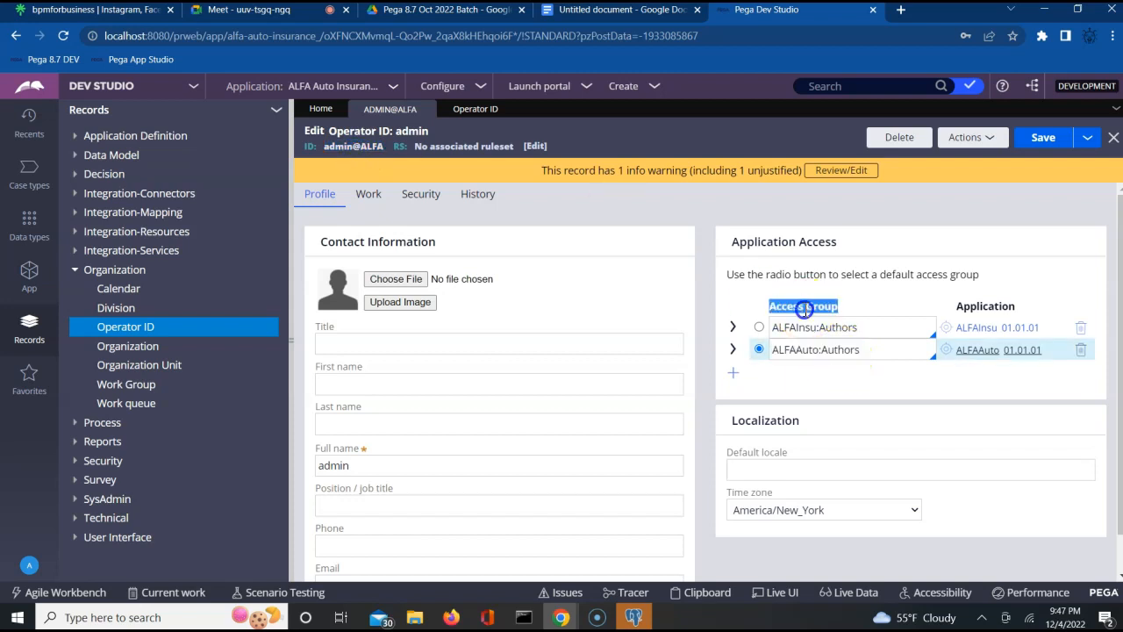
pyautogui.doubleClick(337, 146)
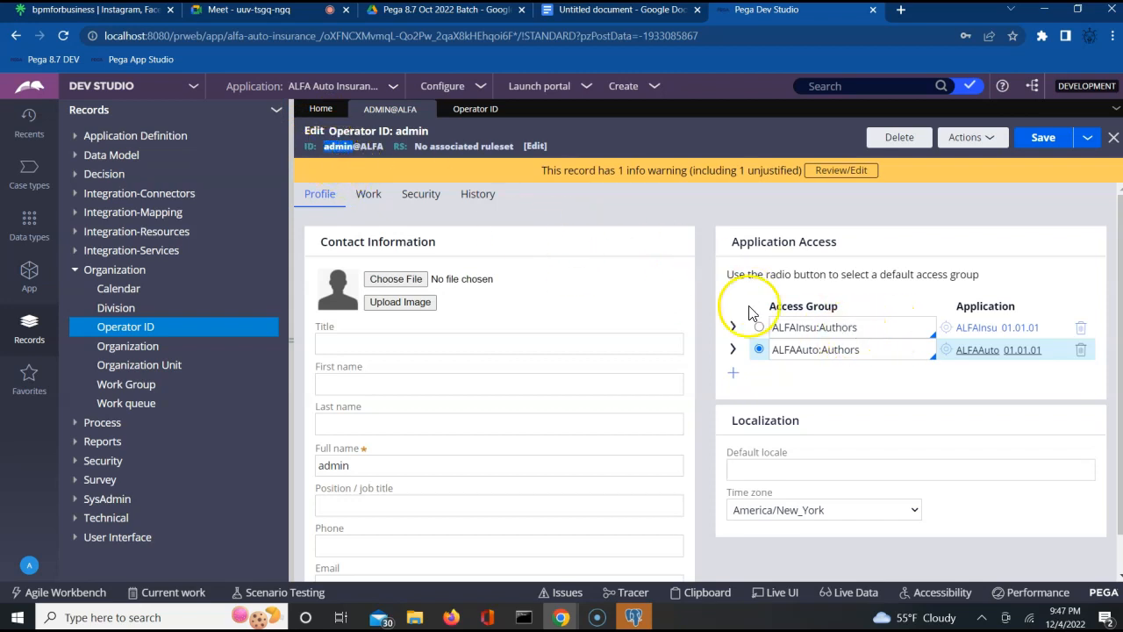
pyautogui.doubleClick(788, 305)
pyautogui.tripleClick(789, 304)
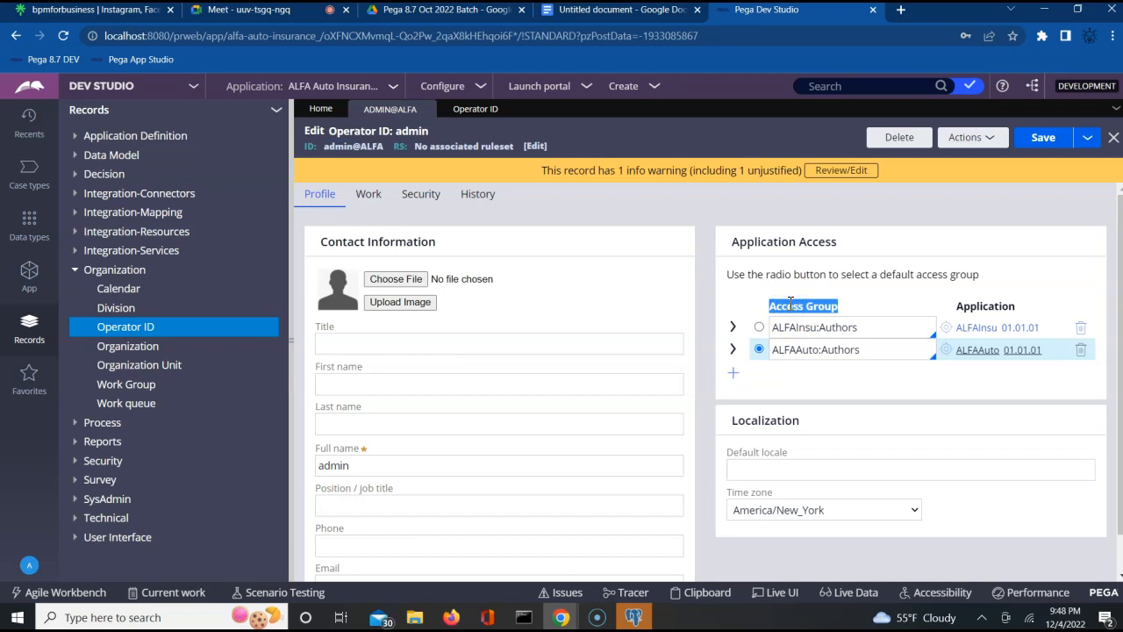
pyautogui.click(845, 381)
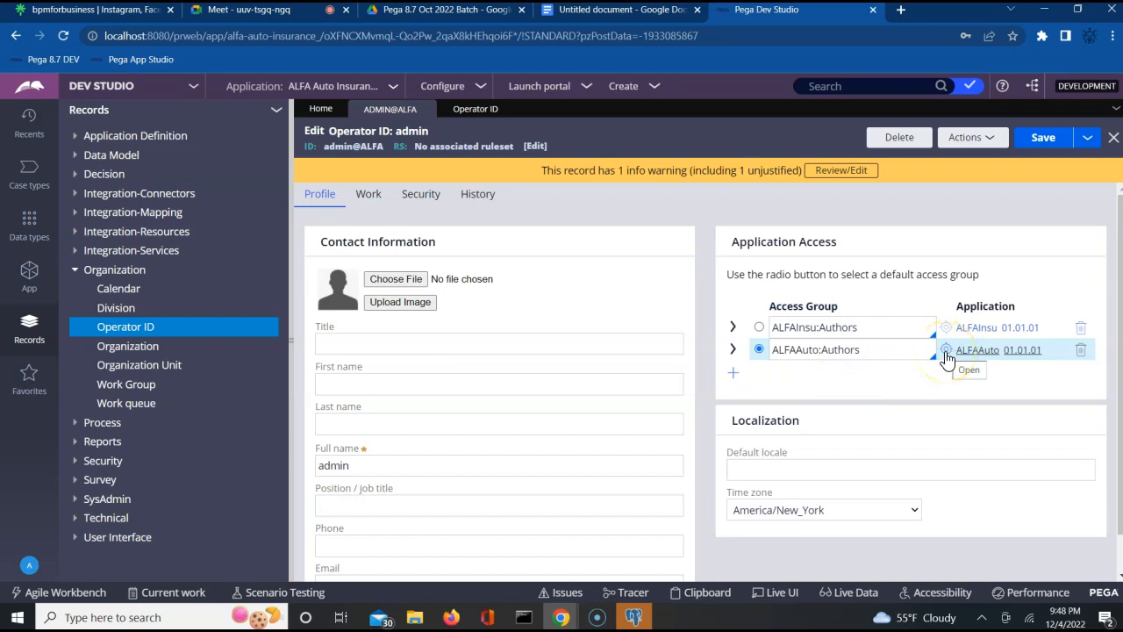
pyautogui.click(946, 351)
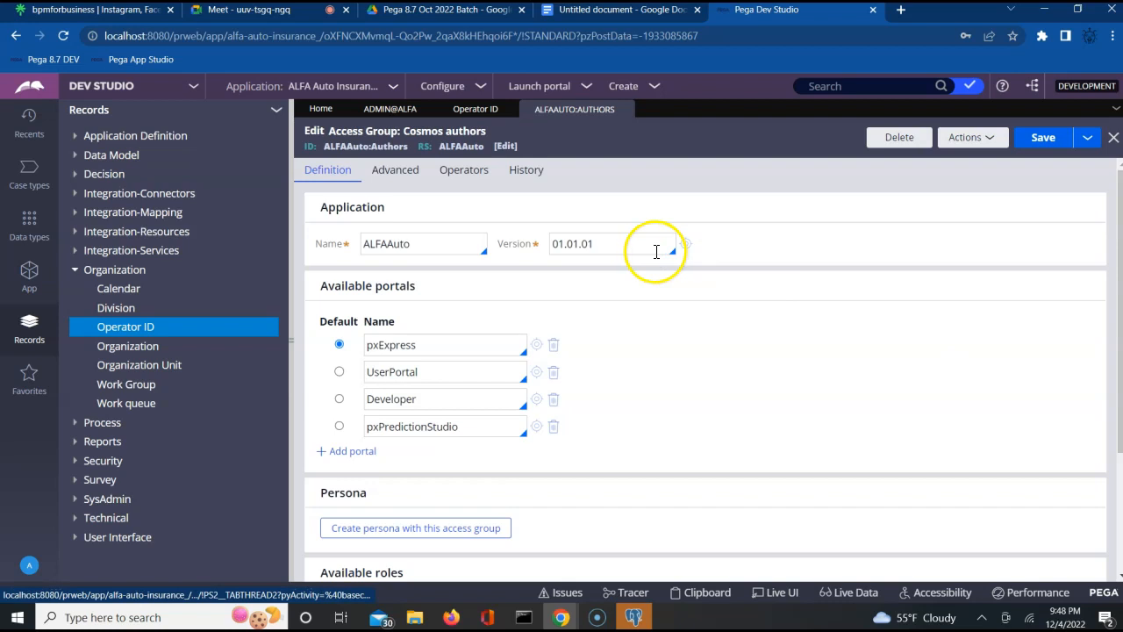
# - Highlight the Application heading and ALFAAuto application name in the ALFAAuto:Authors access group
pyautogui.doubleClick(345, 211)
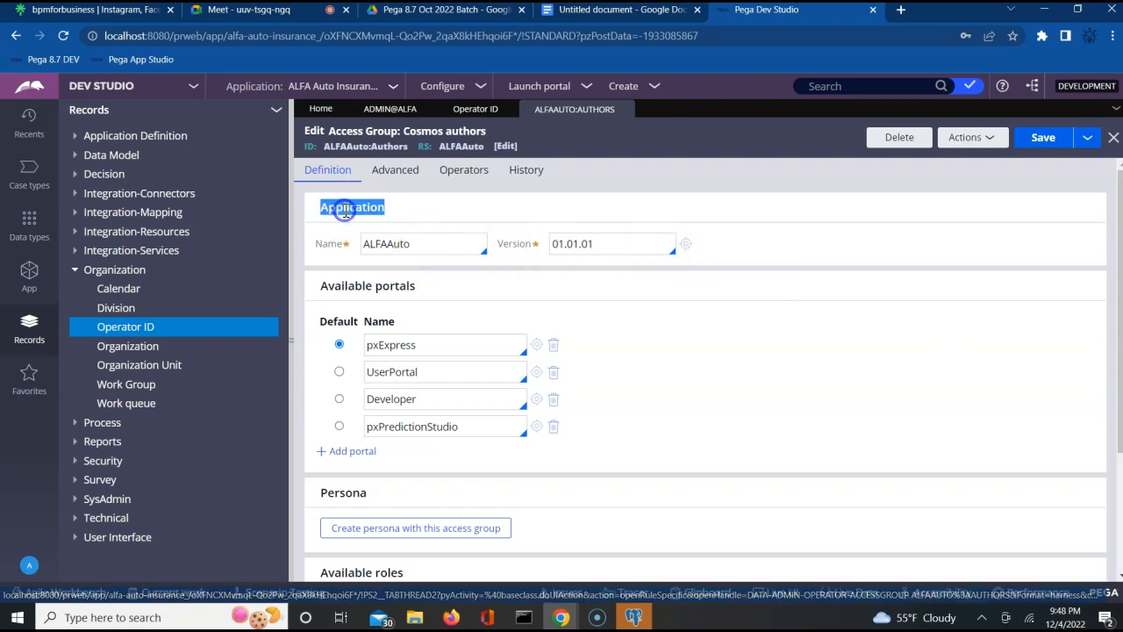
pyautogui.doubleClick(383, 245)
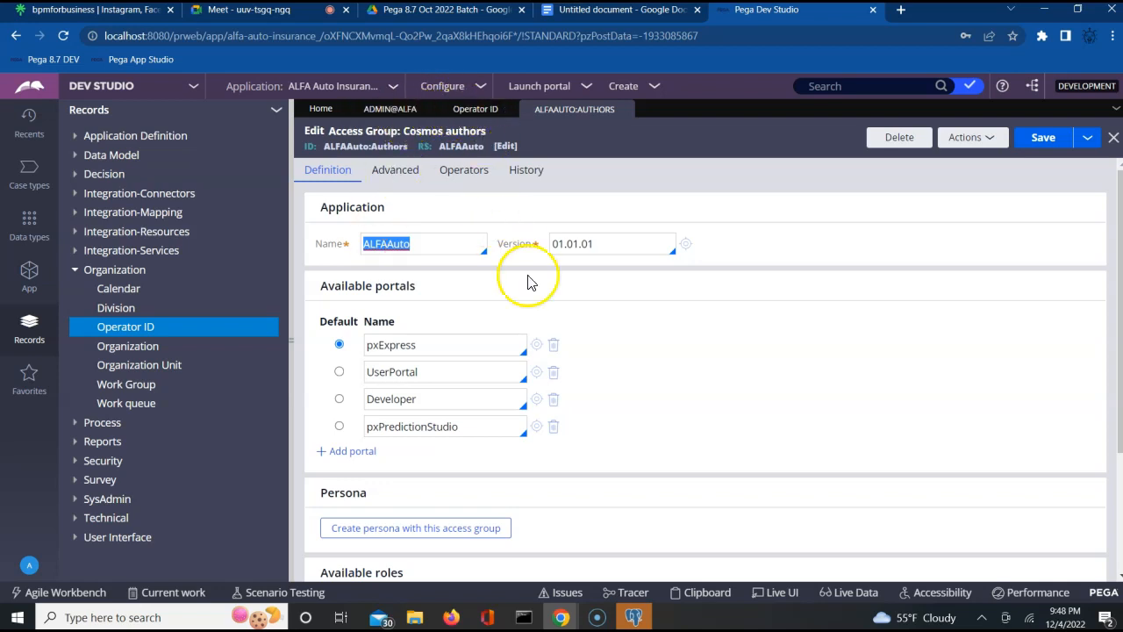
pyautogui.click(596, 617)
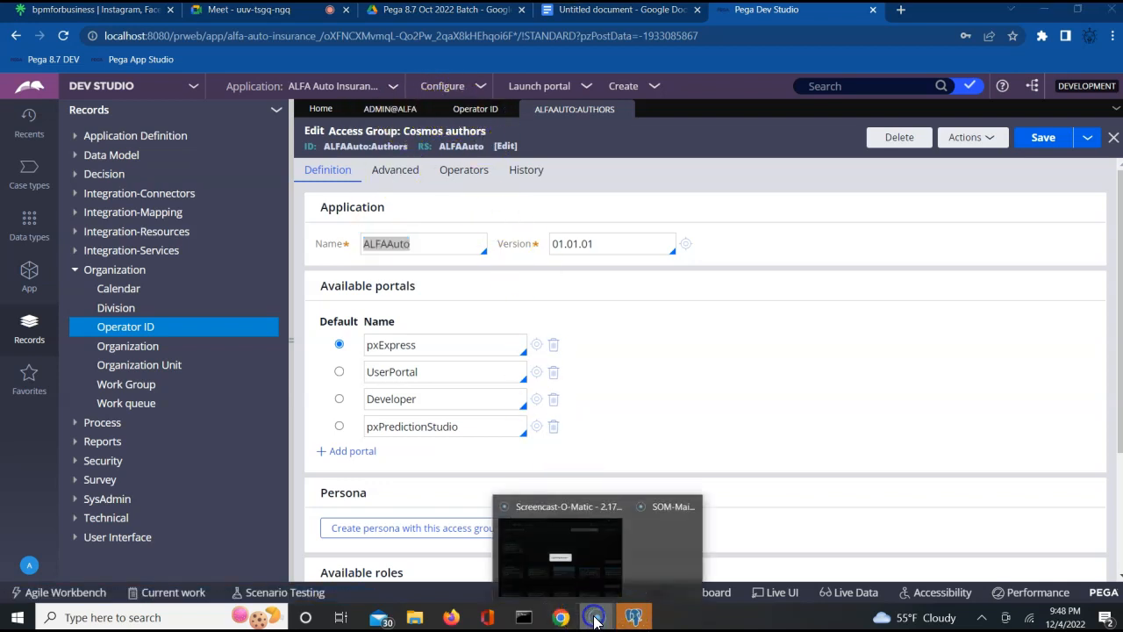
# - Change the clipboard search to 'pyReport' and copy the pyReportTo property name
pyautogui.moveTo(561, 618)
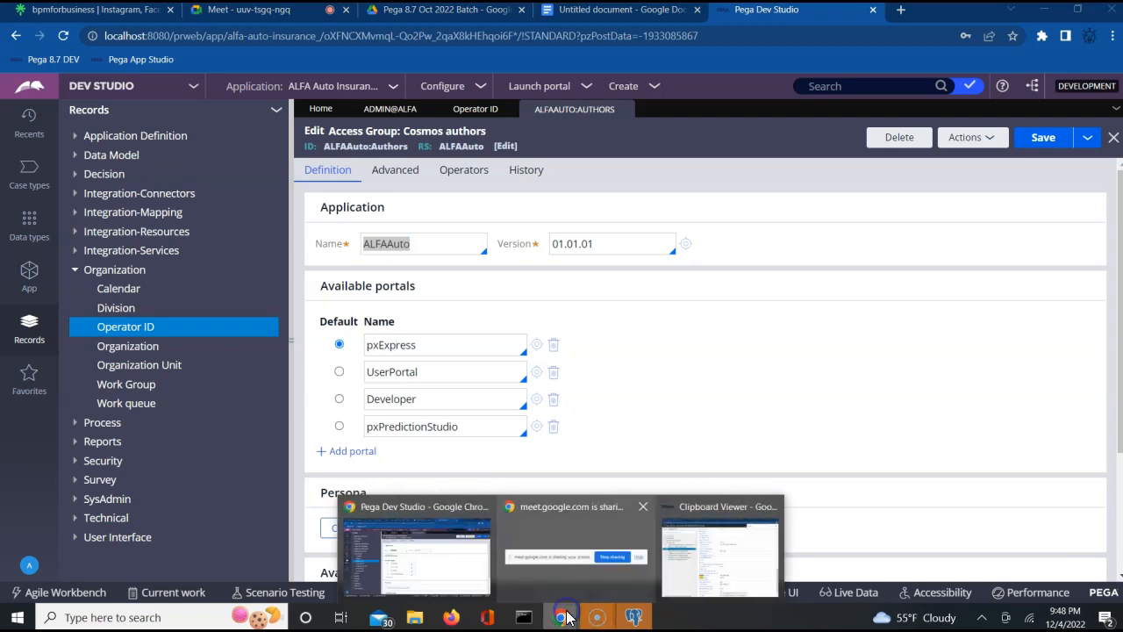
pyautogui.click(703, 555)
pyautogui.press('BackSpace')
pyautogui.press('BackSpace')
pyautogui.press('BackSpace')
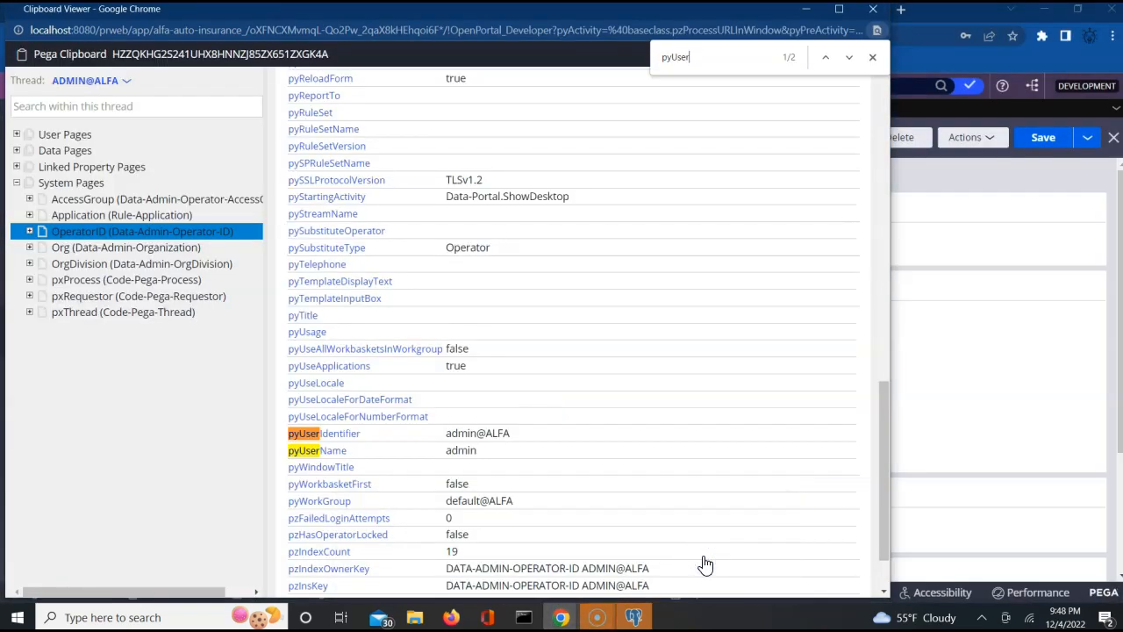
pyautogui.press('BackSpace')
pyautogui.write('Report')
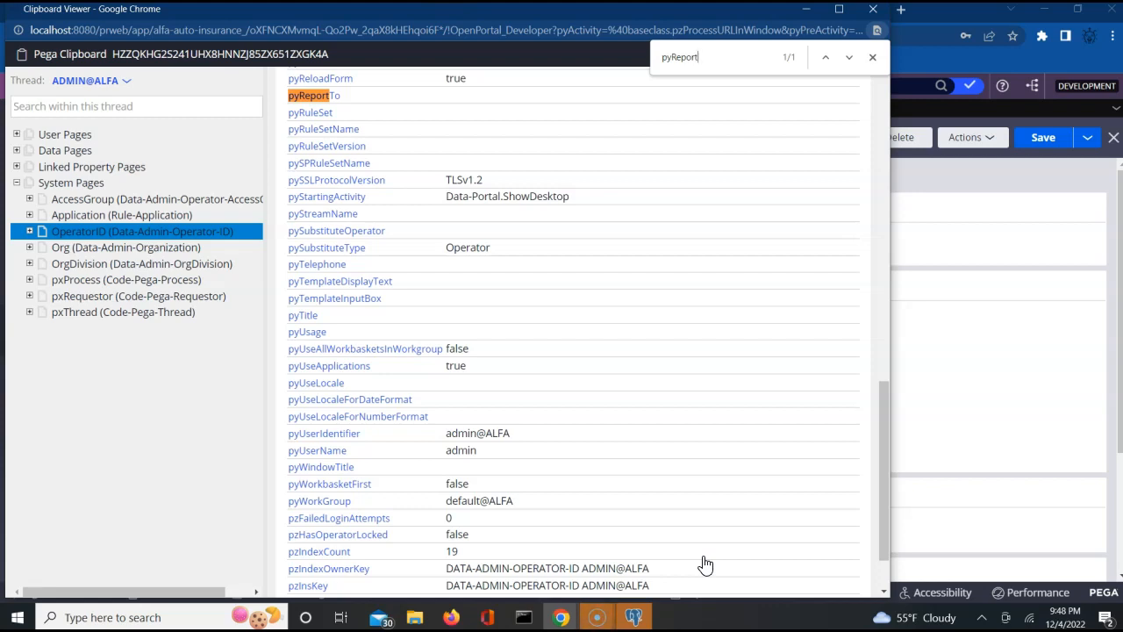
pyautogui.doubleClick(341, 94)
pyautogui.hotkey('ctrl', 'c')
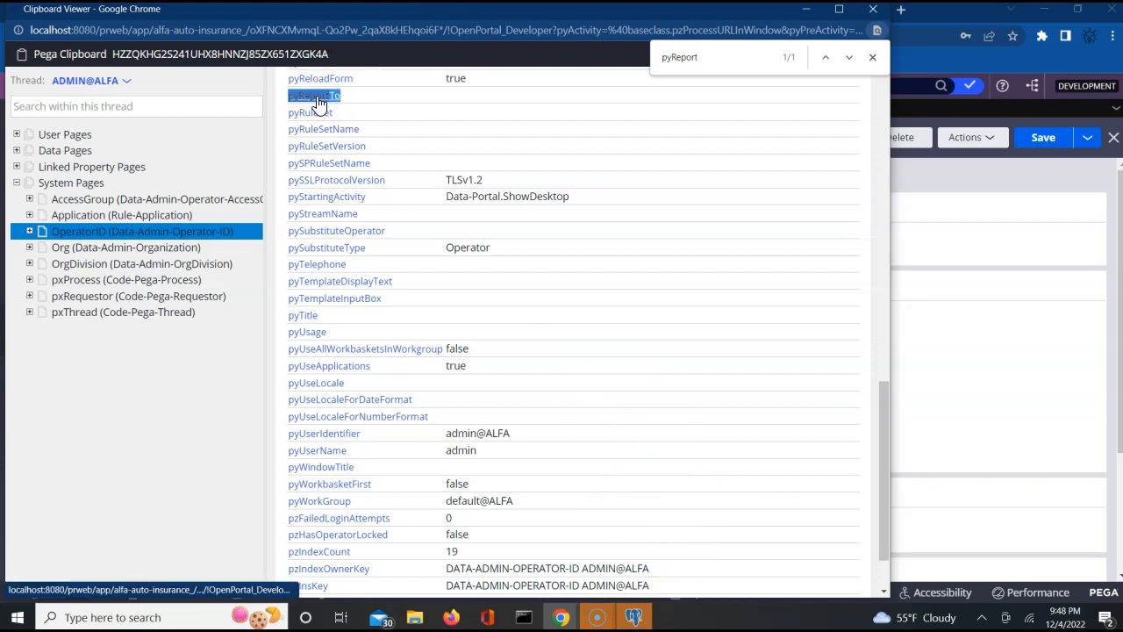
pyautogui.click(975, 324)
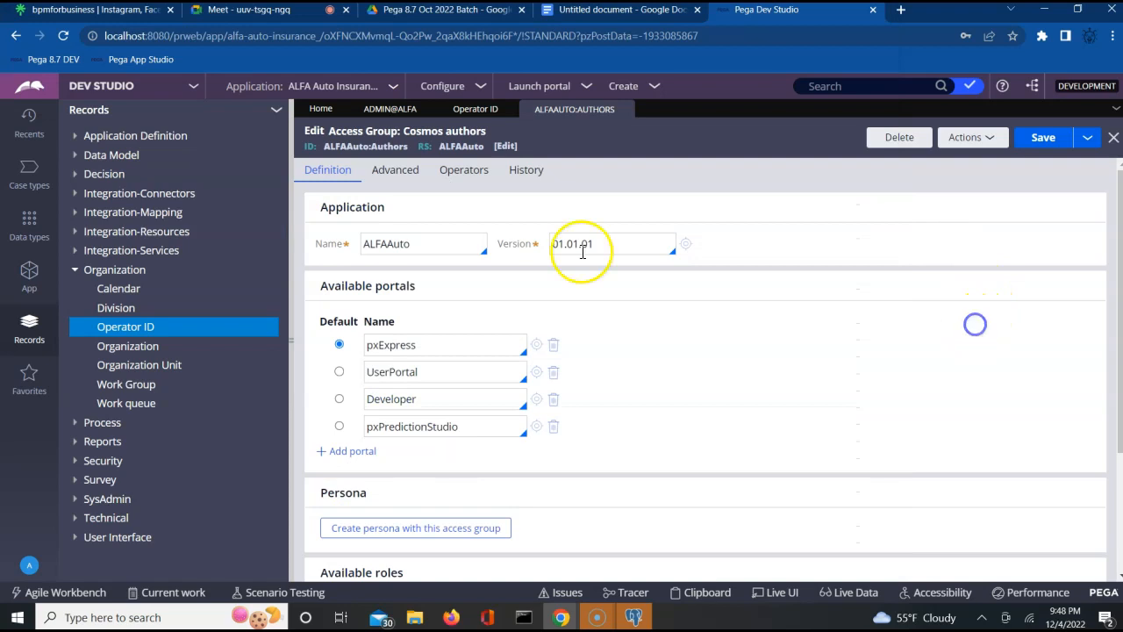
# - Show the empty Reports to field on ADMIN@ALFA's Work tab, then go to the notes
pyautogui.click(392, 110)
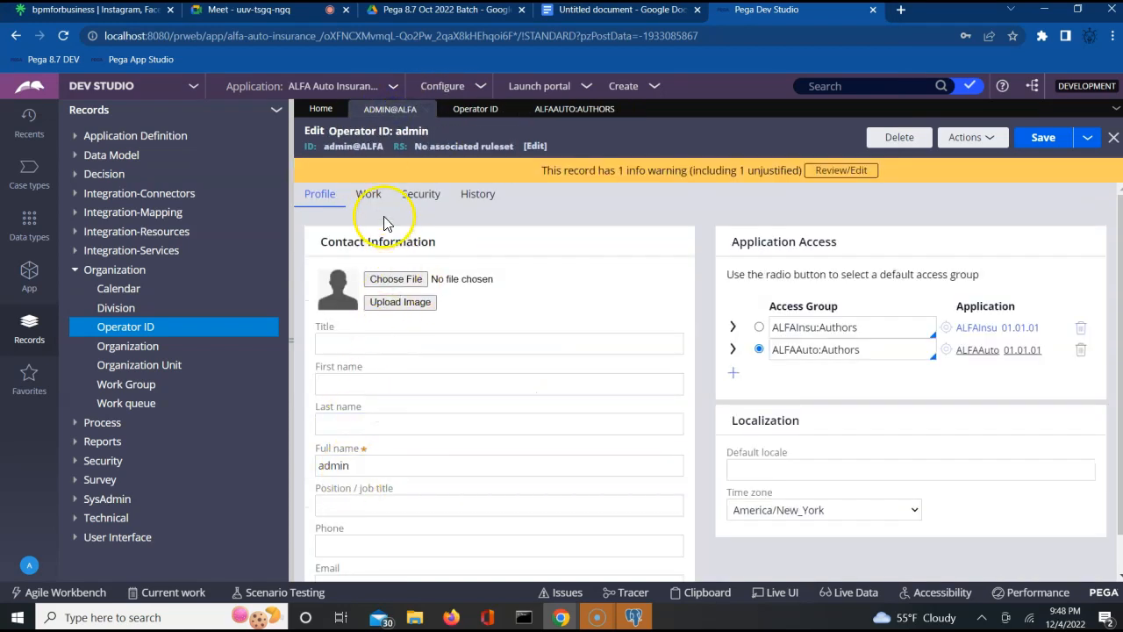
pyautogui.click(370, 197)
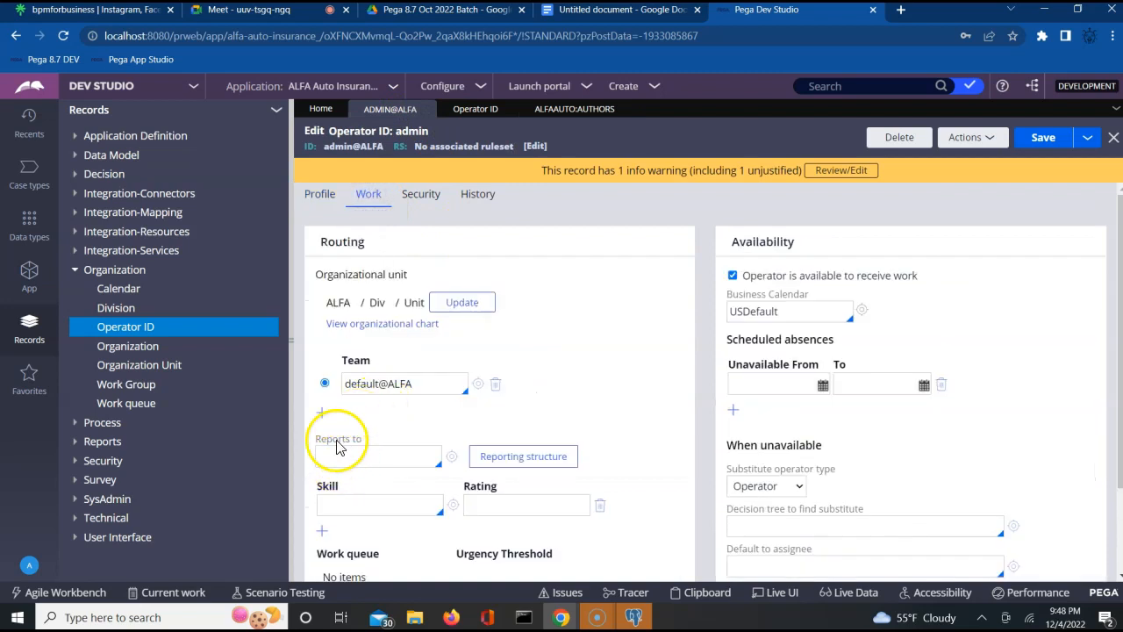
pyautogui.click(322, 457)
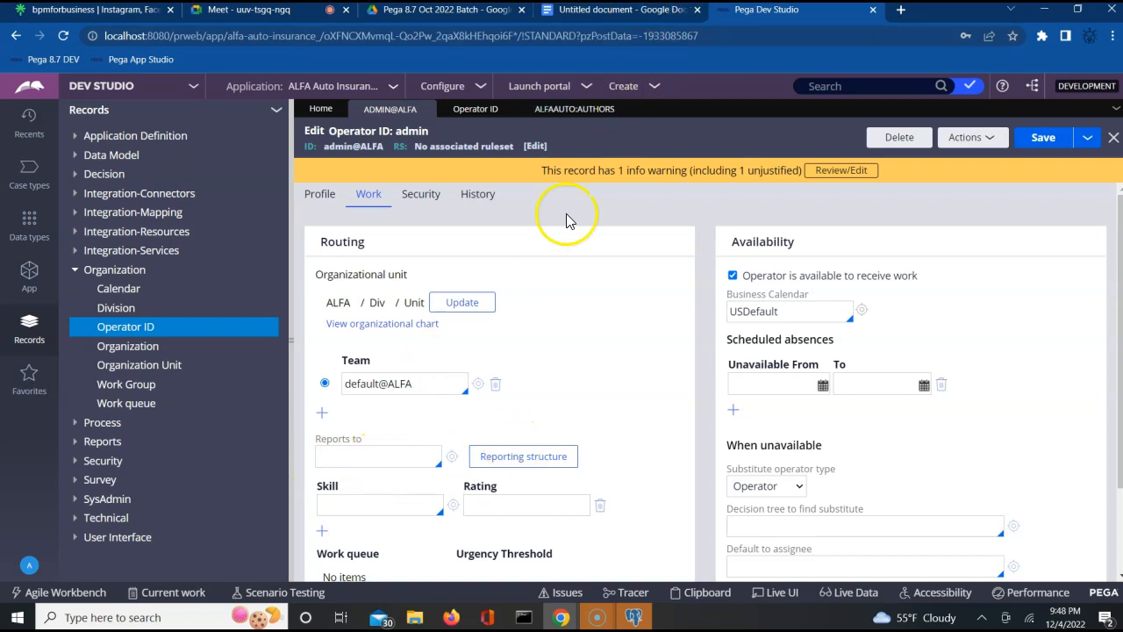
pyautogui.click(632, 11)
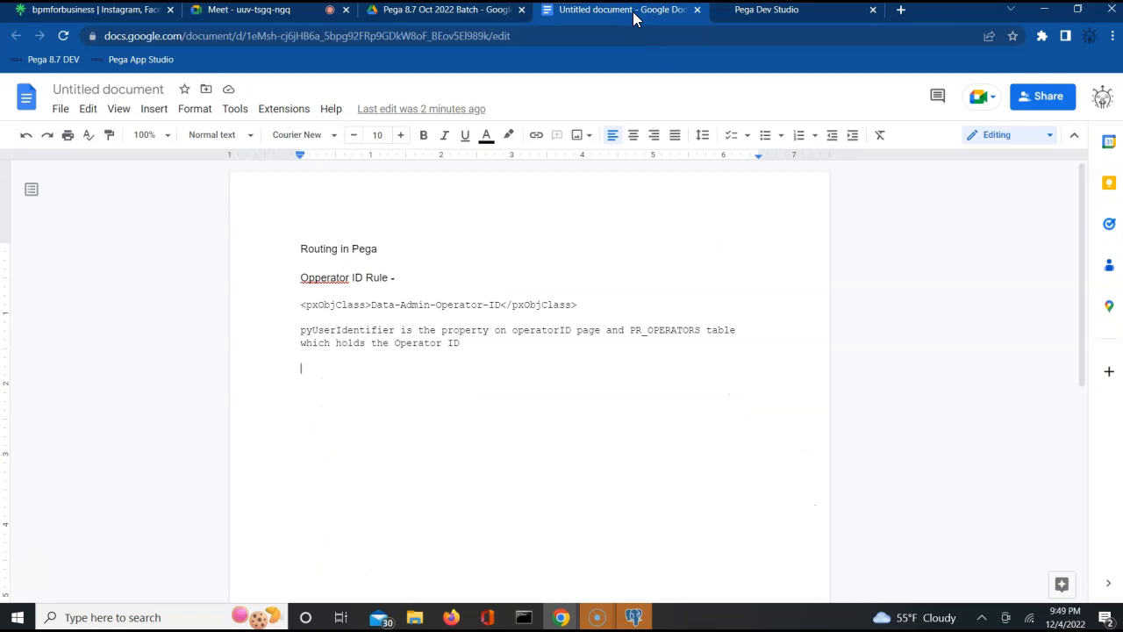
# - Paste pyReportTo and describe it as who is the manager for the current operator
pyautogui.hotkey('ctrl', 'v')
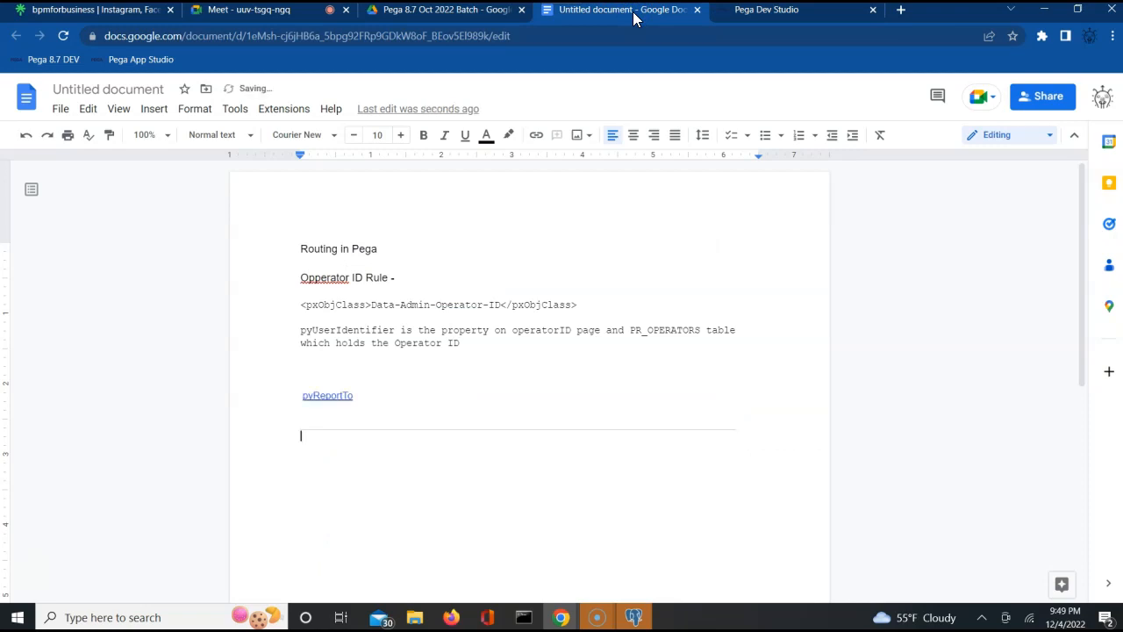
pyautogui.click(365, 396)
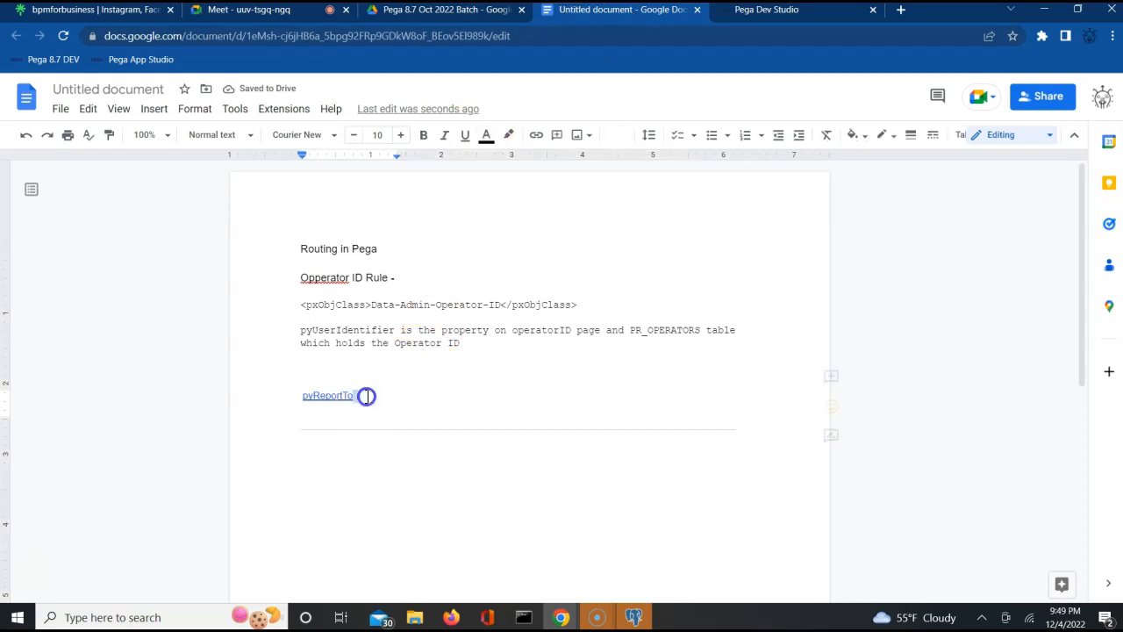
pyautogui.write('- ')
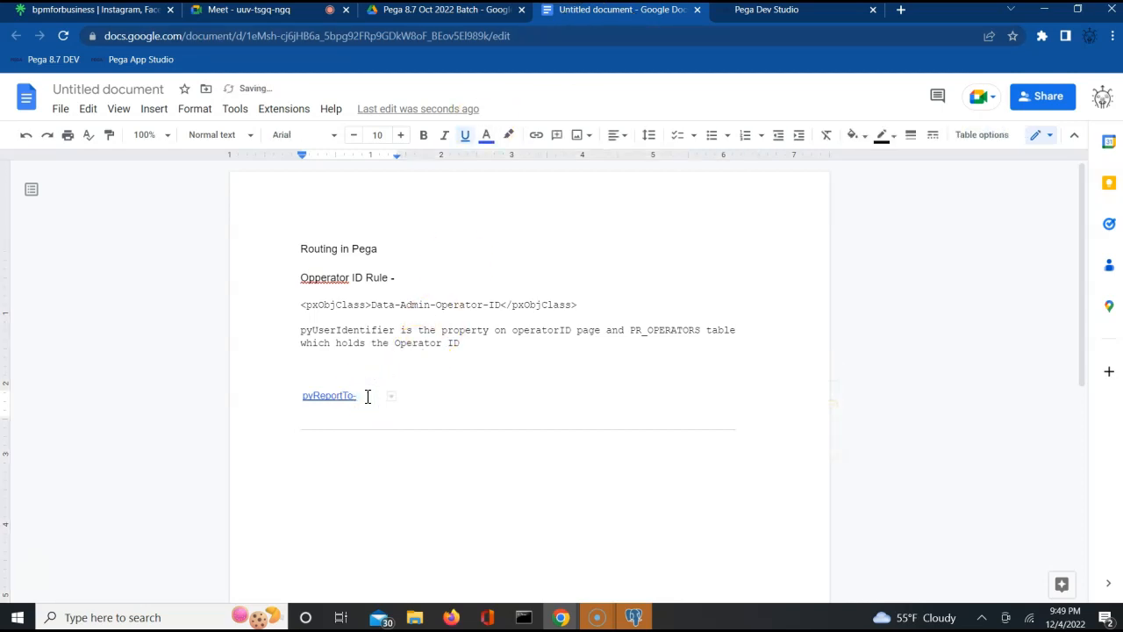
pyautogui.write('who is the')
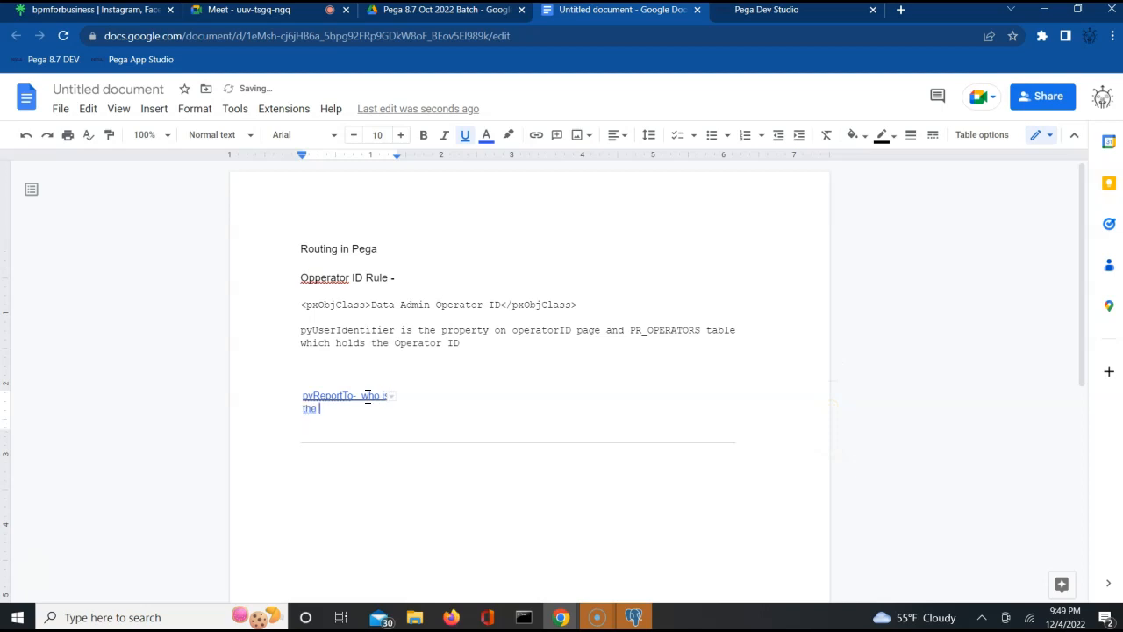
pyautogui.write(' malager for the cur')
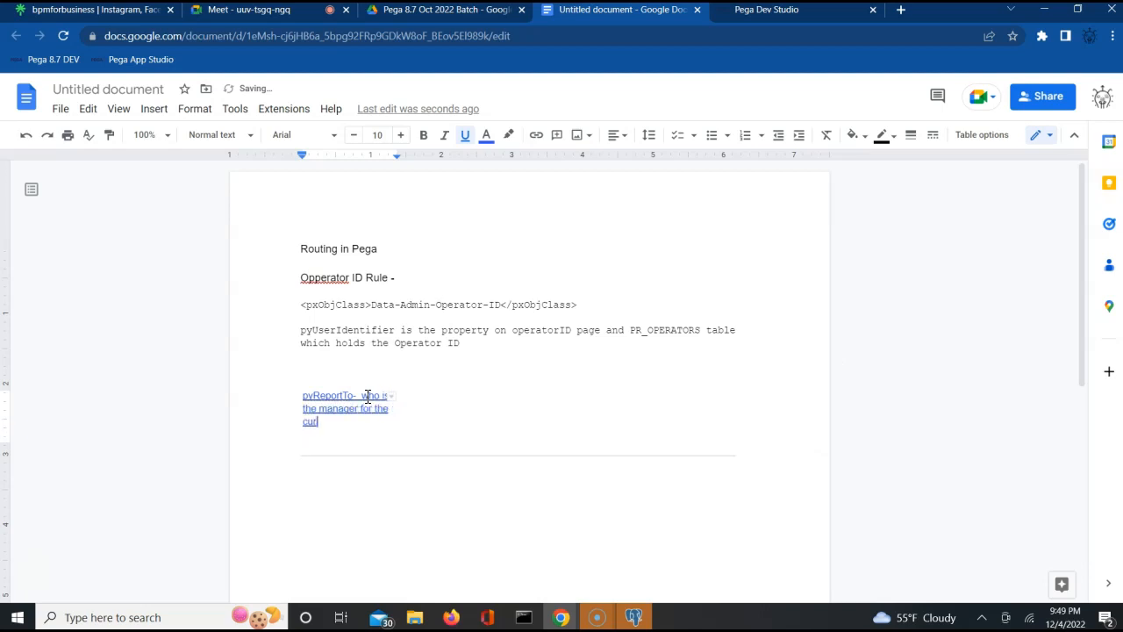
pyautogui.write('rent opert')
pyautogui.write('or.')
pyautogui.press('Return')
pyautogui.press('Return')
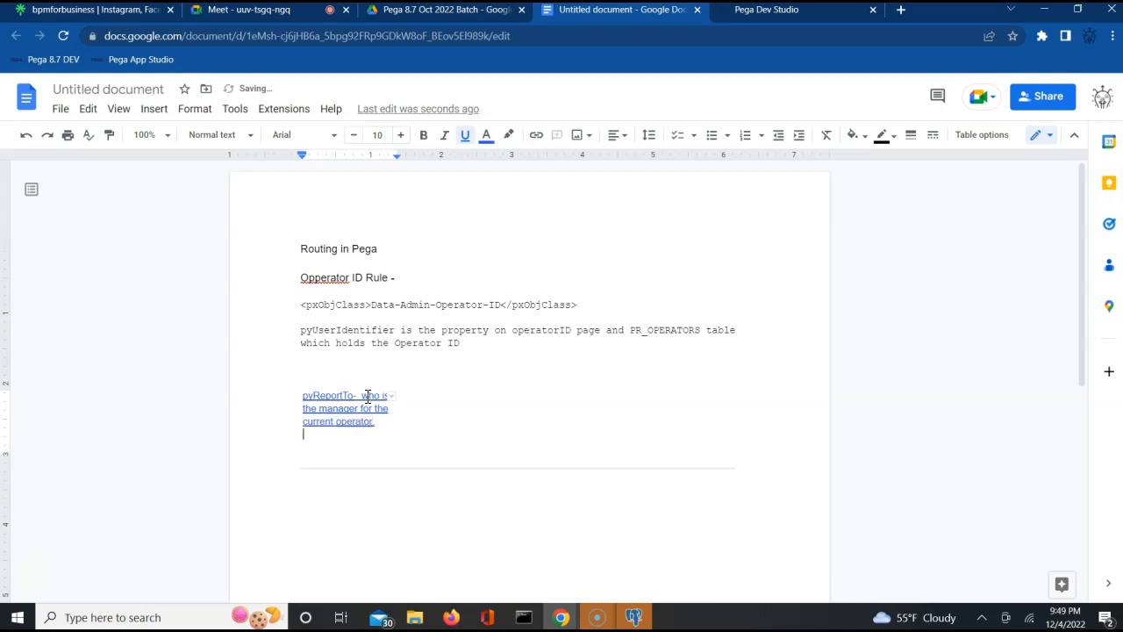
# - Add an empty line below the table, then return to Pega Dev Studio
pyautogui.click(322, 523)
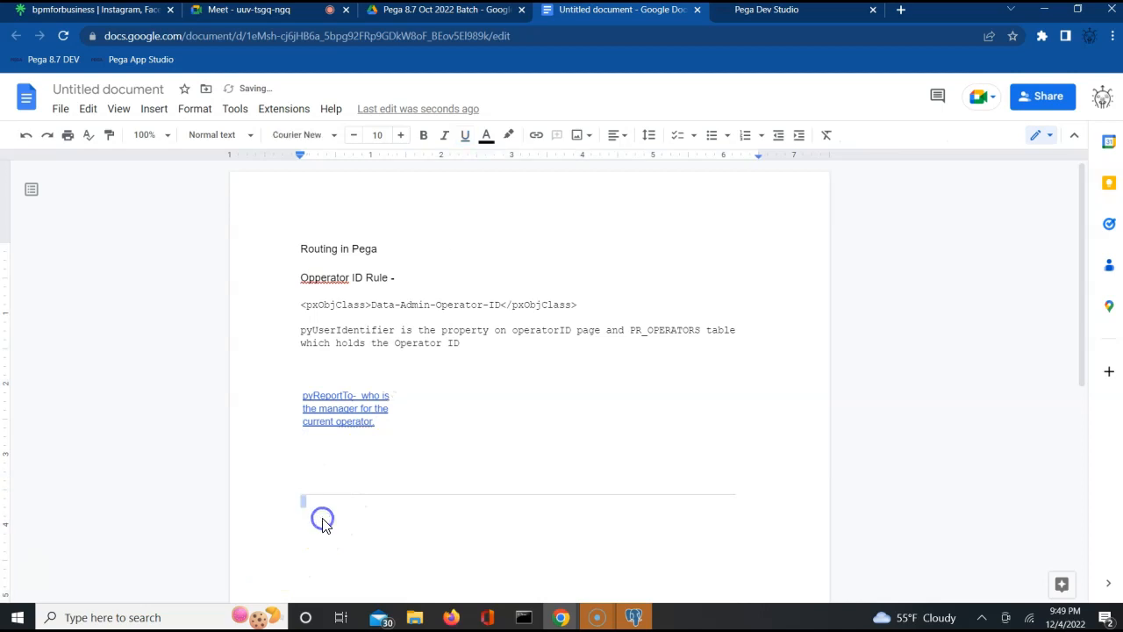
pyautogui.press('Return')
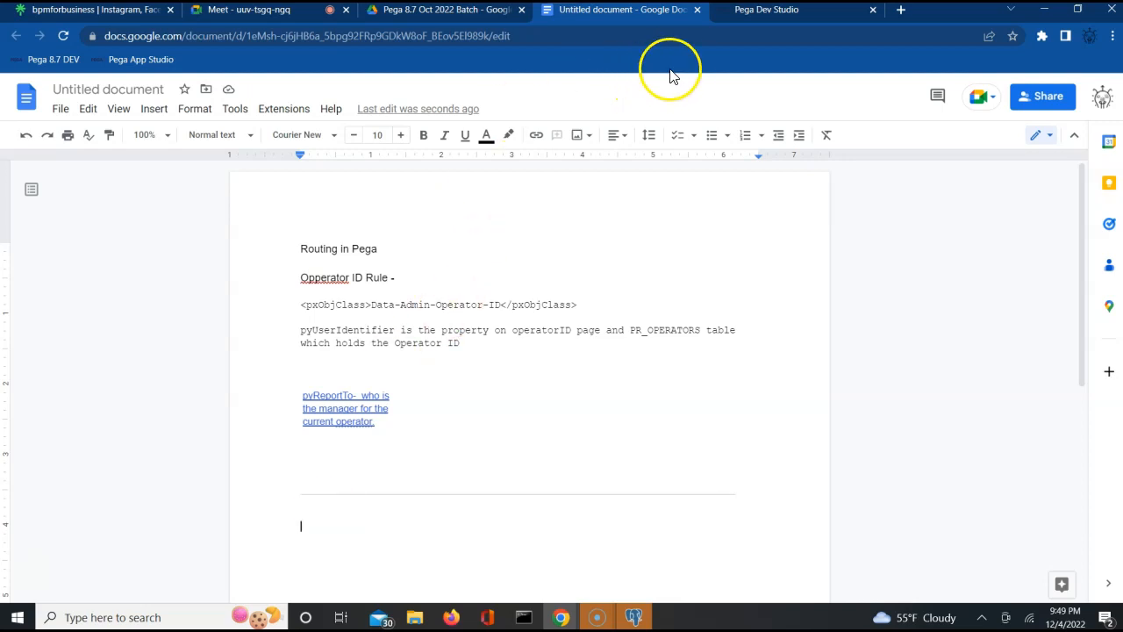
pyautogui.click(750, 12)
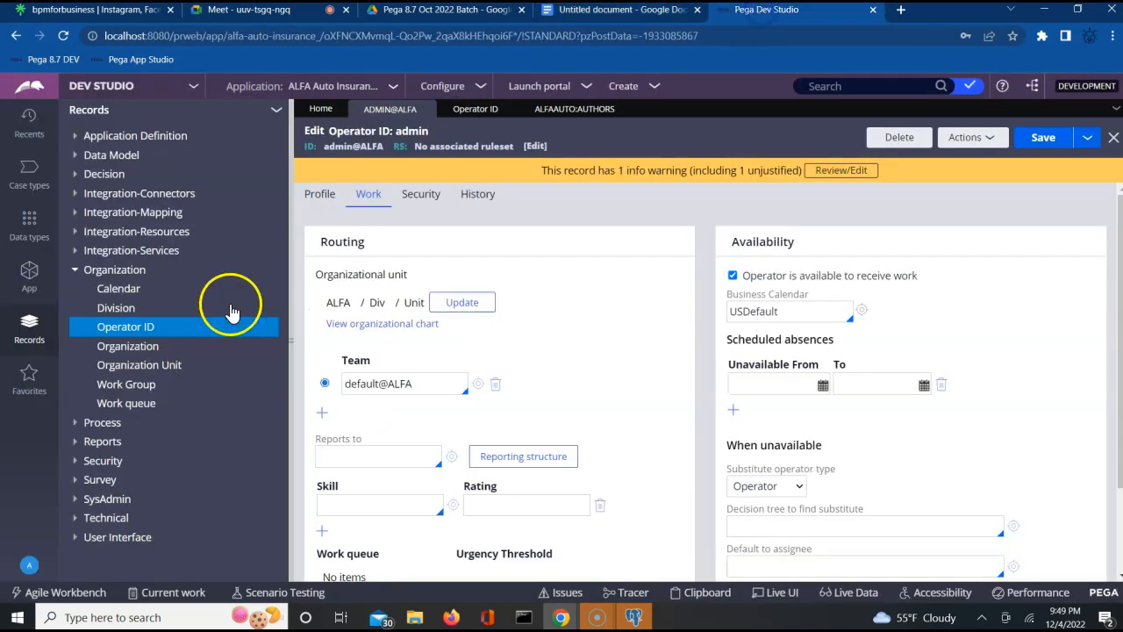
# - Return to the admin@ALFA operator record and show its Profile details
pyautogui.click(147, 330)
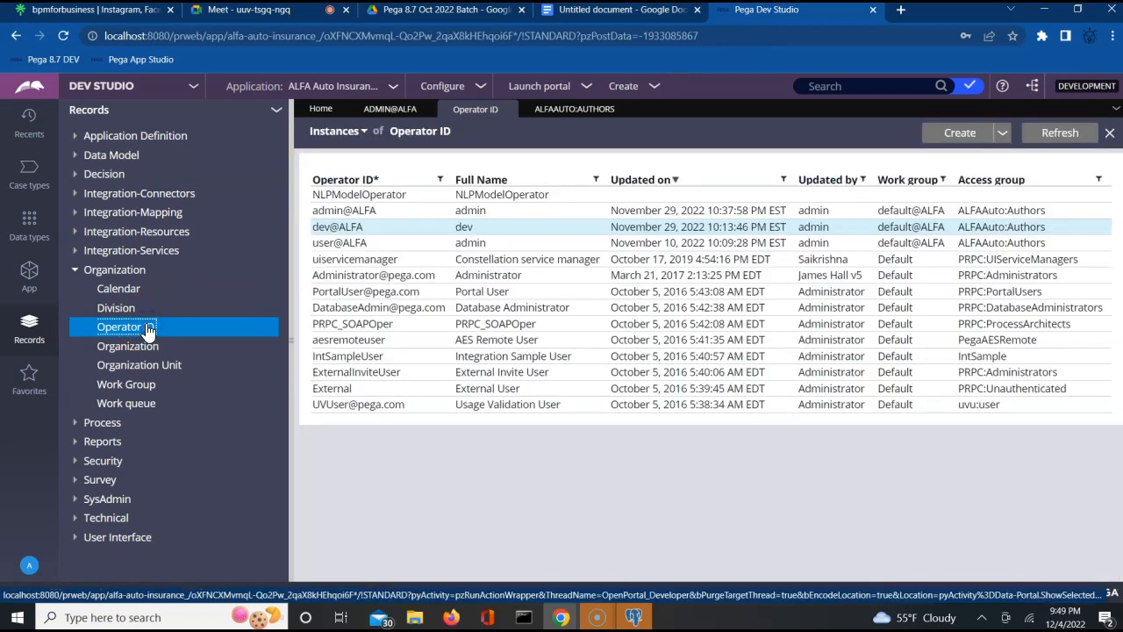
pyautogui.rightClick(147, 330)
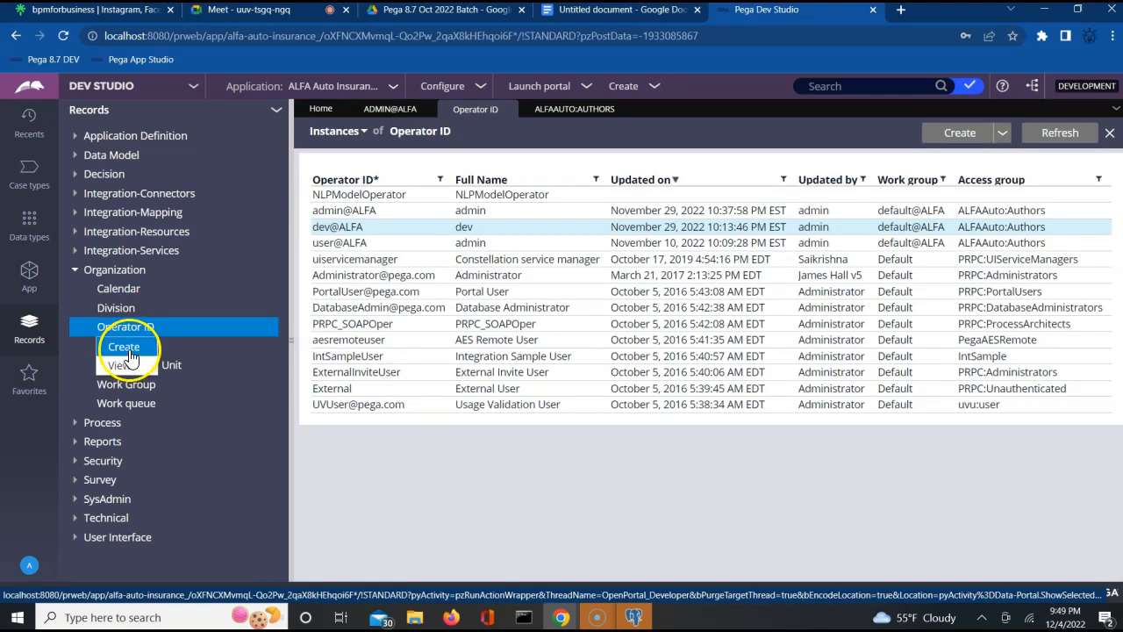
pyautogui.click(391, 109)
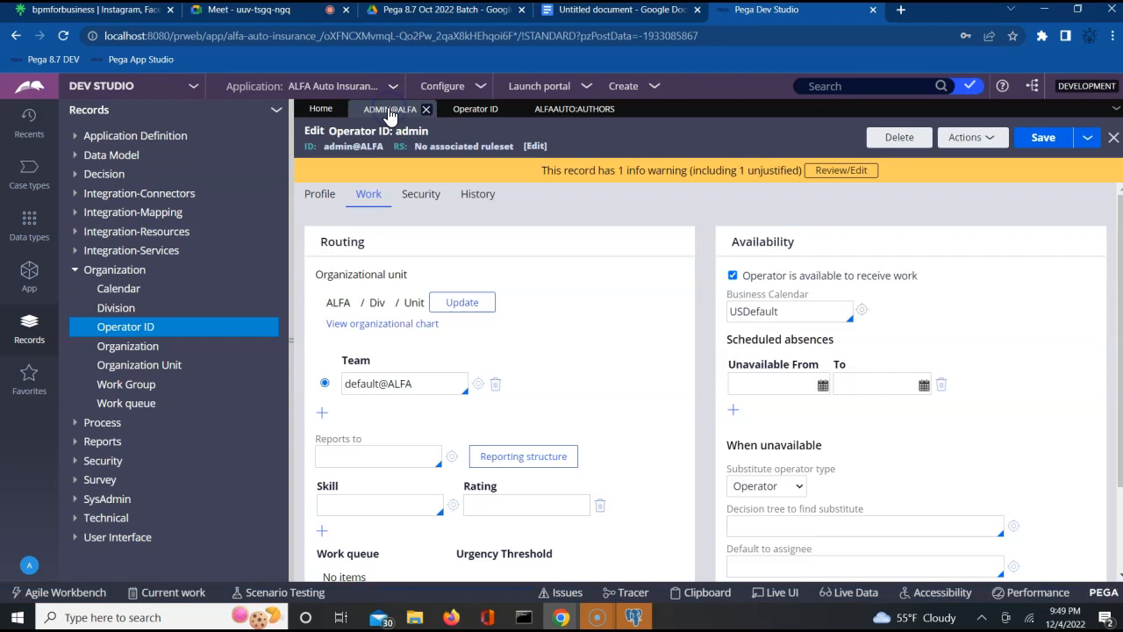
pyautogui.click(321, 193)
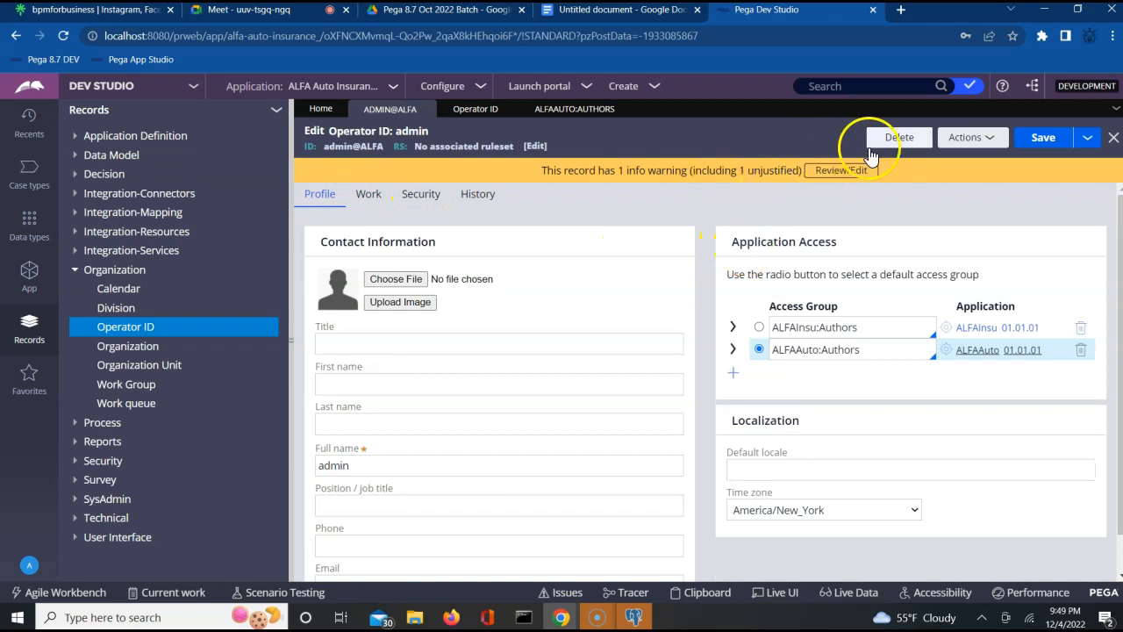
# - Save the admin operator as a new record with description and Operator ID ALFAManager1
pyautogui.click(1086, 141)
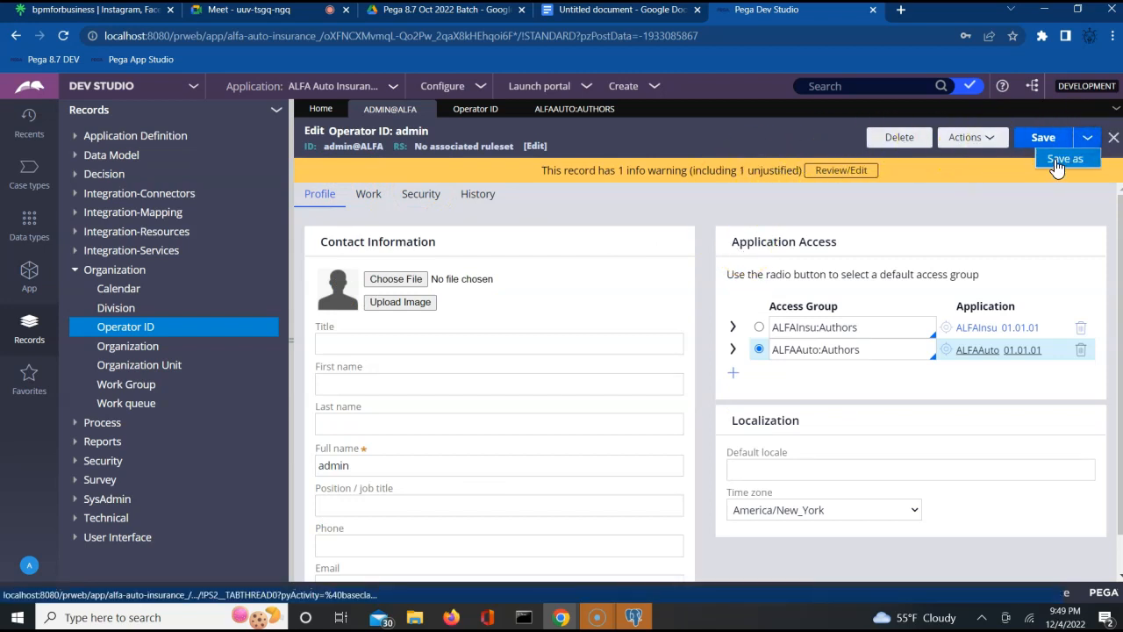
pyautogui.click(450, 367)
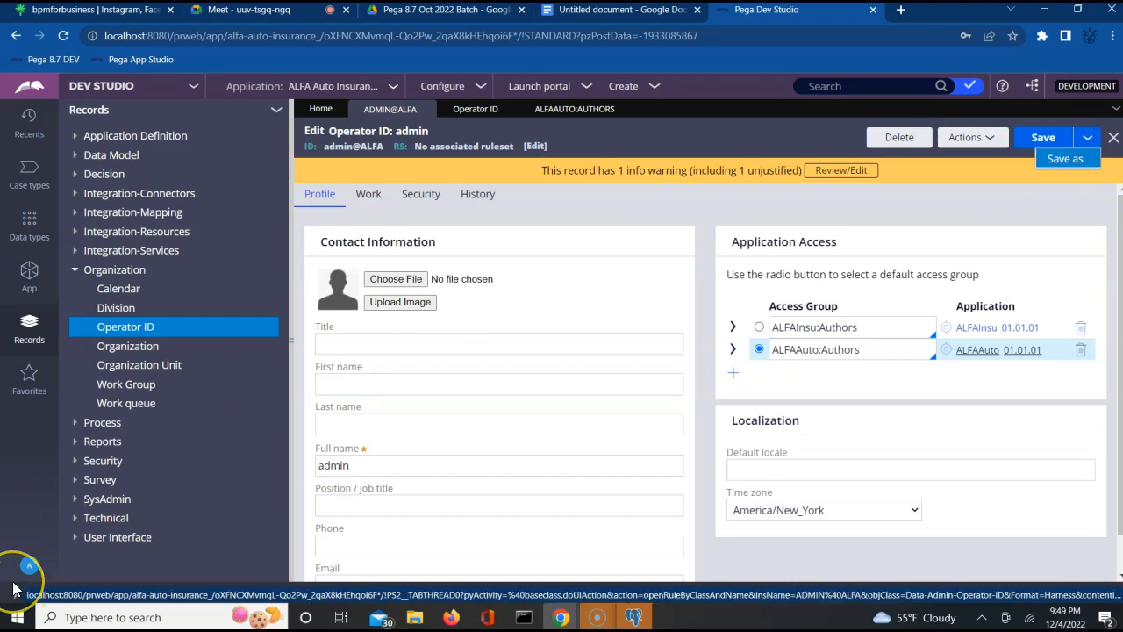
pyautogui.click(1064, 160)
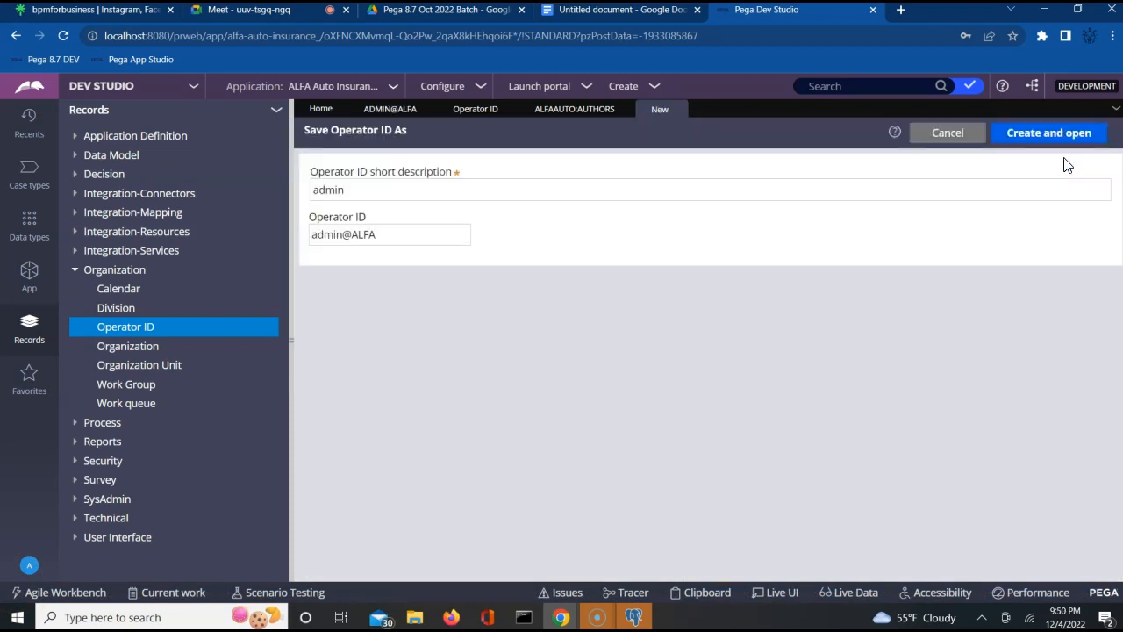
pyautogui.click(336, 186)
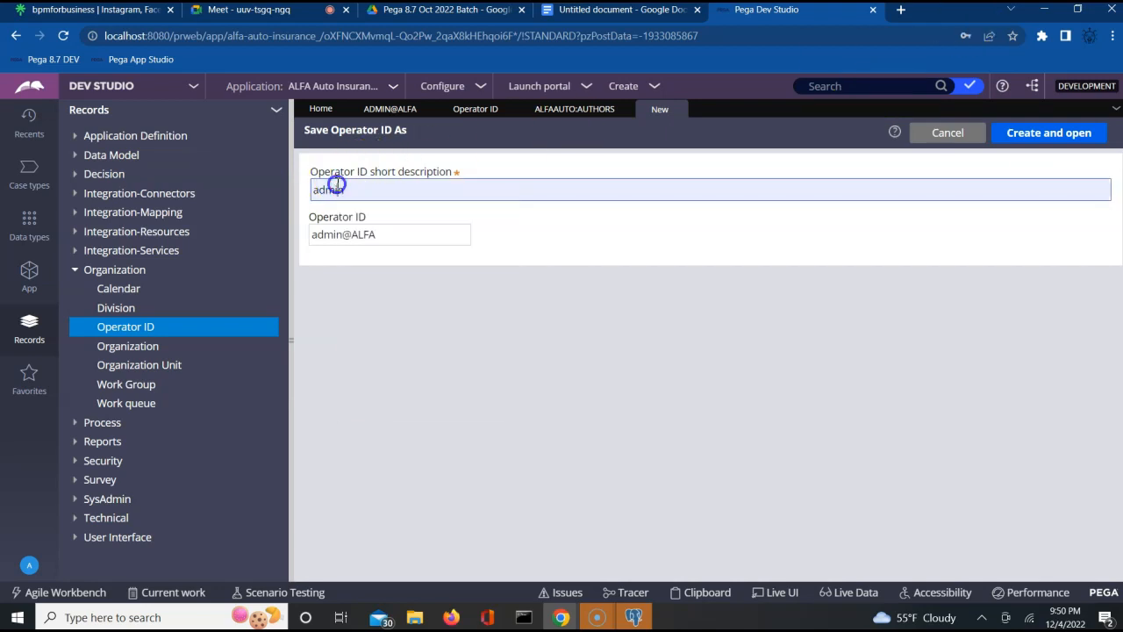
pyautogui.doubleClick(336, 187)
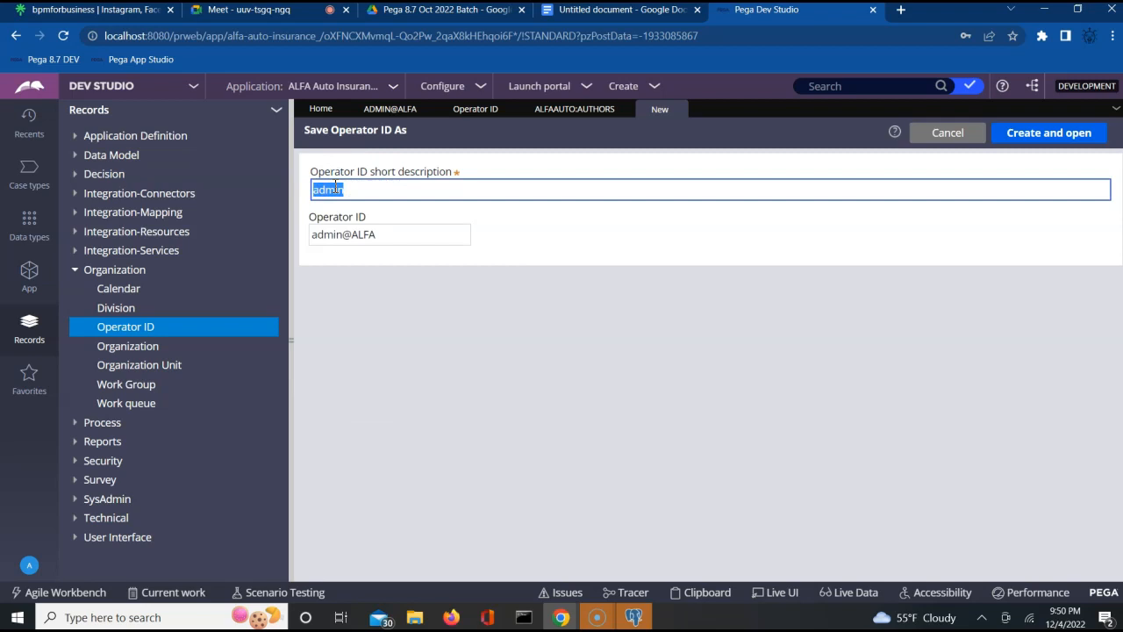
pyautogui.write('AdminManager')
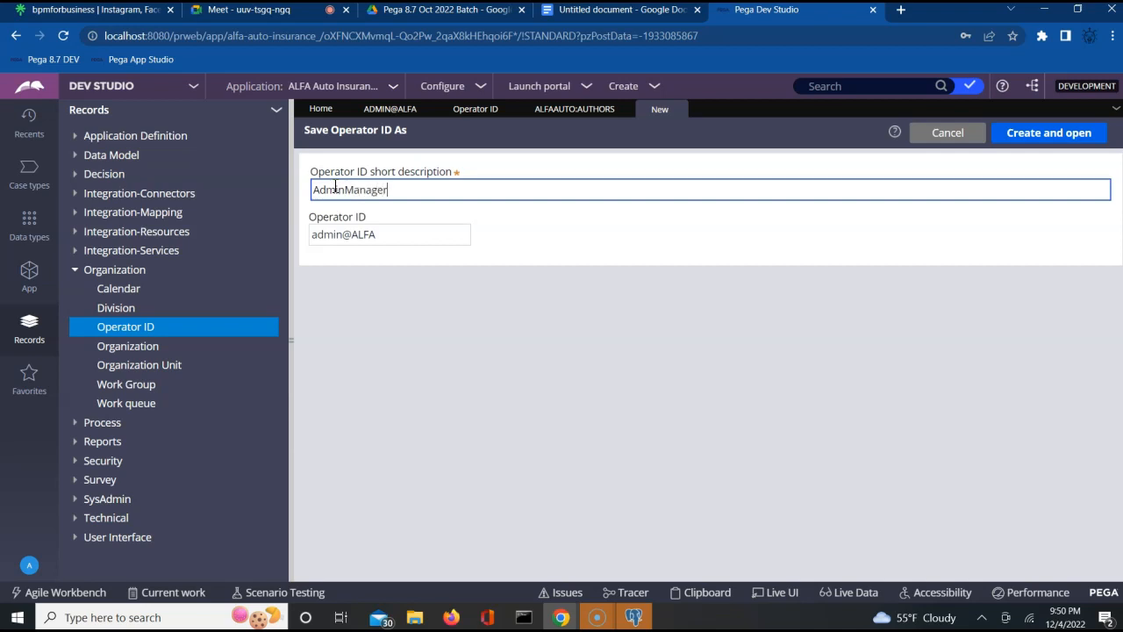
pyautogui.press('BackSpace')
pyautogui.press('BackSpace')
pyautogui.press('BackSpace')
pyautogui.press('BackSpace')
pyautogui.press('BackSpace')
pyautogui.press('BackSpace')
pyautogui.press('BackSpace')
pyautogui.press('BackSpace')
pyautogui.press('BackSpace')
pyautogui.press('BackSpace')
pyautogui.press('BackSpace')
pyautogui.write('ALFAMaa')
pyautogui.press('BackSpace')
pyautogui.write('nager1')
pyautogui.press('Tab')
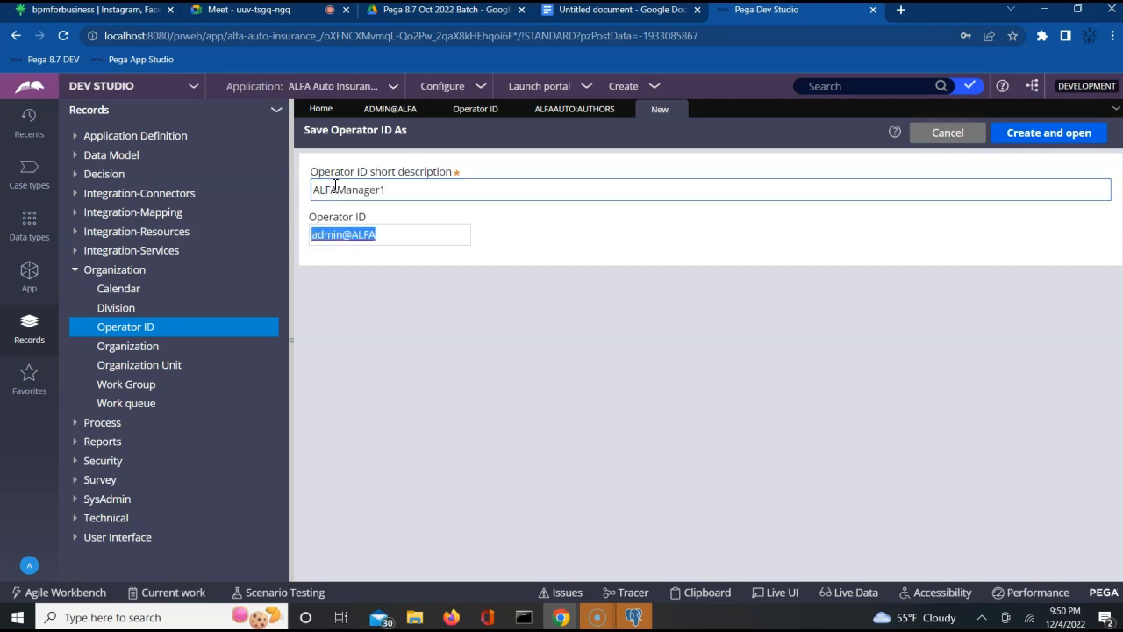
pyautogui.write('Al')
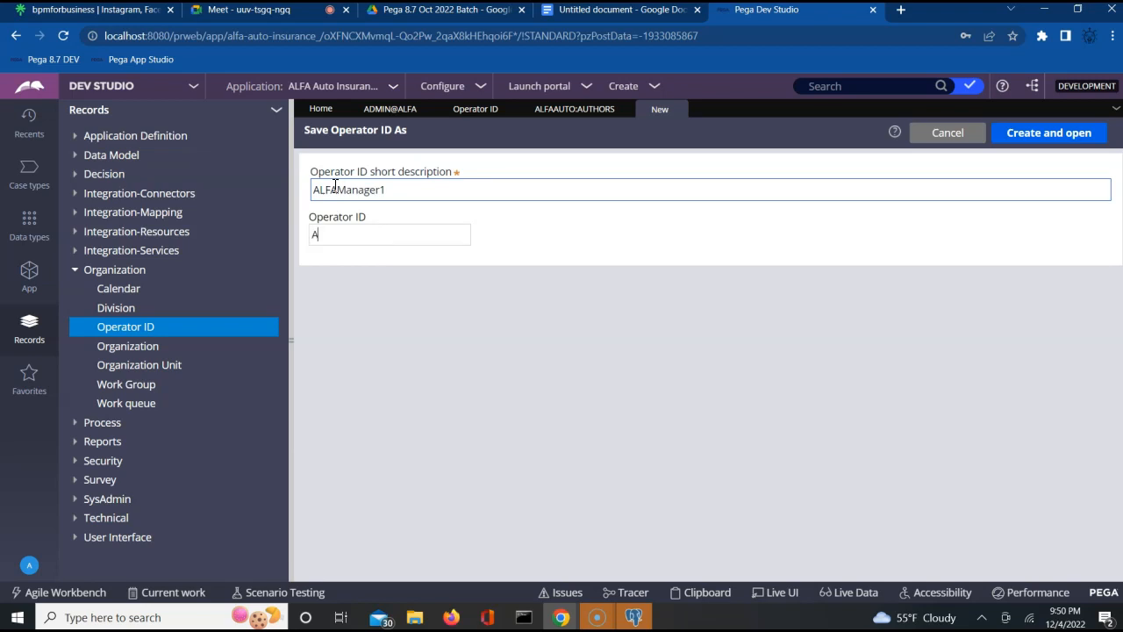
pyautogui.write('LFAManager1')
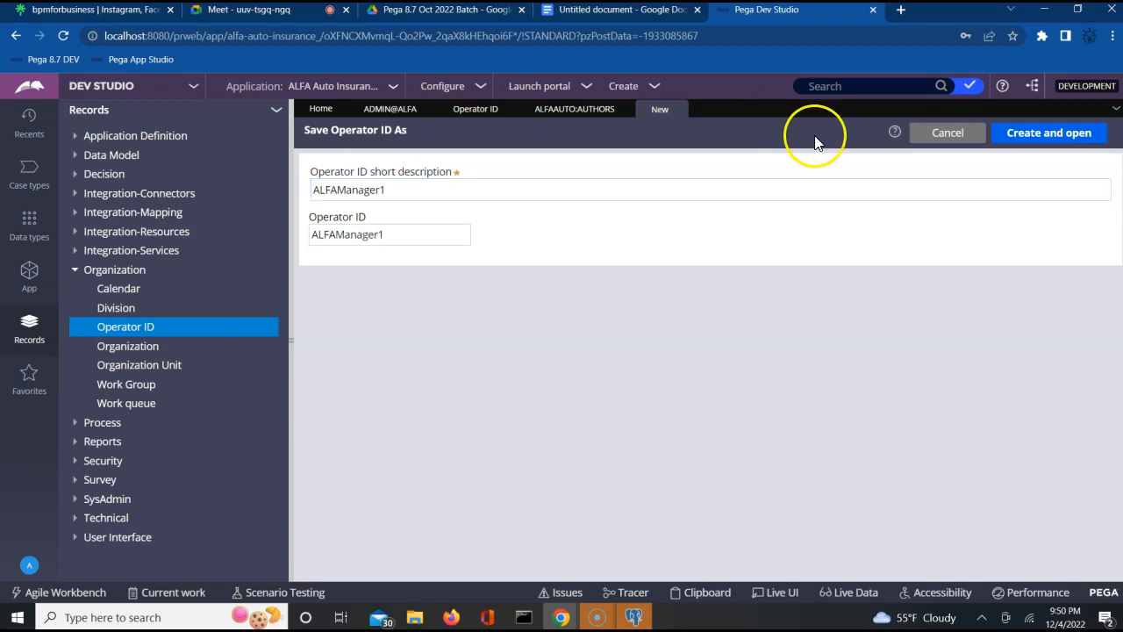
pyautogui.click(1020, 134)
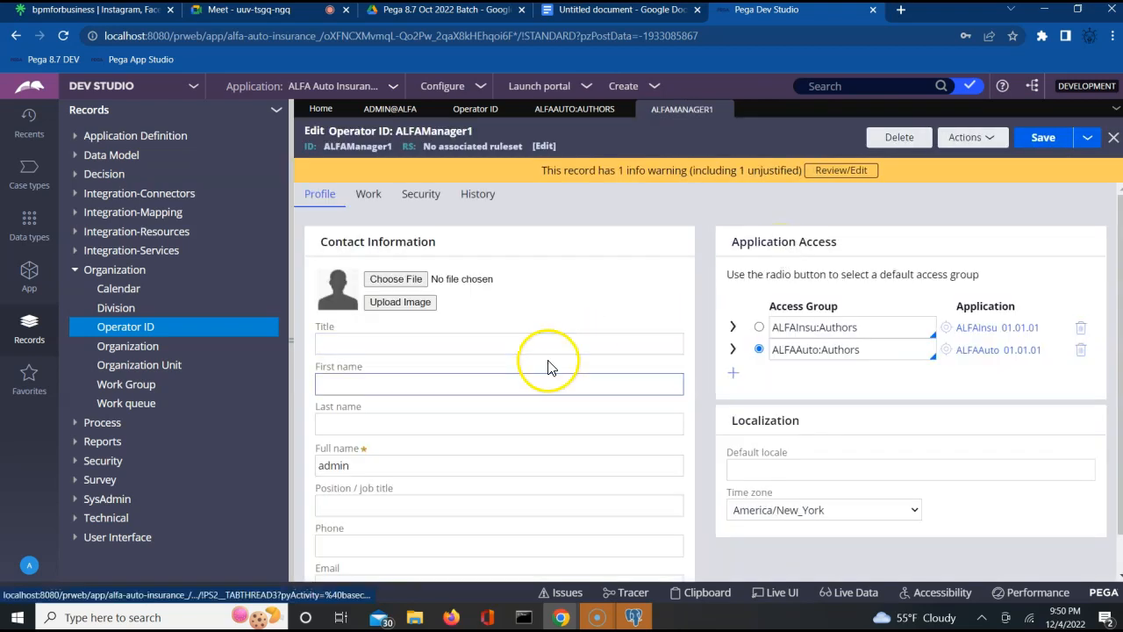
# - Change the operator's Full name to 'ALFA Manager1'
pyautogui.doubleClick(326, 466)
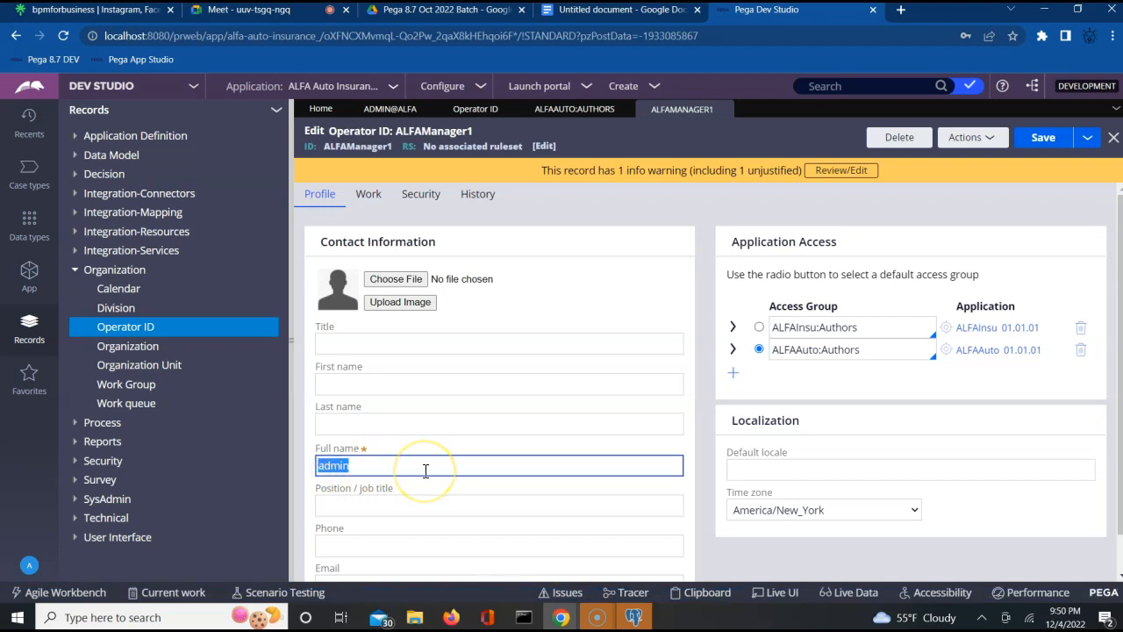
pyautogui.write('A')
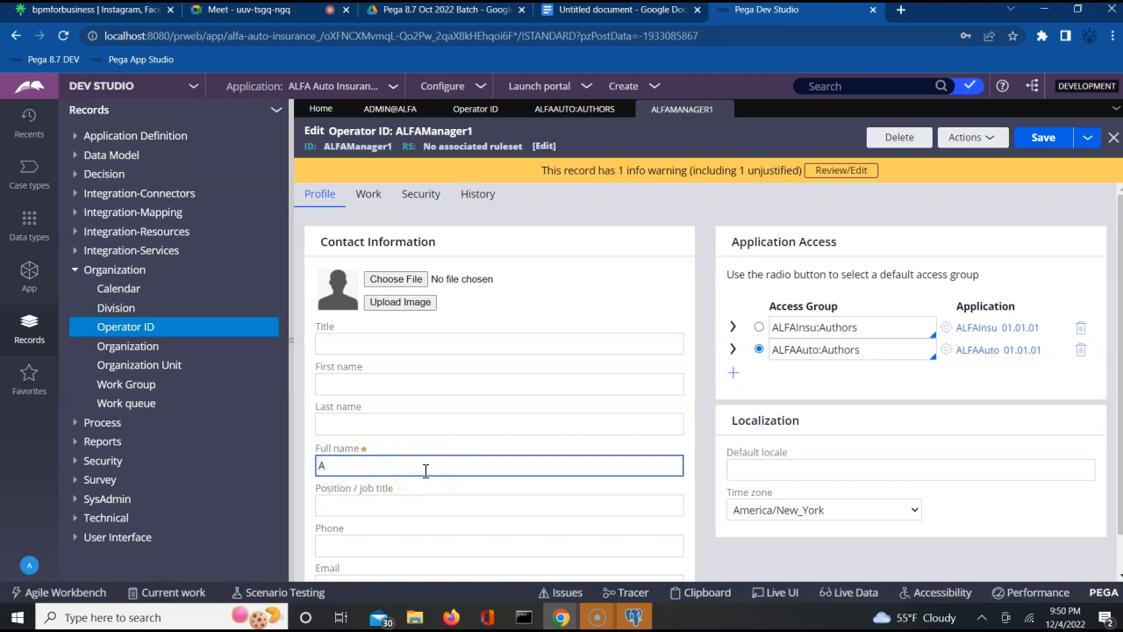
pyautogui.write('LFA Manager1')
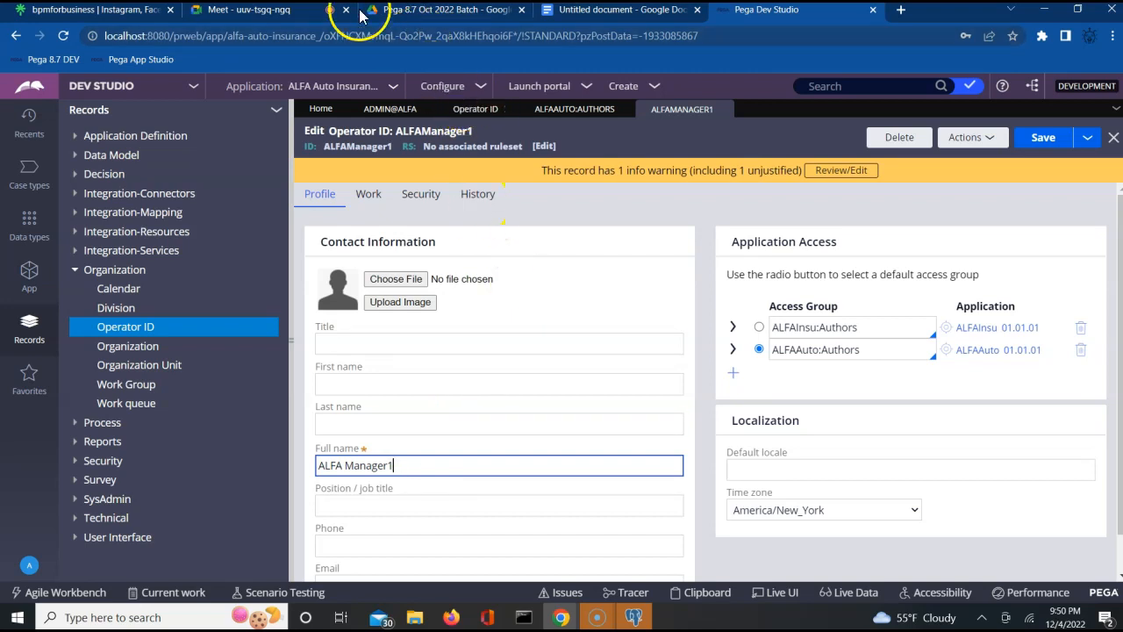
# - Admit the waiting participant to the video call, then add a new Application Access row
pyautogui.click(292, 17)
pyautogui.click(715, 159)
pyautogui.click(766, 12)
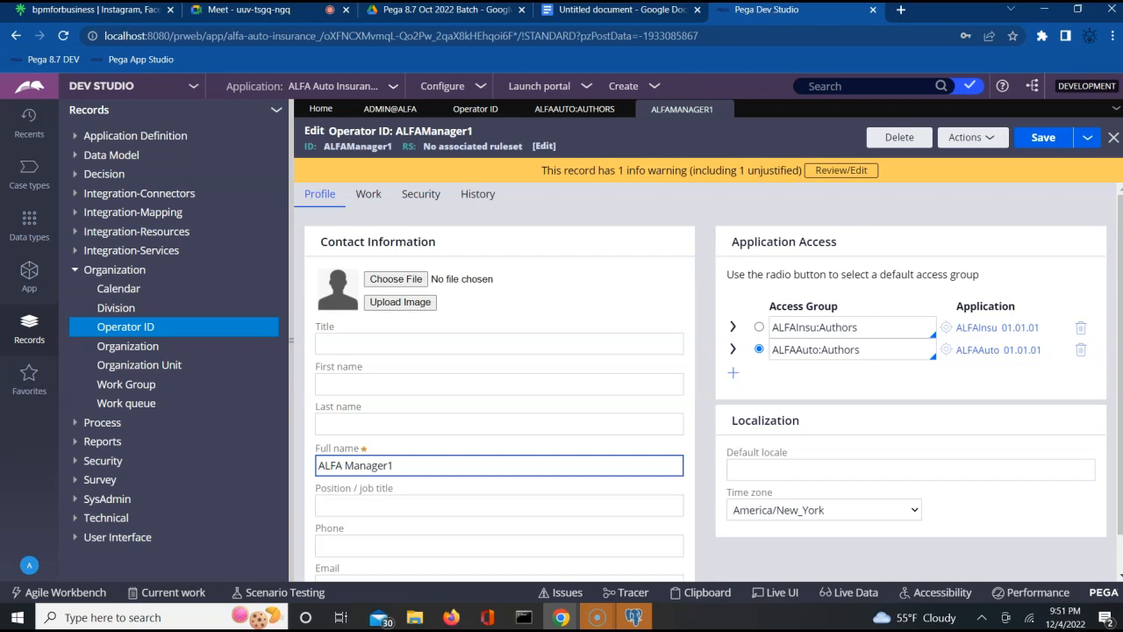
pyautogui.click(732, 377)
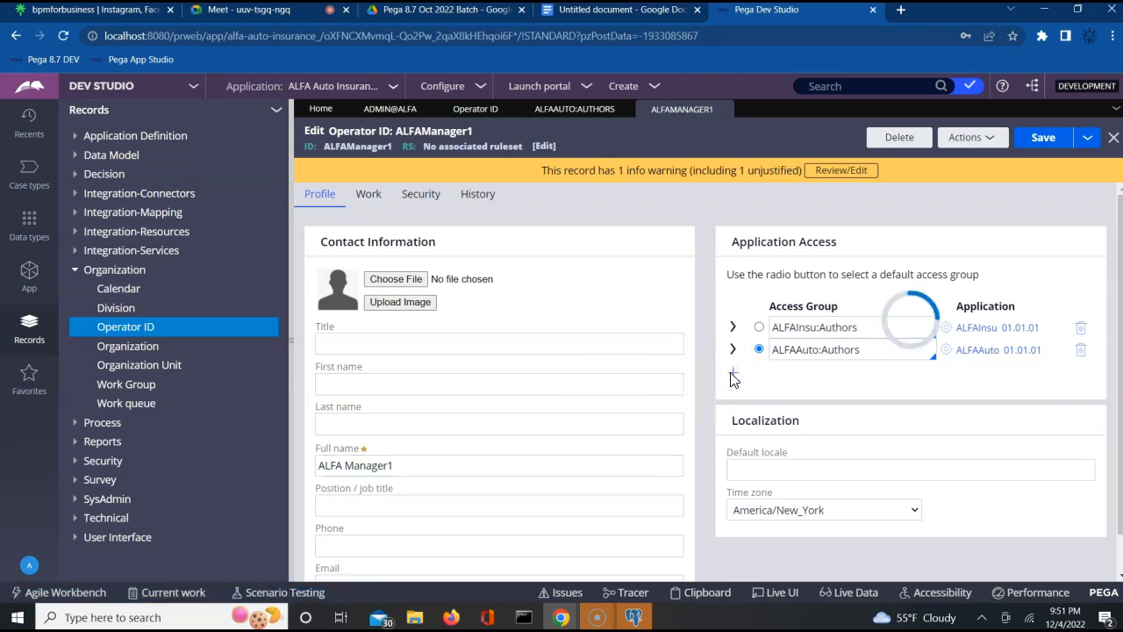
# - Enter ALFAAuto:Managers as the default access group, then open the ALFAAuto:Authors access group
pyautogui.click(825, 377)
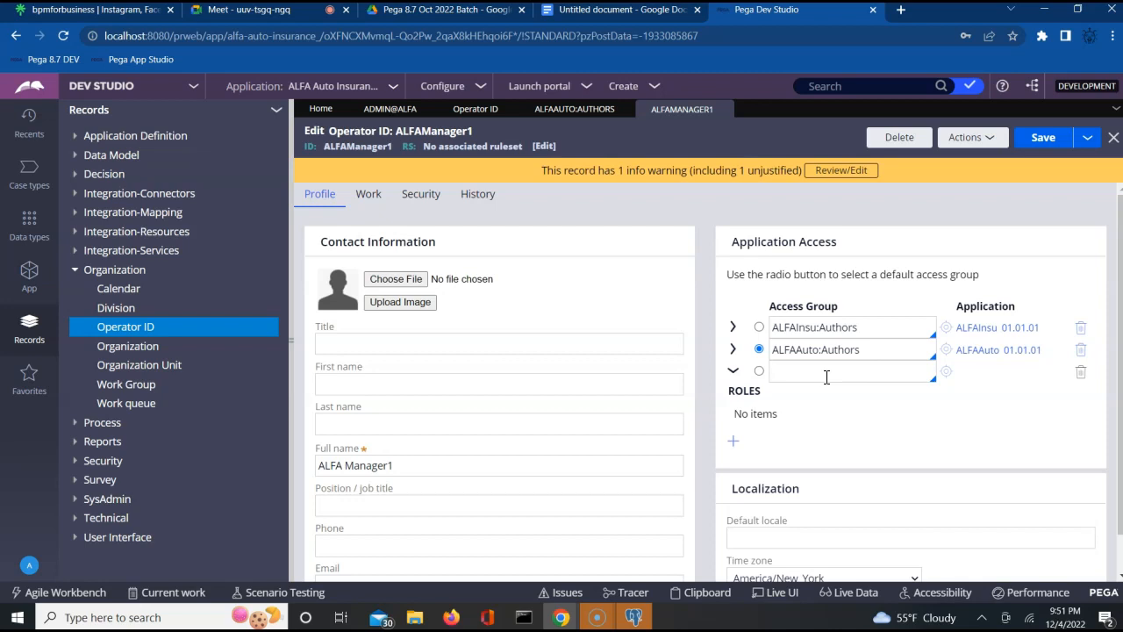
pyautogui.write('ALFAAuto:')
pyautogui.press('Down')
pyautogui.press('Down')
pyautogui.press('Down')
pyautogui.press('Down')
pyautogui.press('Down')
pyautogui.press('Down')
pyautogui.press('Down')
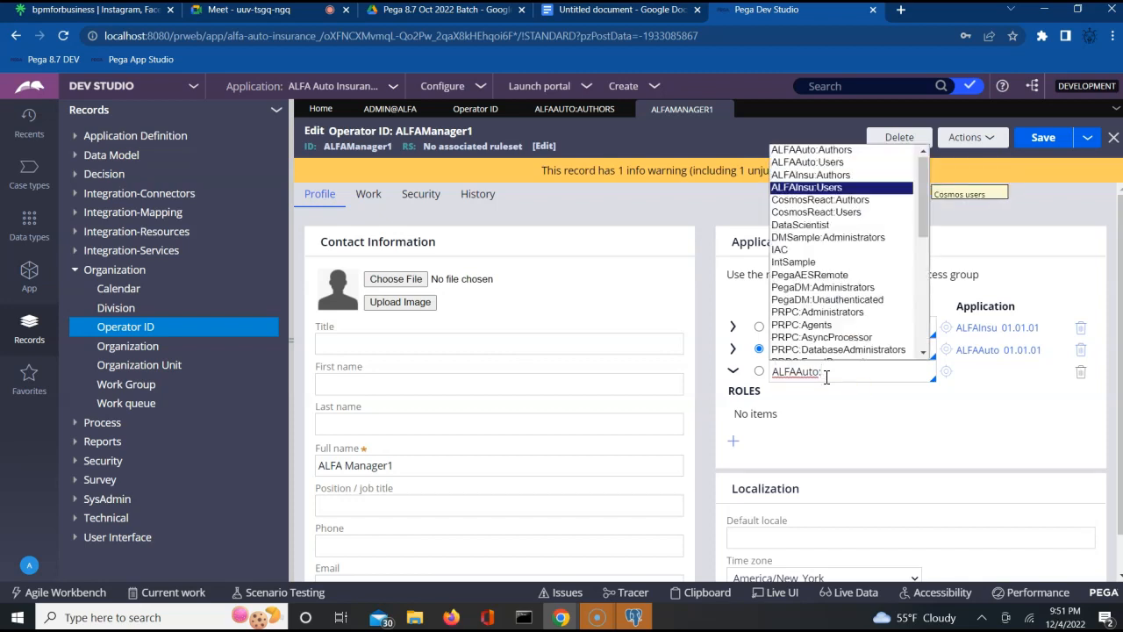
pyautogui.press('Down')
pyautogui.press('Down')
pyautogui.press('Down')
pyautogui.press('Down')
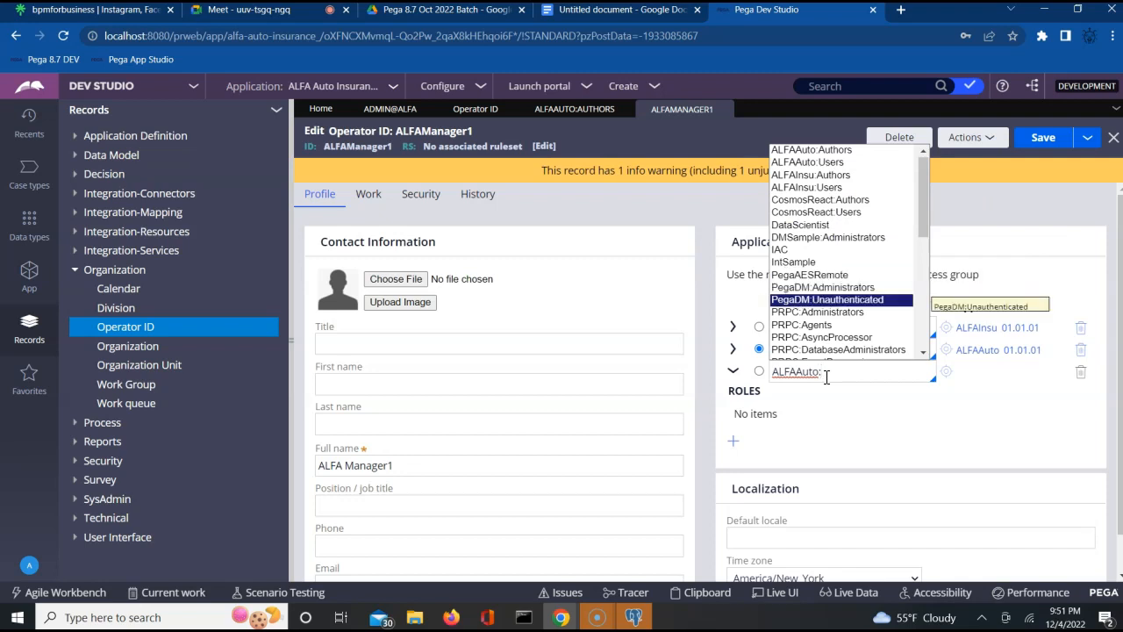
pyautogui.write('Managers')
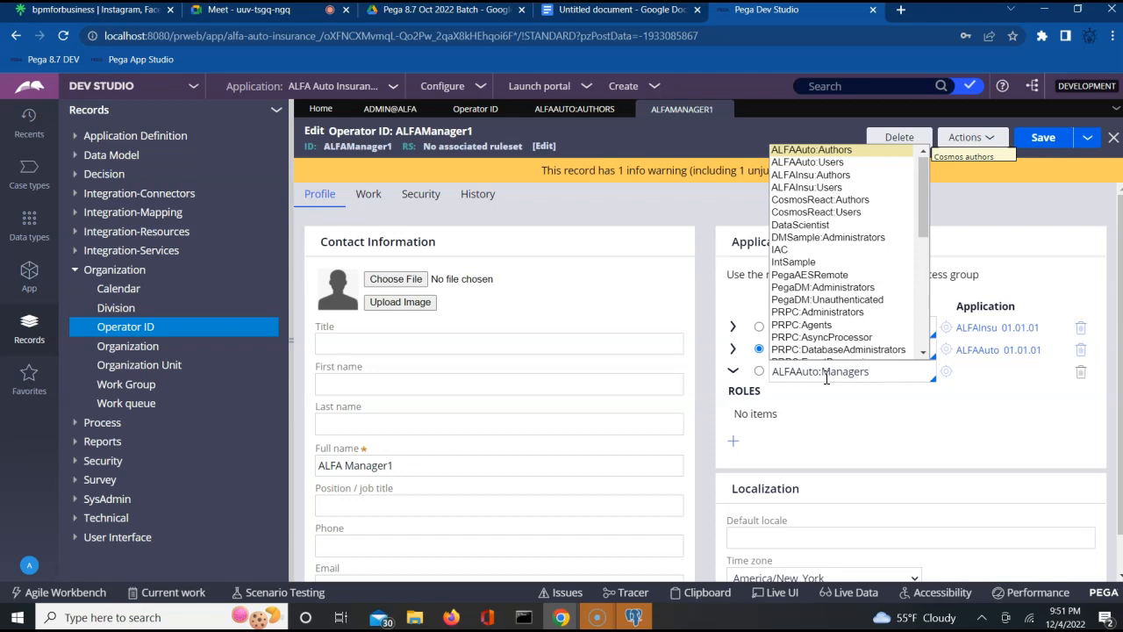
pyautogui.click(758, 372)
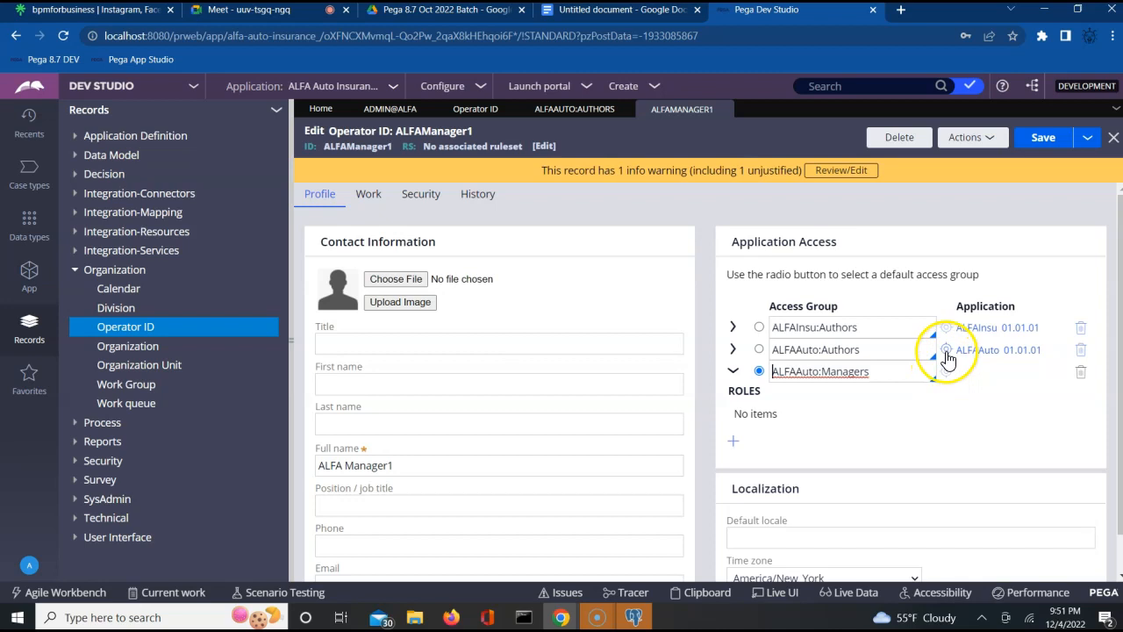
pyautogui.click(946, 350)
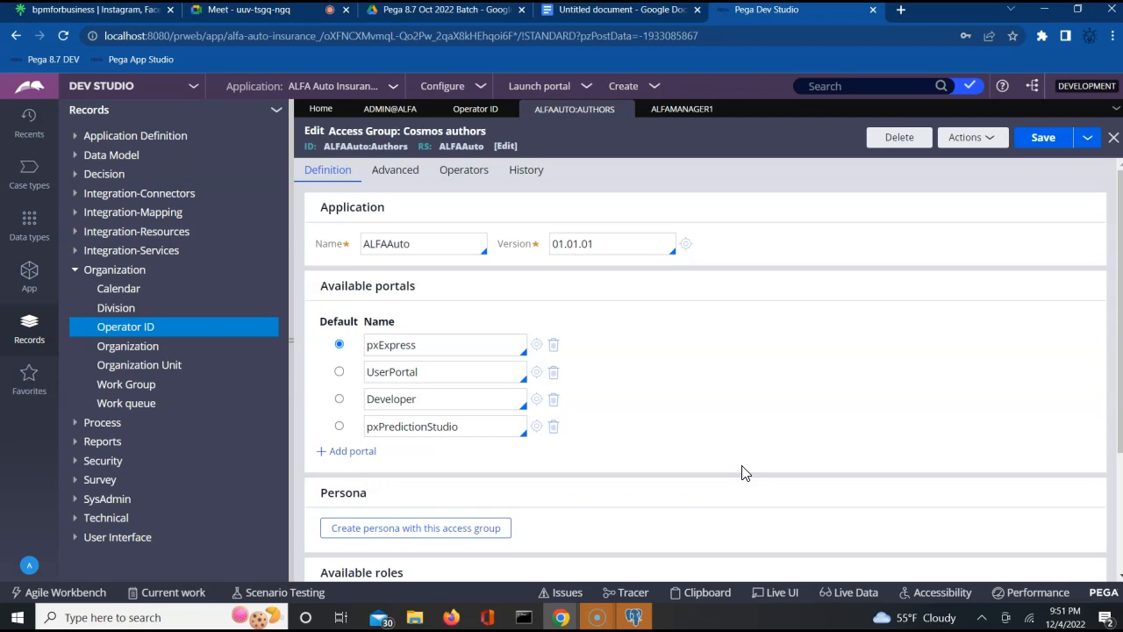
# - Start a Save As copy of ALFAAuto:Authors with the description 'ALFA managers'
pyautogui.click(751, 440)
pyautogui.click(772, 397)
pyautogui.click(1086, 140)
pyautogui.click(1058, 164)
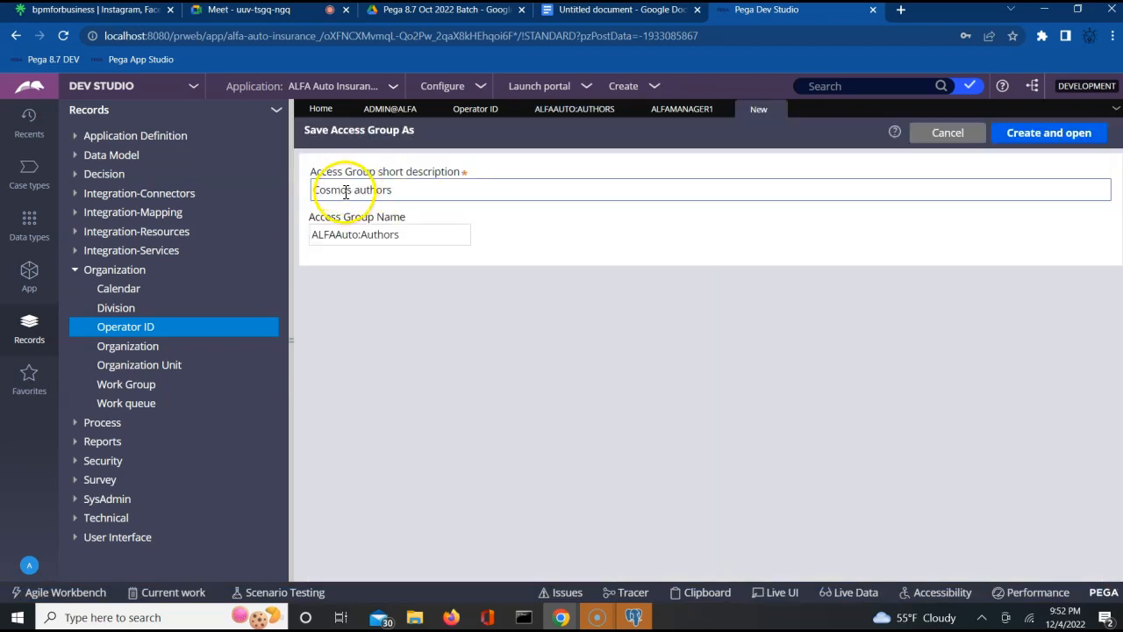
pyautogui.doubleClick(346, 191)
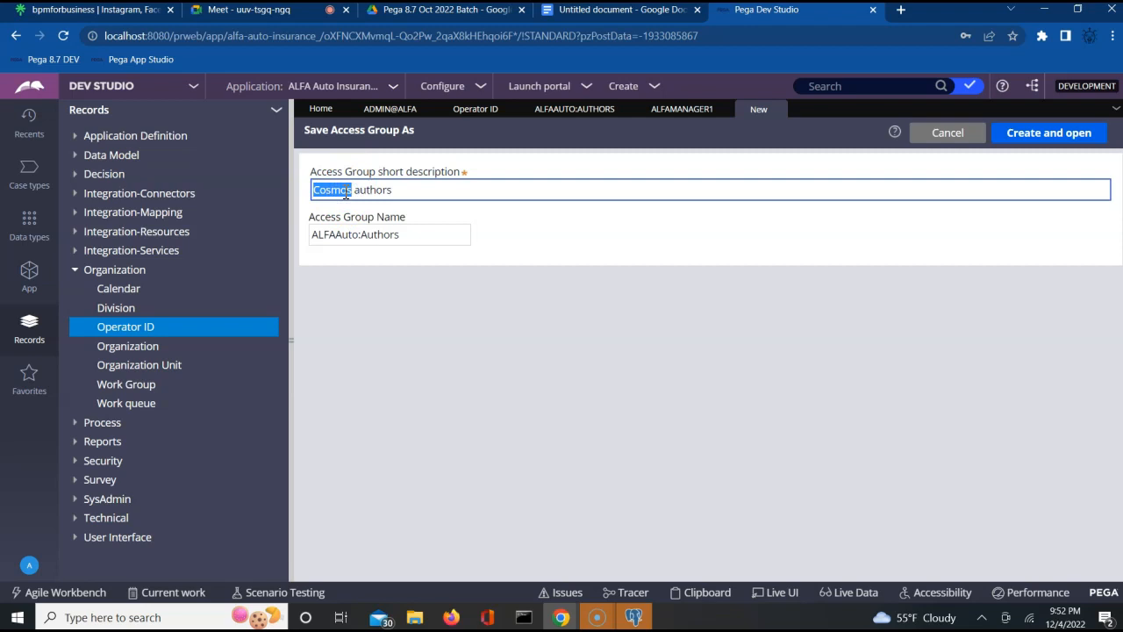
pyautogui.write('ALFA')
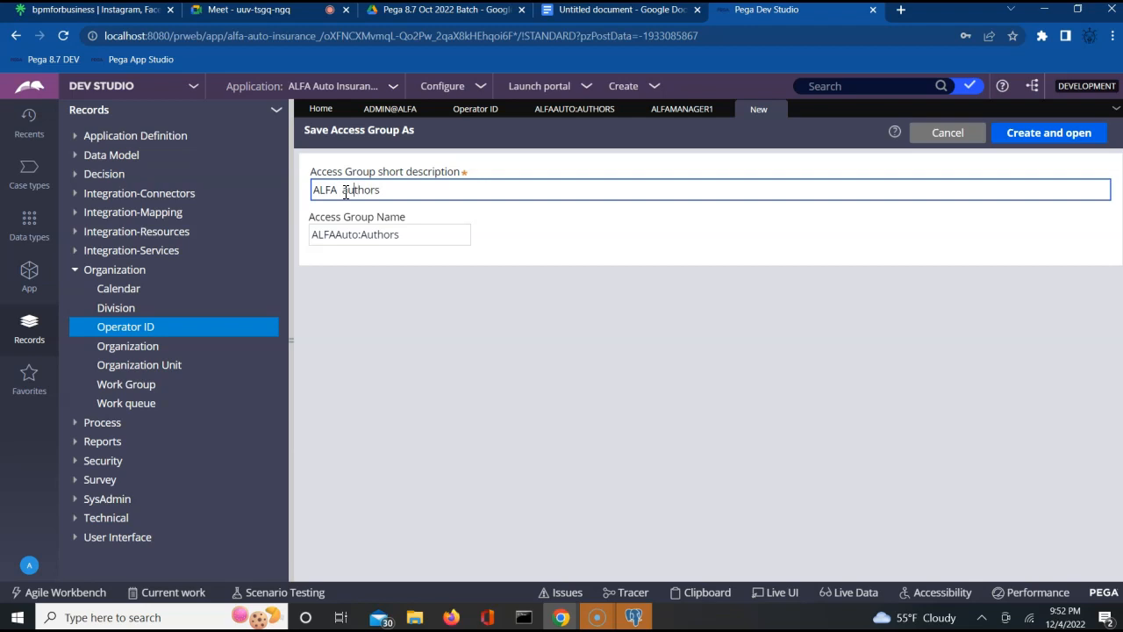
pyautogui.hotkey('shift', 'Right')
pyautogui.hotkey('shift', 'Right')
pyautogui.hotkey('shift', 'Right')
pyautogui.hotkey('shift', 'Right')
pyautogui.hotkey('shift', 'Right')
pyautogui.hotkey('shift', 'Right')
pyautogui.hotkey('shift', 'Right')
pyautogui.write('managers')
# - Name the new access group ALFAAuto:Managers and create and open it
pyautogui.press('Tab')
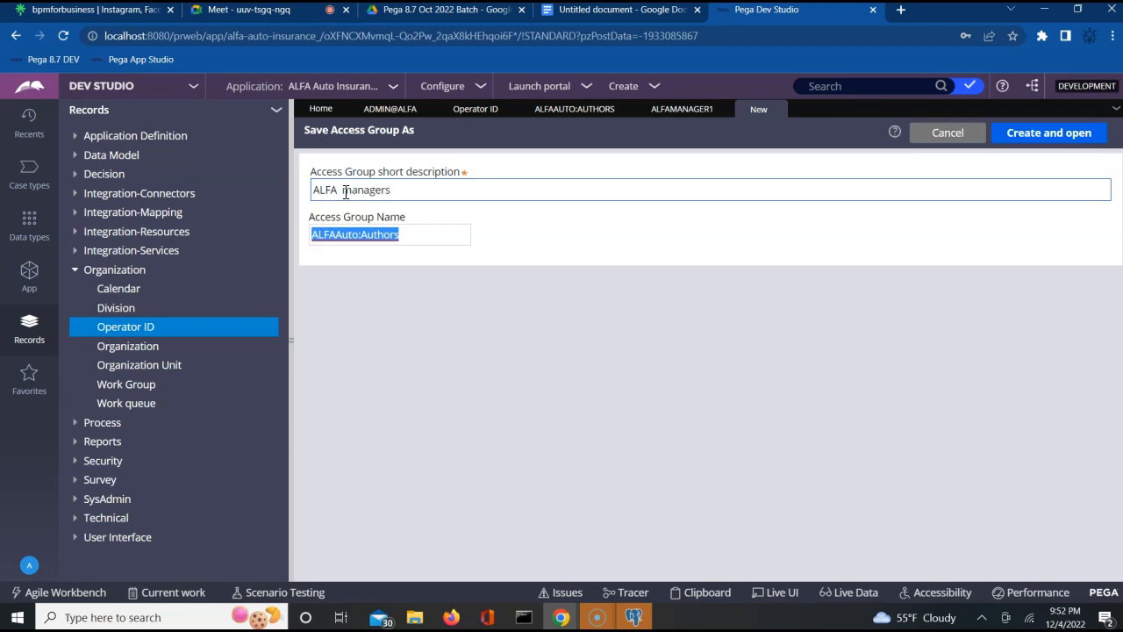
pyautogui.press('End')
pyautogui.press('BackSpace')
pyautogui.press('BackSpace')
pyautogui.press('BackSpace')
pyautogui.press('BackSpace')
pyautogui.press('BackSpace')
pyautogui.press('BackSpace')
pyautogui.press('BackSpace')
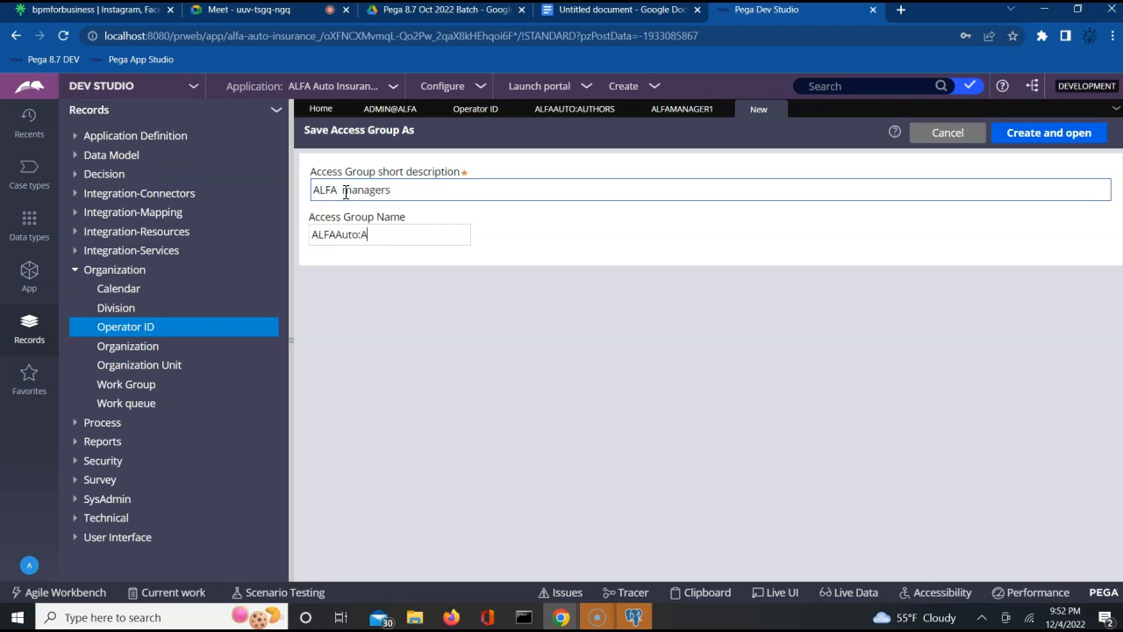
pyautogui.write('Managers')
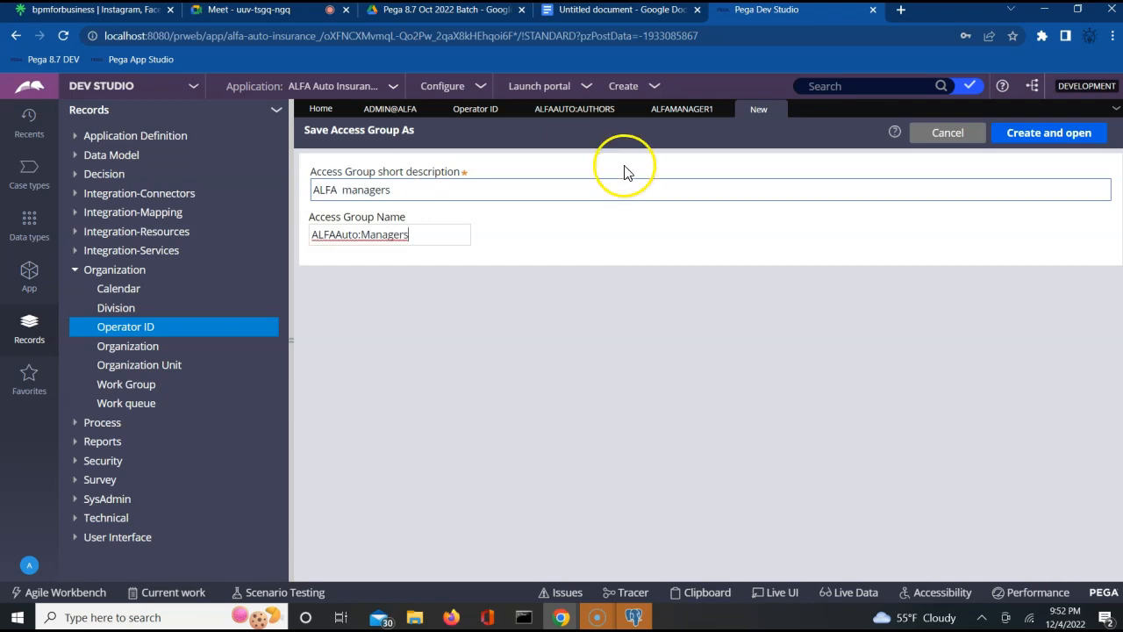
pyautogui.click(1058, 139)
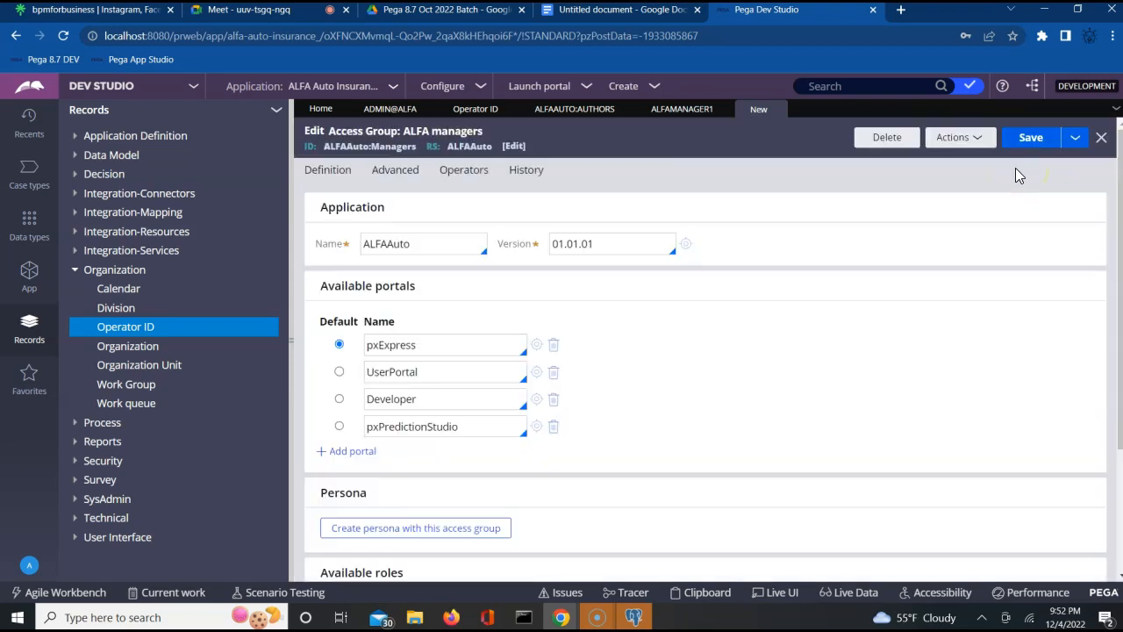
# - Save the ALFA managers access group and select ALFAAuto:Managers on operator ALFAManager1
pyautogui.click(1045, 143)
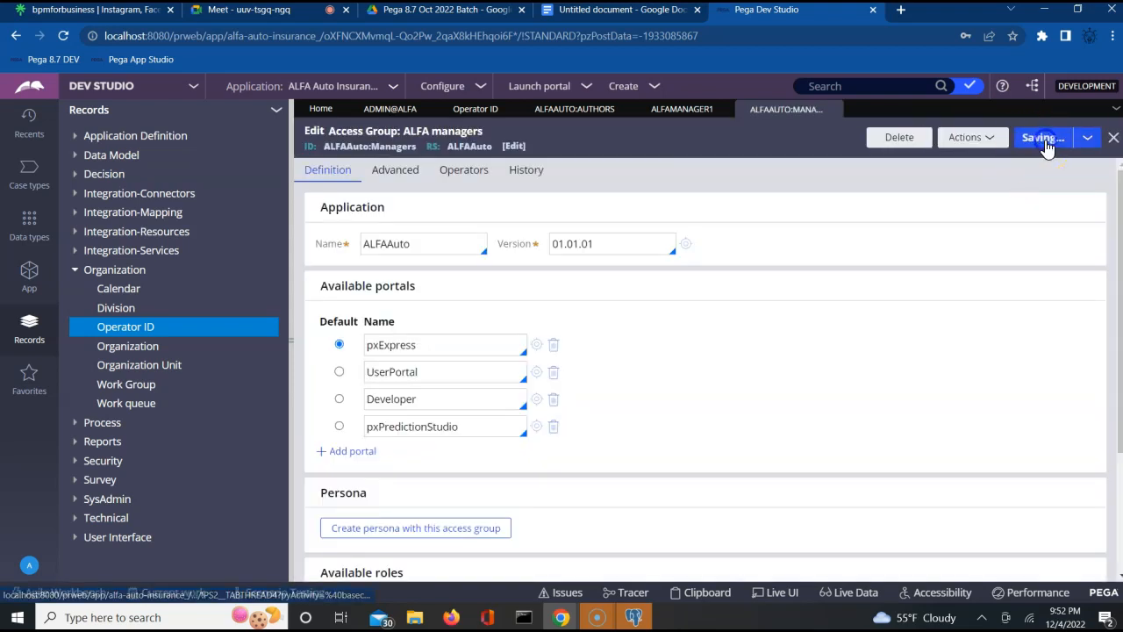
pyautogui.click(670, 112)
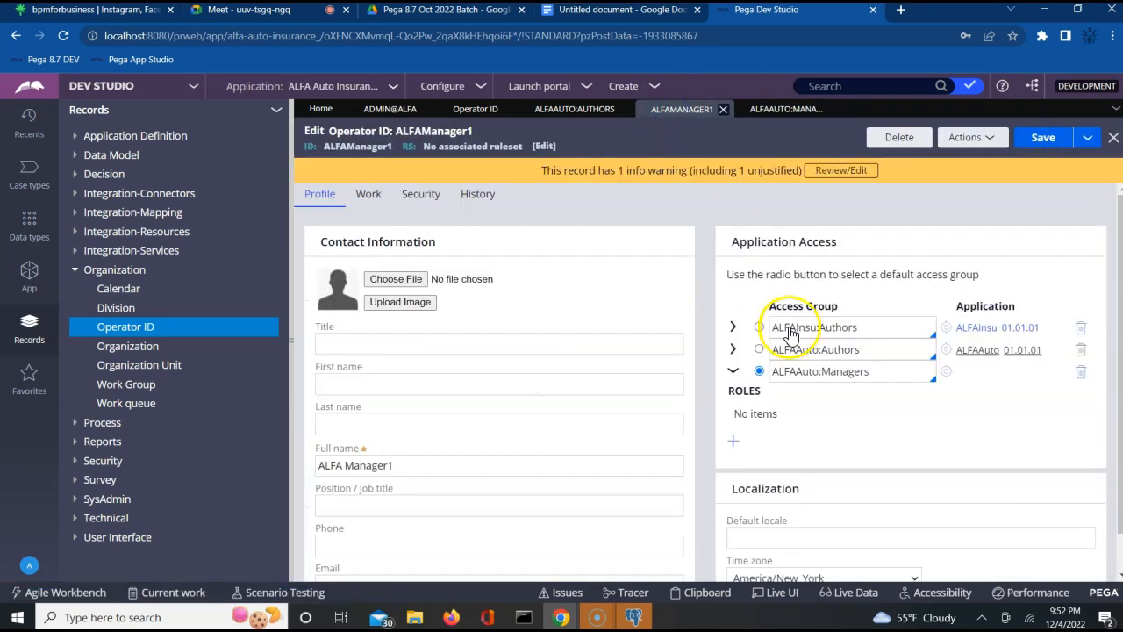
pyautogui.click(907, 372)
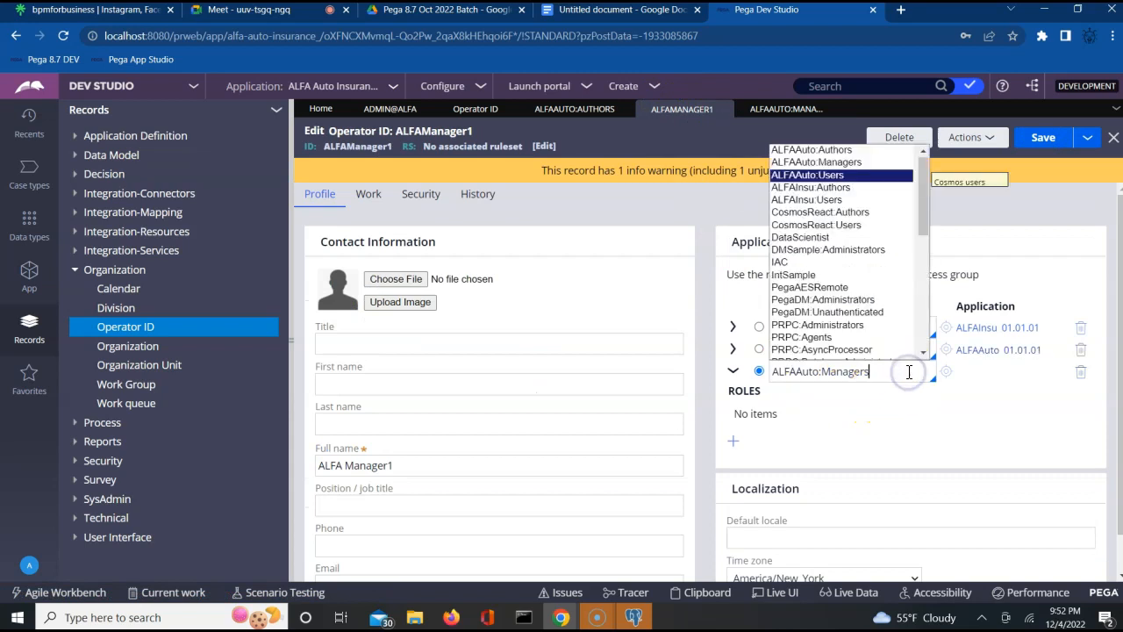
pyautogui.press('Up')
pyautogui.press('Up')
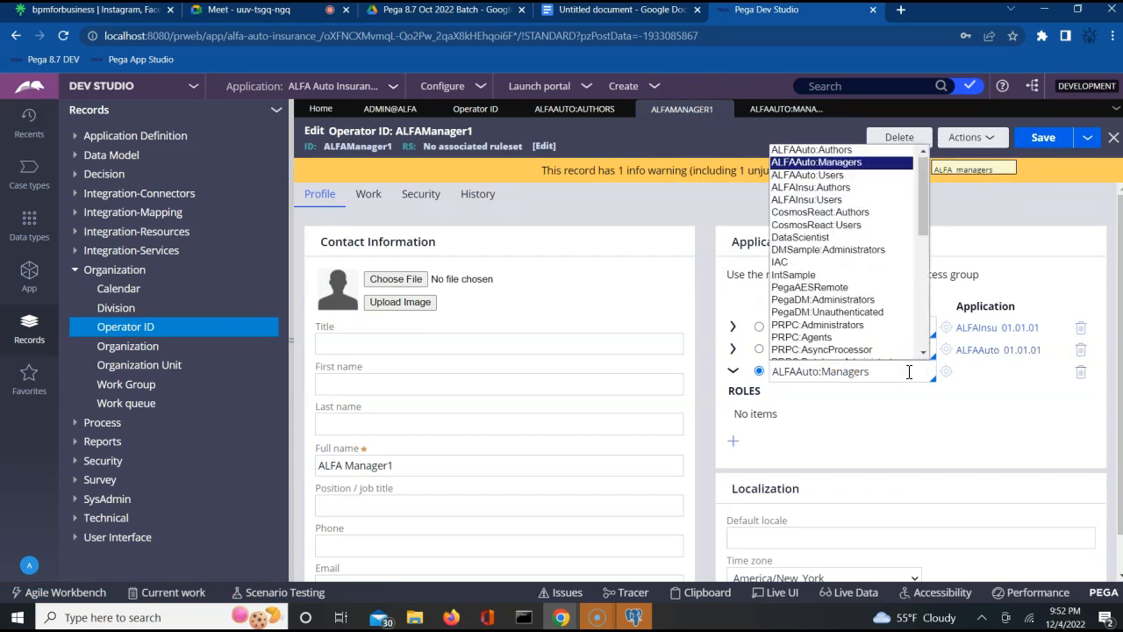
pyautogui.press('Return')
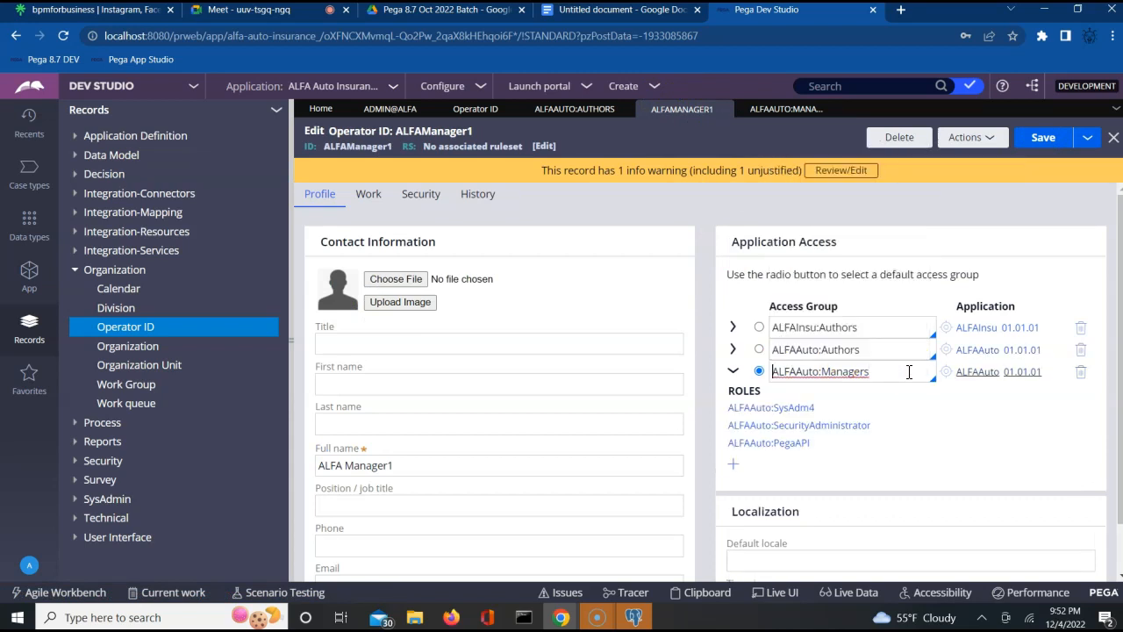
# - Delete the ALFAInsu:Authors and ALFAAuto:Authors rows and save the operator
pyautogui.click(1081, 327)
pyautogui.click(1081, 327)
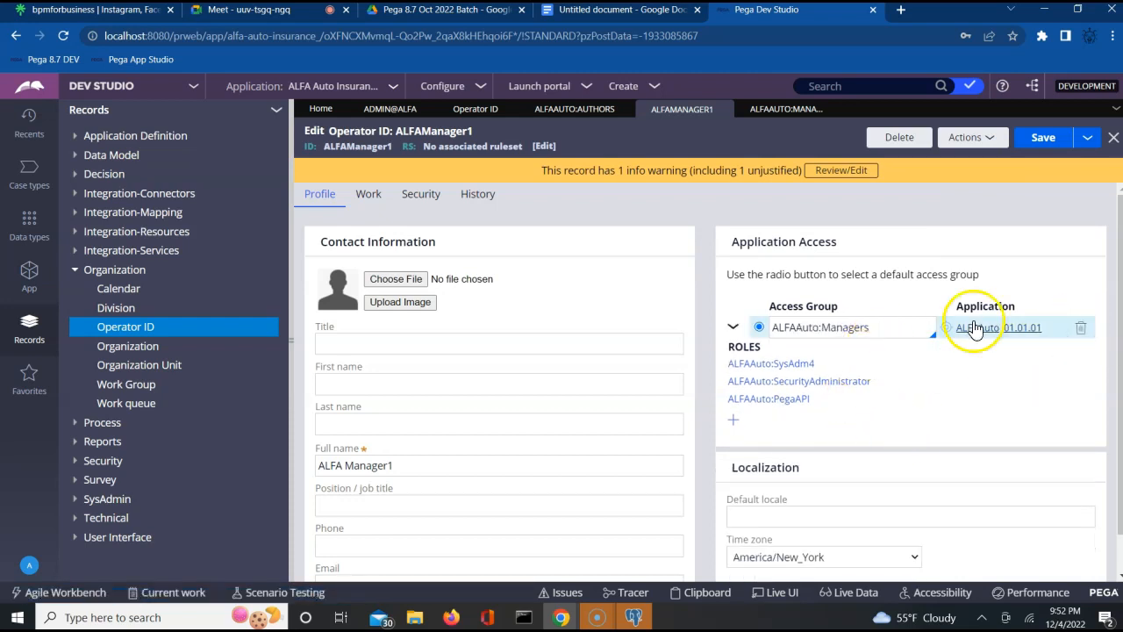
pyautogui.click(1044, 140)
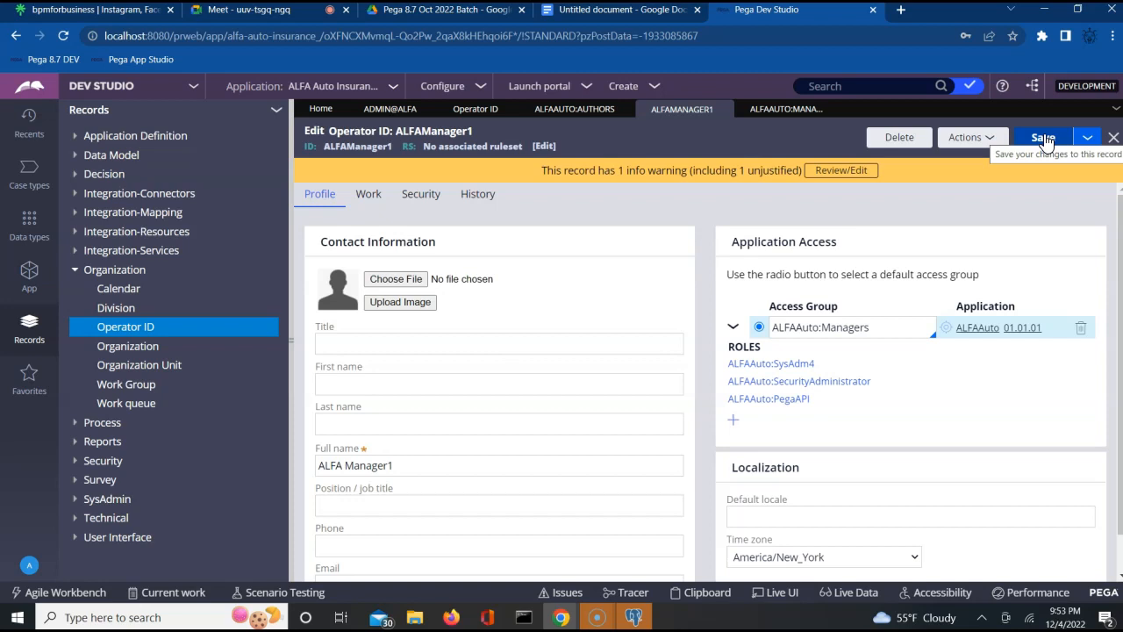
# - Create a new Operator ID record with description and ID ALFAManager2 and open it
pyautogui.rightClick(169, 330)
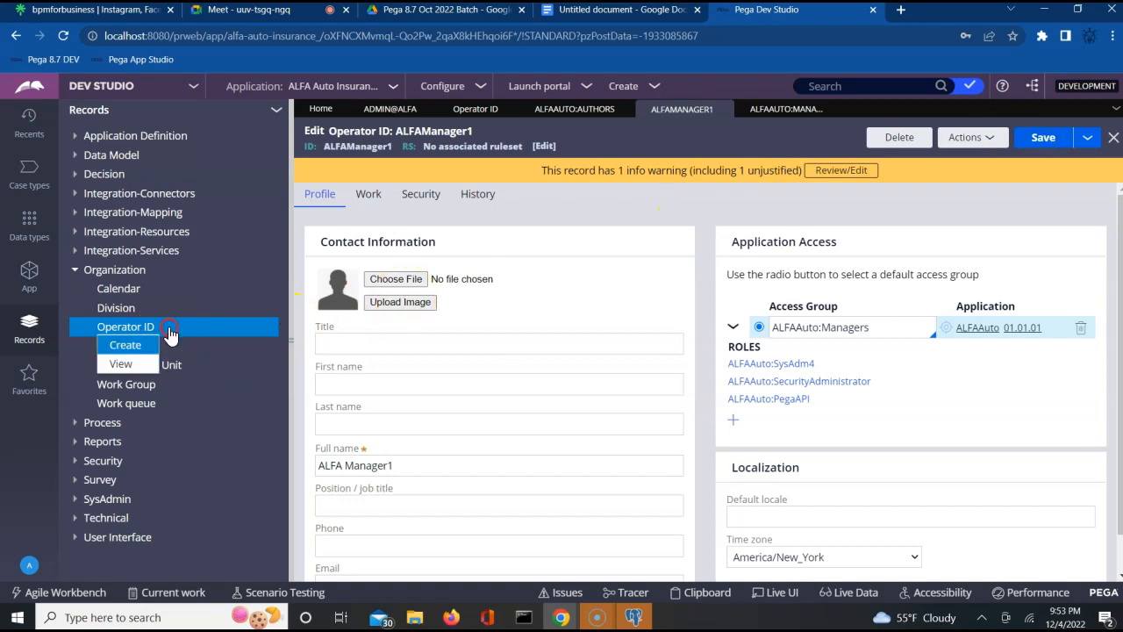
pyautogui.click(125, 345)
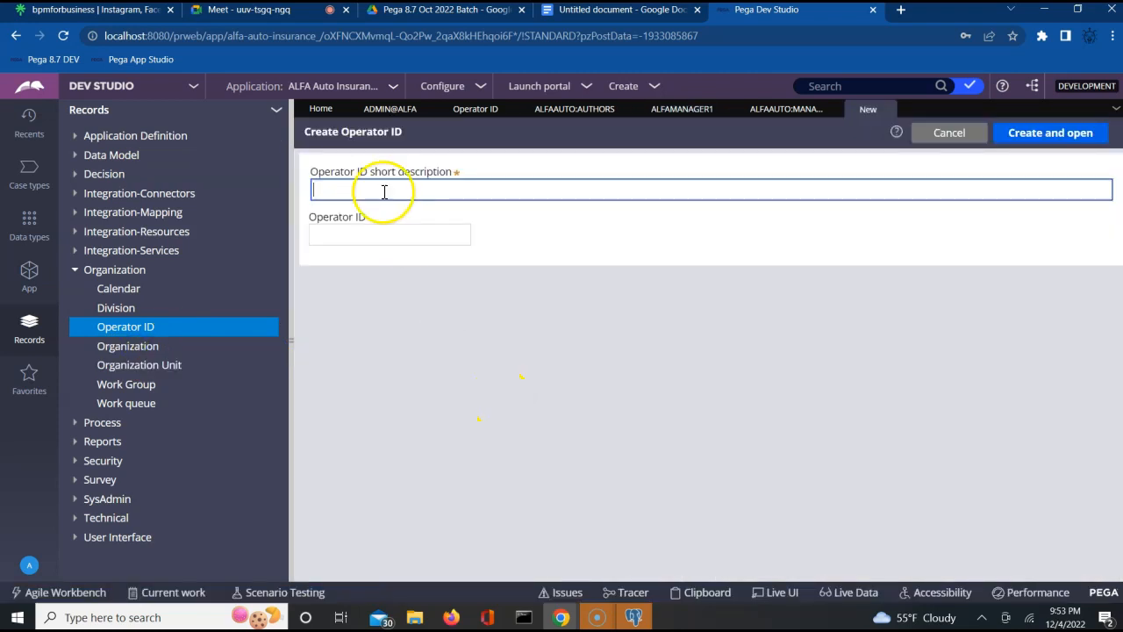
pyautogui.write('ALFAManager2')
pyautogui.press('Tab')
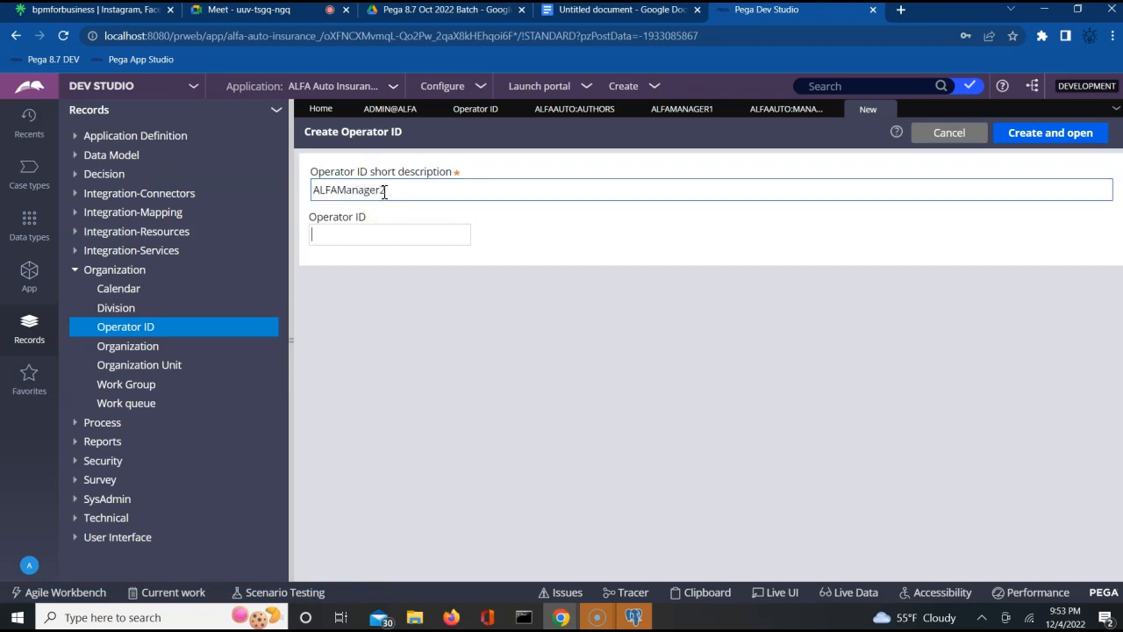
pyautogui.write('ALFAManager2')
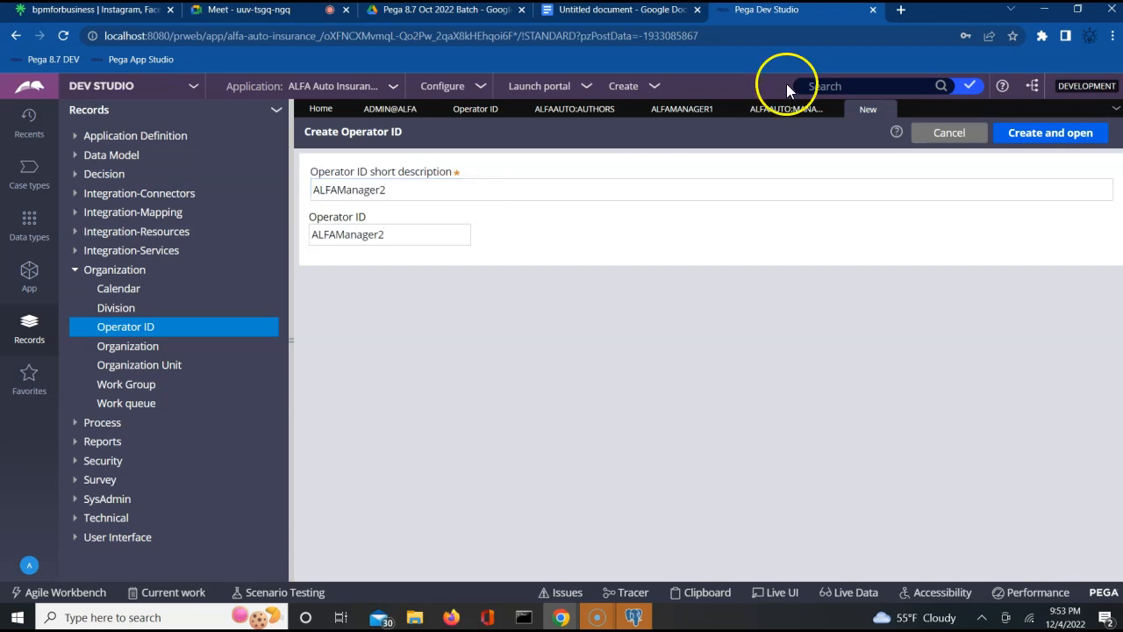
pyautogui.click(1052, 138)
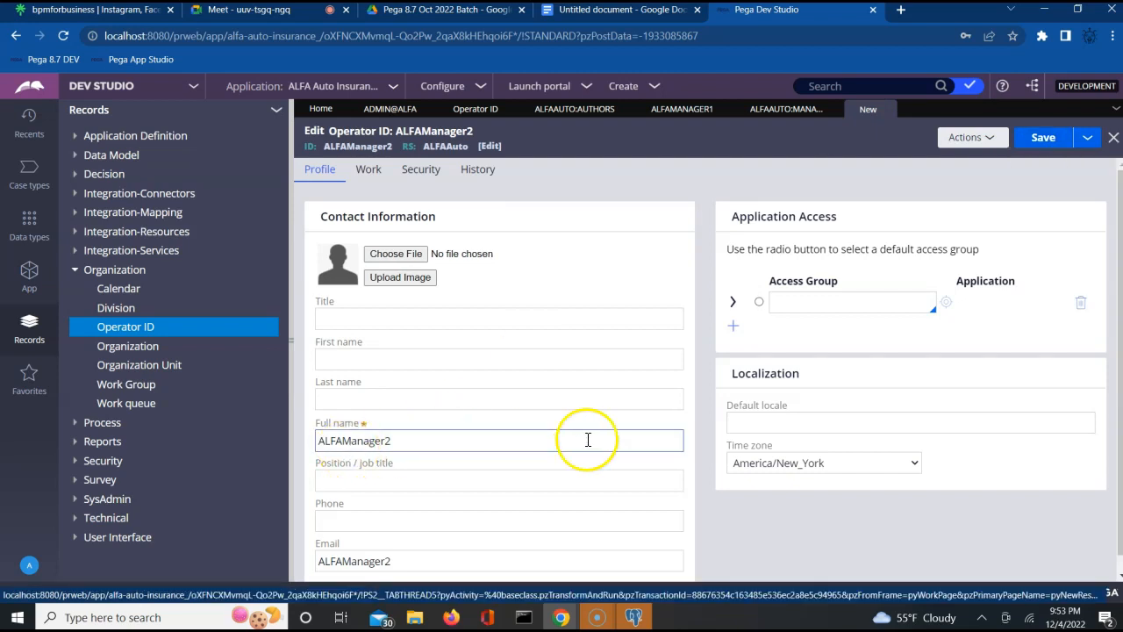
# - Assign ALFAAuto:Managers to ALFAManager2, save, and mark it as the default access group
pyautogui.click(784, 304)
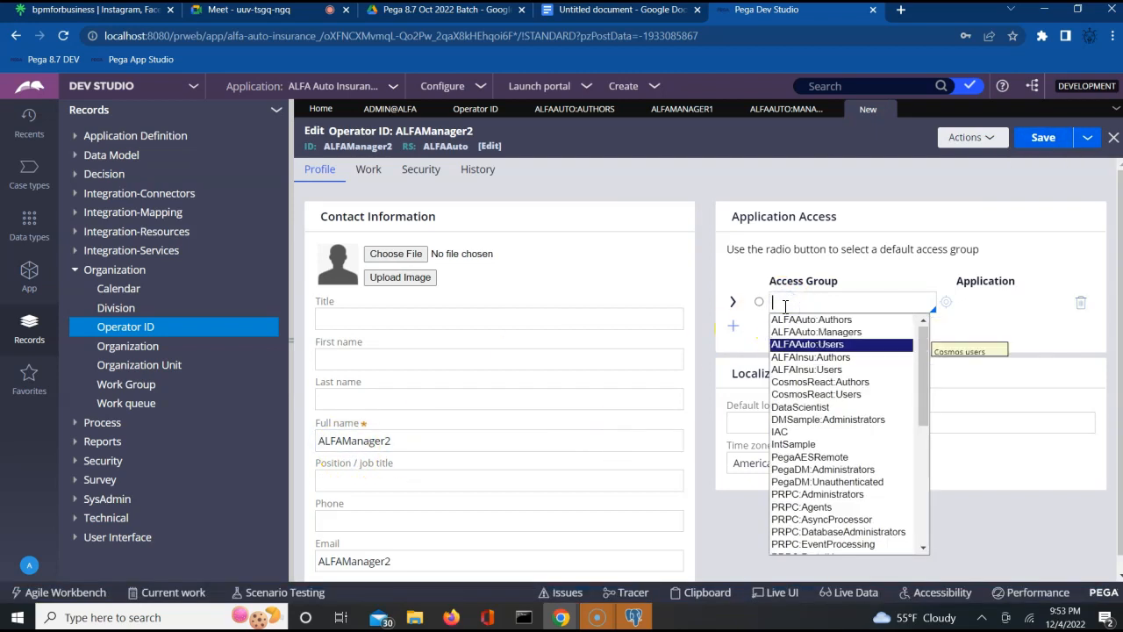
pyautogui.press('Up')
pyautogui.press('Return')
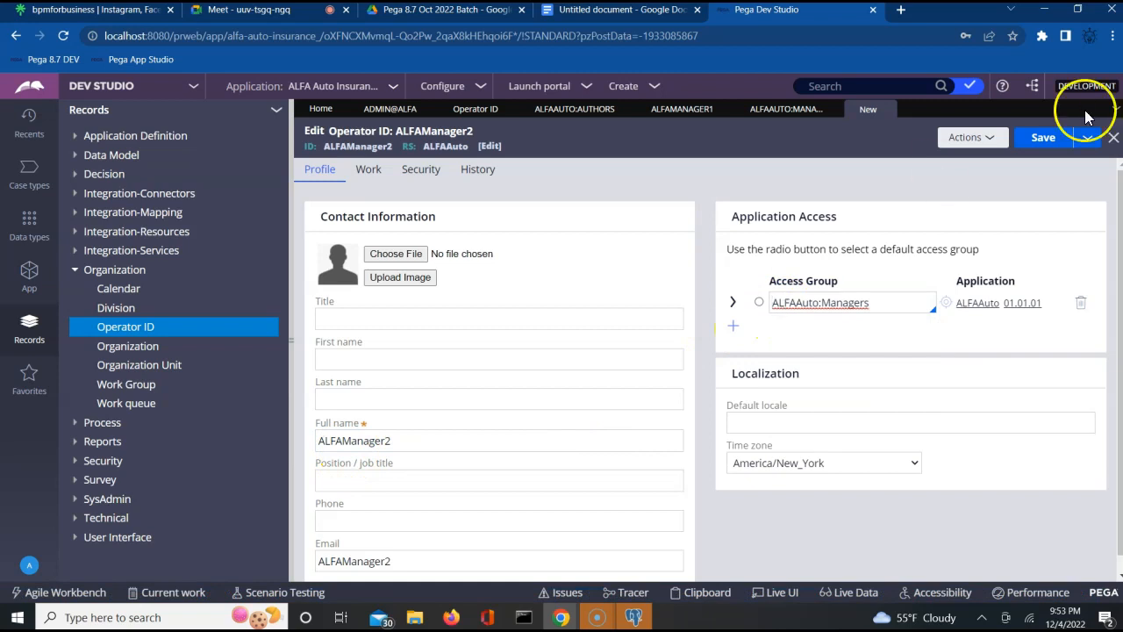
pyautogui.click(1042, 138)
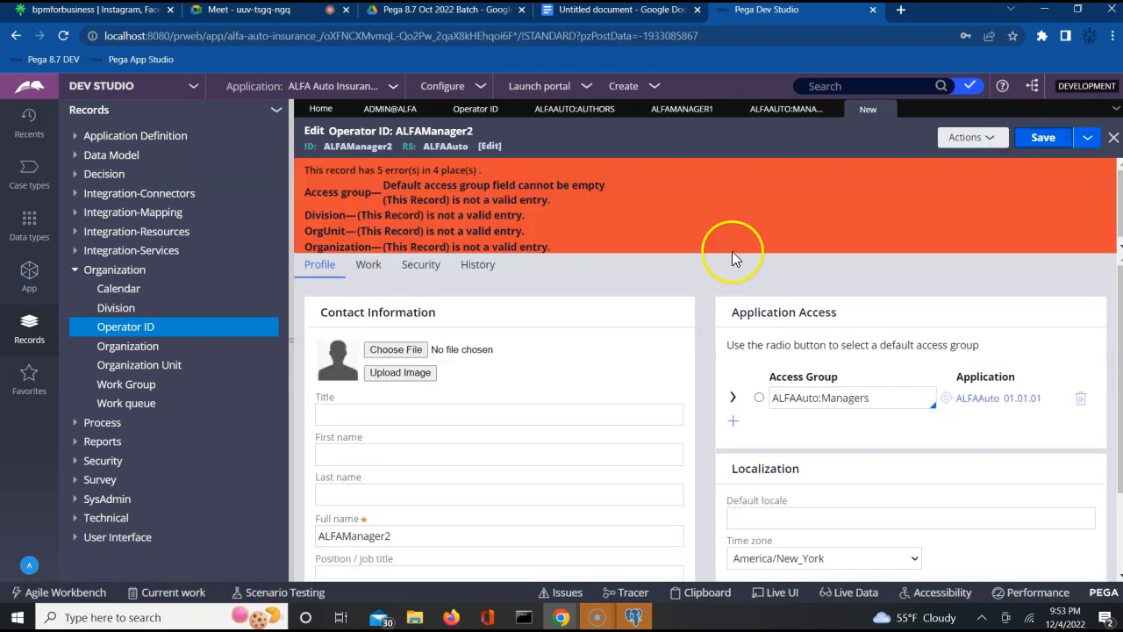
pyautogui.click(760, 398)
pyautogui.click(893, 393)
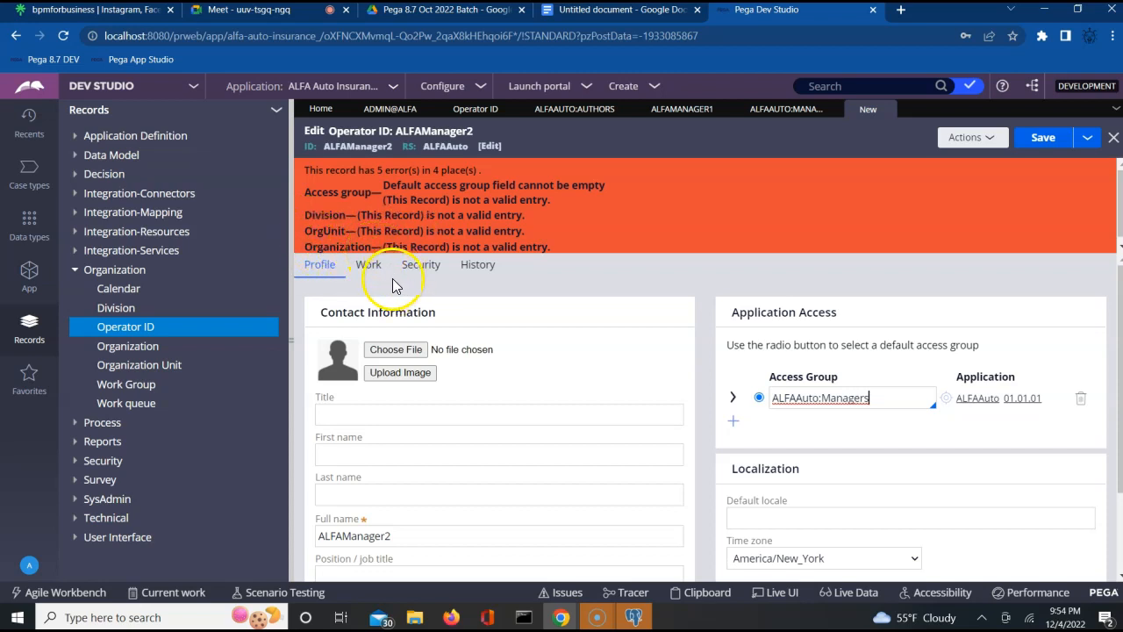
# - On the Work tab, try the organizational unit Update dialog, then view the organizational chart
pyautogui.click(369, 265)
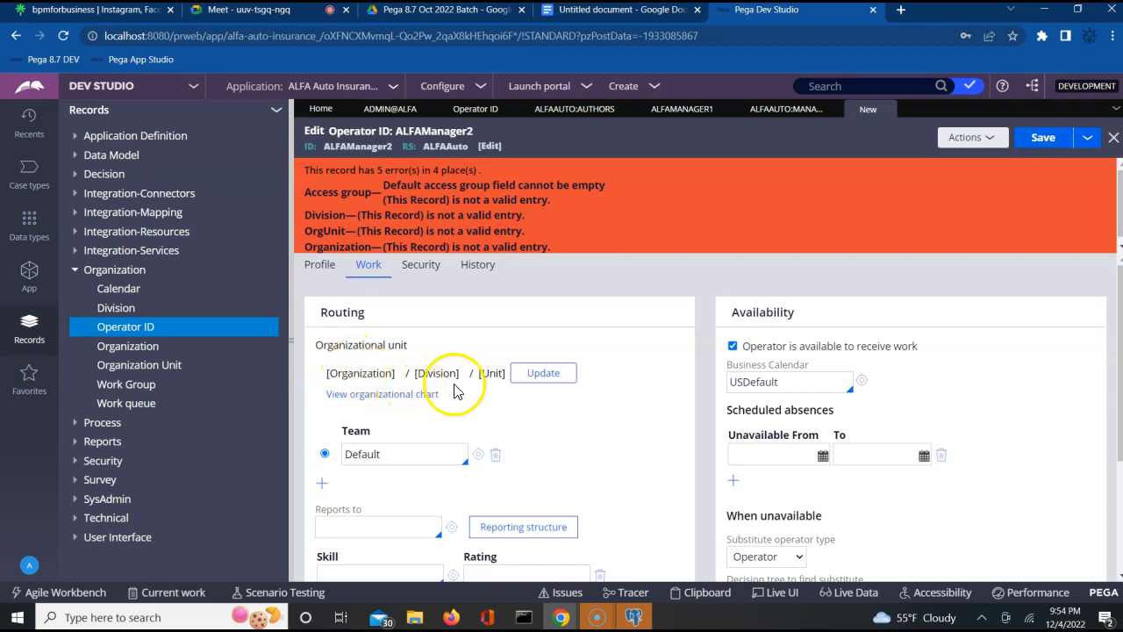
pyautogui.click(534, 387)
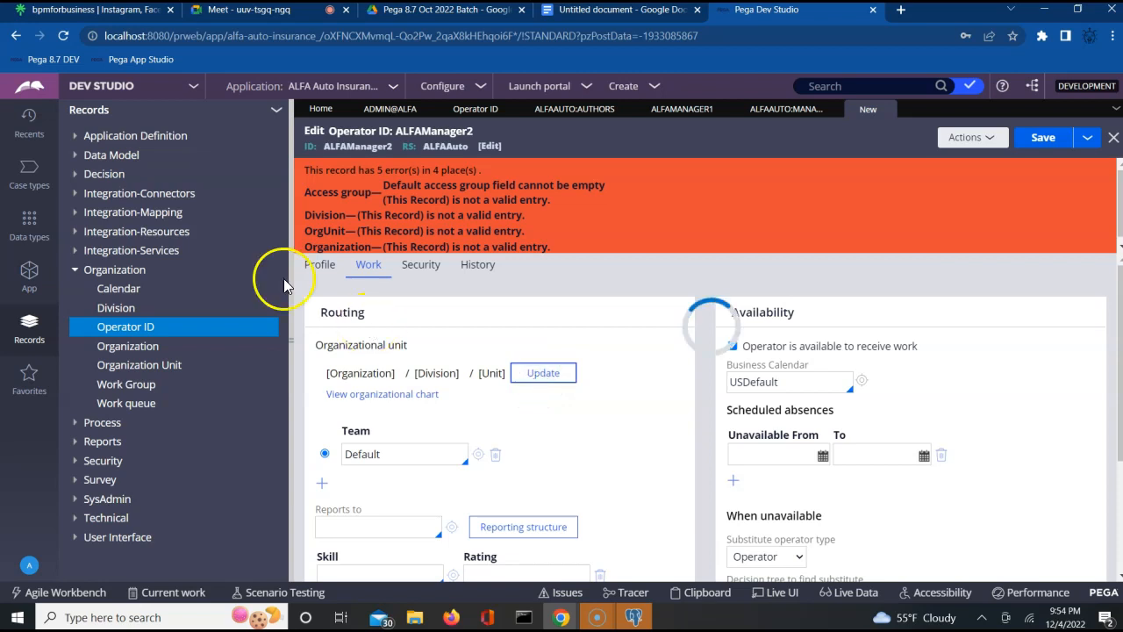
pyautogui.click(540, 377)
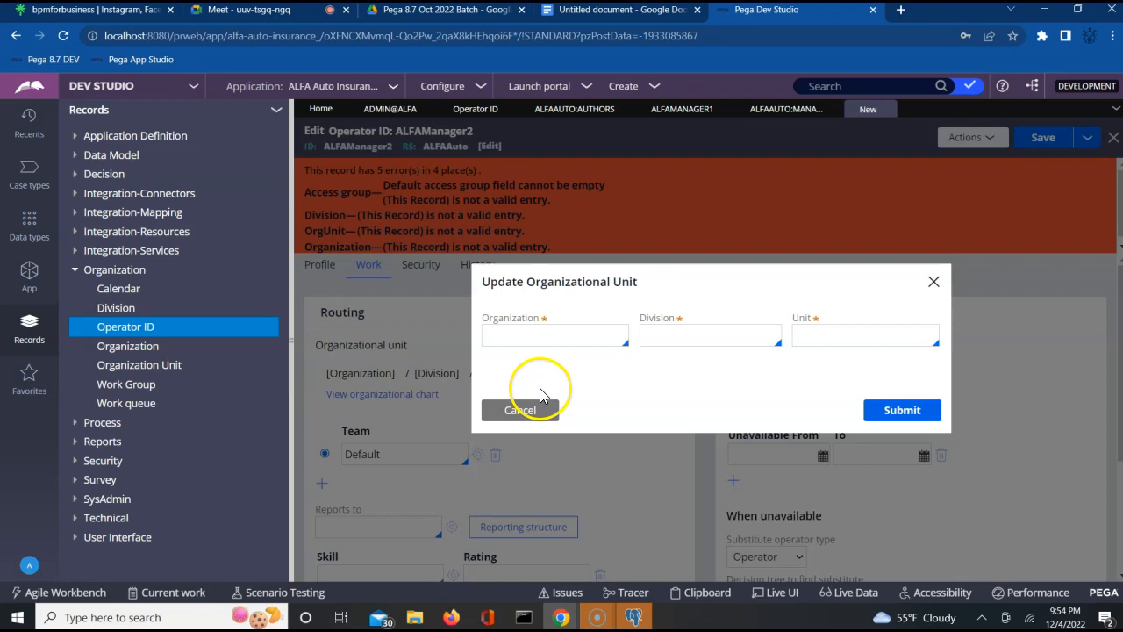
pyautogui.click(512, 413)
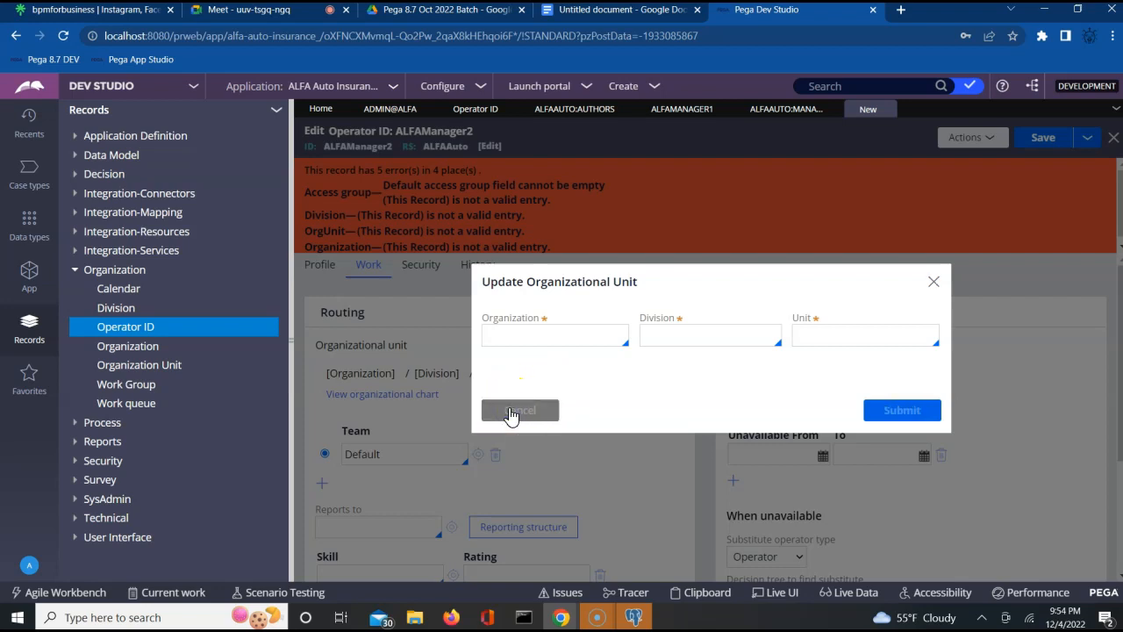
pyautogui.click(319, 274)
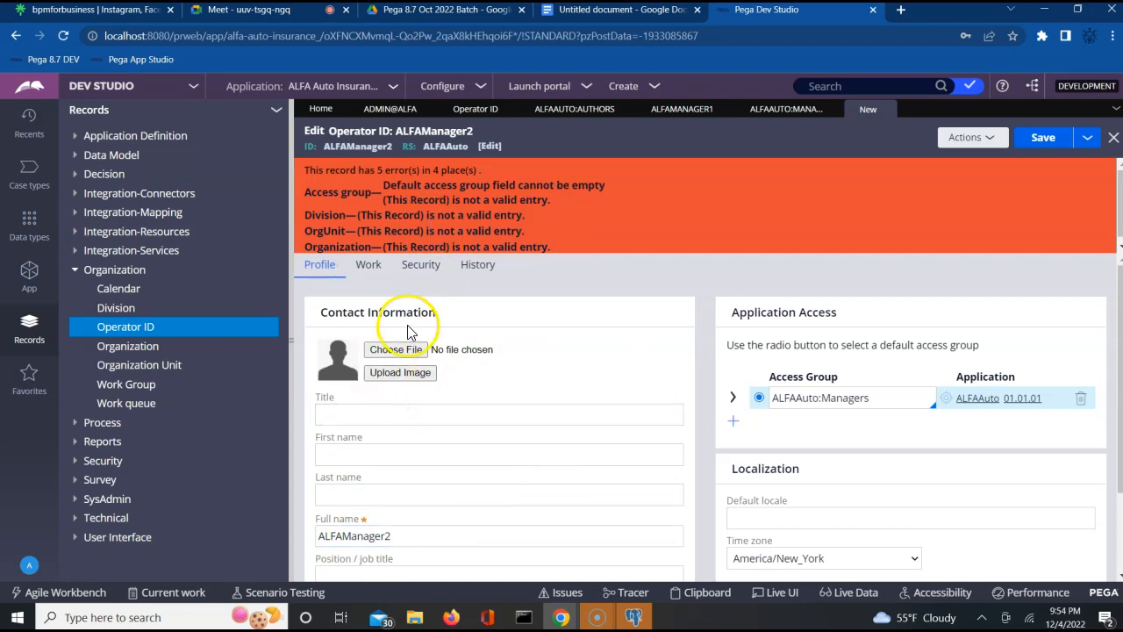
pyautogui.click(375, 273)
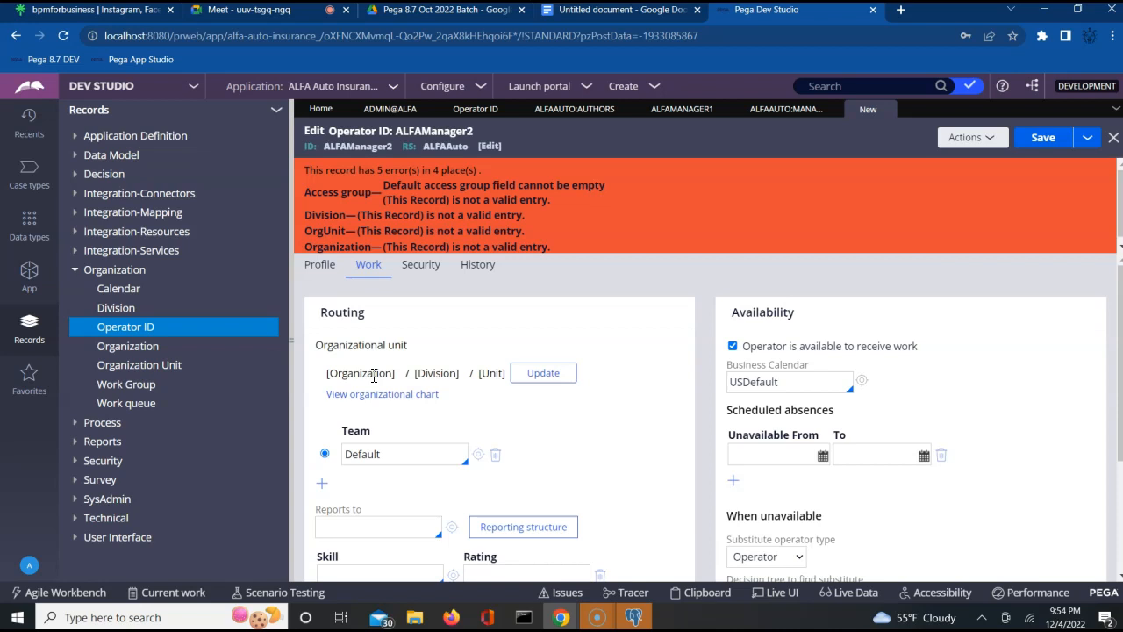
pyautogui.click(532, 376)
pyautogui.click(539, 334)
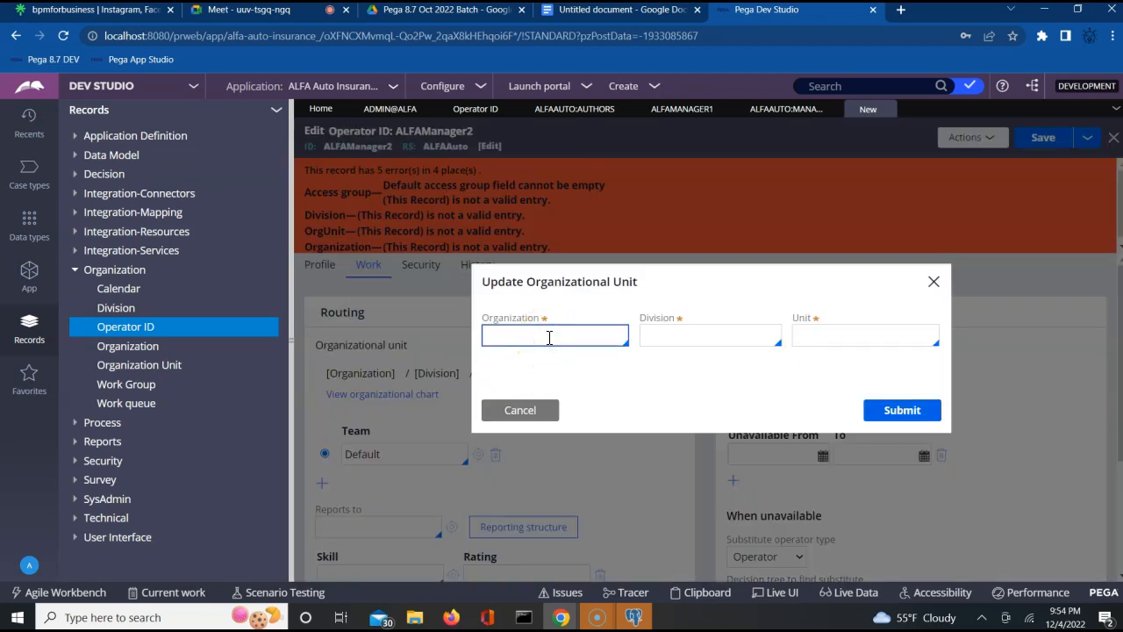
pyautogui.click(524, 416)
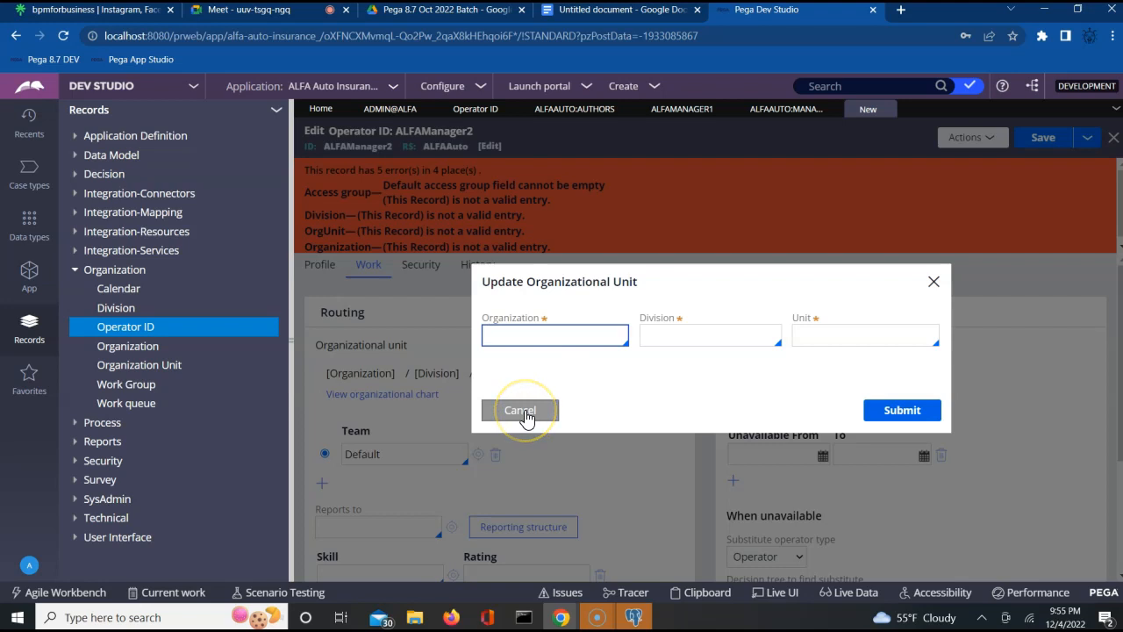
pyautogui.click(523, 412)
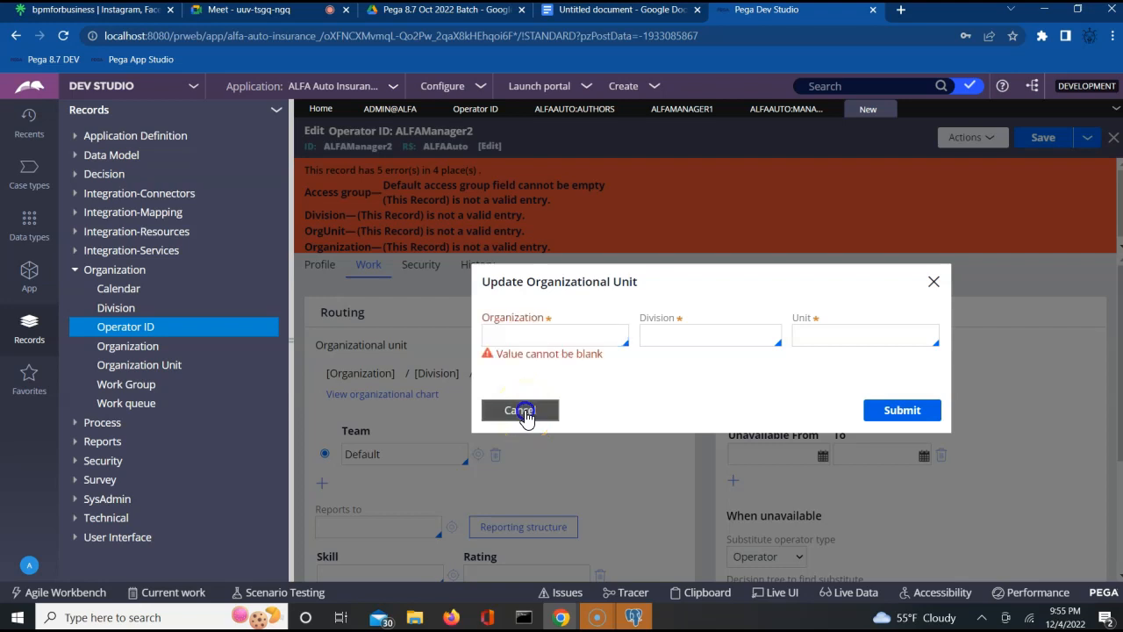
pyautogui.click(390, 396)
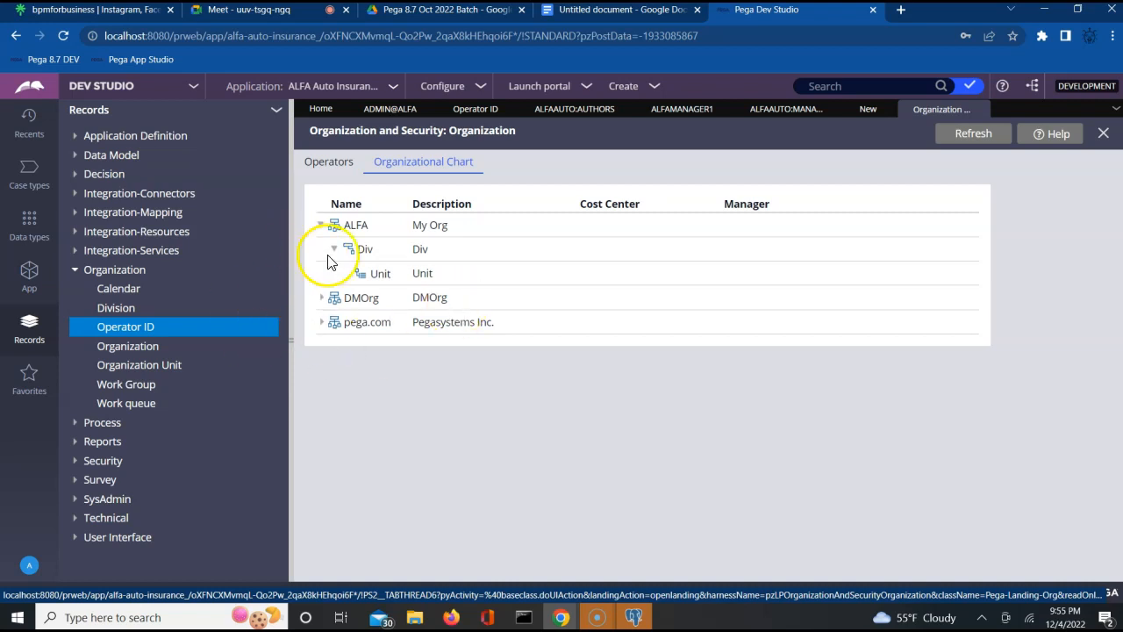
# - Open the Unit record from the chart, then close it and the Organization tab
pyautogui.click(429, 279)
pyautogui.click(428, 279)
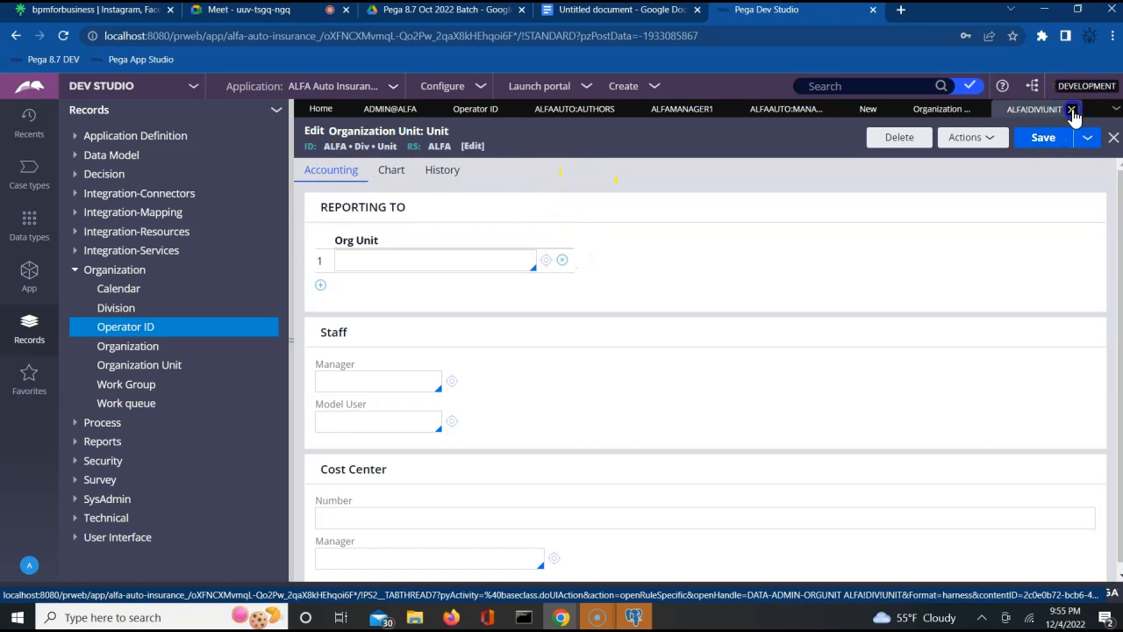
pyautogui.click(1072, 109)
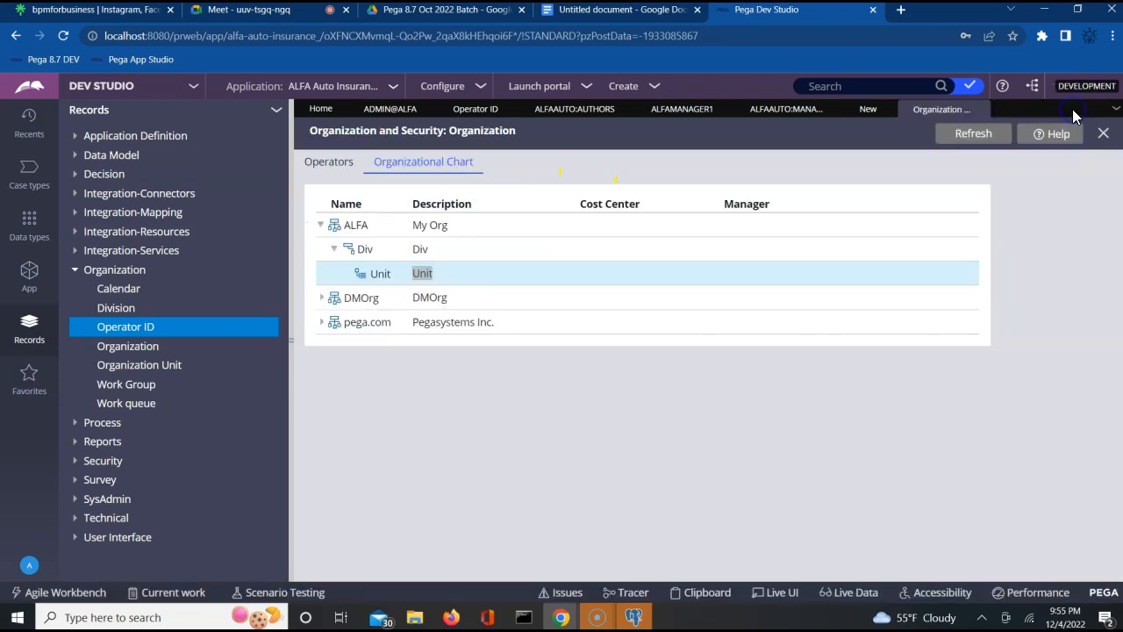
pyautogui.click(981, 111)
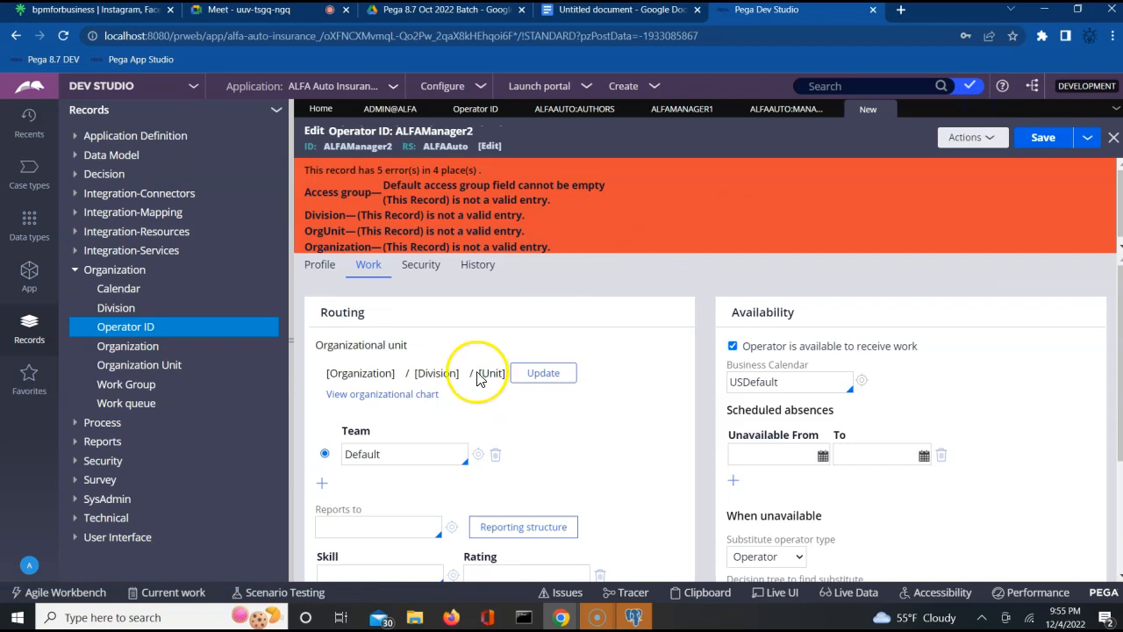
# - Choose organization ALFA, division Div and unit Unit in the org unit editor and submit
pyautogui.click(543, 372)
pyautogui.click(516, 343)
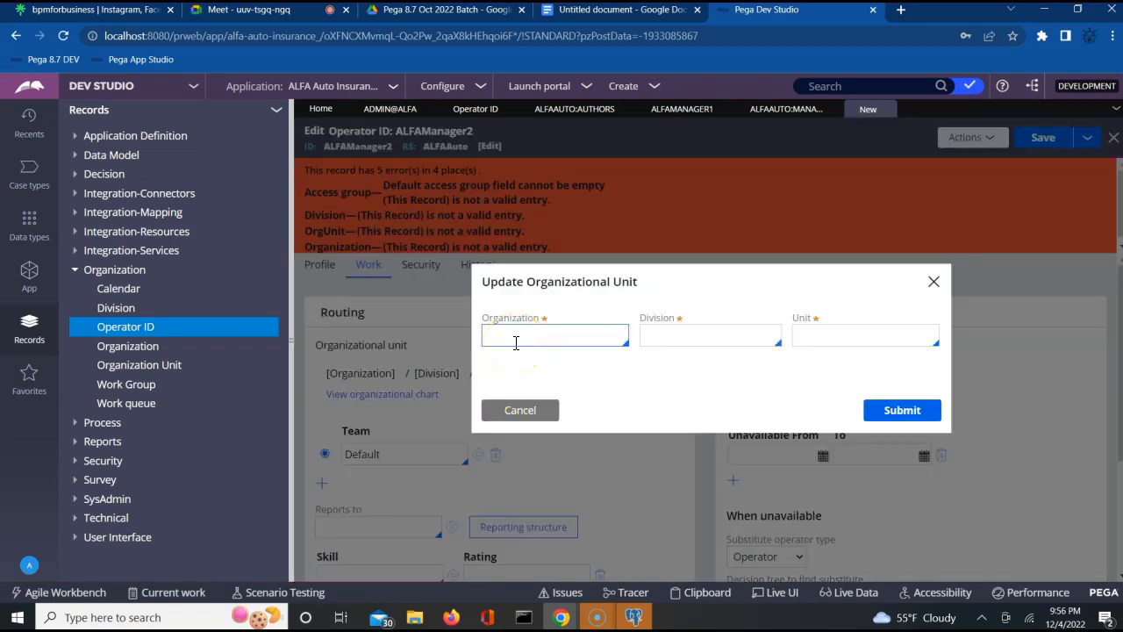
pyautogui.click(593, 344)
pyautogui.rightClick(597, 340)
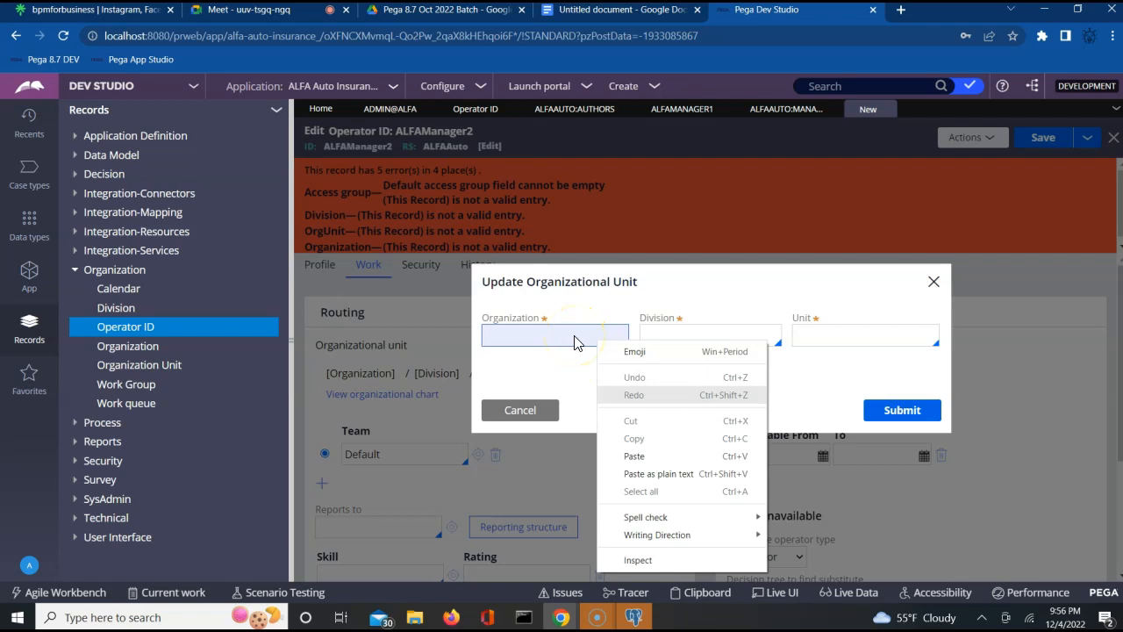
pyautogui.click(528, 334)
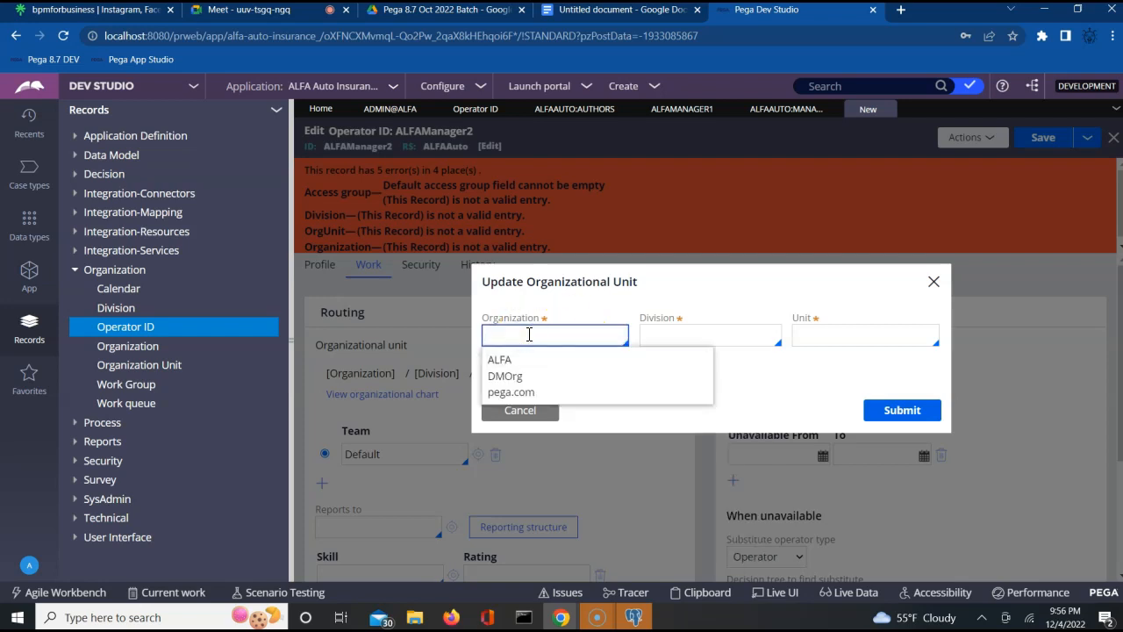
pyautogui.press('Down')
pyautogui.press('Return')
pyautogui.click(656, 335)
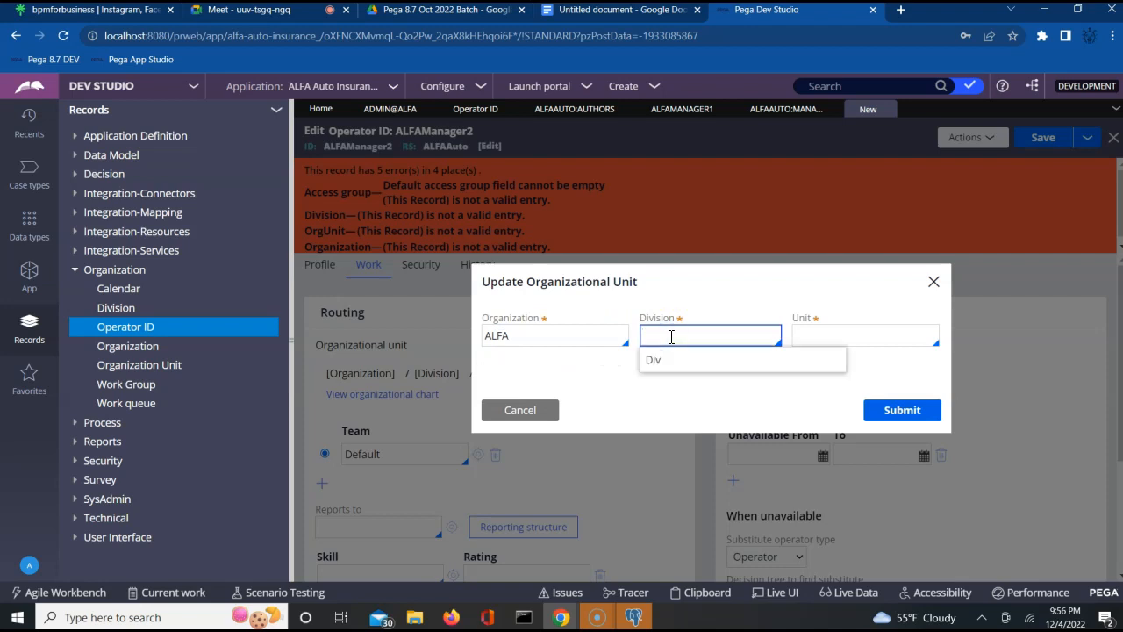
pyautogui.press('Return')
pyautogui.click(808, 338)
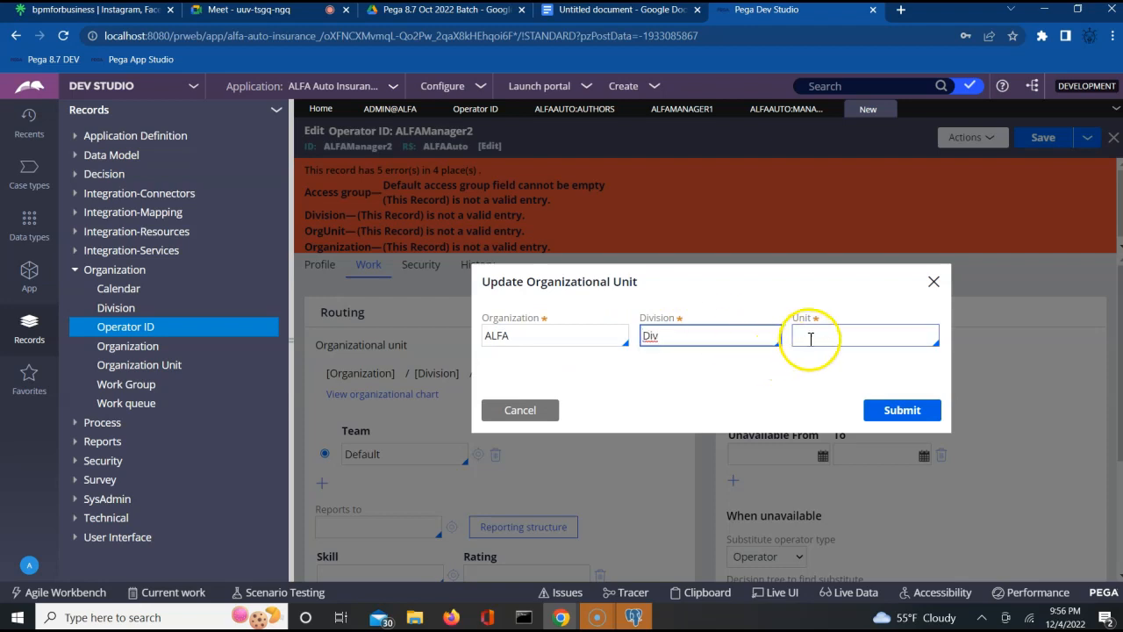
pyautogui.press('Return')
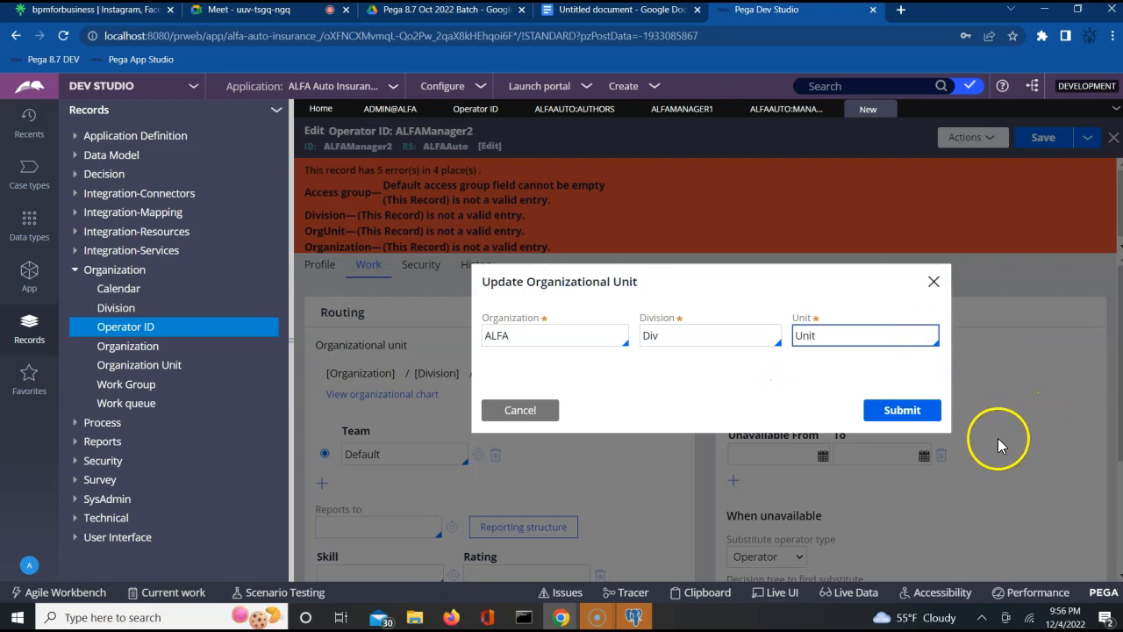
pyautogui.click(911, 411)
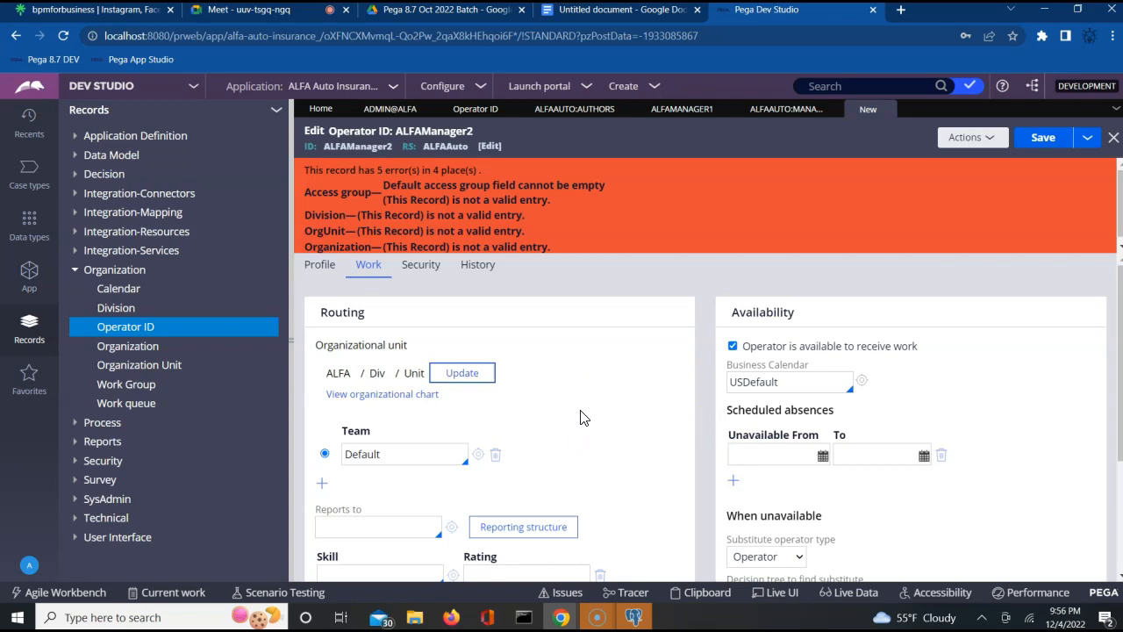
# - Give ALFAManager2 a new, confirmed password under Security, then save the operator record
pyautogui.click(1043, 140)
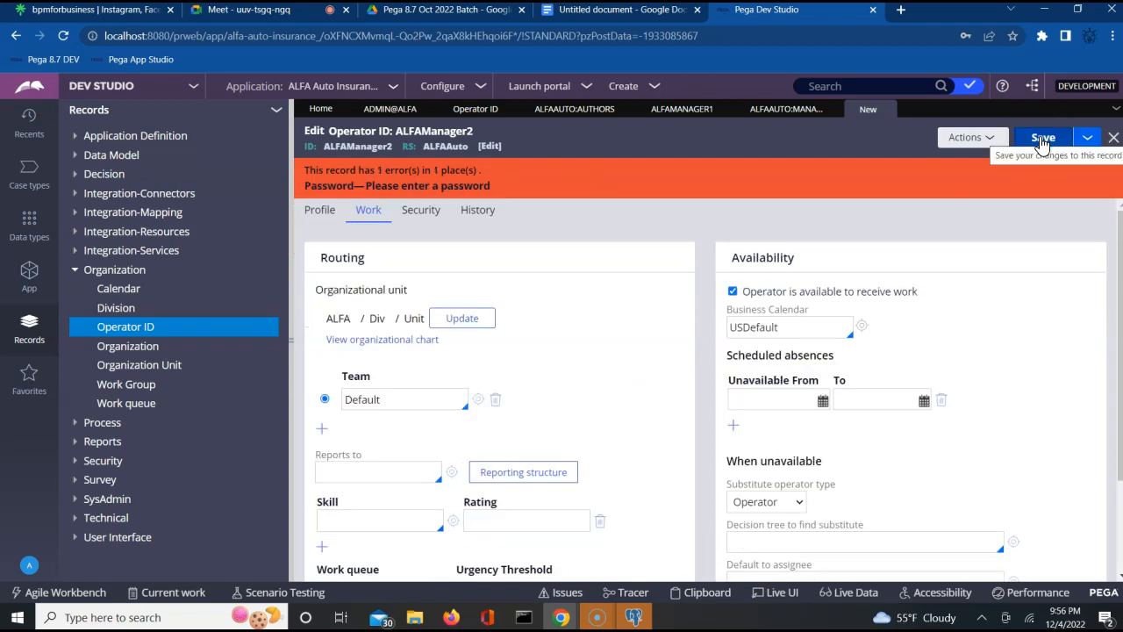
pyautogui.click(420, 214)
pyautogui.click(361, 292)
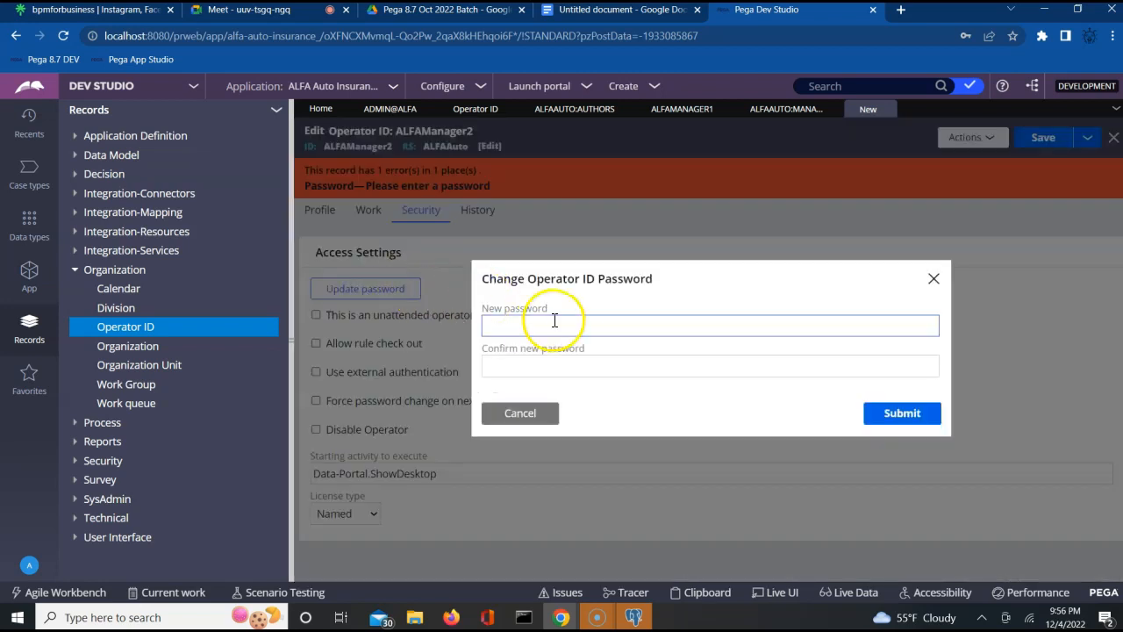
pyautogui.click(552, 322)
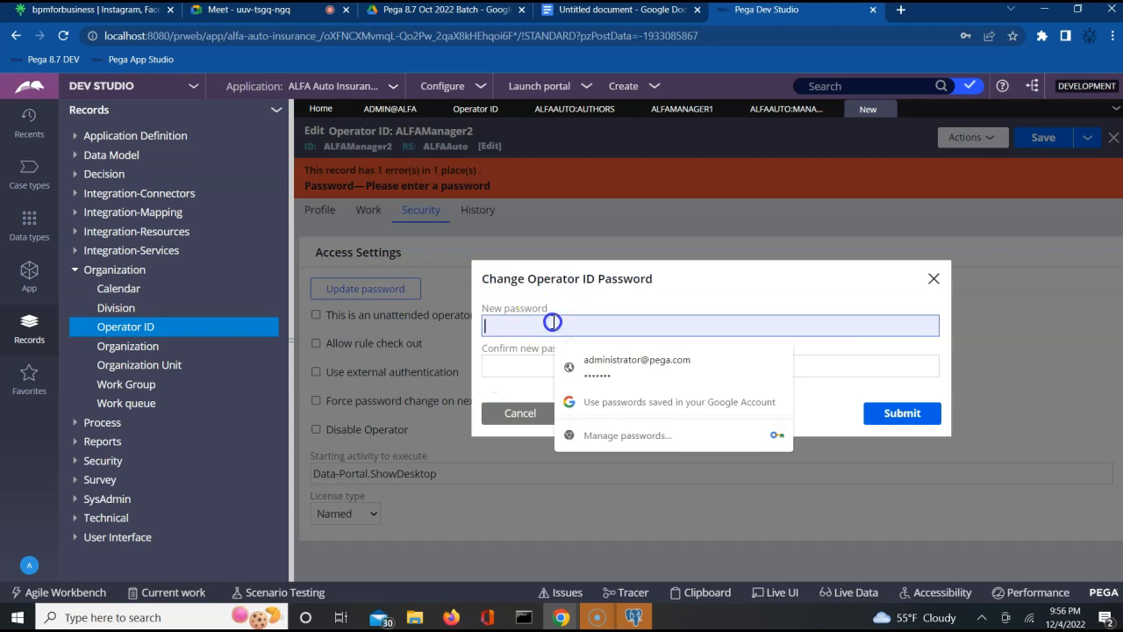
pyautogui.write('rules')
pyautogui.press('Tab')
pyautogui.write('rules')
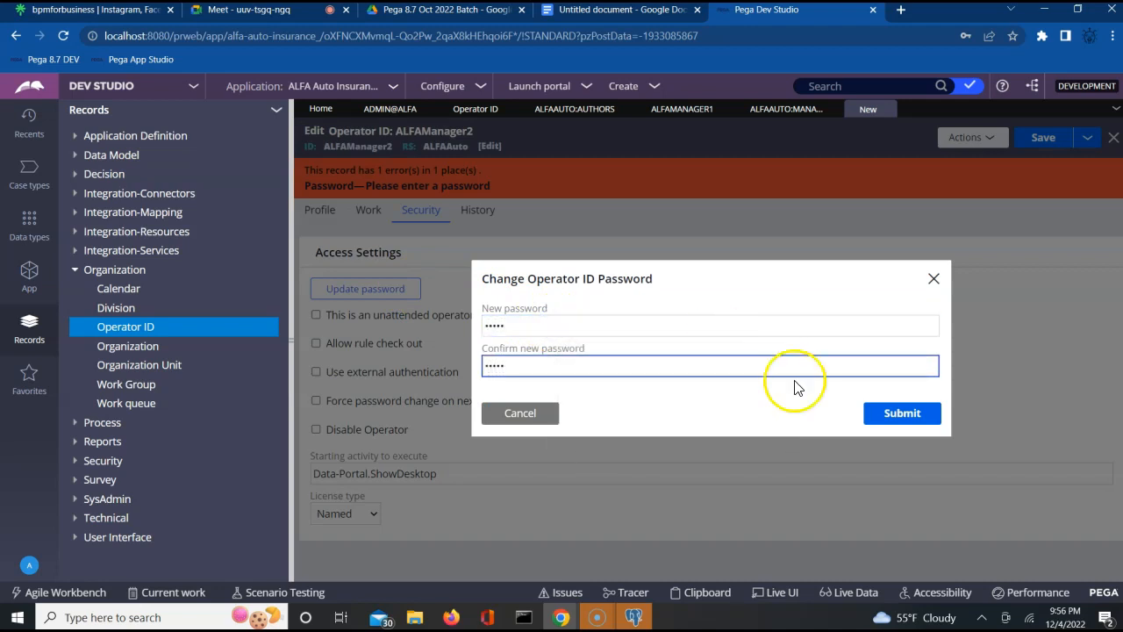
pyautogui.click(893, 413)
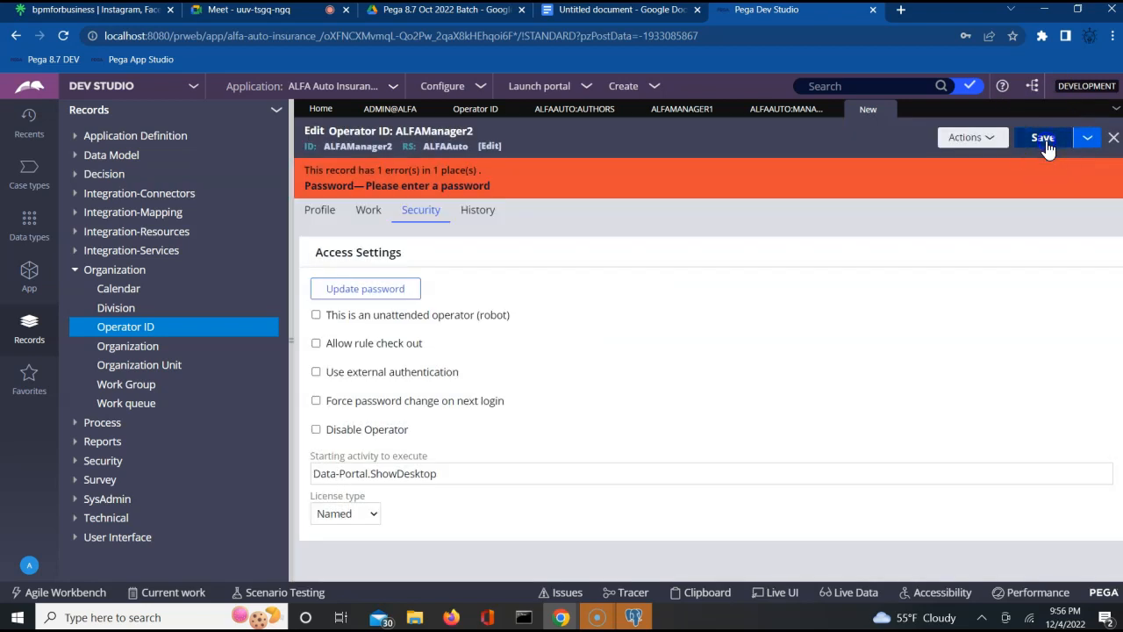
pyautogui.click(1043, 140)
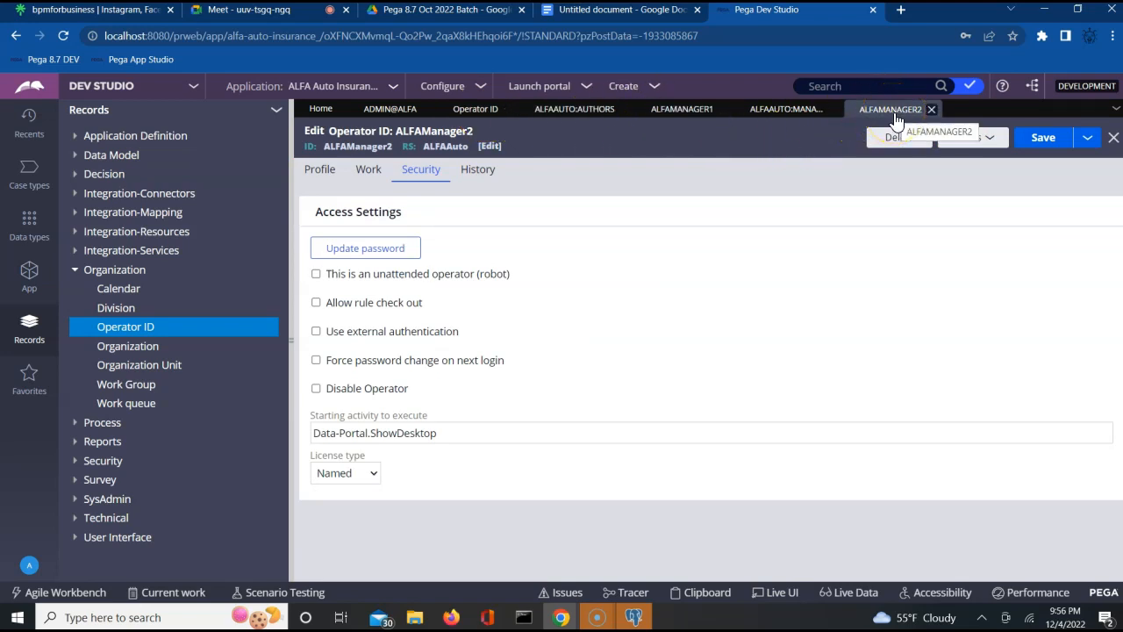
# - On the ADMIN@ALFA operator's Work settings, set Reports to ALFAManager1 and save
pyautogui.click(393, 112)
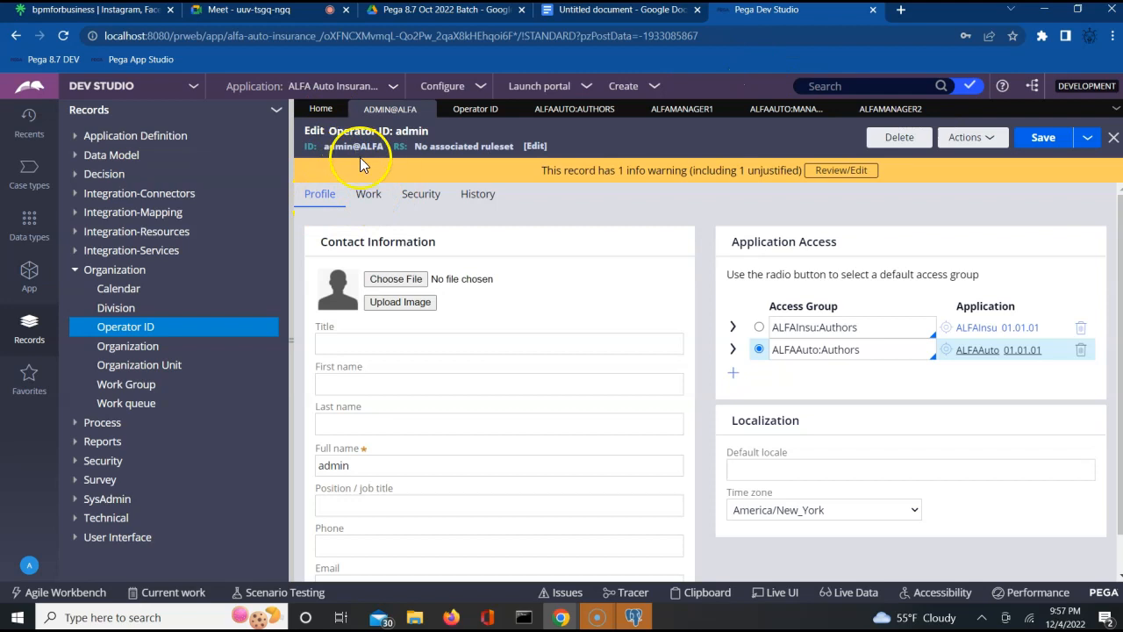
pyautogui.click(367, 202)
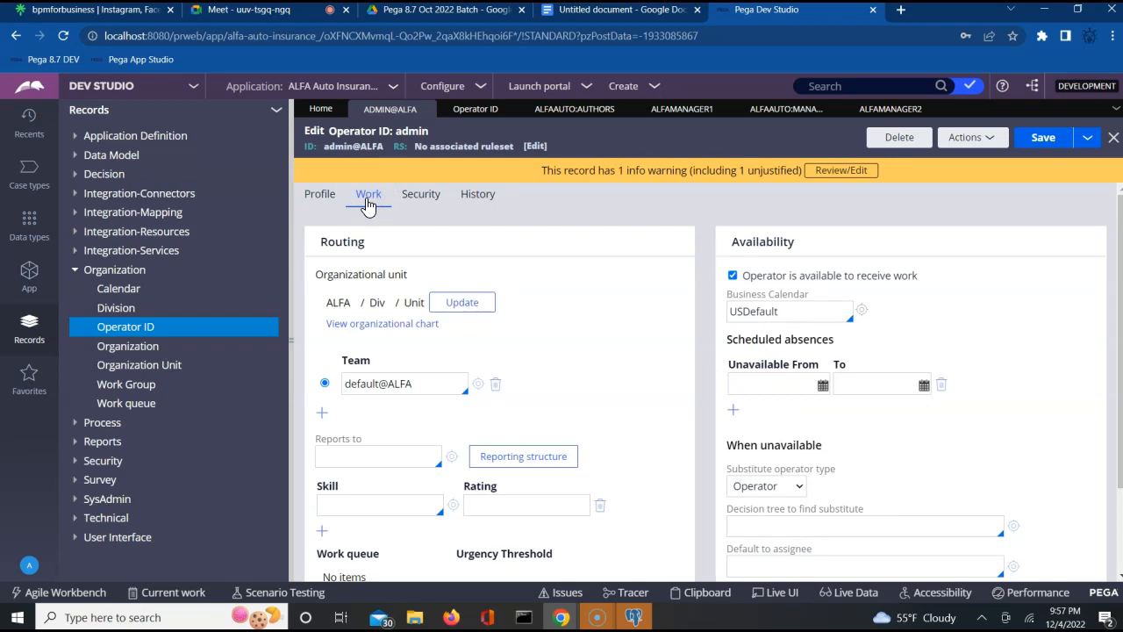
pyautogui.click(359, 455)
pyautogui.press('Down')
pyautogui.press('Down')
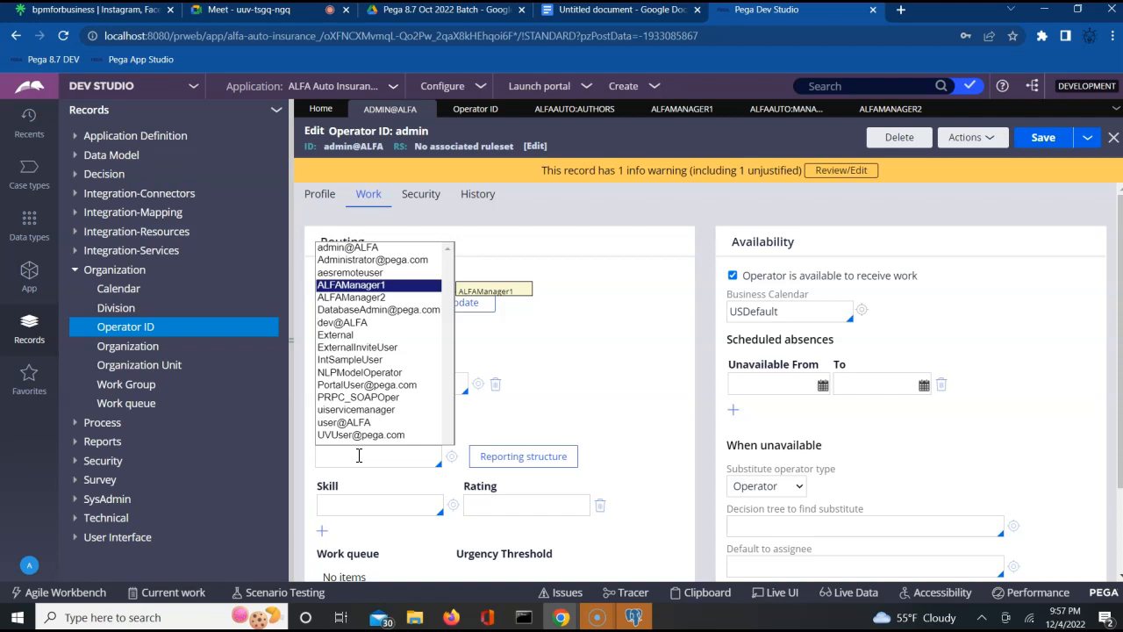
pyautogui.press('Return')
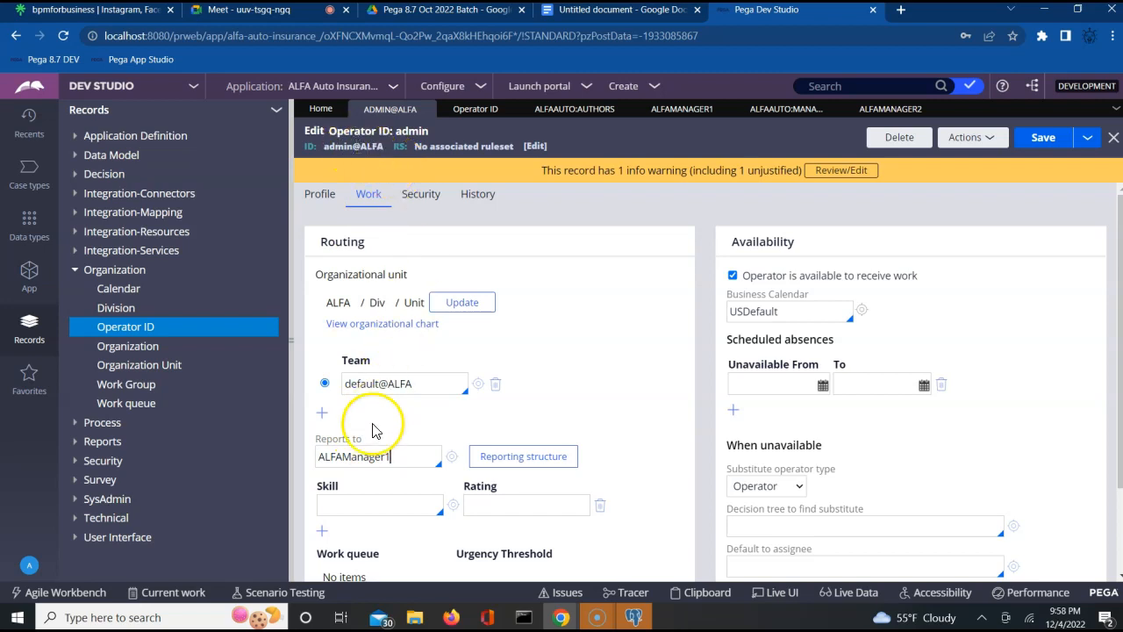
pyautogui.click(1043, 138)
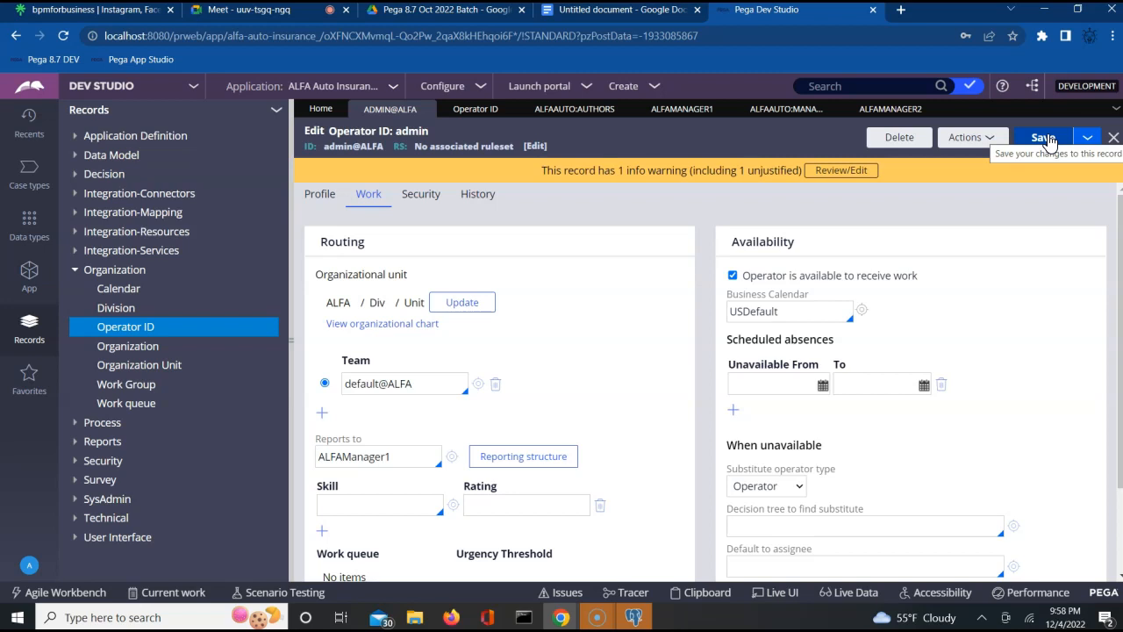
pyautogui.click(1044, 139)
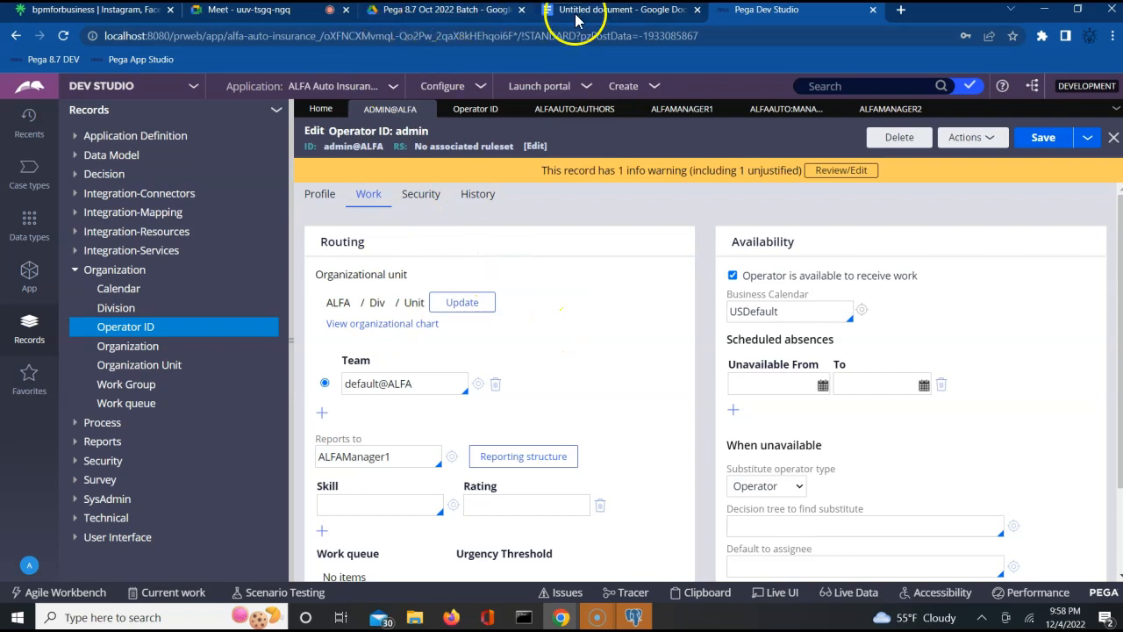
# - In the Untitled document, add the headings 'Work List -' and 'Work Queue -' on separate lines
pyautogui.click(606, 10)
pyautogui.write('Wlork')
pyautogui.press('BackSpace')
pyautogui.press('BackSpace')
pyautogui.press('BackSpace')
pyautogui.press('BackSpace')
pyautogui.write('o')
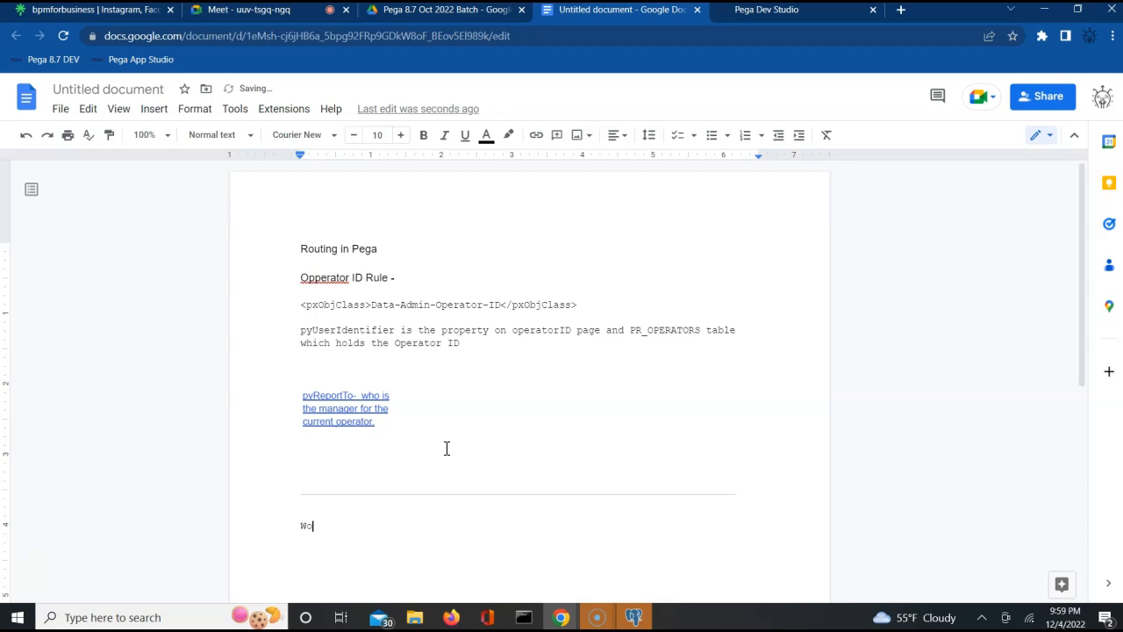
pyautogui.write('rk List')
pyautogui.press('Return')
pyautogui.press('Return')
pyautogui.write('Work Queue')
pyautogui.click(366, 526)
pyautogui.write('-')
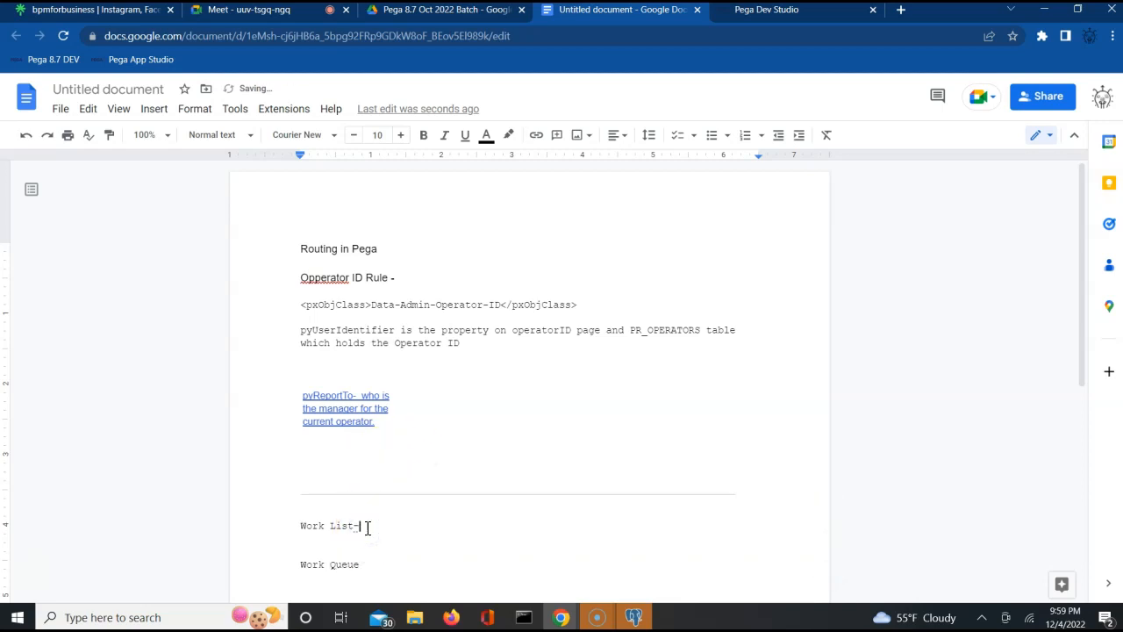
pyautogui.click(368, 564)
pyautogui.write('-')
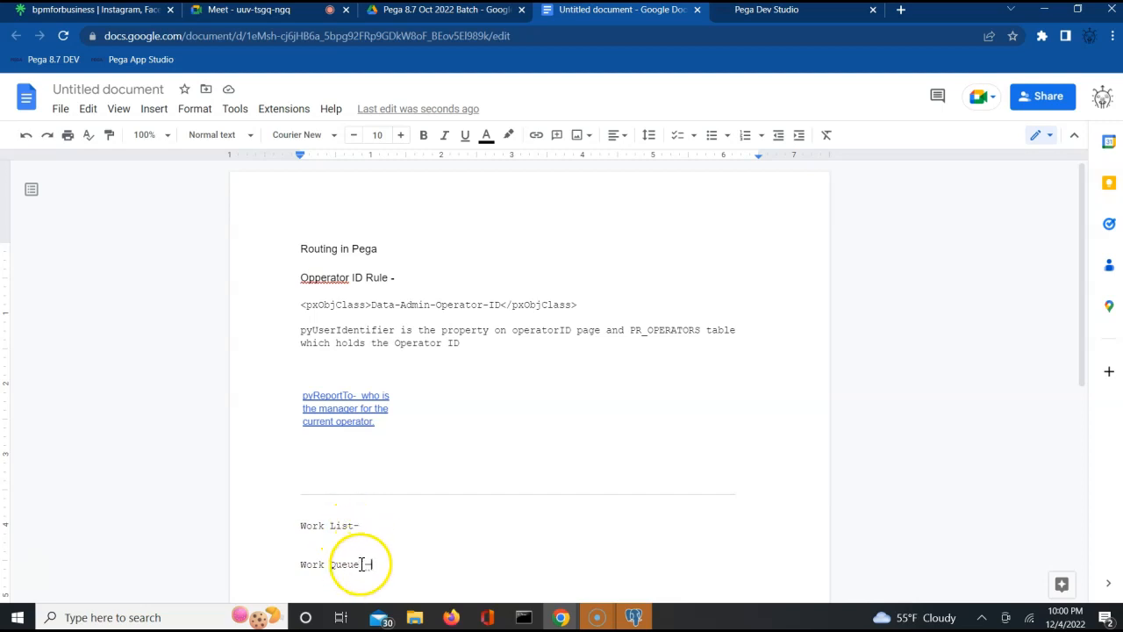
# - Rename the second heading to 'Work Queue/Work Basket' and define it as 'is for tasks assigned to a team'
pyautogui.click(360, 564)
pyautogui.write('/W')
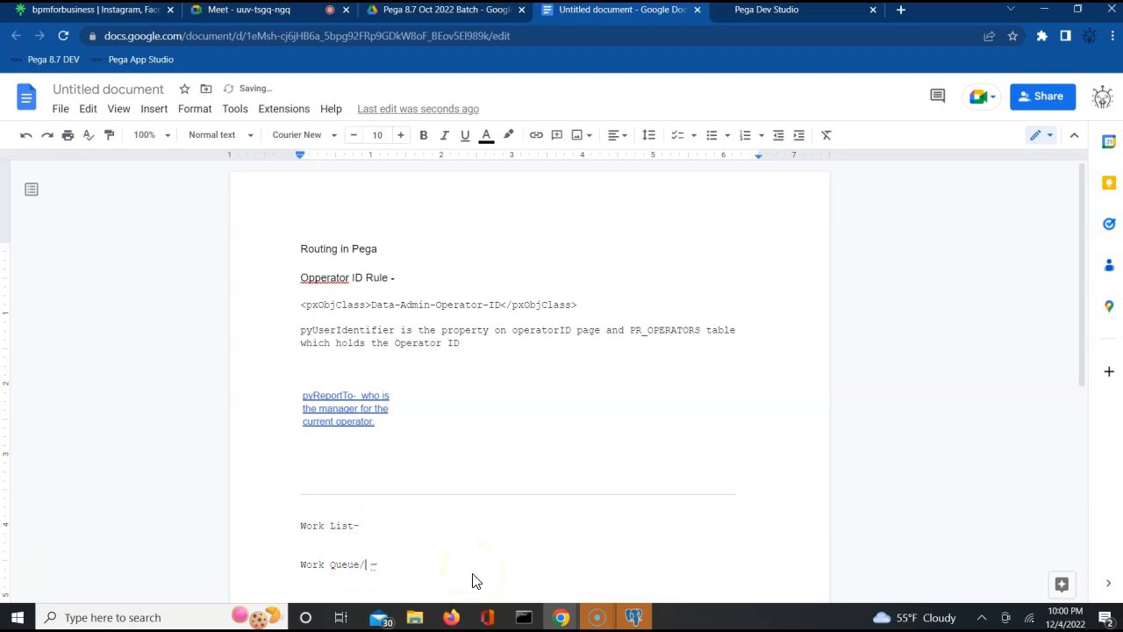
pyautogui.write('ork Basket')
pyautogui.doubleClick(465, 564)
pyautogui.write('The')
pyautogui.press('BackSpace')
pyautogui.press('BackSpace')
pyautogui.press('BackSpace')
pyautogui.write('it')
pyautogui.press('BackSpace')
pyautogui.write('s for tasks assigned to a team')
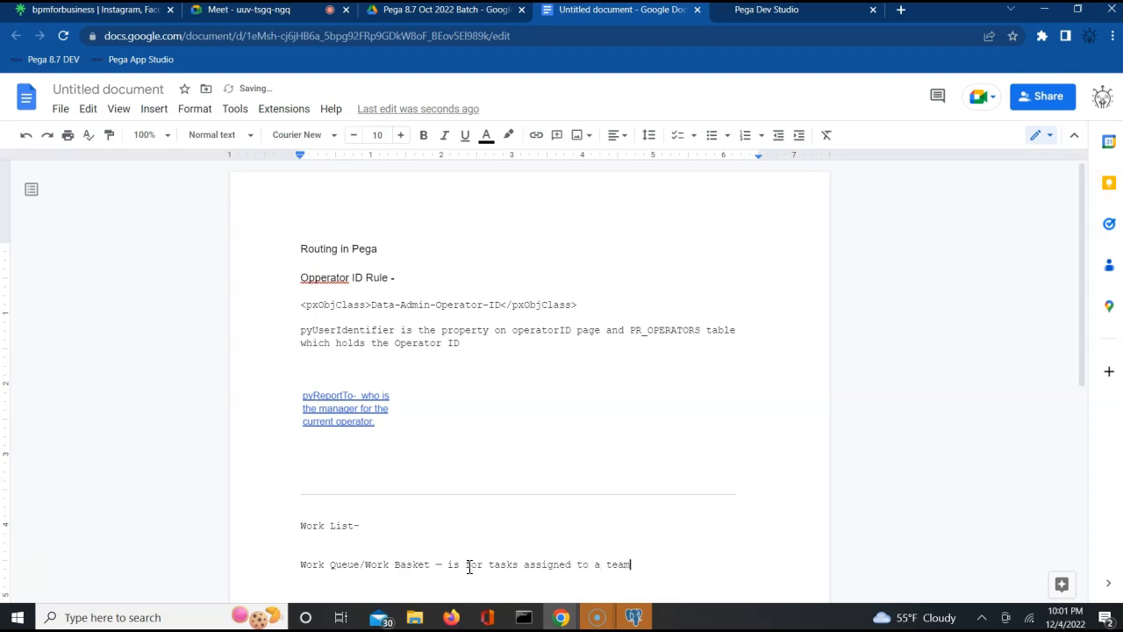
# - Define Work List as 'is to a single person' and add blank lines below both definitions
pyautogui.press('Up')
pyautogui.press('Up')
pyautogui.write('is to a single person')
pyautogui.press('Return')
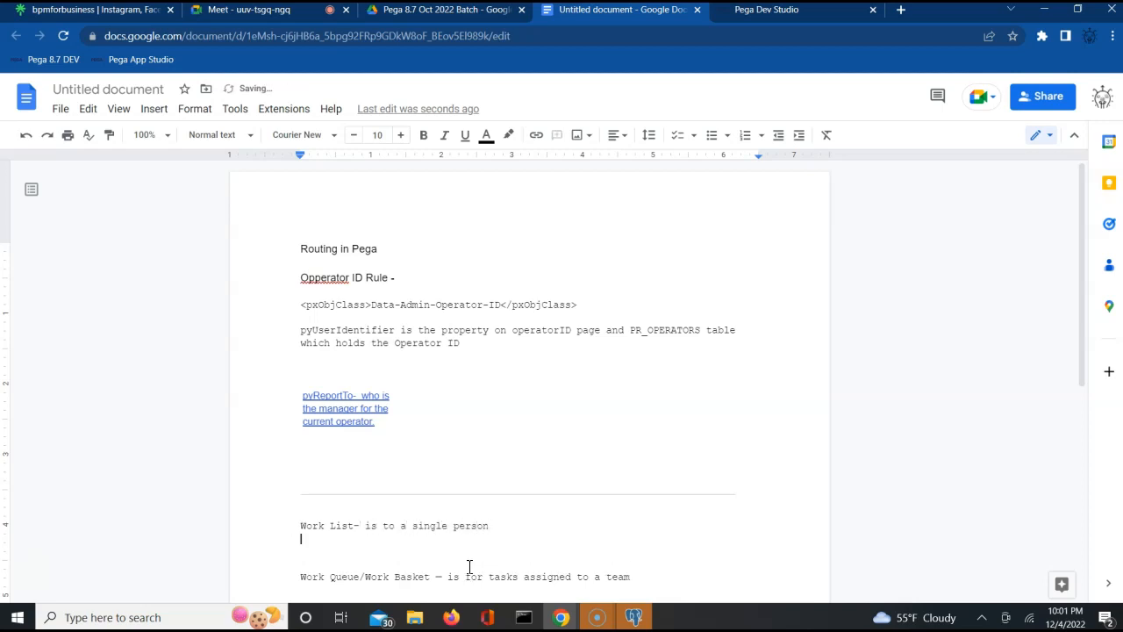
pyautogui.press('Down')
pyautogui.press('Down')
pyautogui.press('End')
pyautogui.press('Return')
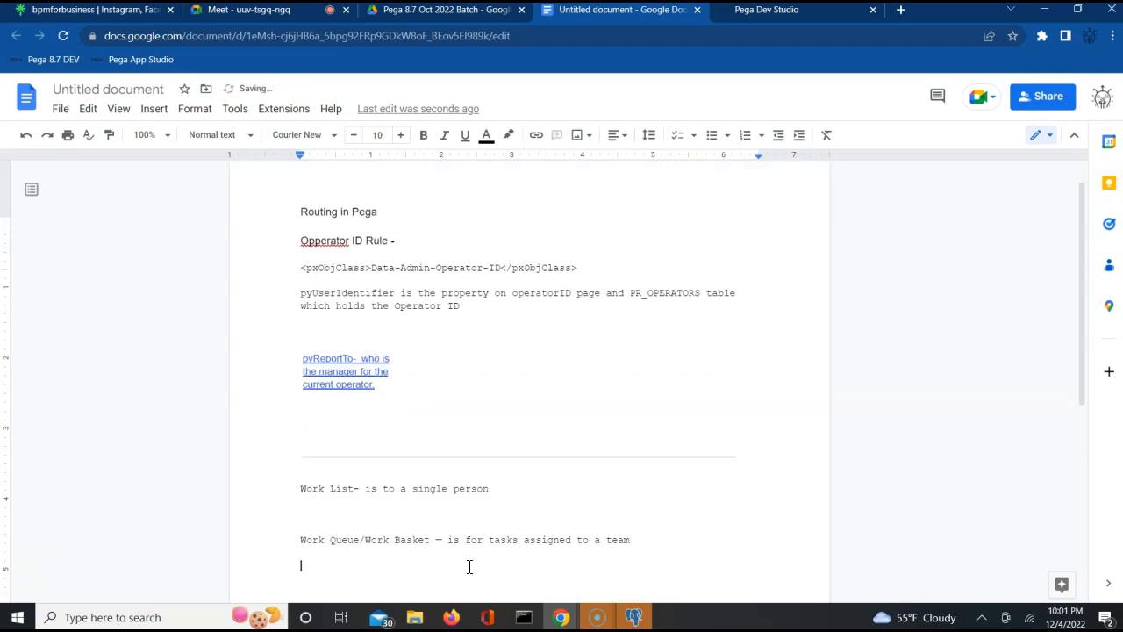
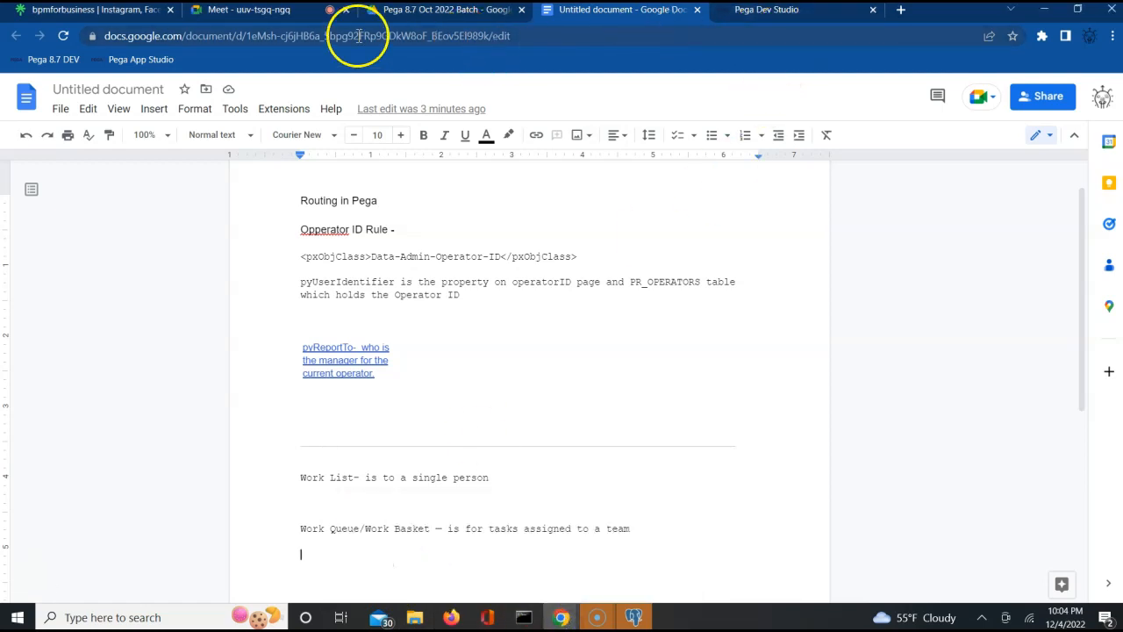
# - Admit the waiting participant to the Meet call and return to Pega Dev Studio
pyautogui.click(271, 10)
pyautogui.click(721, 160)
pyautogui.click(777, 9)
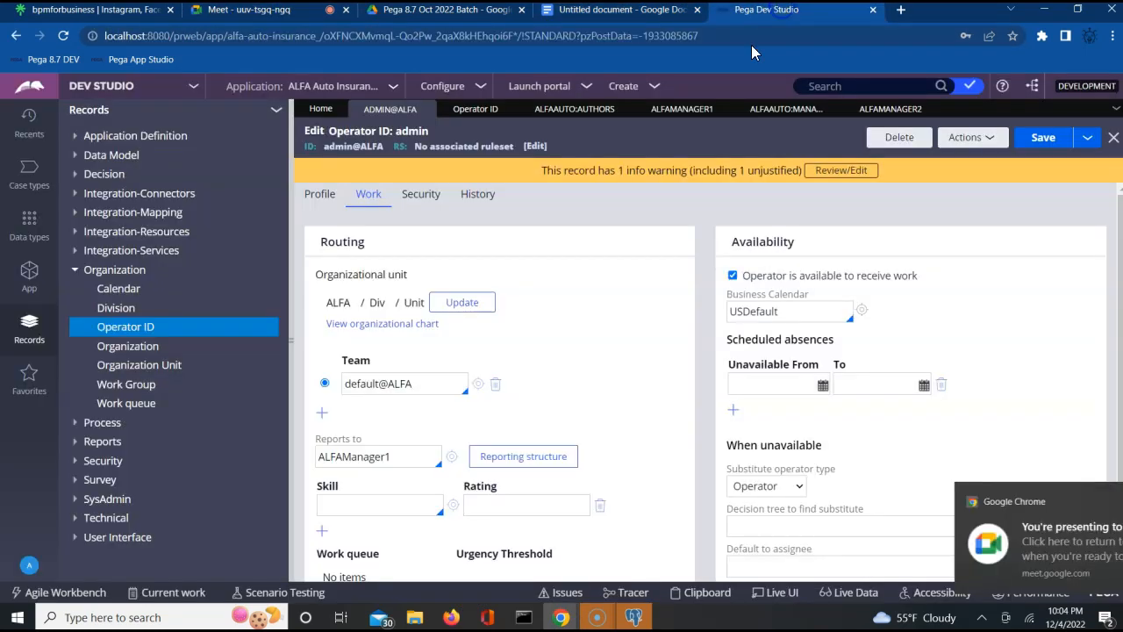
# - Close the admin, ALFAManager1 and ALFAManager2 operator records, the Operator ID list and both access groups
pyautogui.click(428, 109)
pyautogui.click(428, 109)
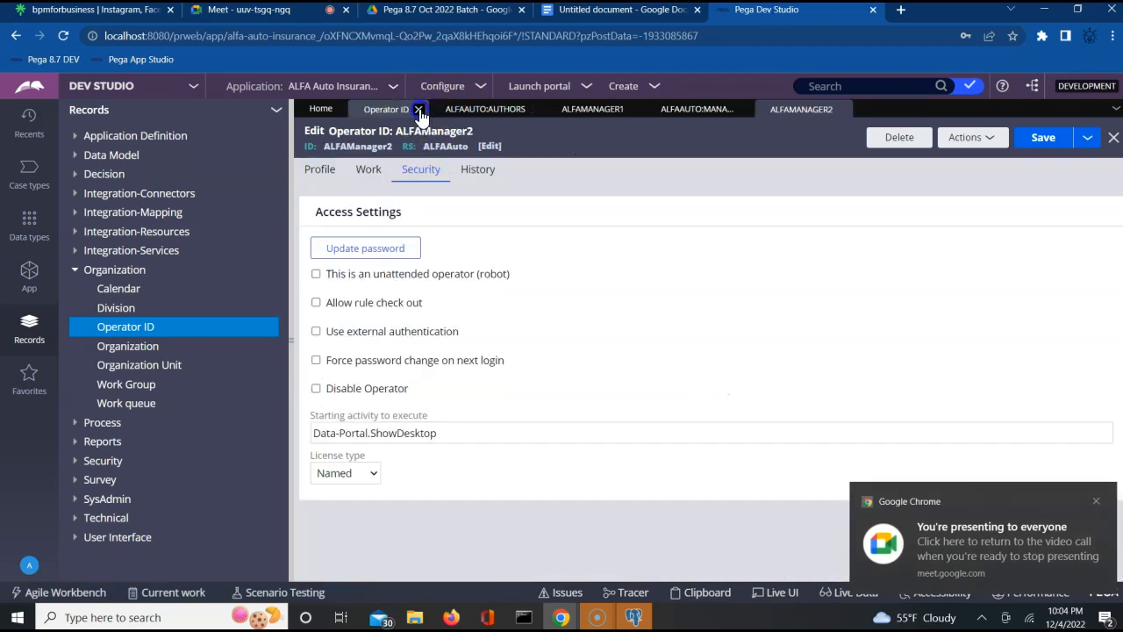
pyautogui.click(452, 110)
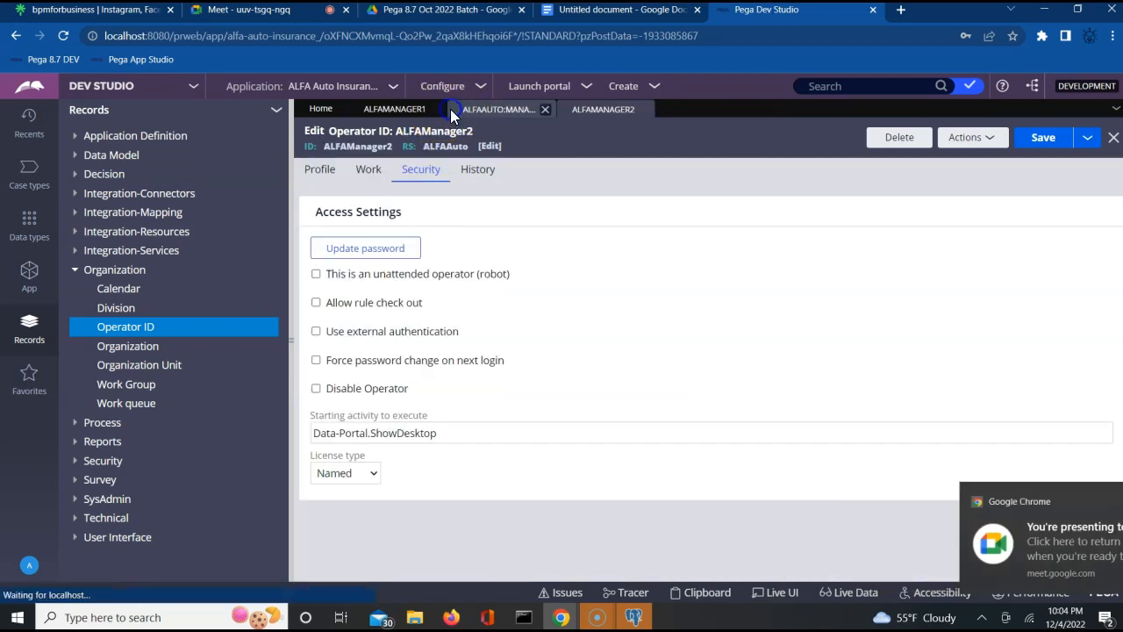
pyautogui.click(433, 109)
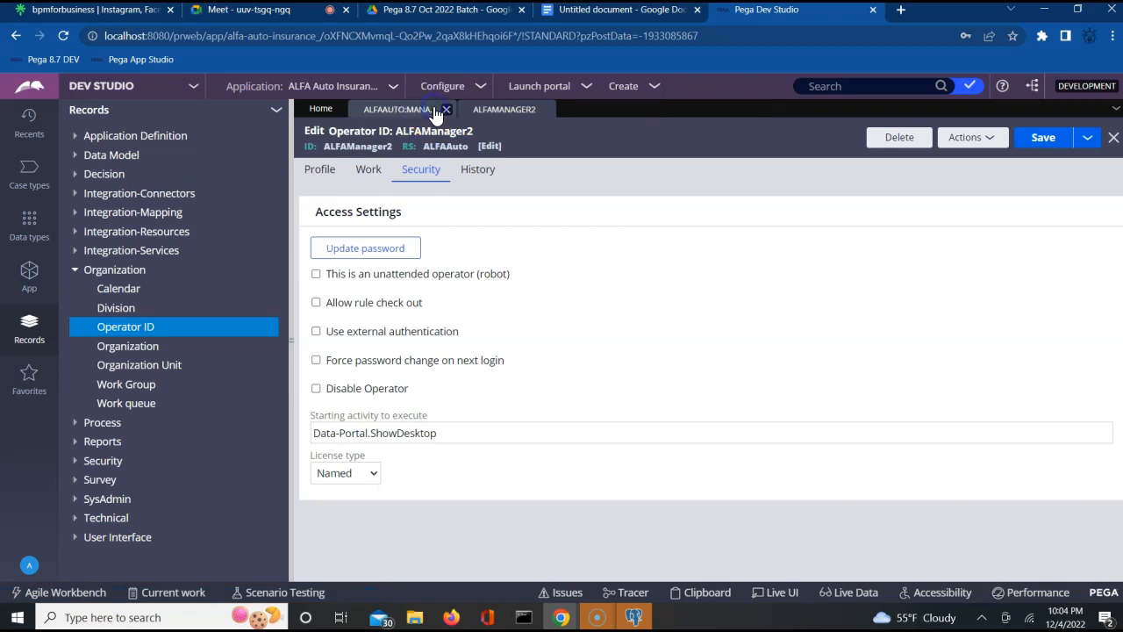
pyautogui.click(448, 110)
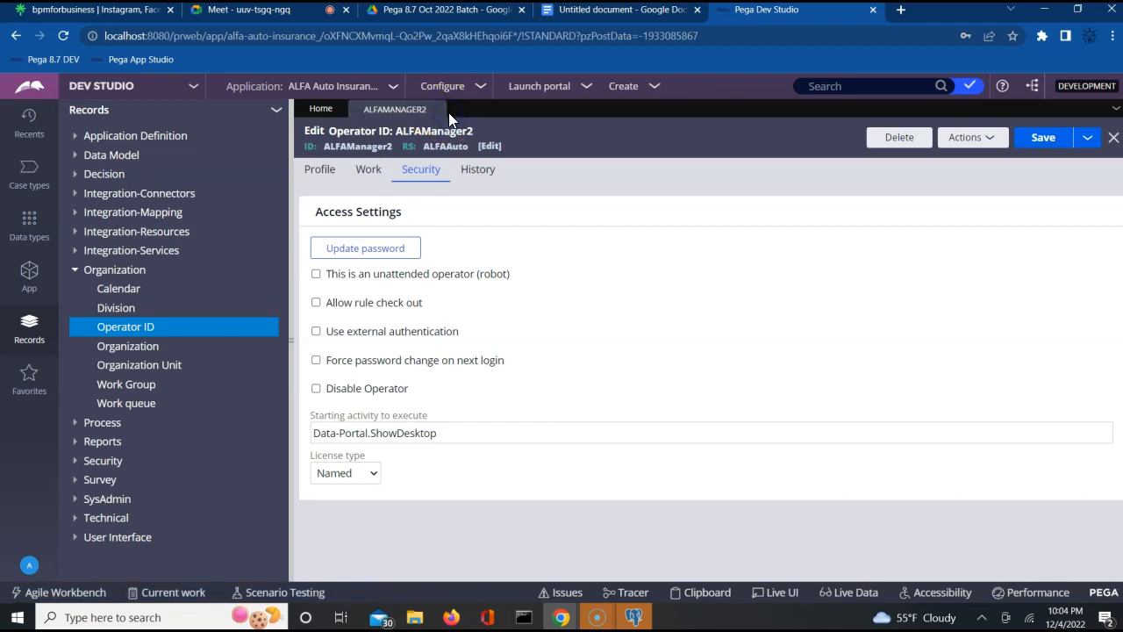
pyautogui.click(436, 111)
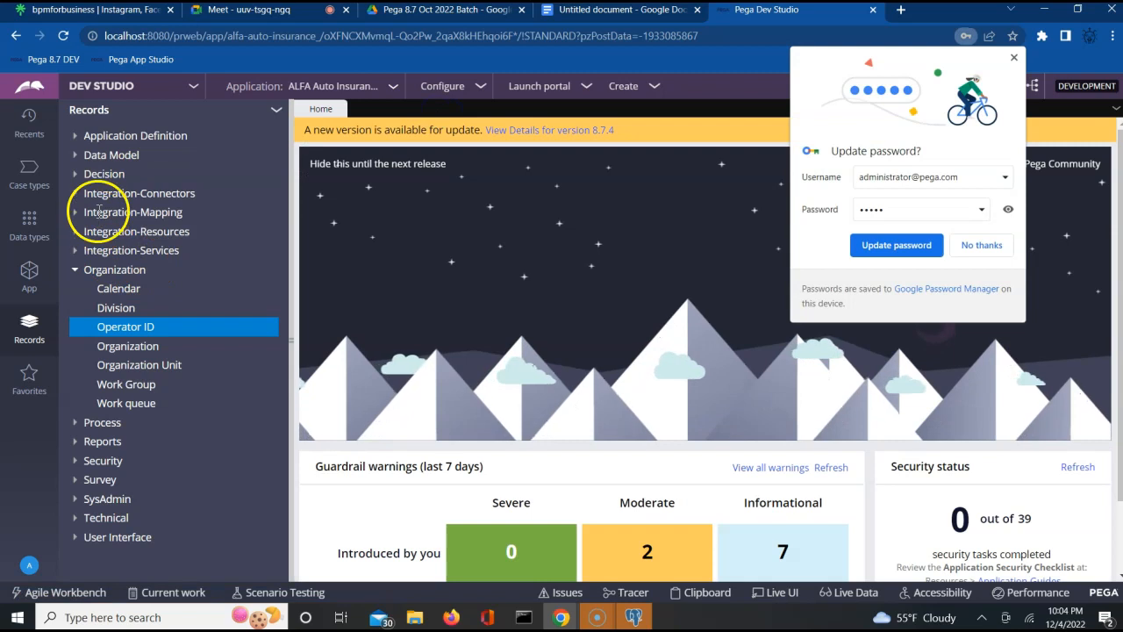
# - Open CustomerFlow from the Recents list
pyautogui.click(33, 138)
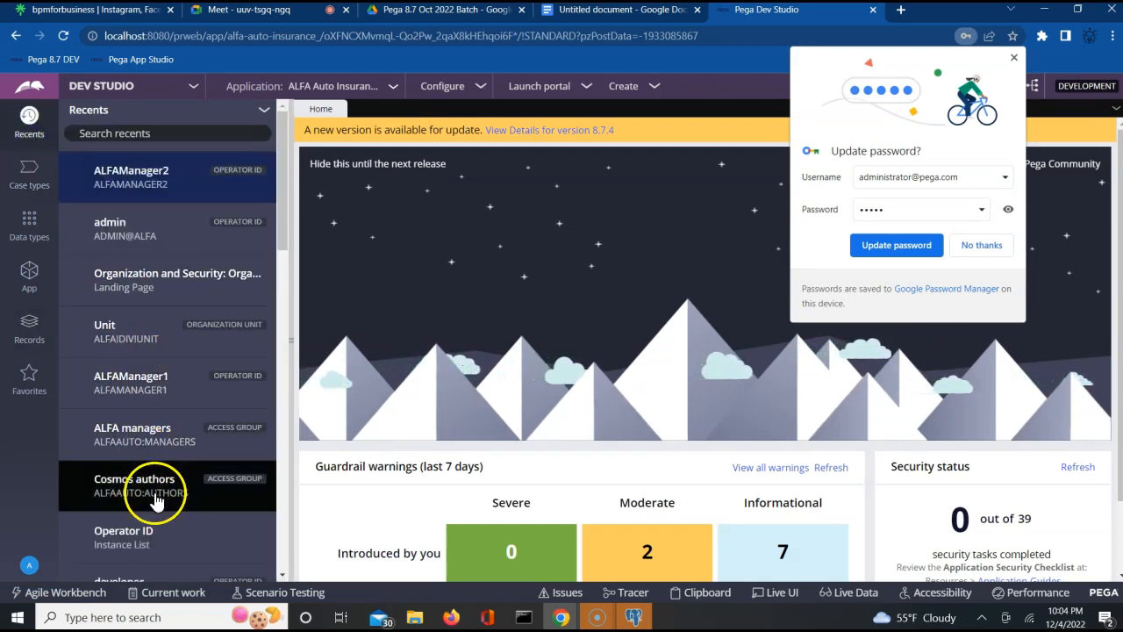
pyautogui.scroll(-5, 283, 574)
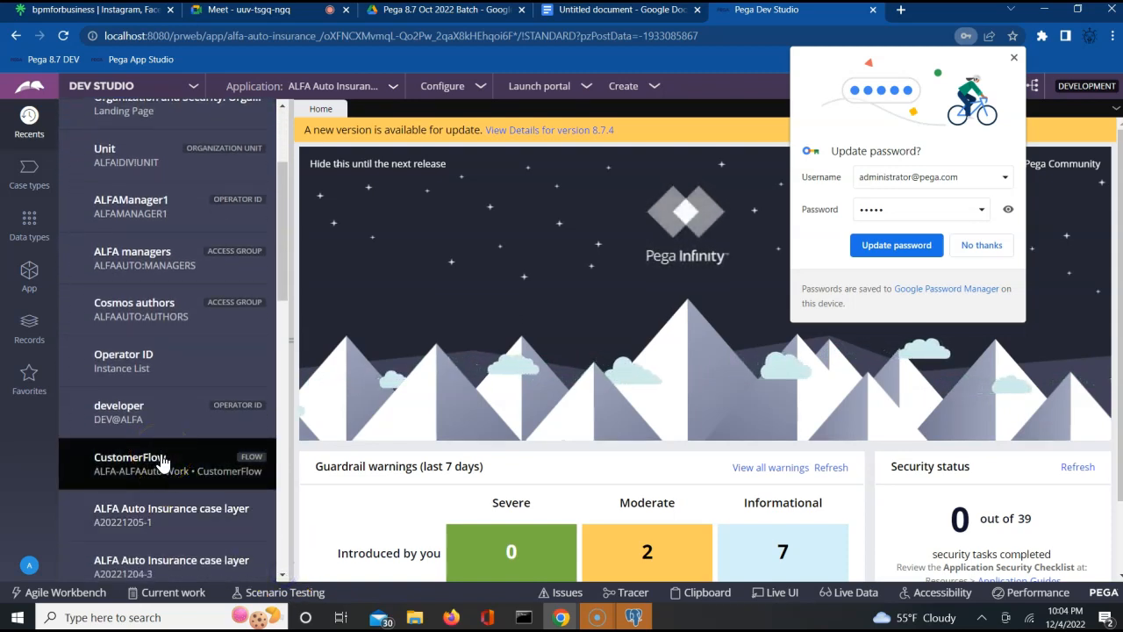
pyautogui.click(151, 472)
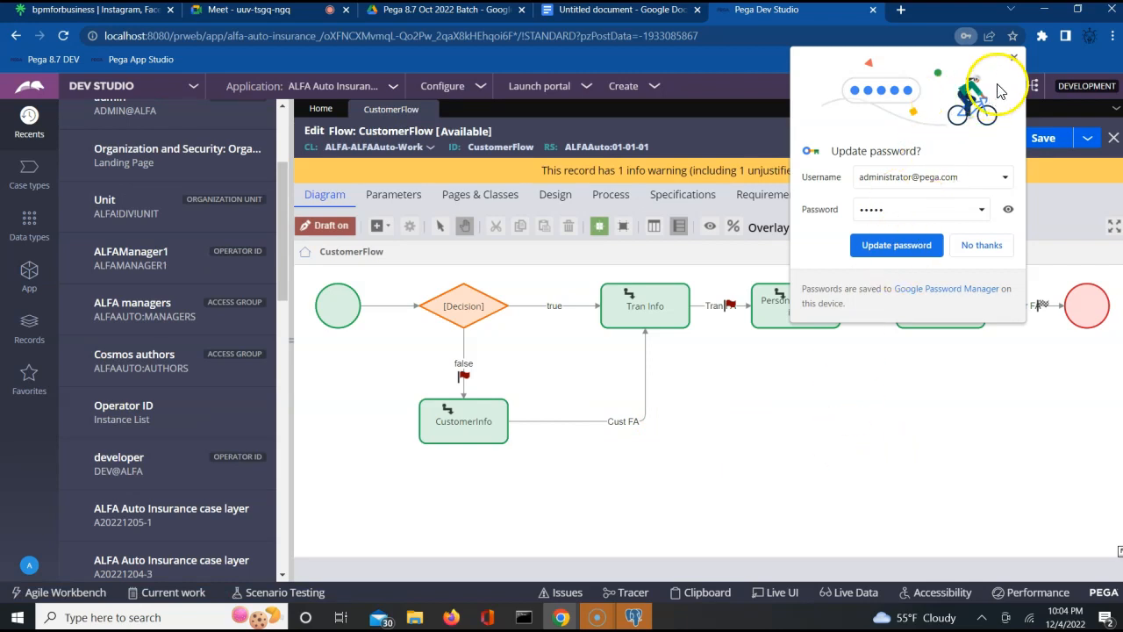
# - Dismiss the save-password prompt and select each CustomerFlow assignment from CustomerInfo to Addr Info
pyautogui.click(1015, 56)
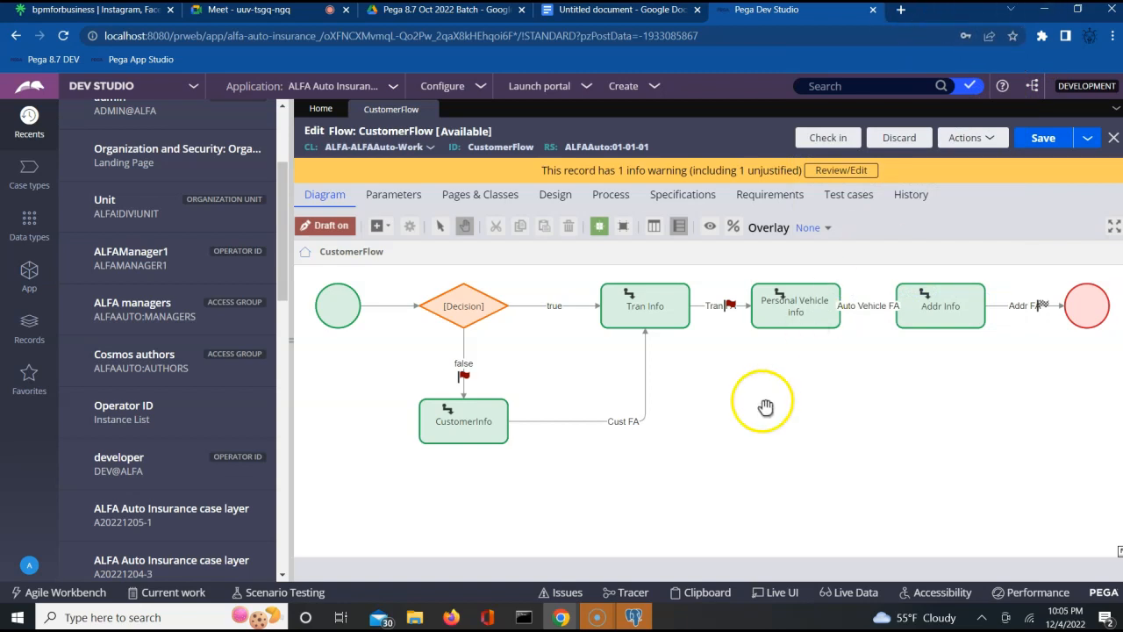
pyautogui.click(660, 314)
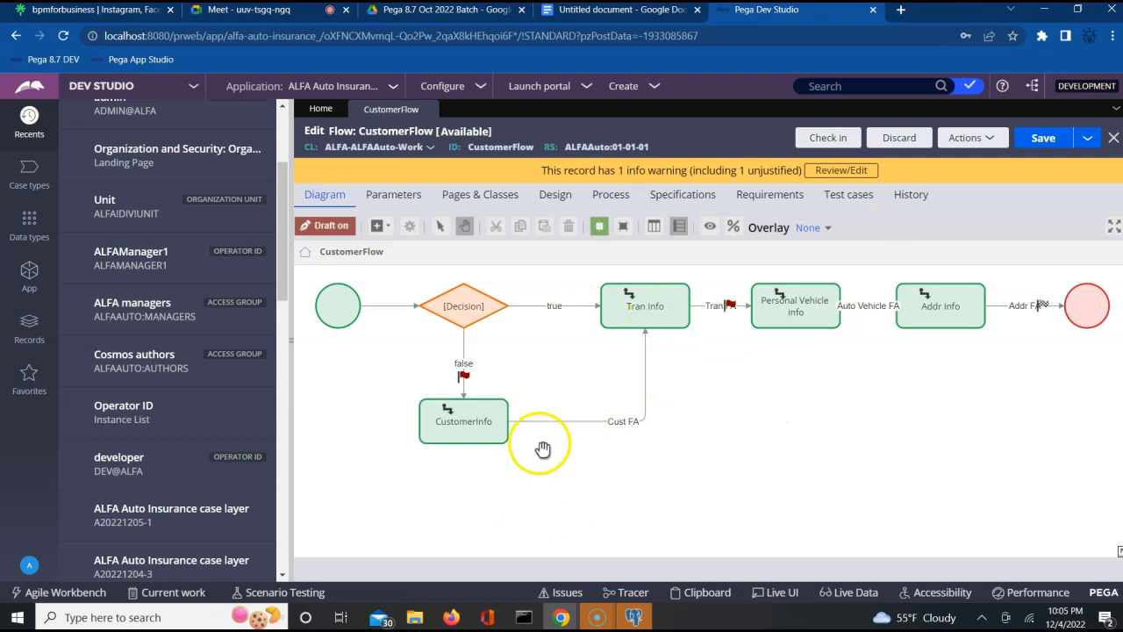
pyautogui.click(425, 442)
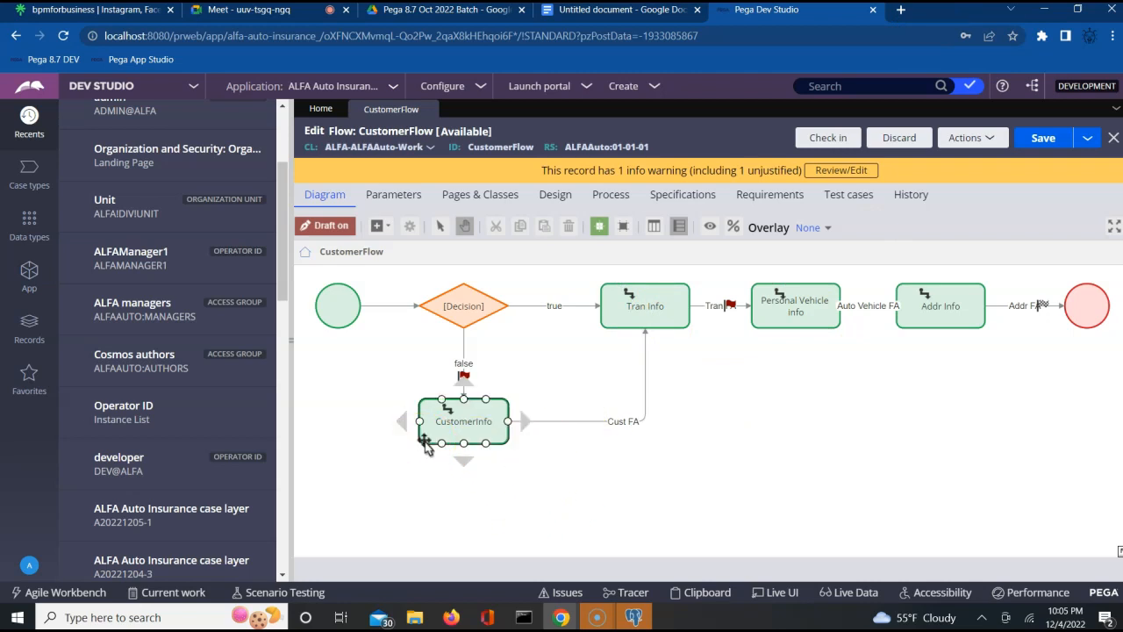
pyautogui.click(683, 364)
pyautogui.click(717, 422)
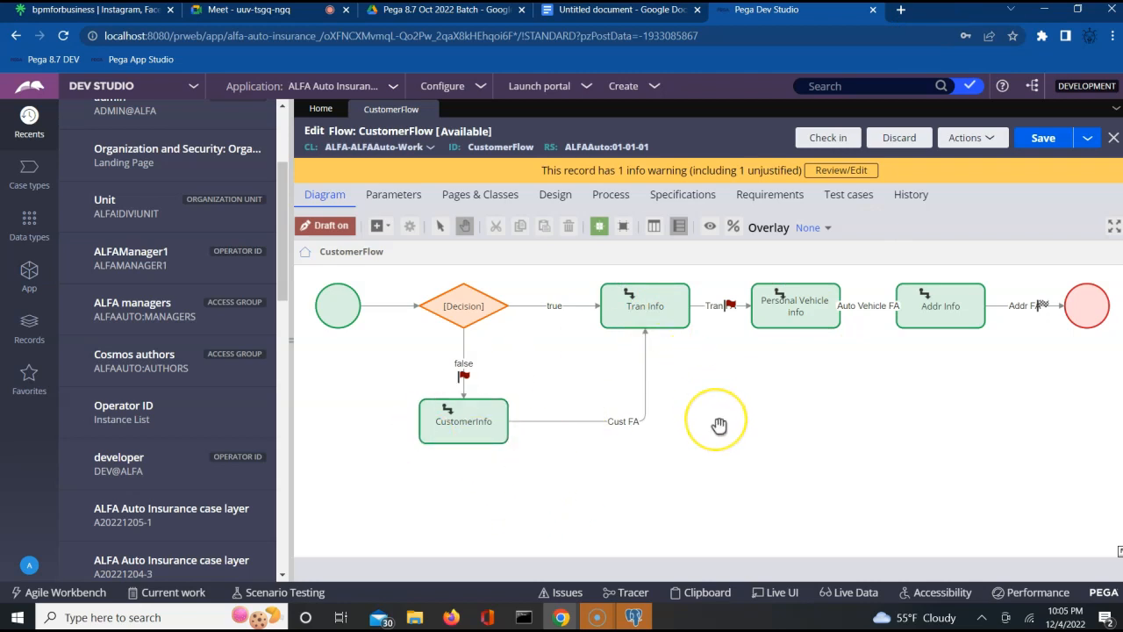
pyautogui.click(483, 435)
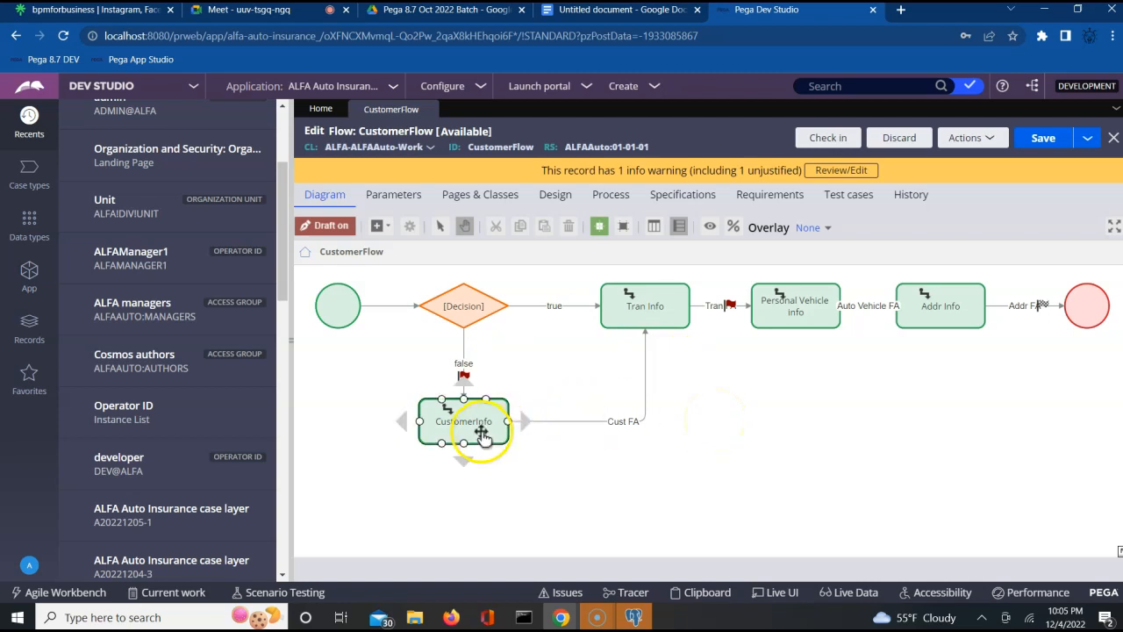
pyautogui.click(658, 324)
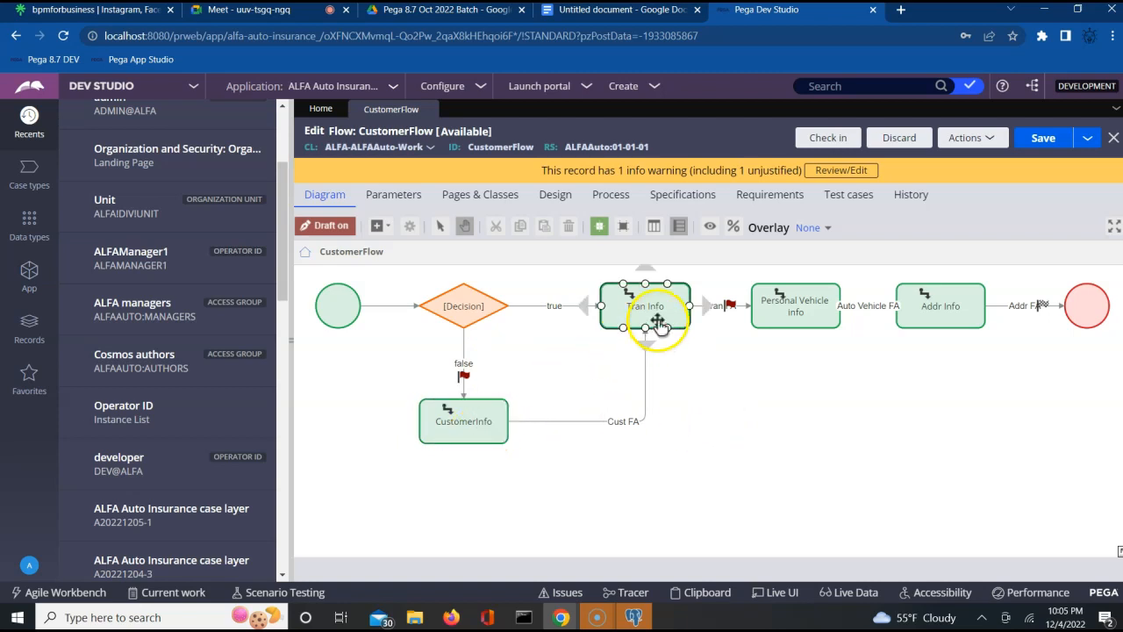
pyautogui.click(795, 305)
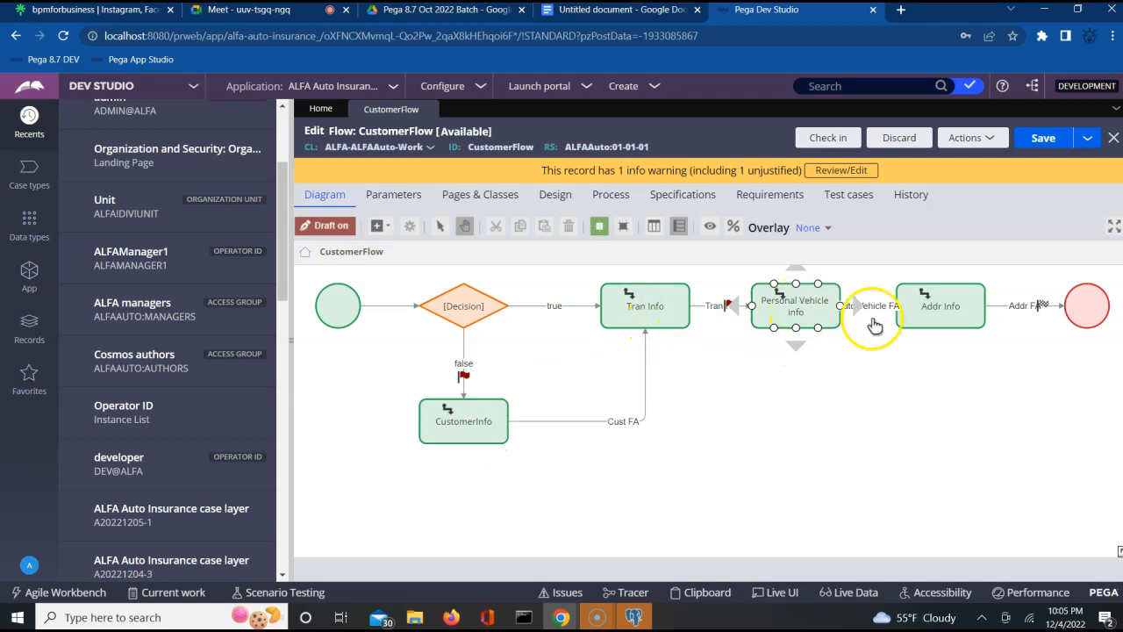
pyautogui.click(955, 304)
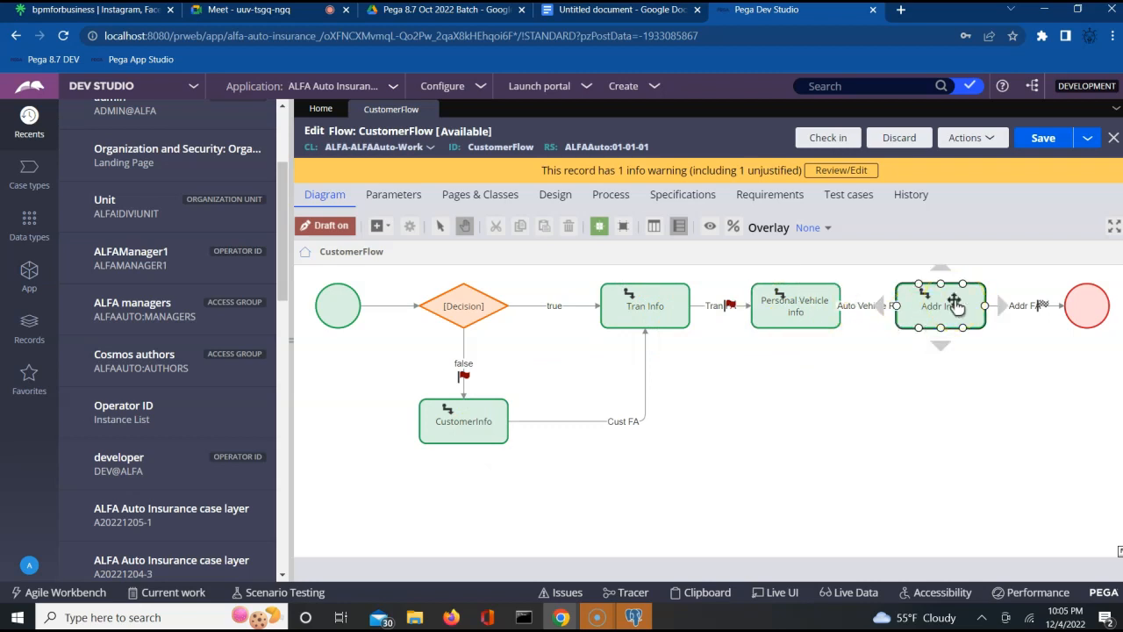
# - Select the Tran Info, Personal Vehicle info, Addr Info and CustomerInfo assignments again
pyautogui.click(649, 307)
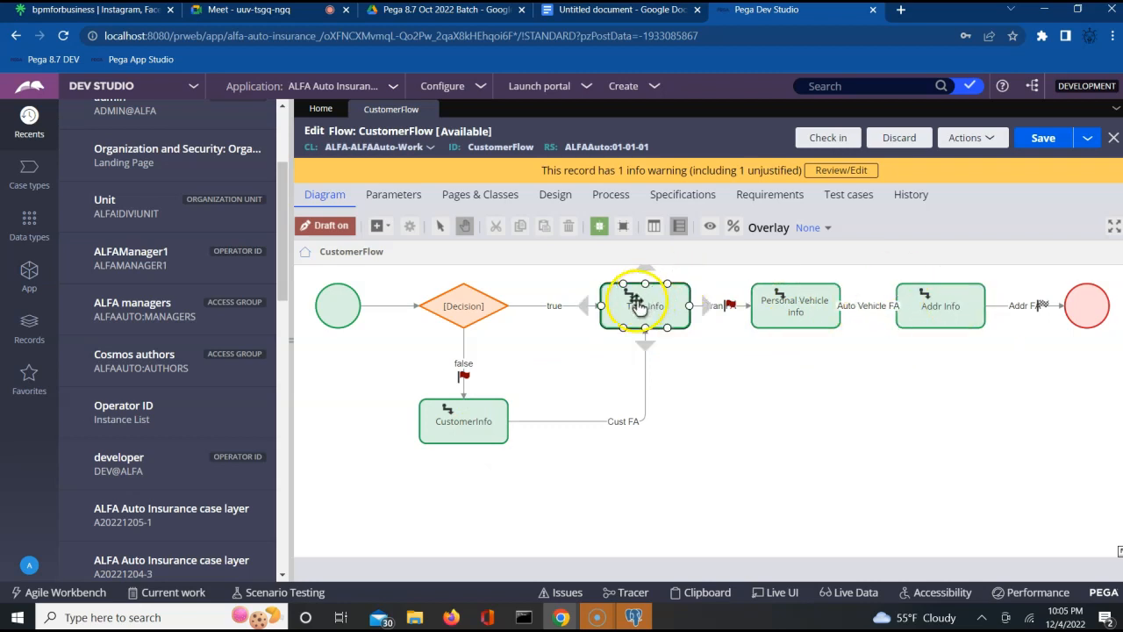
pyautogui.click(803, 319)
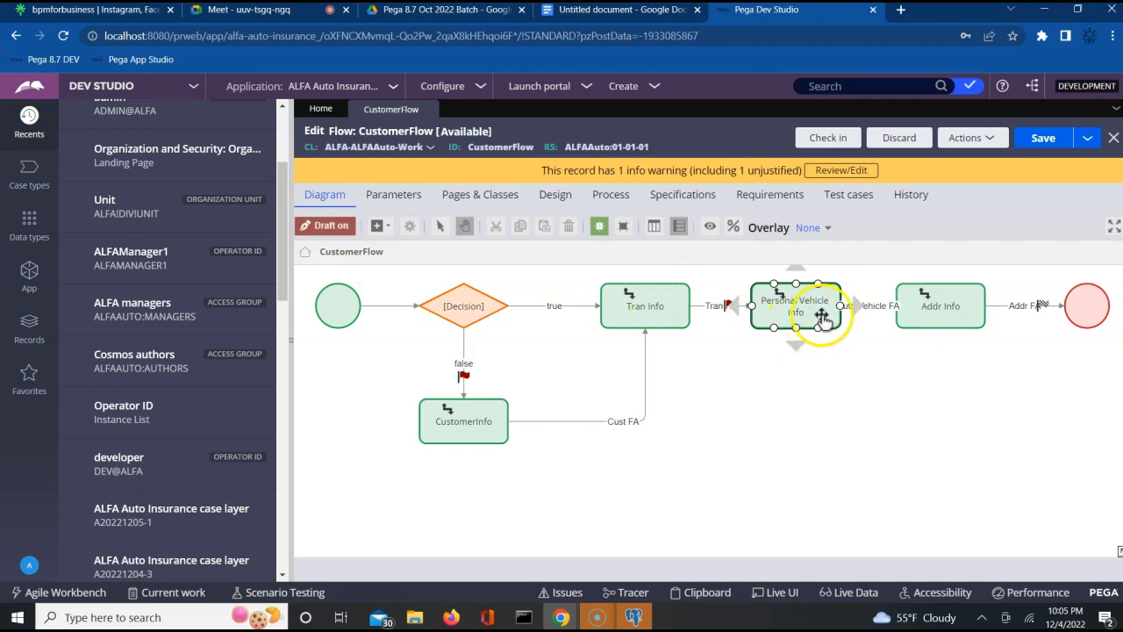
pyautogui.click(931, 313)
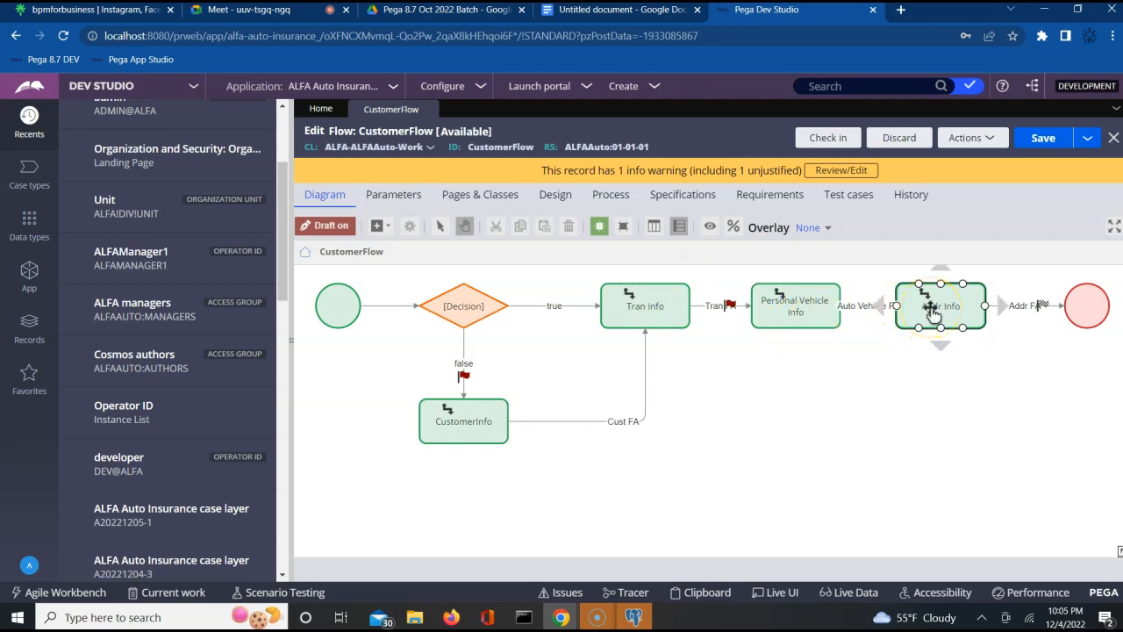
pyautogui.click(825, 381)
pyautogui.click(643, 322)
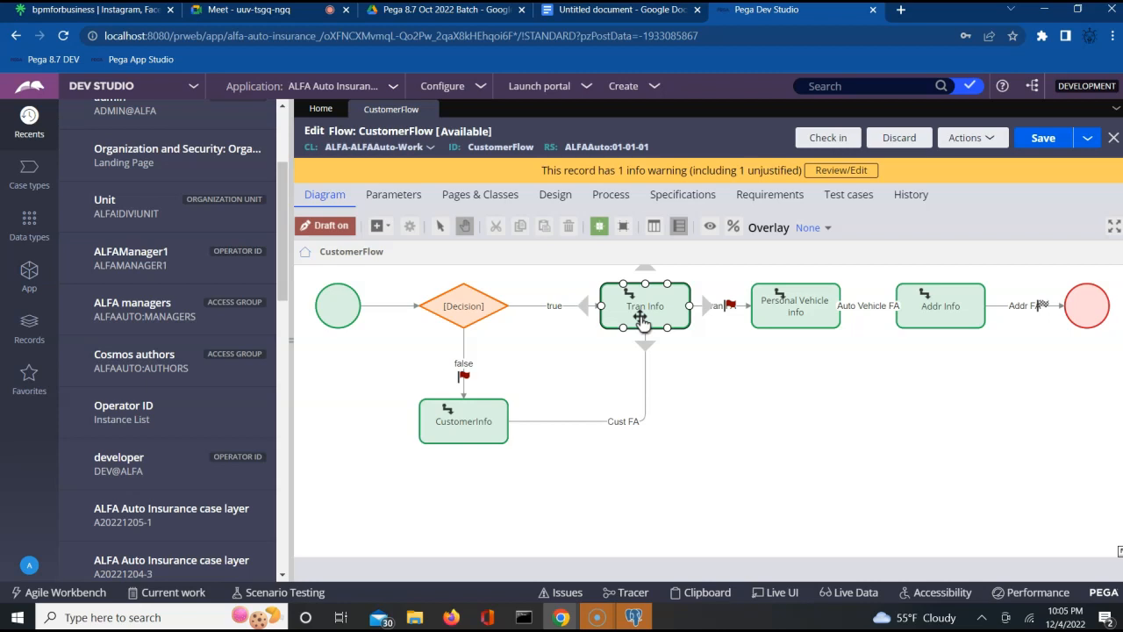
pyautogui.click(364, 350)
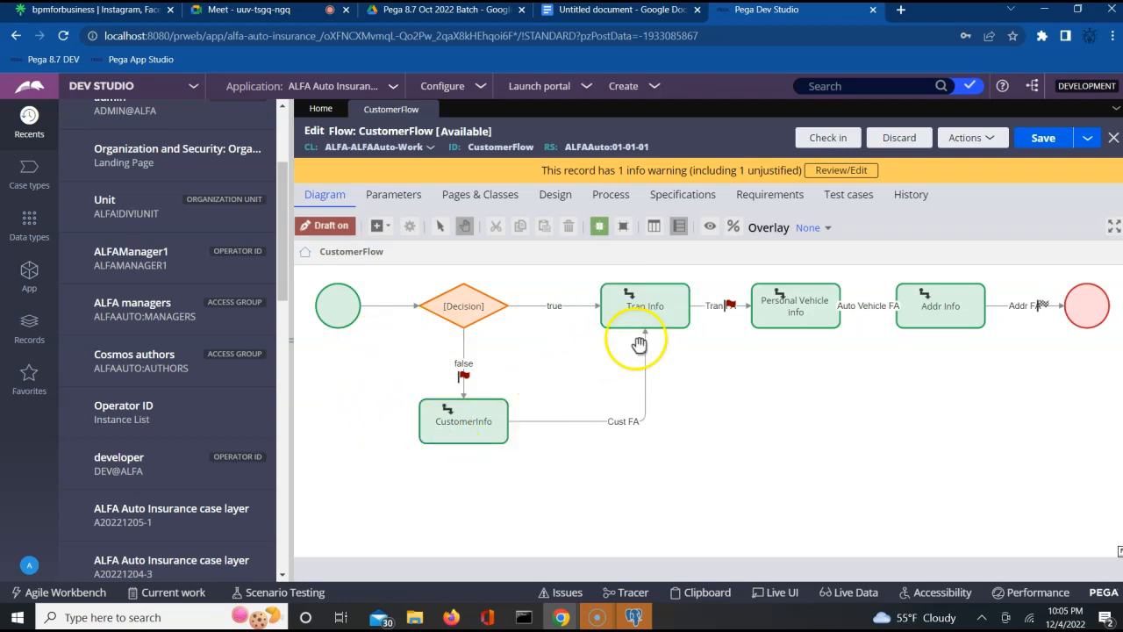
pyautogui.click(922, 318)
pyautogui.click(465, 427)
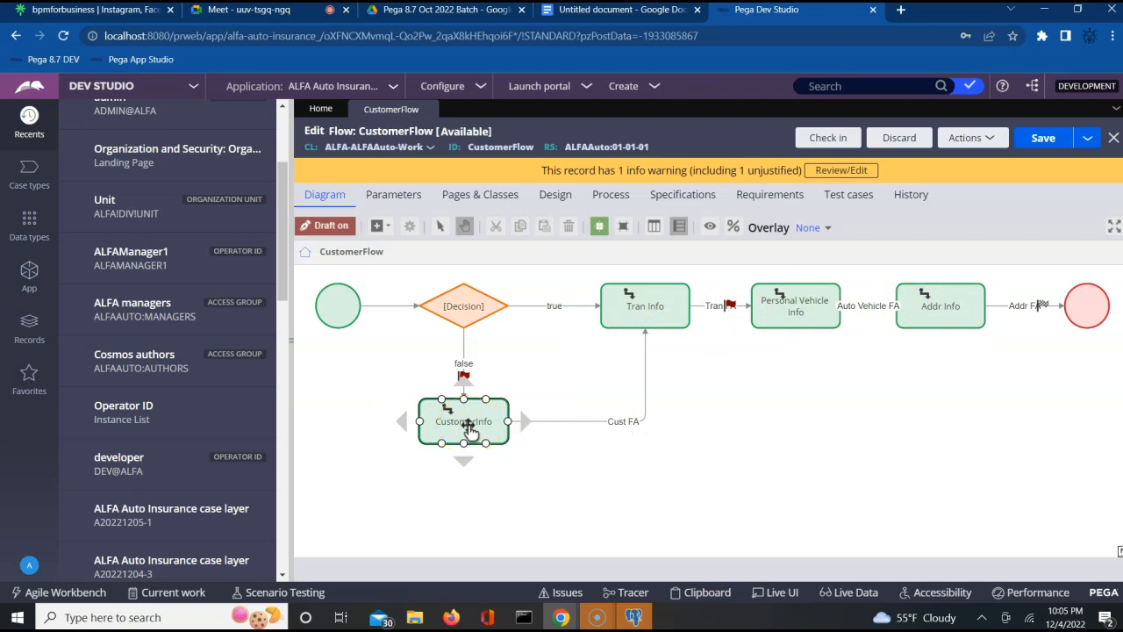
# - Revisit the assignments and open Tran Info's properties, showing Route to: Current operator
pyautogui.click(661, 323)
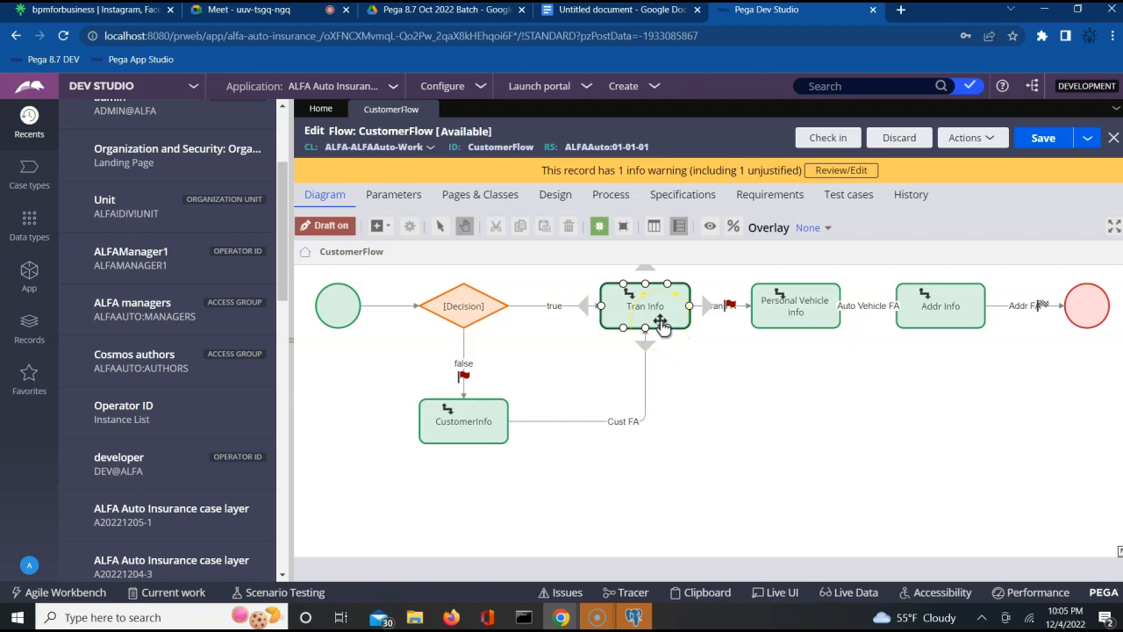
pyautogui.click(657, 310)
pyautogui.click(786, 307)
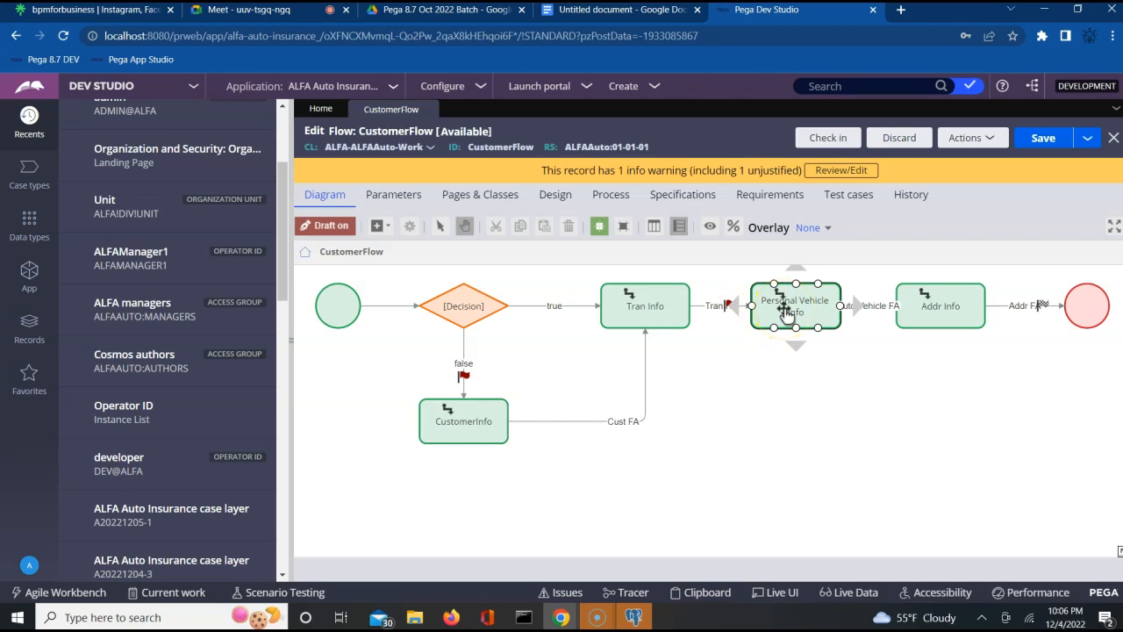
pyautogui.click(932, 311)
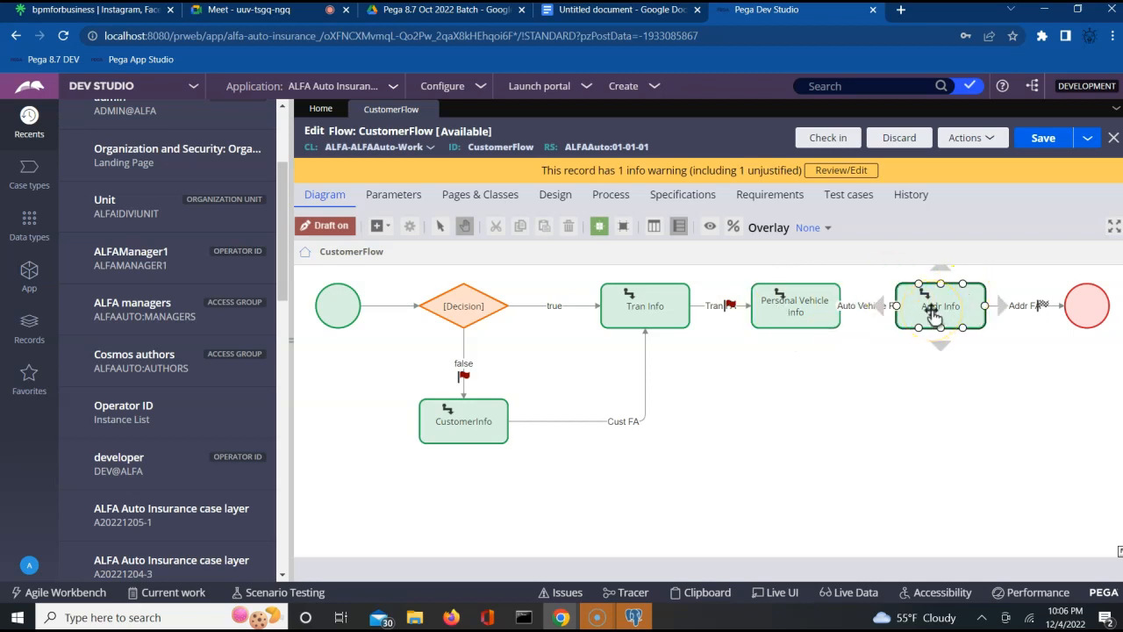
pyautogui.click(951, 319)
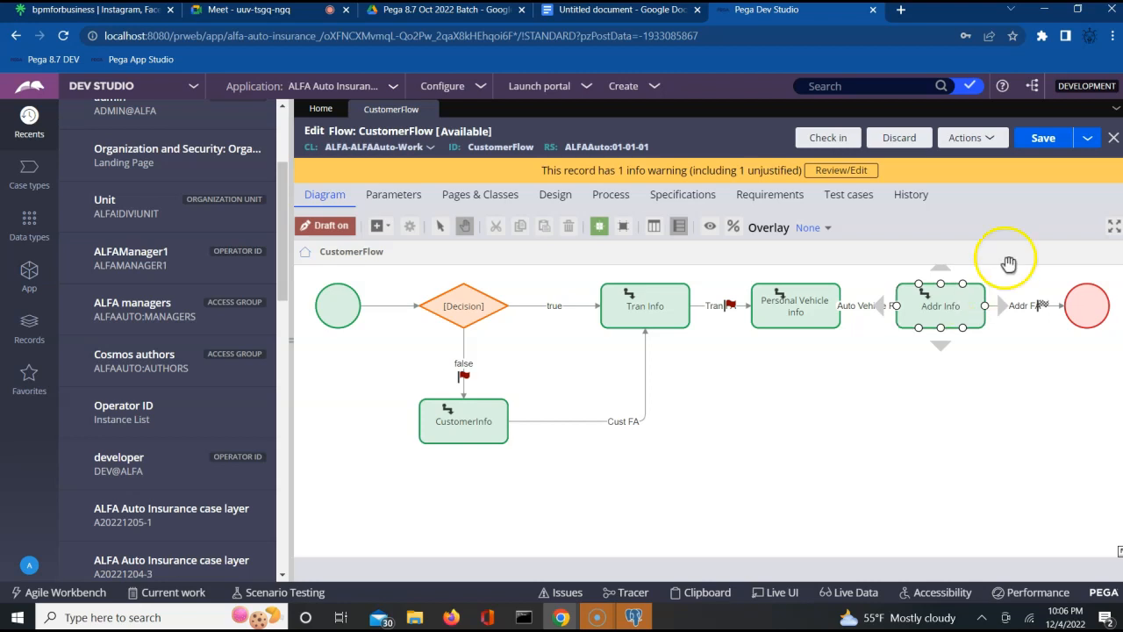
pyautogui.click(649, 312)
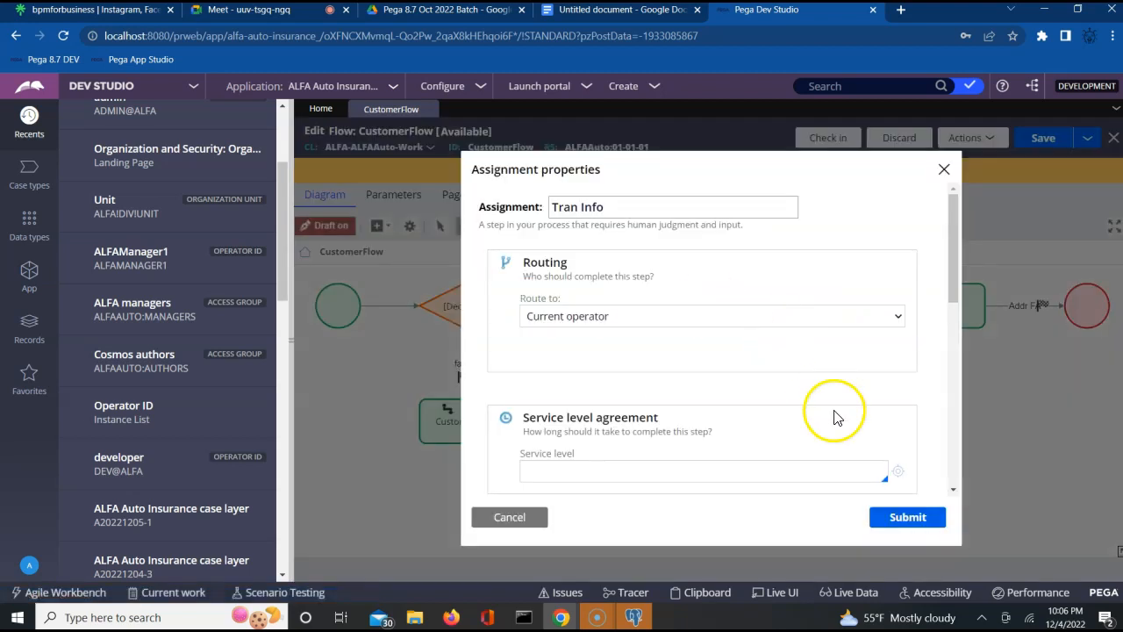
# - Review Tran Info's Routing (Route to: Current operator), submit the dialog, and reselect Tran Info
pyautogui.doubleClick(529, 266)
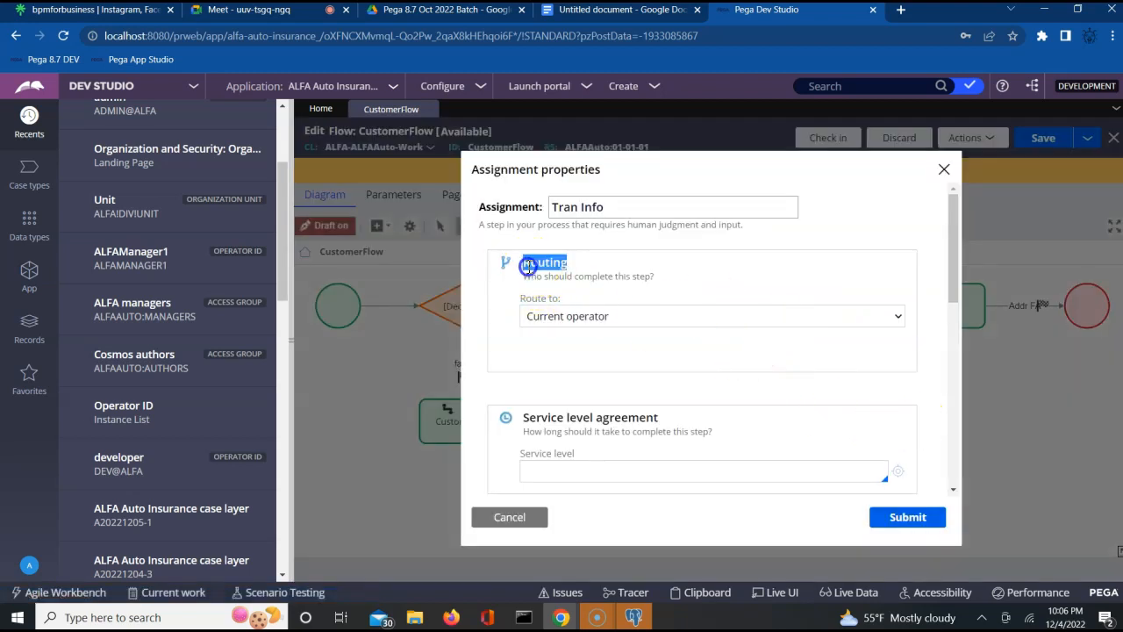
pyautogui.click(632, 277)
pyautogui.tripleClick(632, 277)
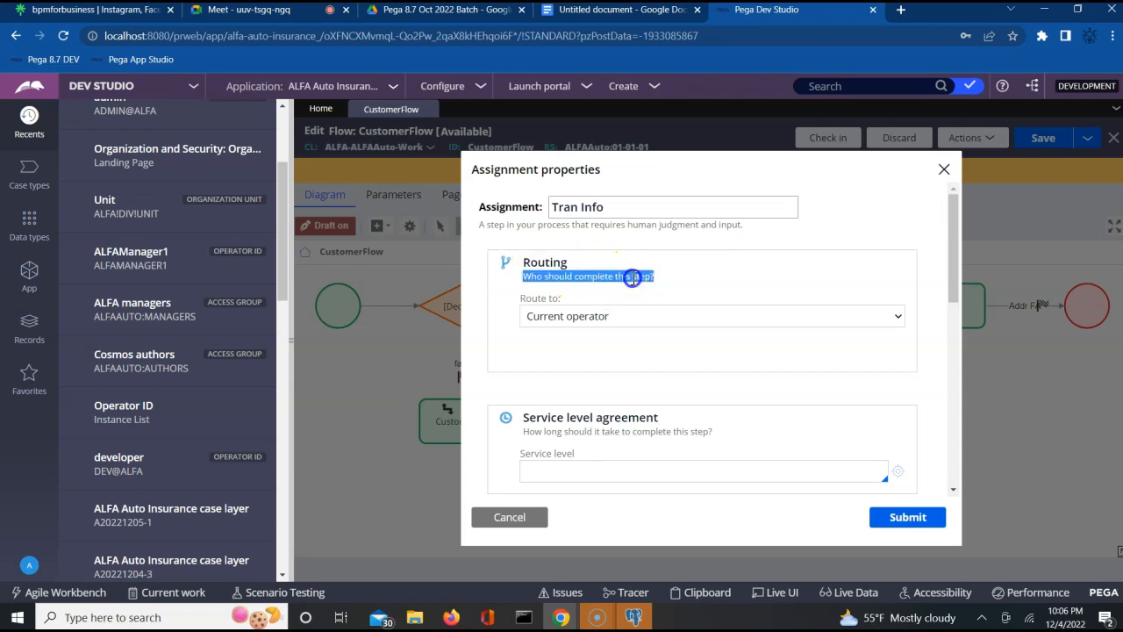
pyautogui.click(628, 317)
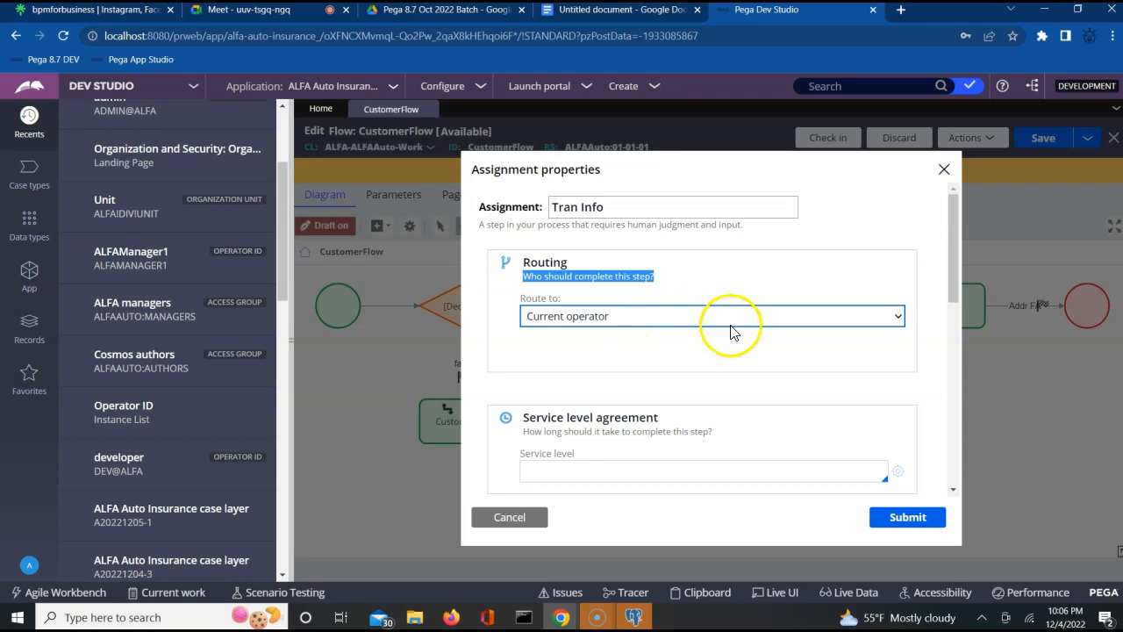
pyautogui.click(944, 170)
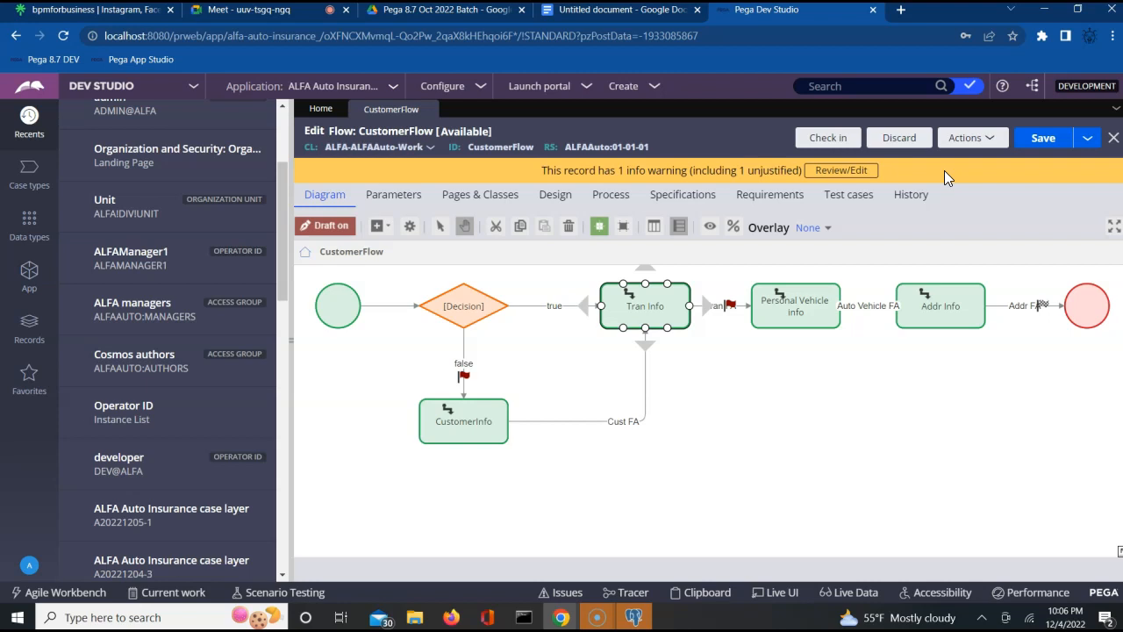
pyautogui.click(621, 302)
pyautogui.click(628, 304)
pyautogui.click(778, 300)
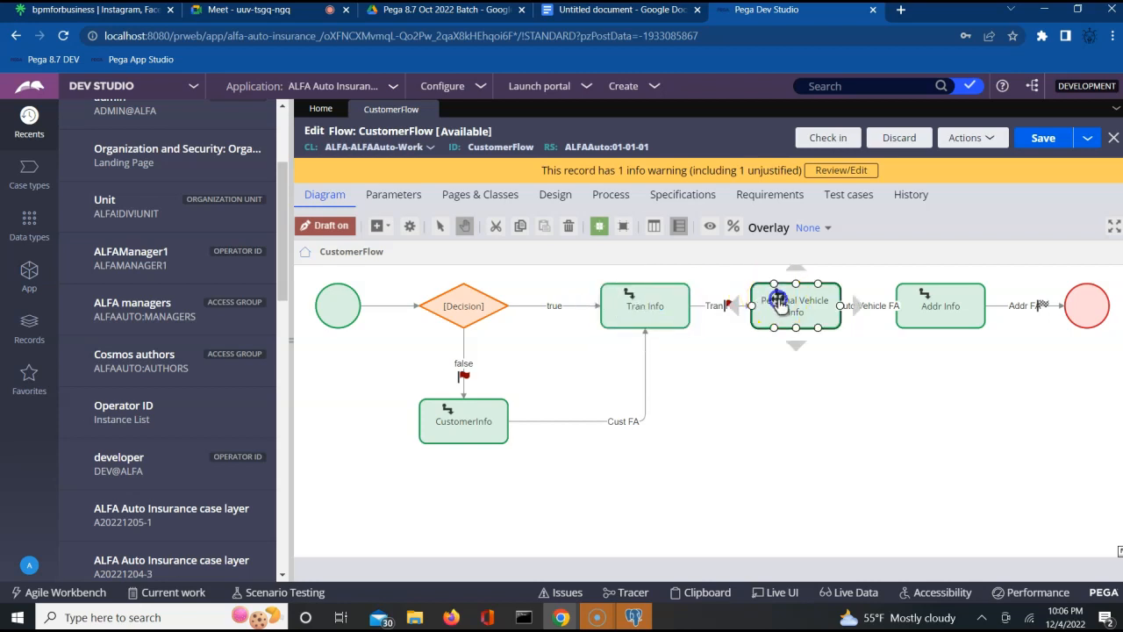
pyautogui.doubleClick(782, 305)
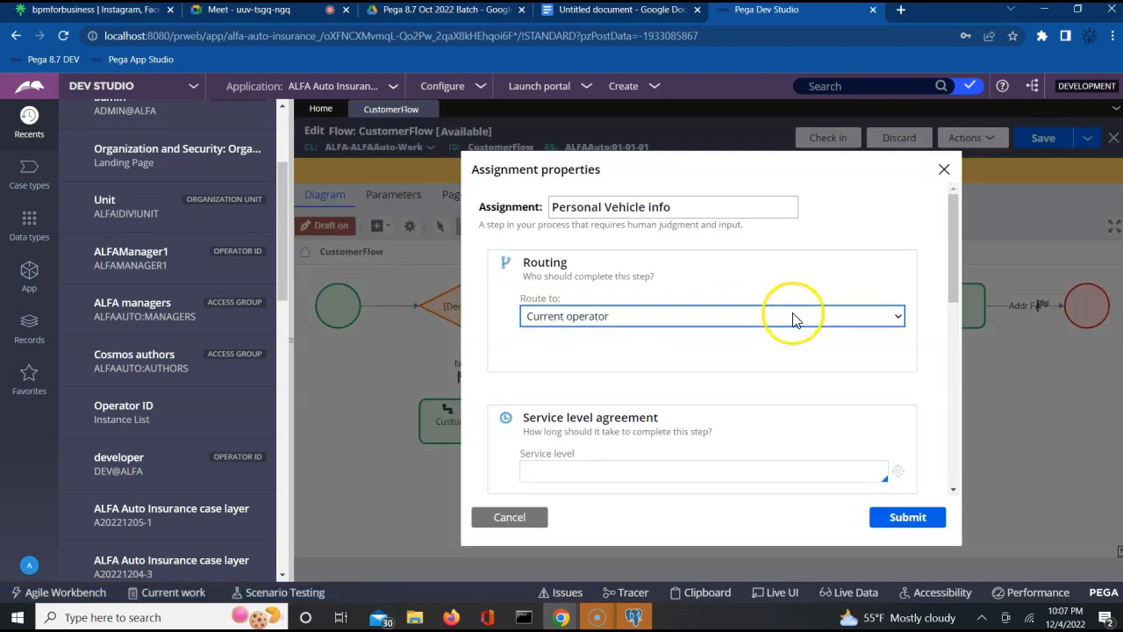
pyautogui.click(794, 317)
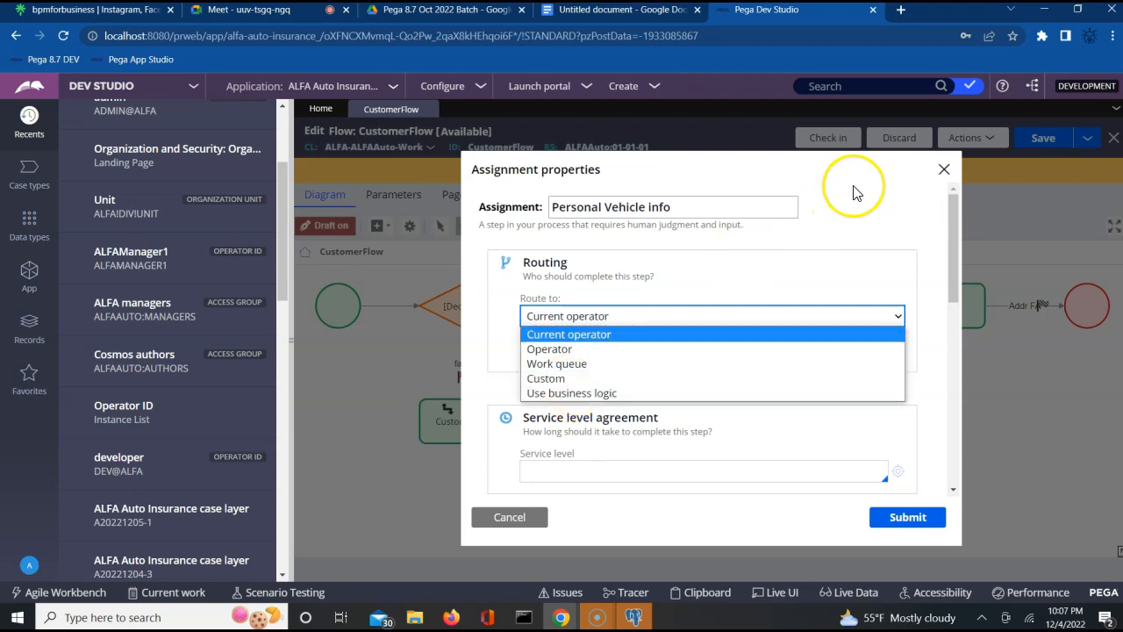
pyautogui.click(943, 169)
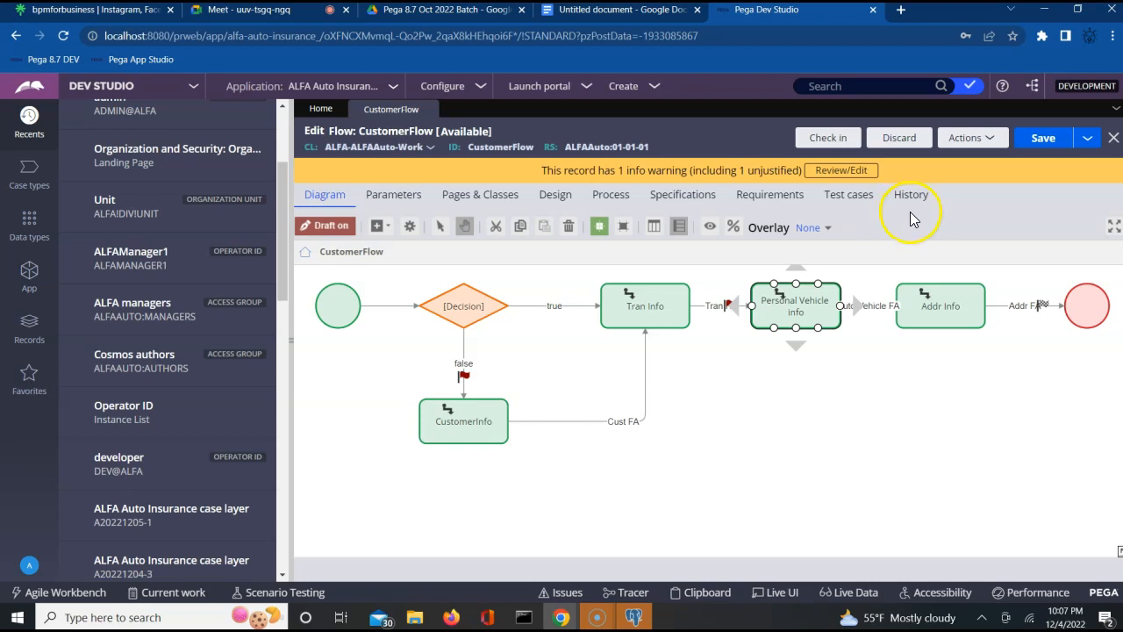
pyautogui.click(697, 378)
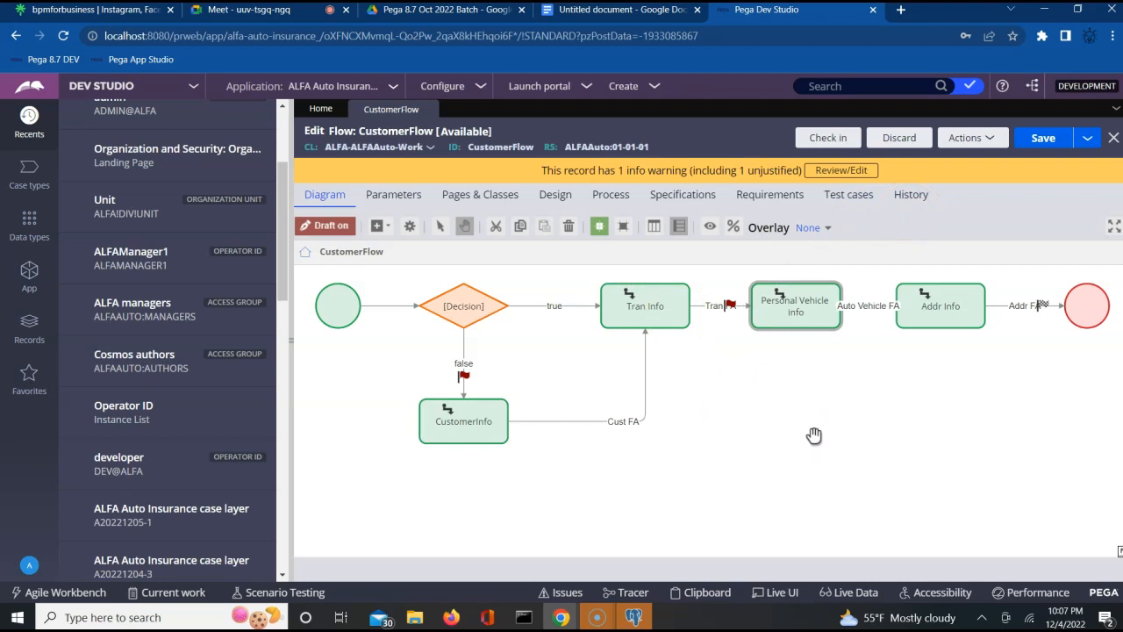
pyautogui.click(662, 302)
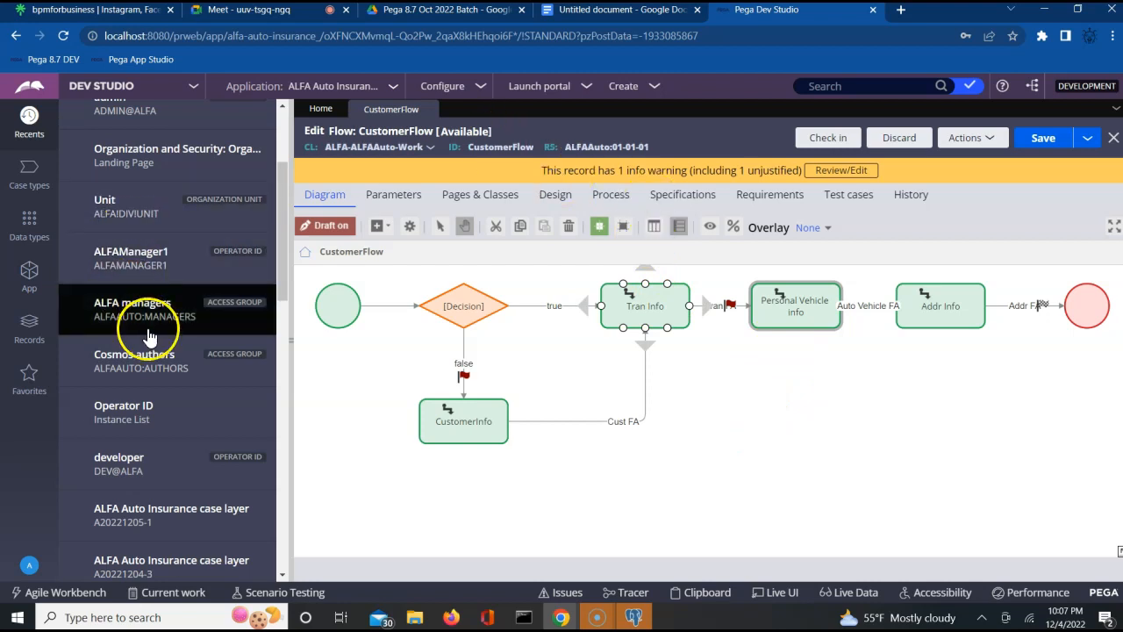
pyautogui.click(869, 371)
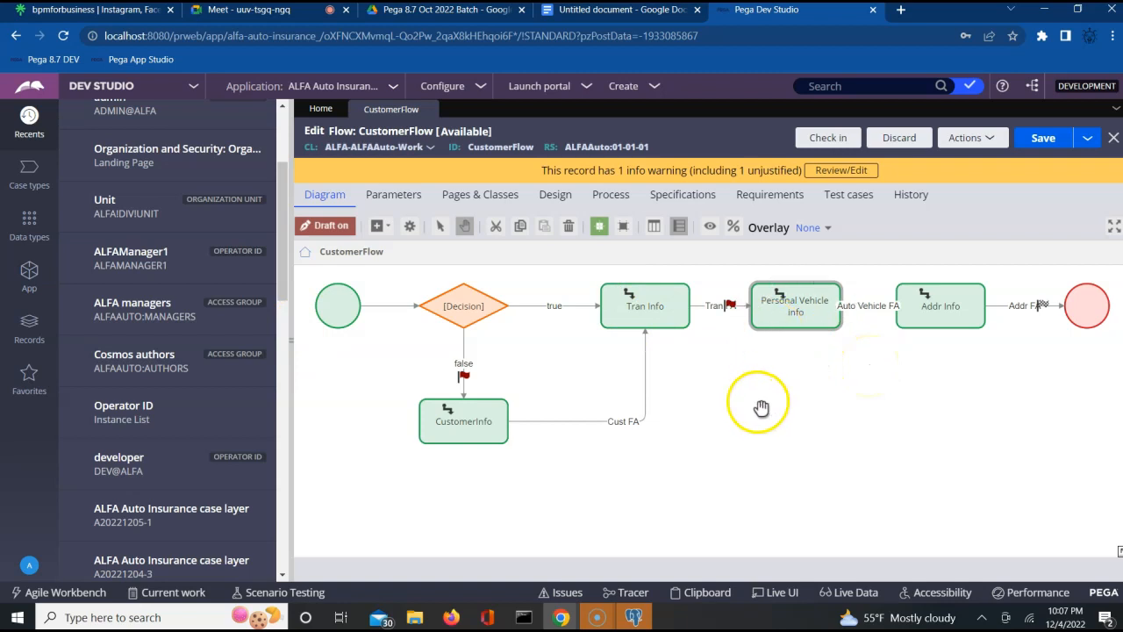
pyautogui.click(795, 323)
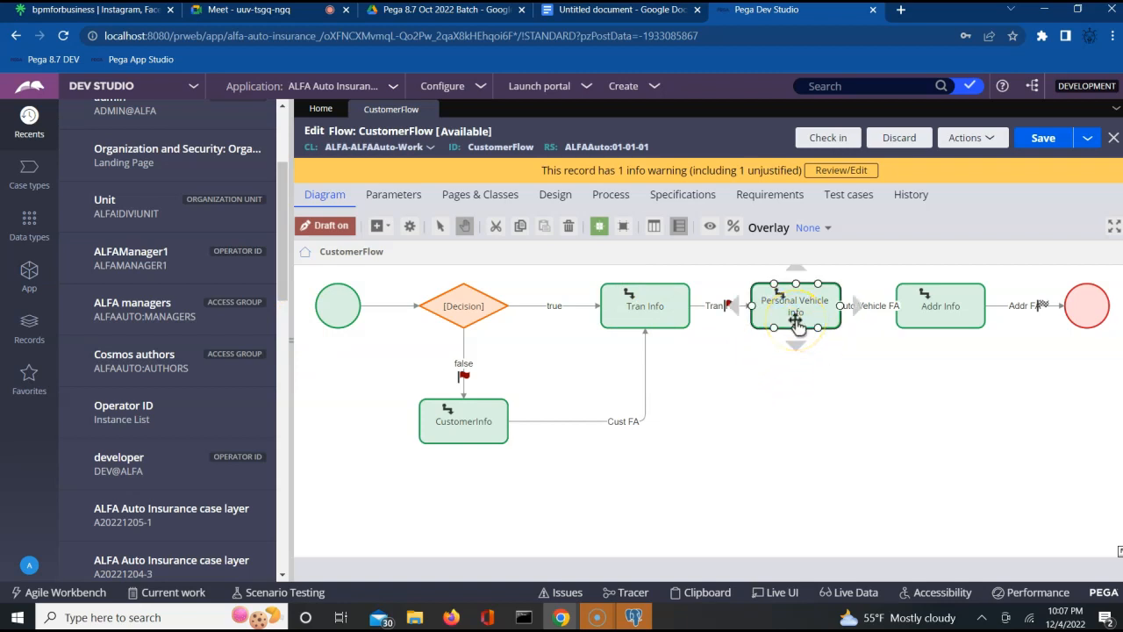
pyautogui.click(872, 343)
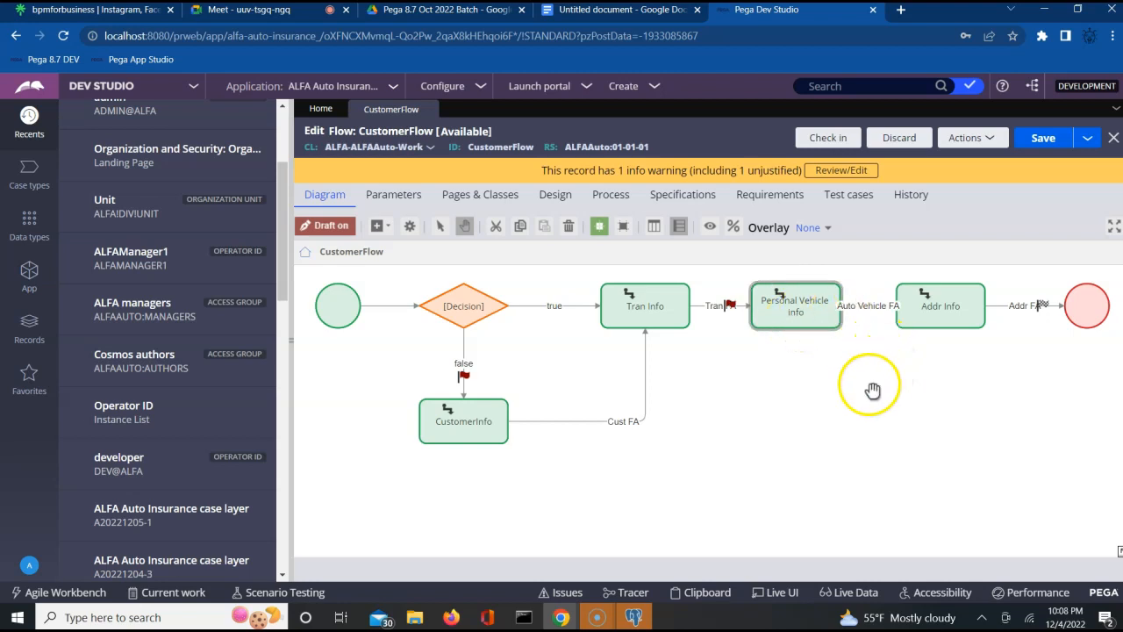
pyautogui.click(794, 318)
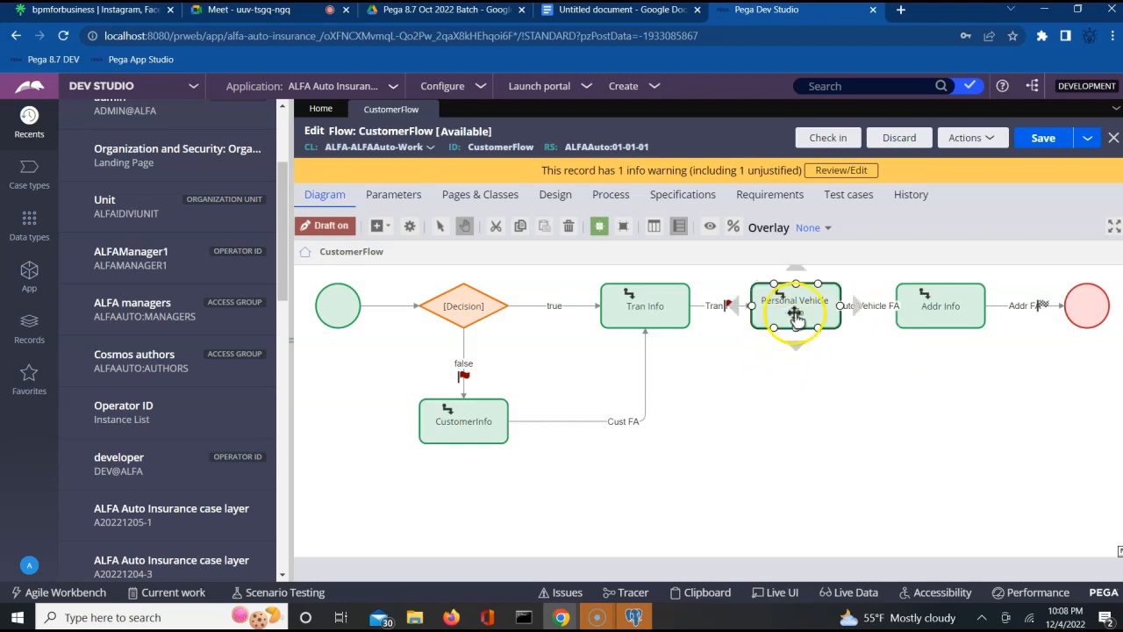
pyautogui.click(858, 320)
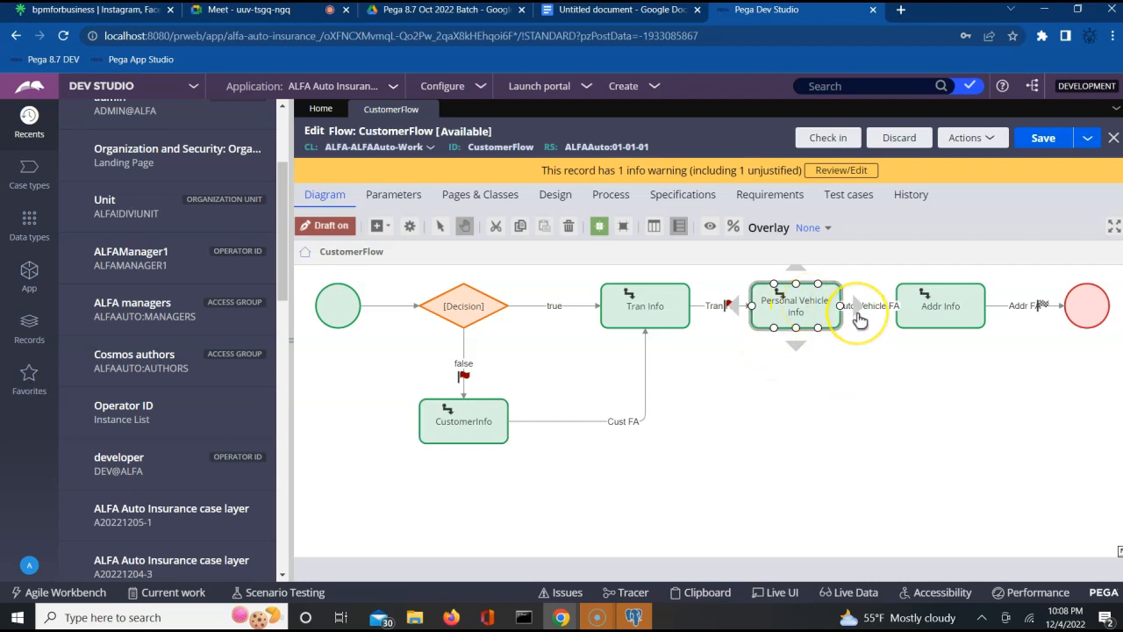
pyautogui.click(869, 313)
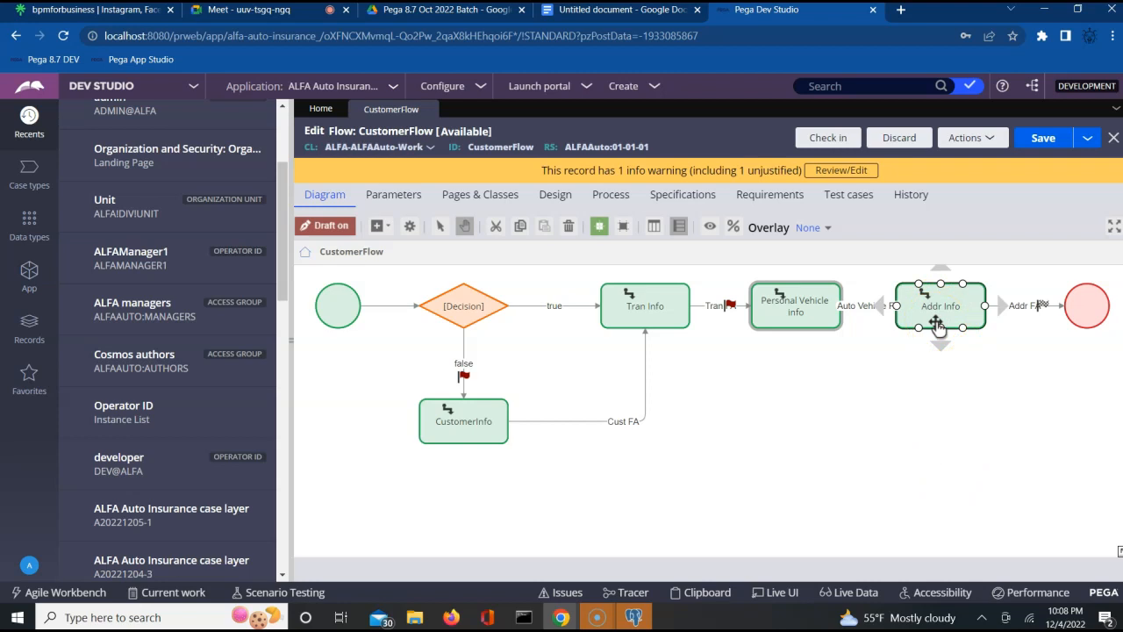
pyautogui.click(794, 303)
pyautogui.click(795, 310)
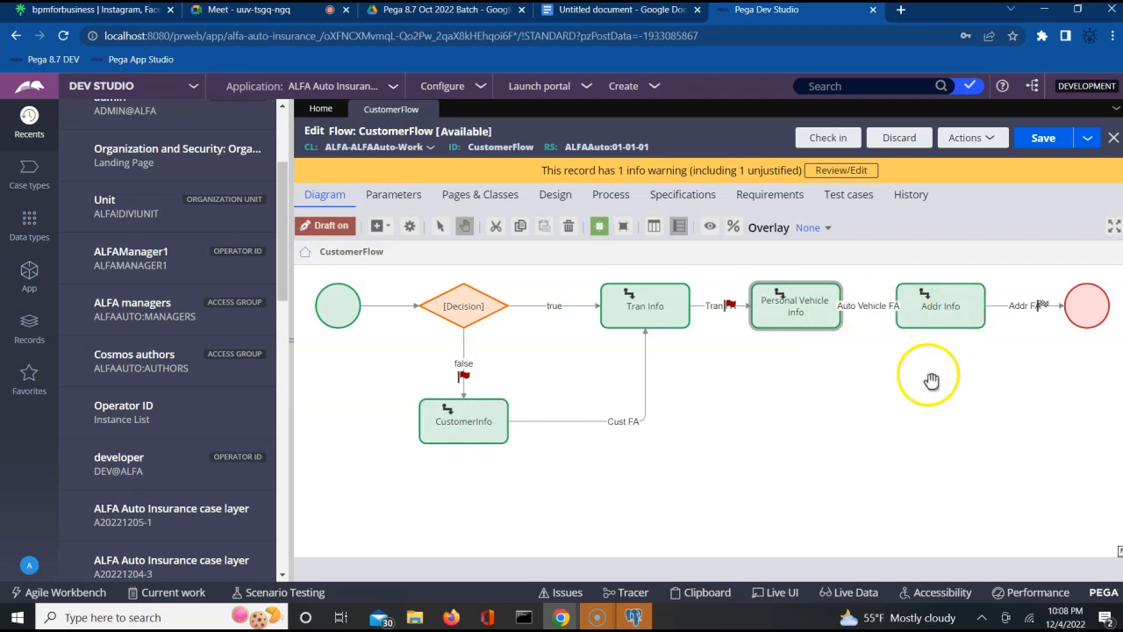
pyautogui.click(829, 314)
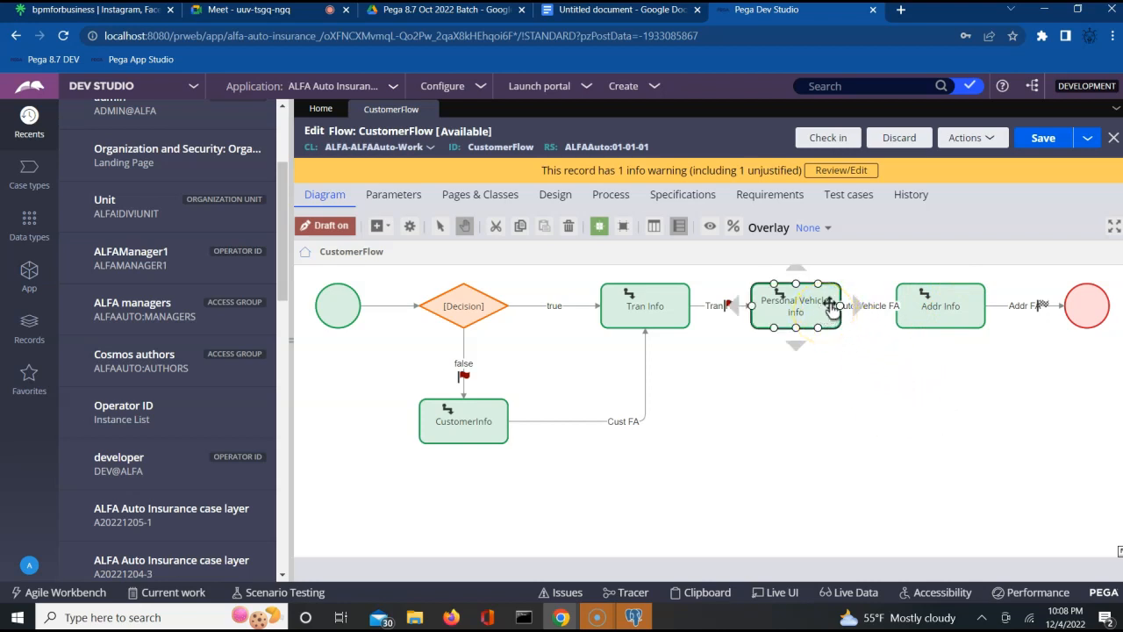
pyautogui.click(829, 418)
pyautogui.click(949, 303)
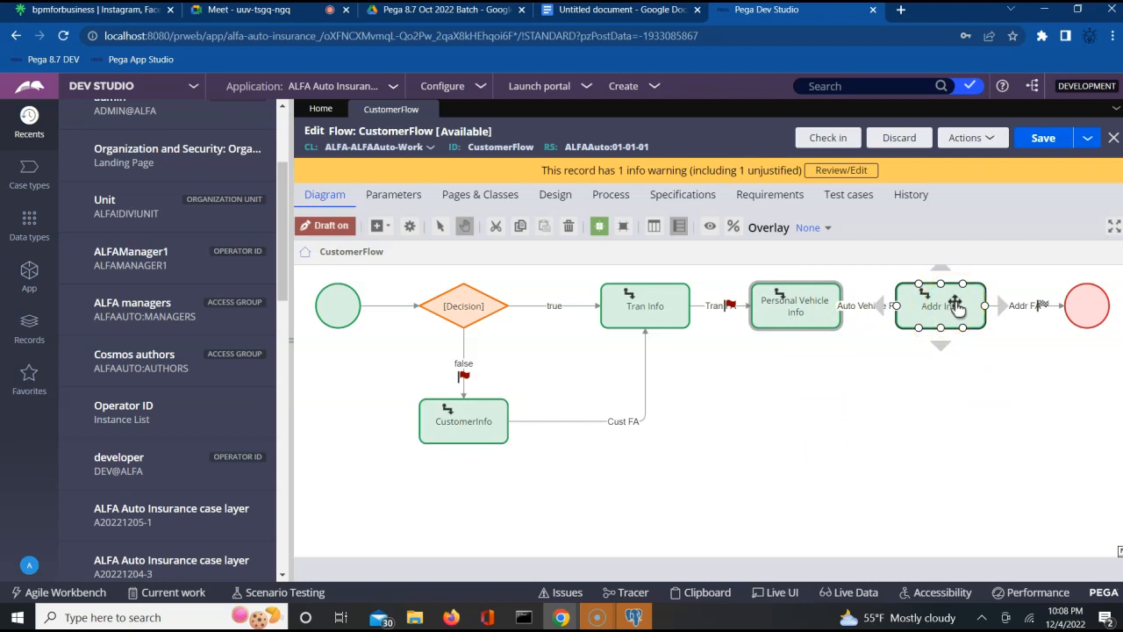
pyautogui.click(822, 303)
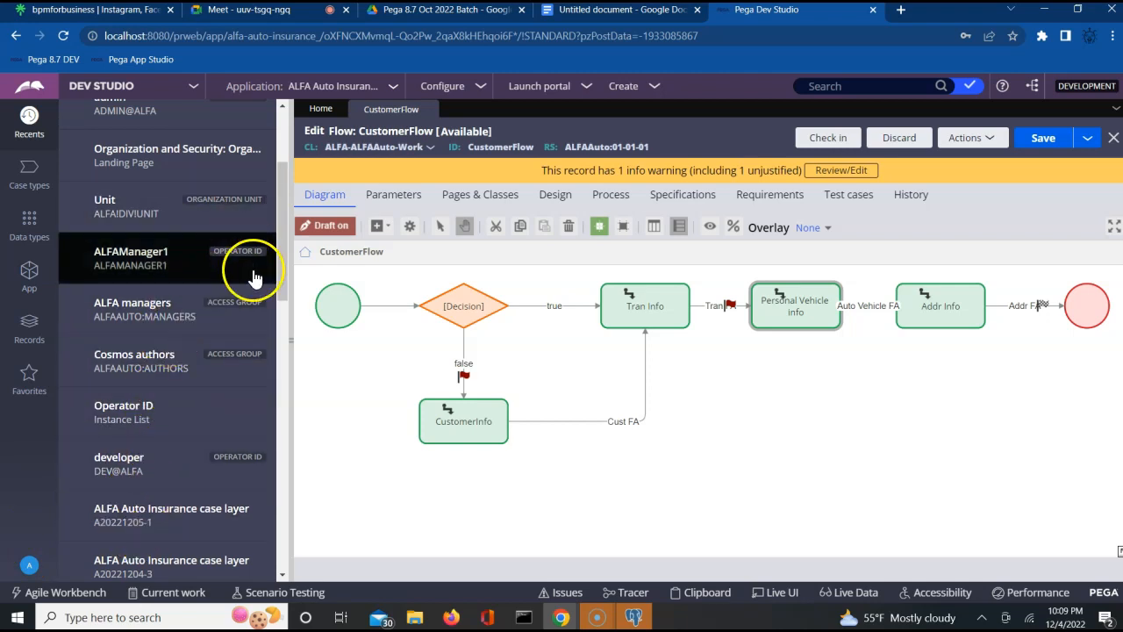
pyautogui.doubleClick(142, 111)
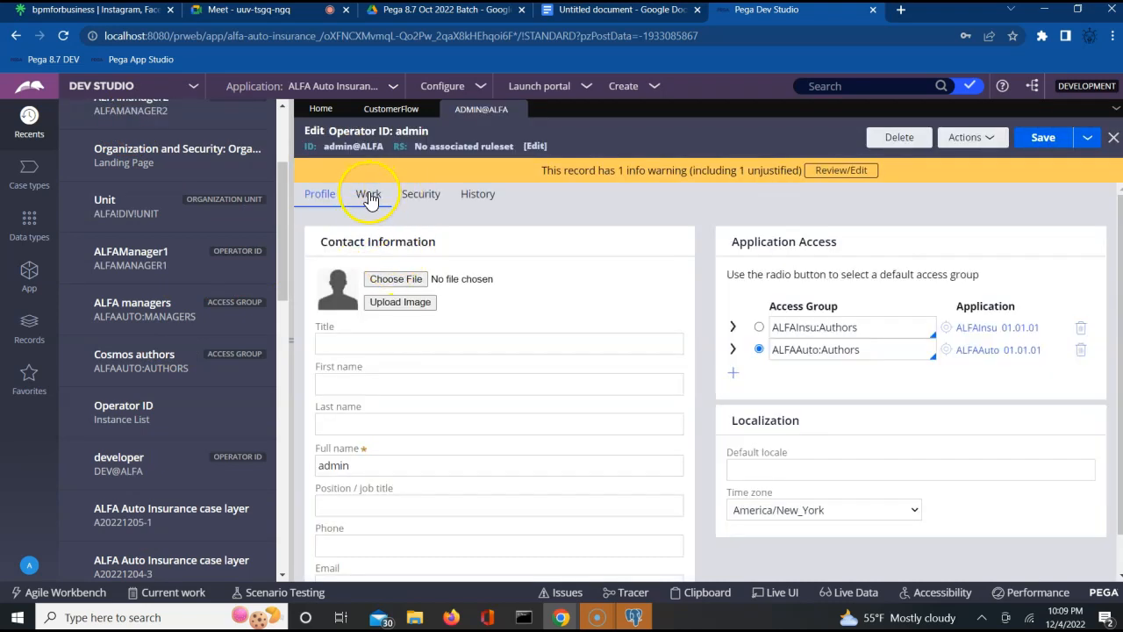
# - Save the admin operator's Work settings reporting to ALFAManager1, close it, and open Data types
pyautogui.click(369, 194)
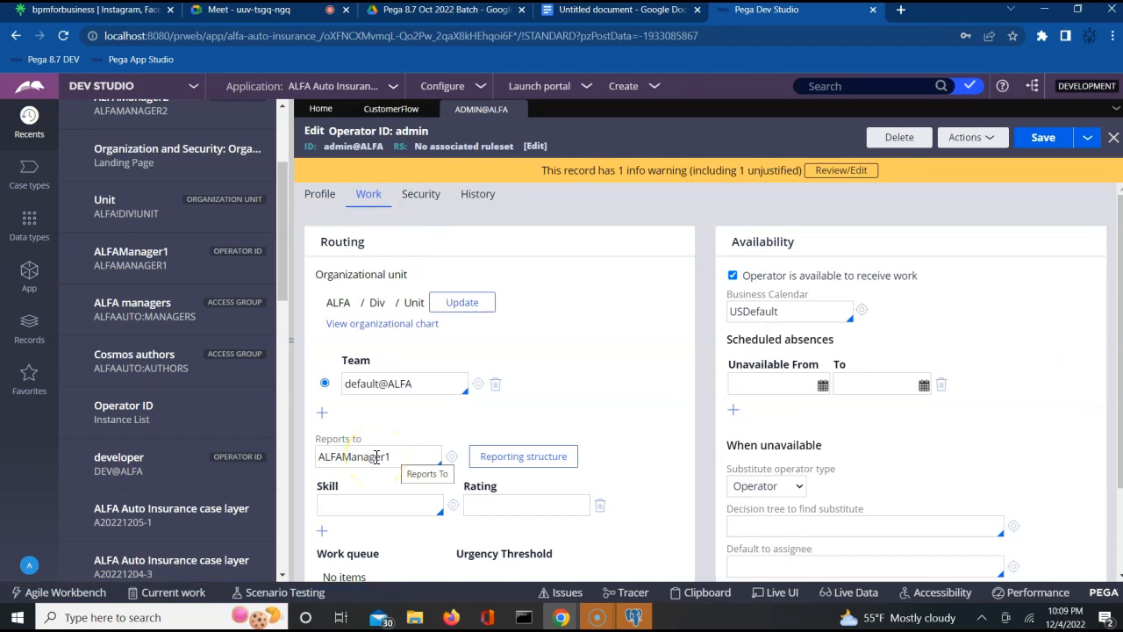
pyautogui.click(1040, 138)
pyautogui.click(519, 109)
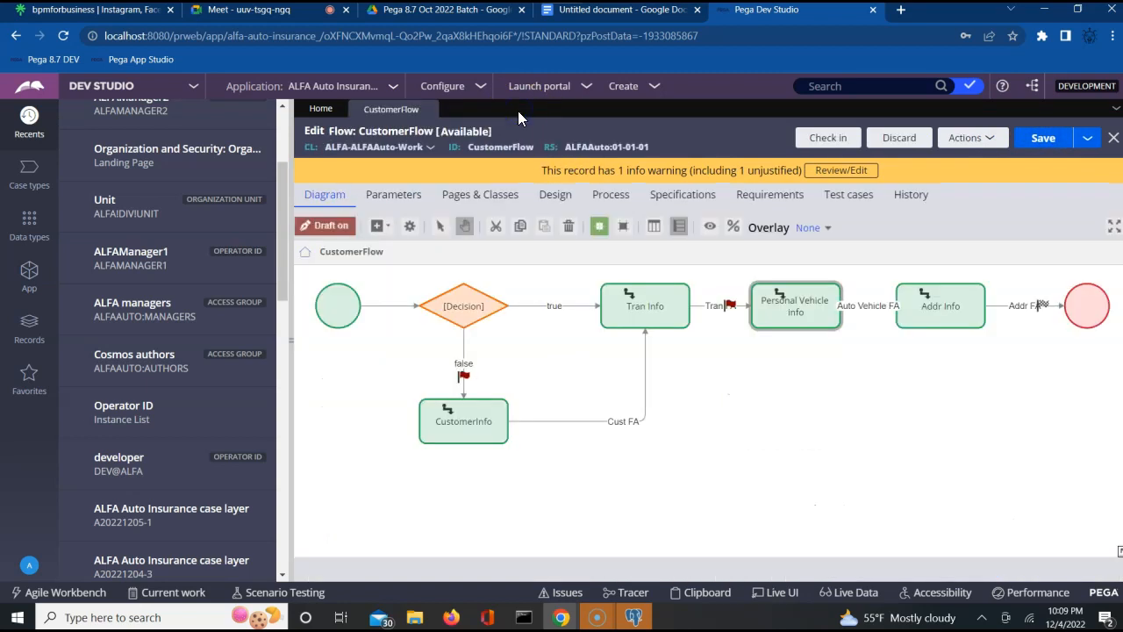
pyautogui.rightClick(31, 235)
pyautogui.click(29, 230)
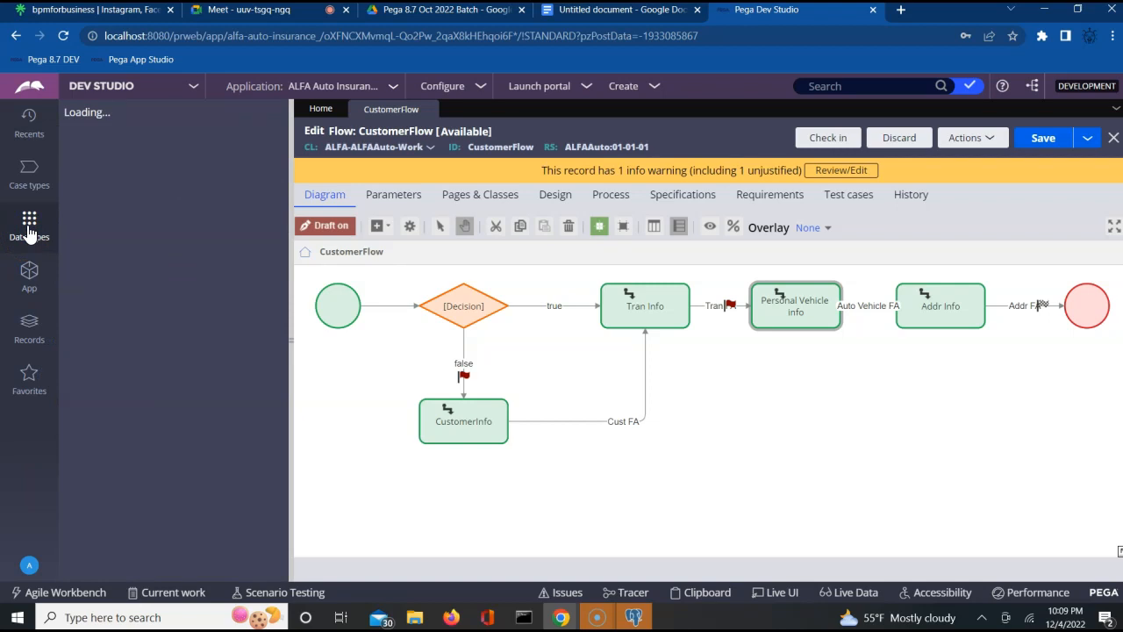
# - Add a data type labelled Approval in ruleset ALFAAuto, class ALFA-ALFAAuto-Data-Approval
pyautogui.click(208, 150)
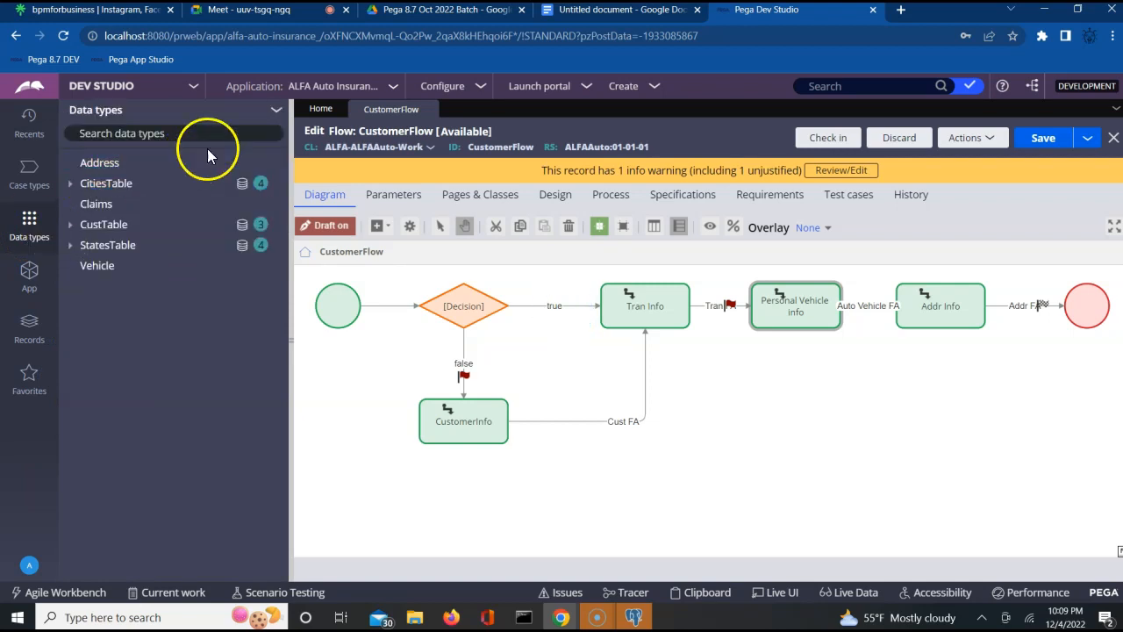
pyautogui.click(275, 111)
pyautogui.click(286, 147)
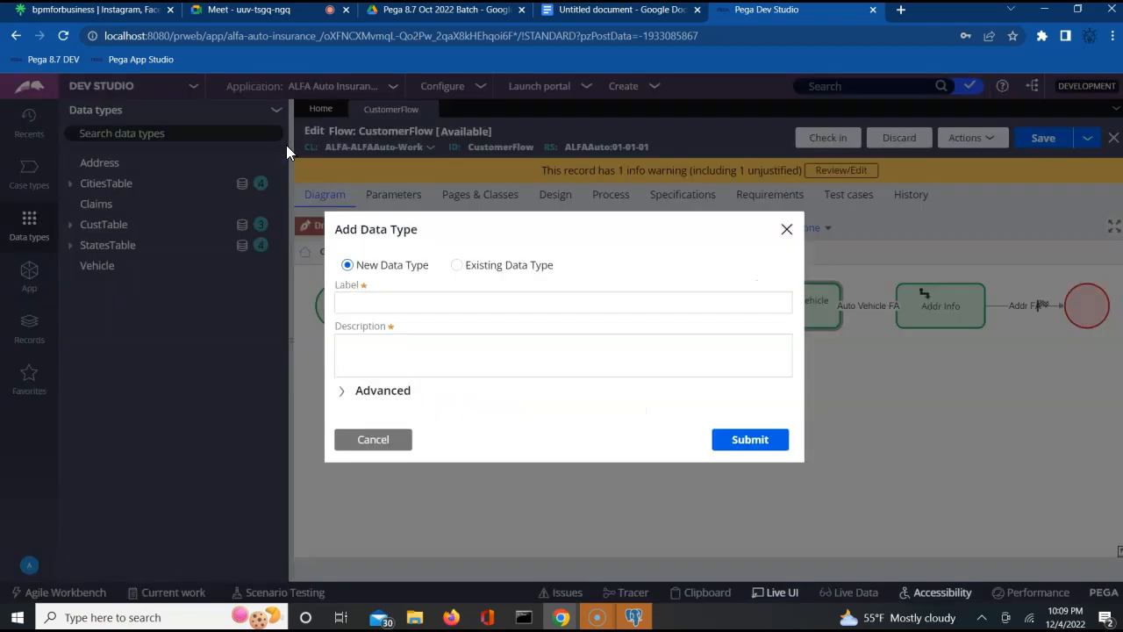
pyautogui.click(351, 303)
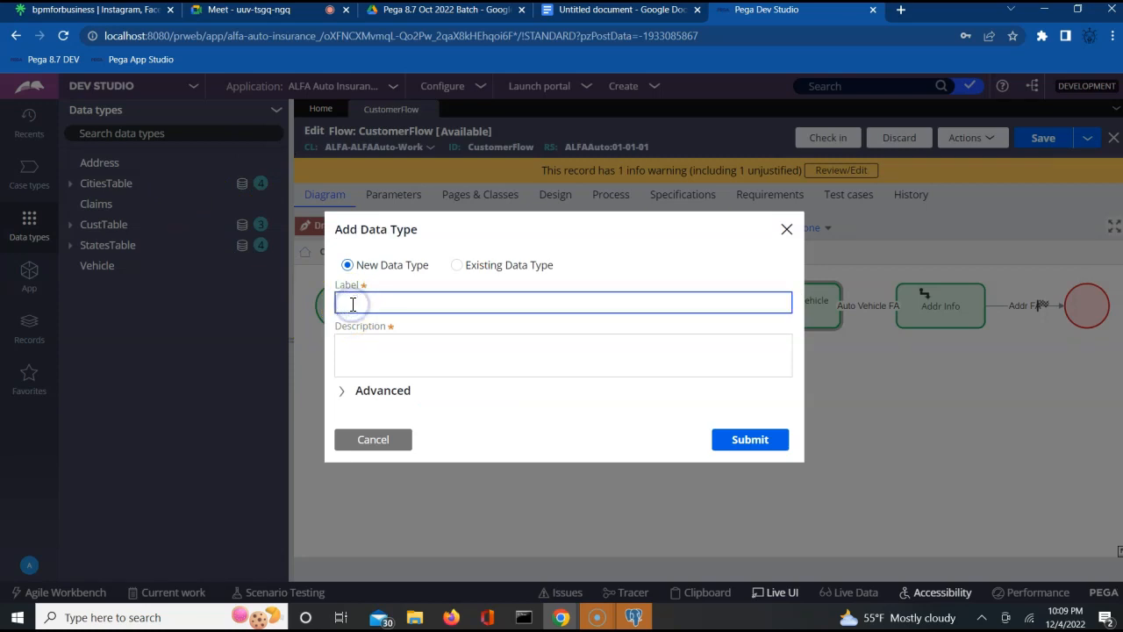
pyautogui.write('Approval')
pyautogui.press('Tab')
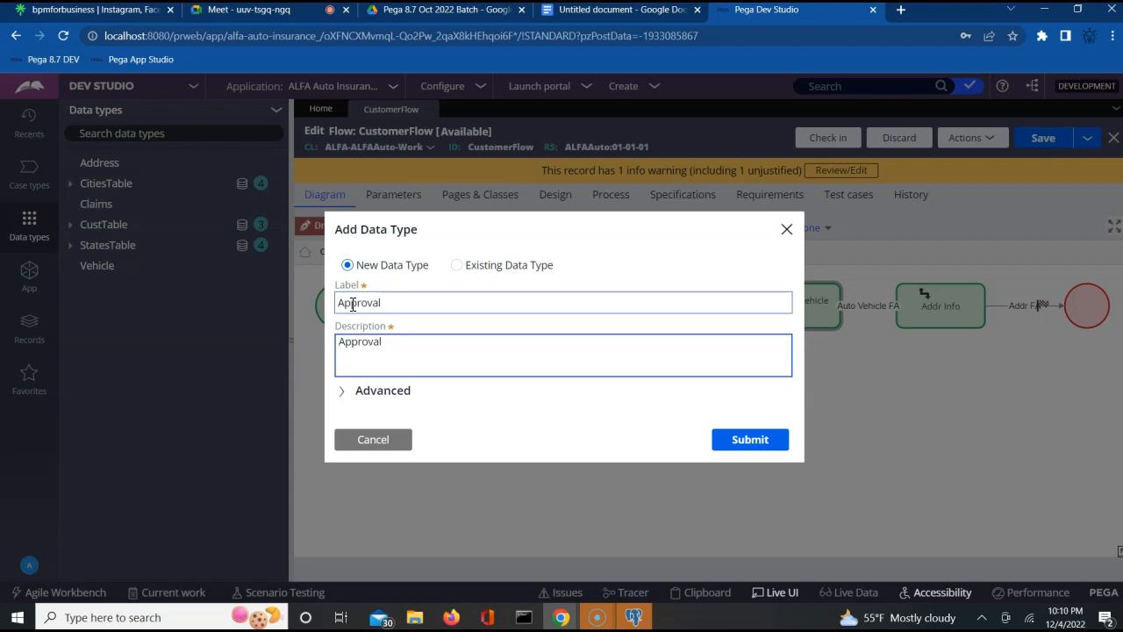
pyautogui.click(765, 446)
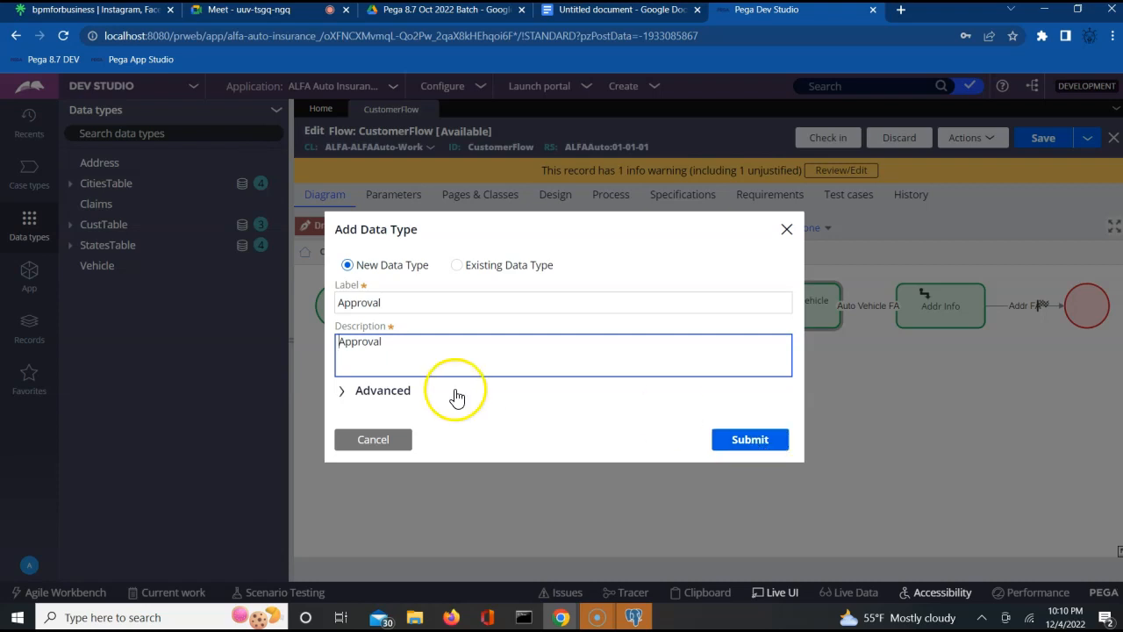
pyautogui.click(342, 390)
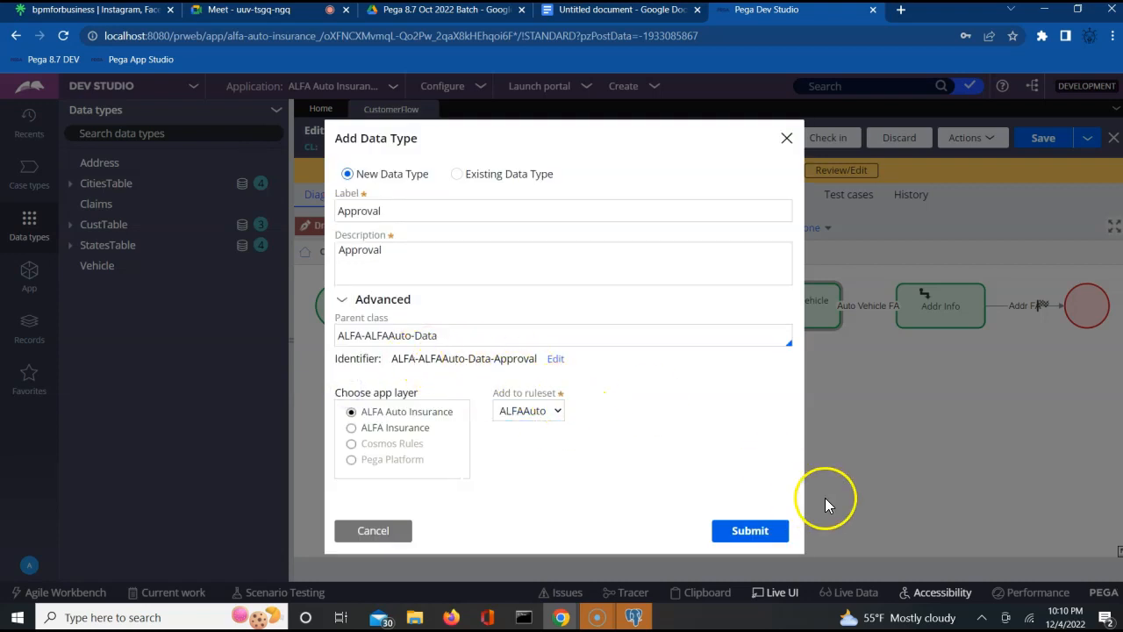
pyautogui.click(754, 532)
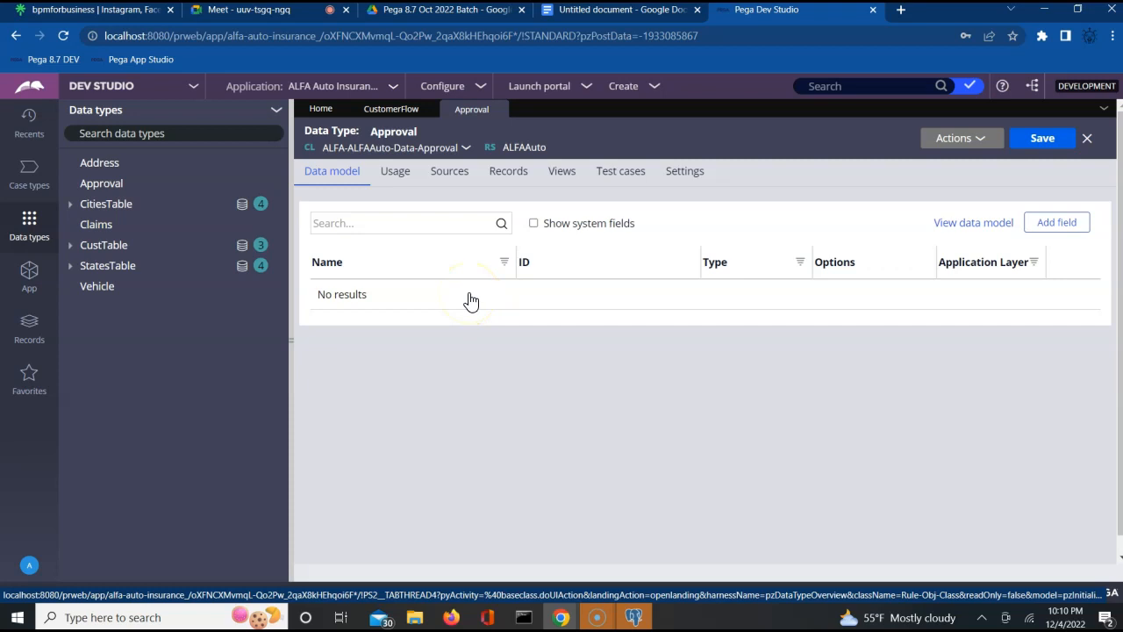
# - Start a new field named Approval with type Picklist
pyautogui.click(1050, 224)
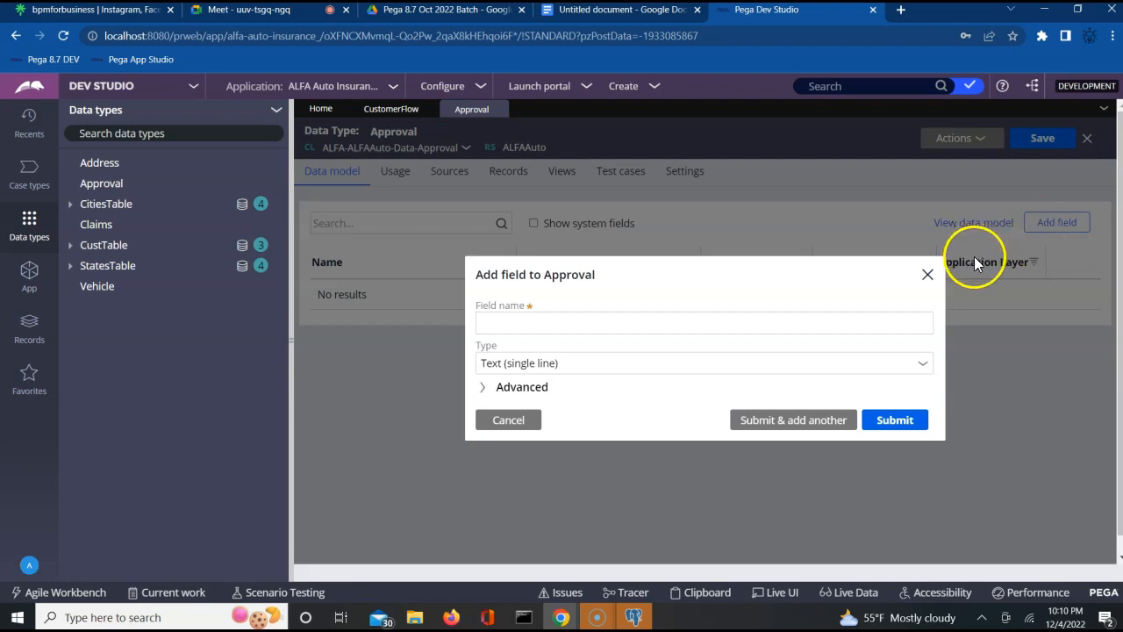
pyautogui.click(764, 328)
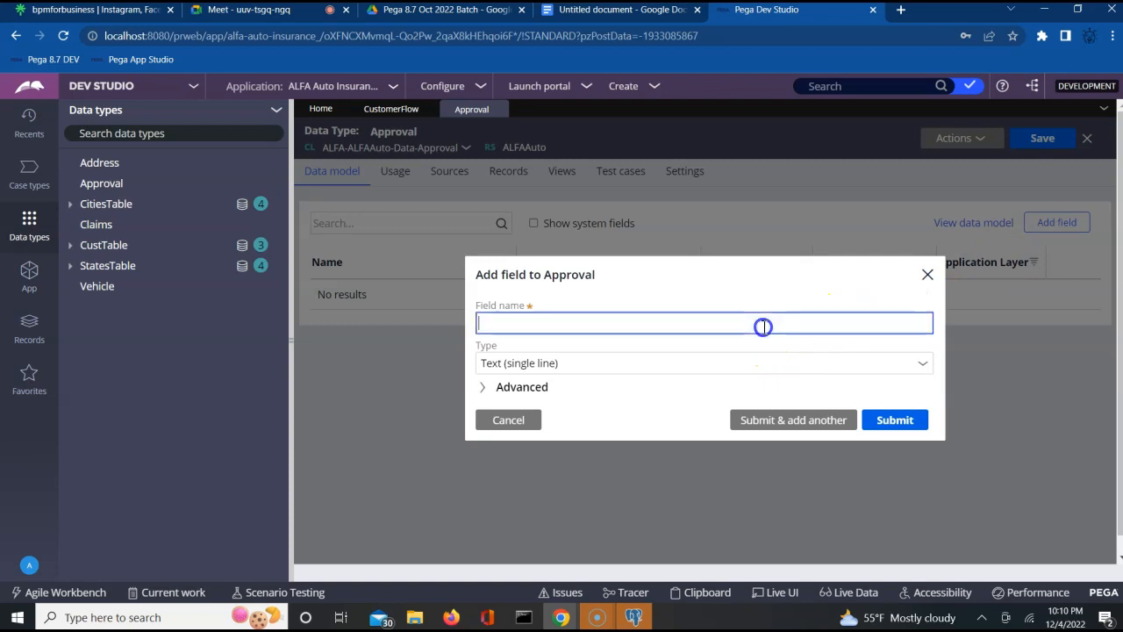
pyautogui.write('Approval')
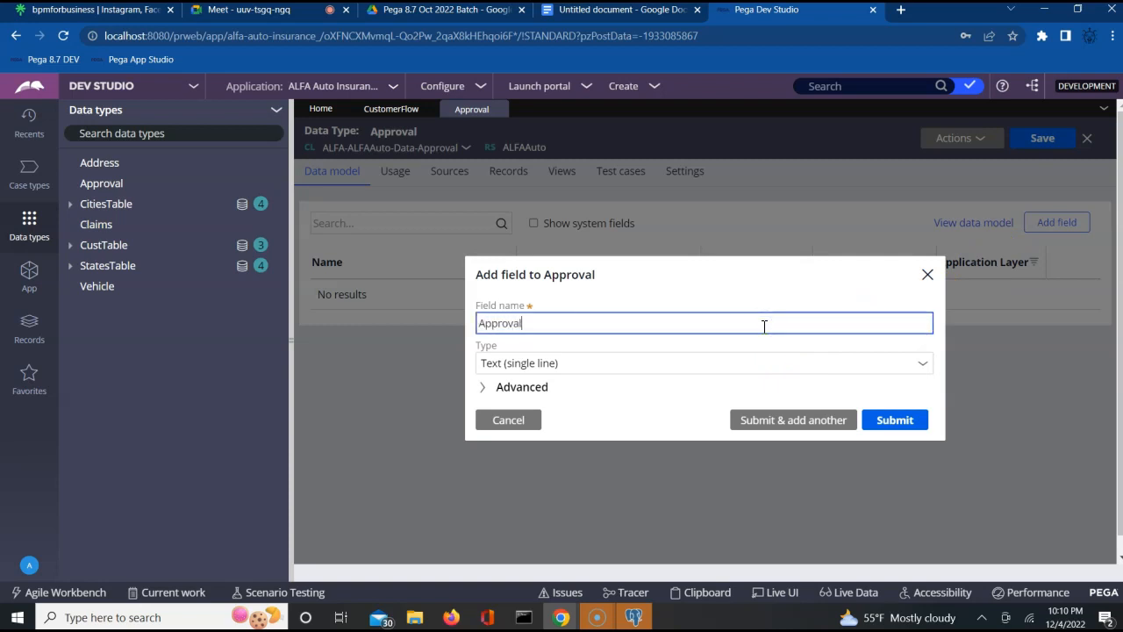
pyautogui.click(654, 363)
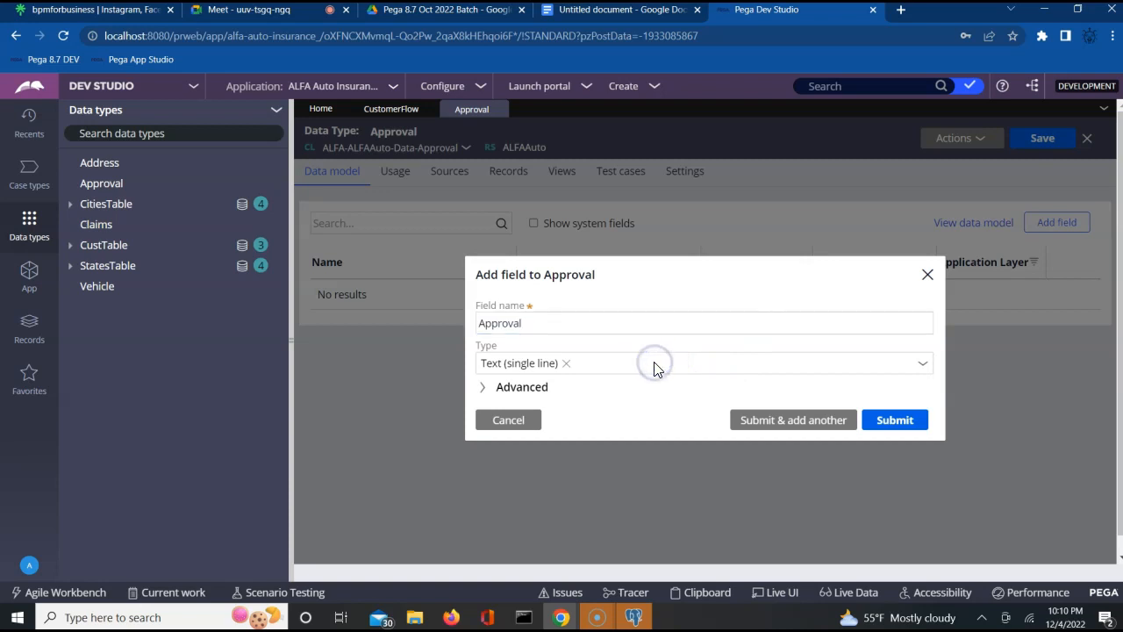
pyautogui.click(923, 365)
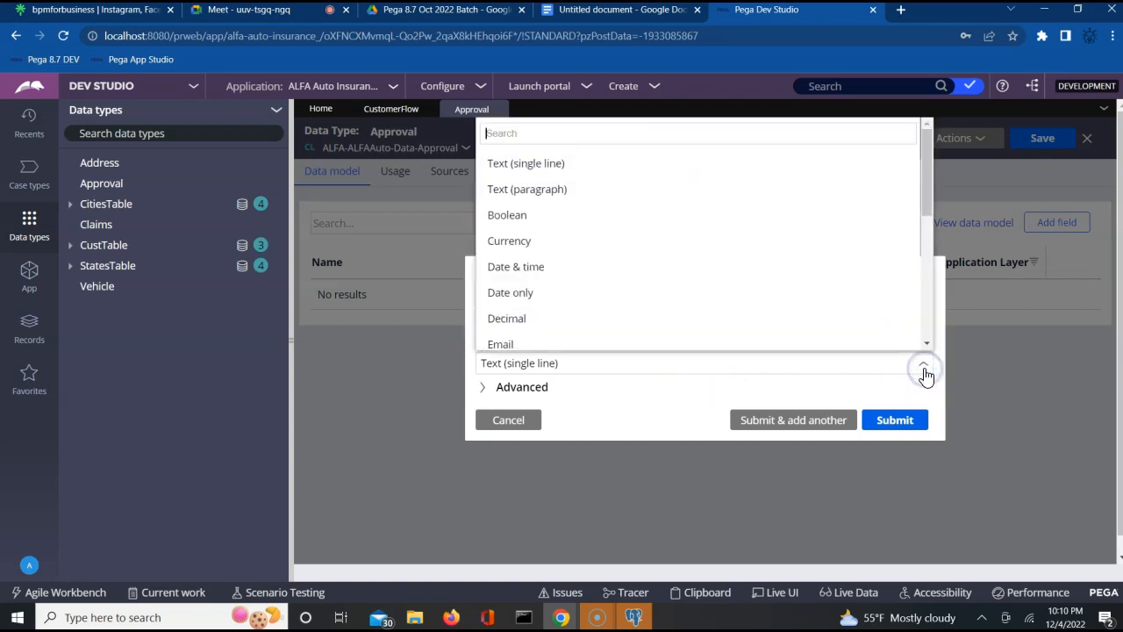
pyautogui.scroll(-3, 516, 266)
pyautogui.click(504, 241)
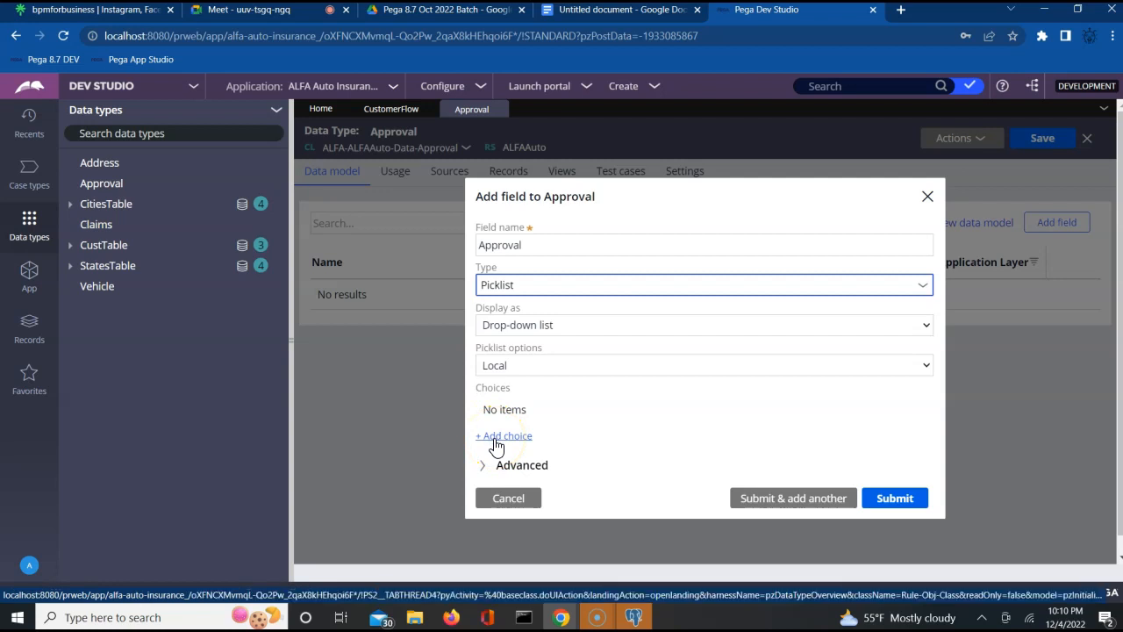
# - Keep Local source, display as radio buttons, add choices Approve and Reject, and submit
pyautogui.click(515, 363)
pyautogui.click(622, 449)
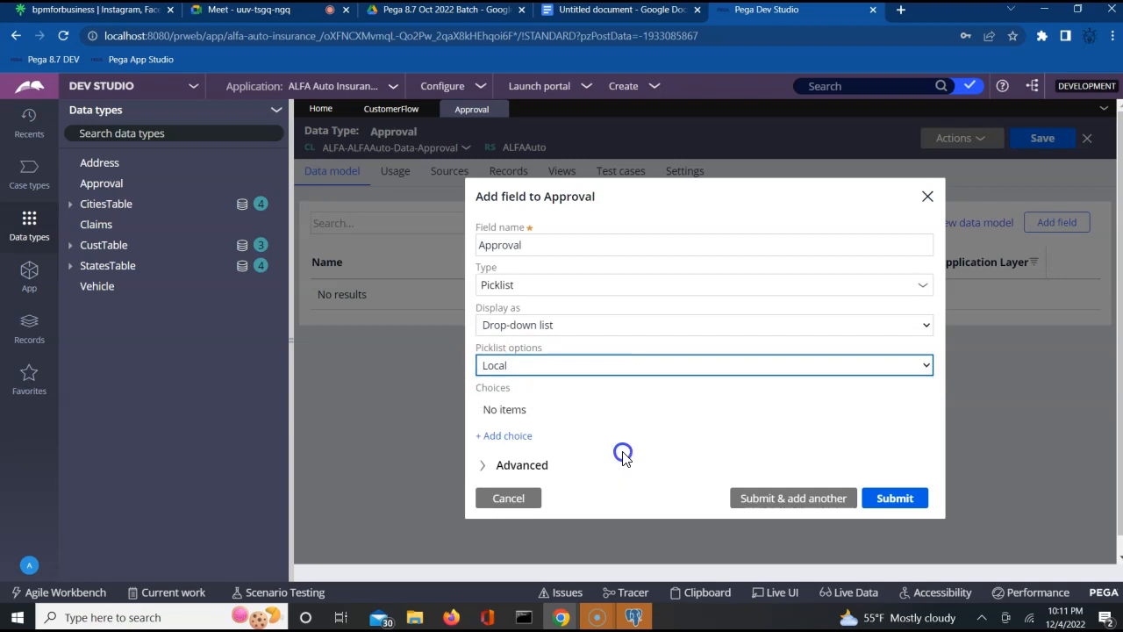
pyautogui.click(597, 332)
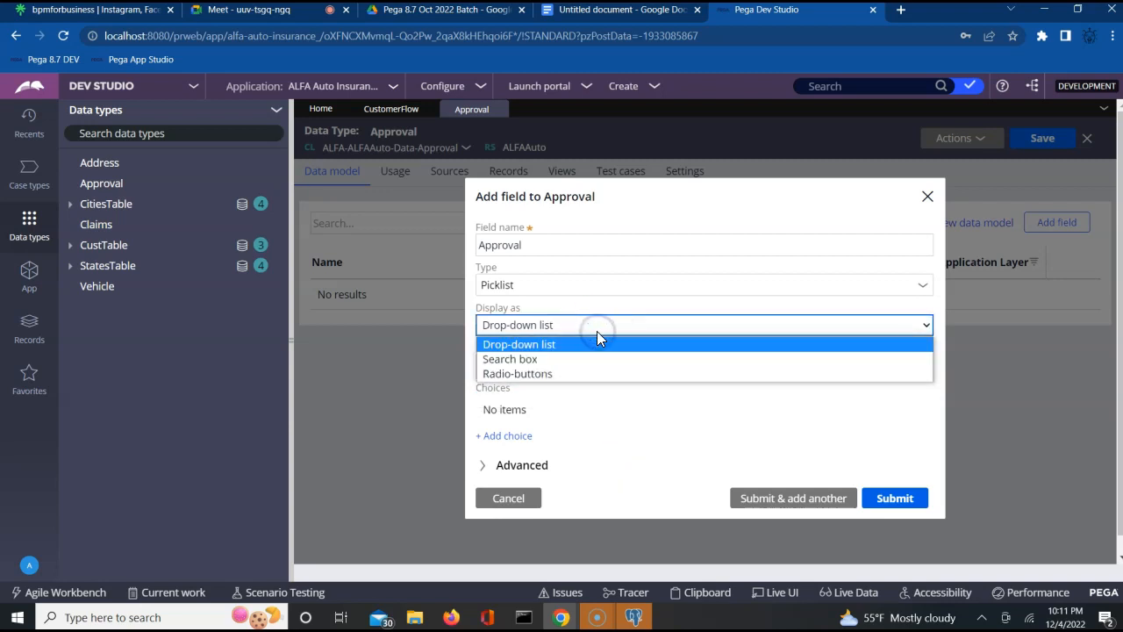
pyautogui.click(548, 374)
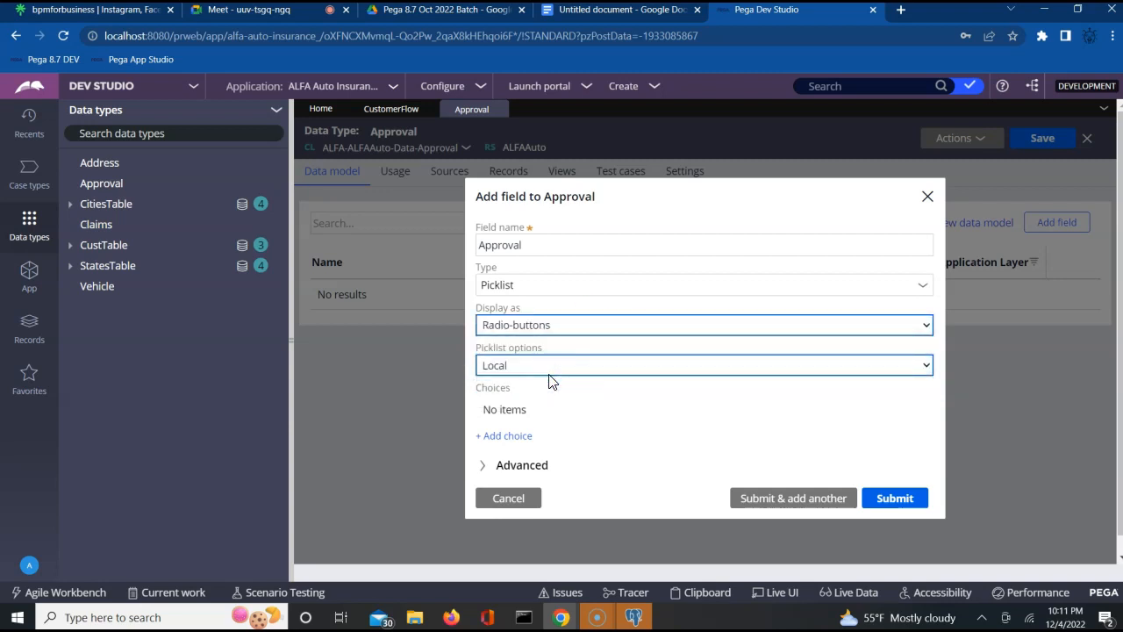
pyautogui.click(483, 437)
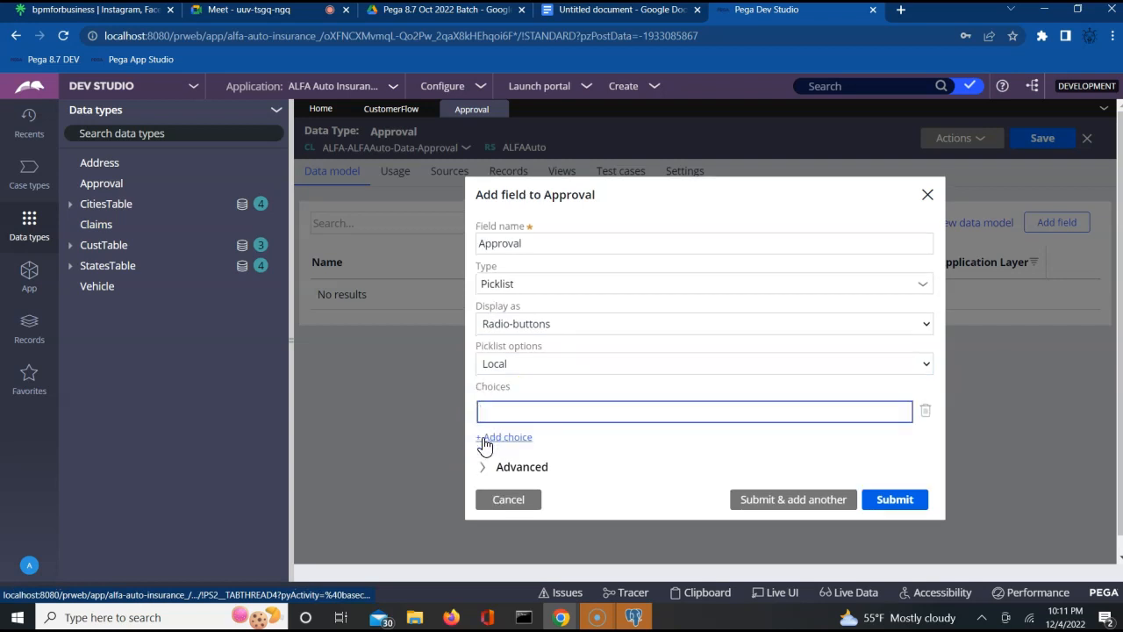
pyautogui.write('Approve')
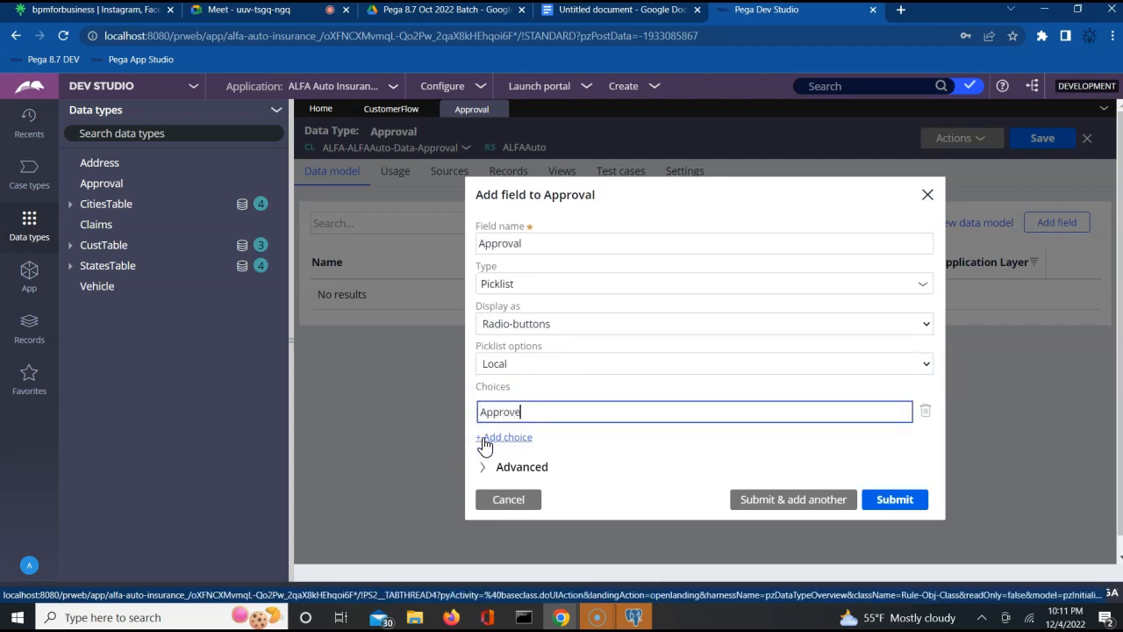
pyautogui.click(484, 437)
pyautogui.write('Reject')
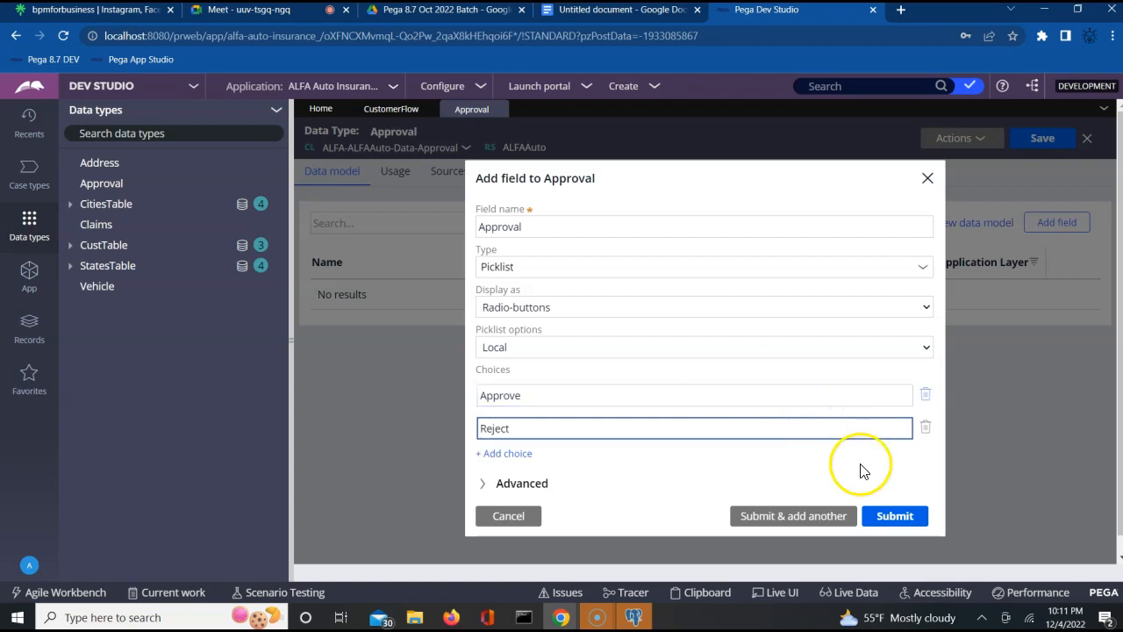
pyautogui.click(888, 518)
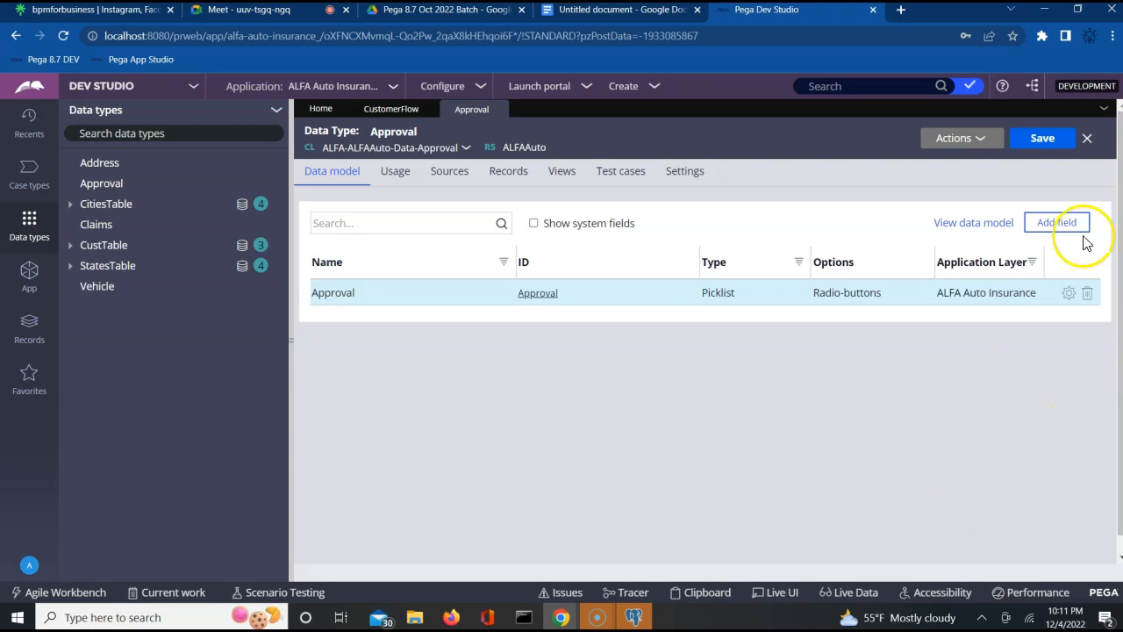
# - Start a new field named Comment with type Text (paragraph)
pyautogui.click(1057, 225)
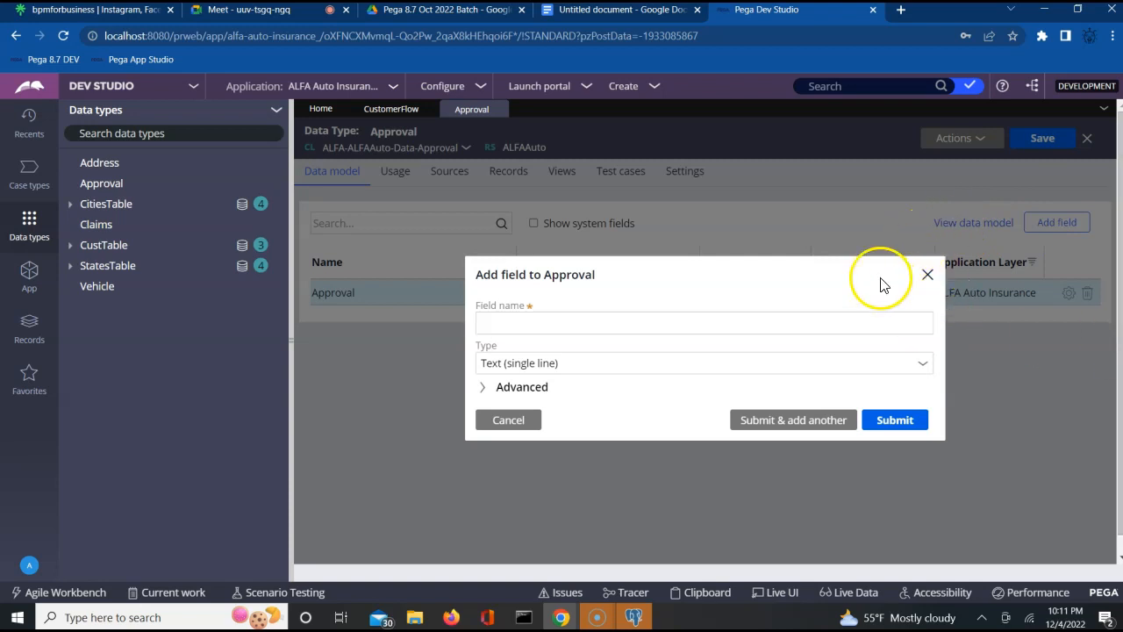
pyautogui.click(756, 329)
pyautogui.write('Comments')
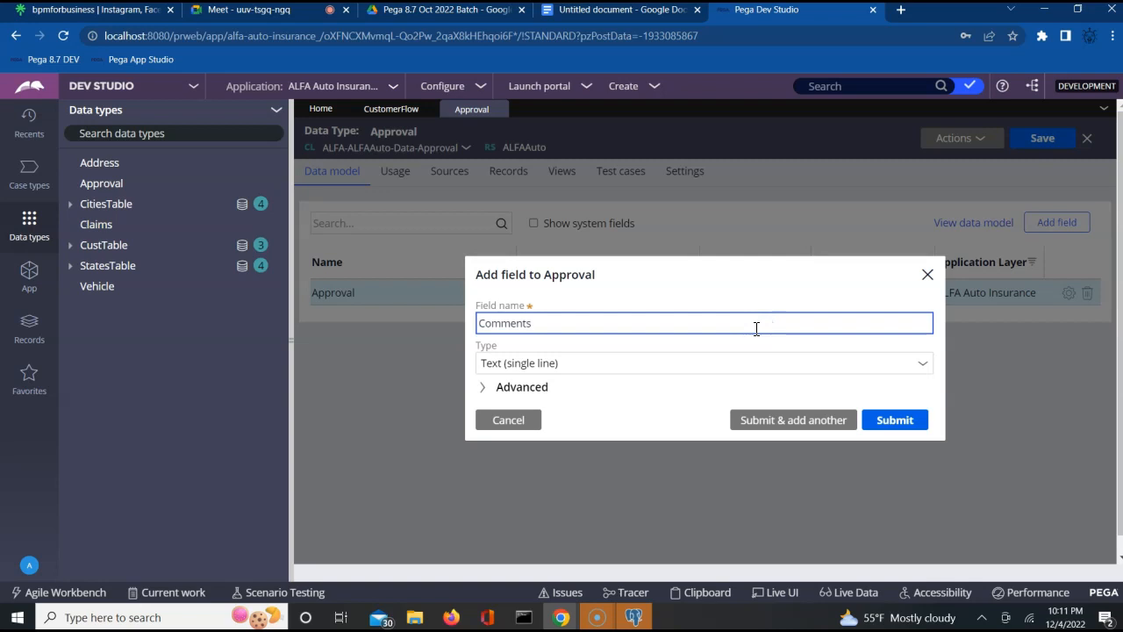
pyautogui.click(696, 369)
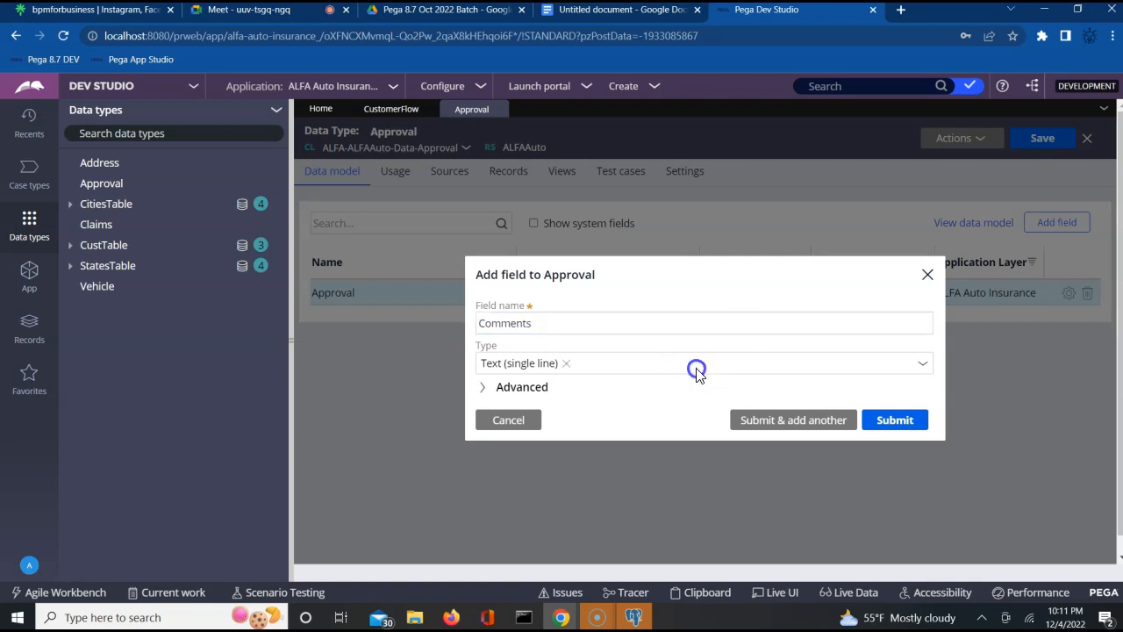
pyautogui.click(924, 364)
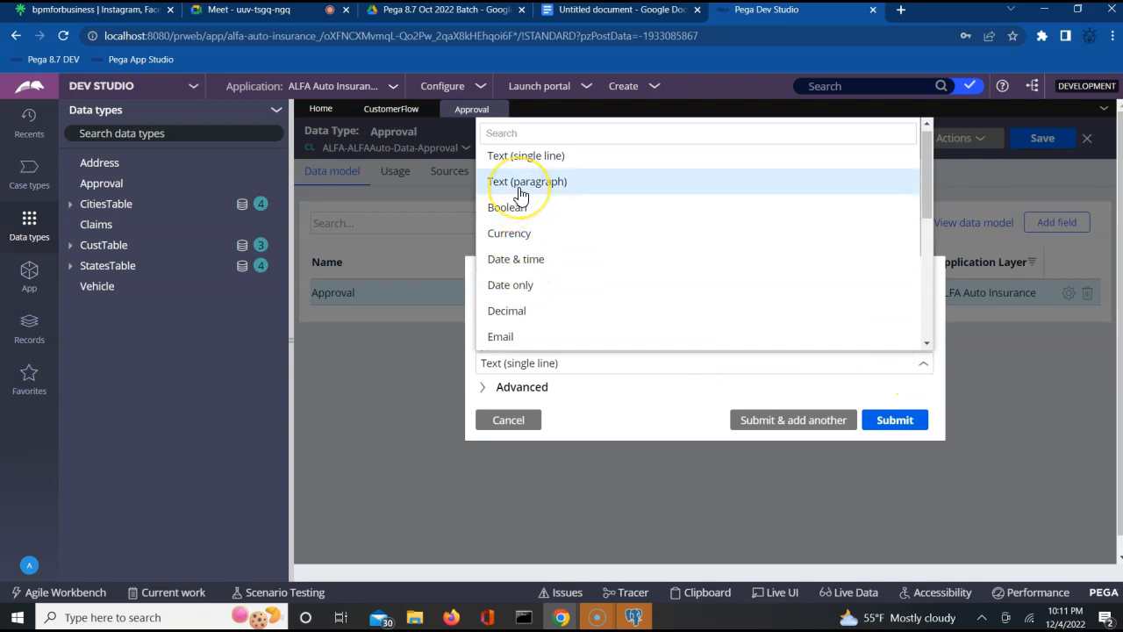
pyautogui.click(521, 184)
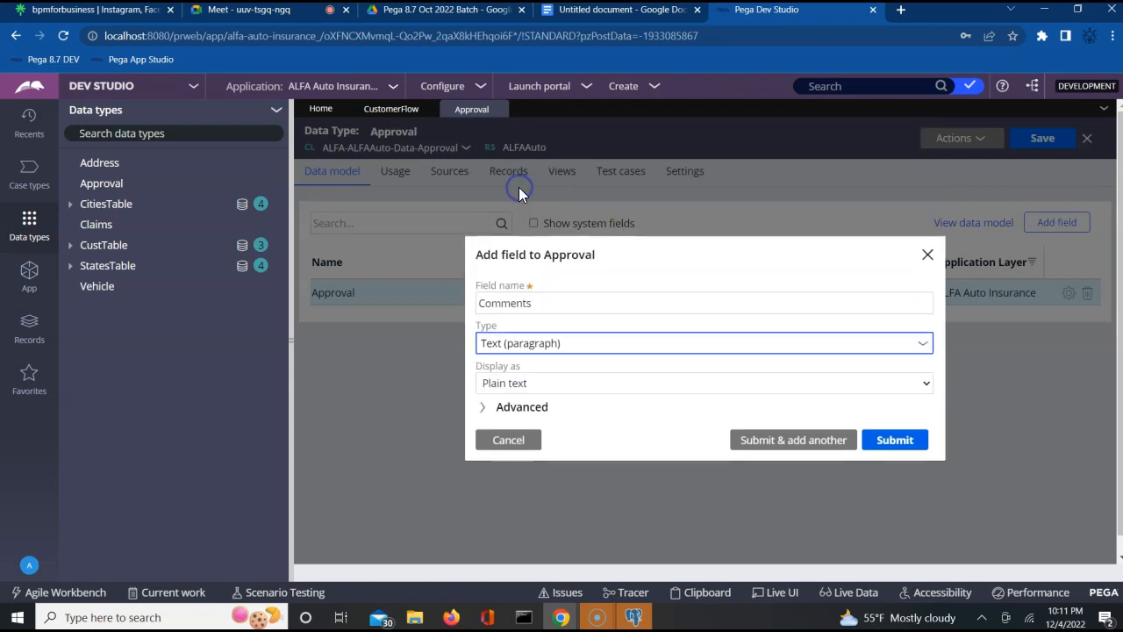
pyautogui.click(641, 344)
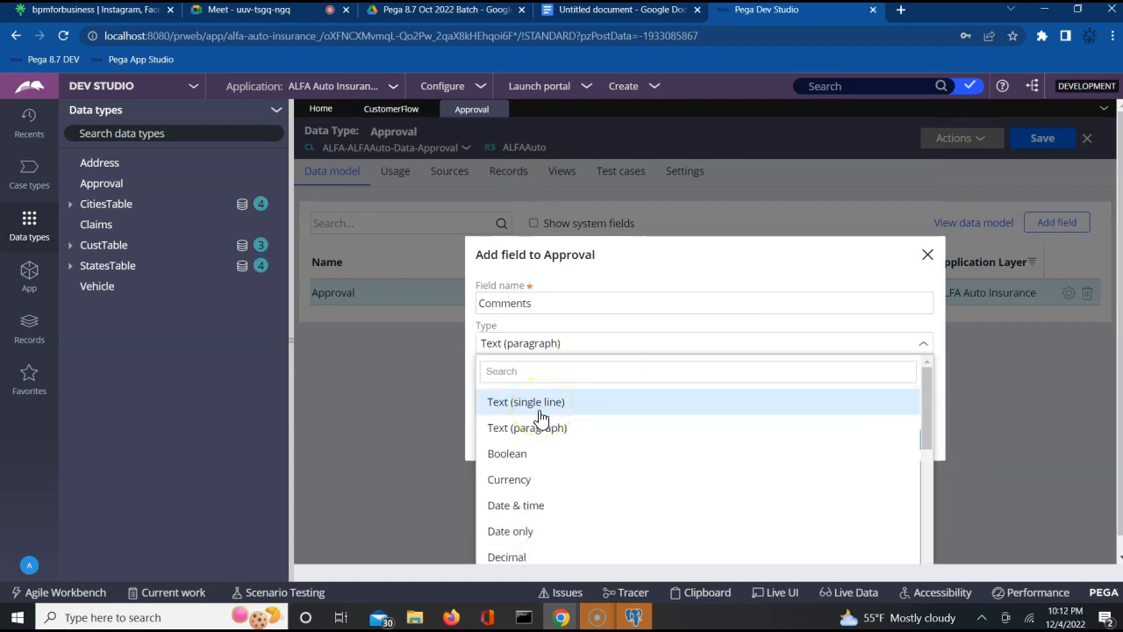
pyautogui.click(533, 428)
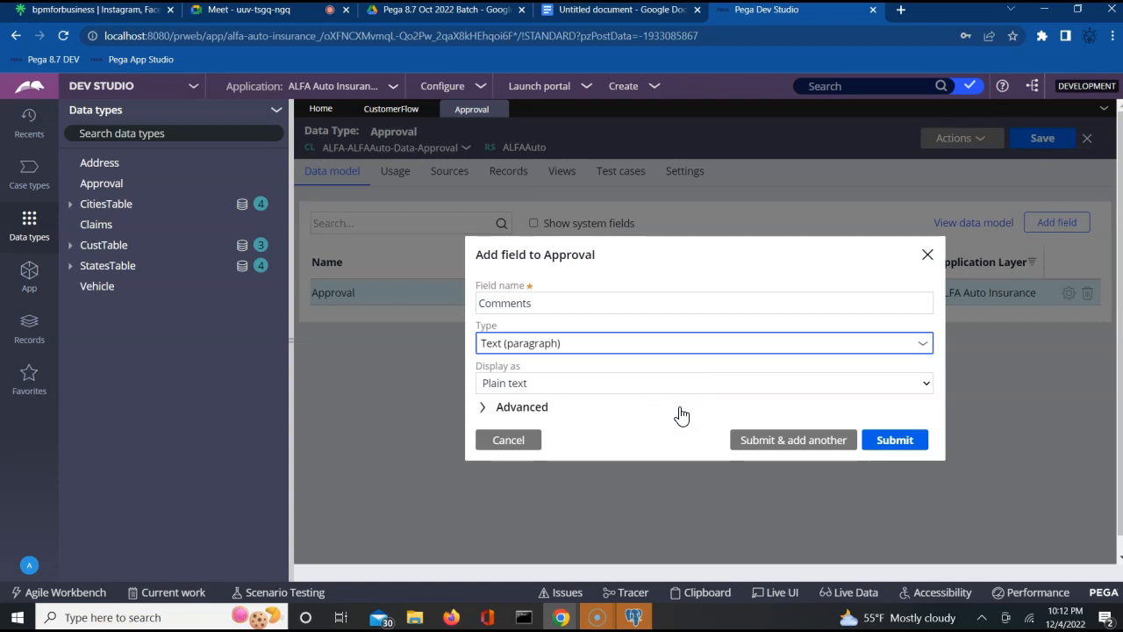
# - Submit the Comments field and save the Approval data type
pyautogui.click(895, 441)
pyautogui.click(903, 447)
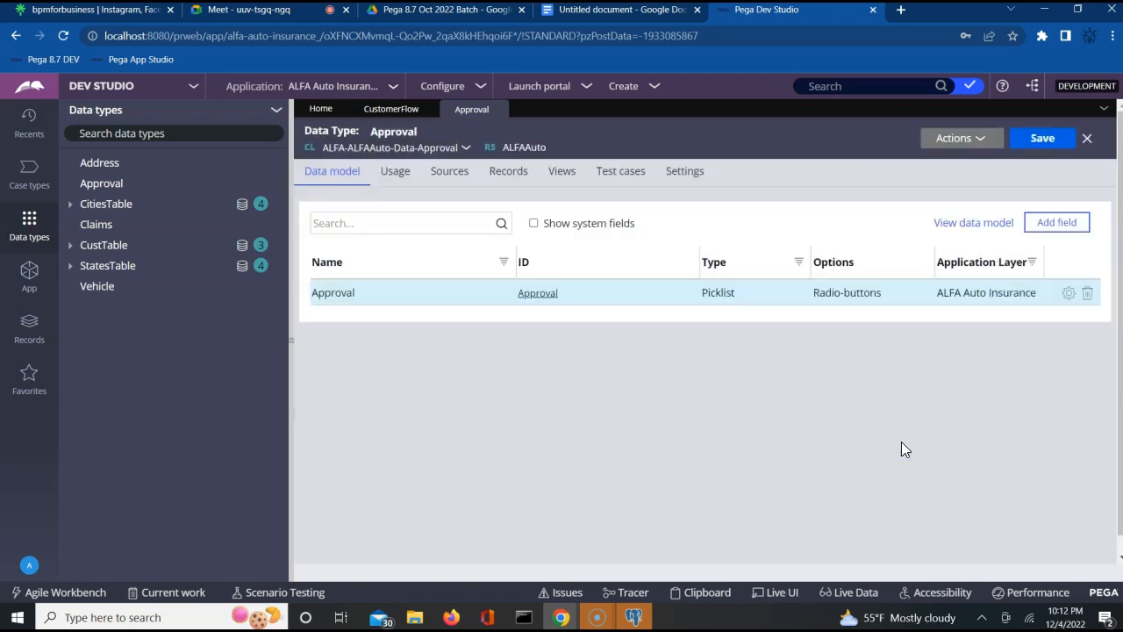
pyautogui.click(1042, 139)
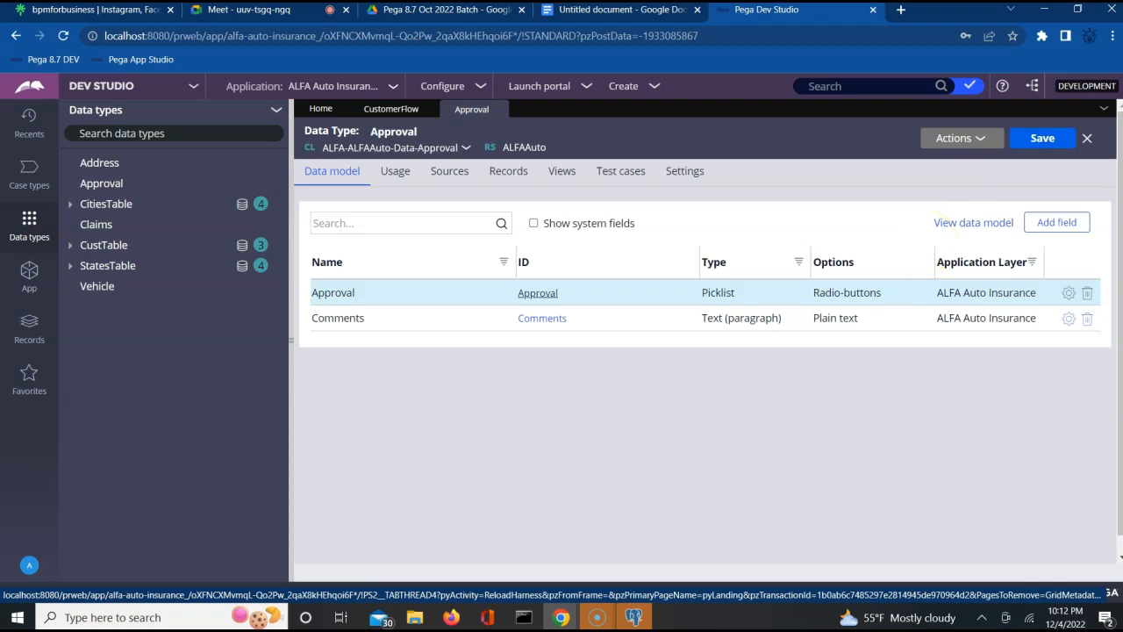
pyautogui.click(1042, 138)
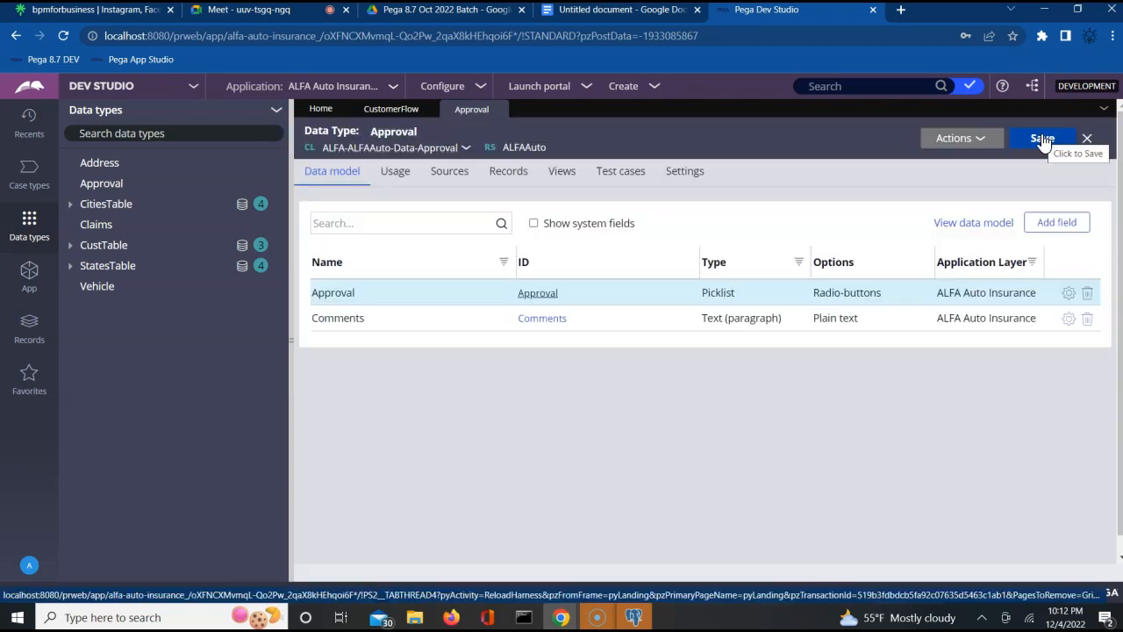
# - Look up and select the ALFA-ALFAAuto-Data-Approval class in App Explorer
pyautogui.click(30, 296)
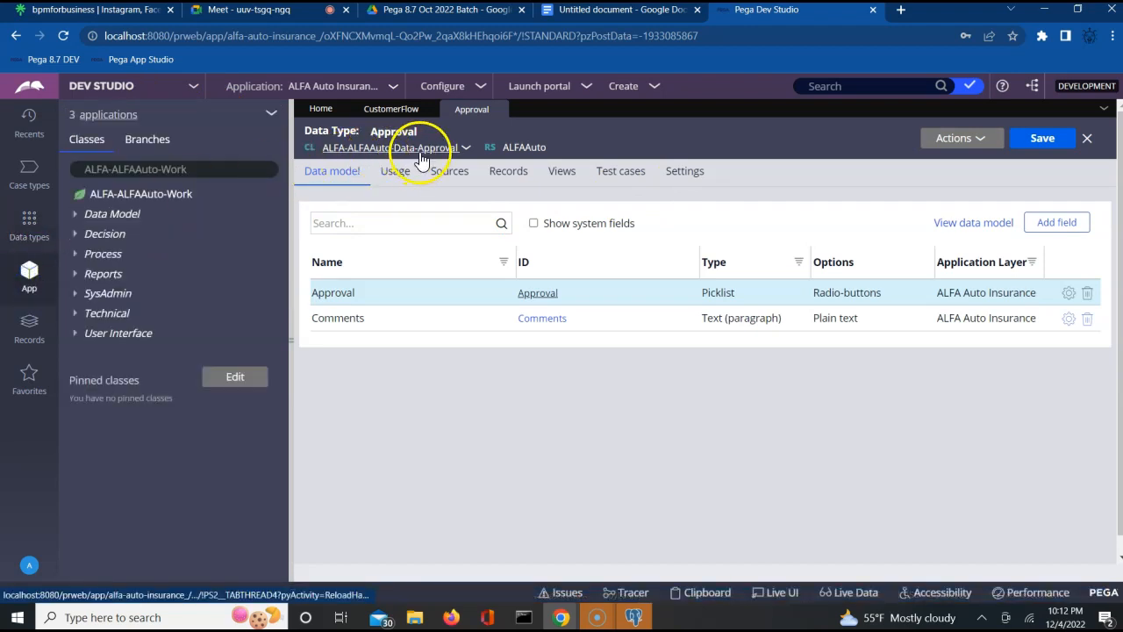
pyautogui.click(212, 167)
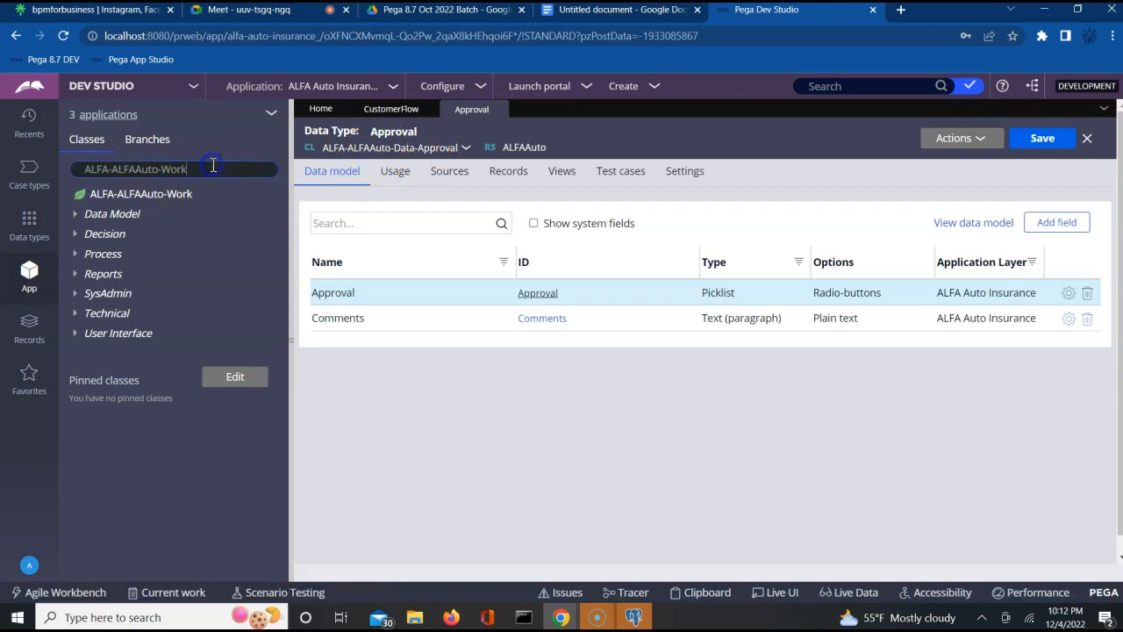
pyautogui.press('BackSpace')
pyautogui.press('BackSpace')
pyautogui.press('BackSpace')
pyautogui.press('BackSpace')
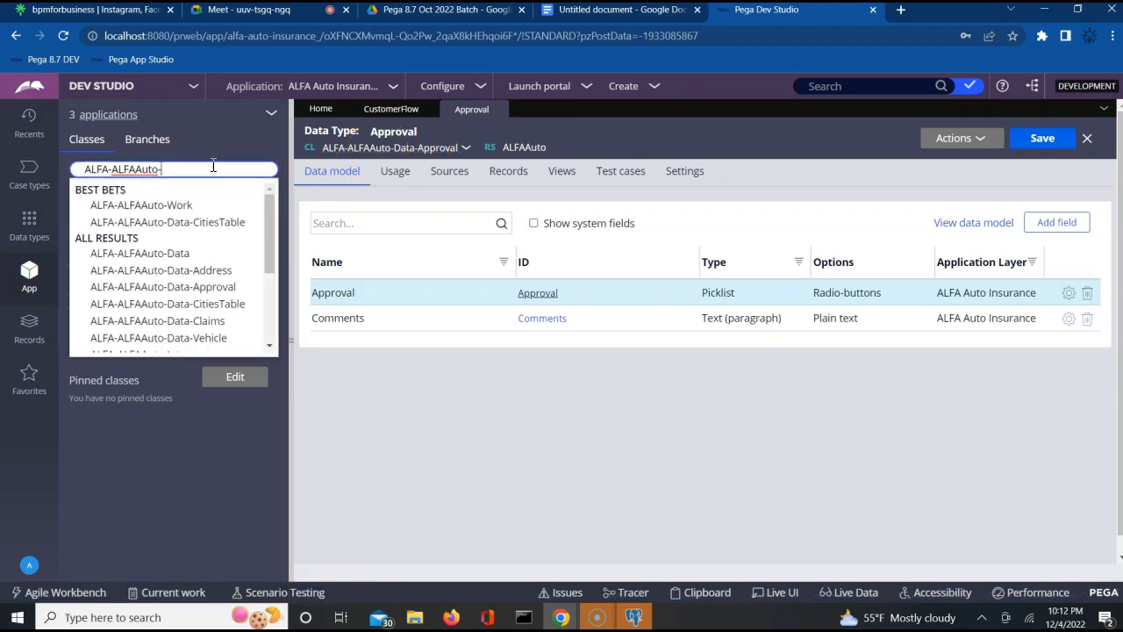
pyautogui.press('Down')
pyautogui.press('Down')
pyautogui.press('Down')
pyautogui.press('Down')
pyautogui.press('Down')
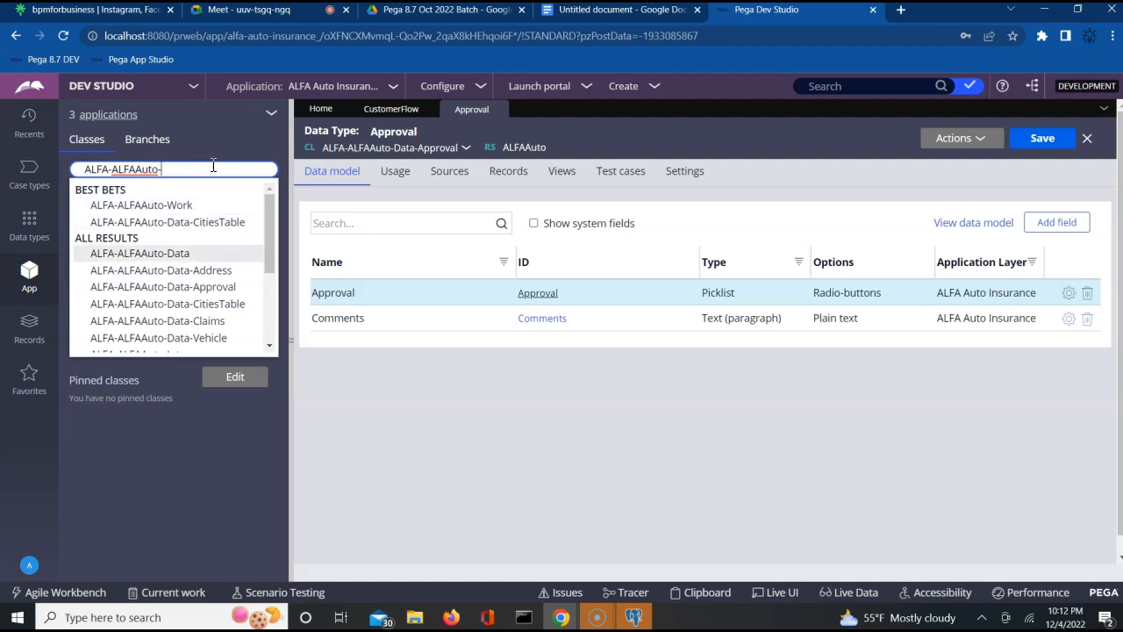
pyautogui.press('Return')
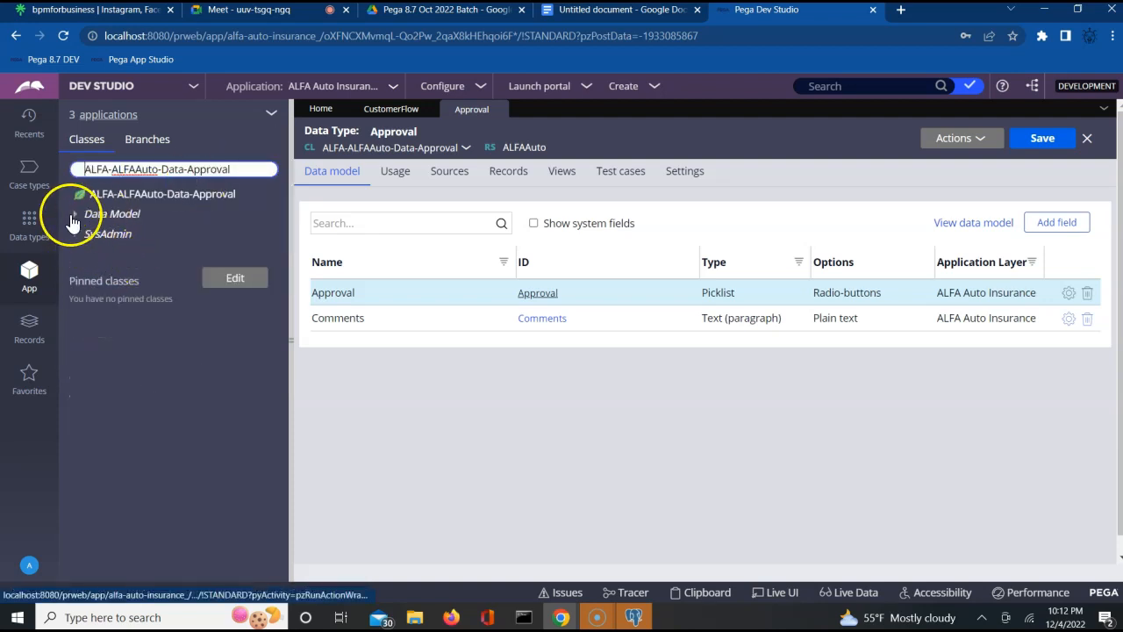
pyautogui.click(73, 216)
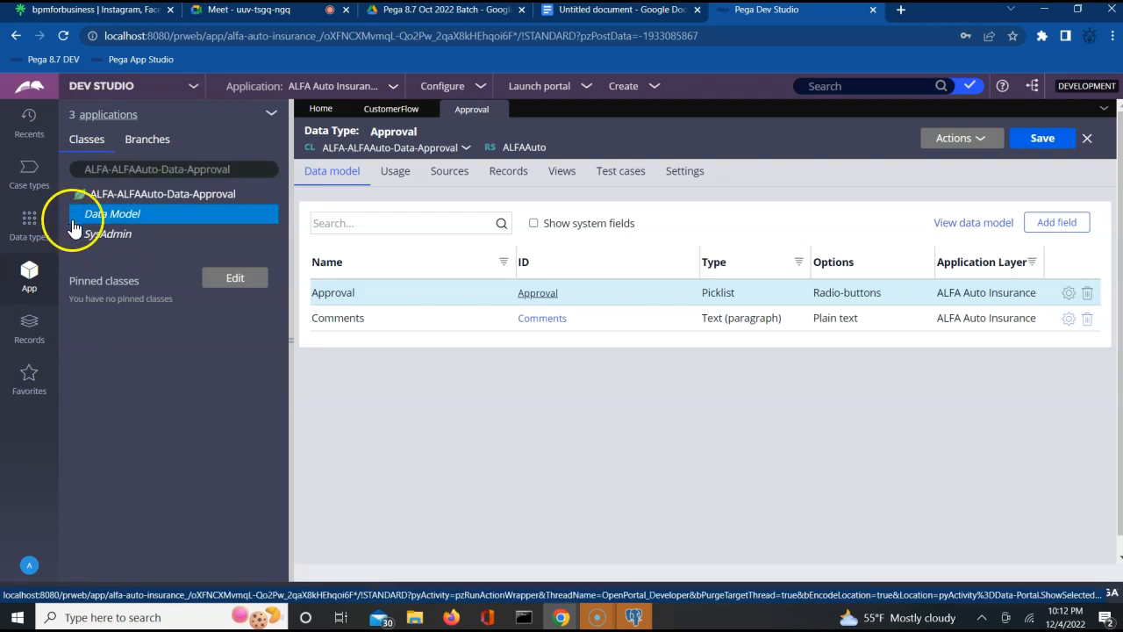
pyautogui.click(153, 202)
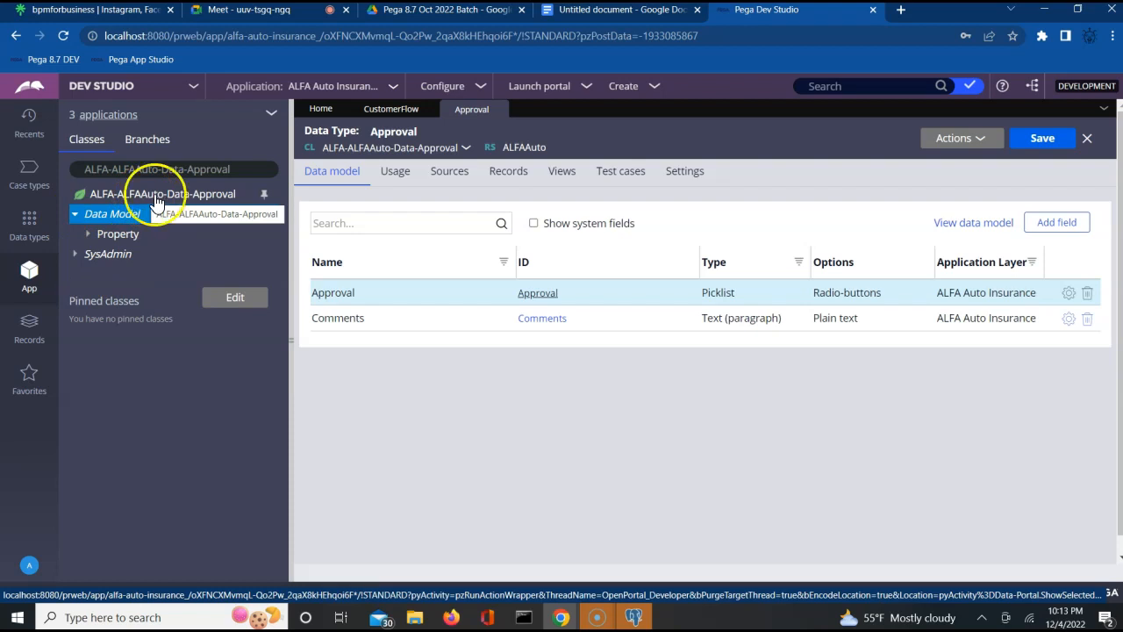
# - Choose Create > User Interface > Section from the class's context menu
pyautogui.rightClick(156, 203)
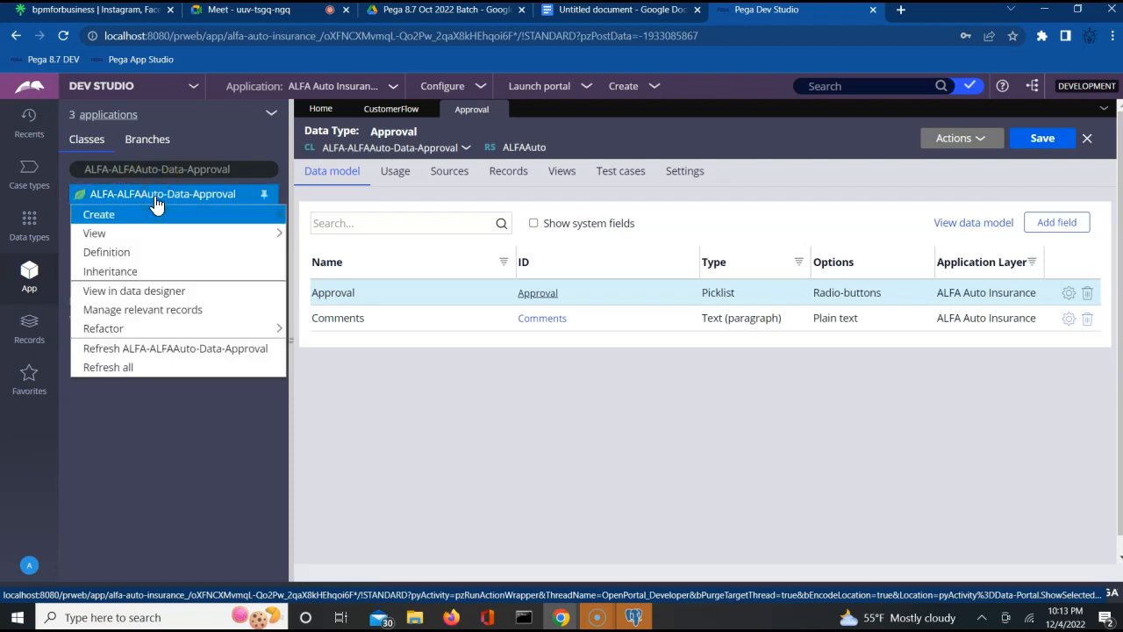
pyautogui.moveTo(157, 211)
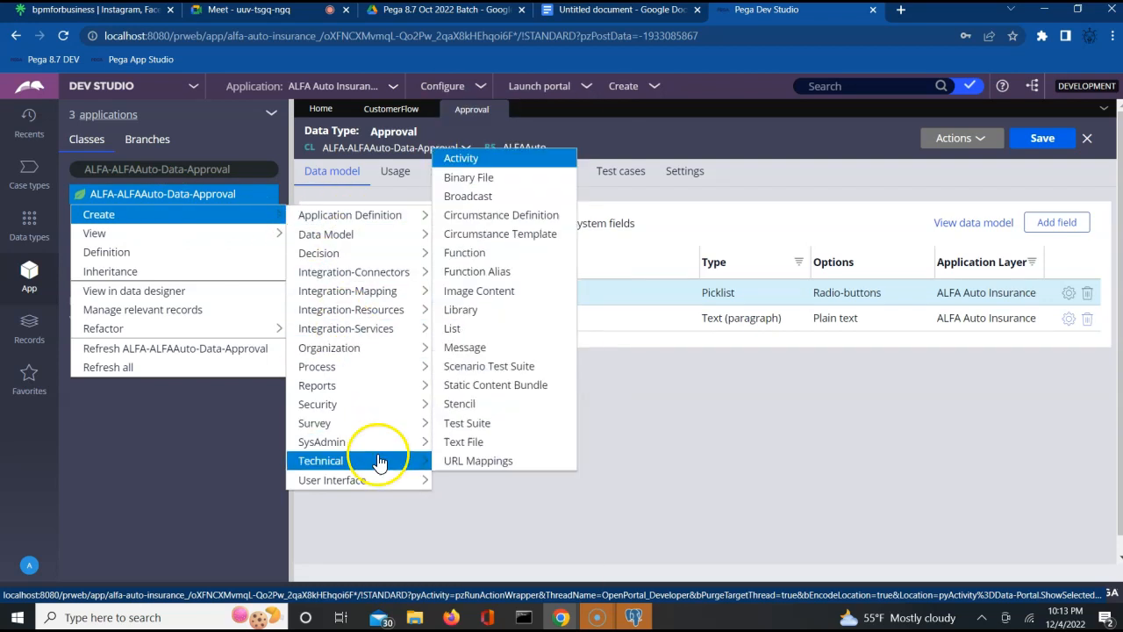
pyautogui.moveTo(383, 486)
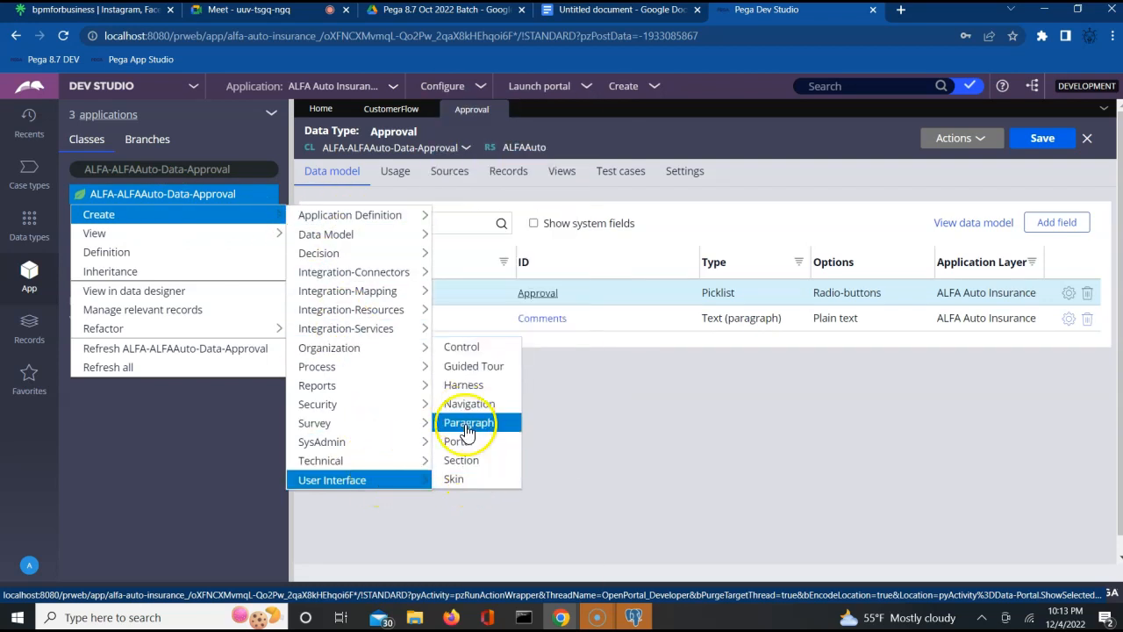
pyautogui.click(470, 471)
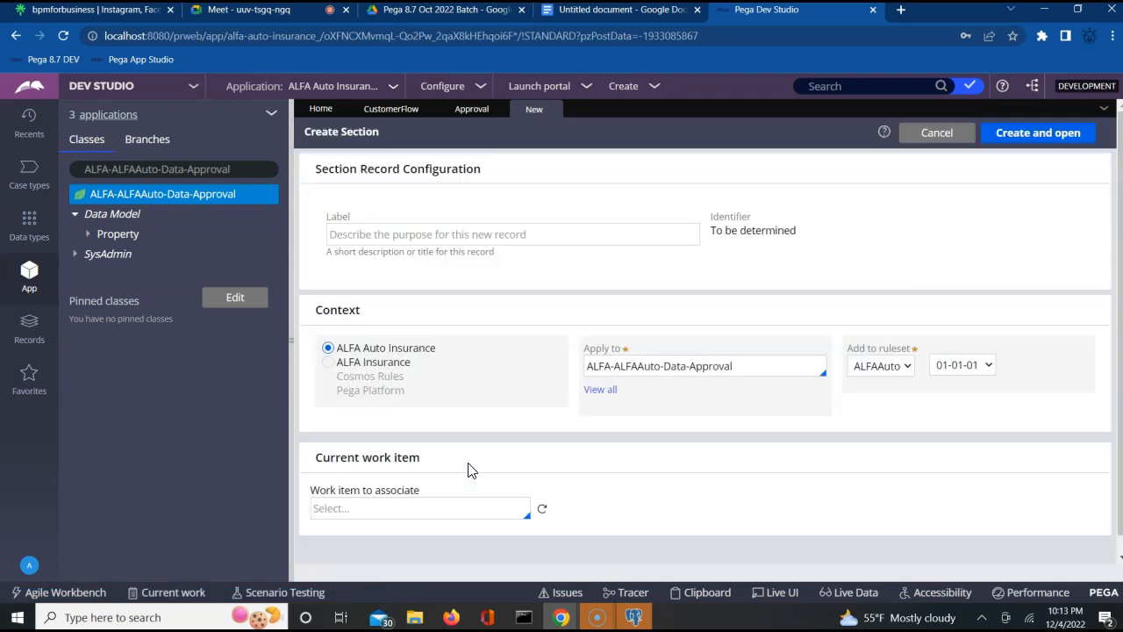
# - Label the new section ApprovalSection, then create and open it
pyautogui.click(455, 234)
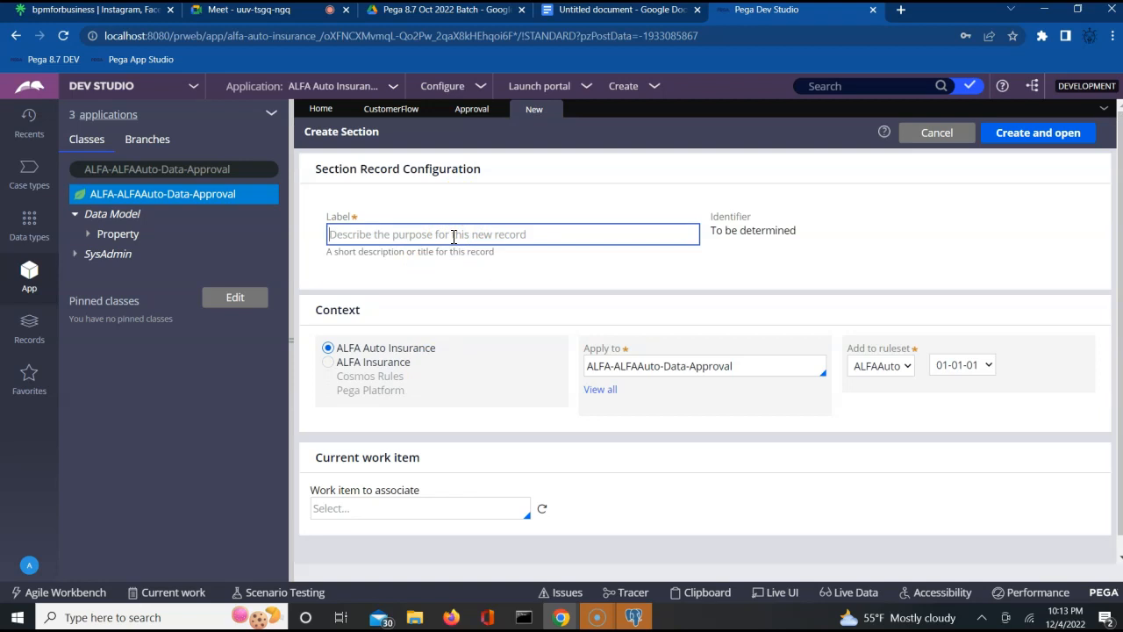
pyautogui.write('ApprovalSection')
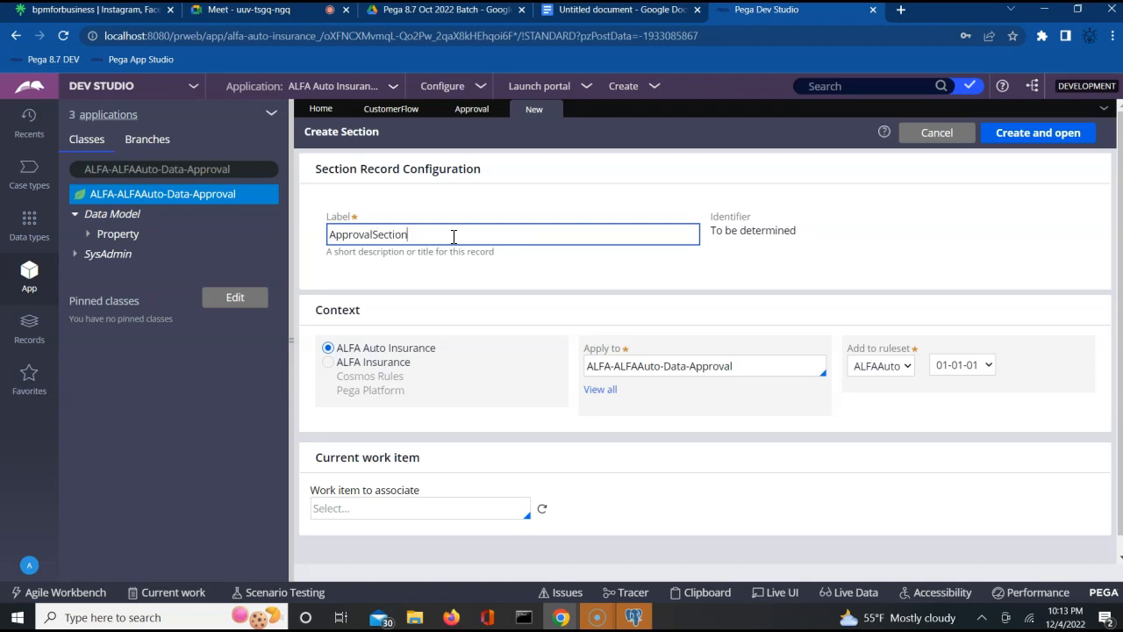
pyautogui.click(1040, 136)
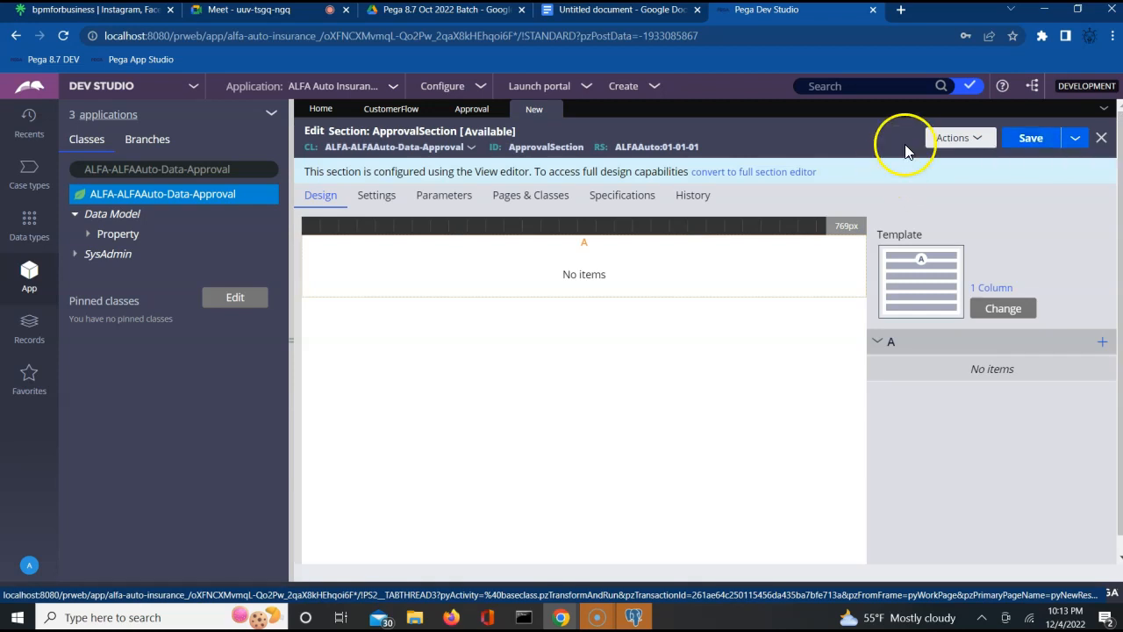
# - Convert ApprovalSection to a full section and change its dynamic layout from Stacked to Inline grid double
pyautogui.click(746, 175)
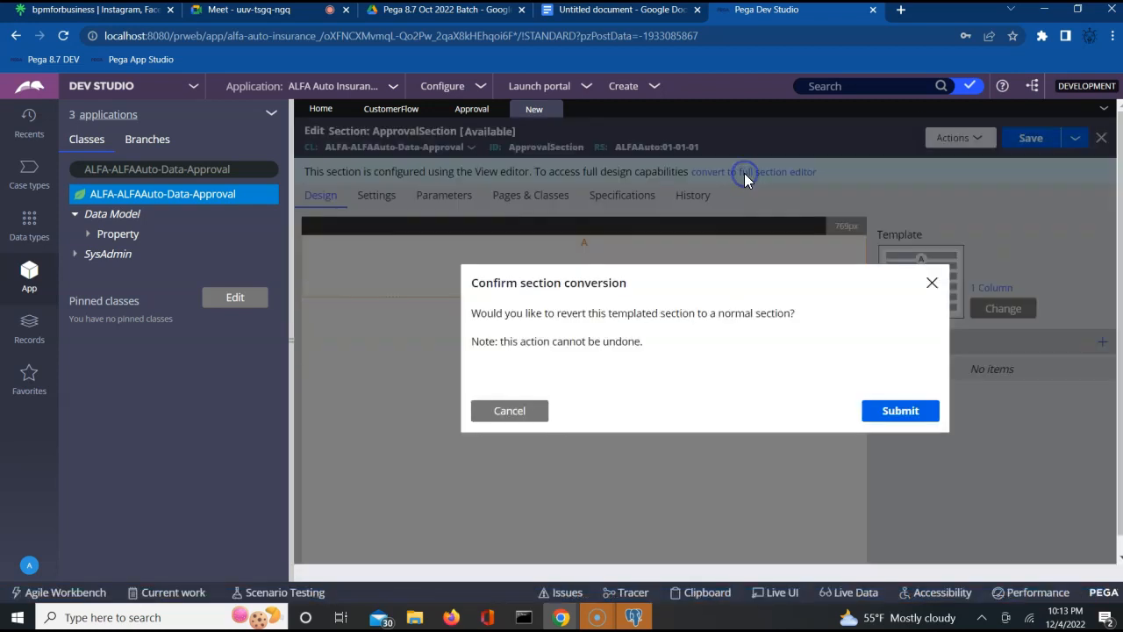
pyautogui.click(904, 411)
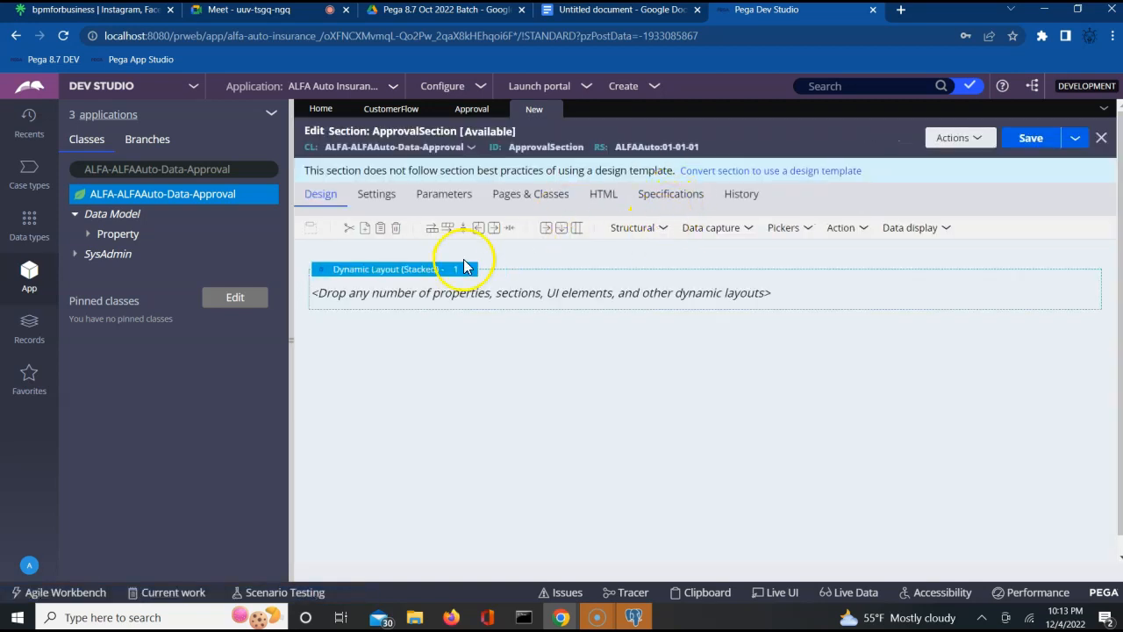
pyautogui.click(437, 272)
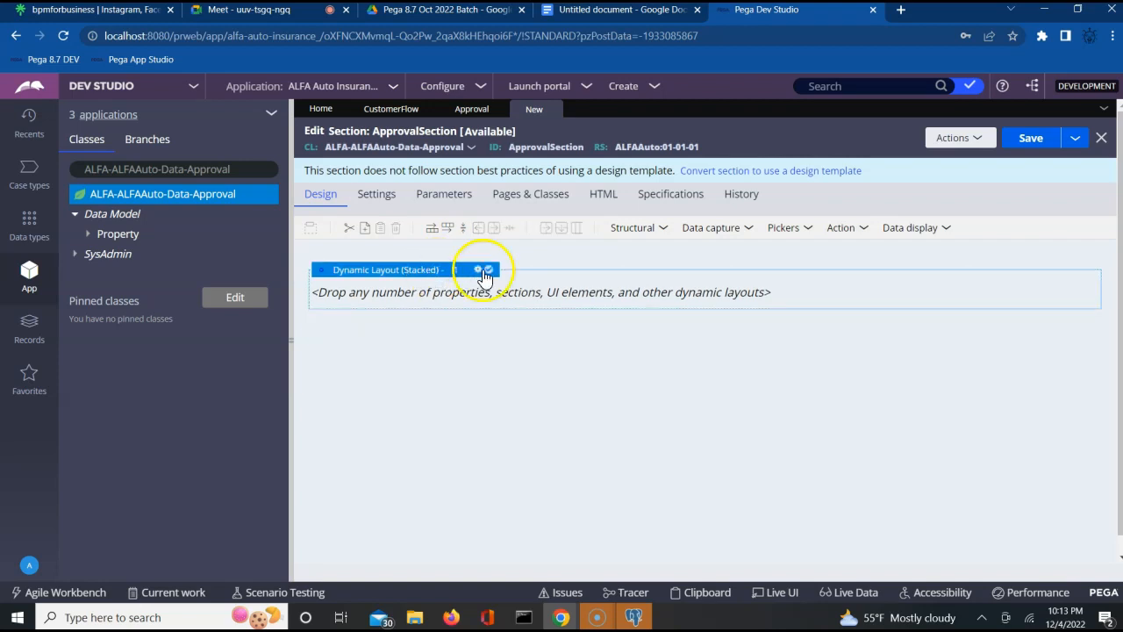
pyautogui.click(479, 271)
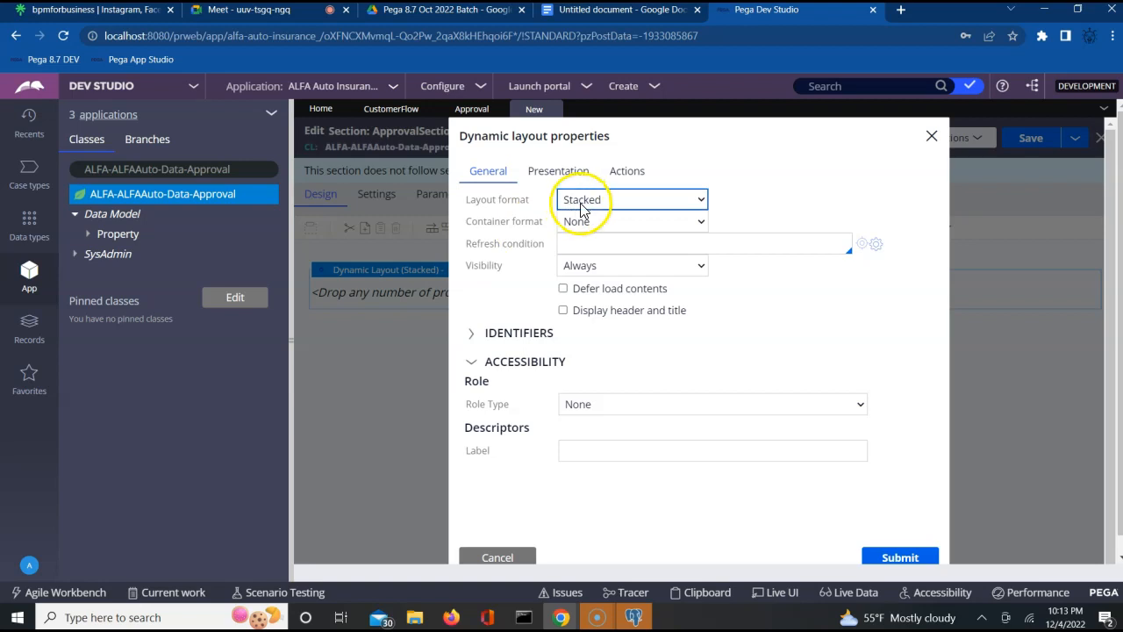
pyautogui.click(582, 200)
pyautogui.click(588, 262)
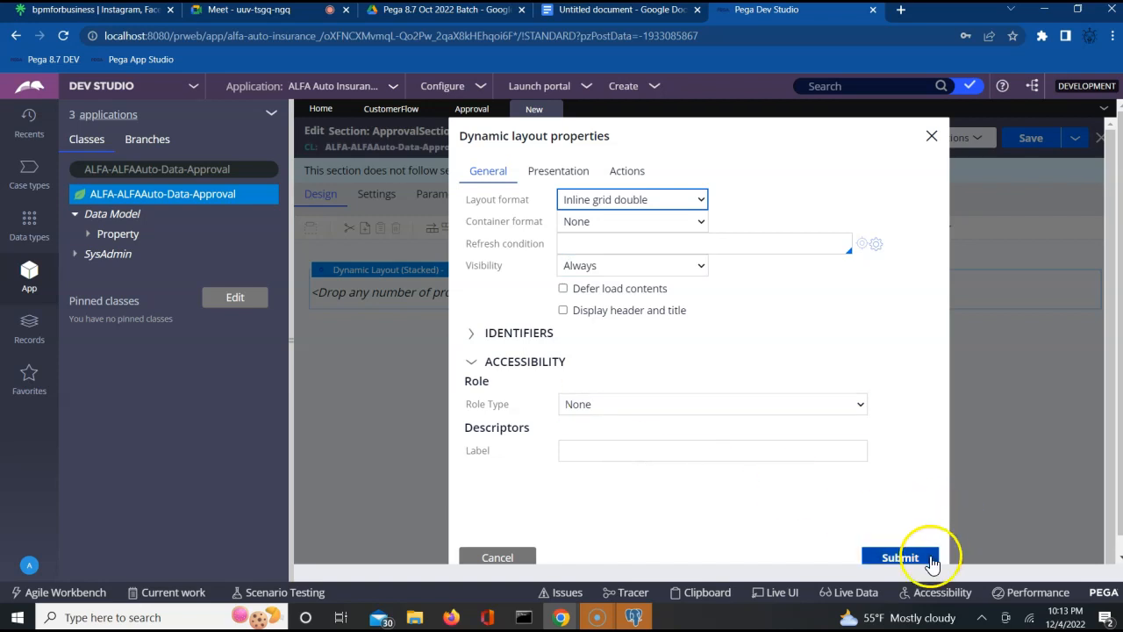
pyautogui.click(903, 562)
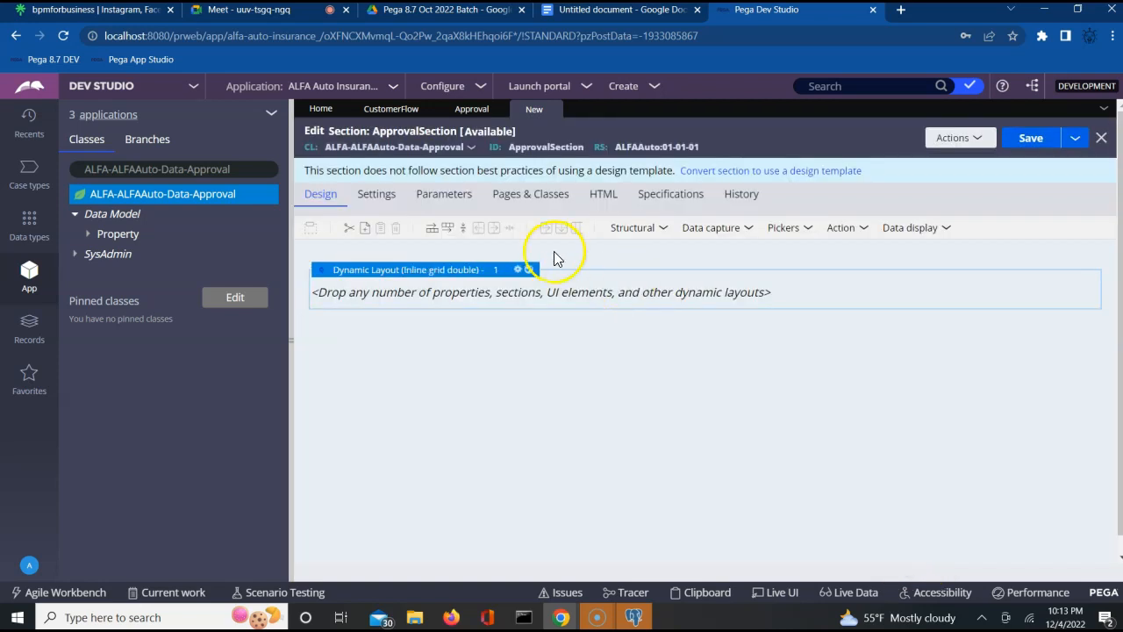
pyautogui.click(650, 232)
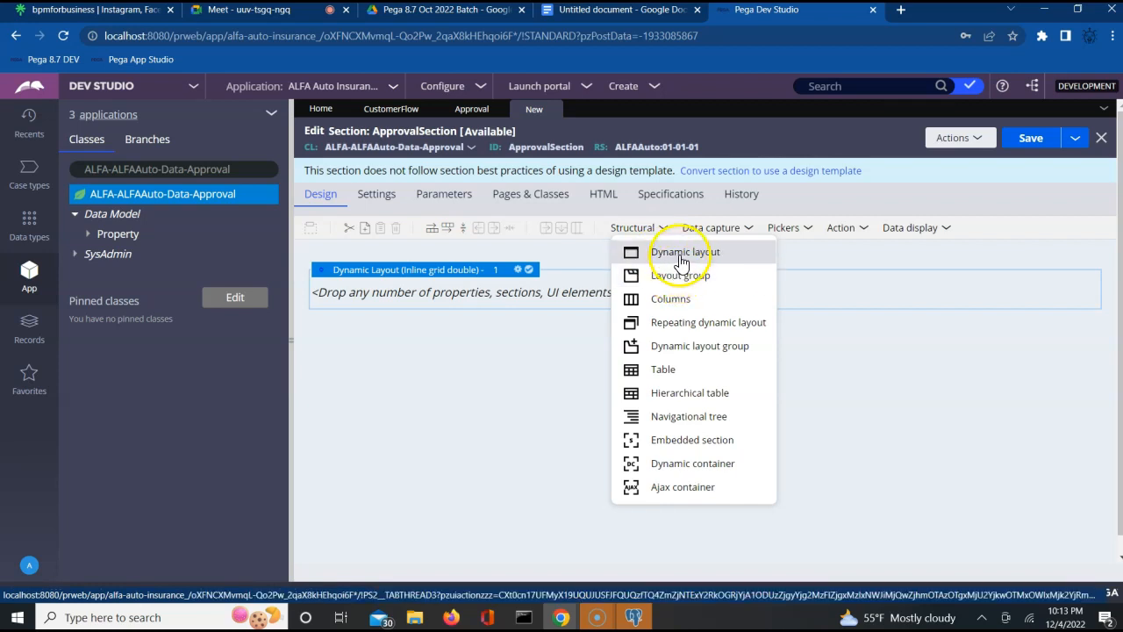
# - Drop a new dynamic layout inside the Inline grid double layout, formatted as Stacked with labels left
pyautogui.moveTo(682, 253); pyautogui.dragTo(586, 294)
pyautogui.click(493, 287)
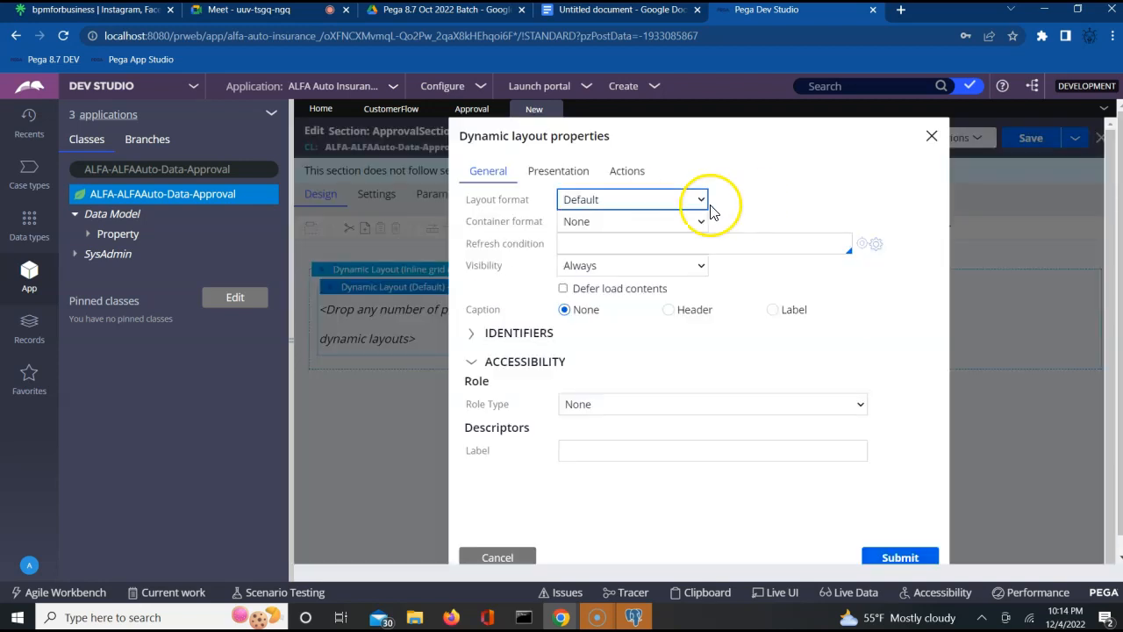
pyautogui.click(671, 206)
pyautogui.click(636, 292)
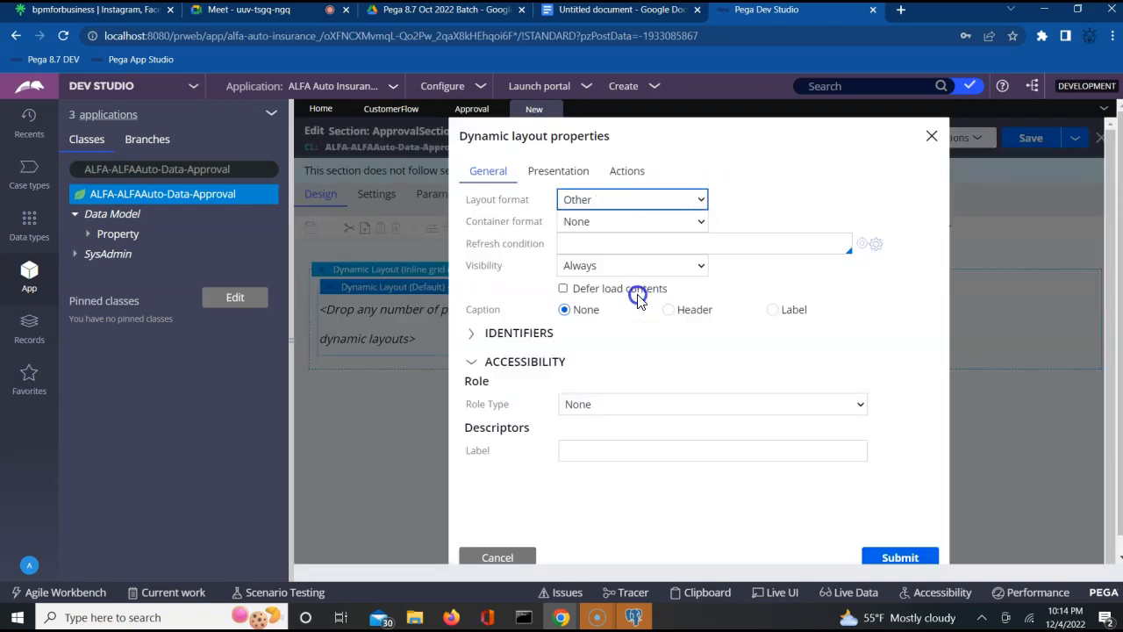
pyautogui.click(767, 203)
pyautogui.press('Down')
pyautogui.press('Down')
pyautogui.press('Down')
pyautogui.press('Down')
pyautogui.press('Down')
pyautogui.press('Down')
pyautogui.press('Down')
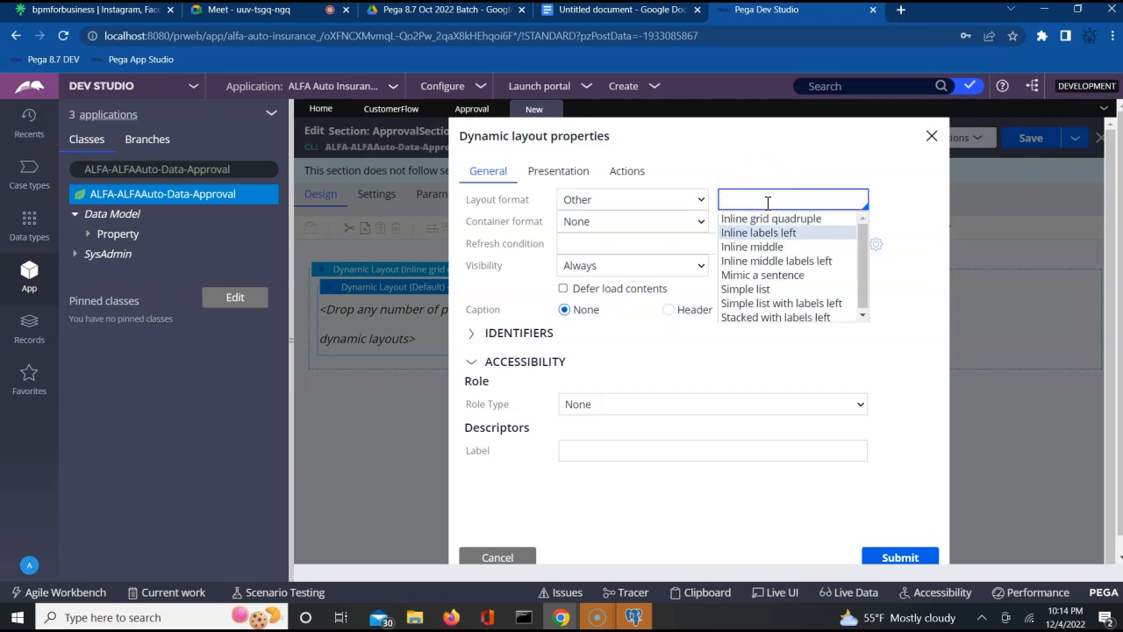
pyautogui.press('Down')
pyautogui.press('Return')
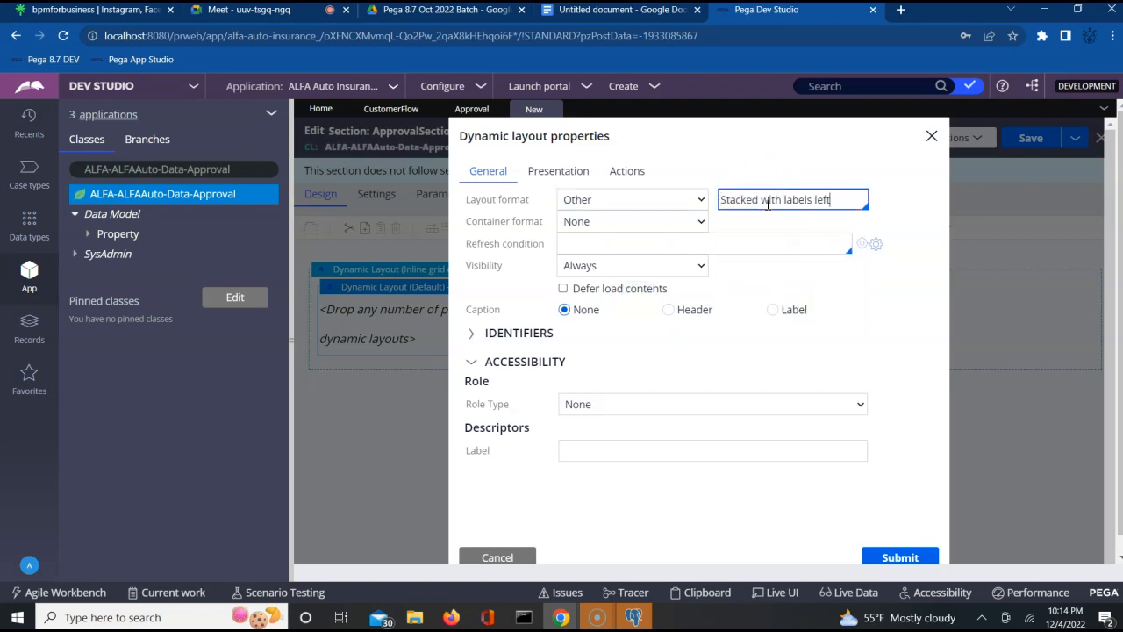
pyautogui.click(881, 558)
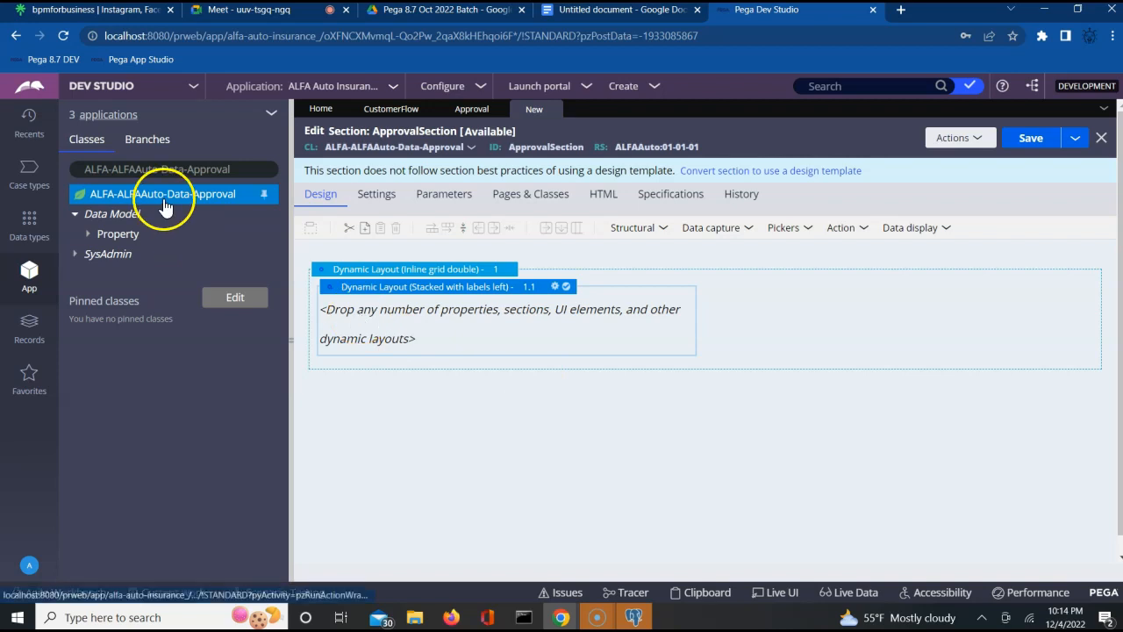
# - Place the Approval and Comments properties into the stacked layout
pyautogui.click(88, 234)
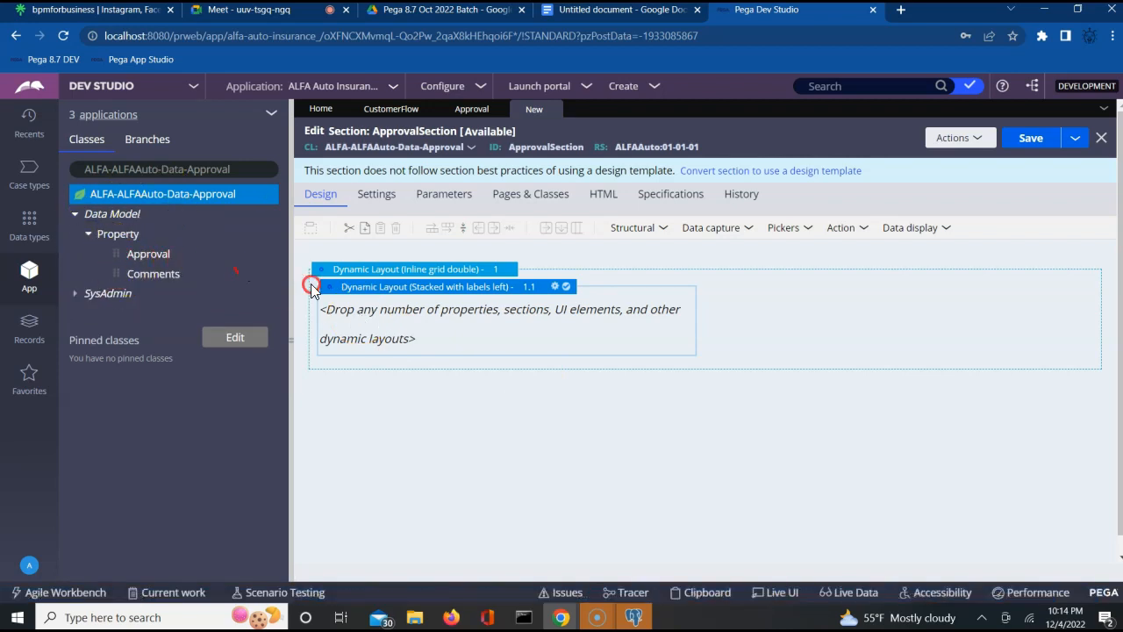
pyautogui.rightClick(355, 311)
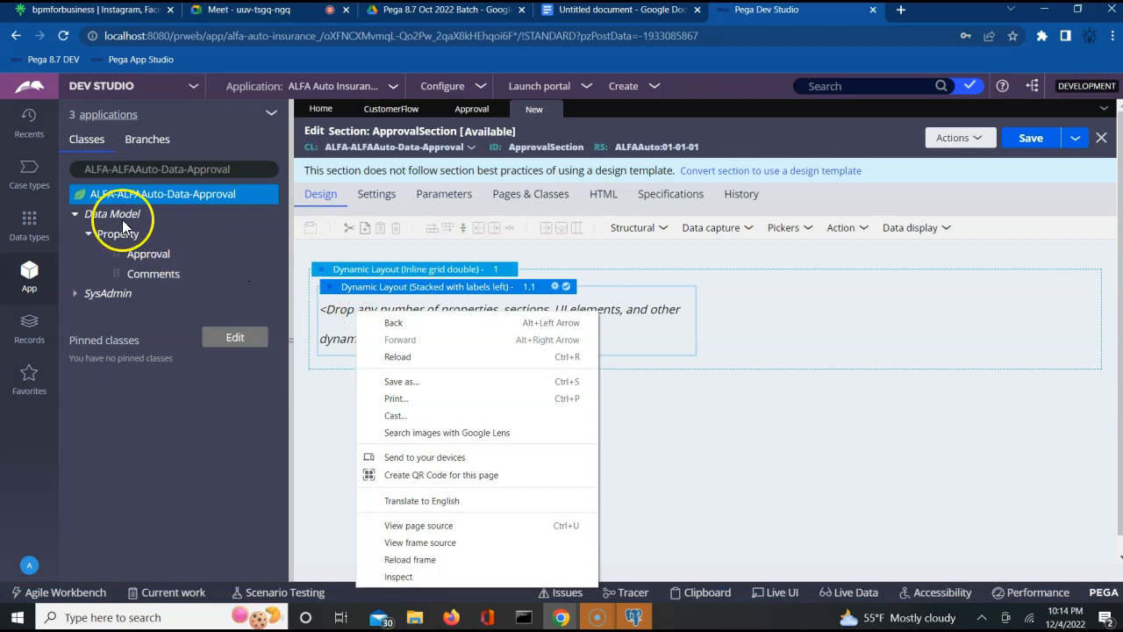
pyautogui.click(250, 255)
pyautogui.moveTo(115, 252); pyautogui.dragTo(352, 307)
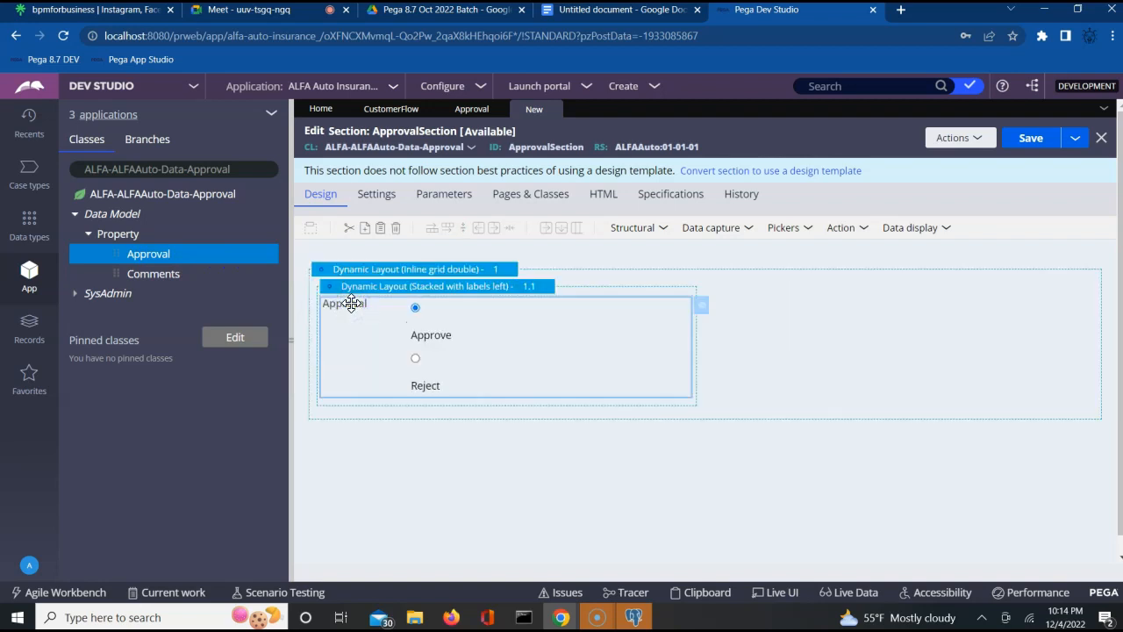
pyautogui.moveTo(116, 273); pyautogui.dragTo(336, 401)
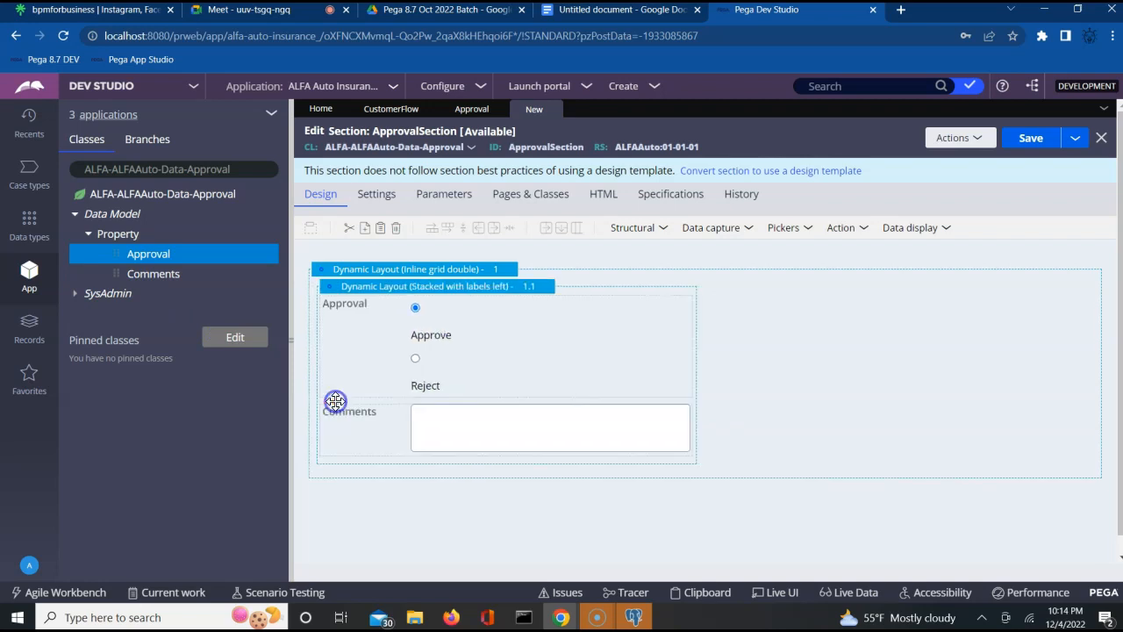
# - Save ApprovalSection and open the Approval property record
pyautogui.click(1027, 140)
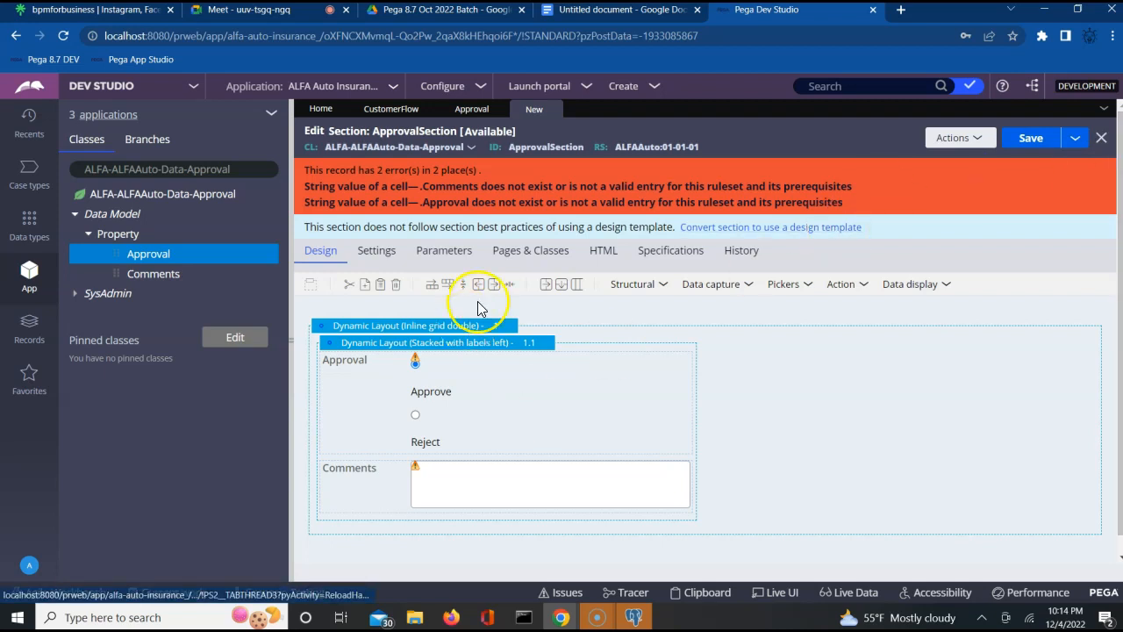
pyautogui.click(603, 389)
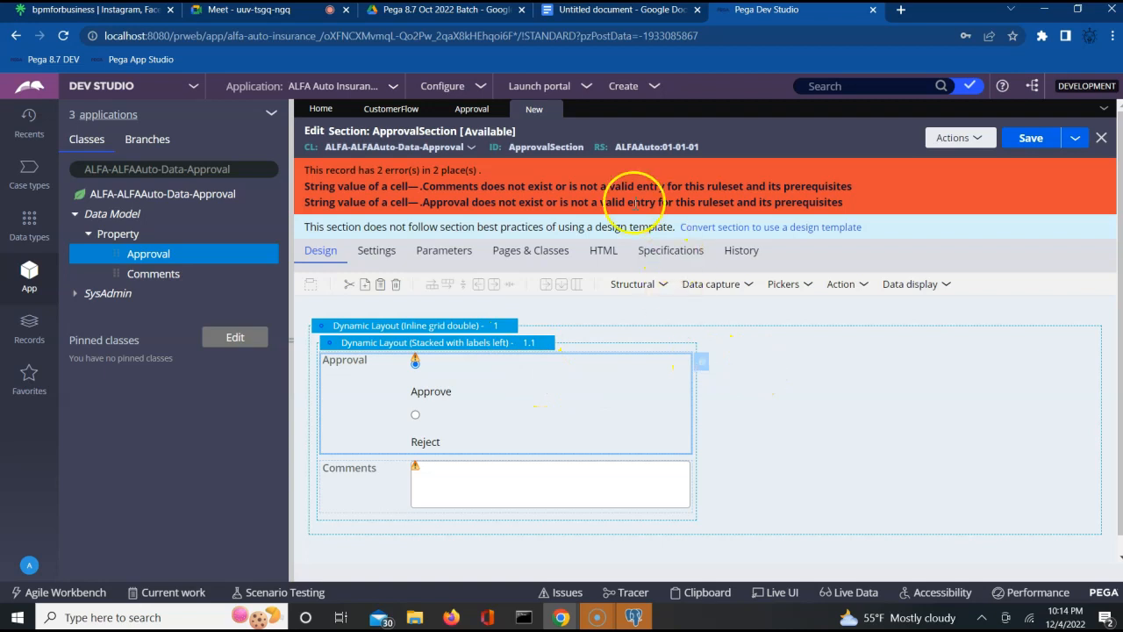
pyautogui.click(163, 259)
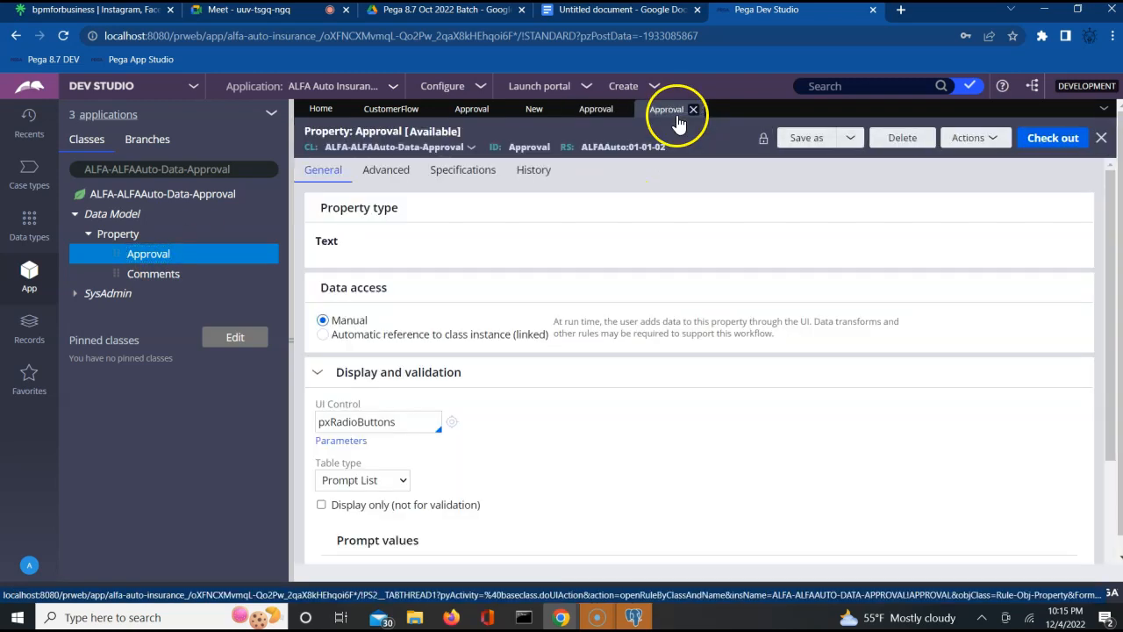
# - Save ApprovalSection as a copy in ruleset version 01-01-02 and open it
pyautogui.click(692, 110)
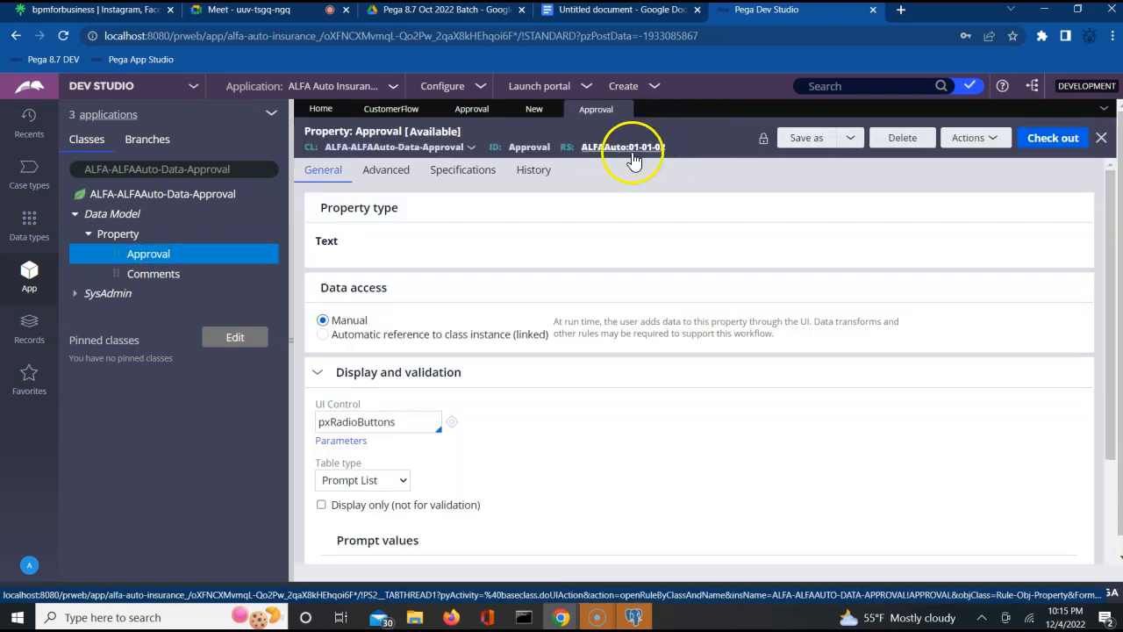
pyautogui.click(530, 110)
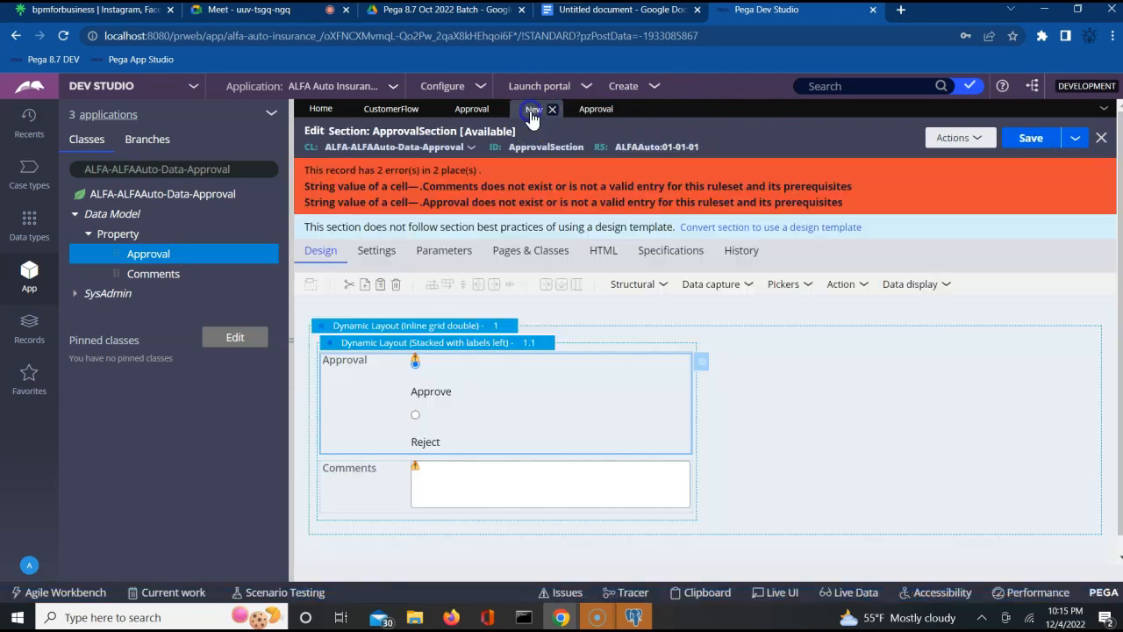
pyautogui.click(1076, 144)
pyautogui.click(955, 158)
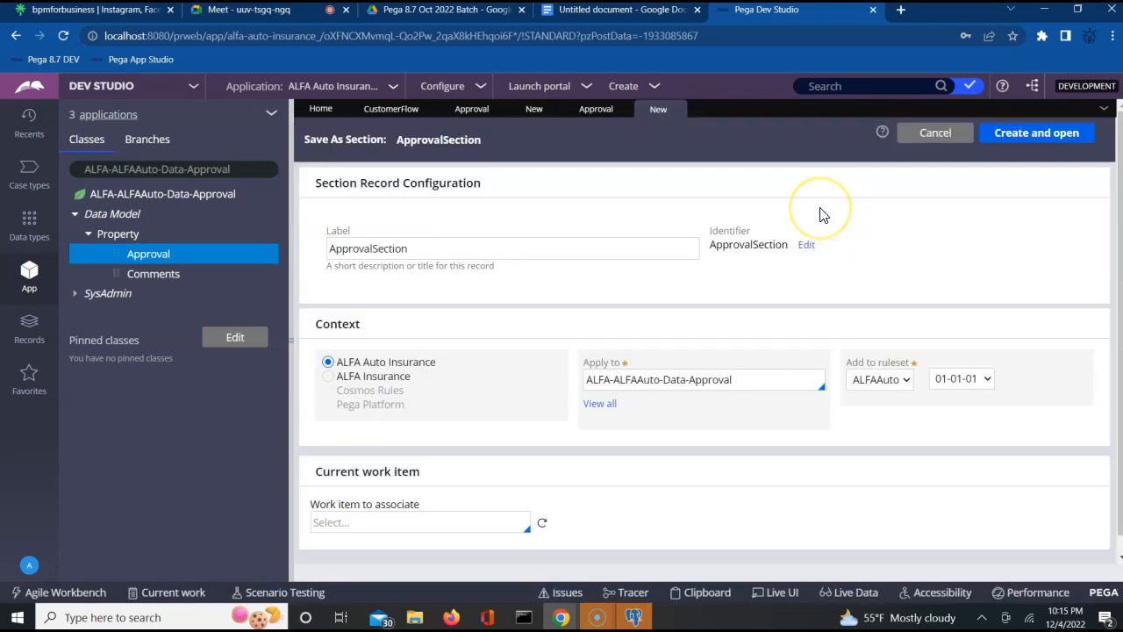
pyautogui.click(959, 381)
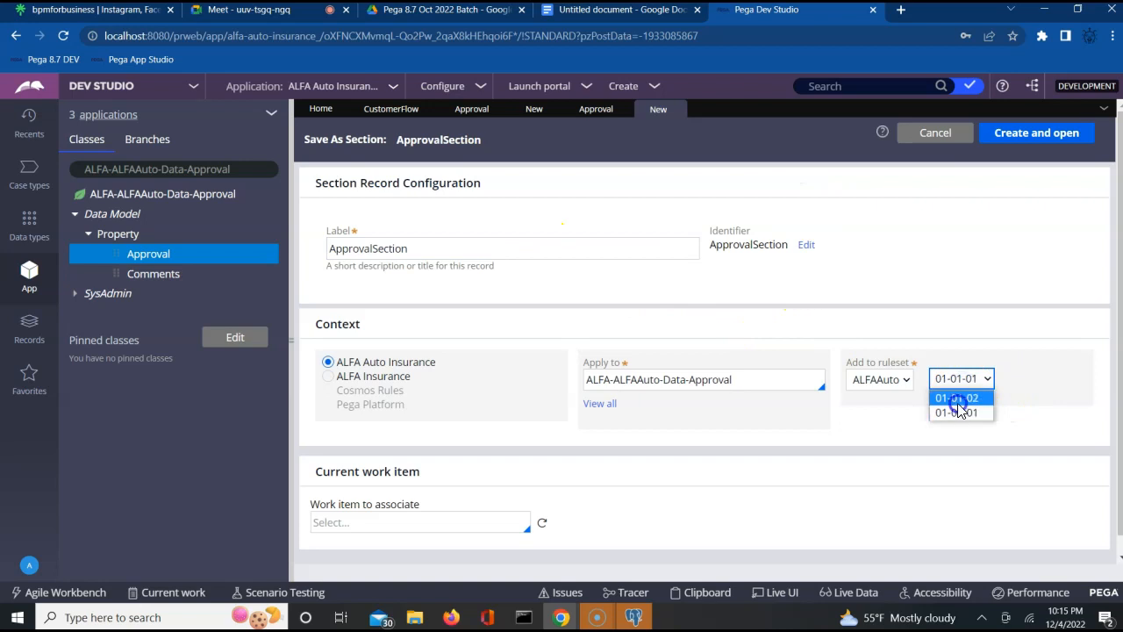
pyautogui.click(958, 399)
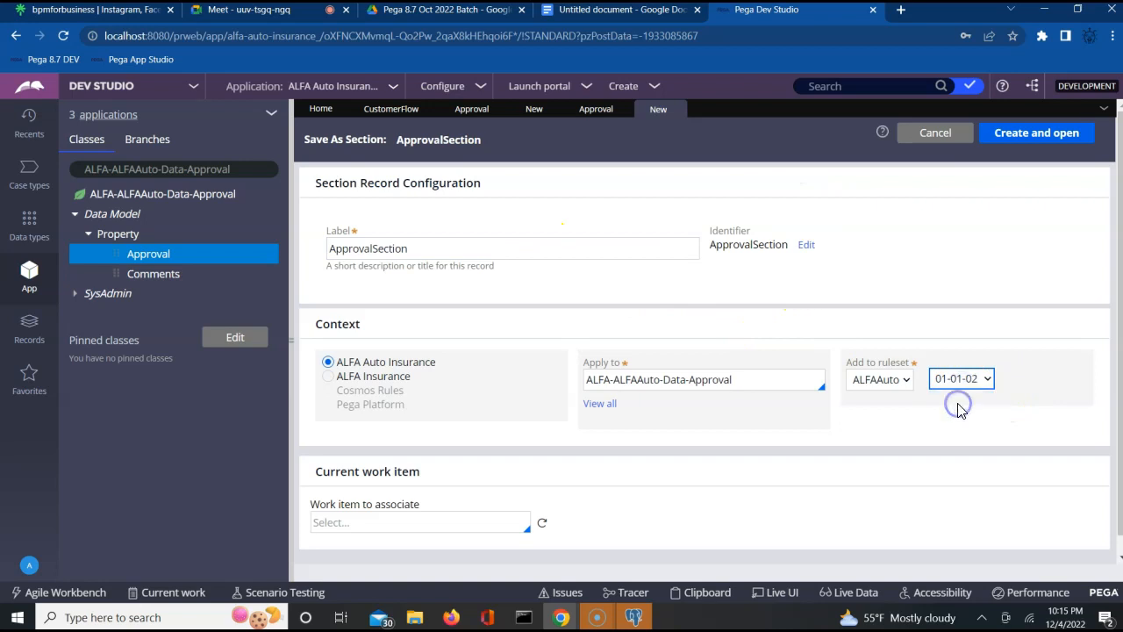
pyautogui.click(1040, 136)
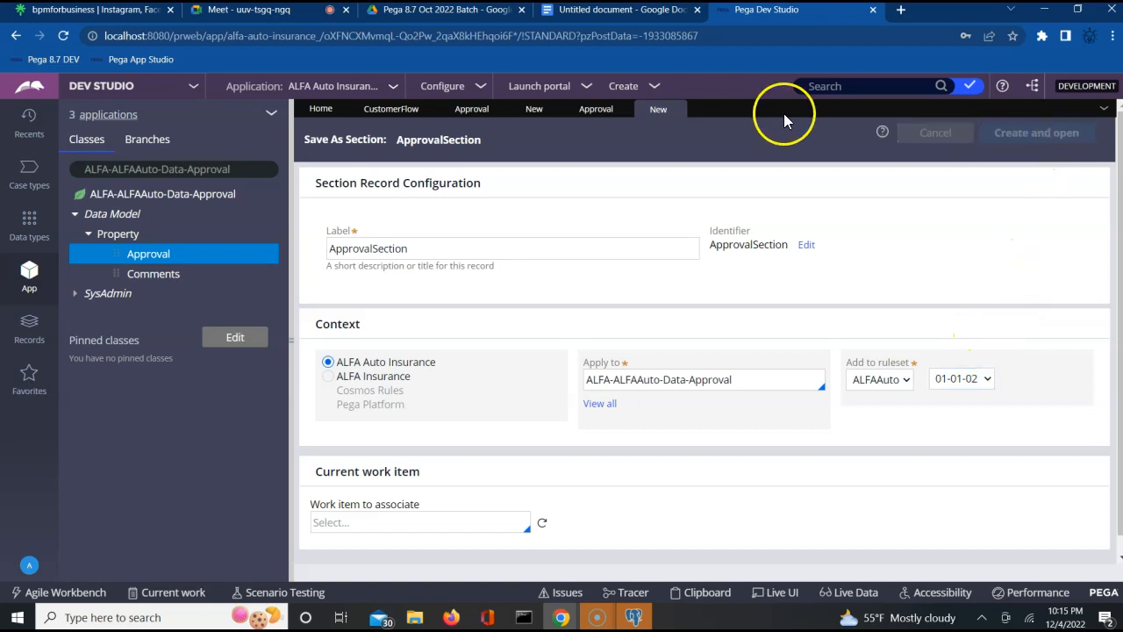
# - Close the leftover empty new-record tab and save the ApprovalSection section
pyautogui.click(594, 111)
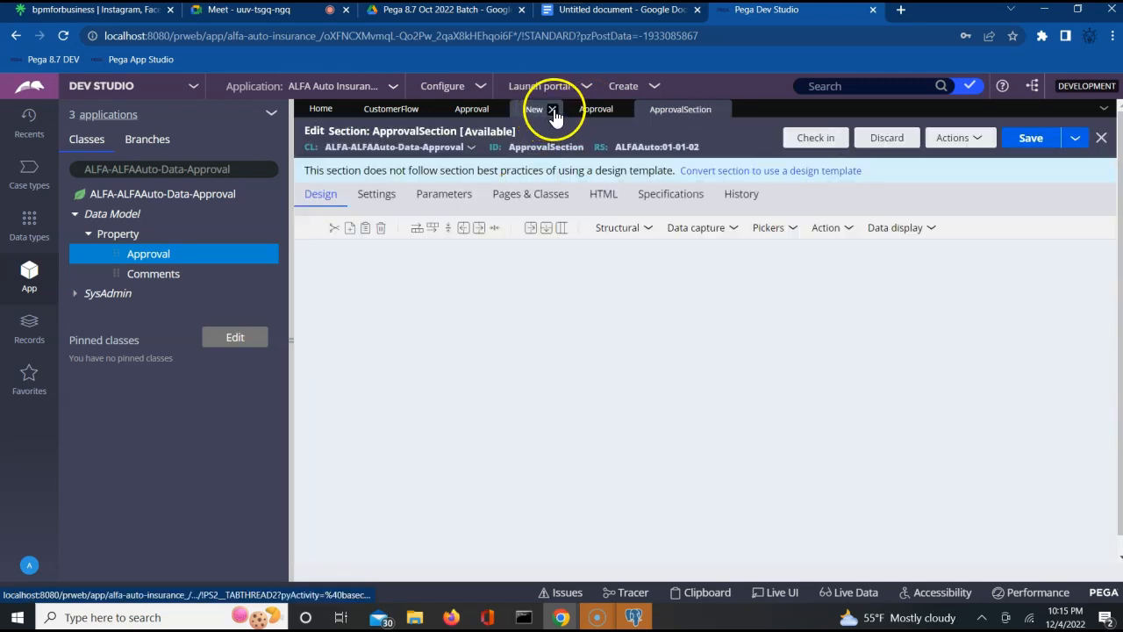
pyautogui.click(552, 109)
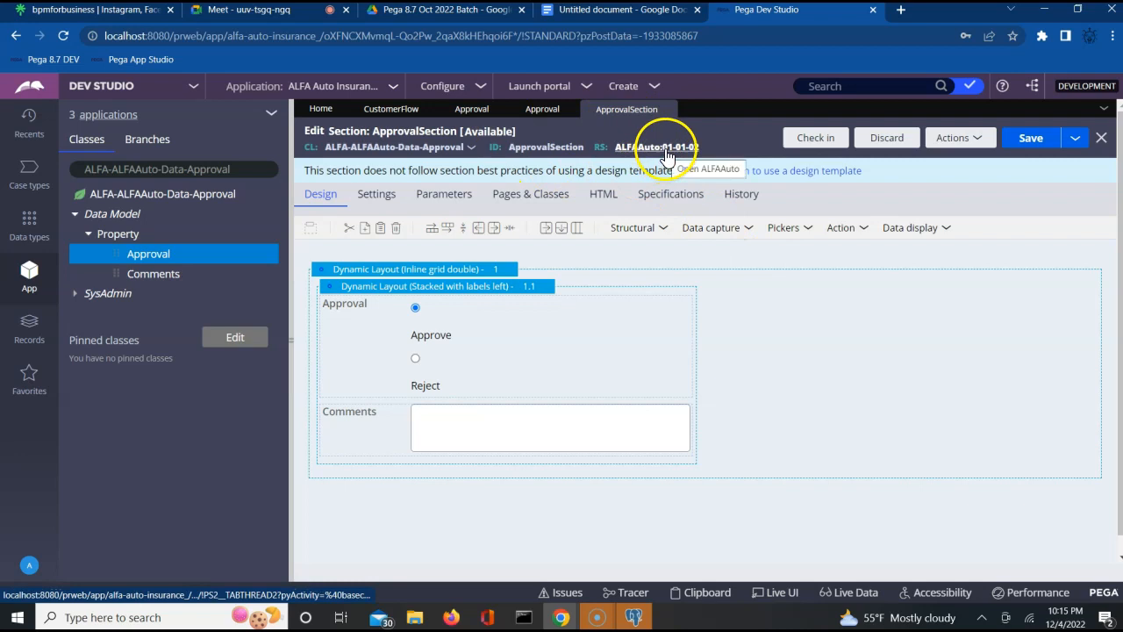
pyautogui.click(1031, 140)
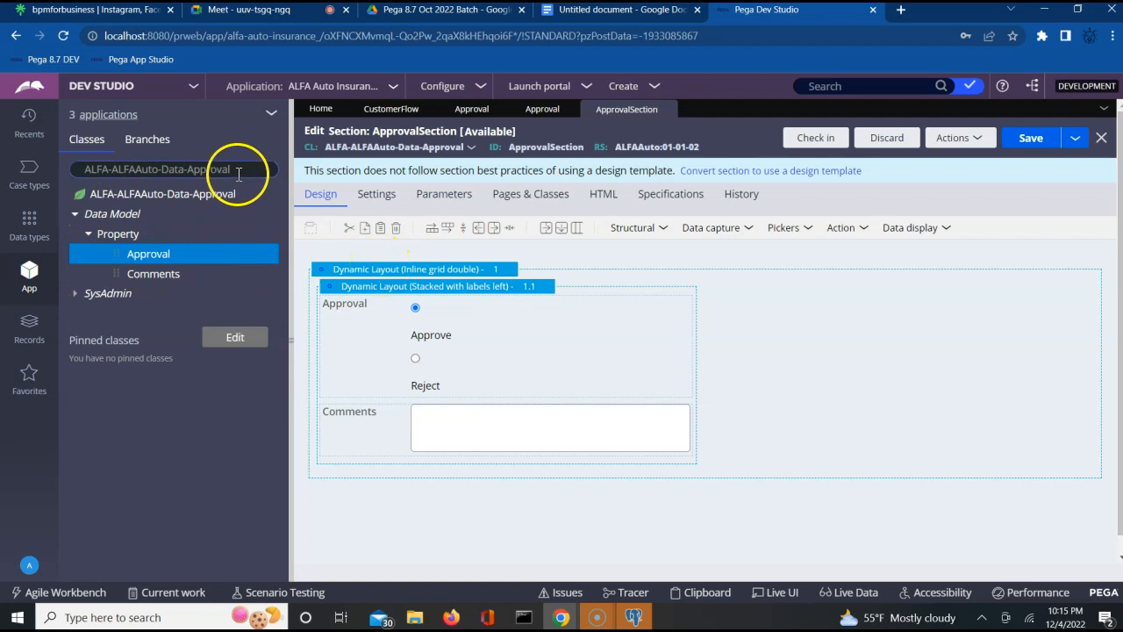
# - Switch the App Explorer to the ALFA-ALFAAuto-Work class
pyautogui.rightClick(239, 180)
pyautogui.click(237, 172)
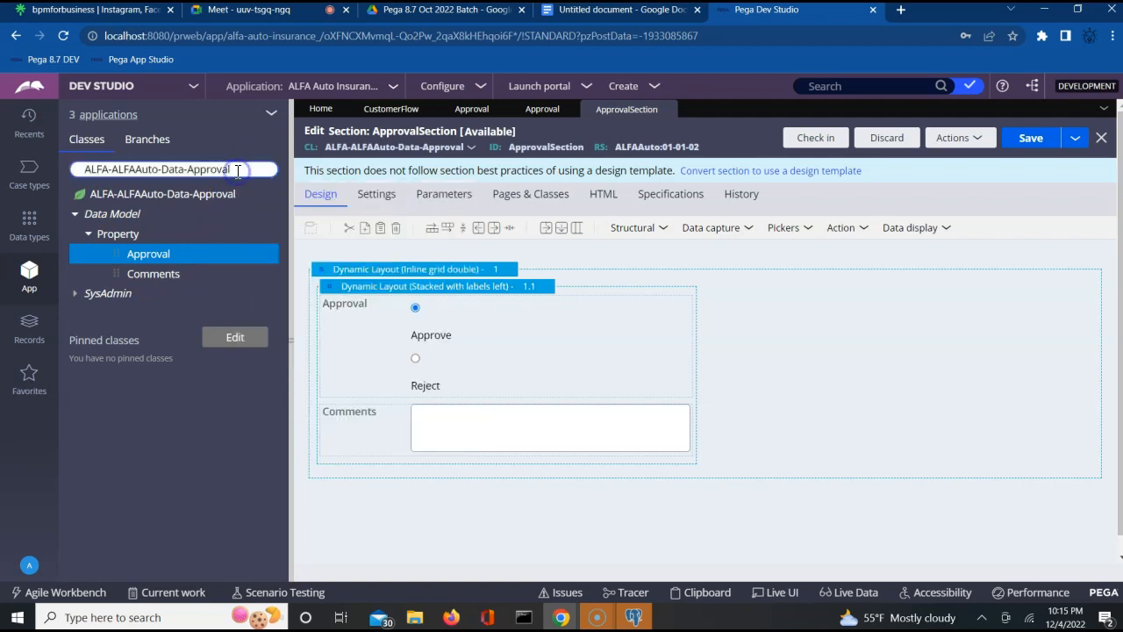
pyautogui.press('BackSpace')
pyautogui.press('BackSpace')
pyautogui.press('BackSpace')
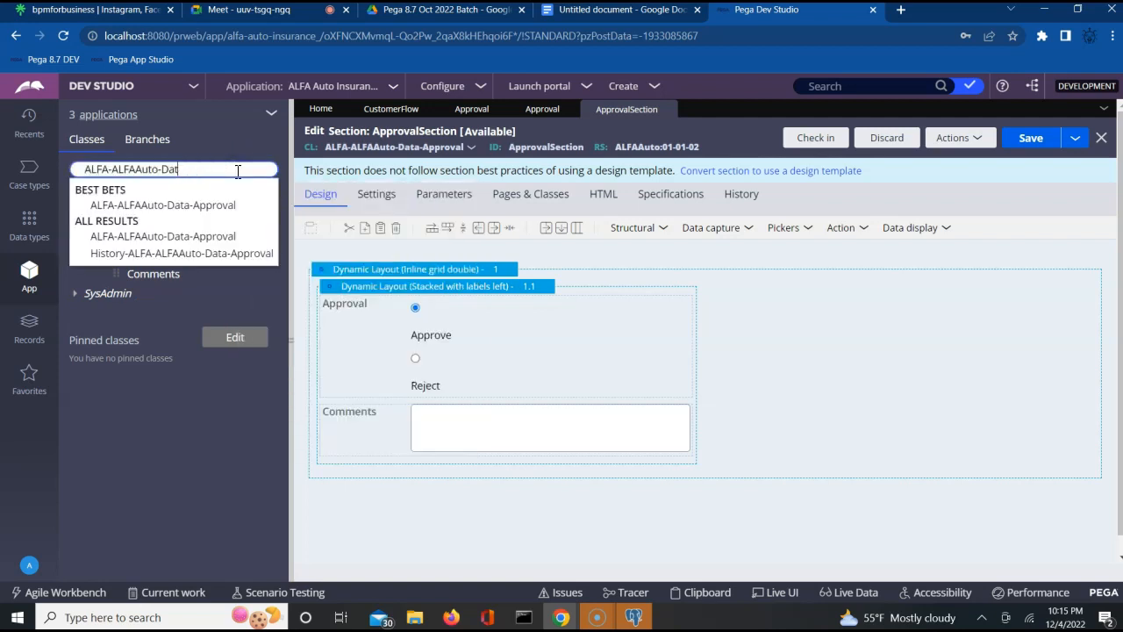
pyautogui.press('Down')
pyautogui.press('Down')
pyautogui.press('Down')
pyautogui.press('Up')
pyautogui.press('Return')
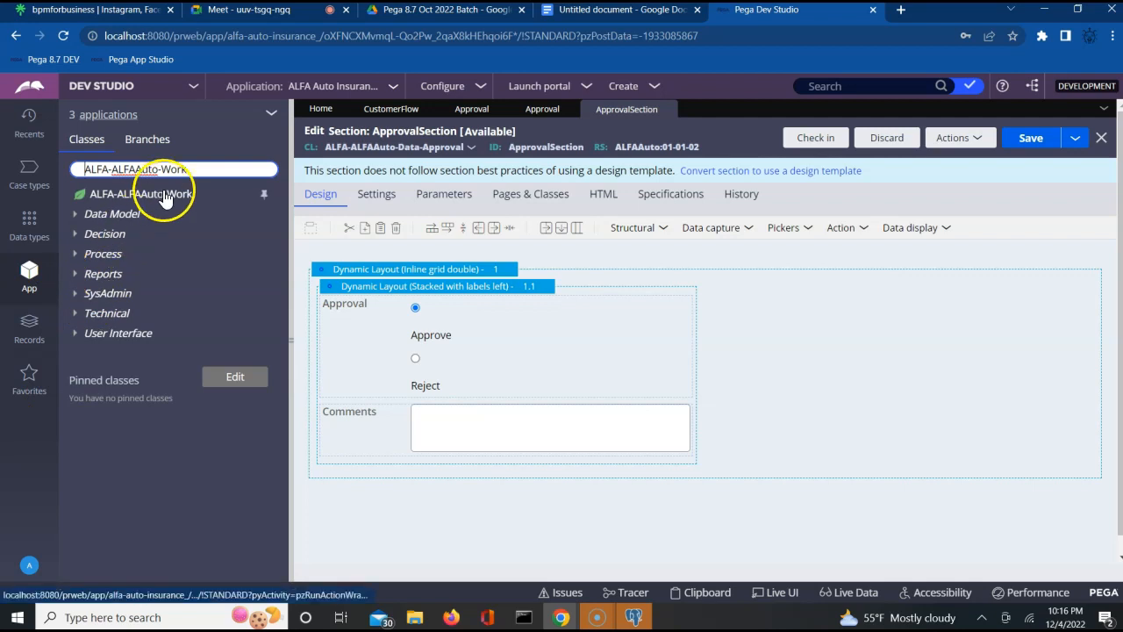
pyautogui.click(164, 195)
# - Create a new ApprovalPage property in the ALFA-ALFAAuto-Work class
pyautogui.rightClick(164, 197)
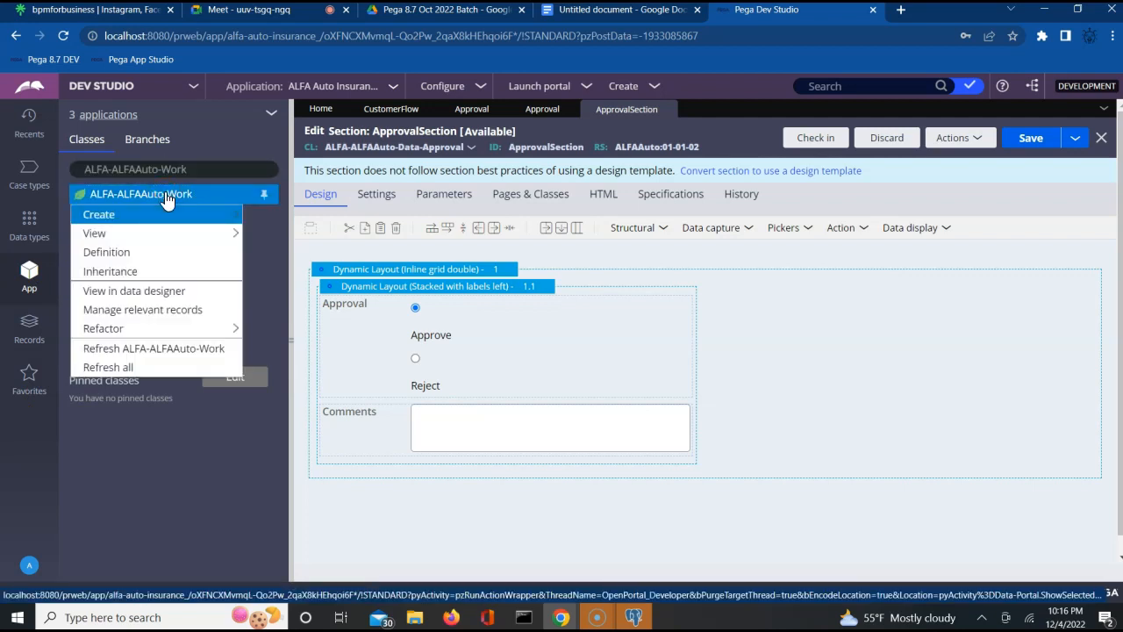
pyautogui.moveTo(183, 211)
pyautogui.moveTo(283, 235)
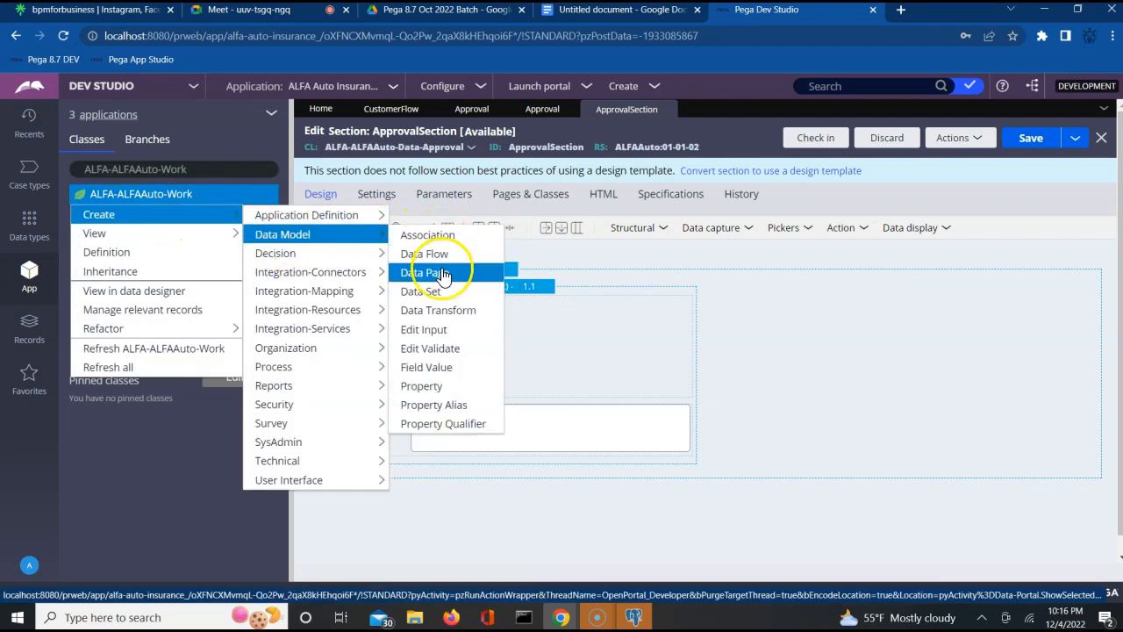
pyautogui.click(430, 390)
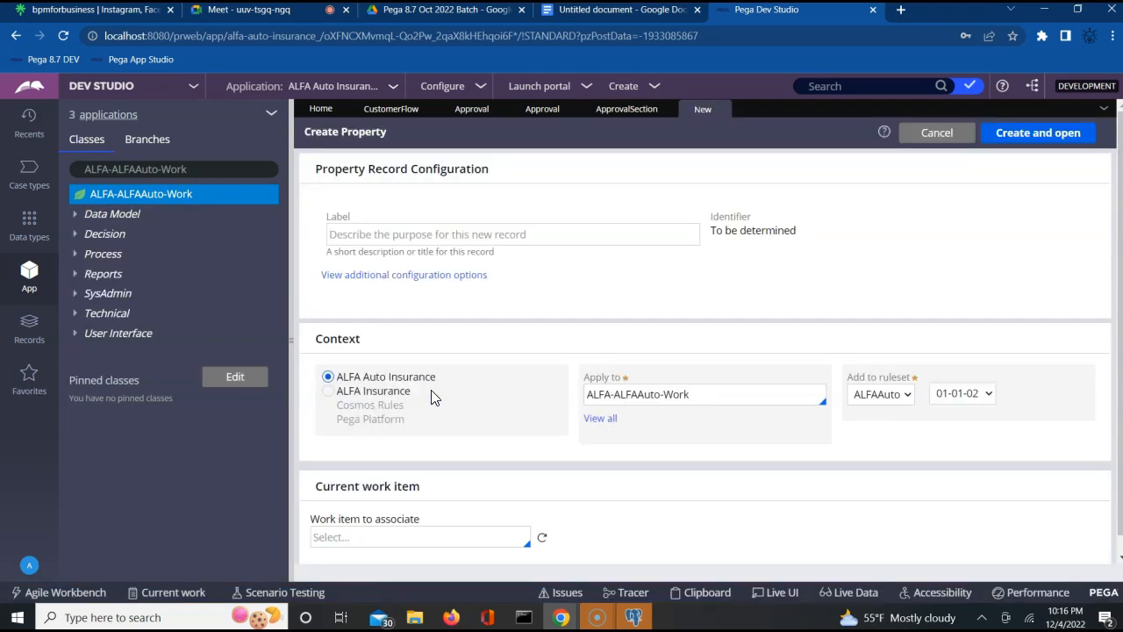
pyautogui.click(504, 234)
pyautogui.write('ApprovalPage')
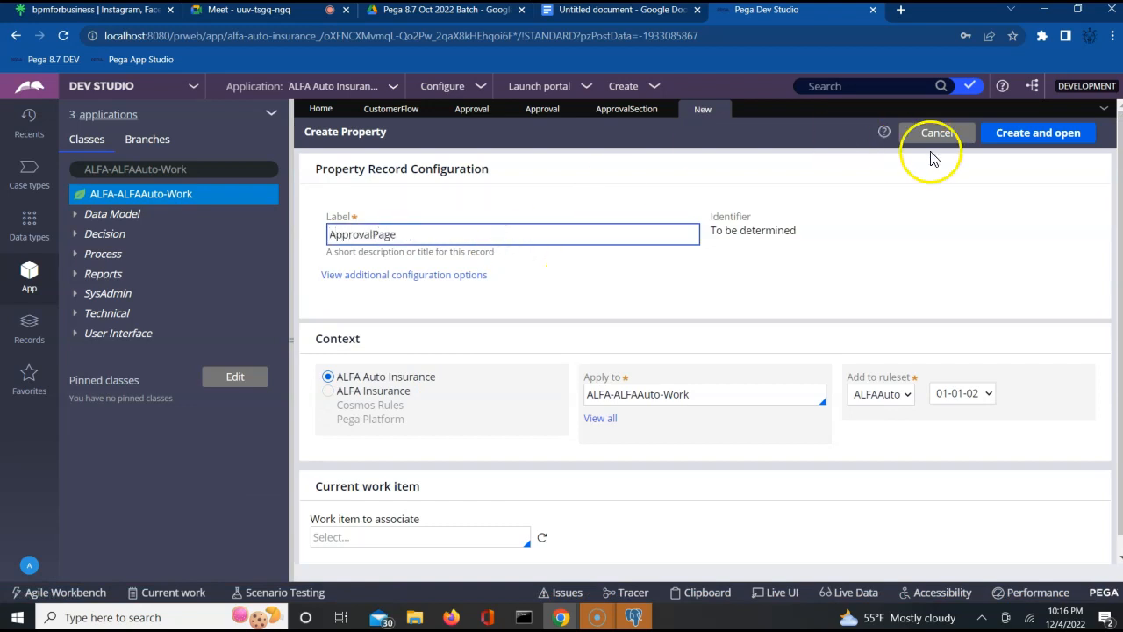
pyautogui.click(1006, 133)
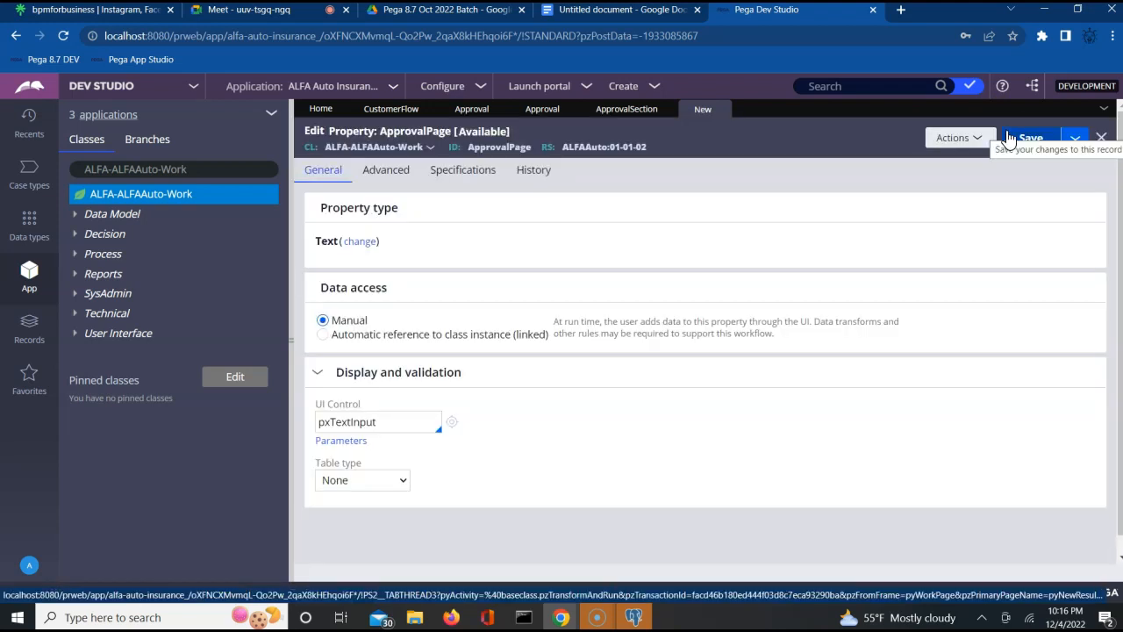
# - Make ApprovalPage a Single Page defined by ALFA-ALFAAuto-Data-Approval and save it
pyautogui.click(358, 242)
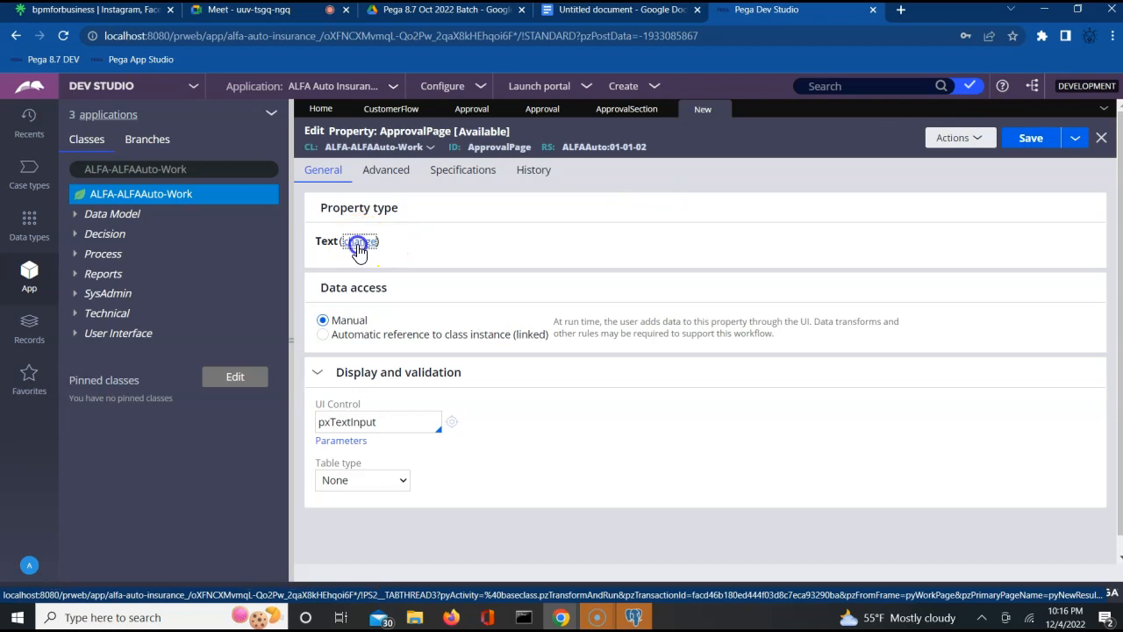
pyautogui.click(463, 292)
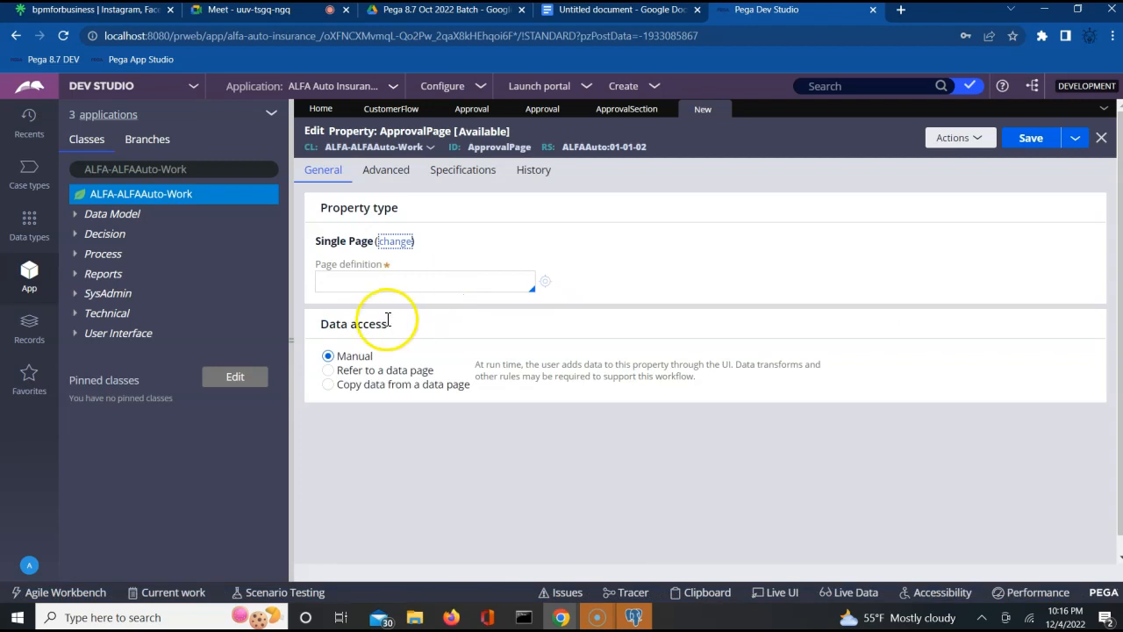
pyautogui.click(433, 284)
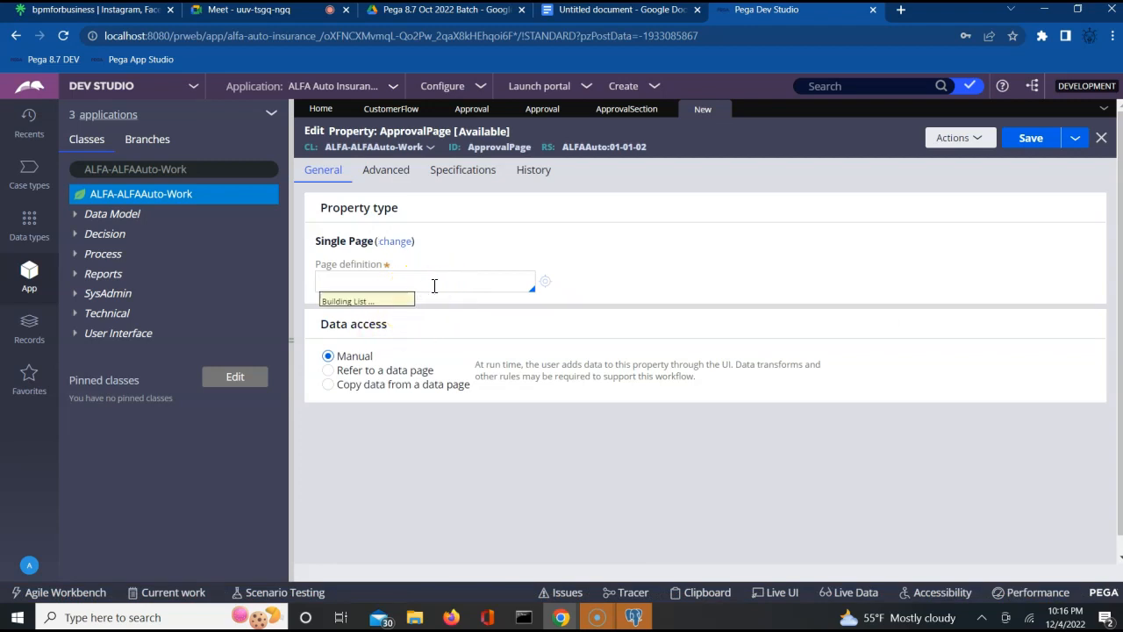
pyautogui.press('Down')
pyautogui.press('Down')
pyautogui.press('Down')
pyautogui.press('Down')
pyautogui.press('Down')
pyautogui.press('Down')
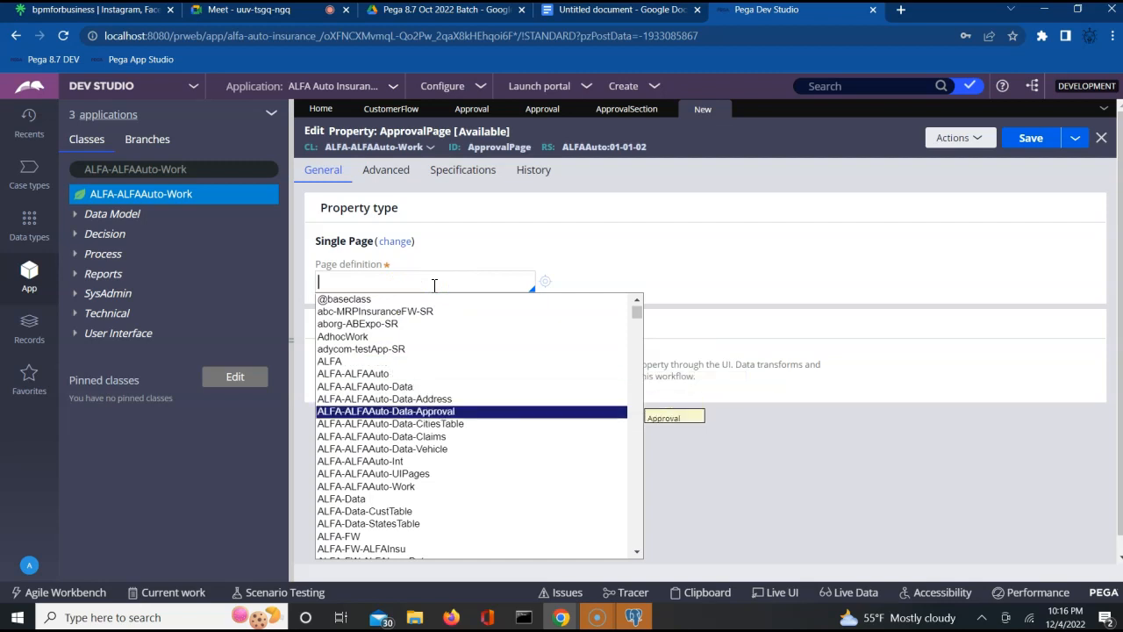
pyautogui.press('Return')
pyautogui.click(1042, 143)
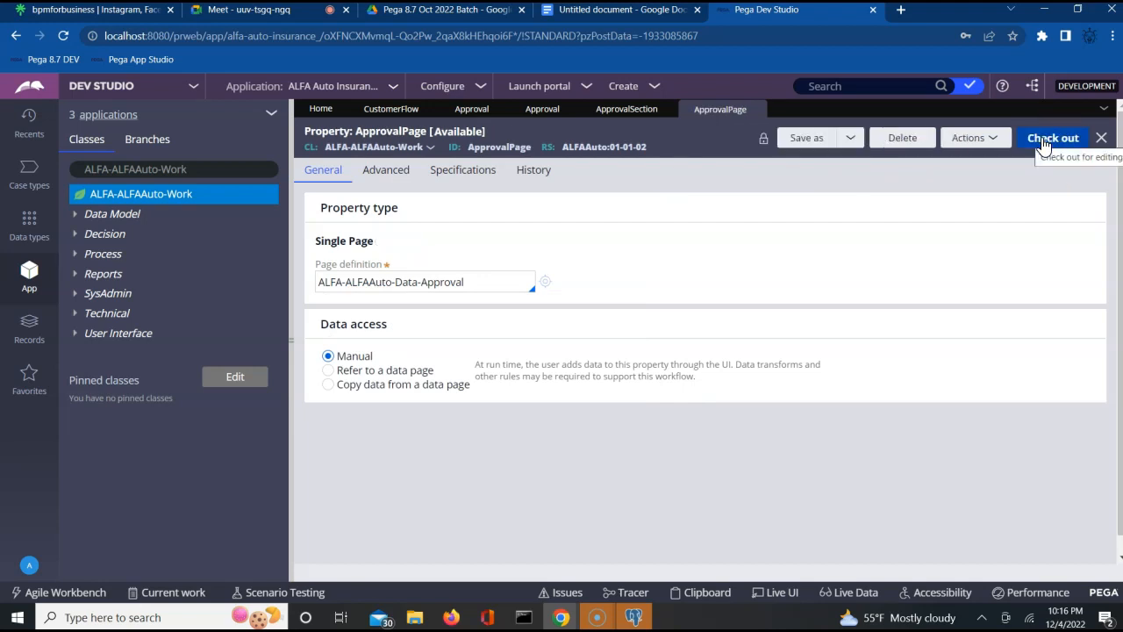
pyautogui.click(618, 114)
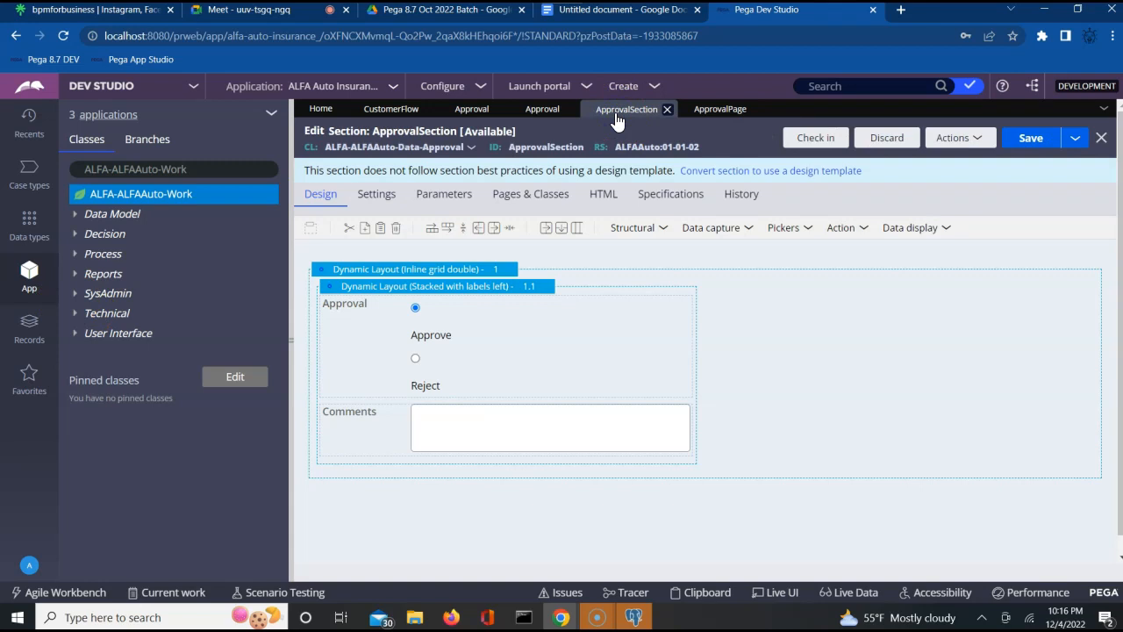
# - Create a User Interface section labelled ApprovalFA in ALFA-ALFAAuto-Work and open it
pyautogui.click(106, 335)
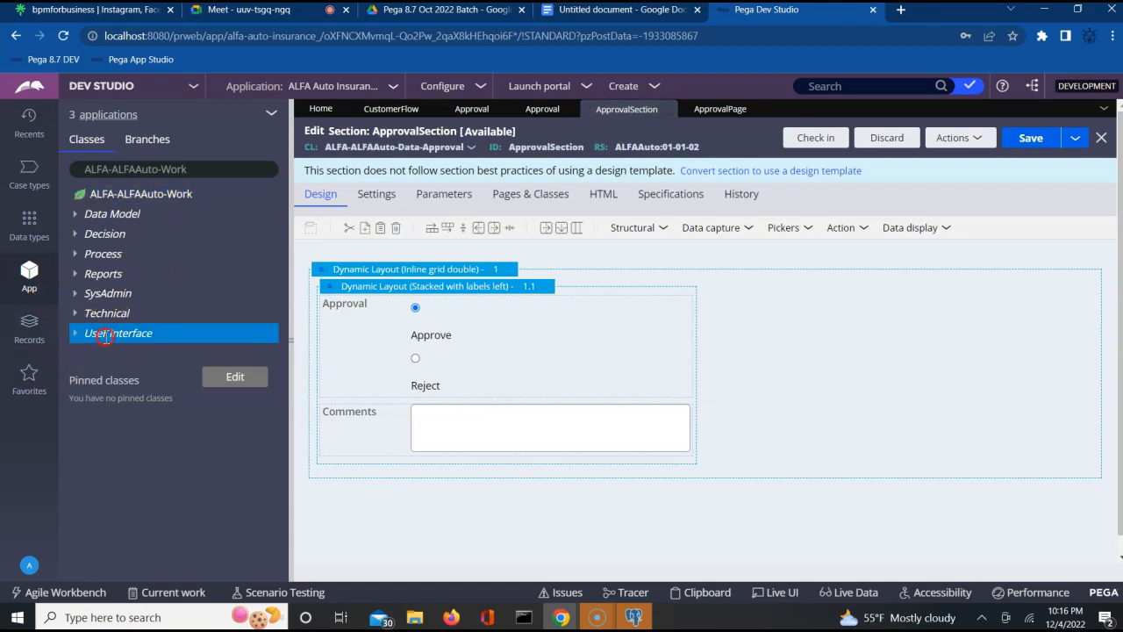
pyautogui.rightClick(105, 335)
pyautogui.moveTo(114, 352)
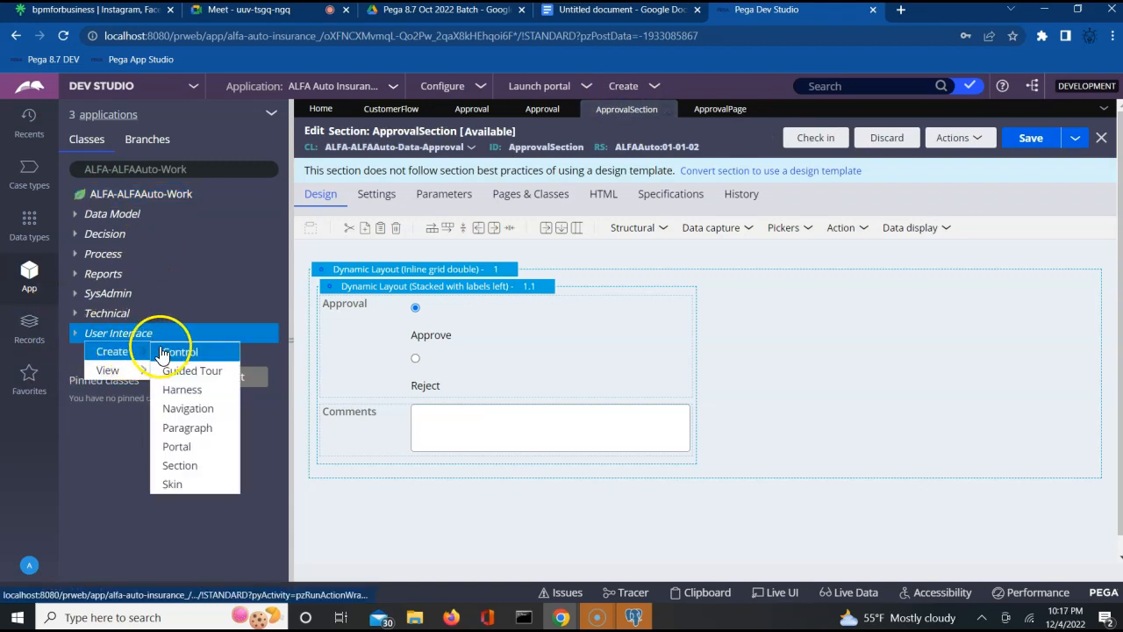
pyautogui.click(183, 466)
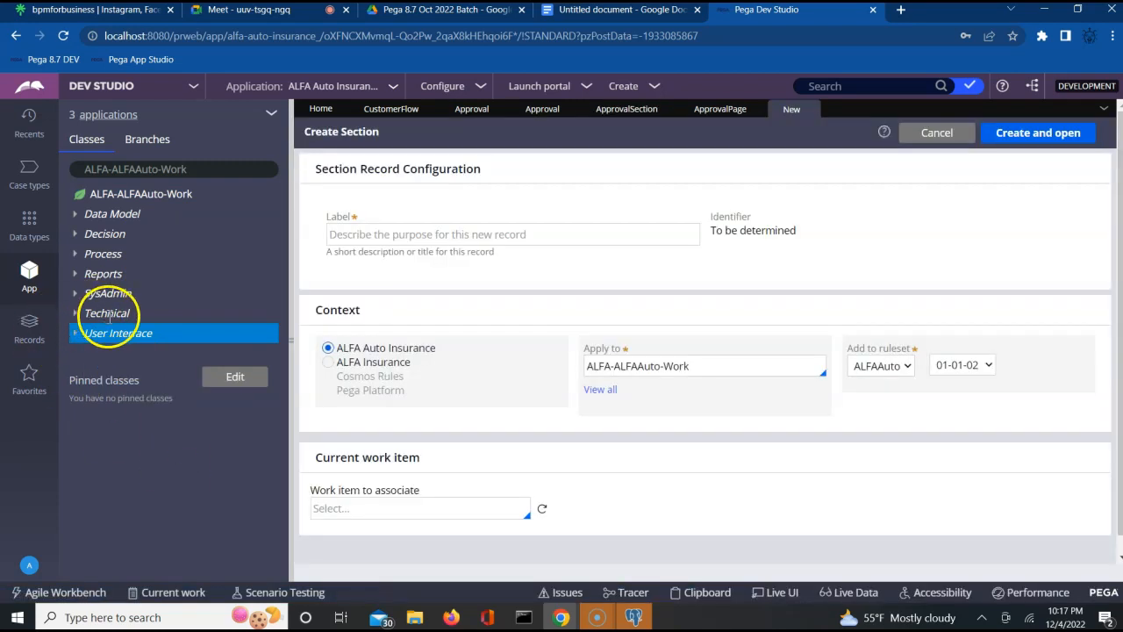
pyautogui.click(389, 233)
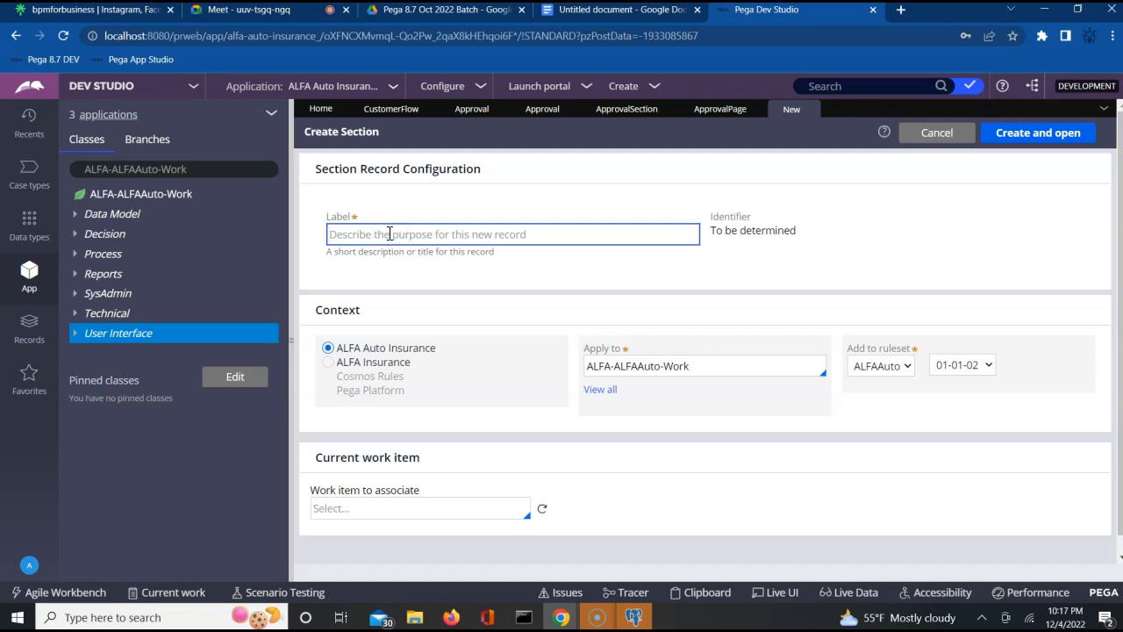
pyautogui.write('ApprovalFA')
pyautogui.click(787, 299)
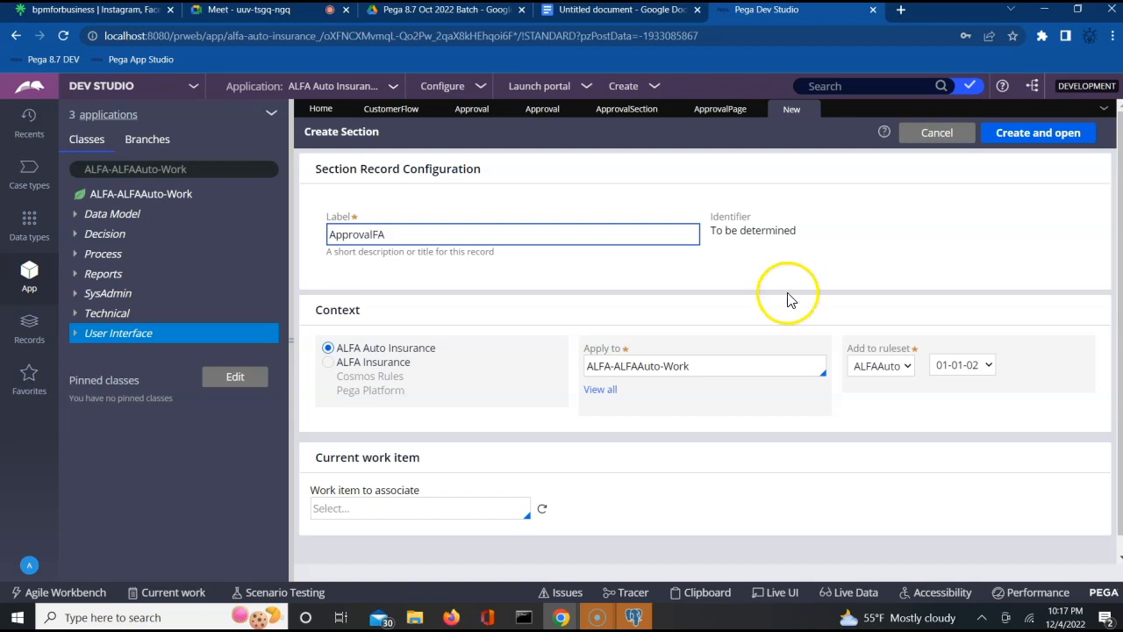
pyautogui.click(1041, 135)
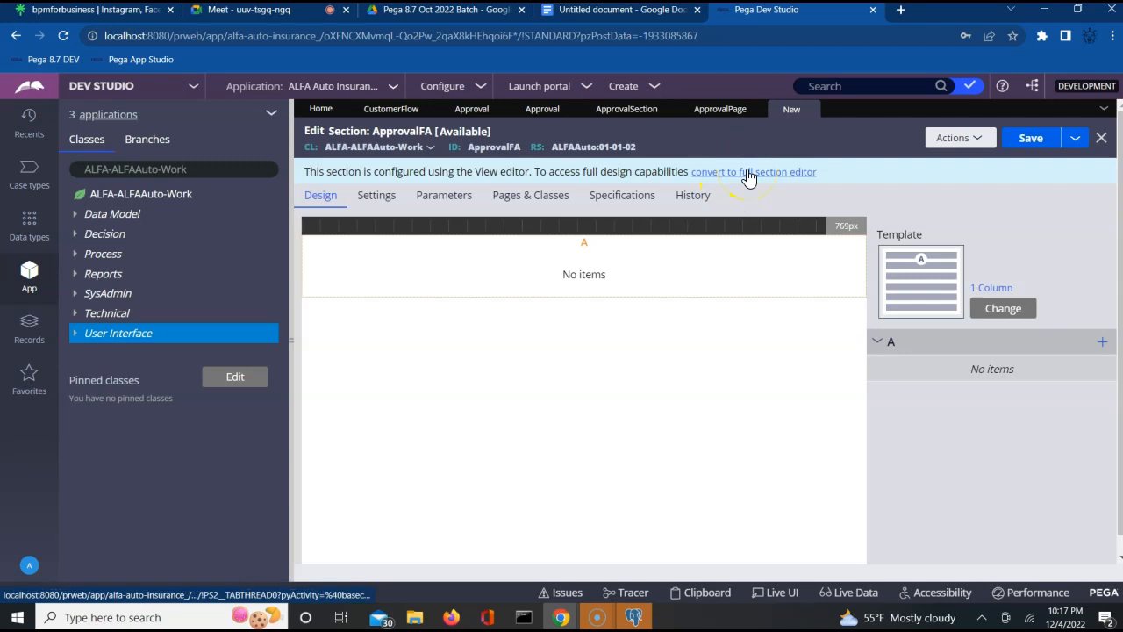
# - Close the ApprovalFA section and bring up the Process category's create options
pyautogui.click(1101, 138)
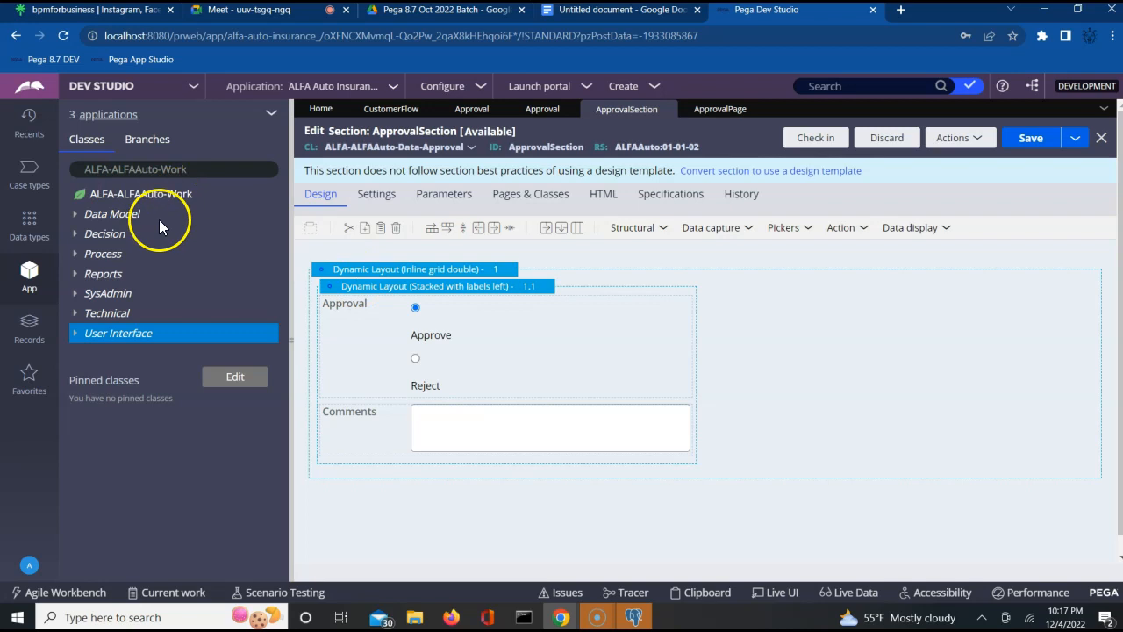
pyautogui.rightClick(115, 216)
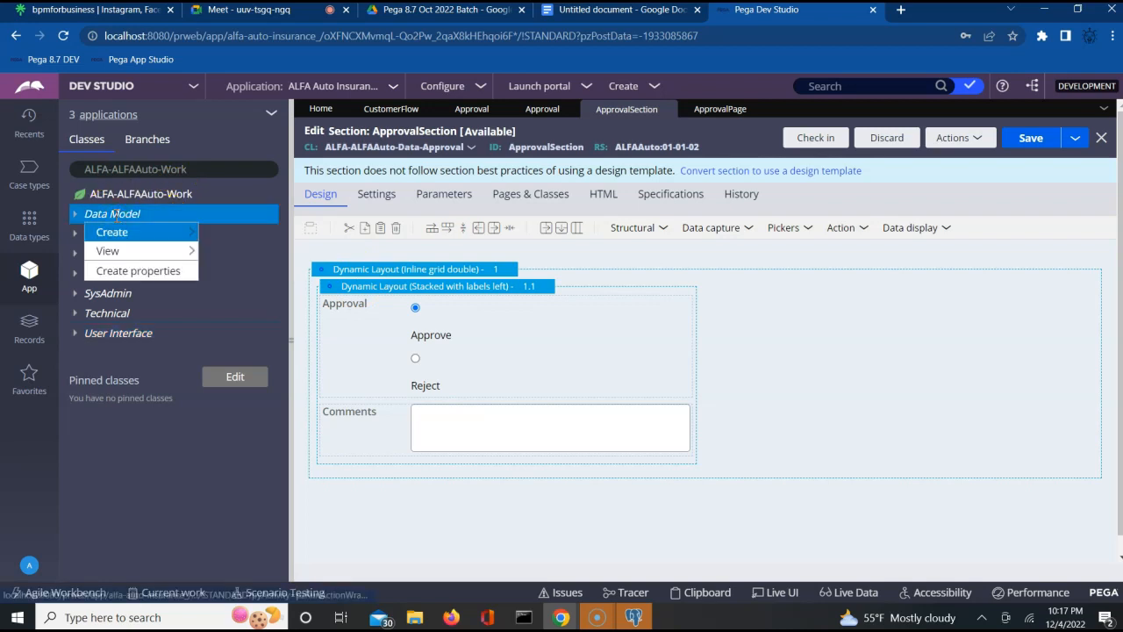
pyautogui.moveTo(113, 255)
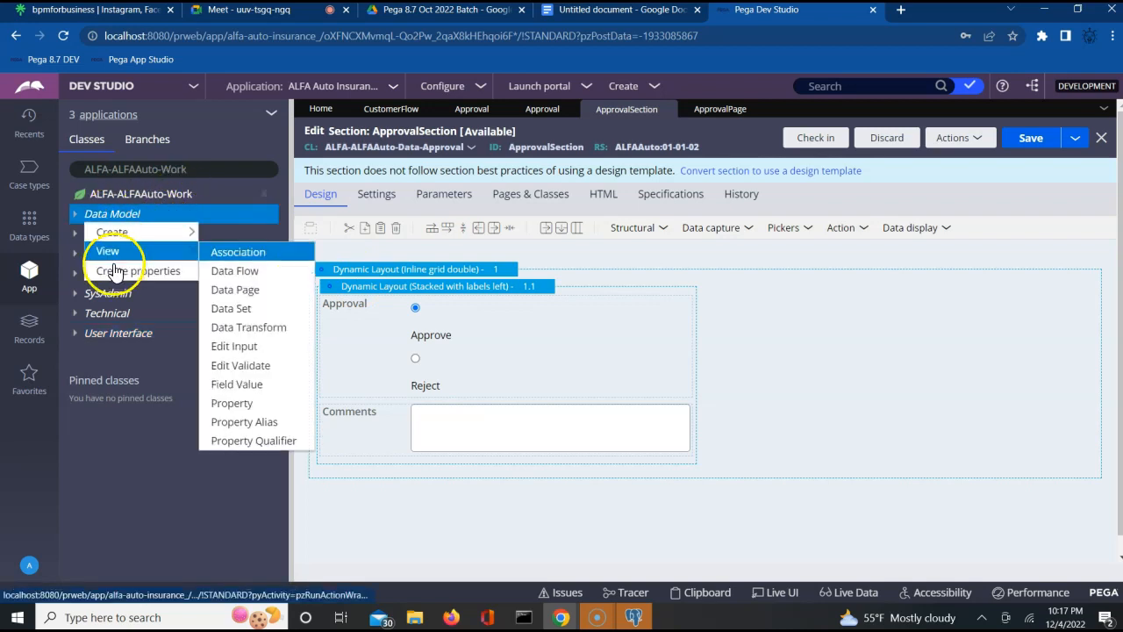
pyautogui.click(135, 427)
pyautogui.rightClick(100, 253)
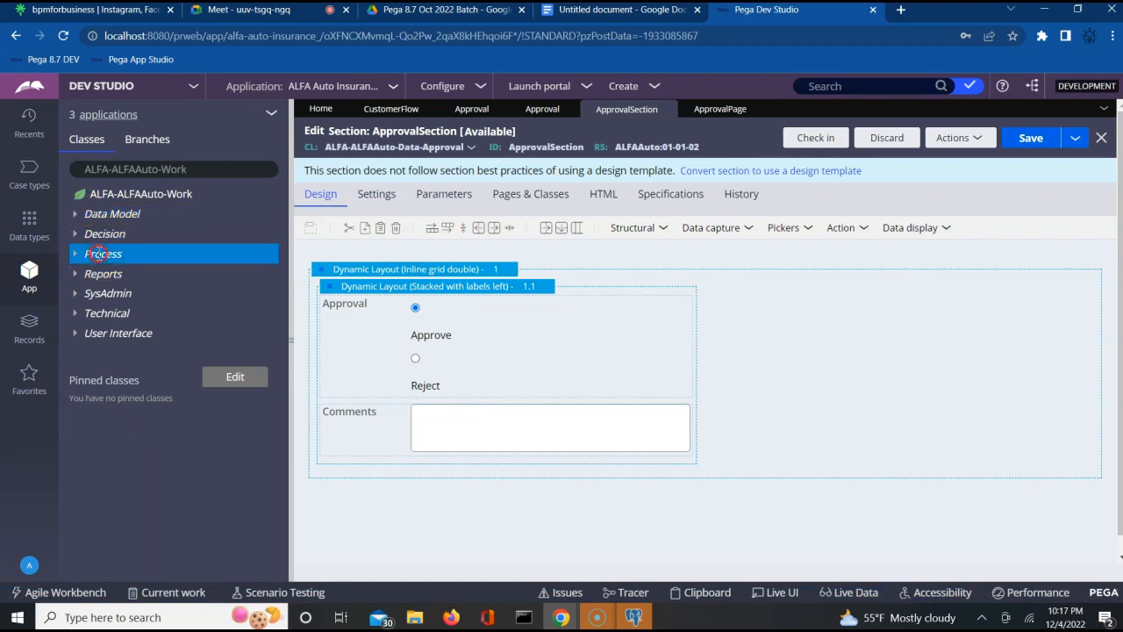
pyautogui.moveTo(114, 272)
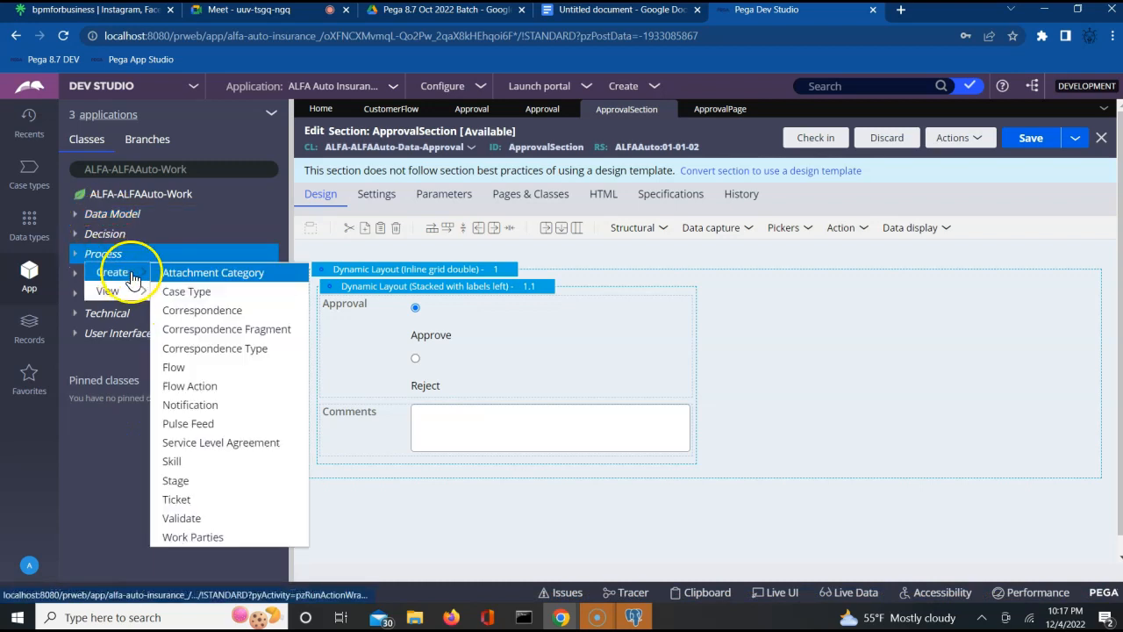
# - Create a flow action labelled ApprovalFA in ALFA-ALFAAuto-Work and open it
pyautogui.click(215, 392)
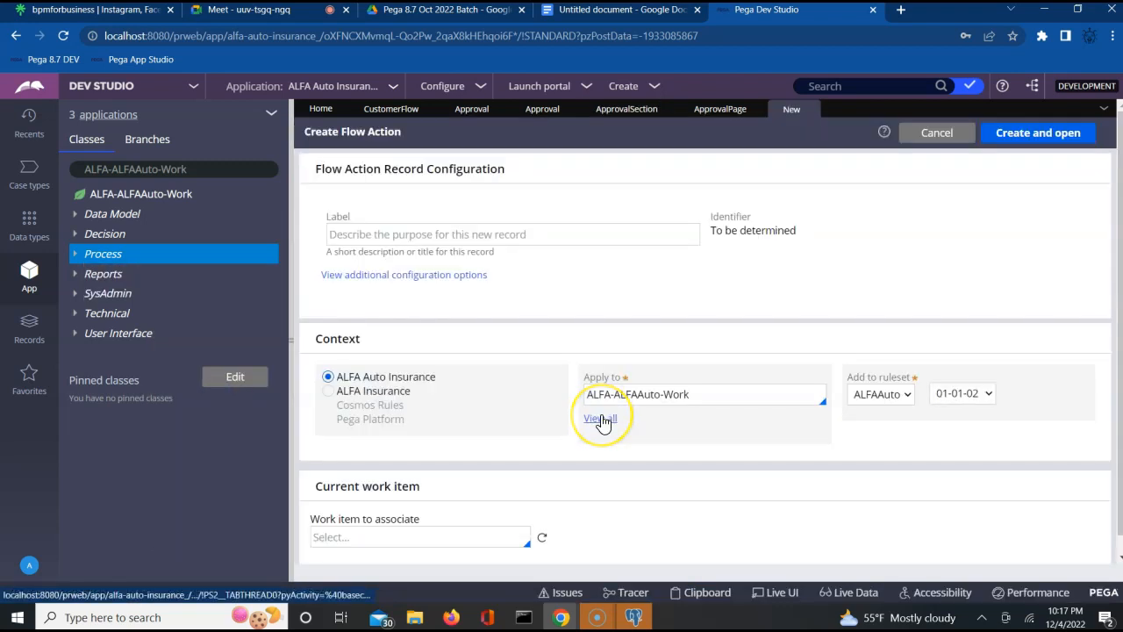
pyautogui.click(602, 233)
pyautogui.write('Approval')
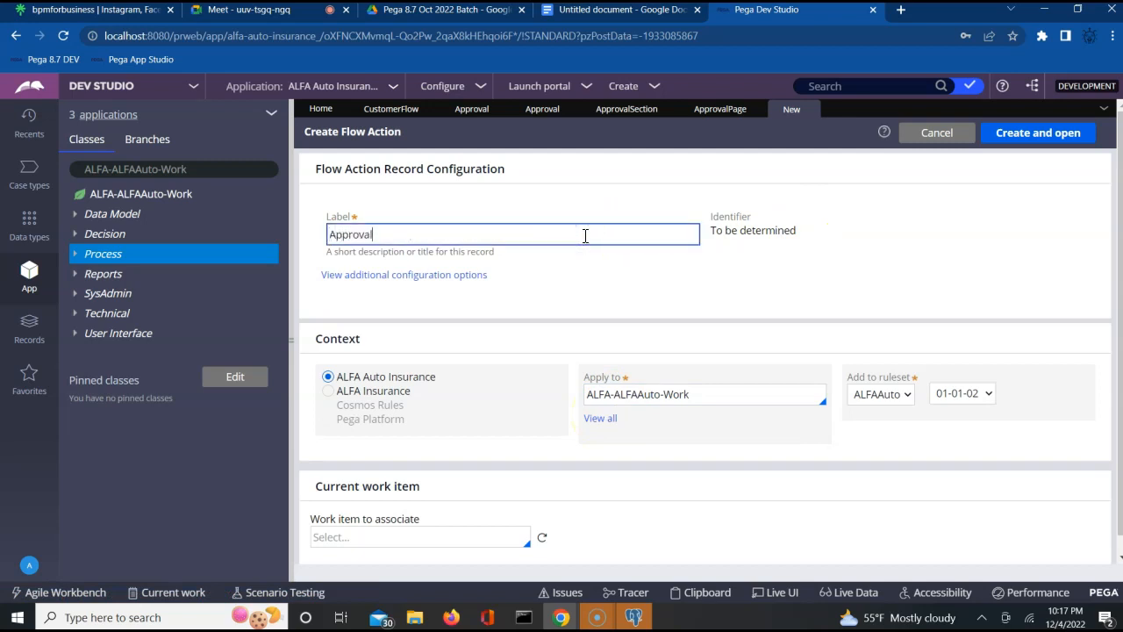
pyautogui.write('FA')
pyautogui.press('Tab')
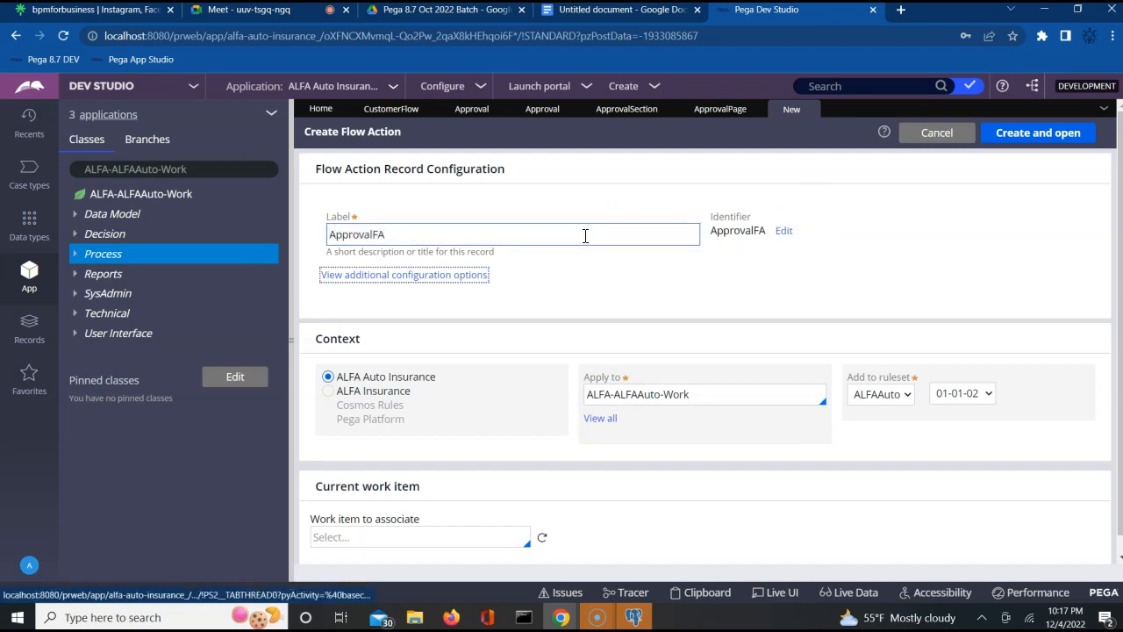
pyautogui.click(1013, 136)
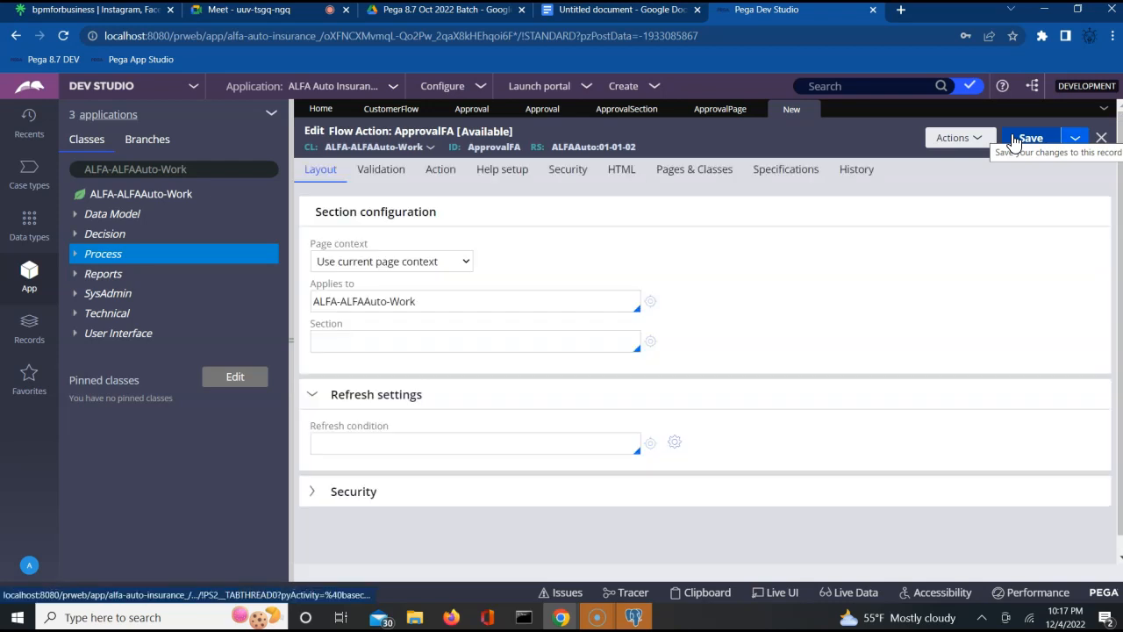
# - Set the ApprovalFA page context to Use clipboard page with page .ApprovalPage
pyautogui.click(472, 347)
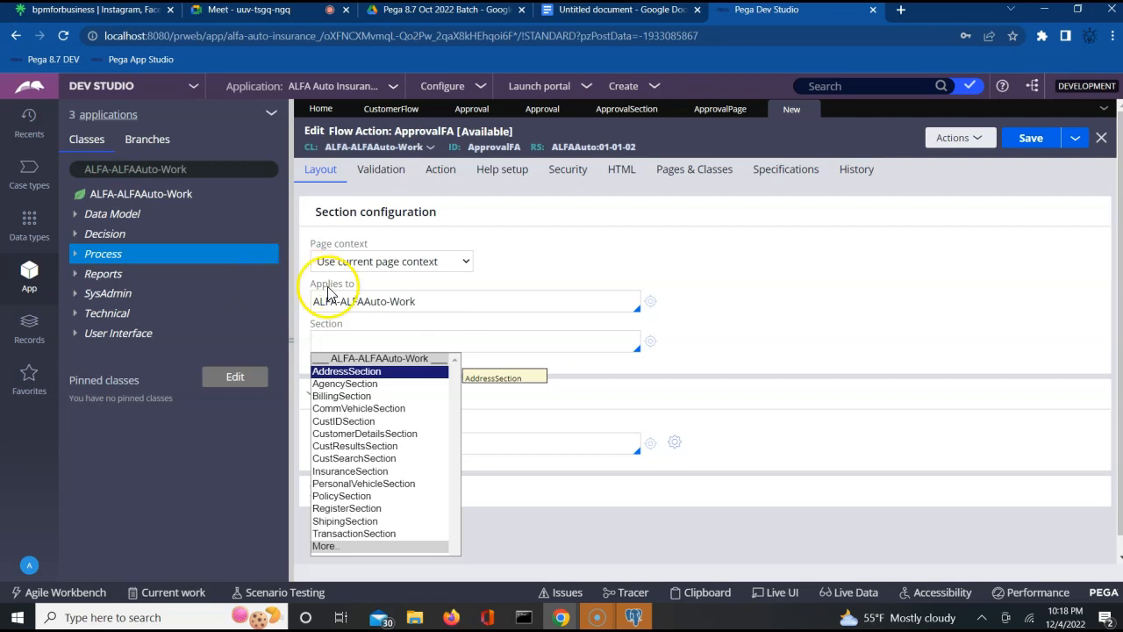
pyautogui.click(376, 263)
pyautogui.click(376, 263)
pyautogui.click(375, 263)
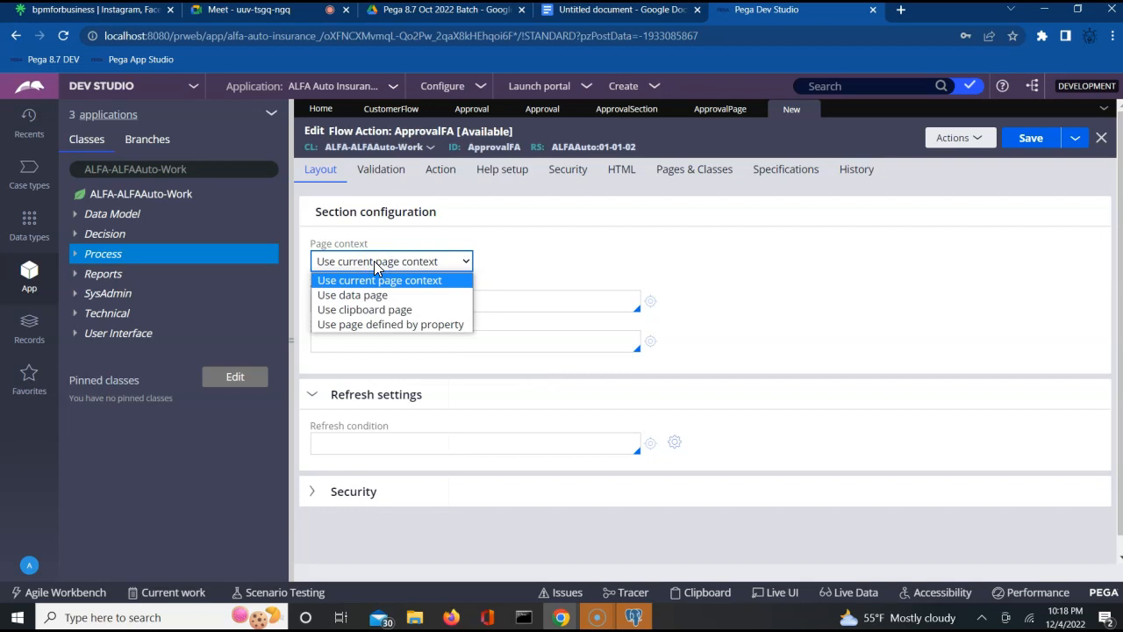
pyautogui.click(356, 312)
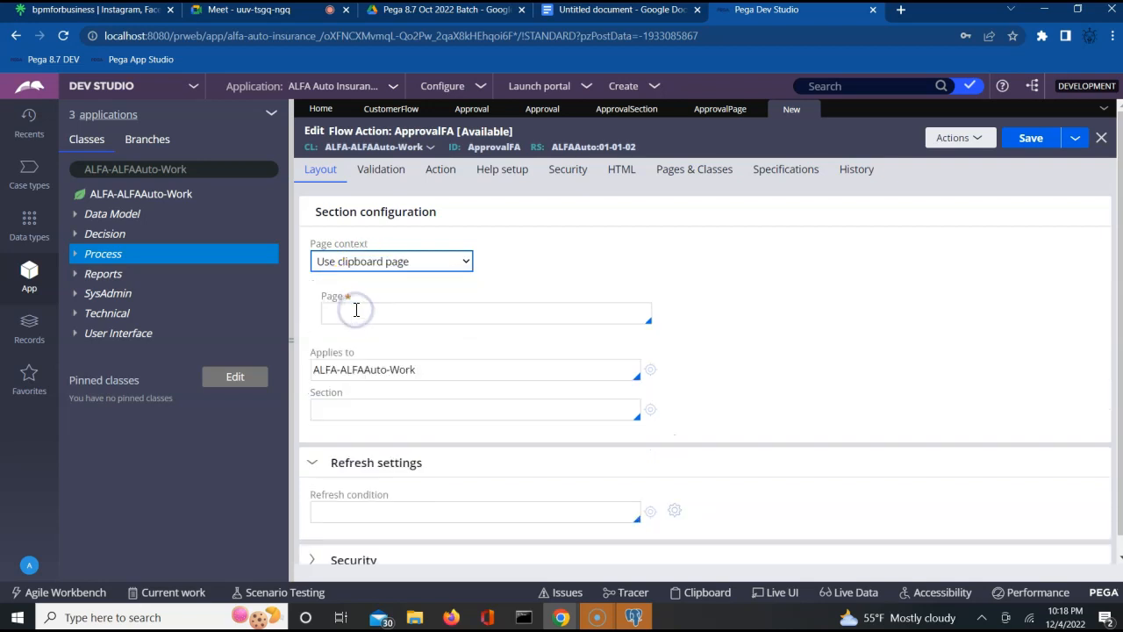
pyautogui.click(387, 263)
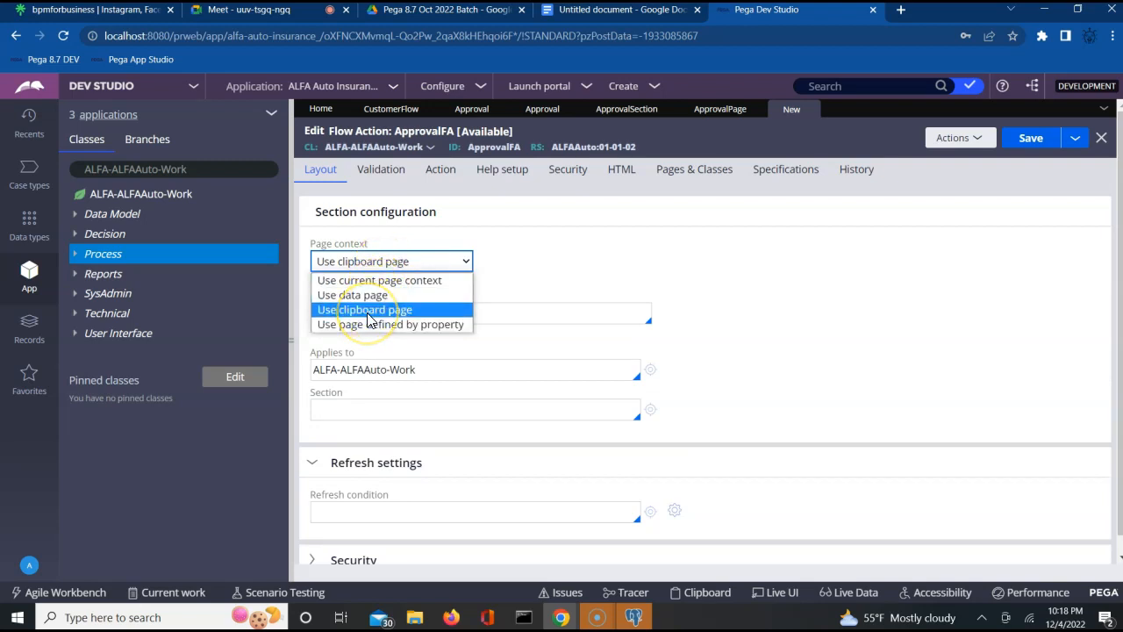
pyautogui.click(368, 311)
pyautogui.click(367, 312)
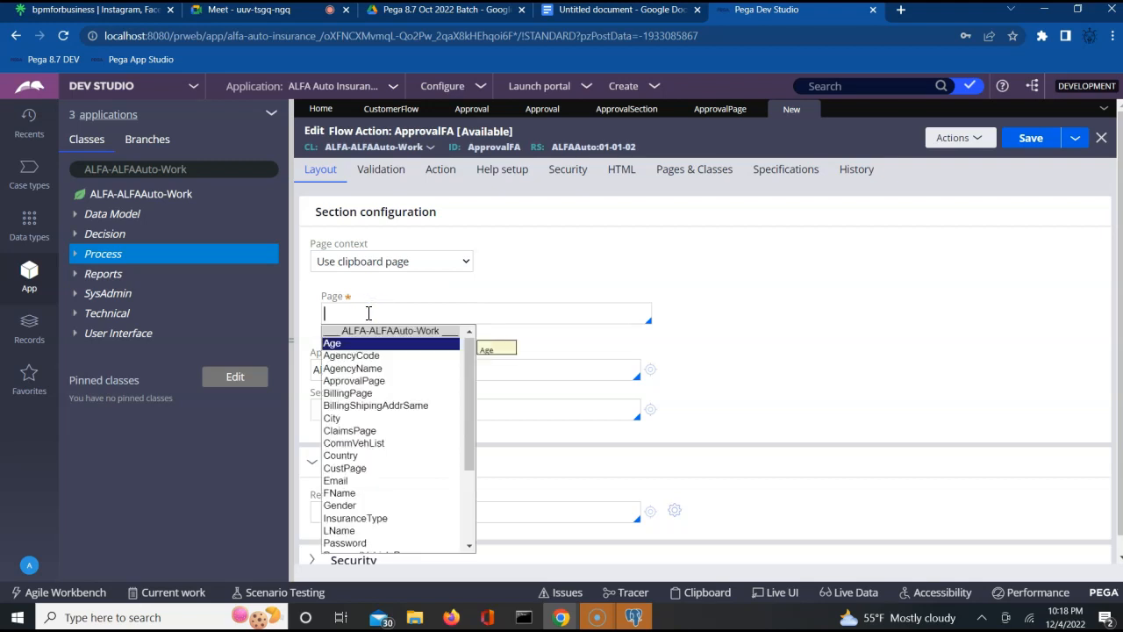
pyautogui.press('Down')
pyautogui.press('Down')
pyautogui.press('Down')
pyautogui.press('Down')
pyautogui.press('Down')
pyautogui.press('Down')
pyautogui.press('Down')
pyautogui.press('Down')
pyautogui.press('Down')
pyautogui.press('Down')
pyautogui.press('Down')
pyautogui.press('Down')
pyautogui.press('Down')
pyautogui.press('Down')
pyautogui.press('Down')
pyautogui.press('Down')
pyautogui.press('Down')
pyautogui.press('Down')
pyautogui.press('Down')
pyautogui.press('Down')
pyautogui.press('Down')
pyautogui.press('Down')
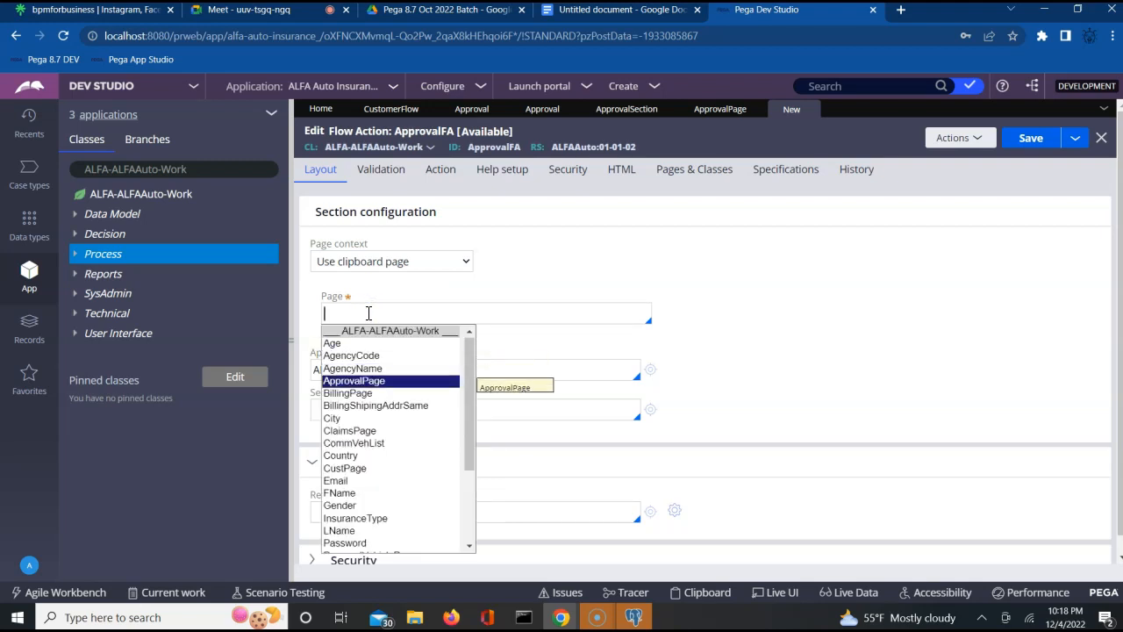
pyautogui.press('Up')
pyautogui.press('Up')
pyautogui.press('Up')
pyautogui.press('Up')
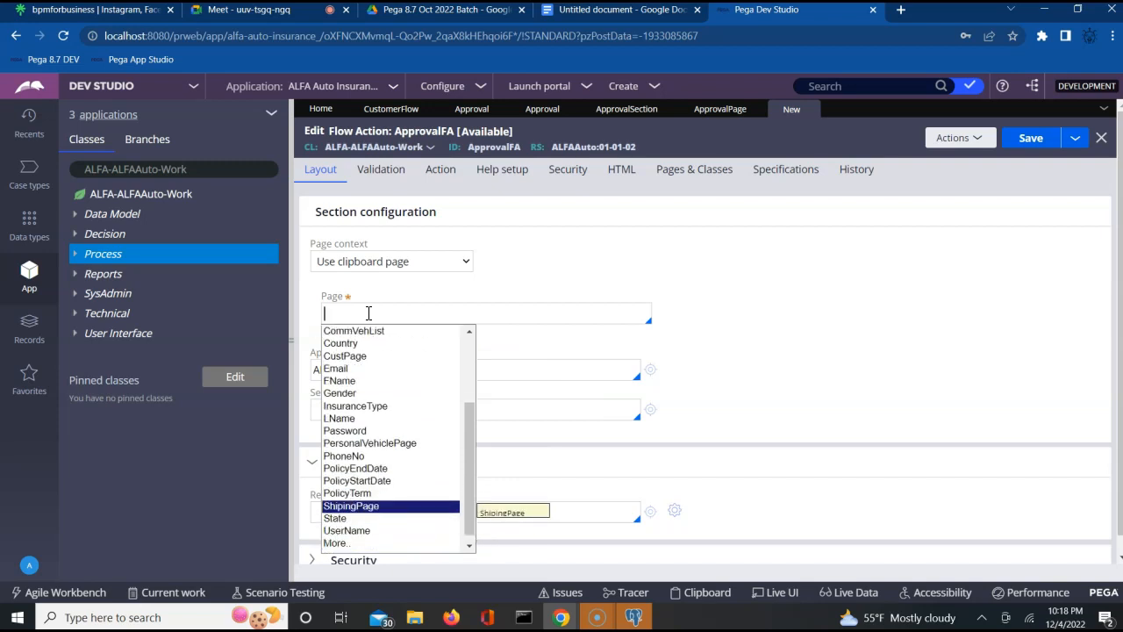
pyautogui.press('Down')
pyautogui.press('Down')
pyautogui.press('Down')
pyautogui.press('Down')
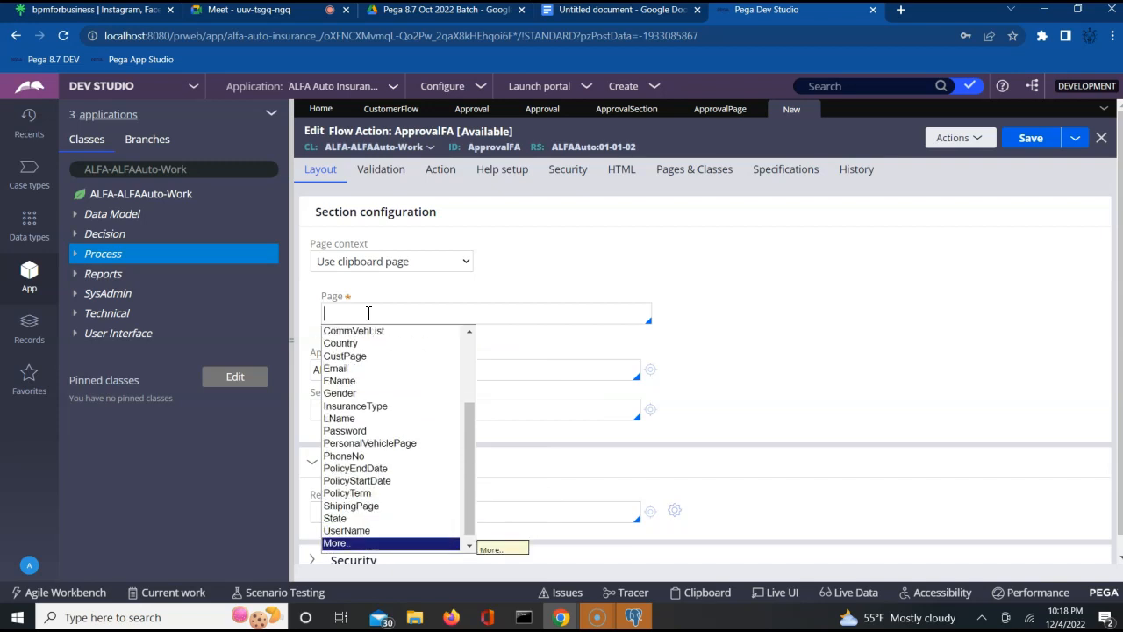
pyautogui.press('Up')
pyautogui.press('Up')
pyautogui.press('Up')
pyautogui.press('Up')
pyautogui.press('Up')
pyautogui.press('Up')
pyautogui.press('Up')
pyautogui.press('Up')
pyautogui.press('Up')
pyautogui.press('Up')
pyautogui.press('Up')
pyautogui.press('Up')
pyautogui.press('Up')
pyautogui.press('Up')
pyautogui.press('Up')
pyautogui.press('Up')
pyautogui.press('Up')
pyautogui.press('Up')
pyautogui.press('Up')
pyautogui.press('Up')
pyautogui.press('Down')
pyautogui.press('Down')
pyautogui.press('Down')
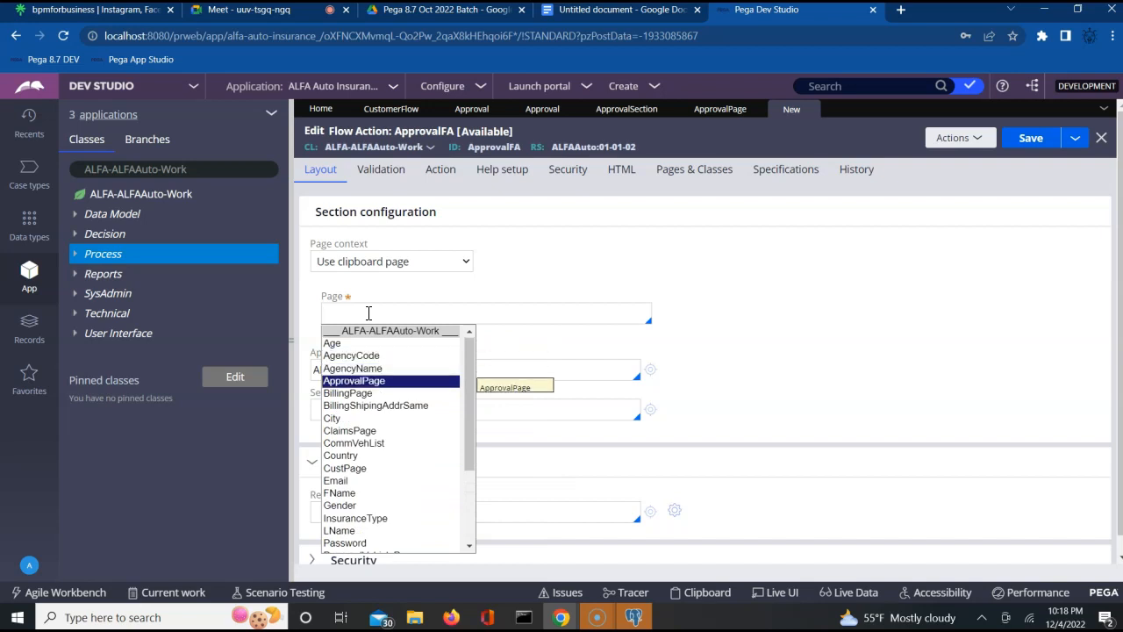
pyautogui.press('Return')
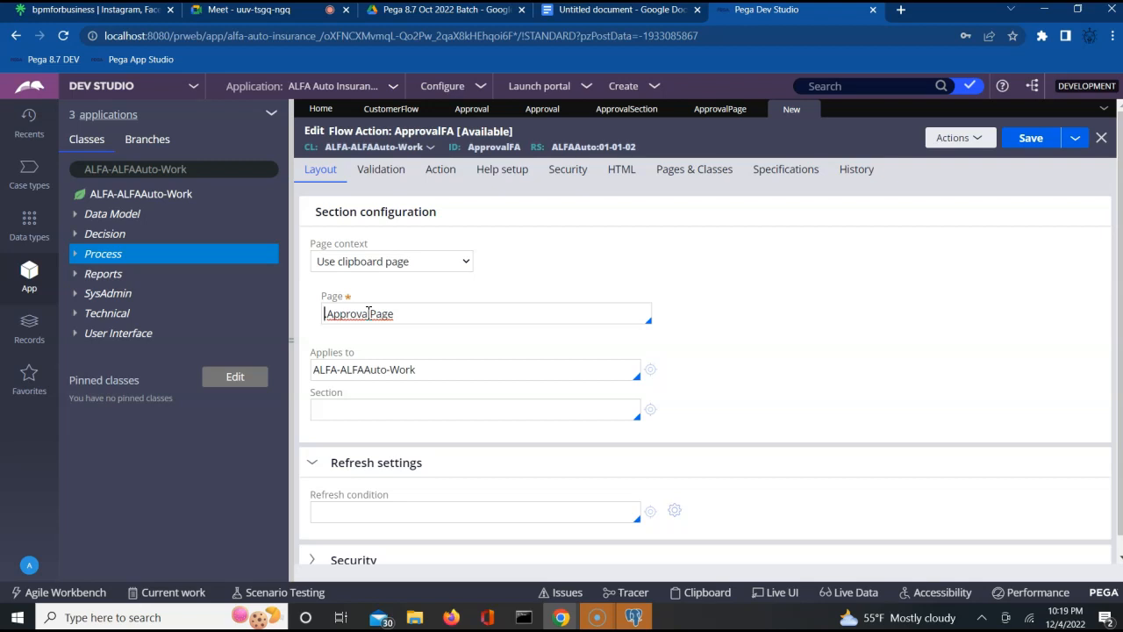
# - Point ApprovalFA at ApprovalSection in class ALFA-ALFAAuto-Data-Approval
pyautogui.click(426, 375)
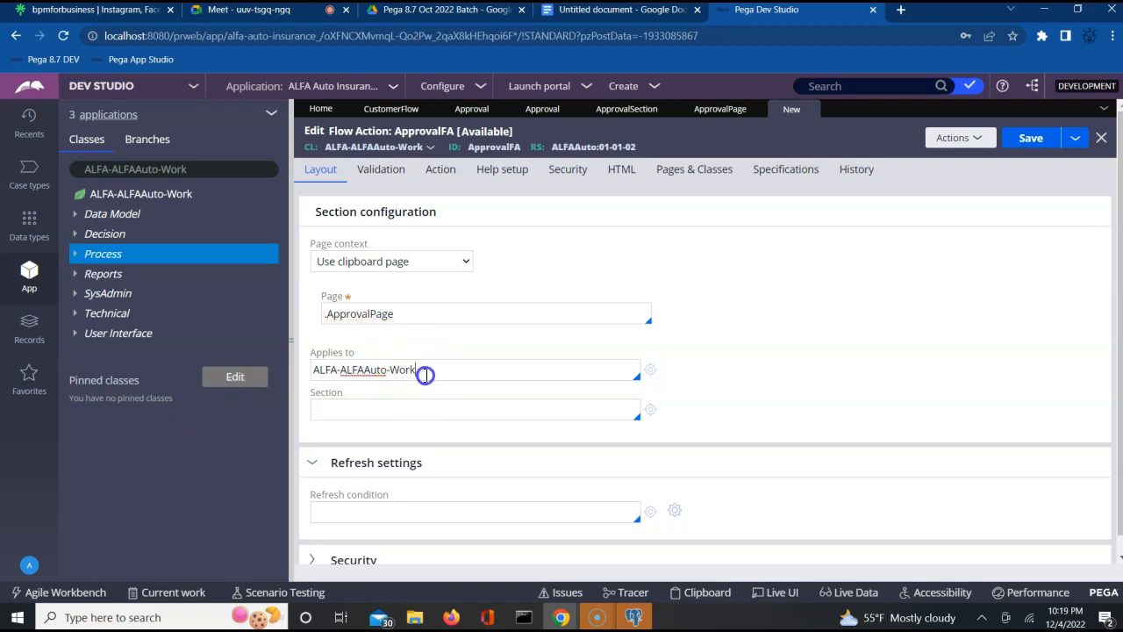
pyautogui.press('BackSpace')
pyautogui.press('BackSpace')
pyautogui.press('BackSpace')
pyautogui.press('BackSpace')
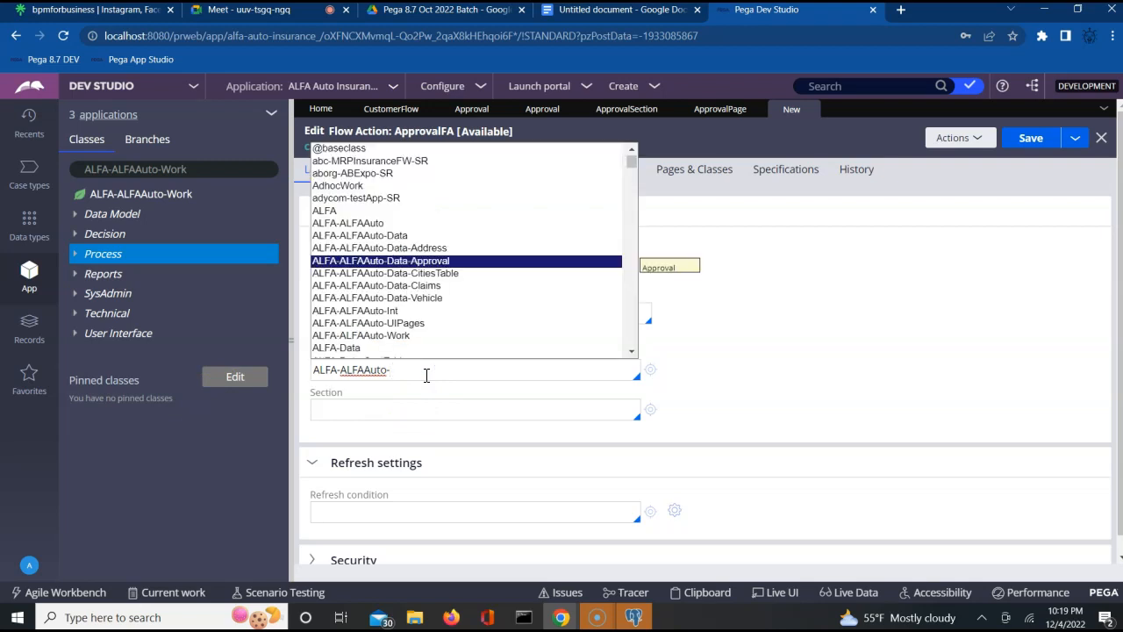
pyautogui.press('Return')
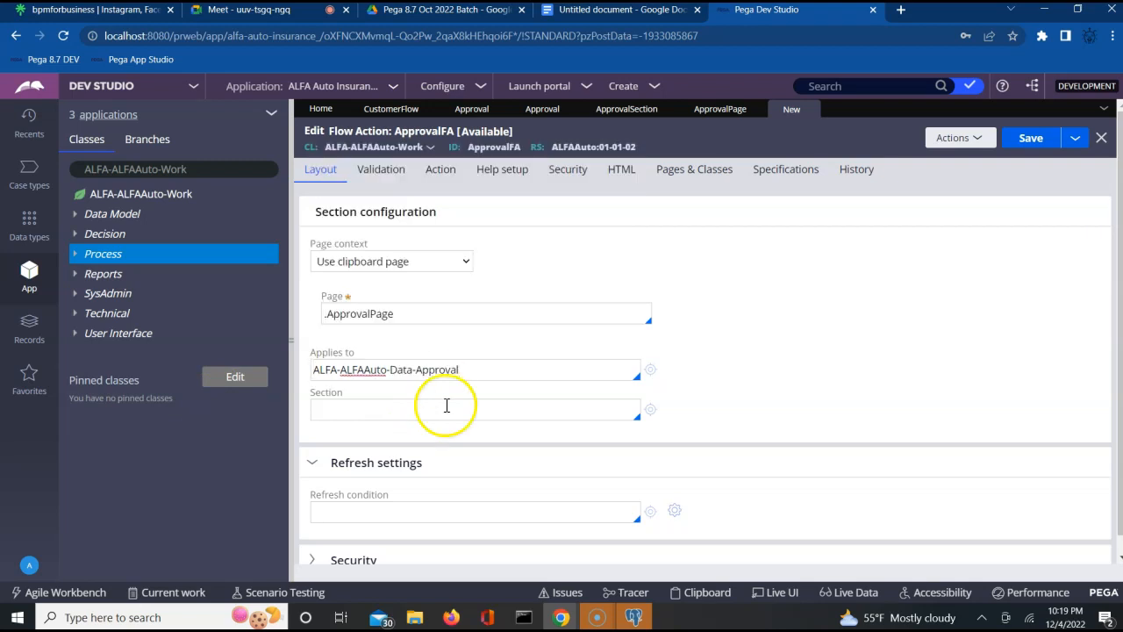
pyautogui.click(428, 414)
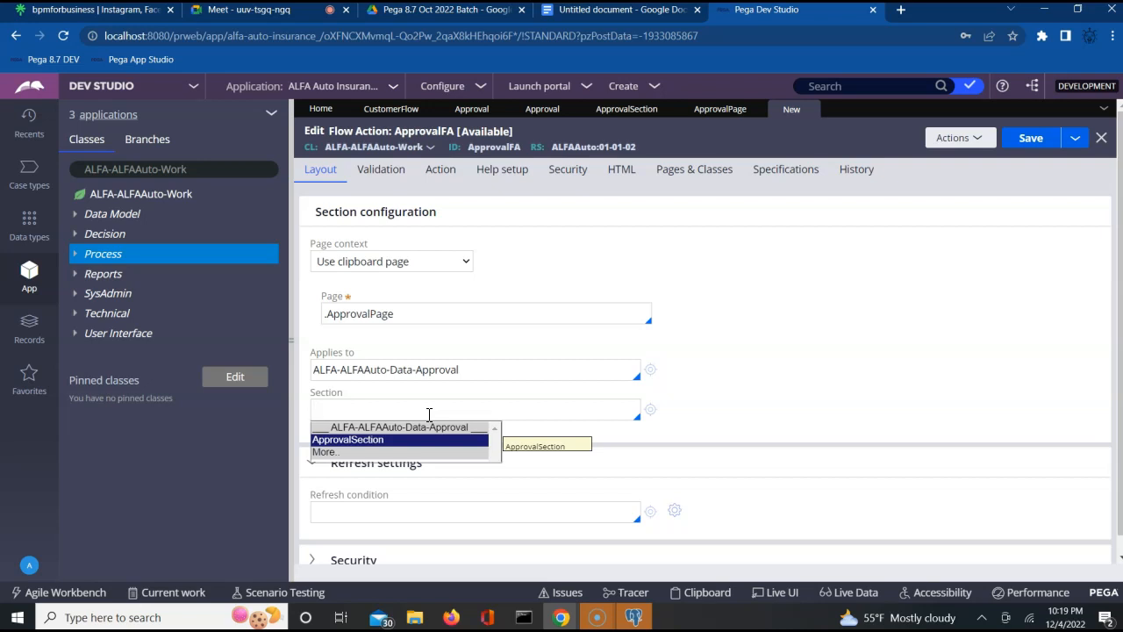
pyautogui.press('Return')
# - Save and close the ApprovalFA flow action, returning to the CustomerFlow diagram
pyautogui.scroll(-1, 878, 228)
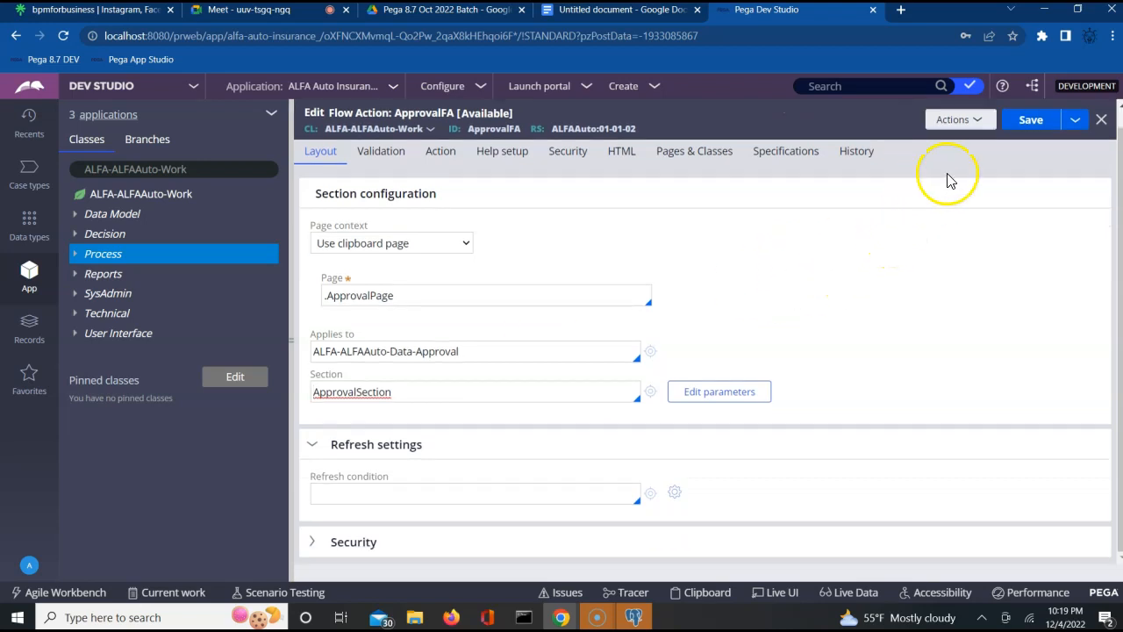
pyautogui.click(1029, 121)
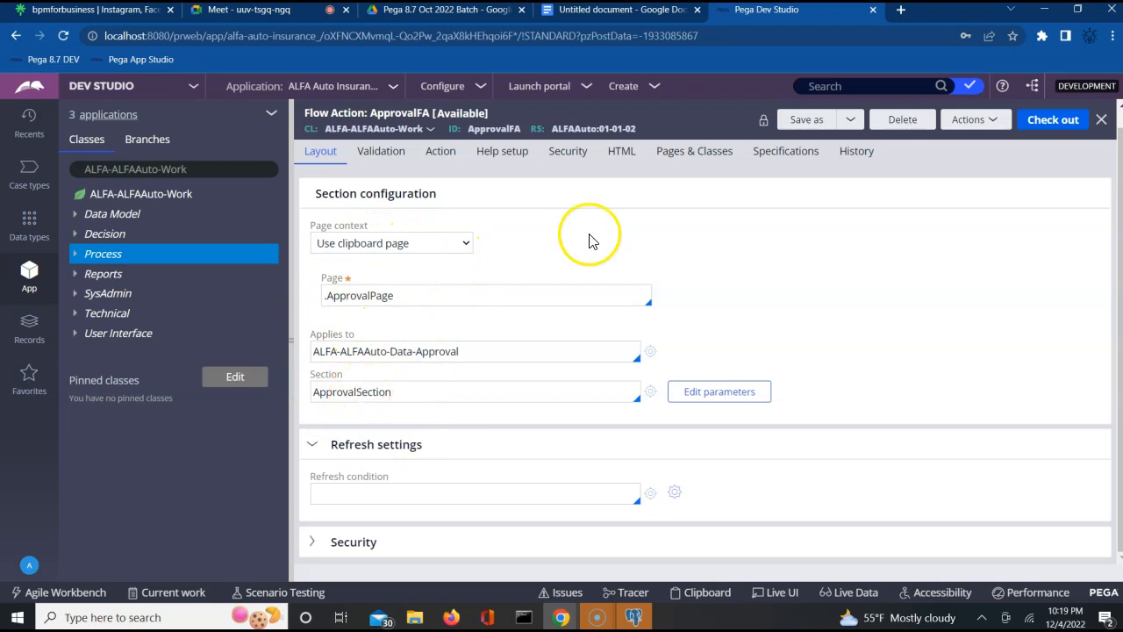
pyautogui.click(1101, 122)
pyautogui.click(410, 117)
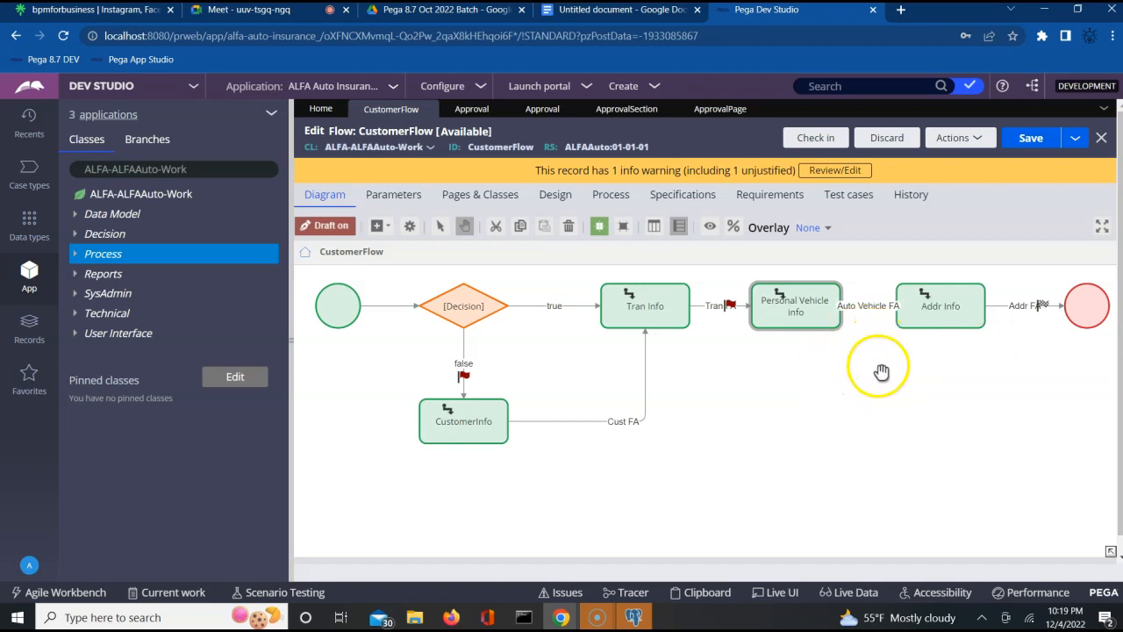
# - Drag a new Assignment shape onto CustomerFlow below the Personal Vehicle info step
pyautogui.click(838, 321)
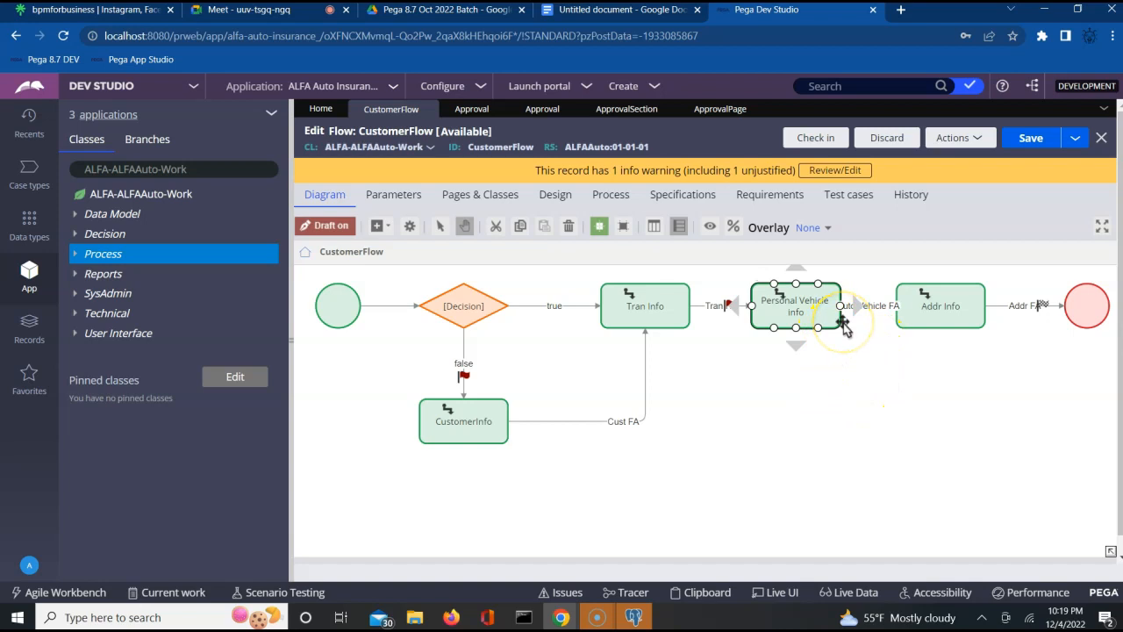
pyautogui.click(848, 409)
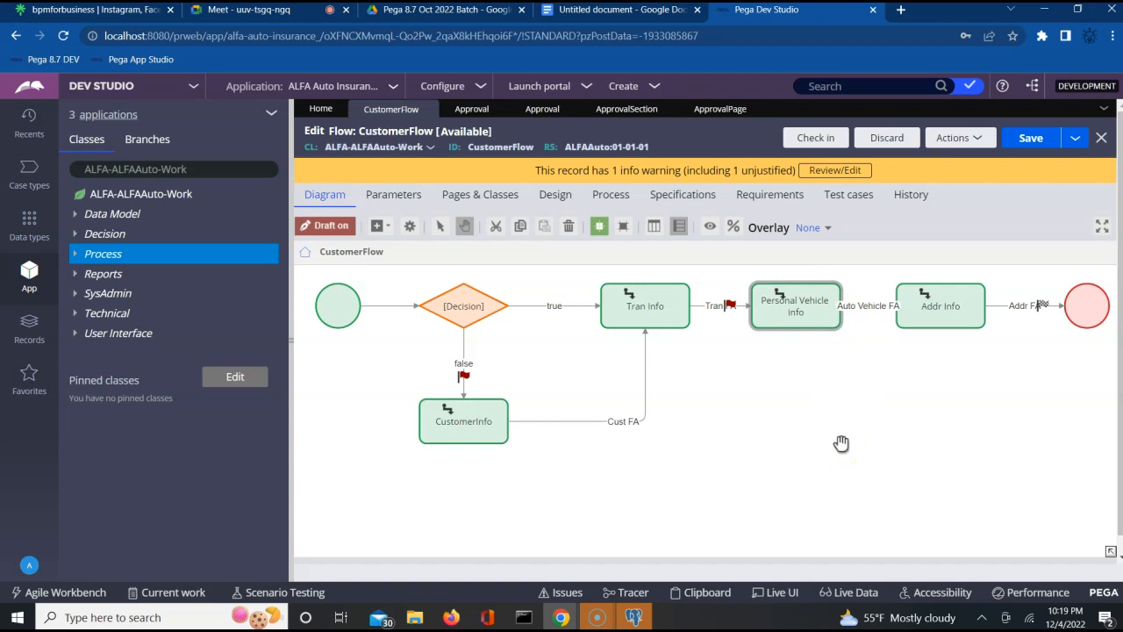
pyautogui.click(834, 309)
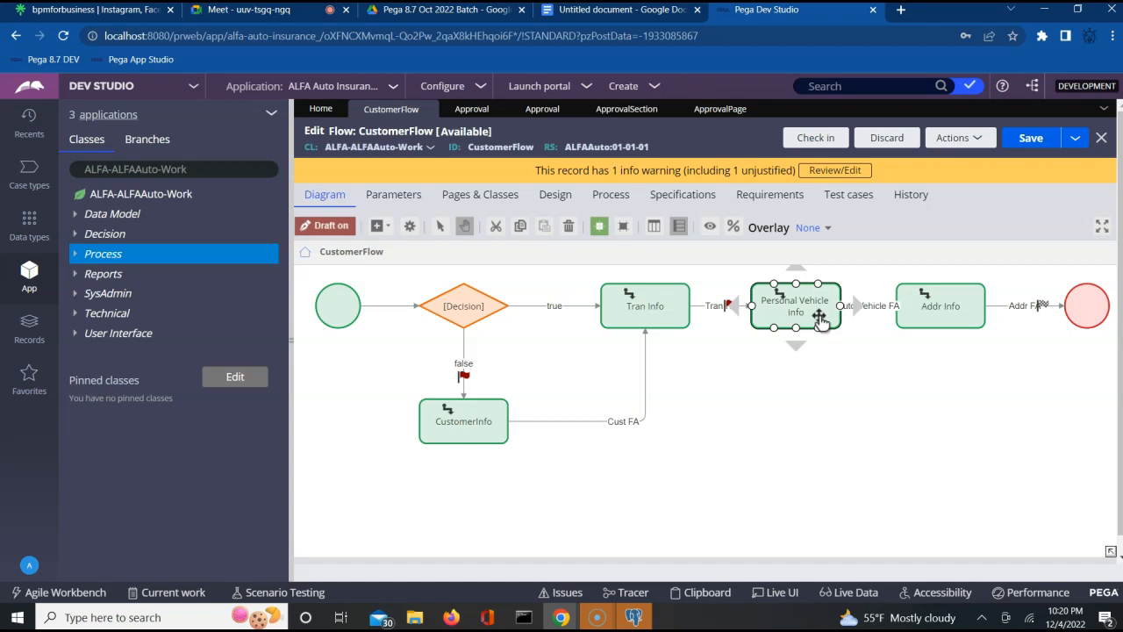
pyautogui.click(383, 226)
pyautogui.moveTo(395, 249); pyautogui.dragTo(796, 409)
# - Drop the new assignment below Personal Vehicle info, rename it ApprovalInfo, and submit
pyautogui.click(843, 427)
pyautogui.doubleClick(842, 427)
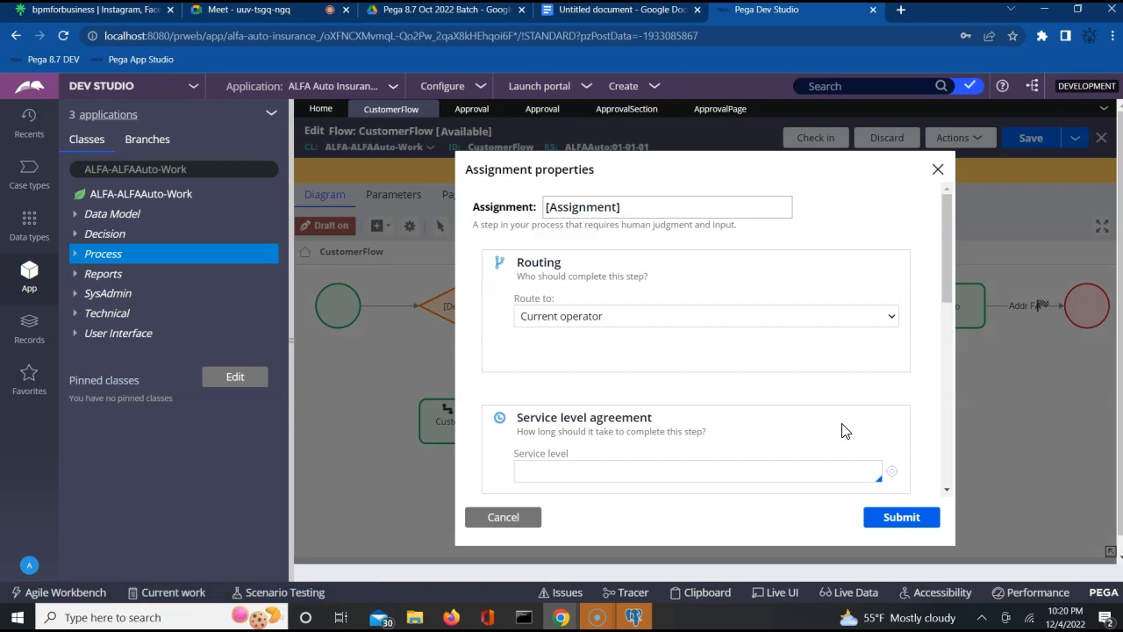
pyautogui.tripleClick(629, 211)
pyautogui.write('A')
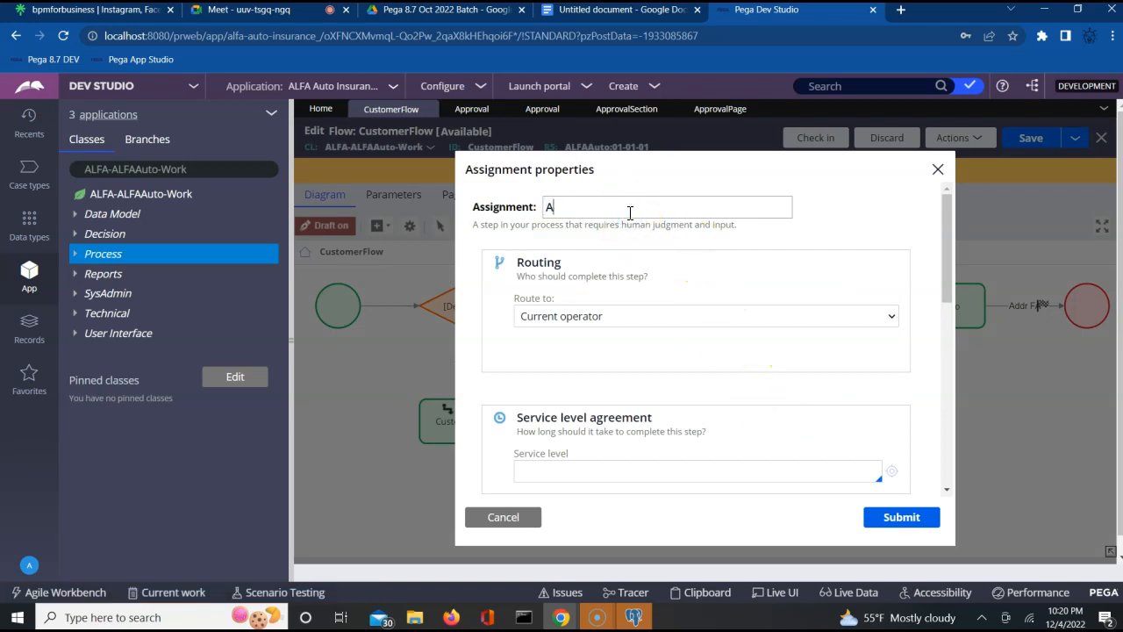
pyautogui.write('pprovalInfo')
pyautogui.click(739, 252)
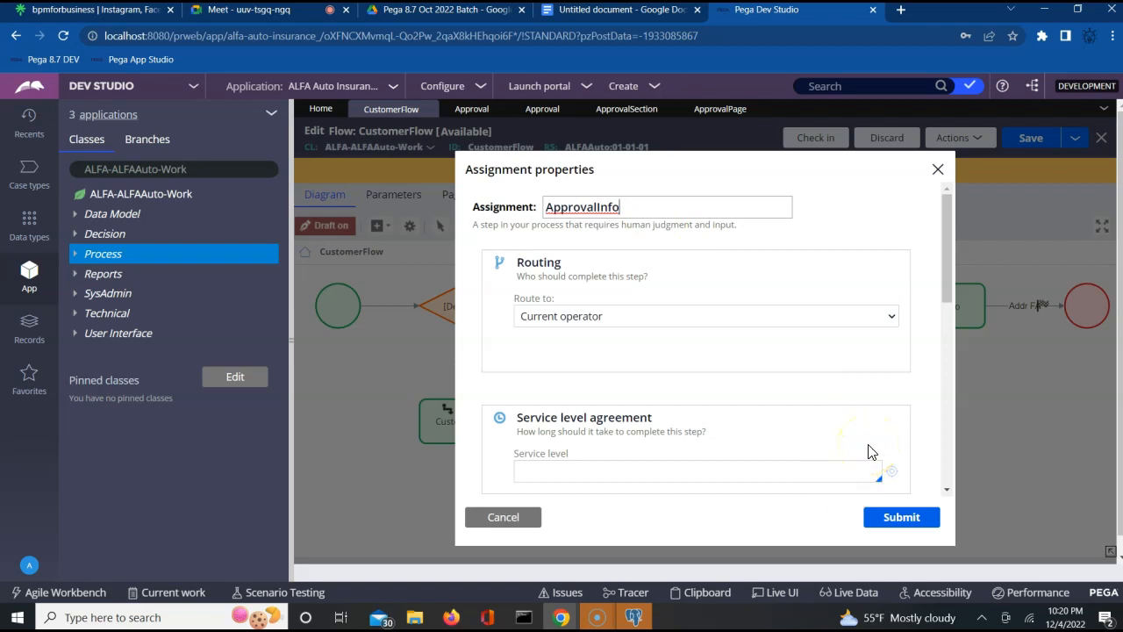
pyautogui.click(909, 414)
pyautogui.click(904, 518)
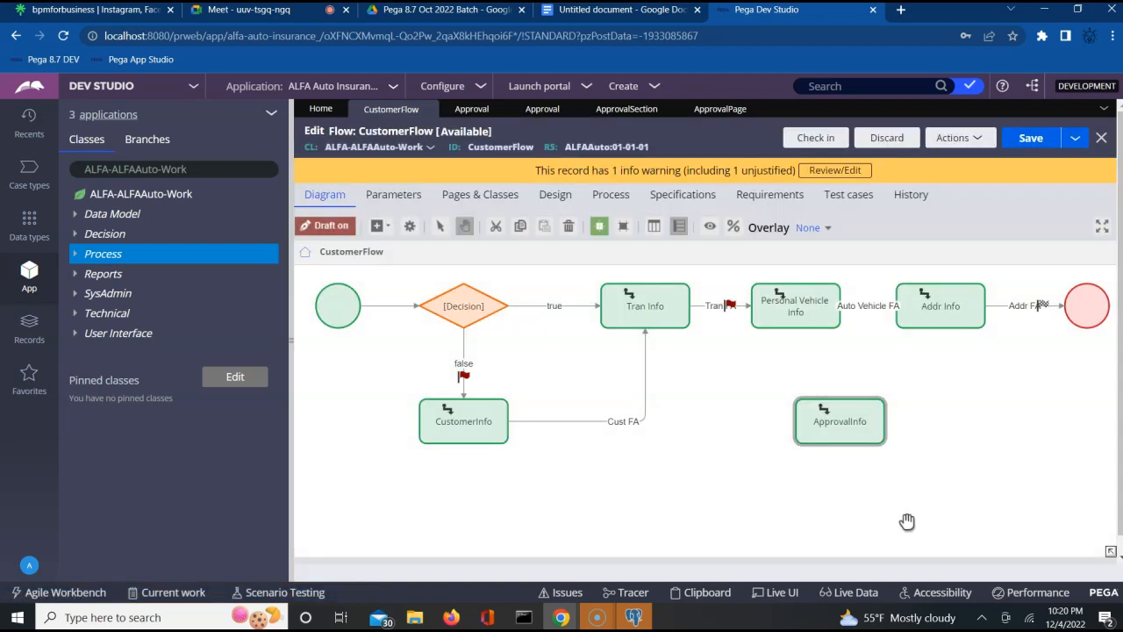
pyautogui.click(869, 305)
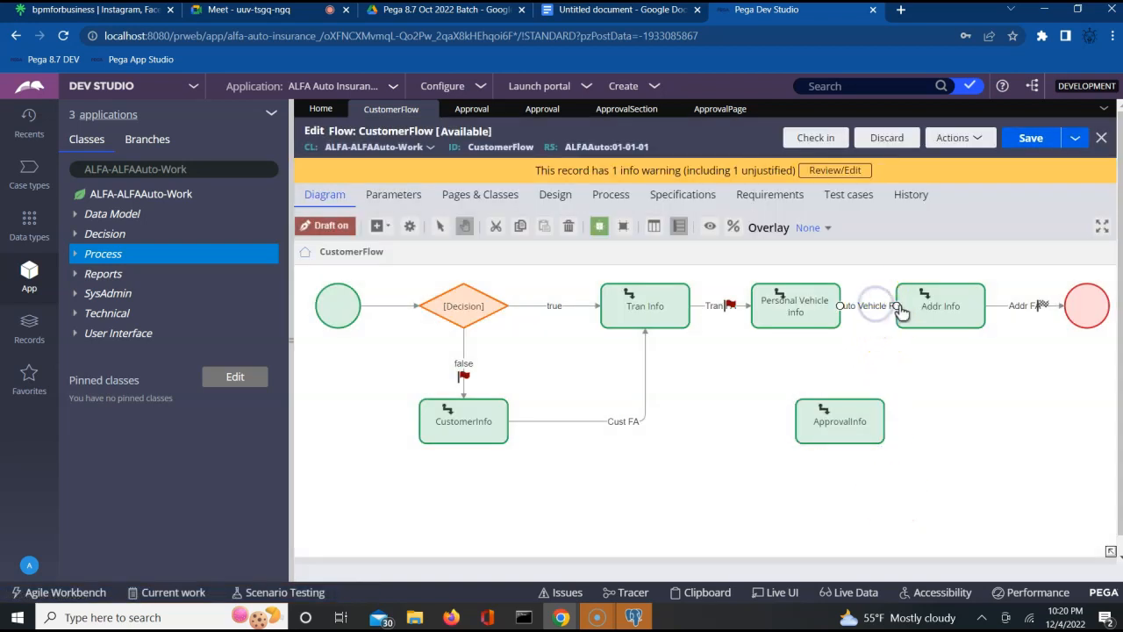
pyautogui.moveTo(894, 305); pyautogui.dragTo(782, 421)
pyautogui.click(798, 302)
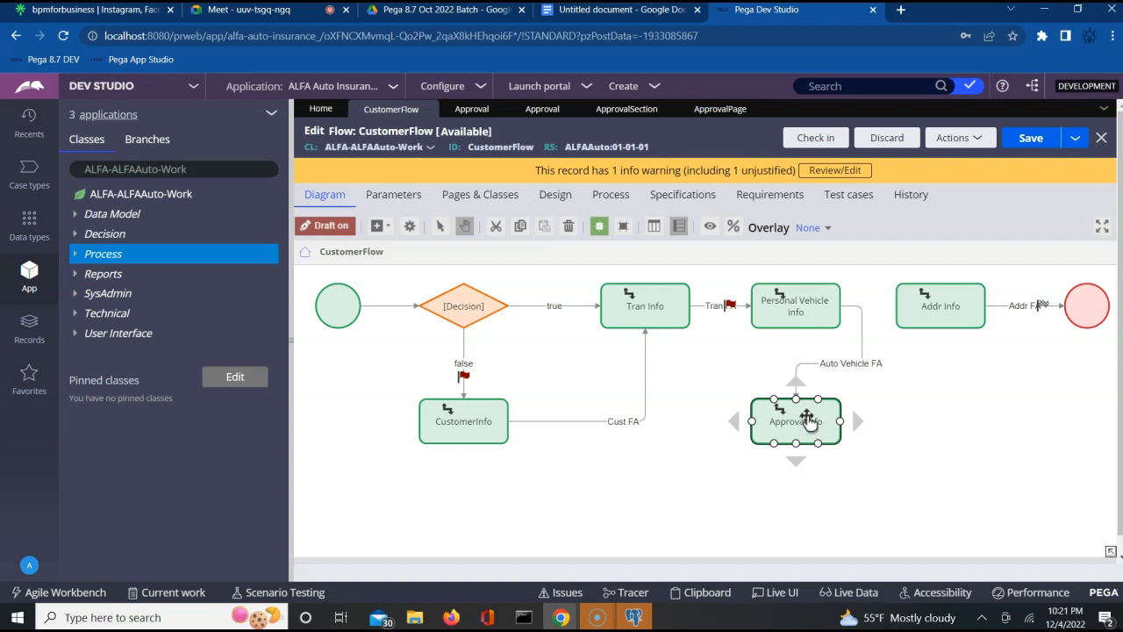
pyautogui.click(939, 326)
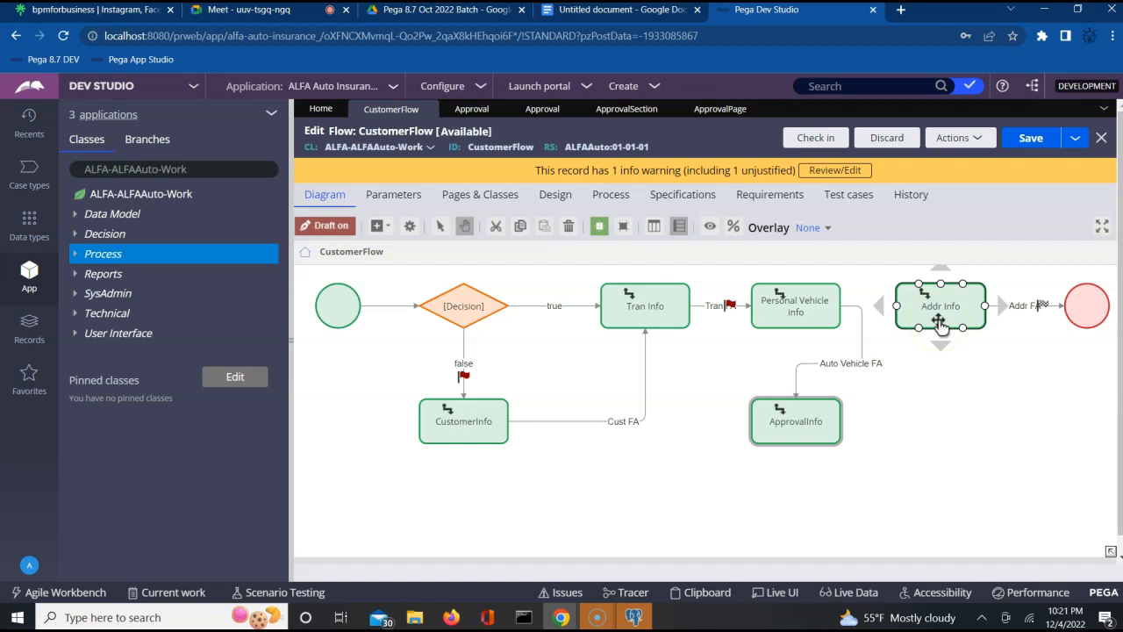
pyautogui.moveTo(843, 423)
pyautogui.moveTo(841, 422); pyautogui.dragTo(941, 366)
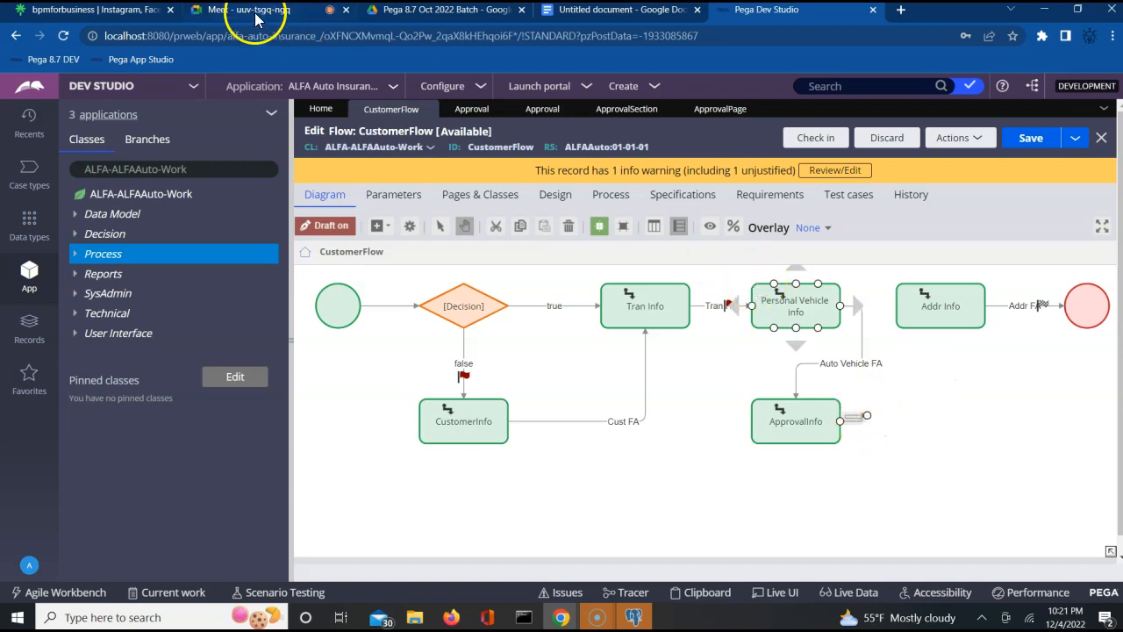
pyautogui.click(255, 11)
pyautogui.click(716, 158)
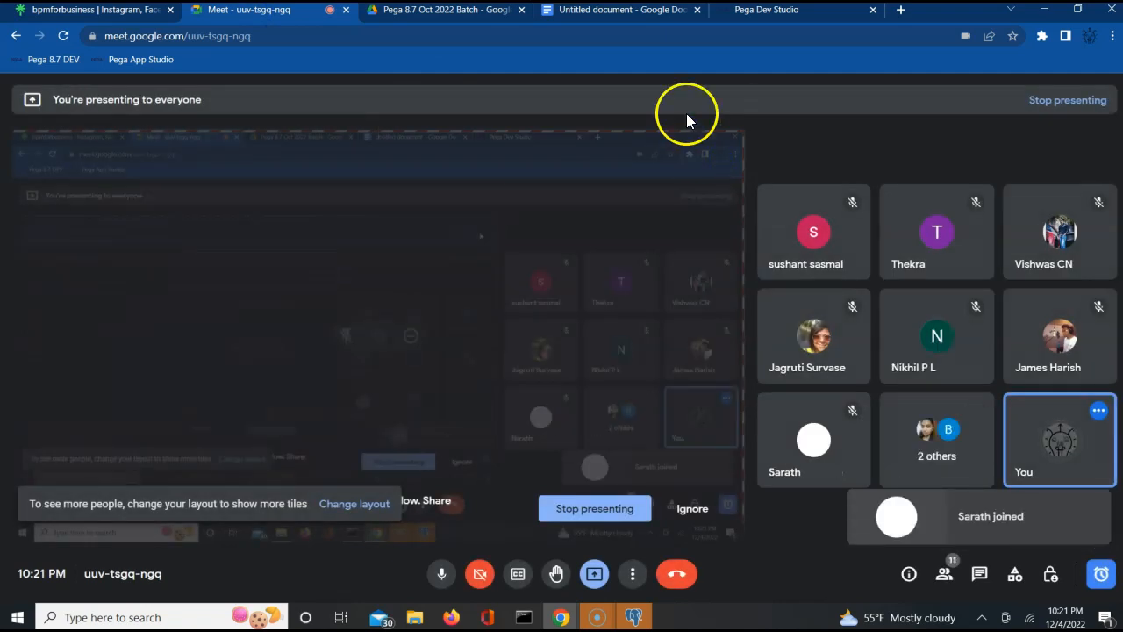
pyautogui.click(755, 10)
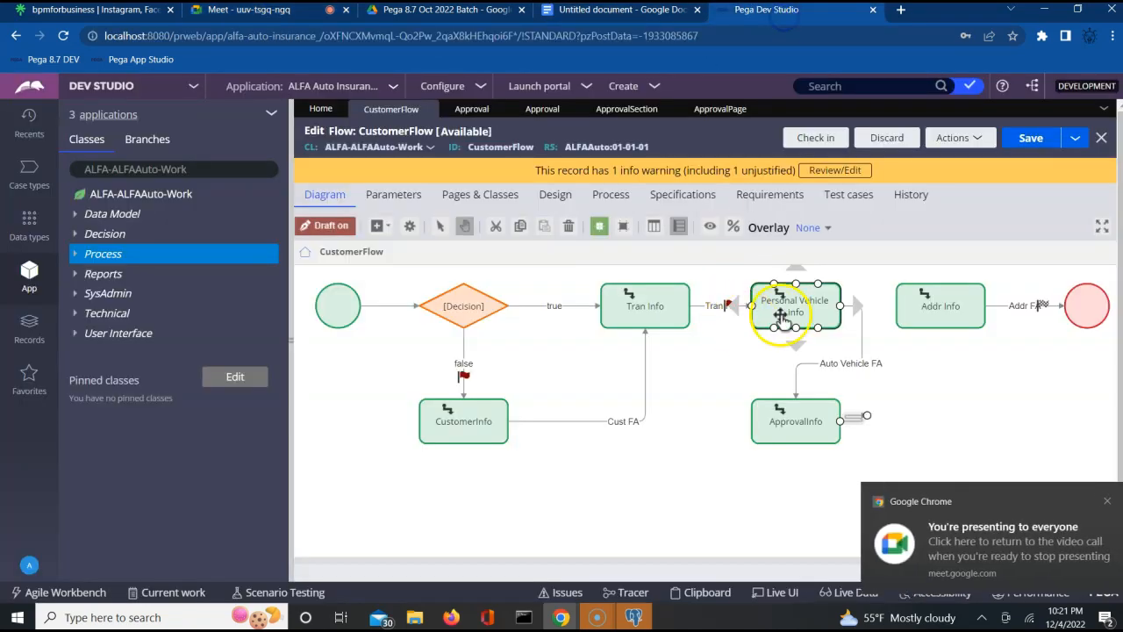
# - Draw a connector from ApprovalInfo to Addr Info and select it
pyautogui.moveTo(865, 425); pyautogui.dragTo(943, 329)
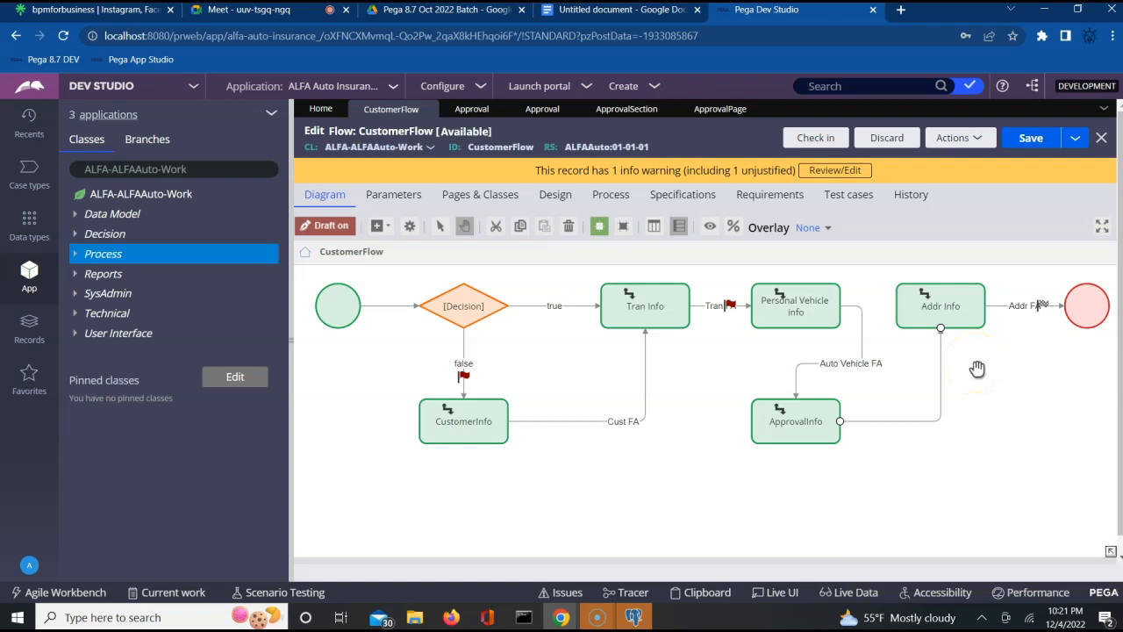
pyautogui.click(906, 420)
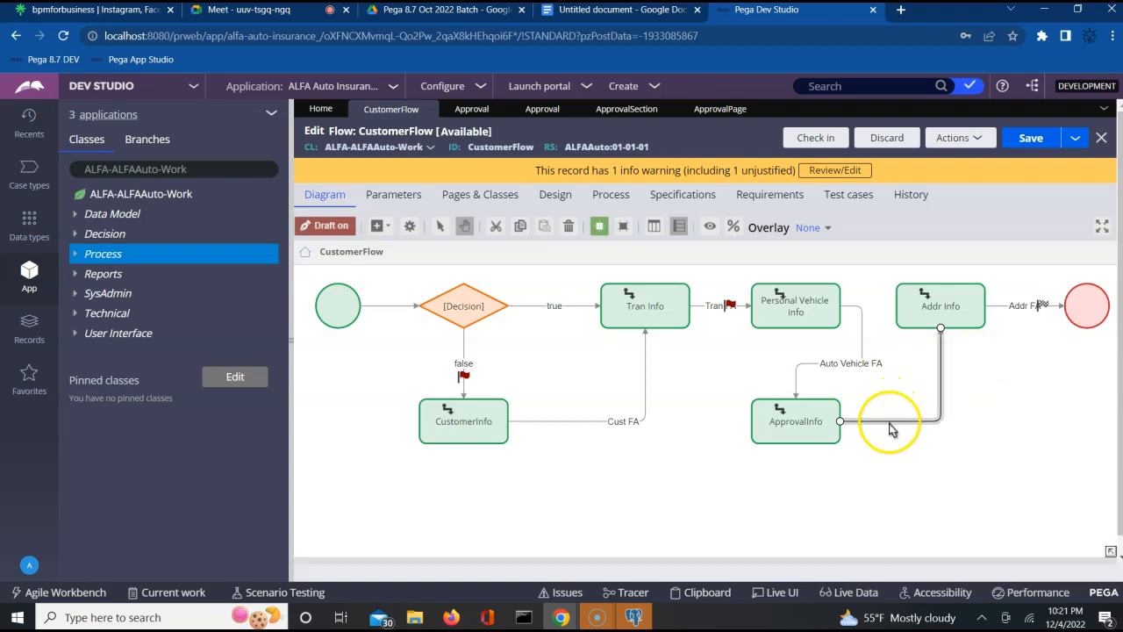
# - Give the ApprovalInfo-to-Addr Info connector flow action ApprovalFA and name 'Approval FA'
pyautogui.doubleClick(890, 428)
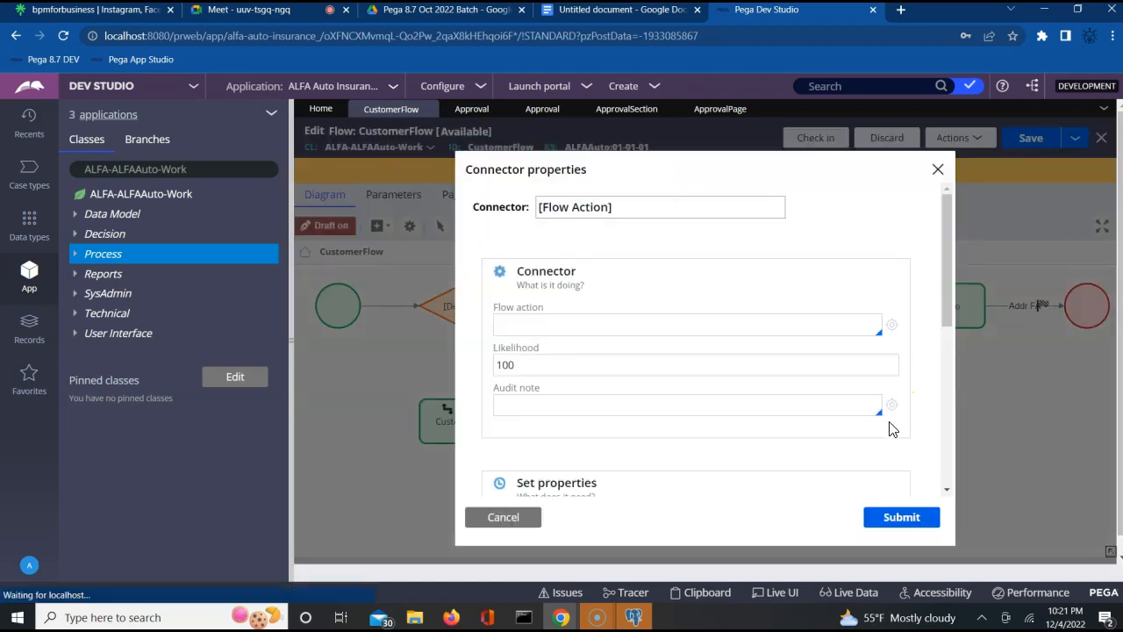
pyautogui.click(599, 321)
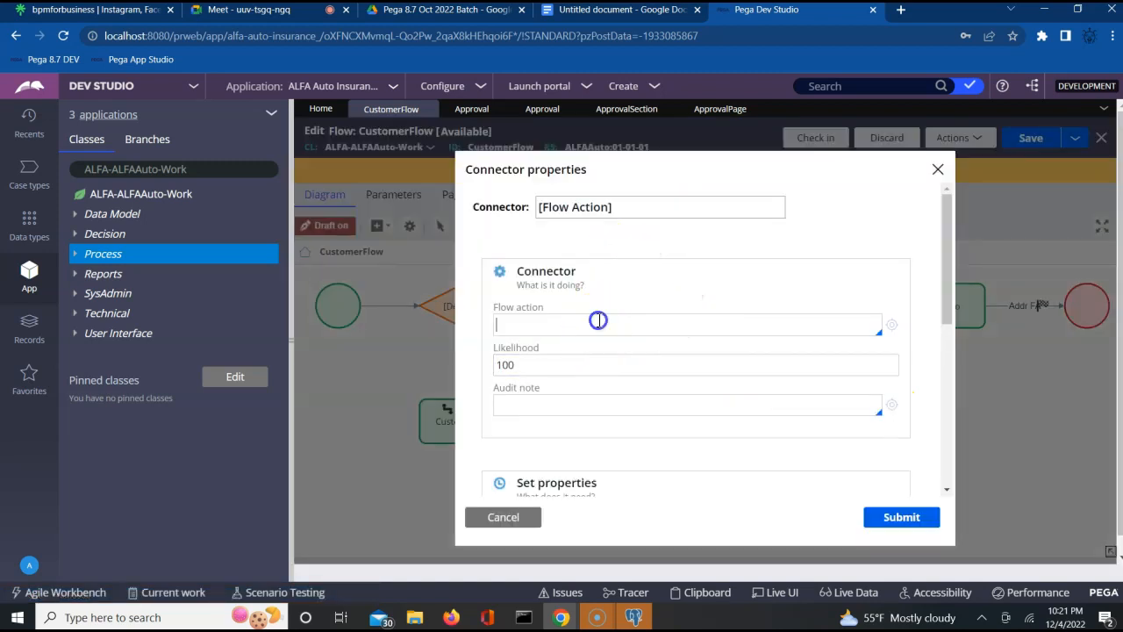
pyautogui.press('Down')
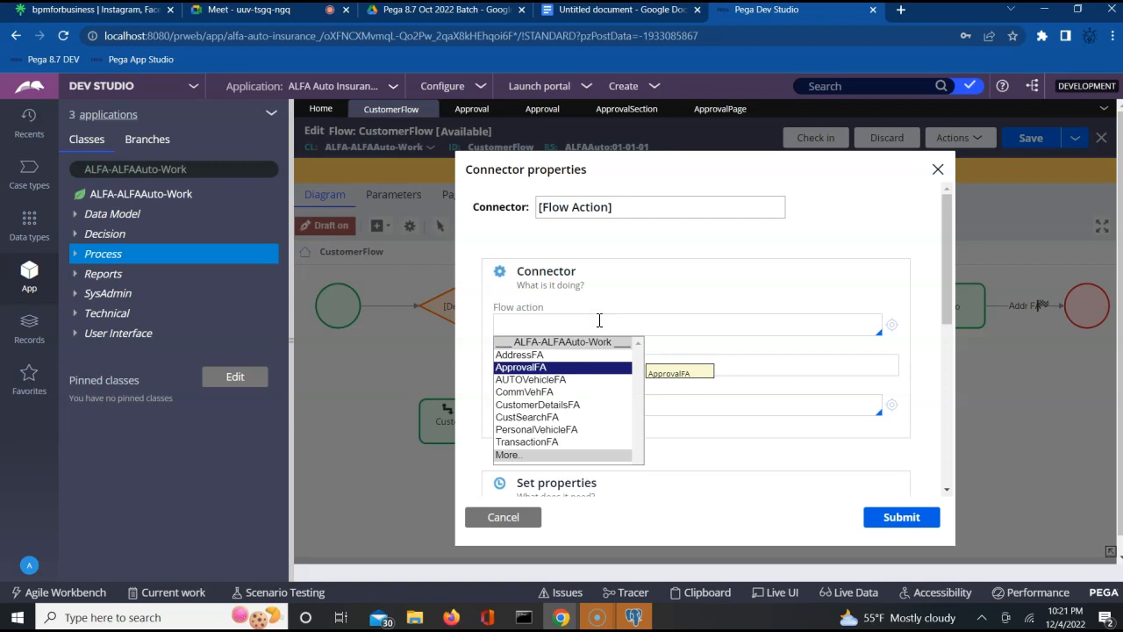
pyautogui.press('Return')
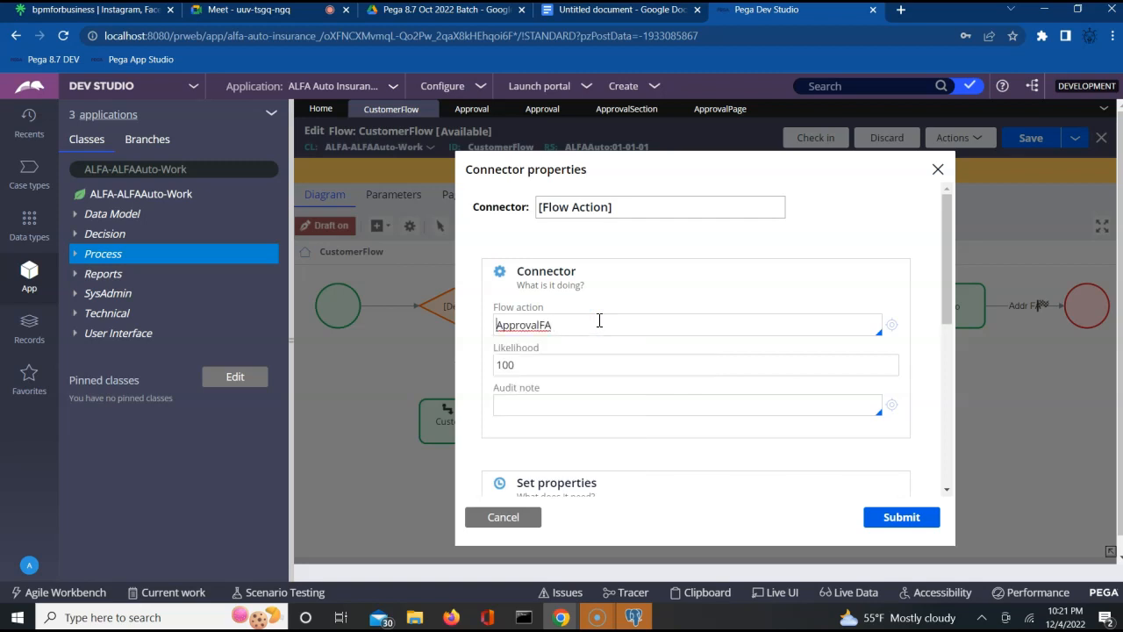
pyautogui.tripleClick(633, 212)
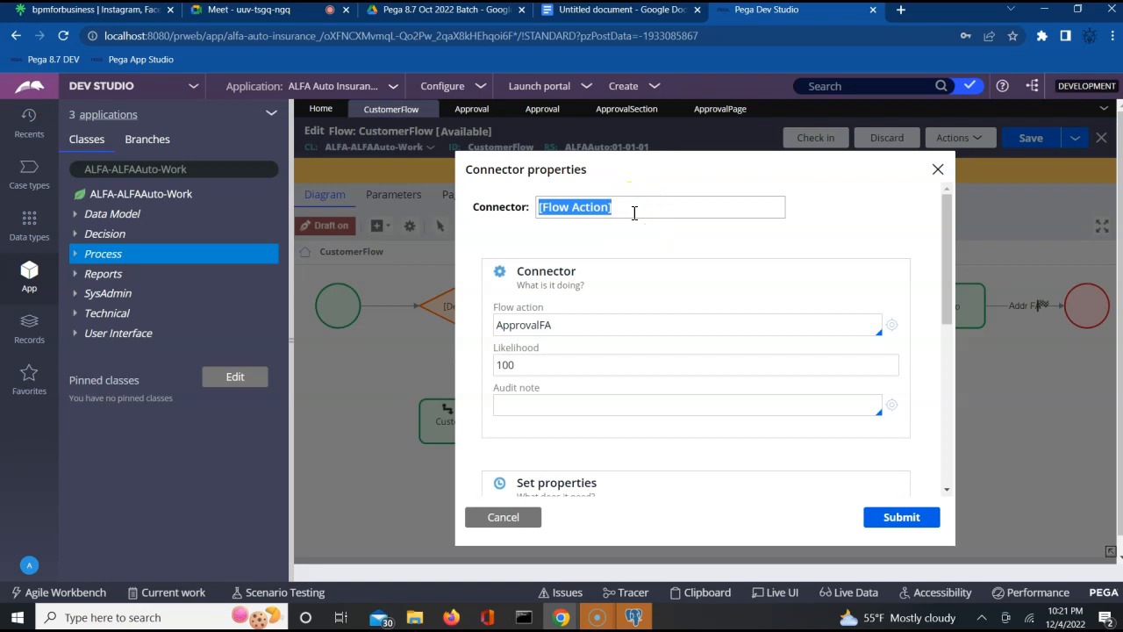
pyautogui.write('Approval FA')
pyautogui.click(621, 253)
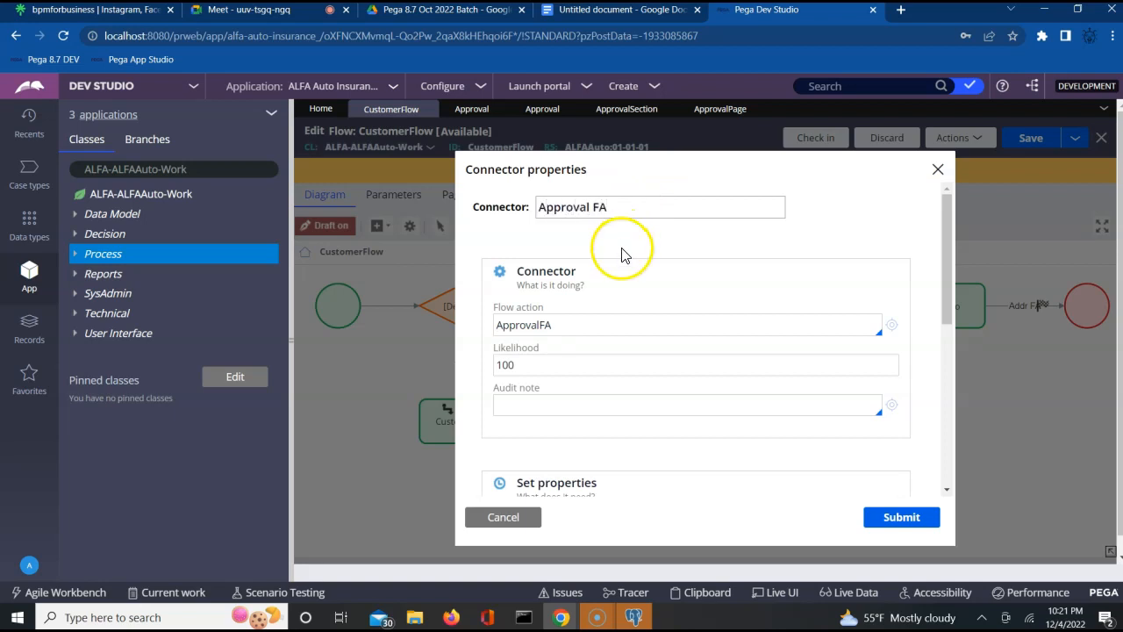
pyautogui.click(888, 520)
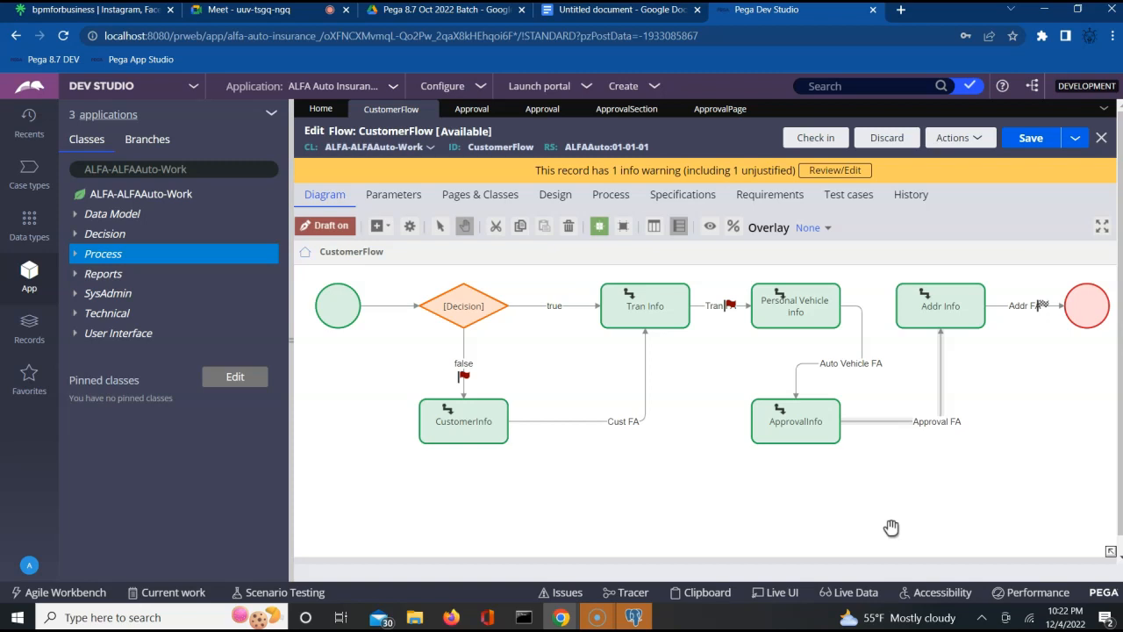
pyautogui.click(761, 412)
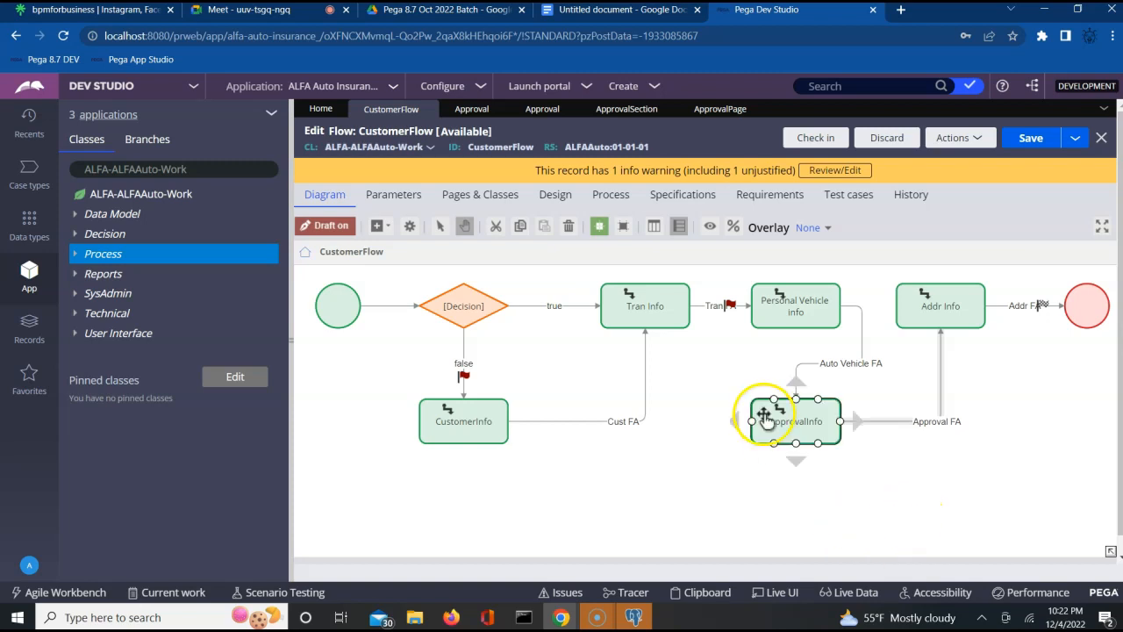
# - Set ApprovalInfo's Route to Custom and check the Worklist assignment type
pyautogui.doubleClick(764, 419)
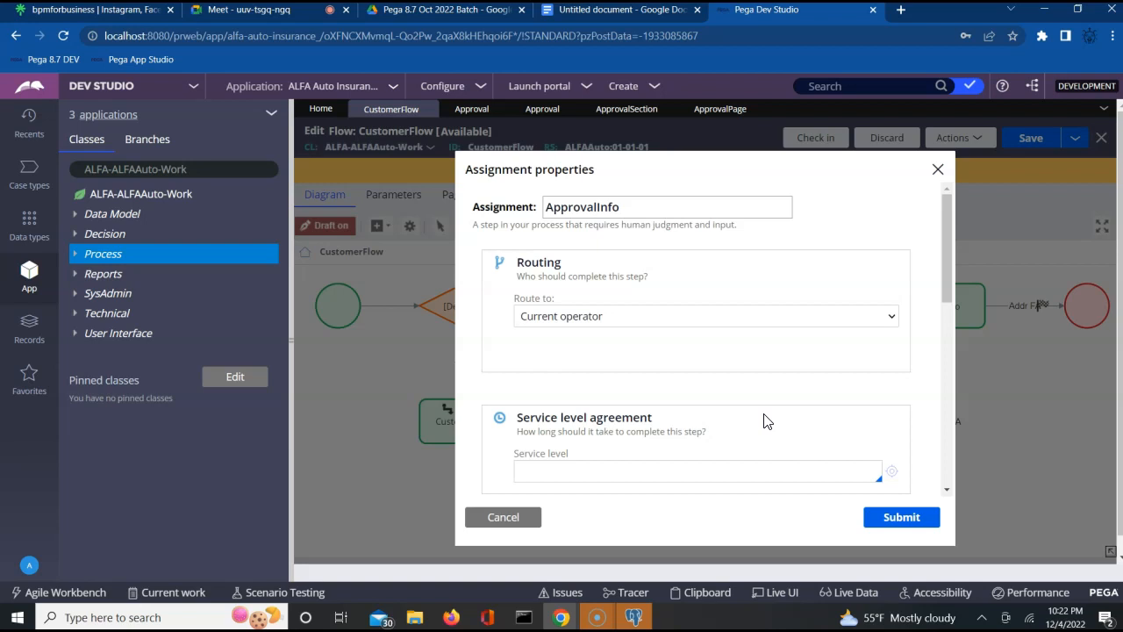
pyautogui.click(660, 316)
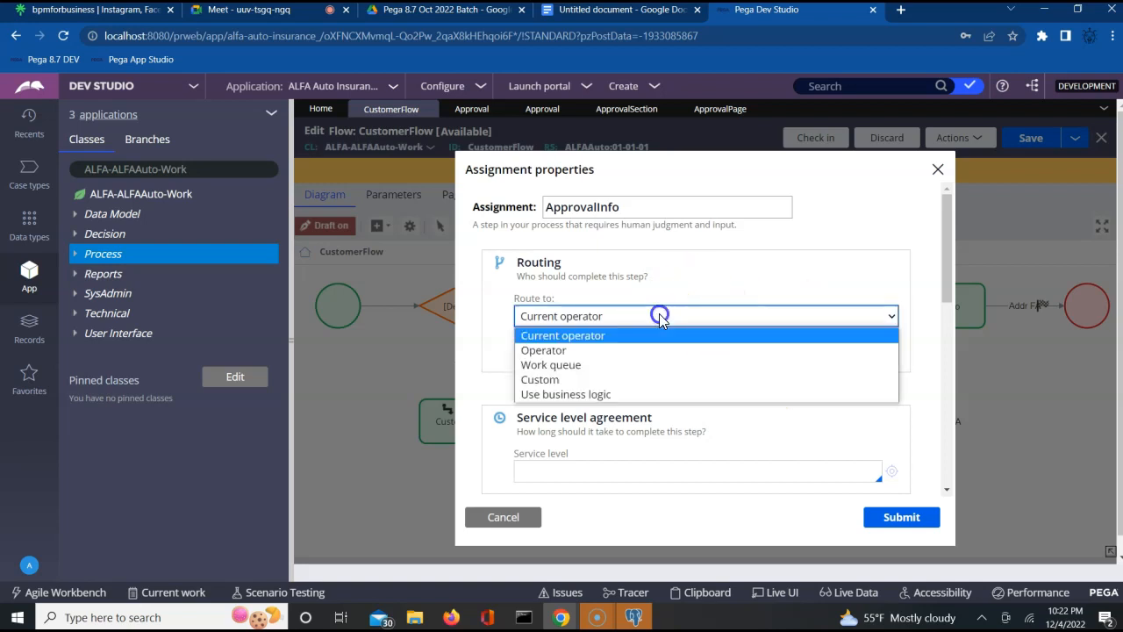
pyautogui.click(551, 381)
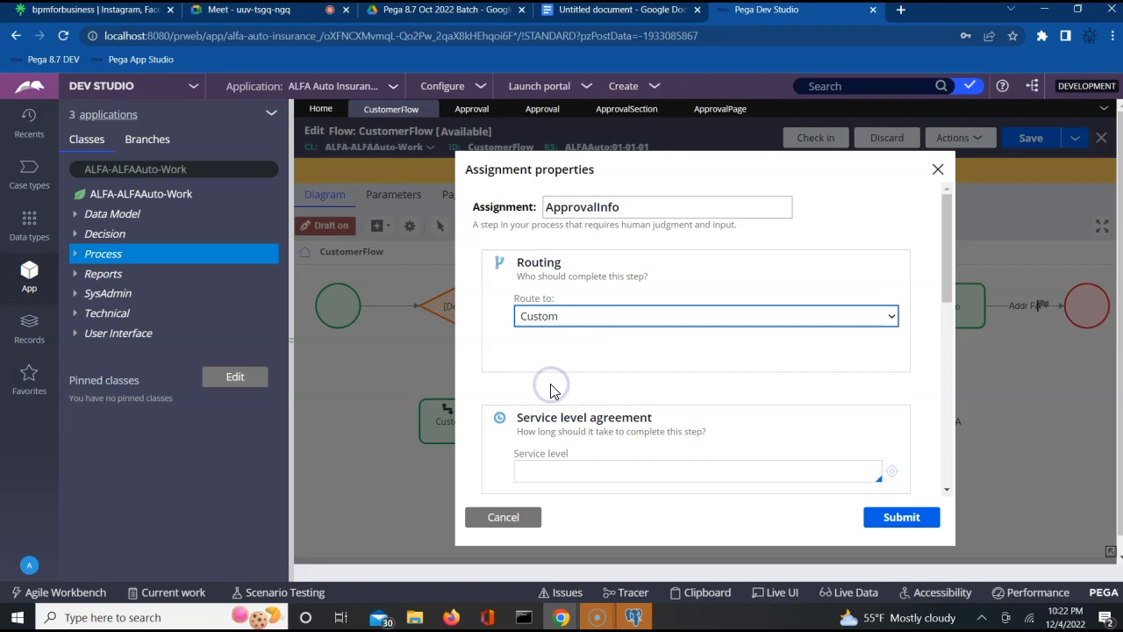
pyautogui.click(693, 366)
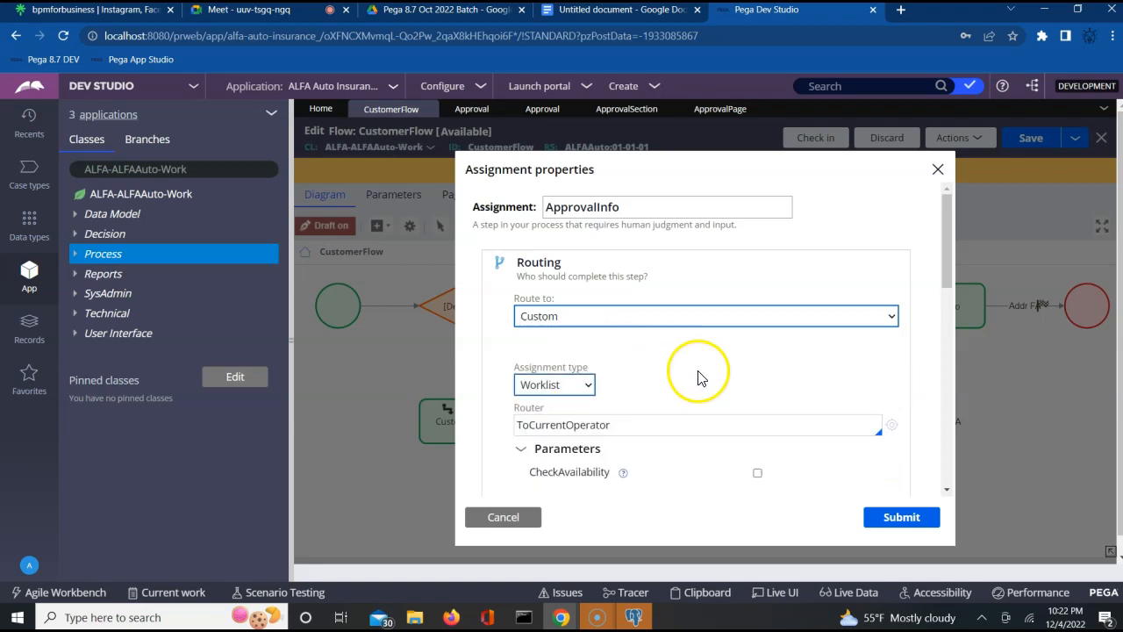
pyautogui.click(578, 391)
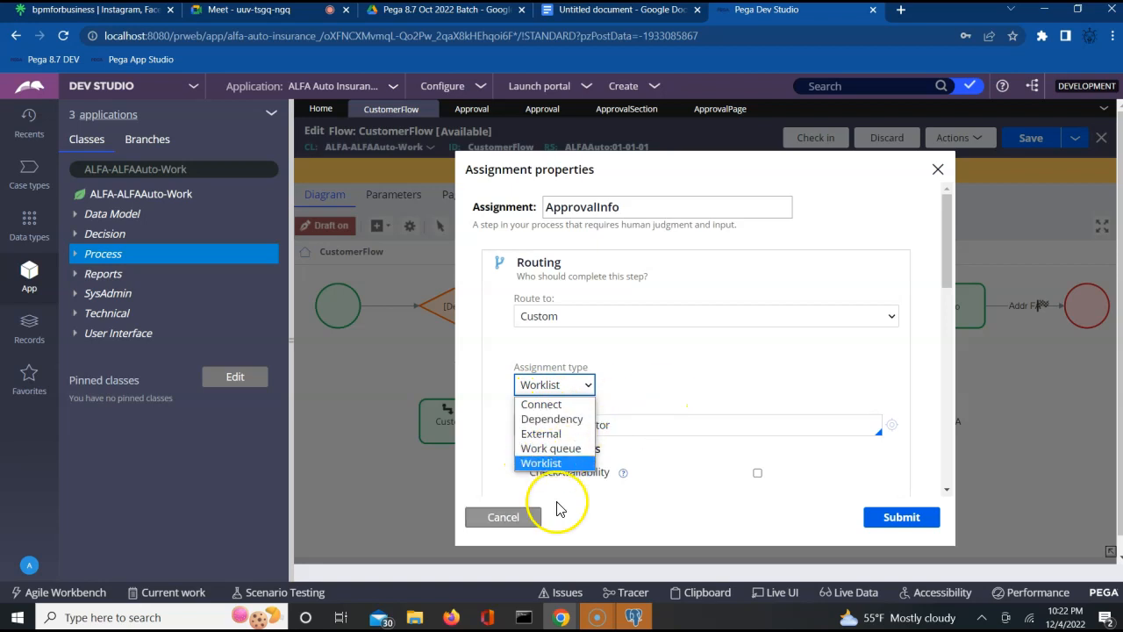
pyautogui.click(499, 518)
# - Cancel the ApprovalInfo property changes and reselect ApprovalInfo on the diagram
pyautogui.click(497, 518)
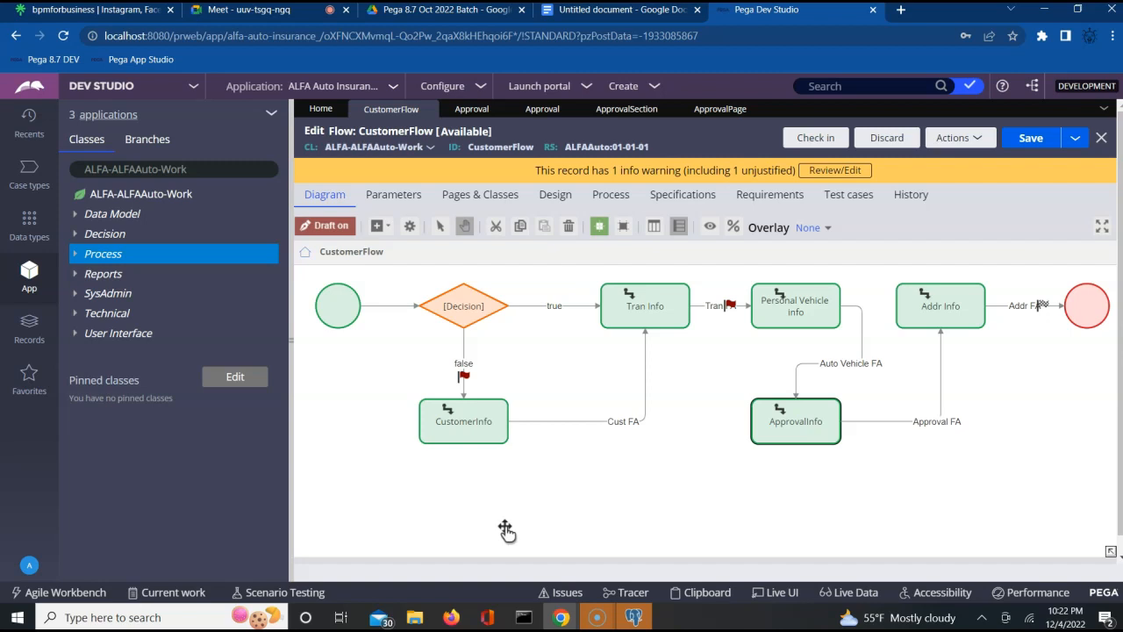
pyautogui.click(825, 317)
pyautogui.click(832, 363)
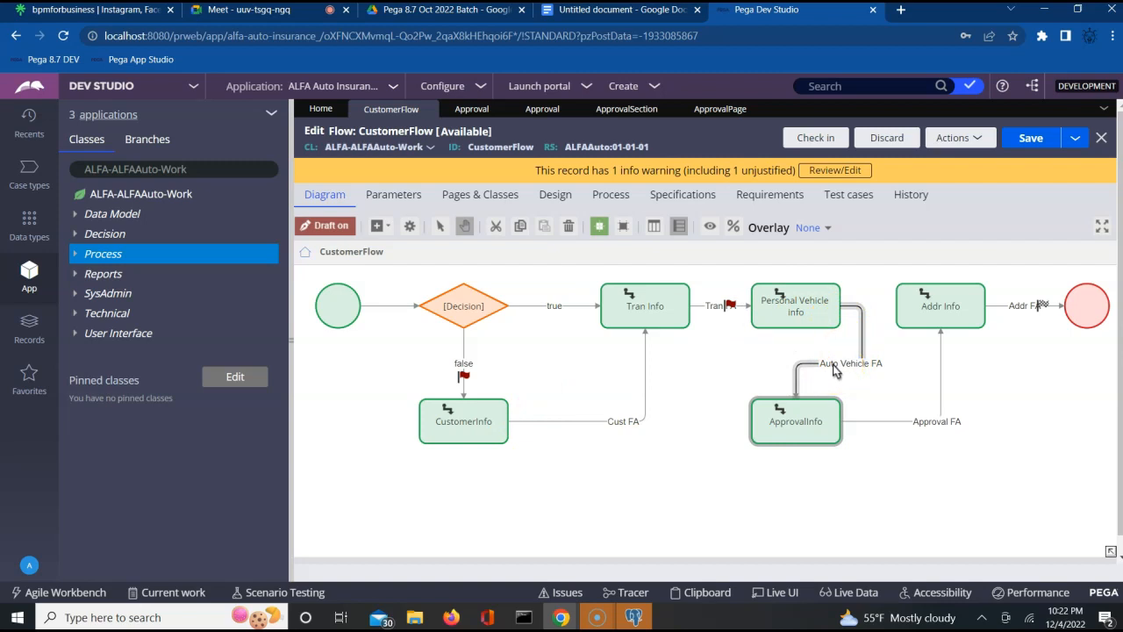
pyautogui.click(776, 427)
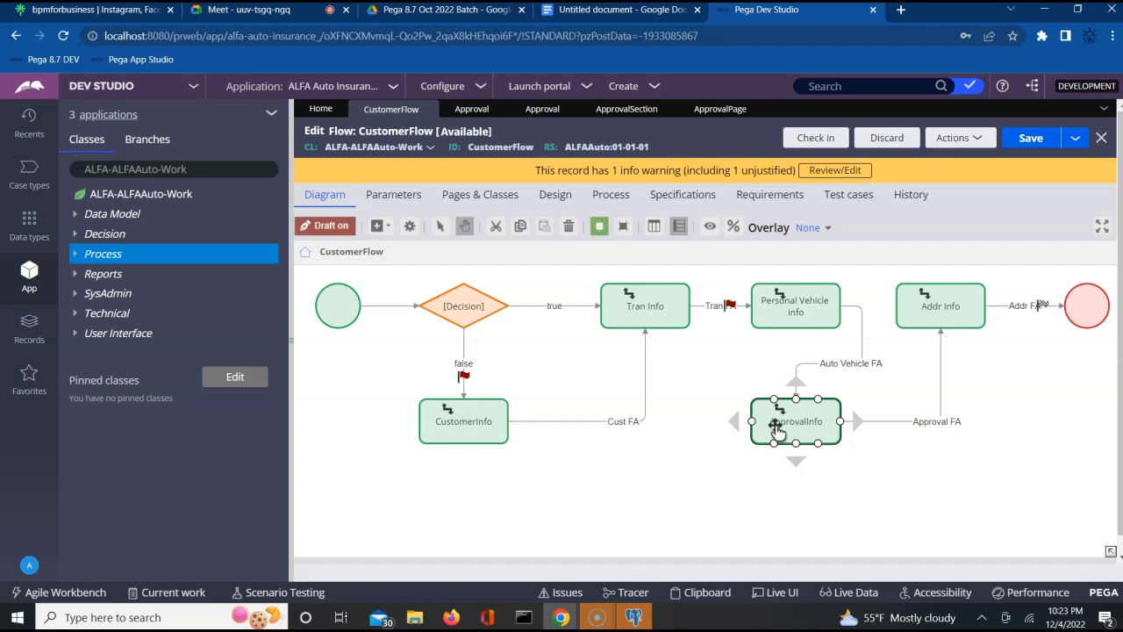
pyautogui.doubleClick(777, 428)
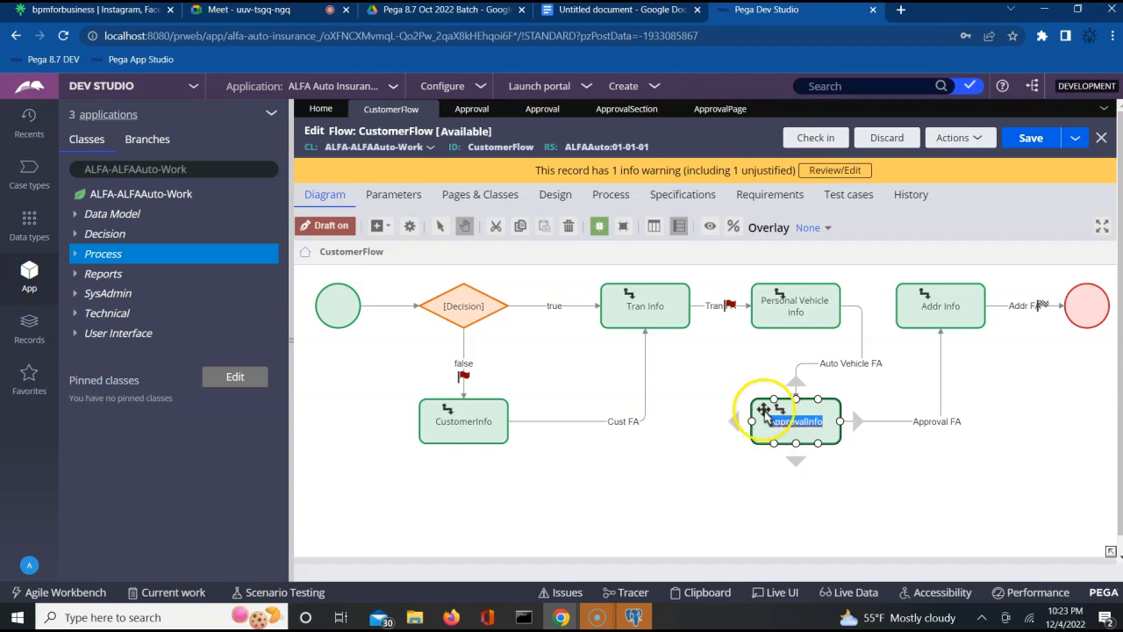
# - Reopen ApprovalInfo's properties and set Route to Custom with Worklist assignment type
pyautogui.doubleClick(772, 409)
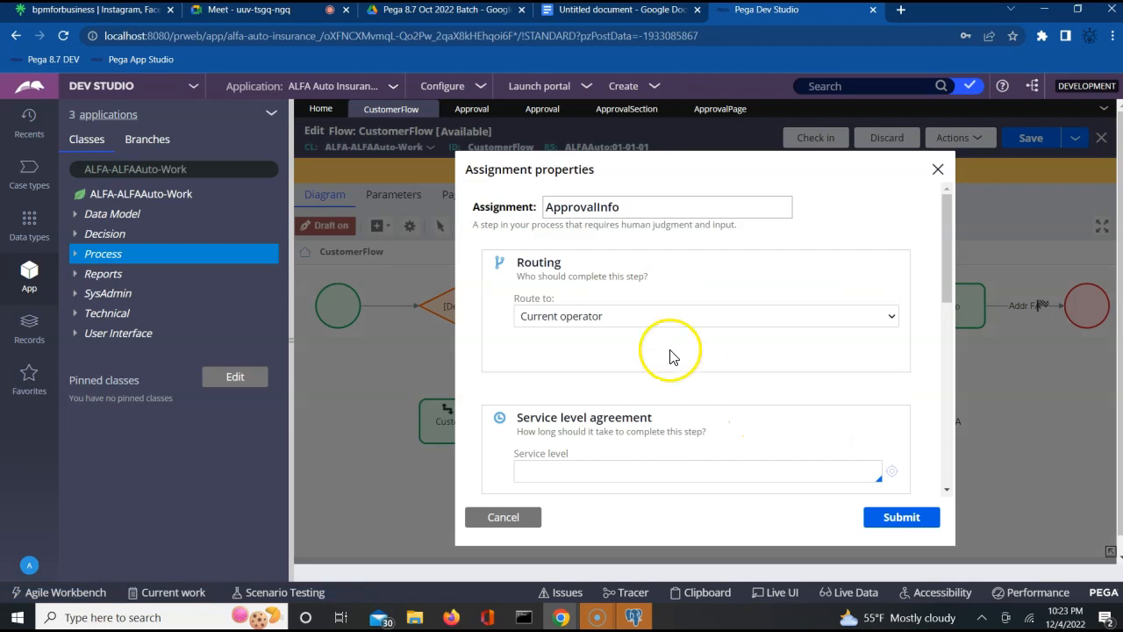
pyautogui.click(631, 315)
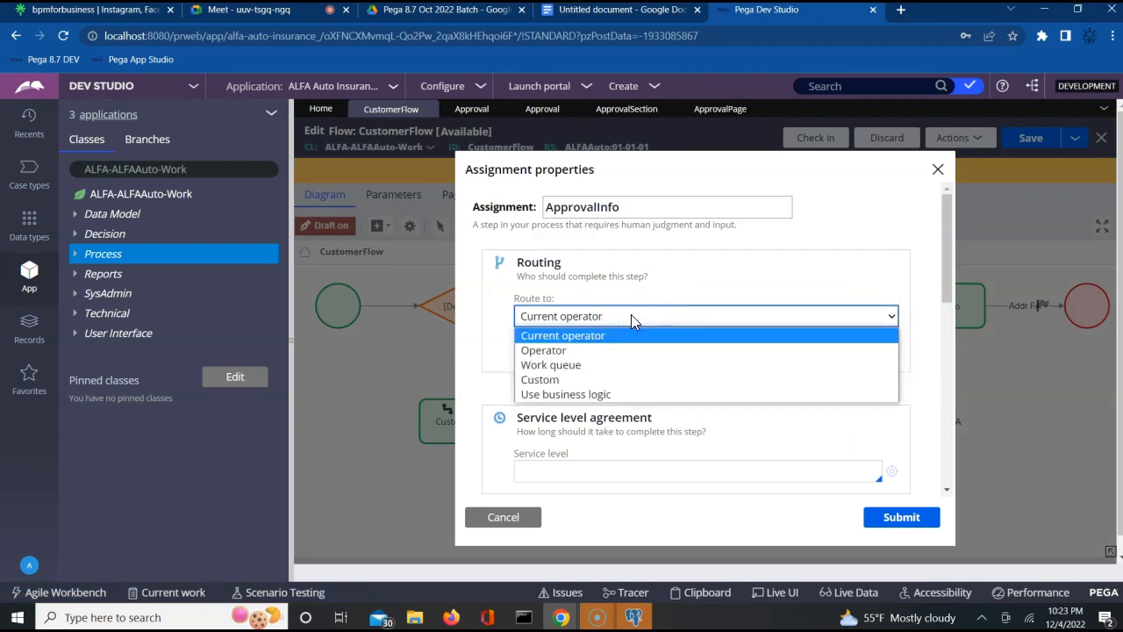
pyautogui.click(552, 379)
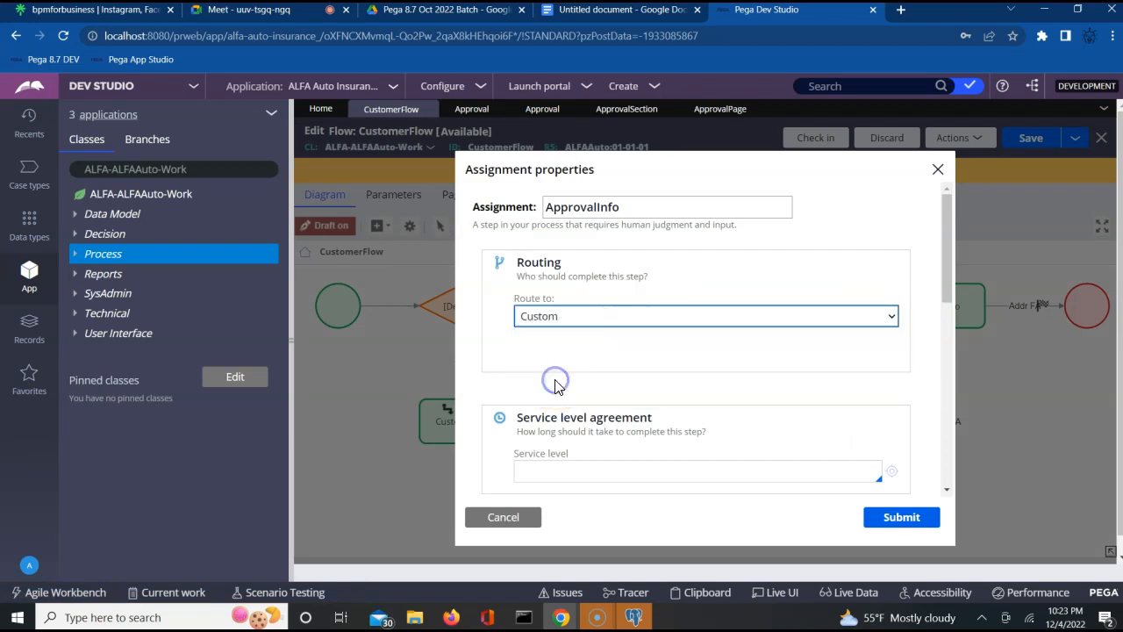
pyautogui.click(564, 393)
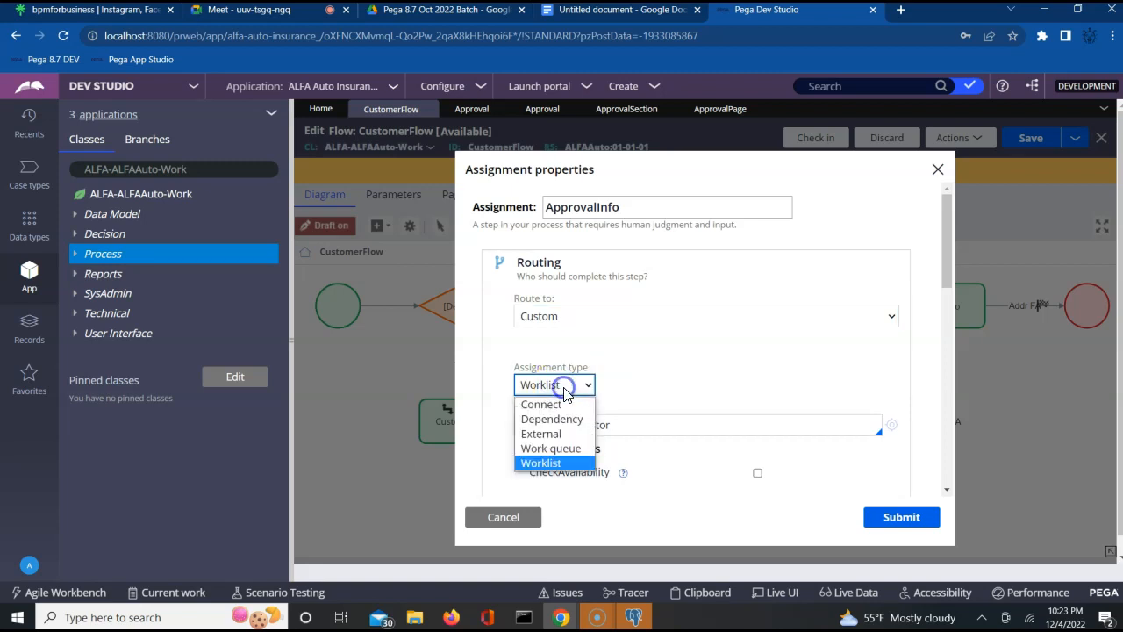
pyautogui.click(549, 463)
# - Delete the ToCurrentOperator router, leaving the Router field empty
pyautogui.click(637, 427)
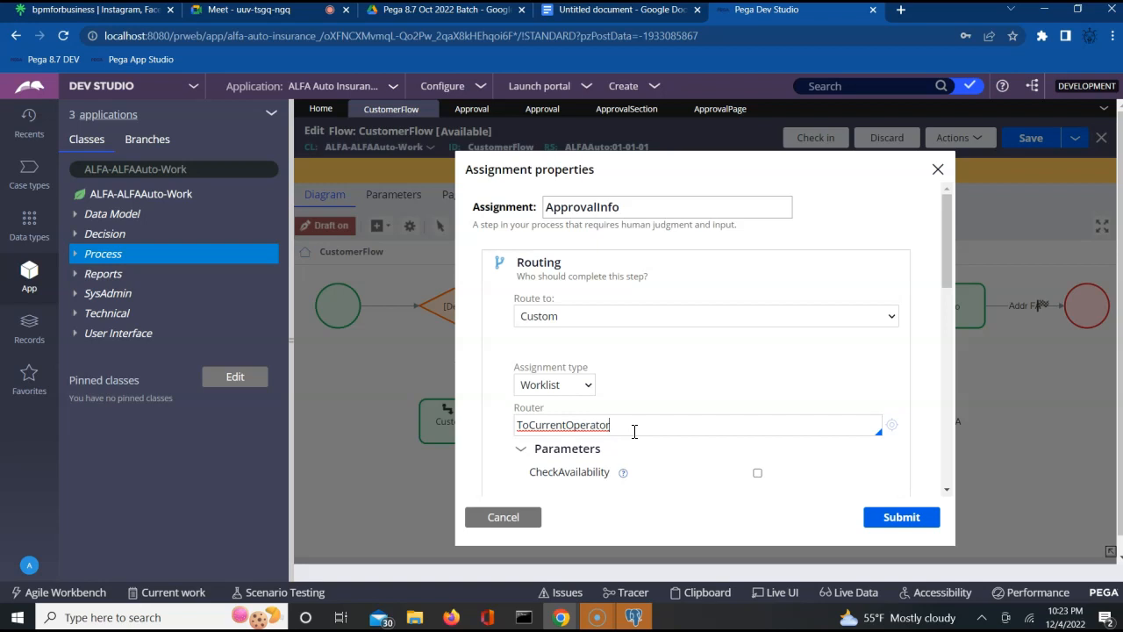
pyautogui.click(634, 431)
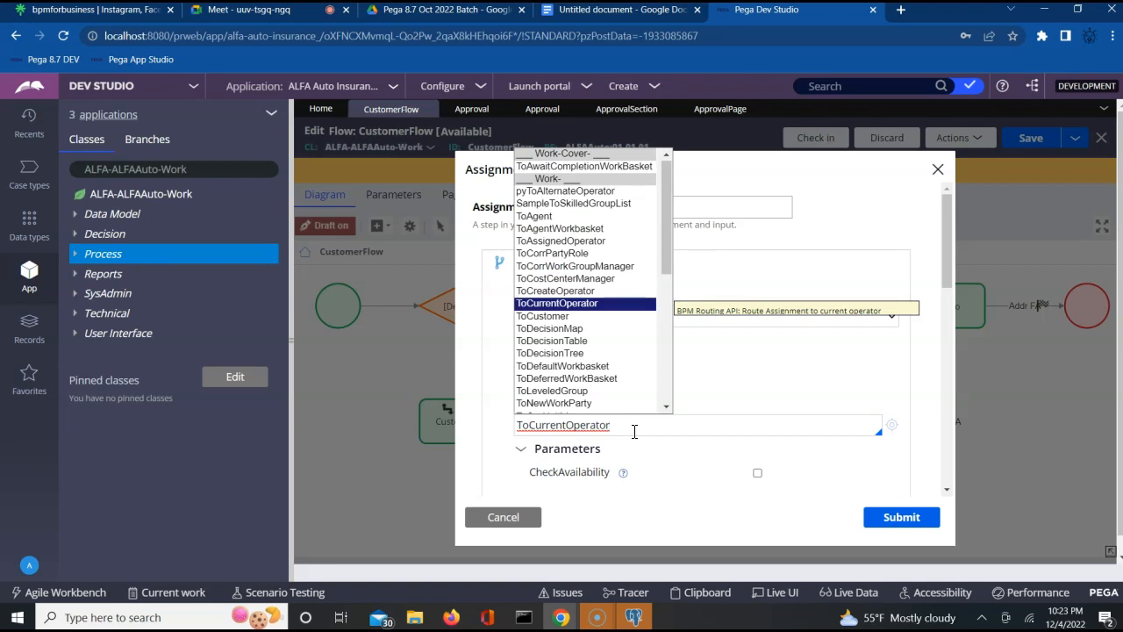
pyautogui.click(635, 431)
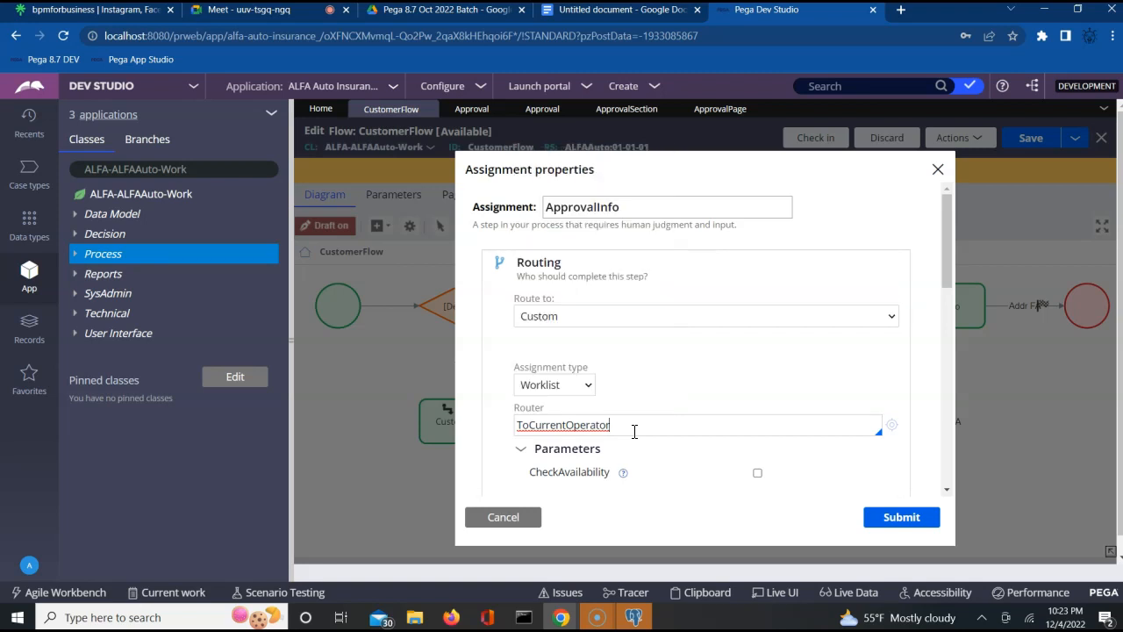
pyautogui.press('BackSpace')
pyautogui.press('BackSpace')
pyautogui.press('BackSpace')
pyautogui.press('BackSpace')
pyautogui.press('BackSpace')
pyautogui.press('BackSpace')
pyautogui.press('BackSpace')
pyautogui.press('BackSpace')
pyautogui.press('BackSpace')
pyautogui.press('BackSpace')
pyautogui.press('BackSpace')
pyautogui.press('BackSpace')
pyautogui.press('BackSpace')
pyautogui.press('BackSpace')
pyautogui.press('BackSpace')
pyautogui.press('BackSpace')
pyautogui.press('BackSpace')
pyautogui.click(682, 434)
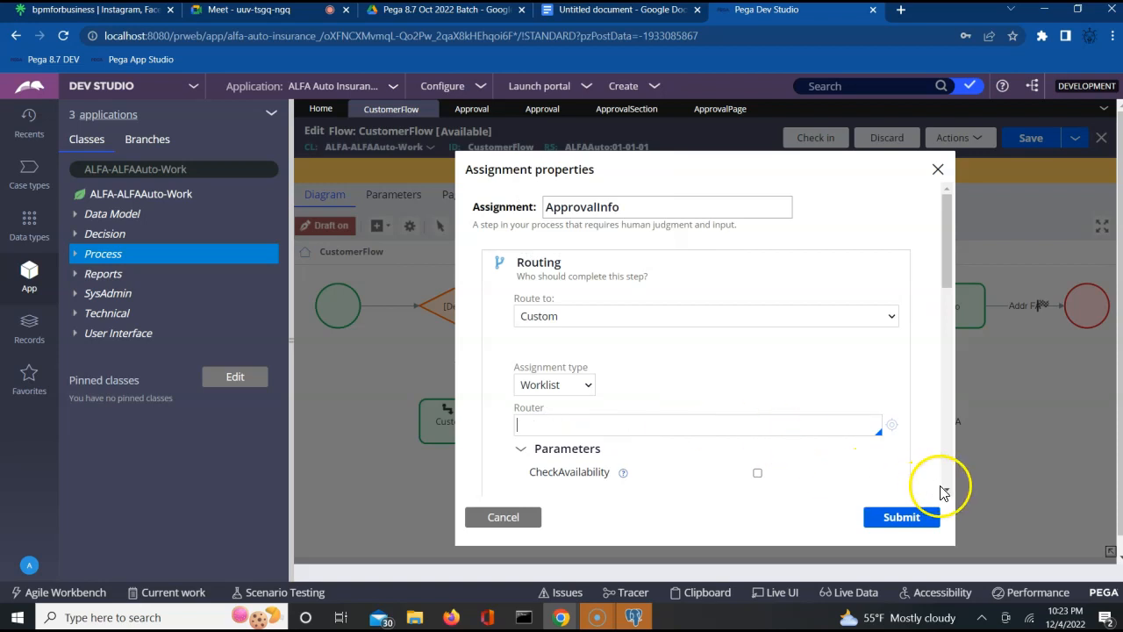
pyautogui.click(946, 488)
pyautogui.click(945, 489)
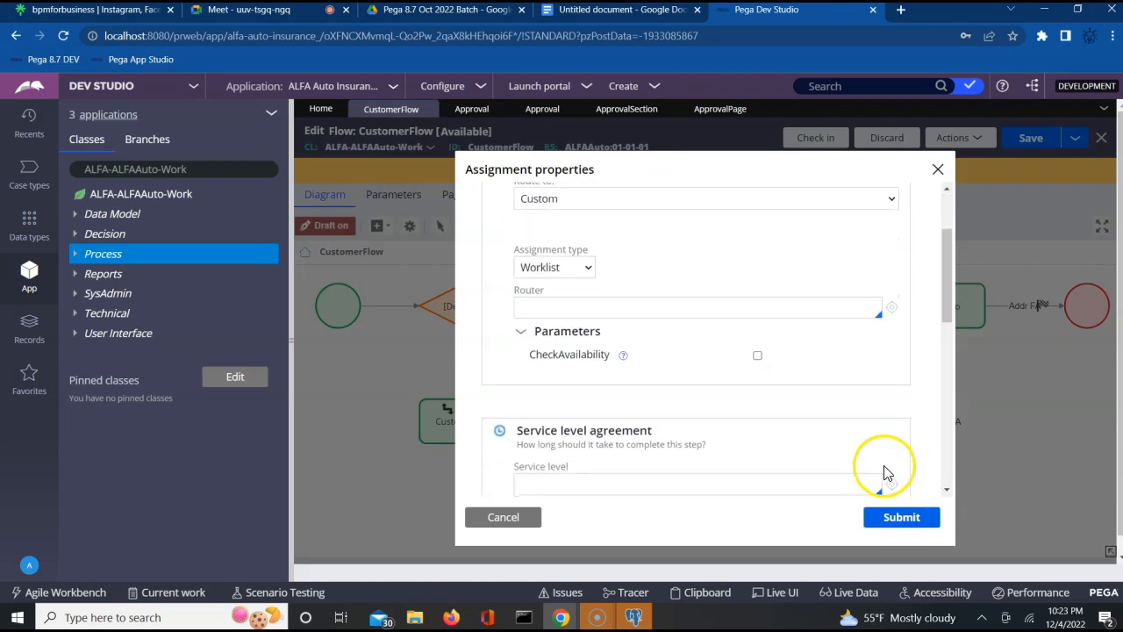
pyautogui.click(605, 314)
pyautogui.click(717, 247)
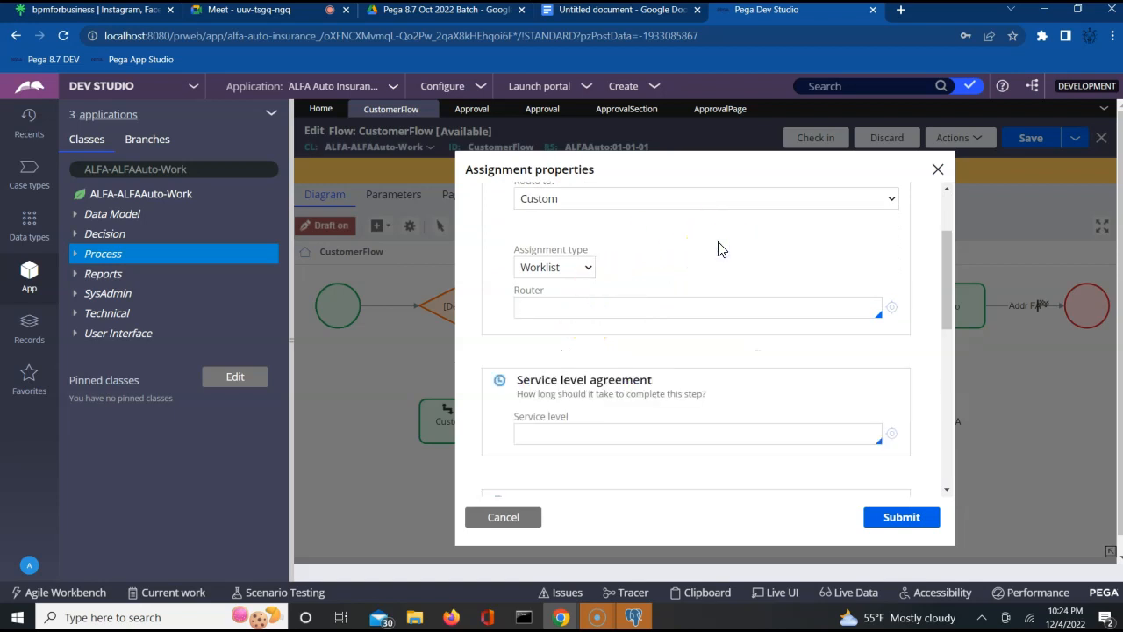
pyautogui.scroll(1, 717, 248)
pyautogui.click(715, 257)
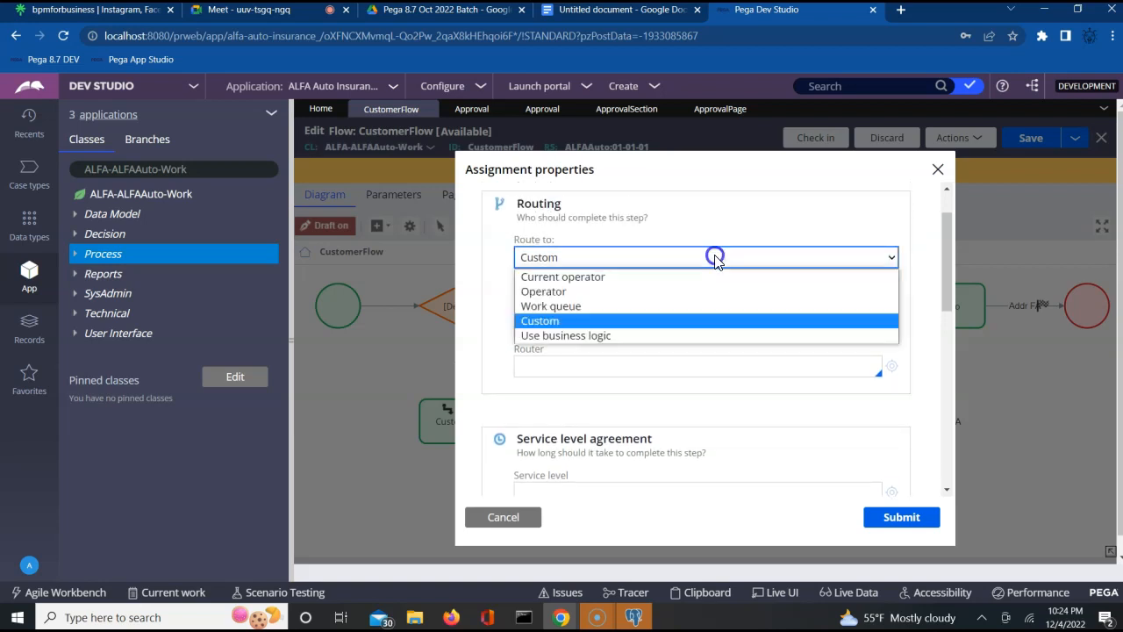
# - Route ApprovalInfo to Operator and choose ALFAManager1 as the operator
pyautogui.click(571, 292)
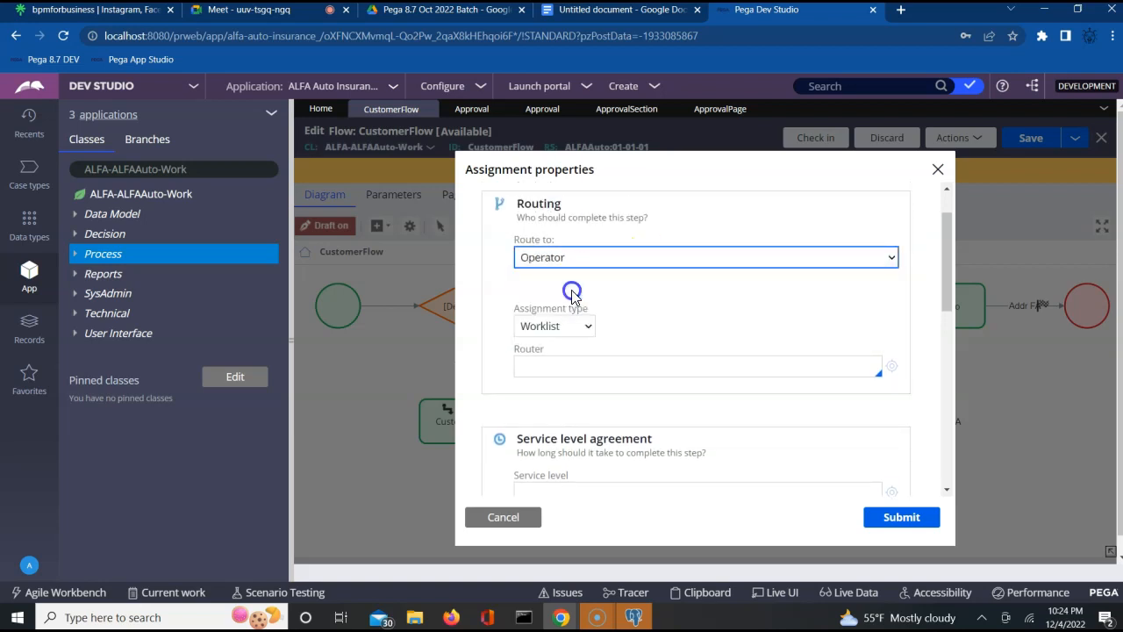
pyautogui.click(644, 316)
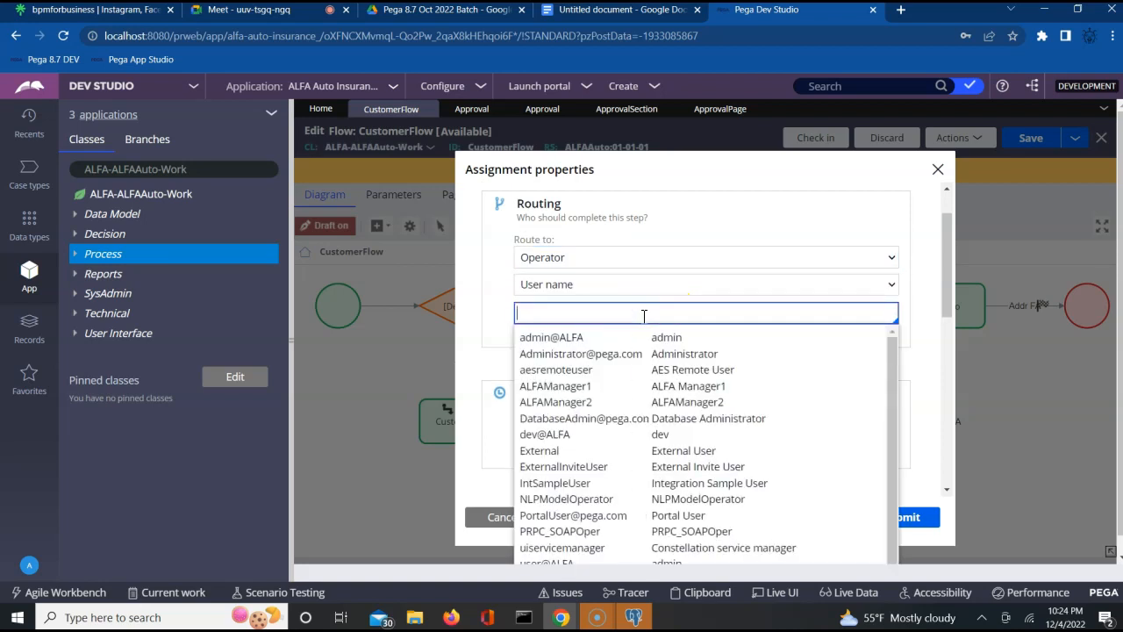
pyautogui.press('Down')
pyautogui.press('Down')
pyautogui.press('Down')
pyautogui.press('Down')
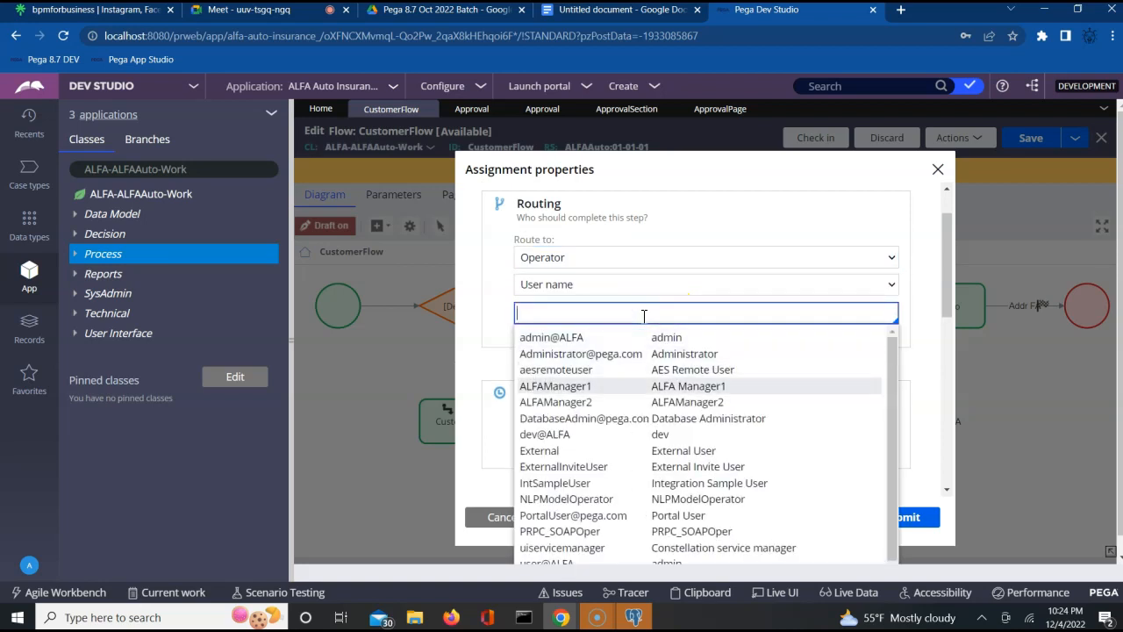
pyautogui.press('Return')
pyautogui.click(643, 340)
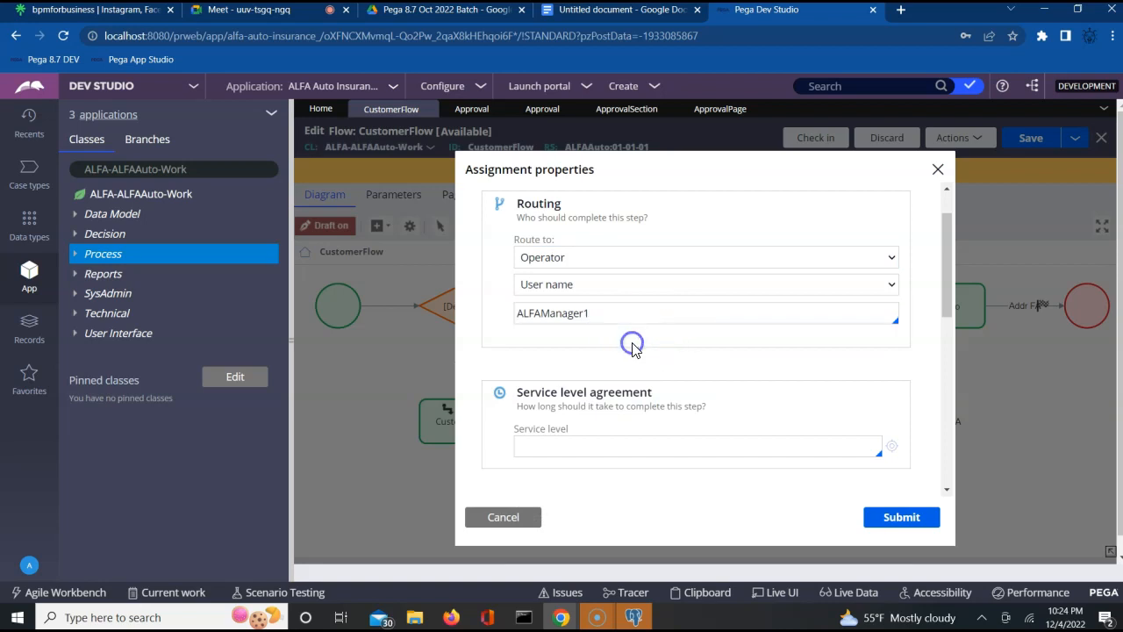
pyautogui.click(546, 334)
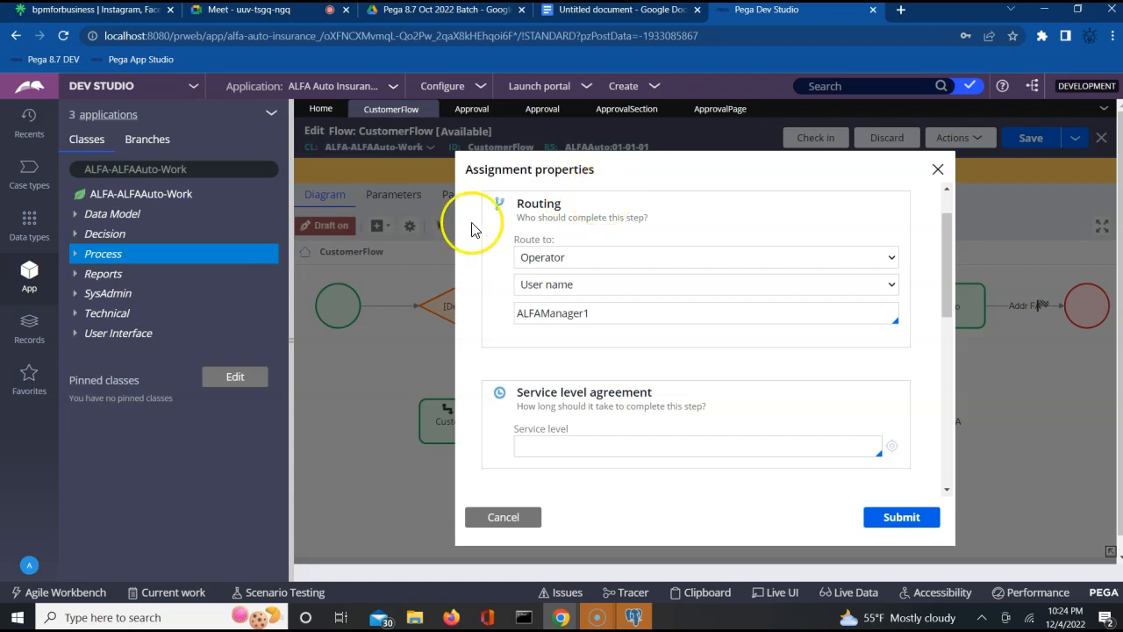
pyautogui.click(570, 313)
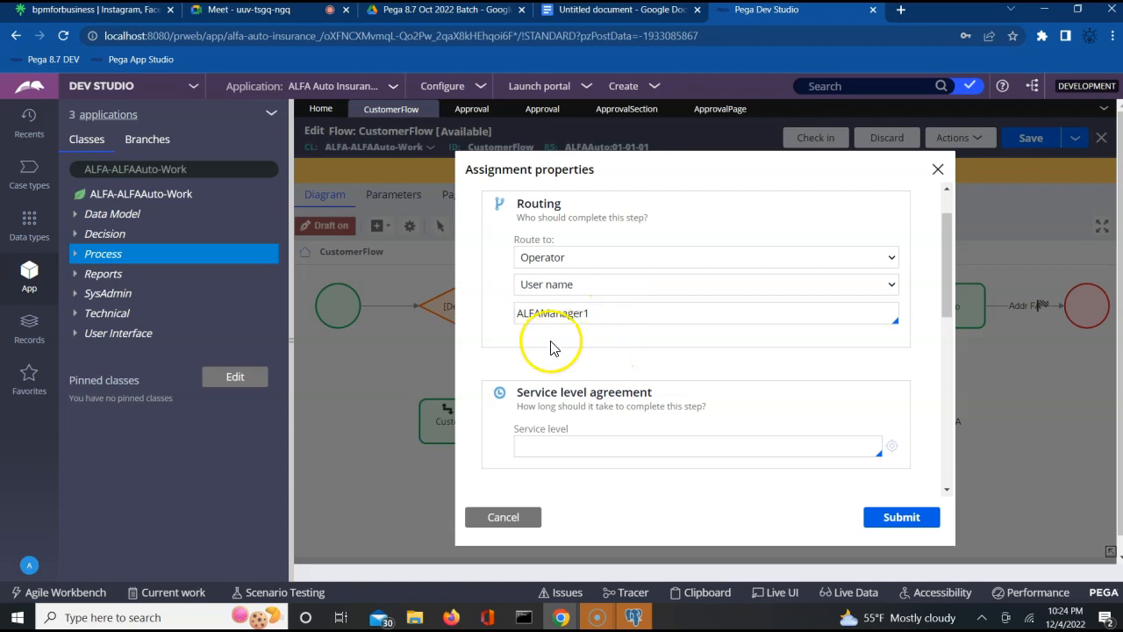
# - Try Reporting manager as the operator identification, then switch back to User name
pyautogui.click(634, 282)
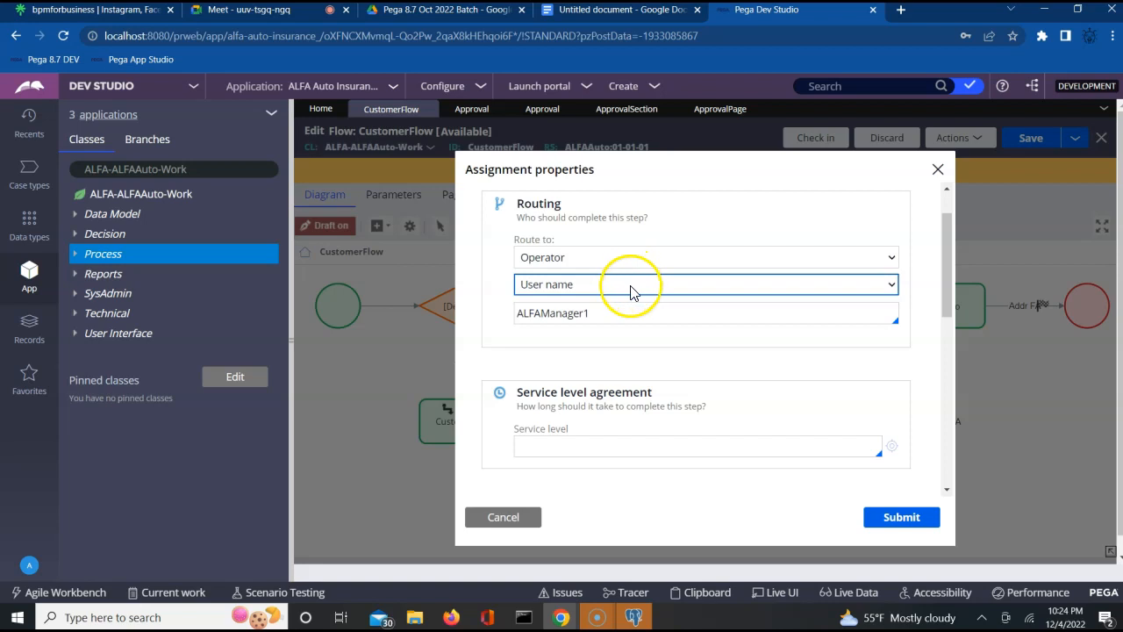
pyautogui.click(630, 285)
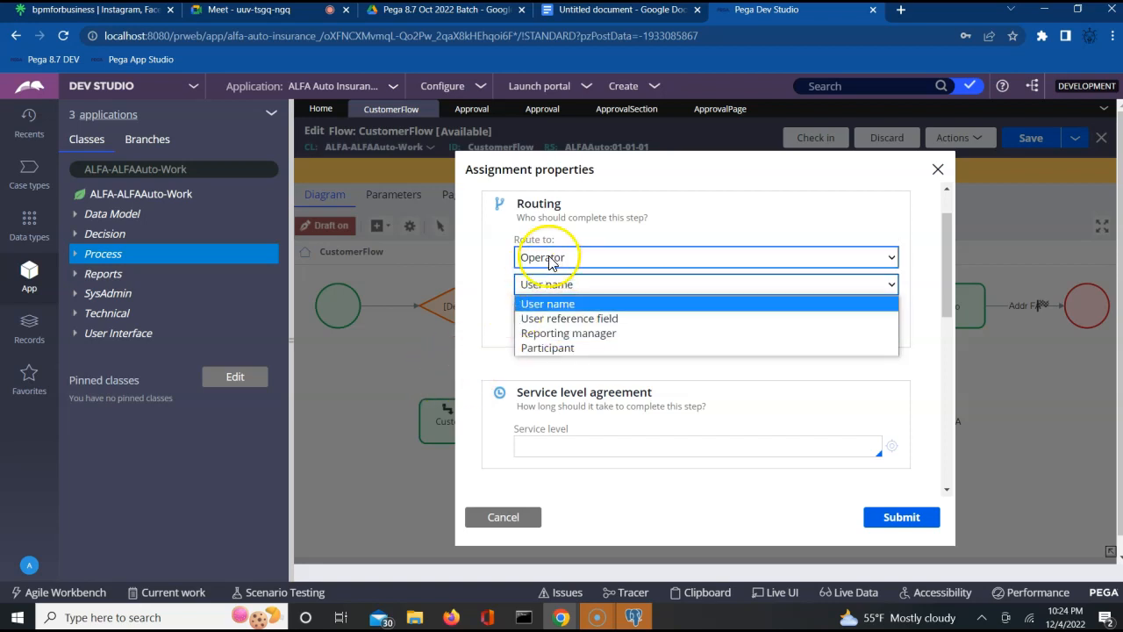
pyautogui.click(545, 333)
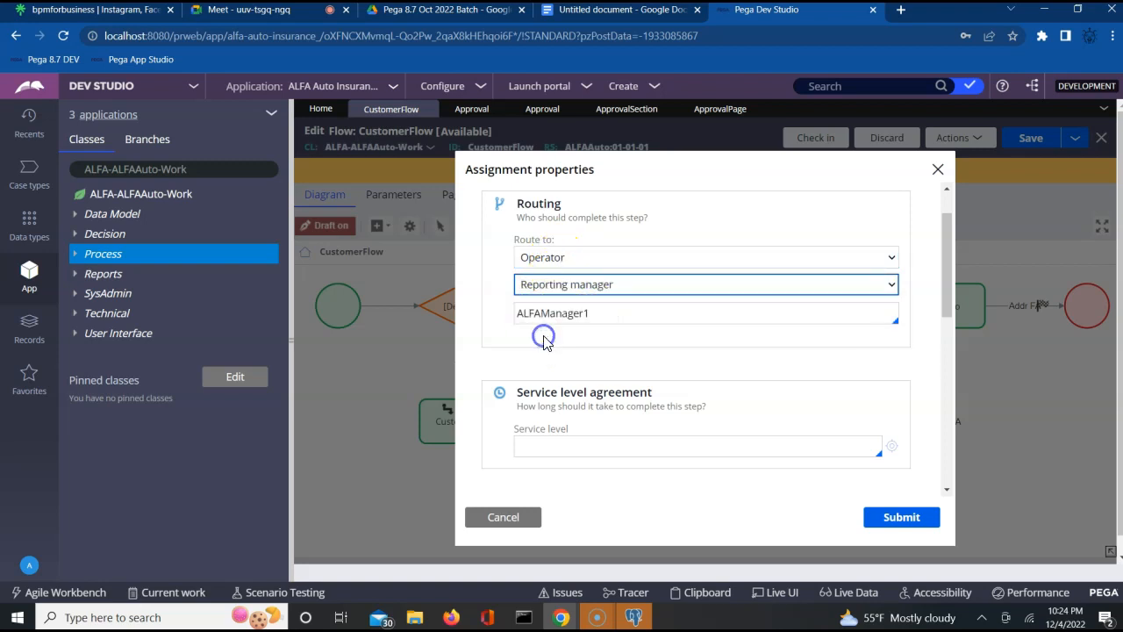
pyautogui.click(631, 289)
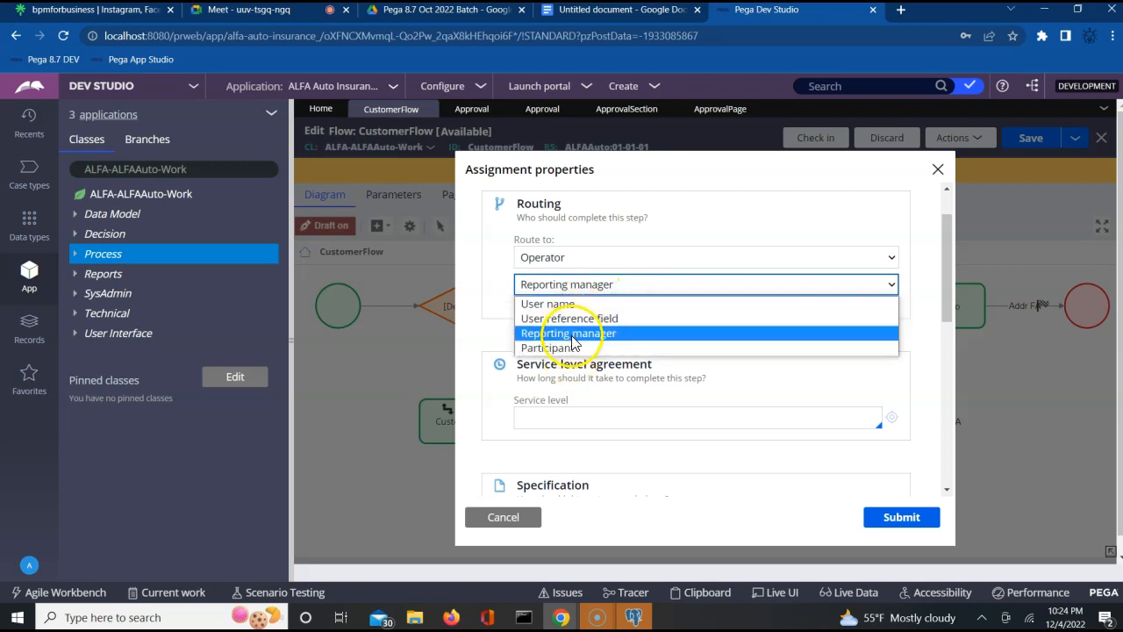
pyautogui.click(562, 304)
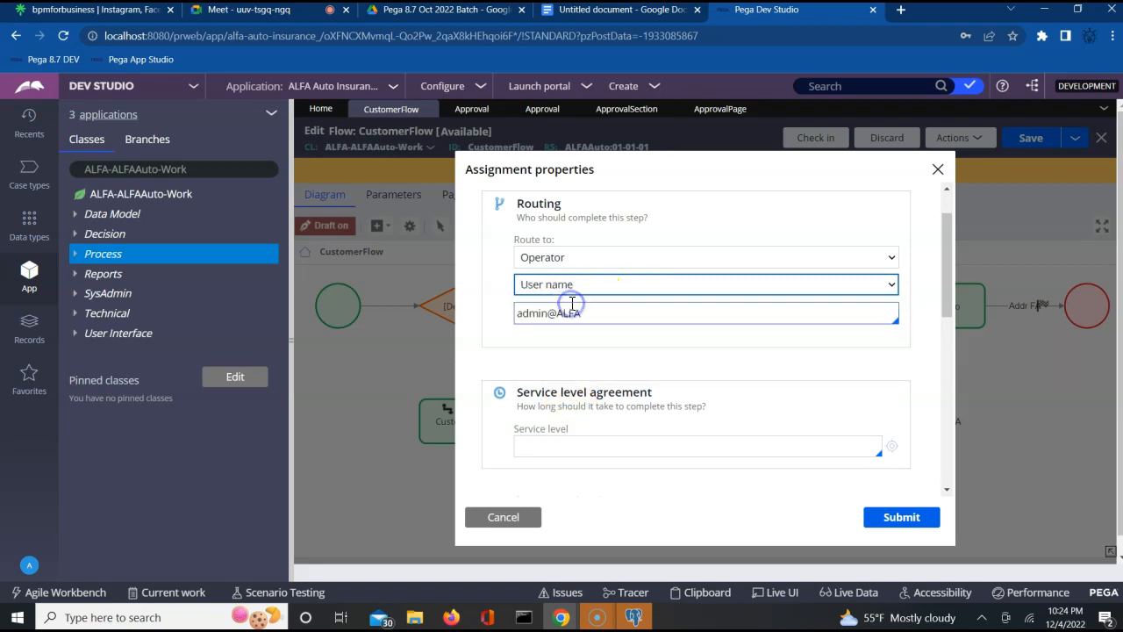
pyautogui.click(599, 313)
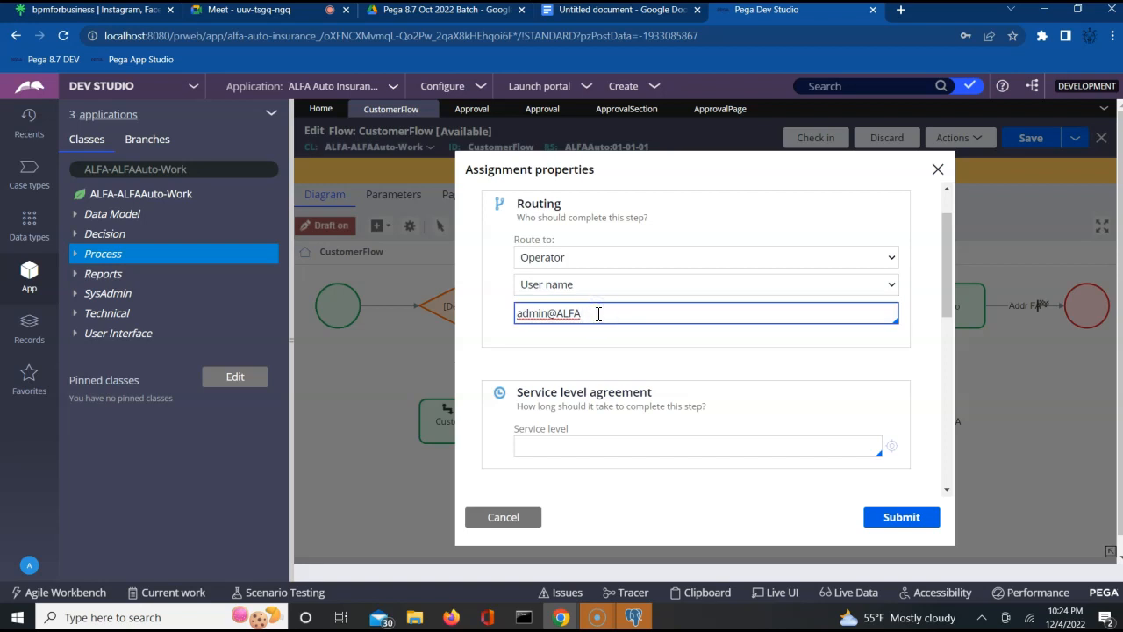
pyautogui.click(601, 260)
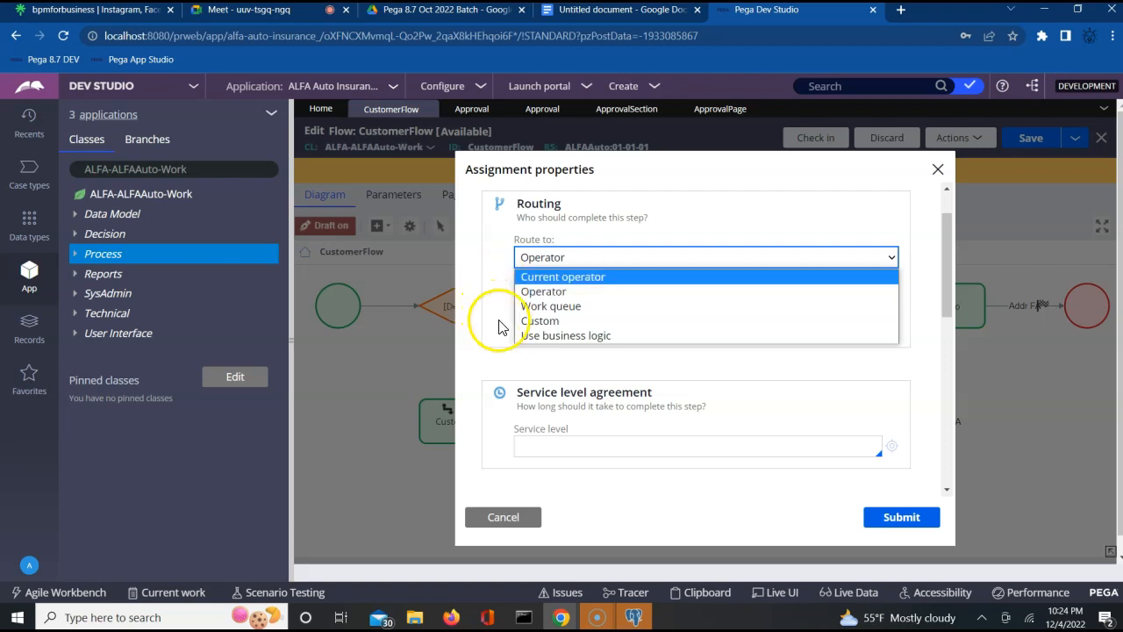
# - Reset routing to Operator and replace the default user name with ALFAManager1
pyautogui.click(526, 321)
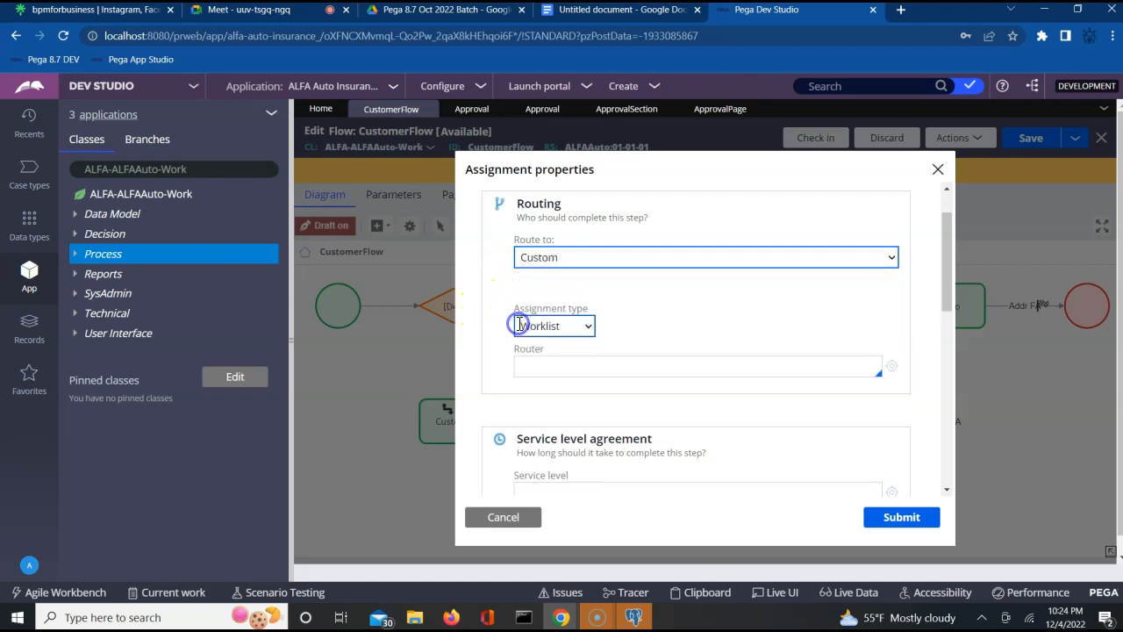
pyautogui.click(592, 258)
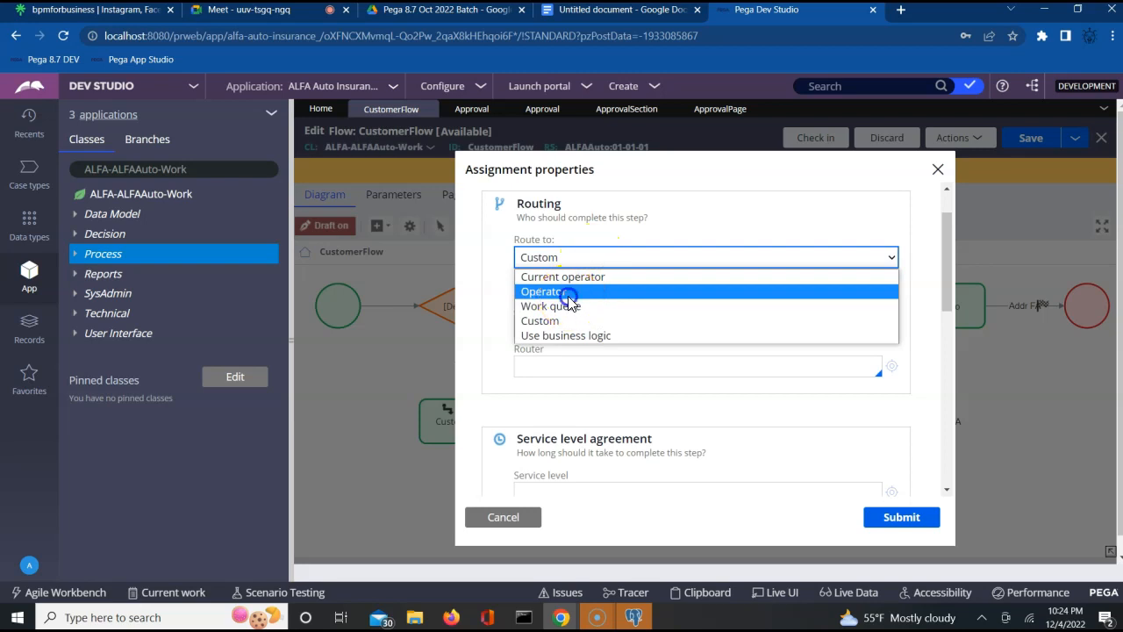
pyautogui.click(569, 293)
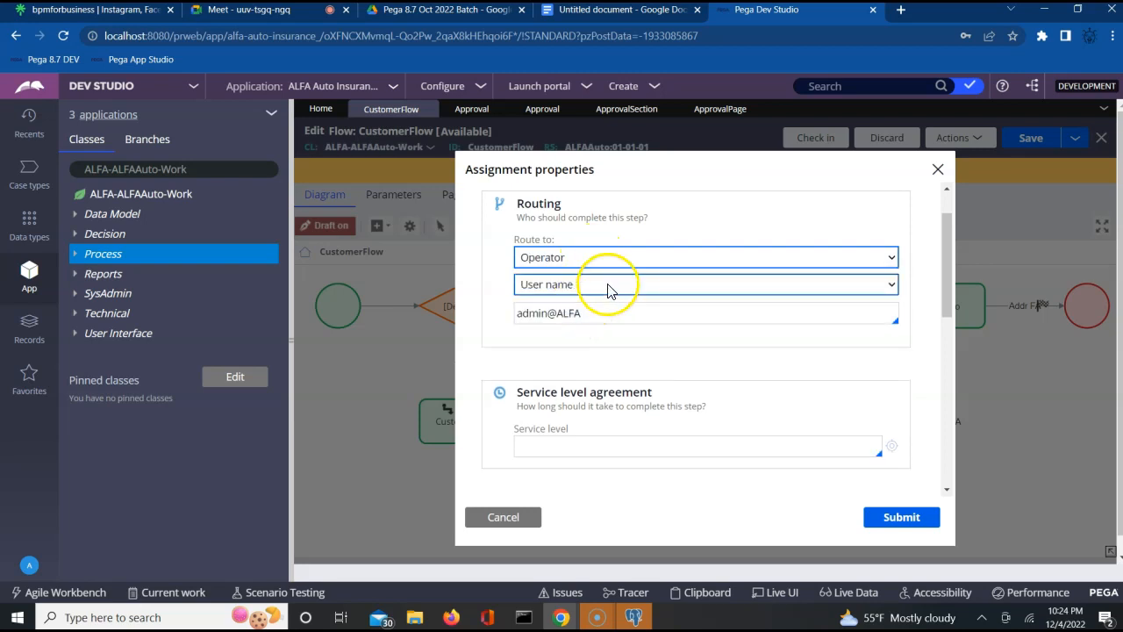
pyautogui.click(537, 313)
pyautogui.press('BackSpace')
pyautogui.press('BackSpace')
pyautogui.press('BackSpace')
pyautogui.press('BackSpace')
pyautogui.press('BackSpace')
pyautogui.press('BackSpace')
pyautogui.press('BackSpace')
pyautogui.press('BackSpace')
pyautogui.press('BackSpace')
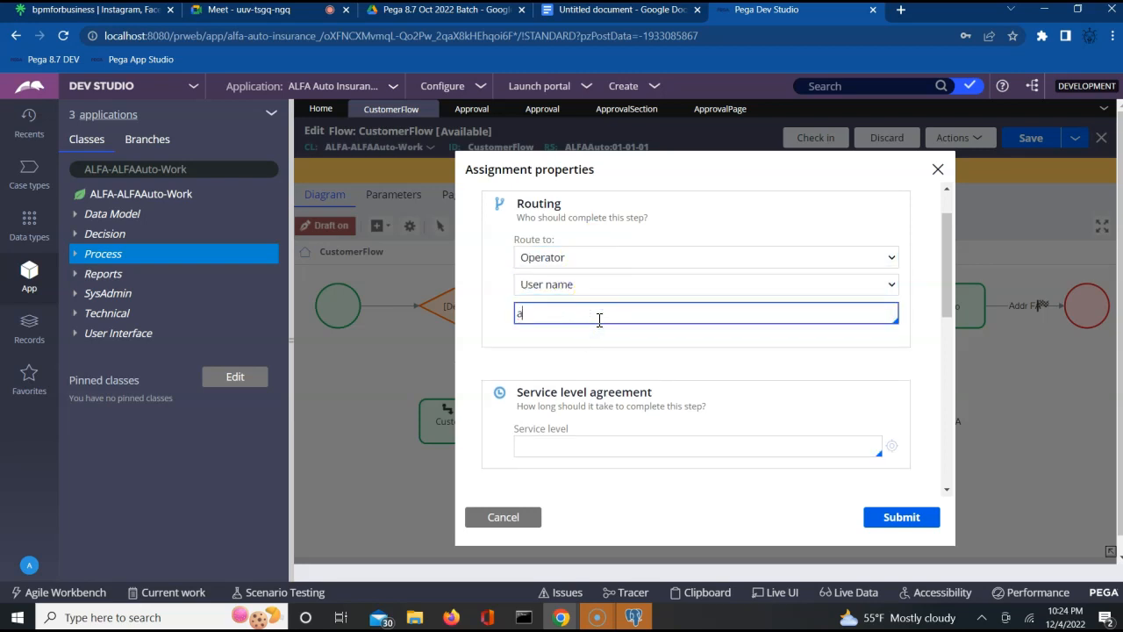
pyautogui.press('BackSpace')
pyautogui.press('Down')
pyautogui.press('Down')
pyautogui.press('Down')
pyautogui.press('Down')
pyautogui.press('Down')
pyautogui.press('Up')
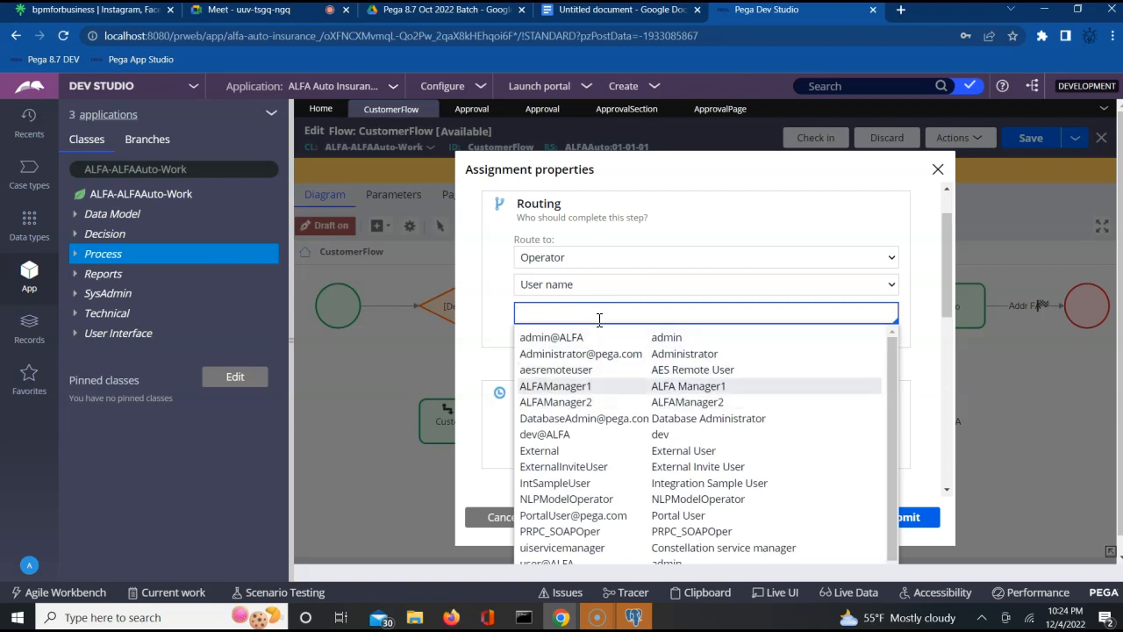
pyautogui.press('Return')
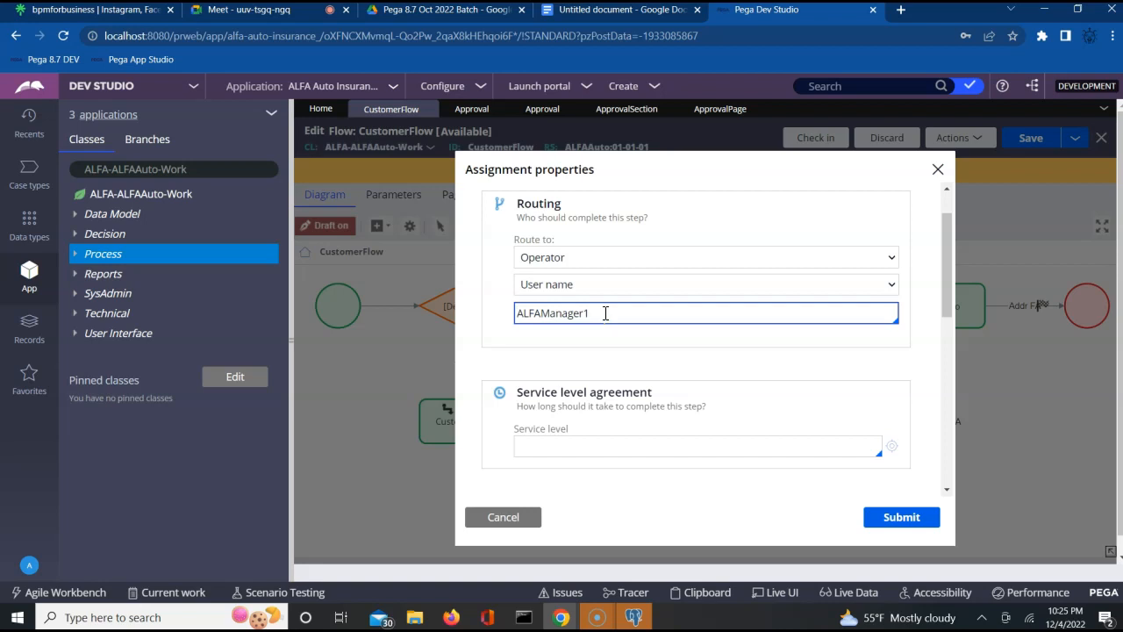
# - Change the operator identification from User name to Reporting manager
pyautogui.click(637, 285)
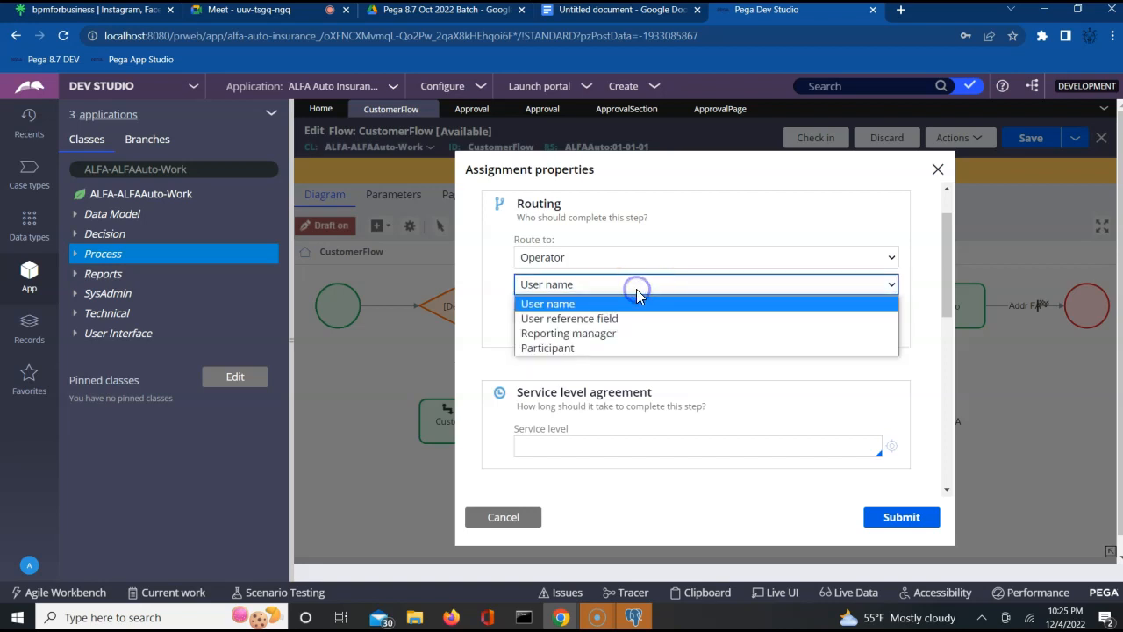
pyautogui.click(658, 265)
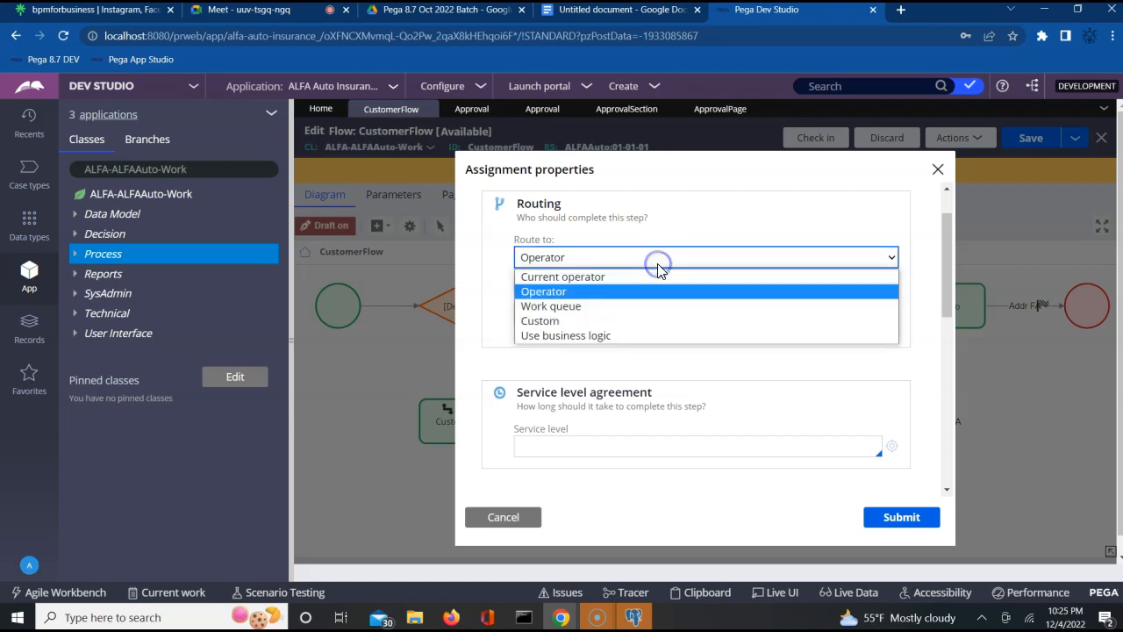
pyautogui.click(564, 292)
pyautogui.click(595, 287)
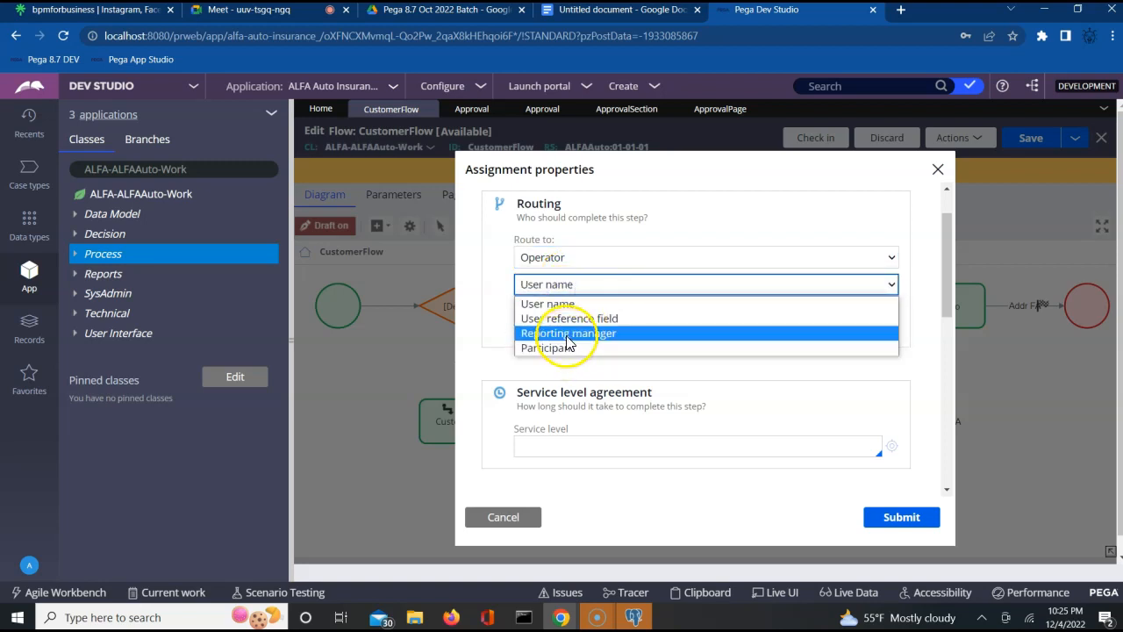
pyautogui.click(567, 343)
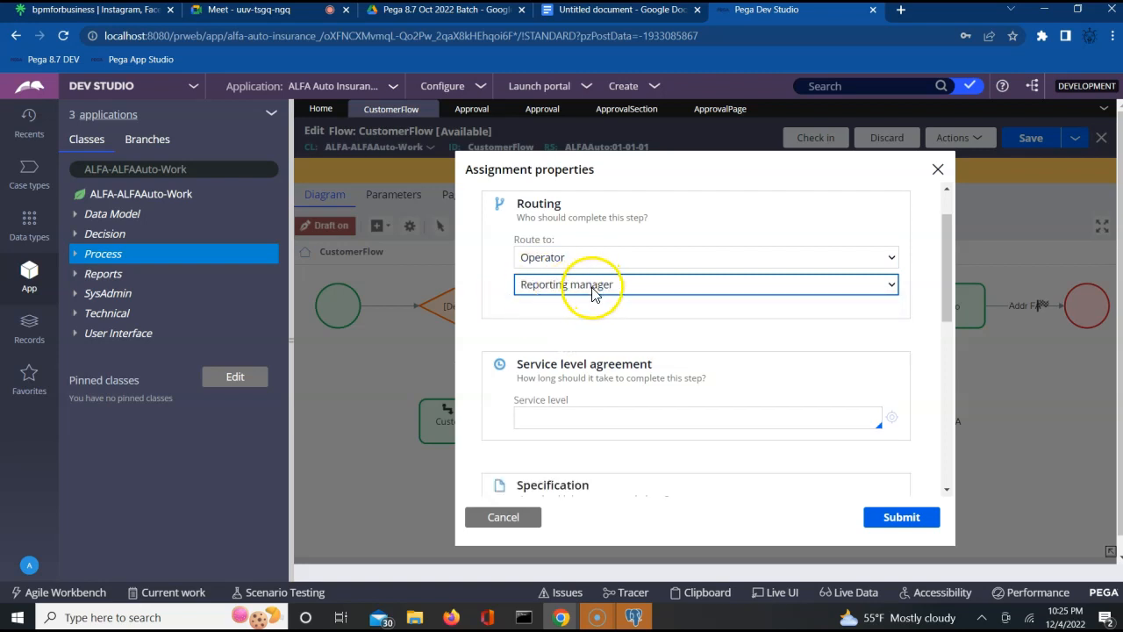
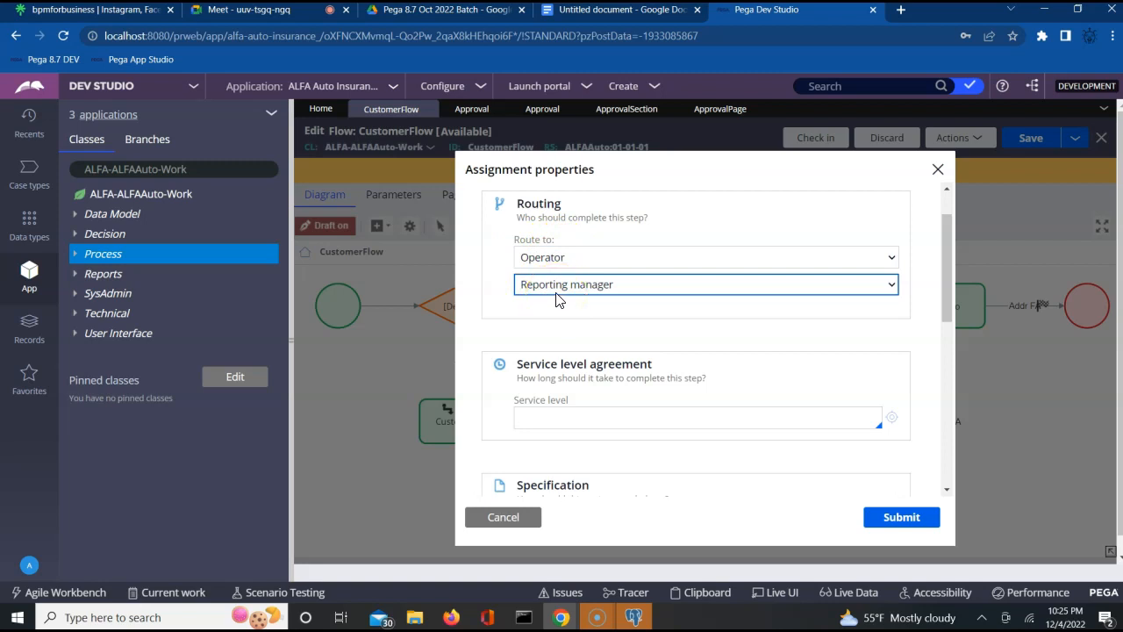
# - Submit the Reporting manager routing for ApprovalInfo and save CustomerFlow
pyautogui.click(901, 517)
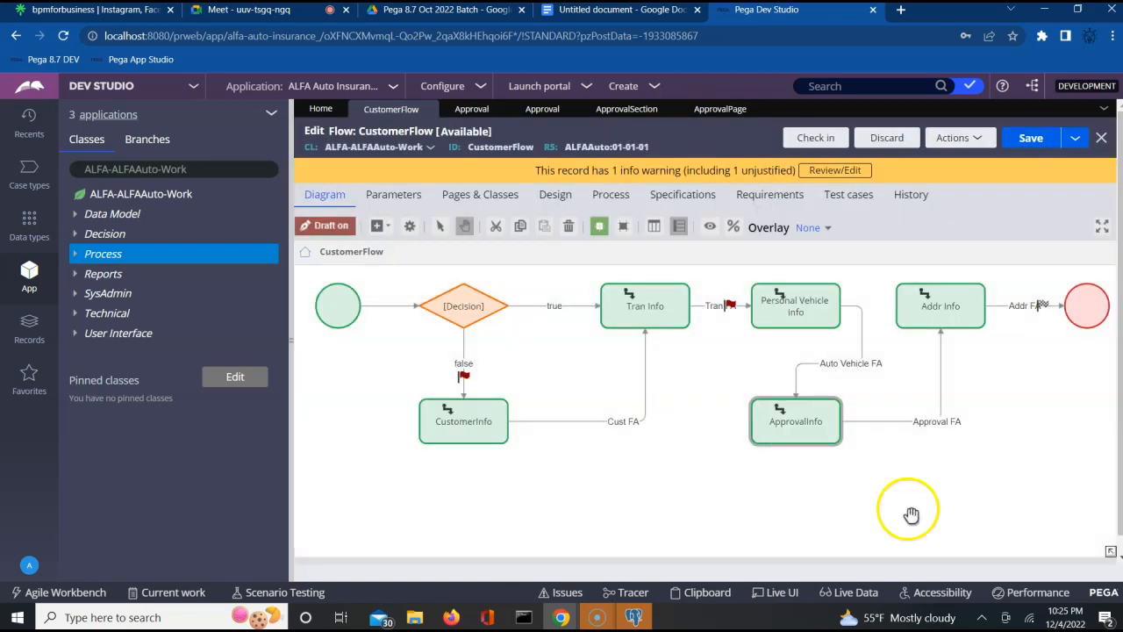
pyautogui.click(1031, 140)
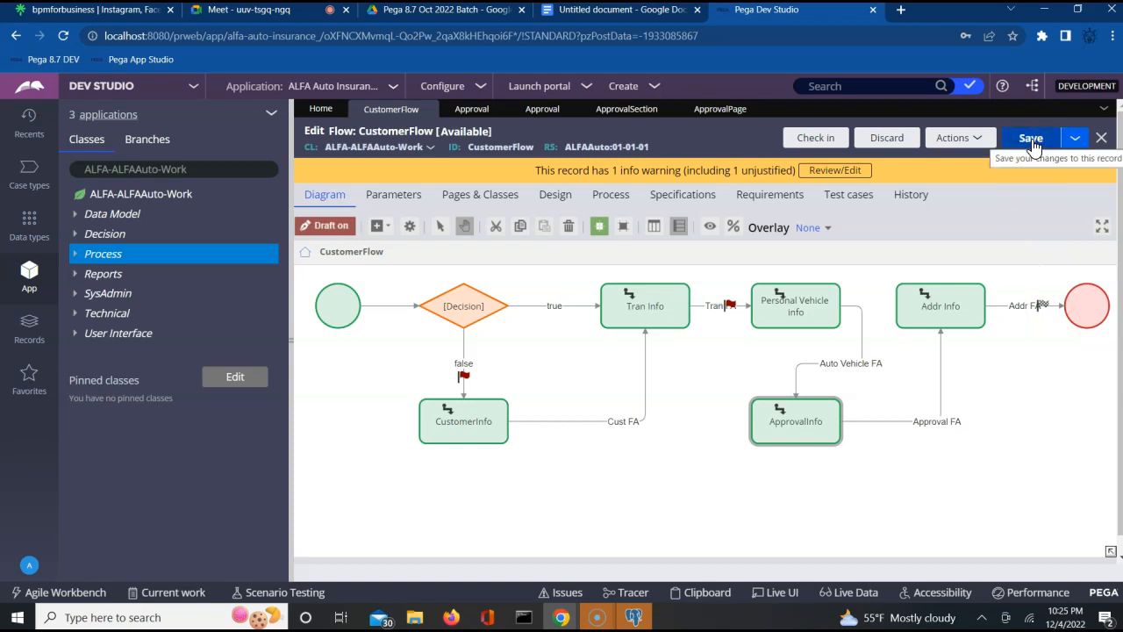
pyautogui.click(974, 138)
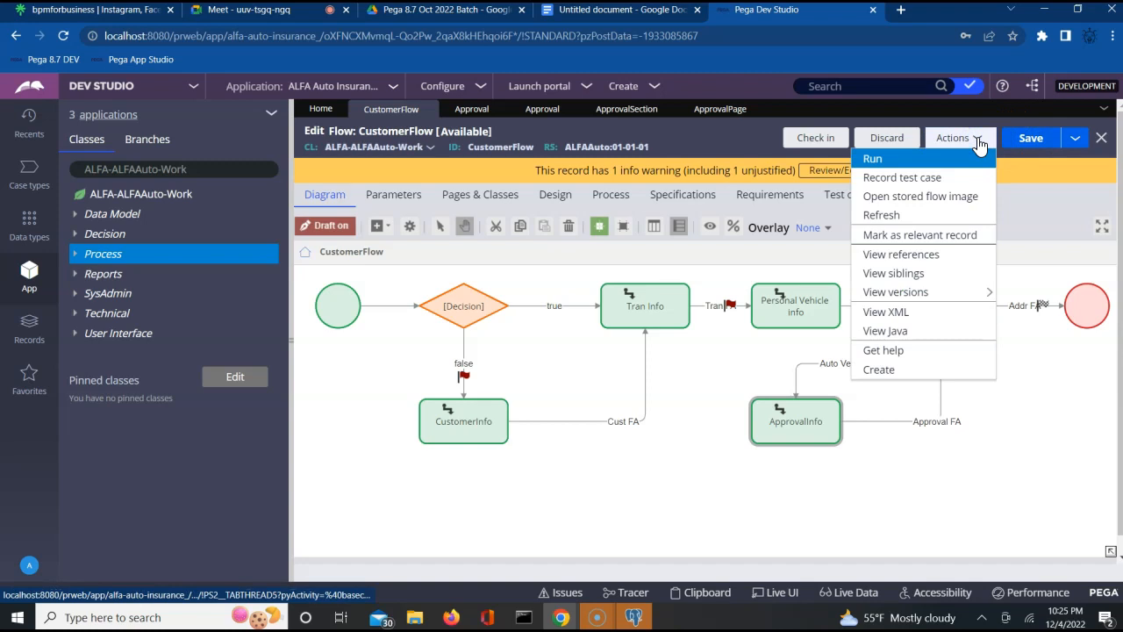
# - Run CustomerFlow and create a new case without a customer ID
pyautogui.click(871, 167)
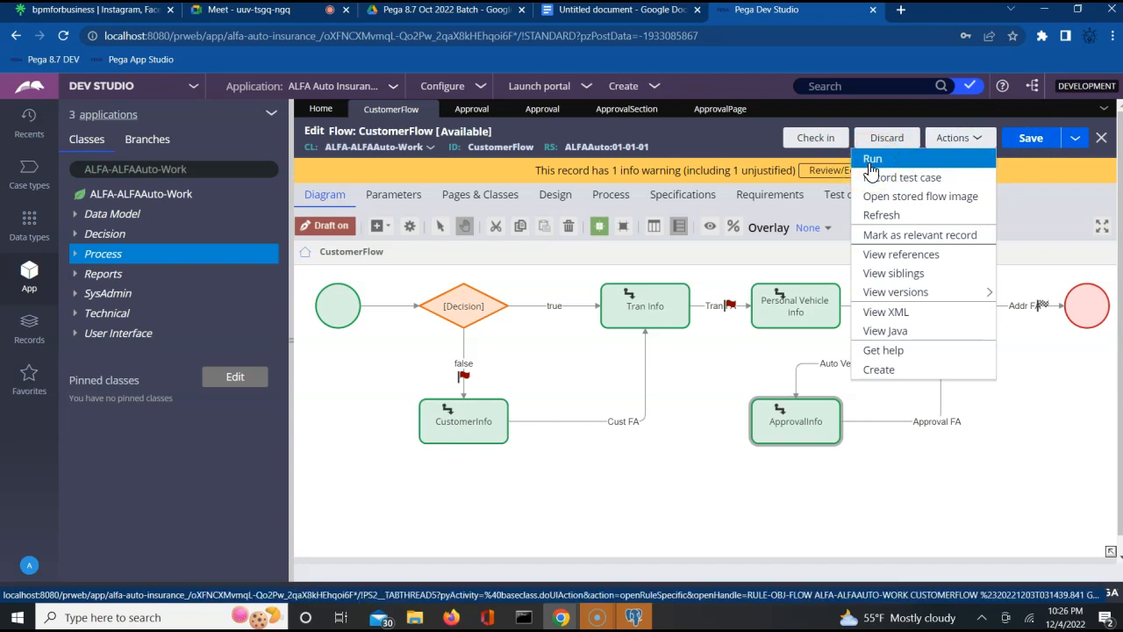
pyautogui.click(871, 162)
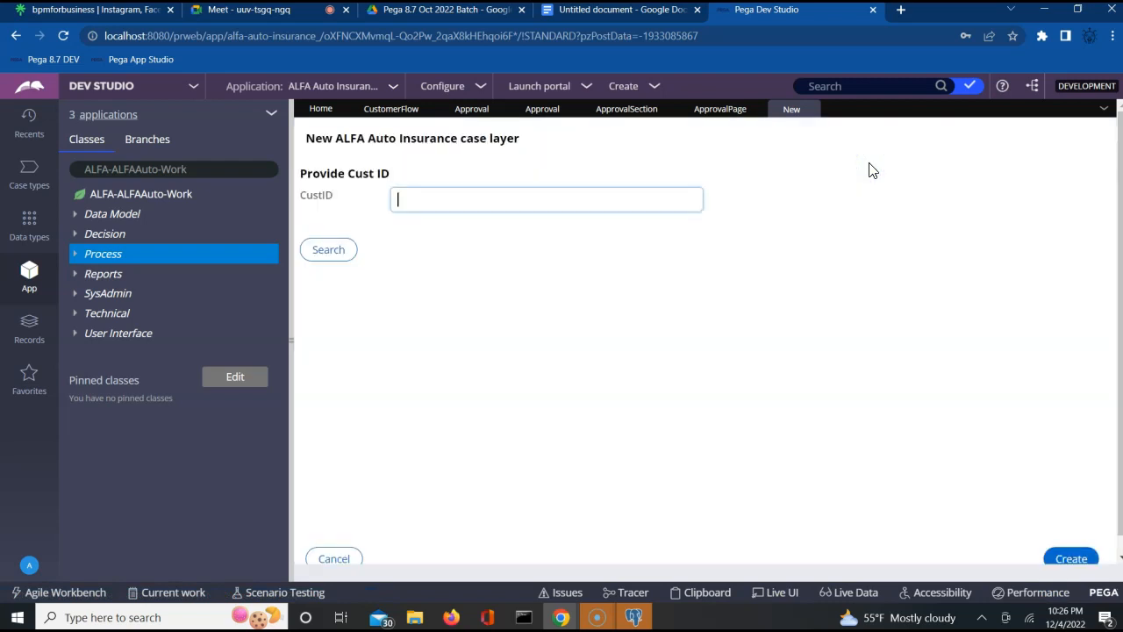
pyautogui.click(1069, 560)
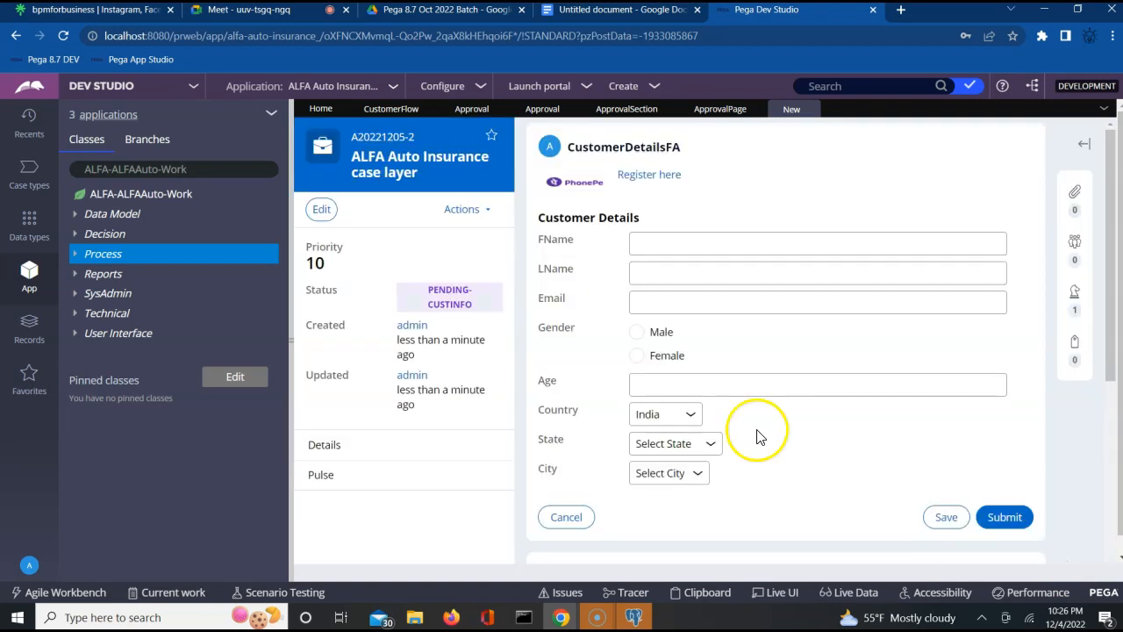
# - Enter the customer's first name and e-mail address in the case form
pyautogui.click(718, 239)
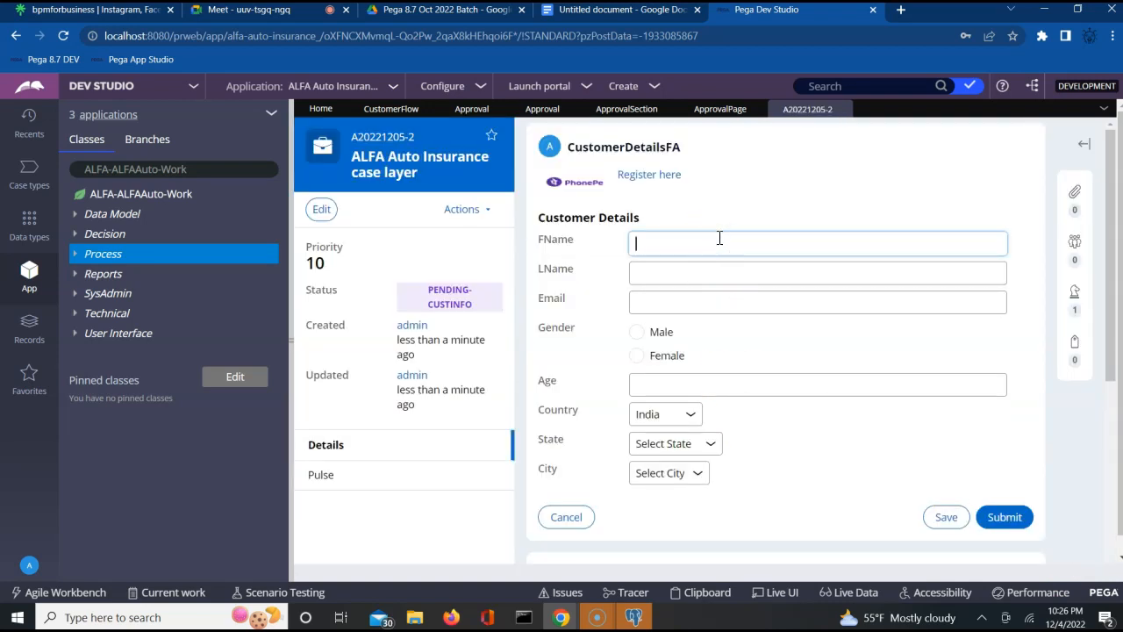
pyautogui.write('vsih')
pyautogui.press('Tab')
pyautogui.press('Tab')
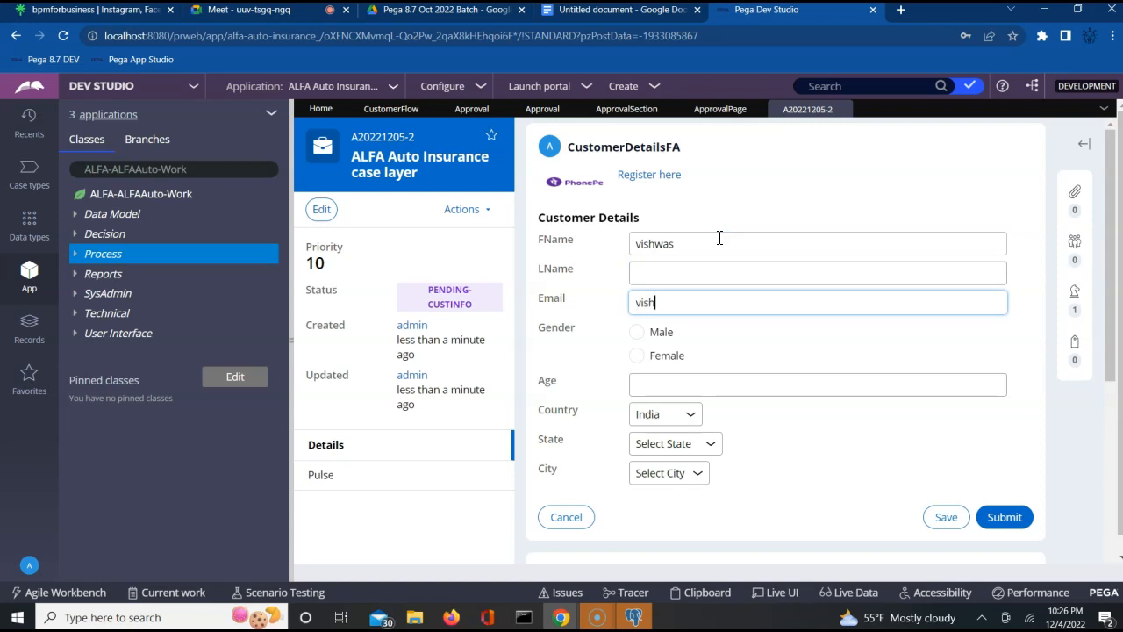
pyautogui.click(234, 12)
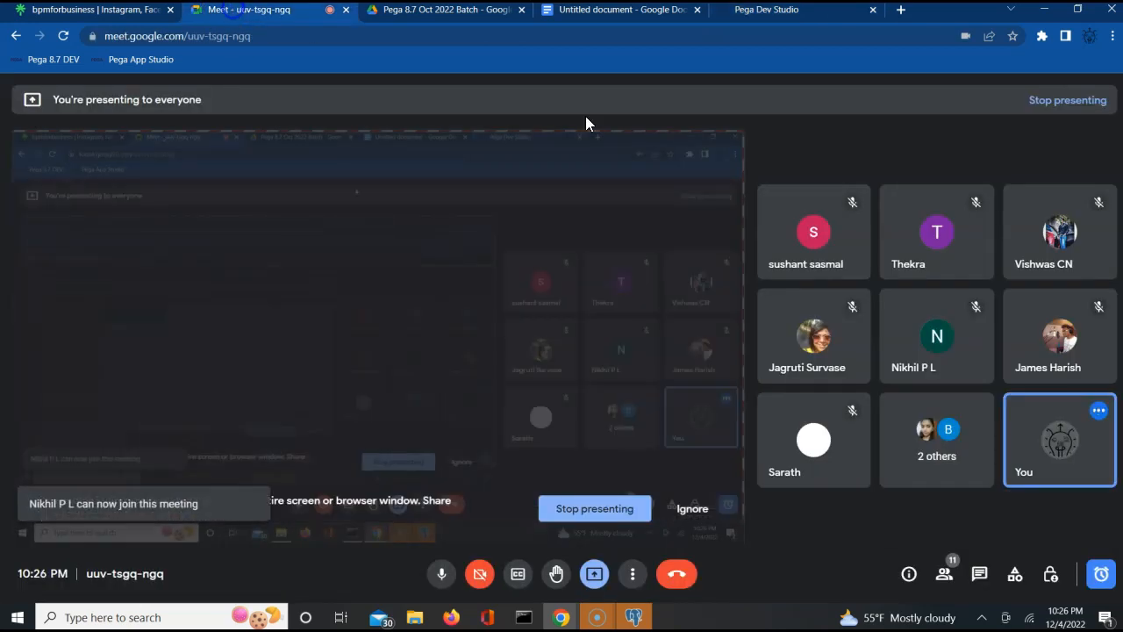
pyautogui.click(1107, 583)
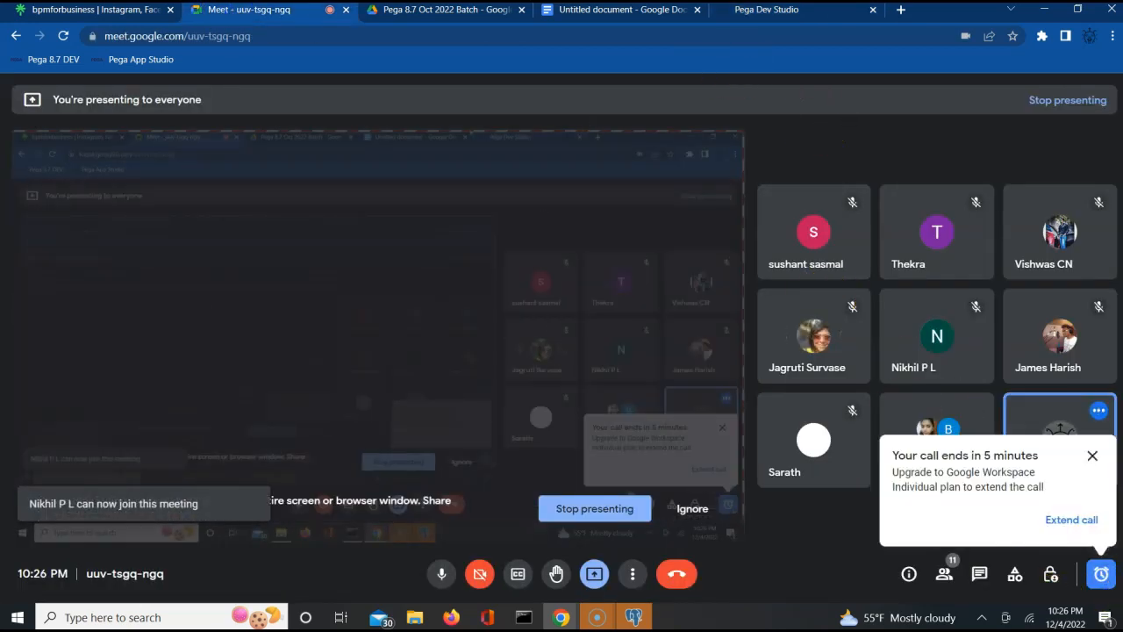
pyautogui.click(741, 11)
# - Set gender Male, age 25, state Karnataka, city Mysore, and submit the customer details
pyautogui.moveTo(638, 342); pyautogui.dragTo(664, 389)
pyautogui.click(664, 389)
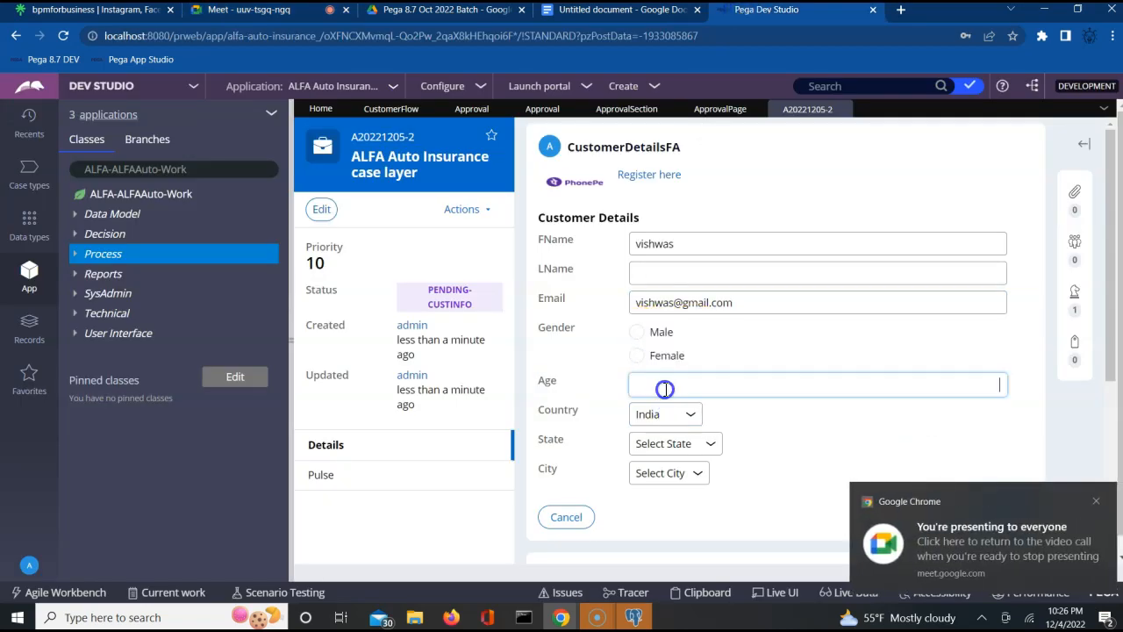
pyautogui.click(637, 335)
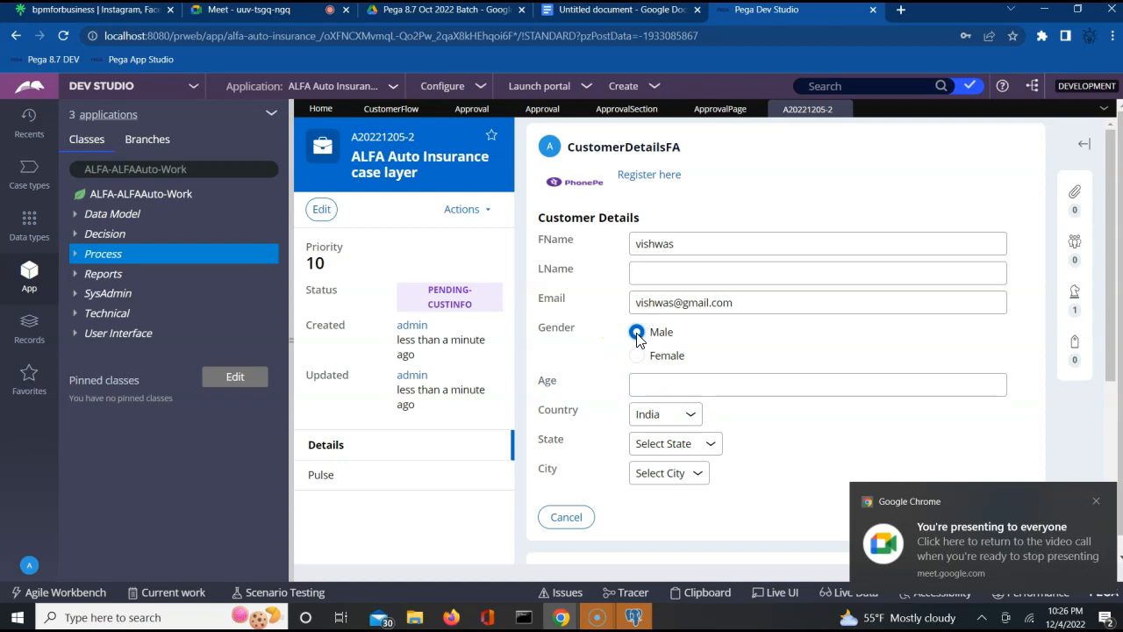
pyautogui.click(674, 383)
pyautogui.write('25')
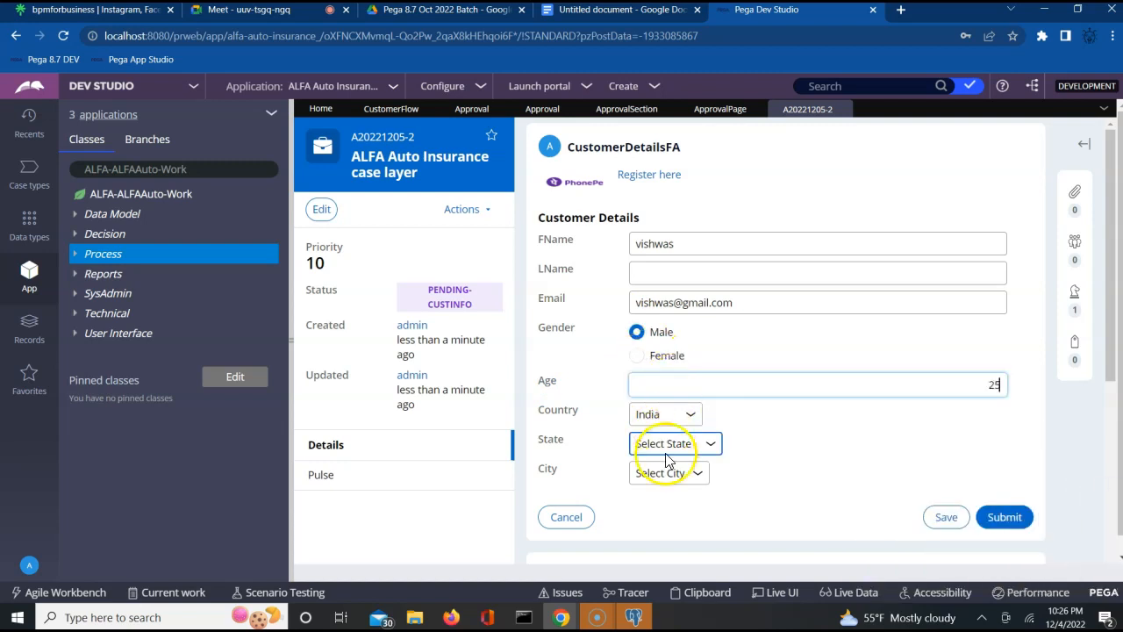
pyautogui.click(665, 449)
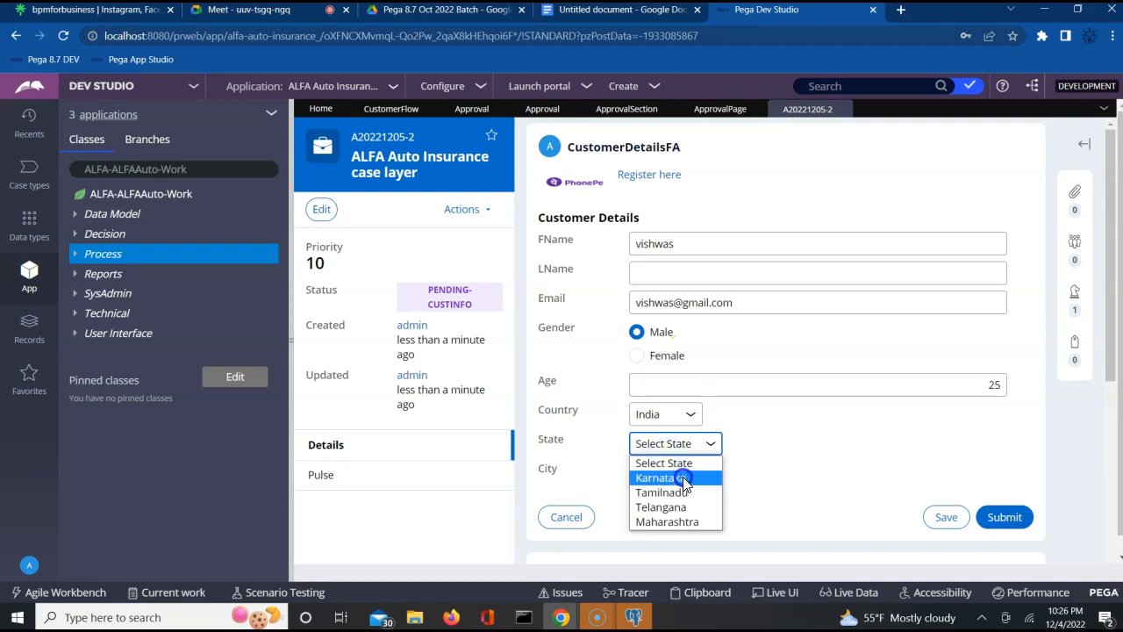
pyautogui.click(683, 479)
pyautogui.click(680, 477)
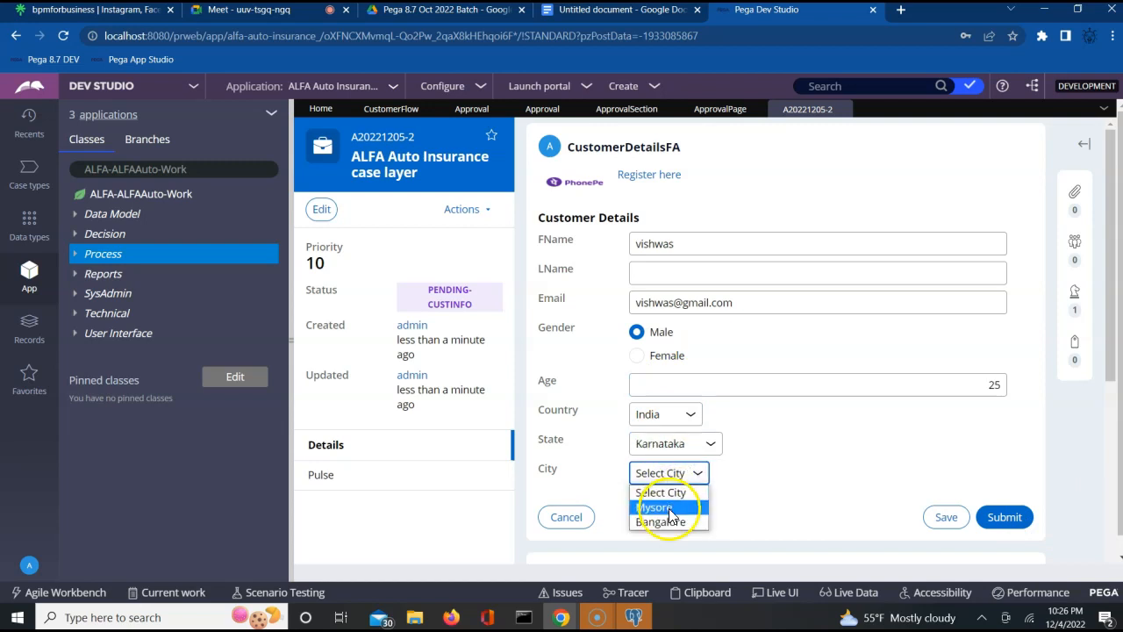
pyautogui.click(670, 509)
pyautogui.click(1005, 518)
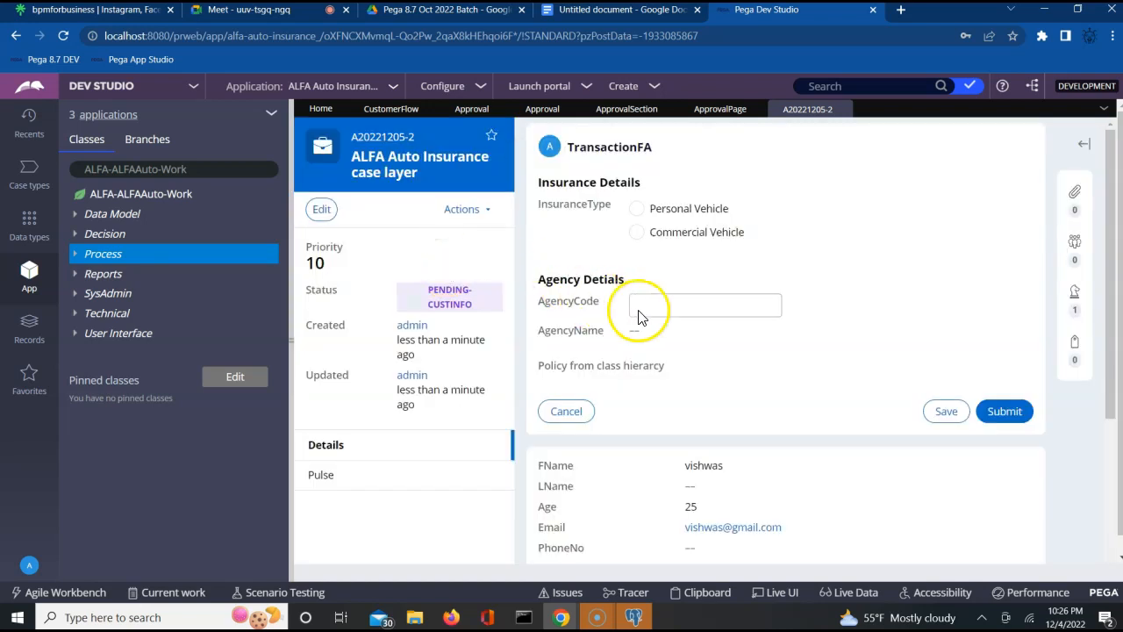
# - Enter agency code AG002, choose Commercial Vehicle insurance, and submit the transaction details
pyautogui.click(659, 307)
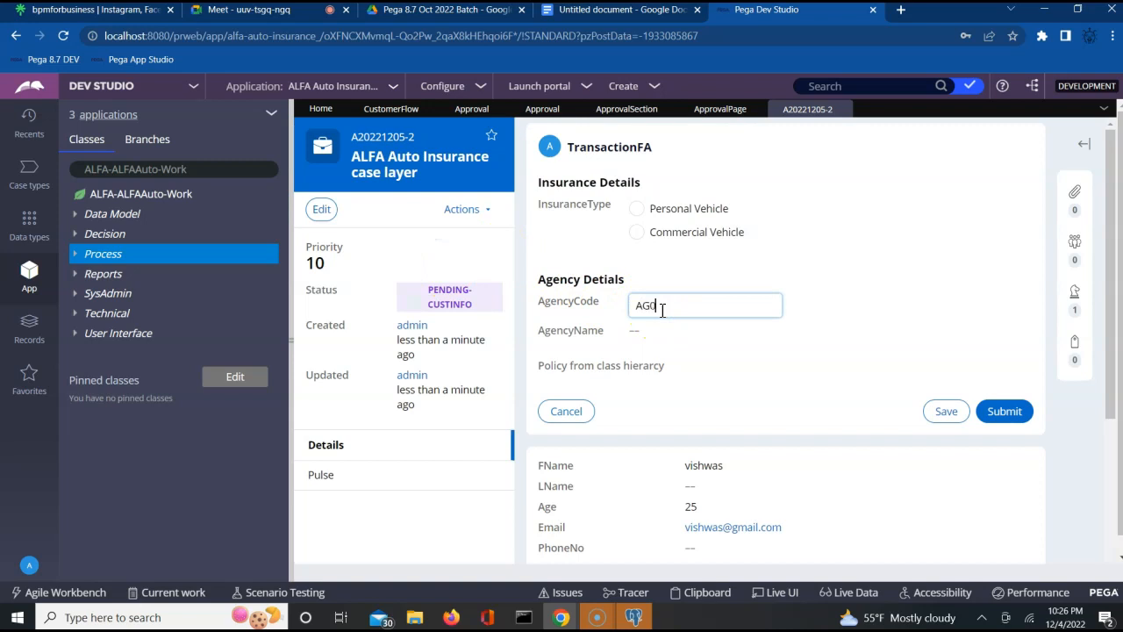
pyautogui.press('Tab')
pyautogui.click(638, 234)
pyautogui.click(1006, 415)
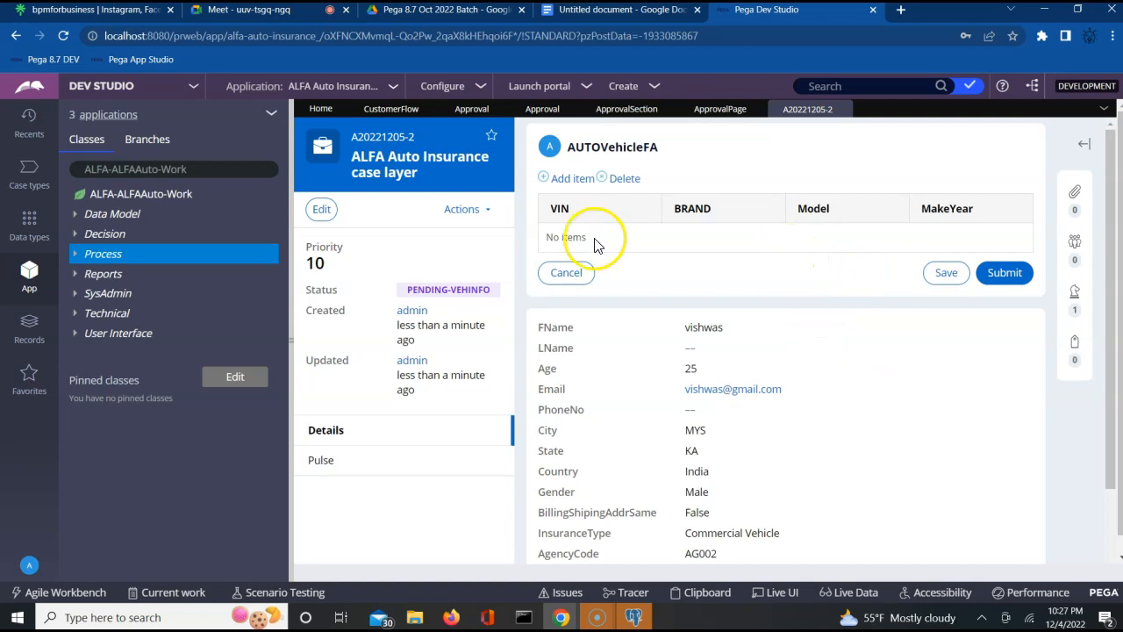
# - Add a vehicle row with VIN 1e3214, brand nissan, model Micra, make year 2022, and submit
pyautogui.click(573, 178)
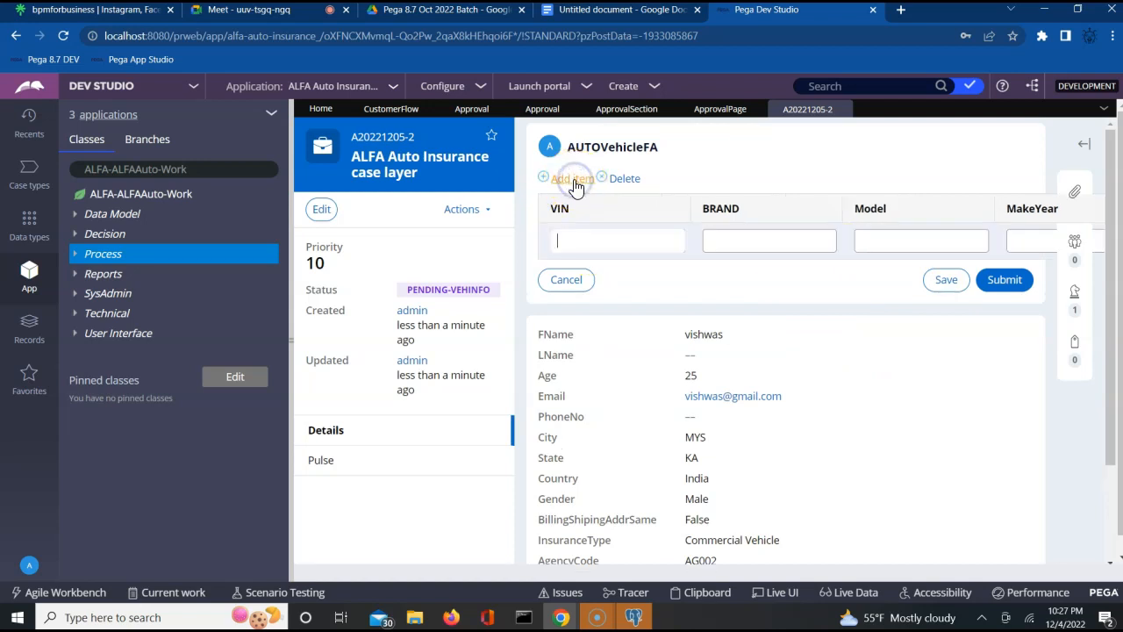
pyautogui.write('1e3214')
pyautogui.press('Tab')
pyautogui.hotkey('shift', 'Tab')
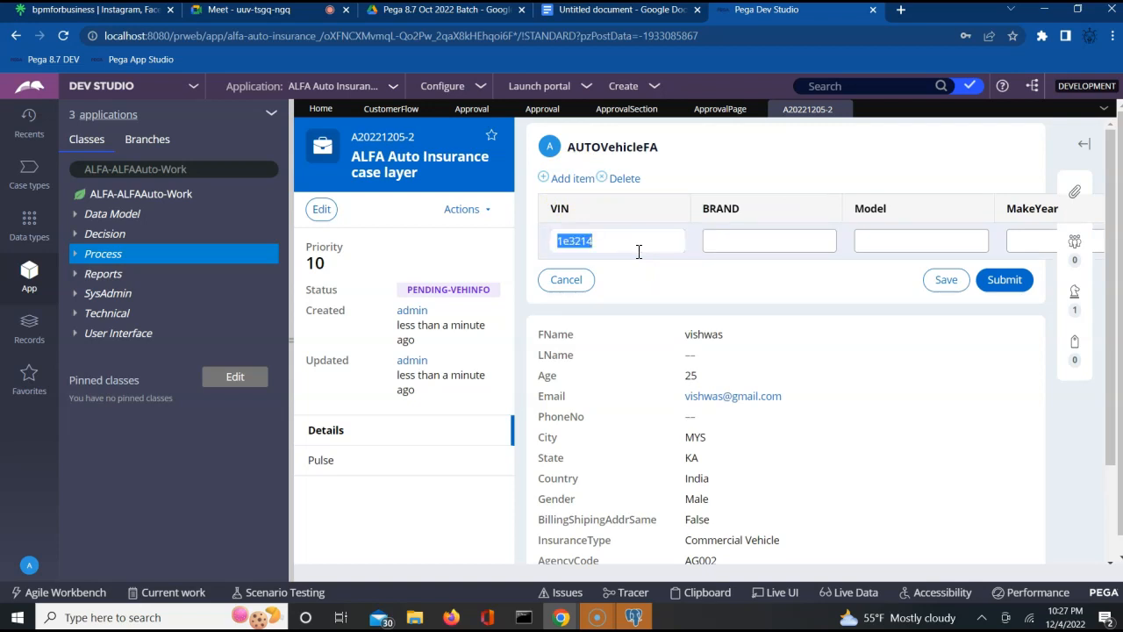
pyautogui.press('Tab')
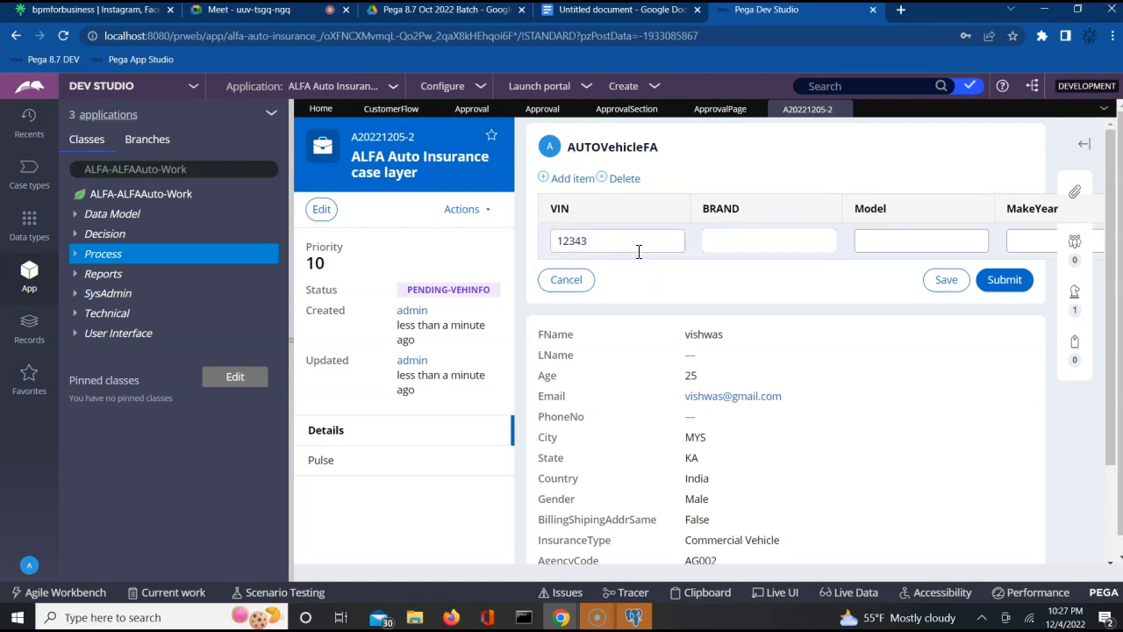
pyautogui.write('nissan')
pyautogui.press('Tab')
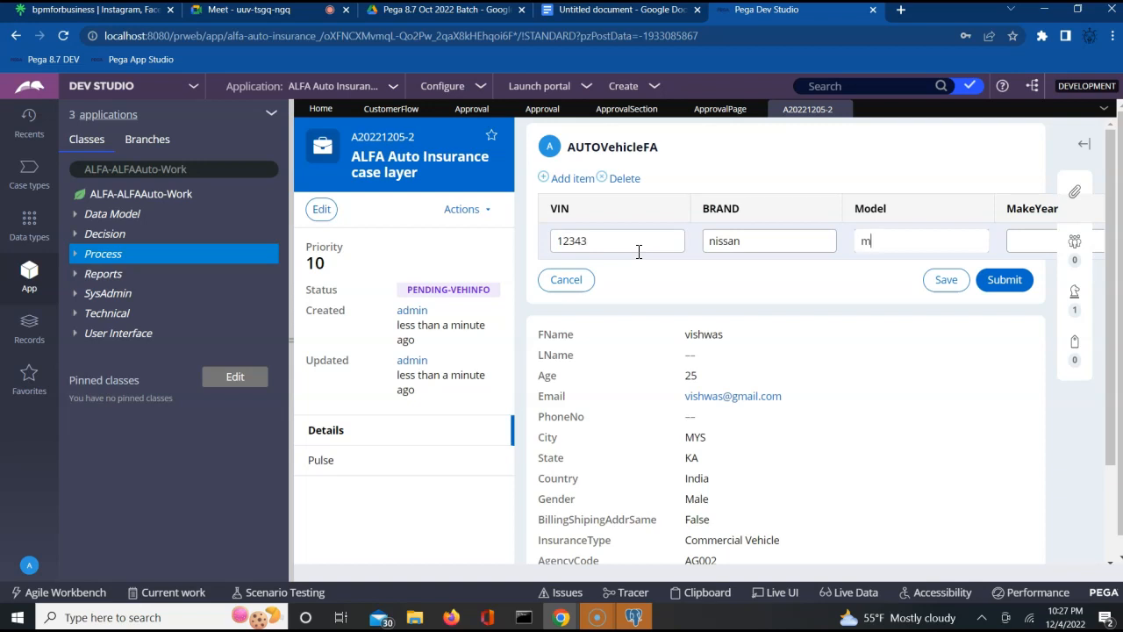
pyautogui.press('Tab')
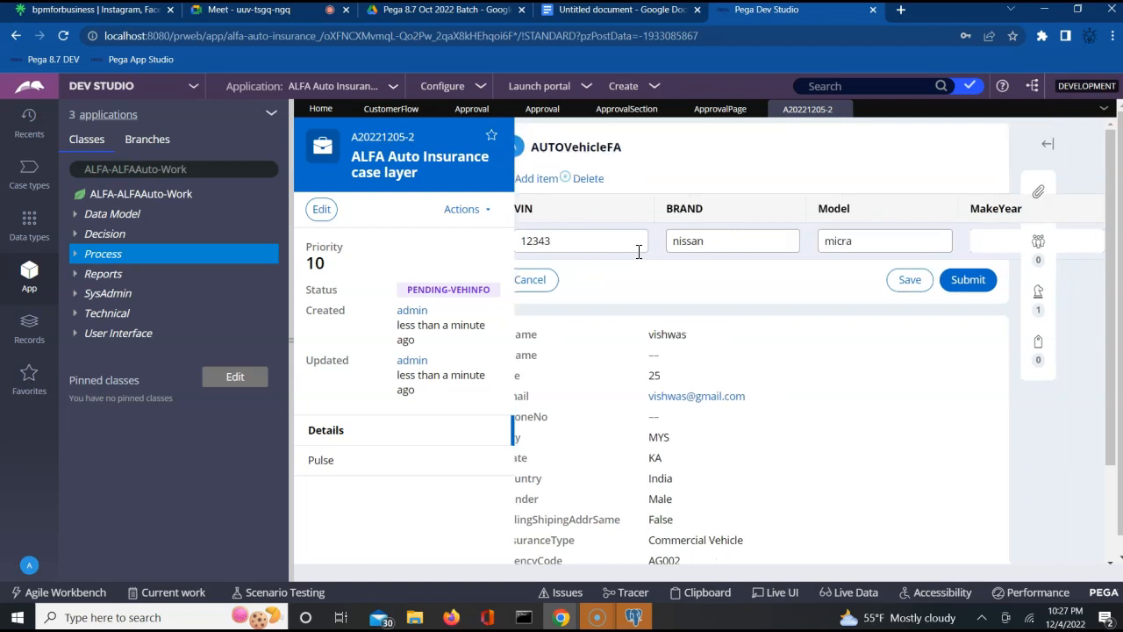
pyautogui.click(992, 232)
pyautogui.write('2022')
pyautogui.click(967, 279)
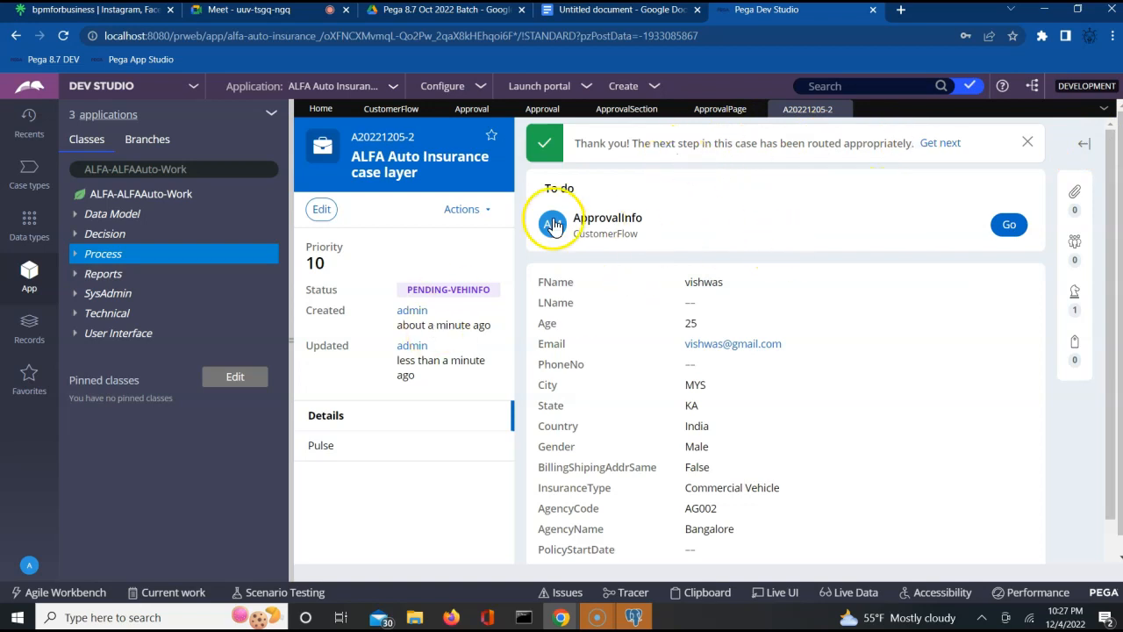
# - Check the case actions and the CustomerFlow diagram's Personal Vehicle info and ApprovalInfo shapes
pyautogui.click(473, 213)
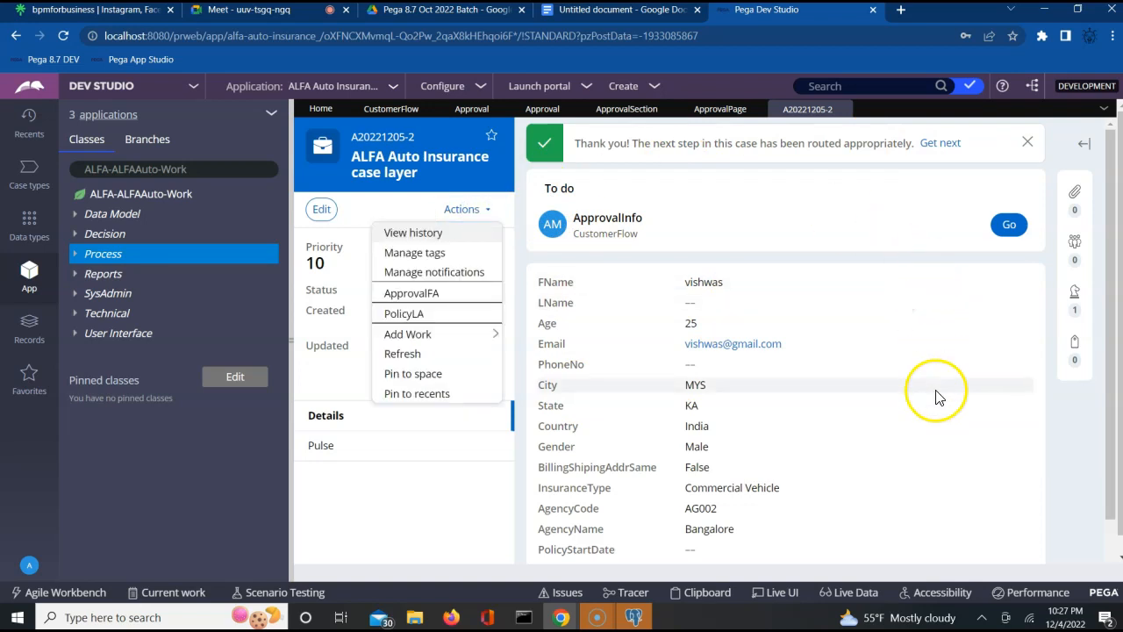
pyautogui.click(936, 390)
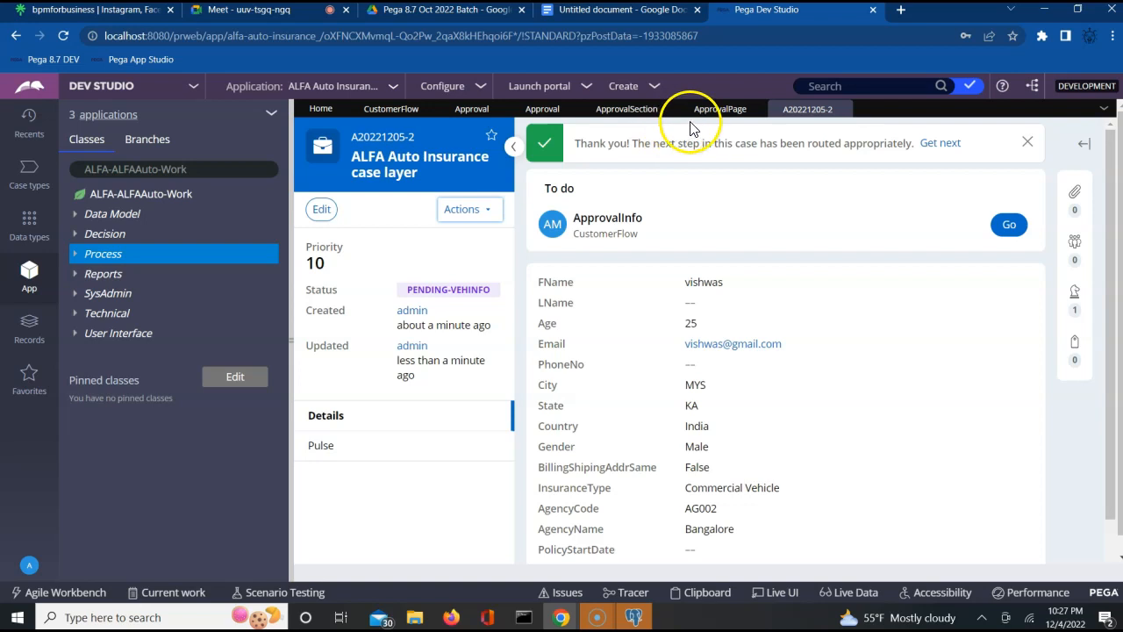
pyautogui.click(386, 114)
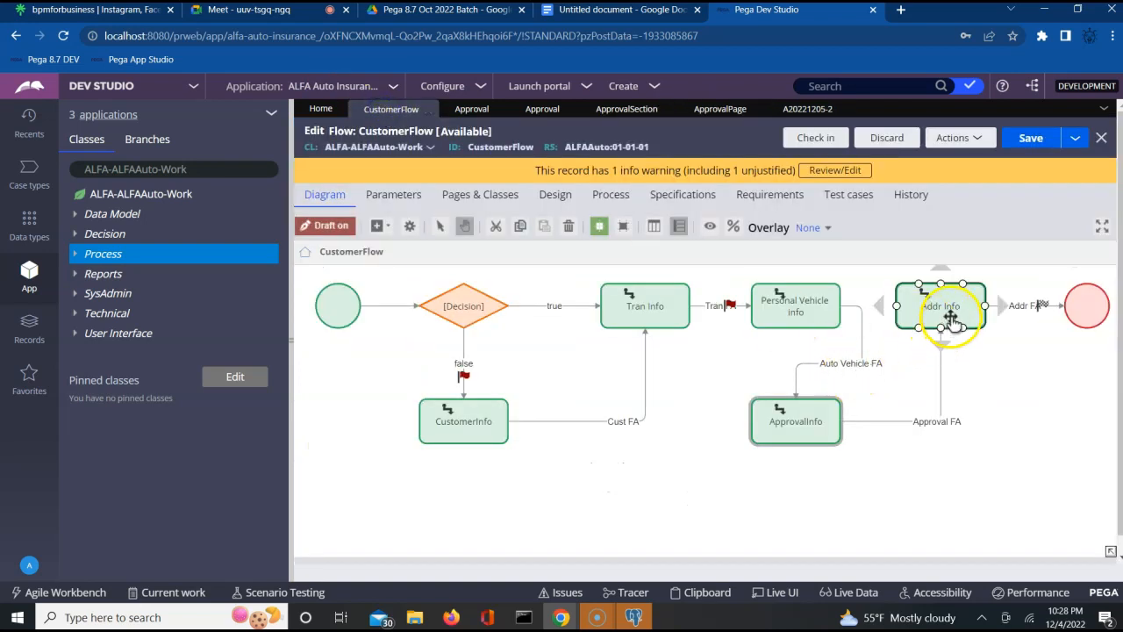
pyautogui.click(807, 322)
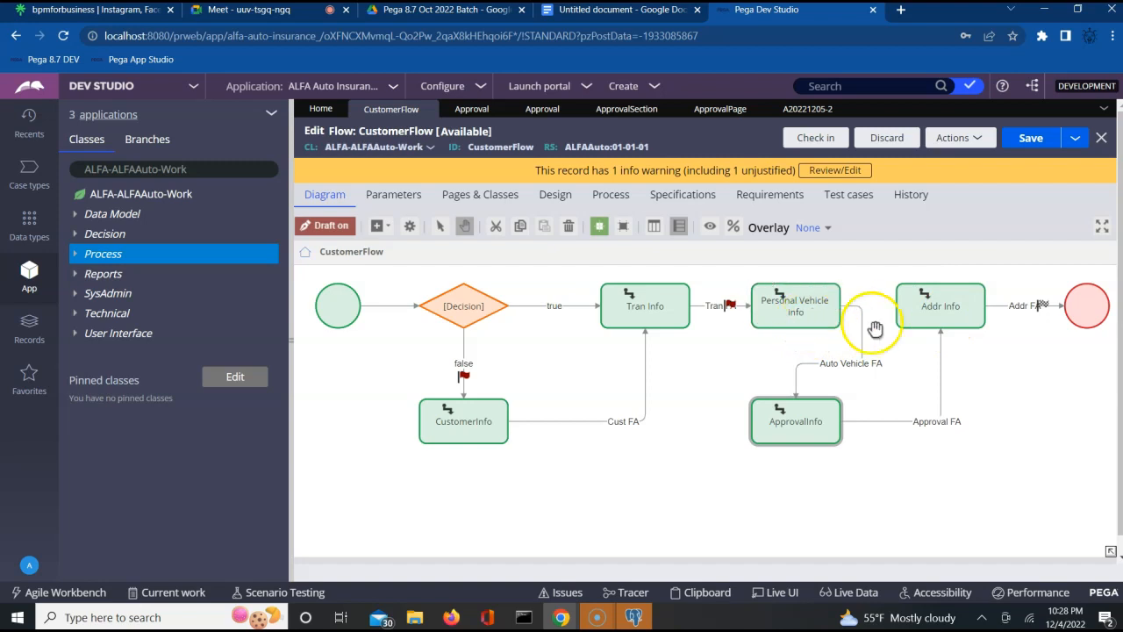
pyautogui.click(786, 413)
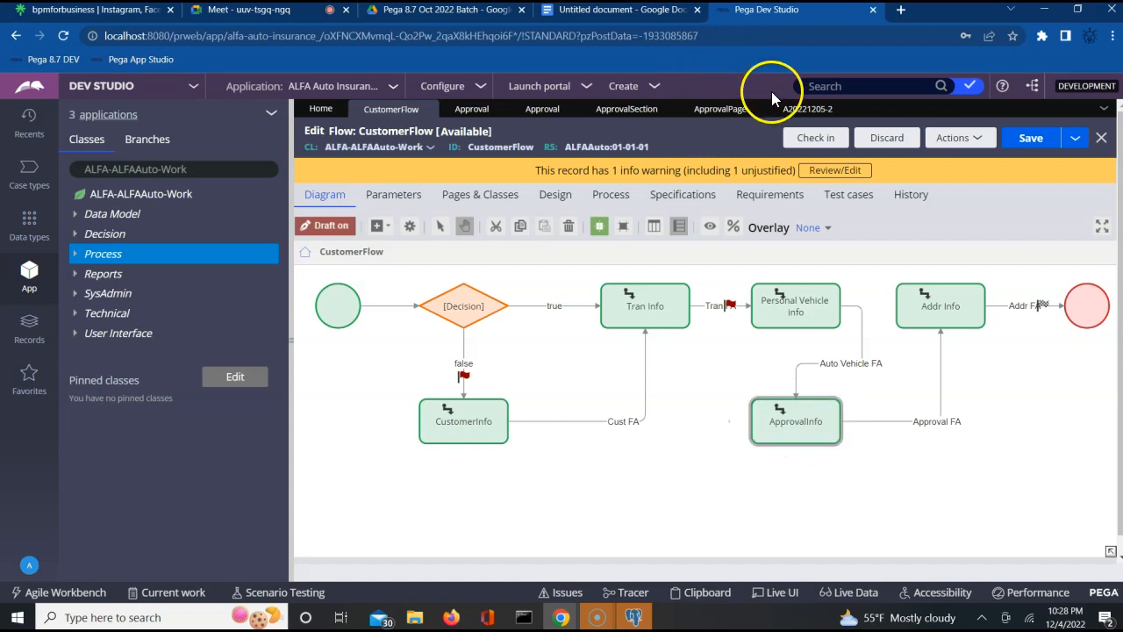
pyautogui.click(798, 112)
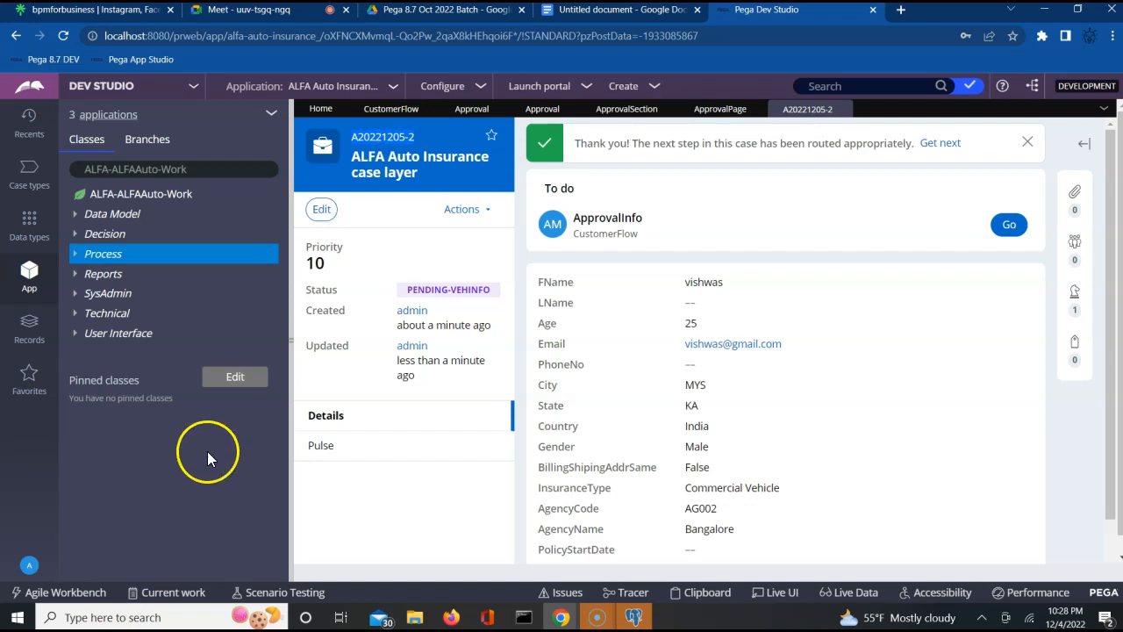
pyautogui.click(448, 616)
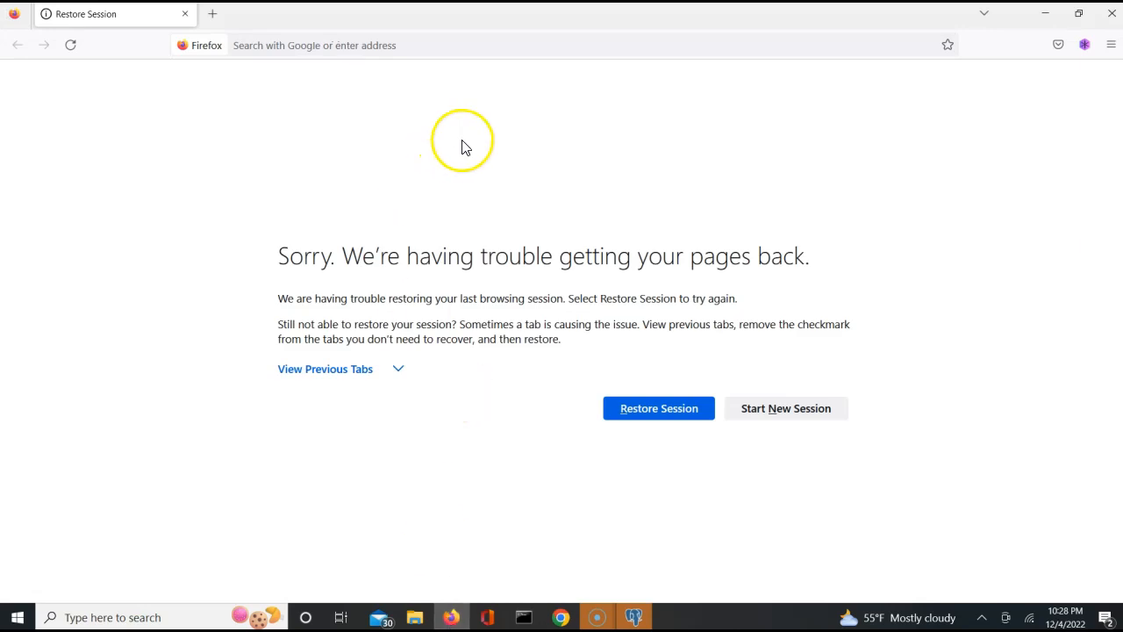
# - Enter the localhost:8080 alfa-auto-insurance application address in Firefox's address bar
pyautogui.click(496, 54)
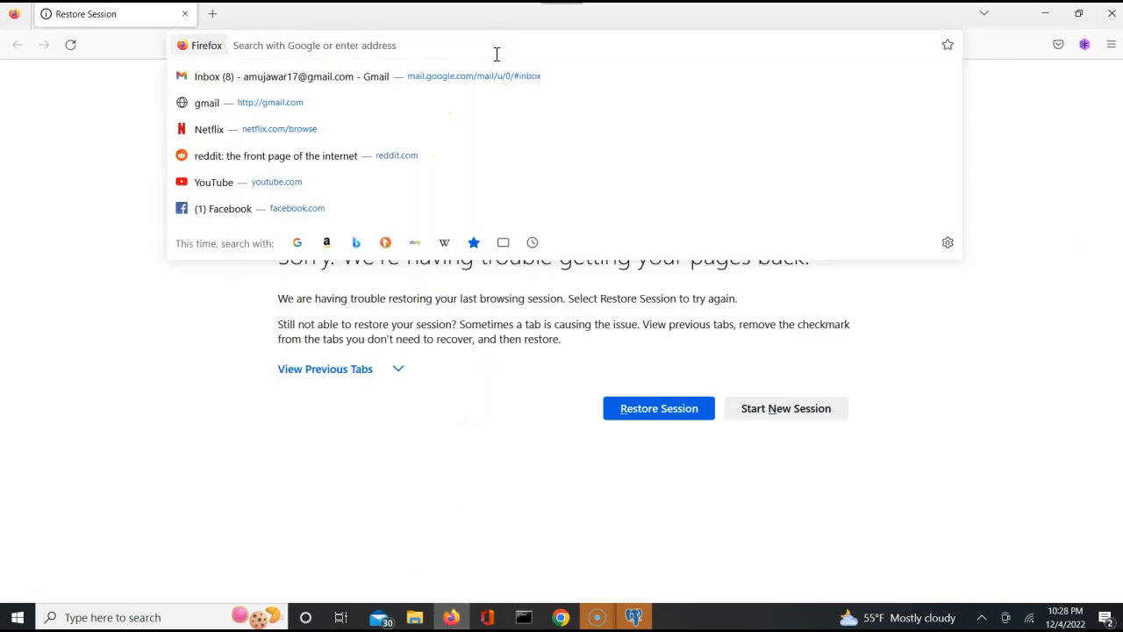
pyautogui.write('p')
pyautogui.press('BackSpace')
pyautogui.press('BackSpace')
pyautogui.write('localhos')
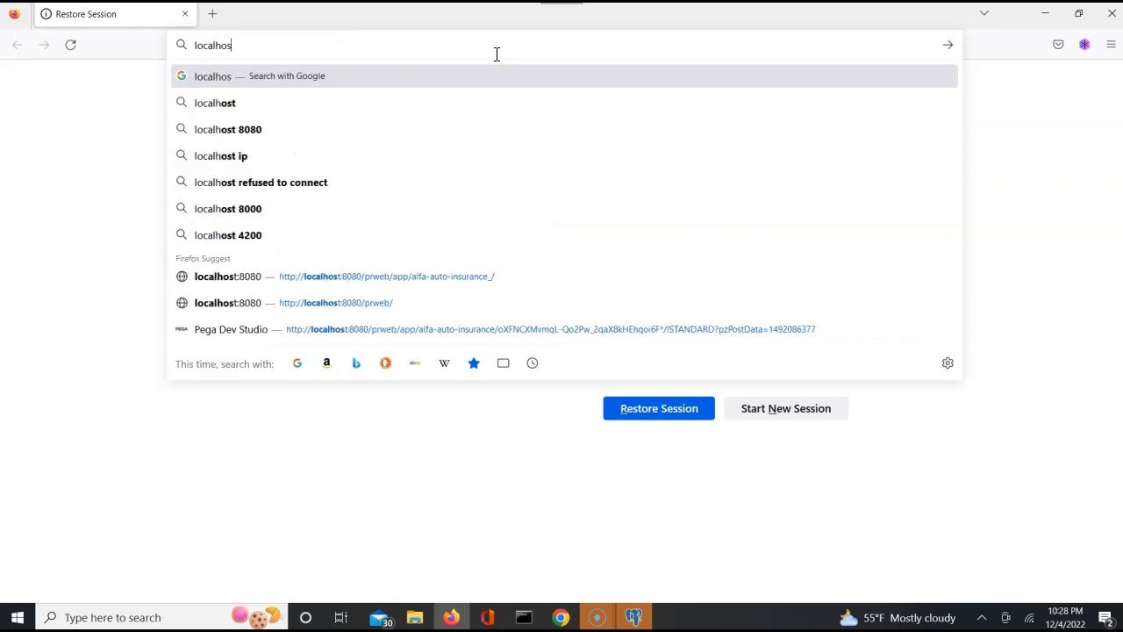
pyautogui.write('t:')
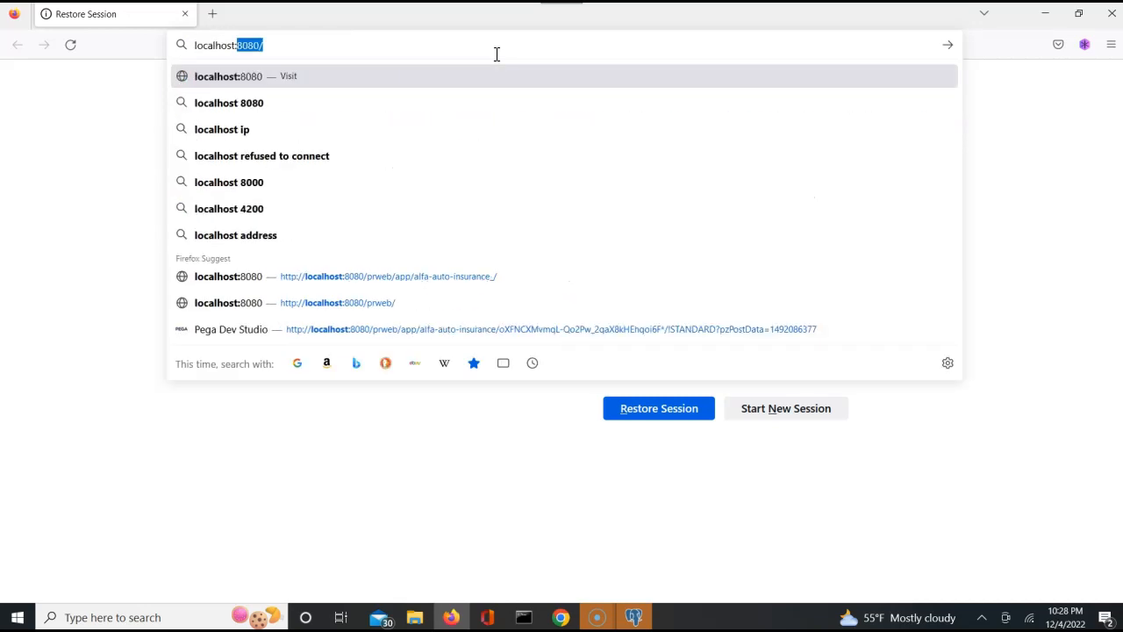
pyautogui.press('Down')
pyautogui.press('Down')
pyautogui.press('Down')
pyautogui.press('Down')
pyautogui.press('Down')
pyautogui.press('Down')
pyautogui.press('Down')
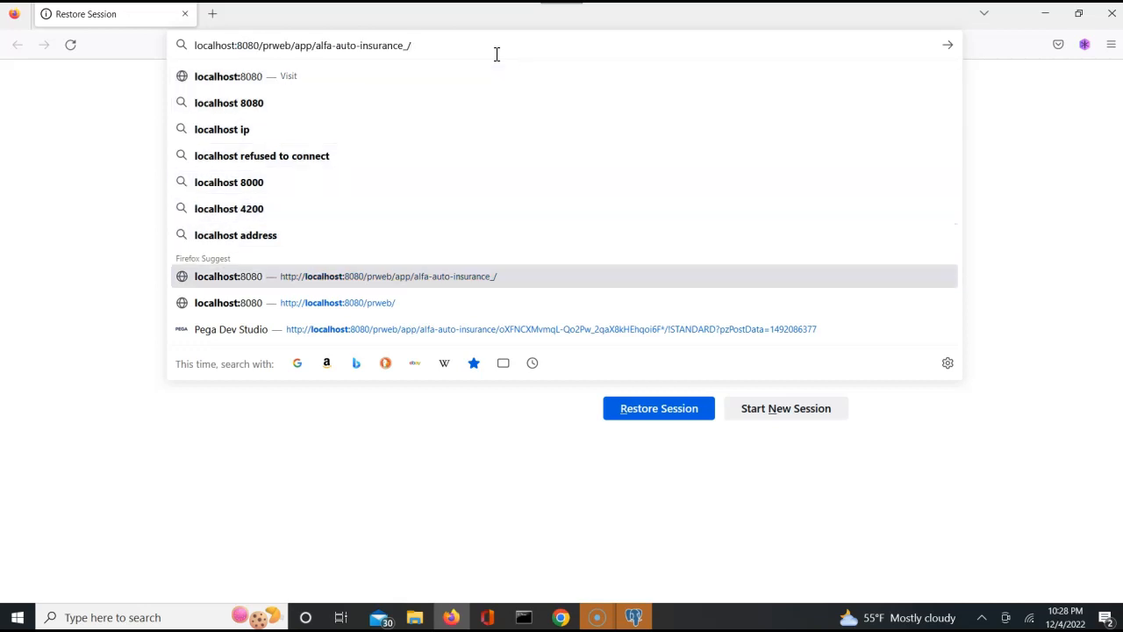
pyautogui.press('Return')
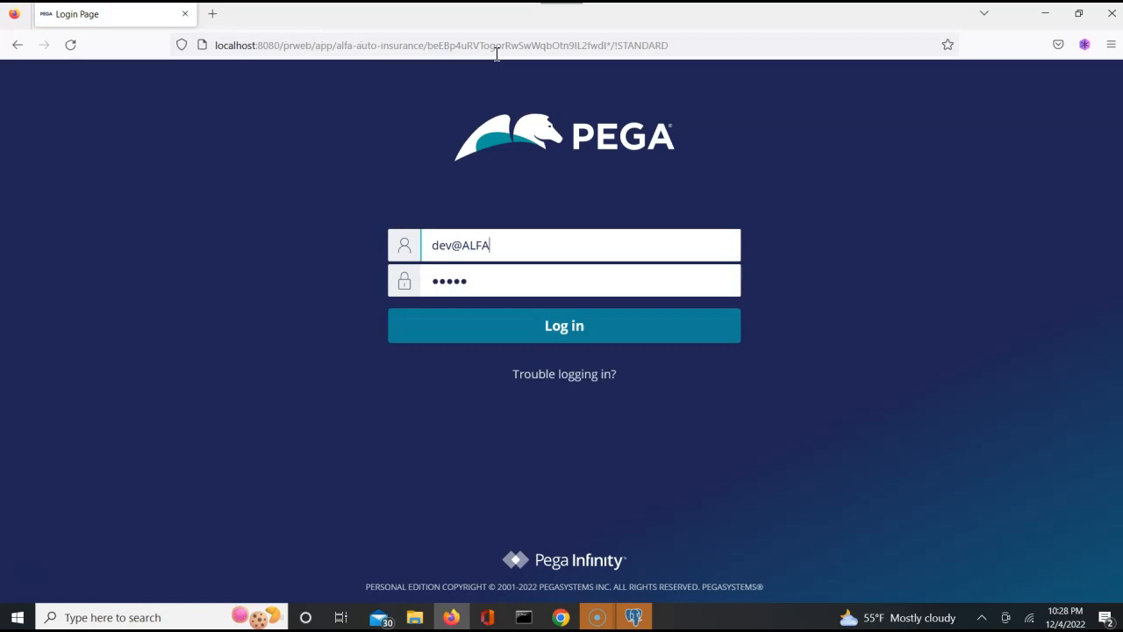
# - Log in as manager operator ALFAManager1 and decline saving the login in Firefox
pyautogui.press('BackSpace')
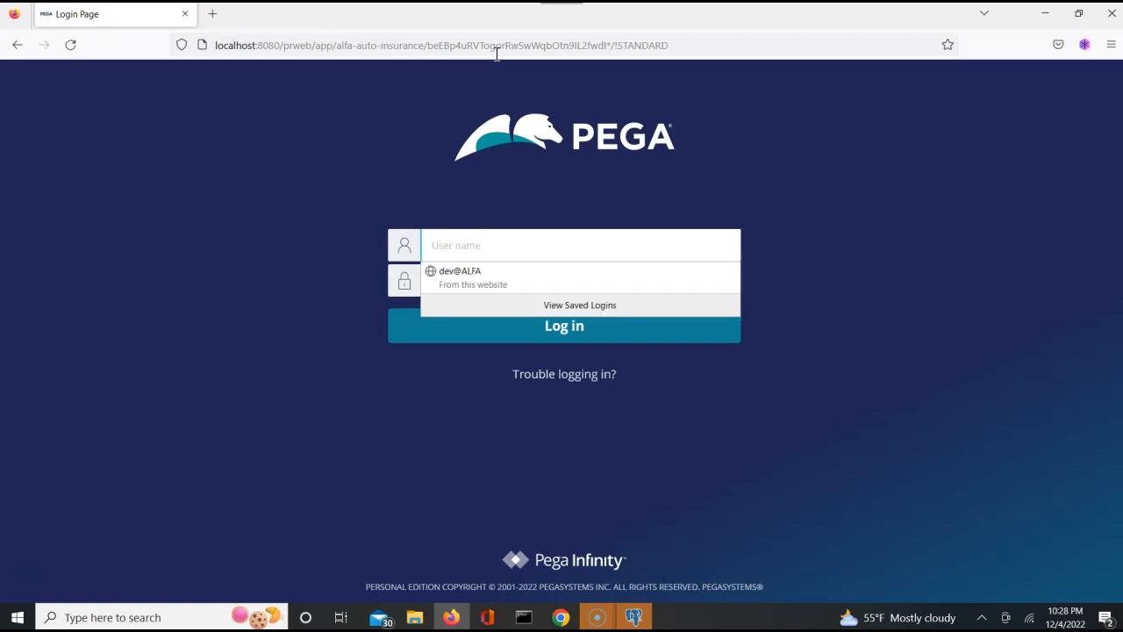
pyautogui.write('Al')
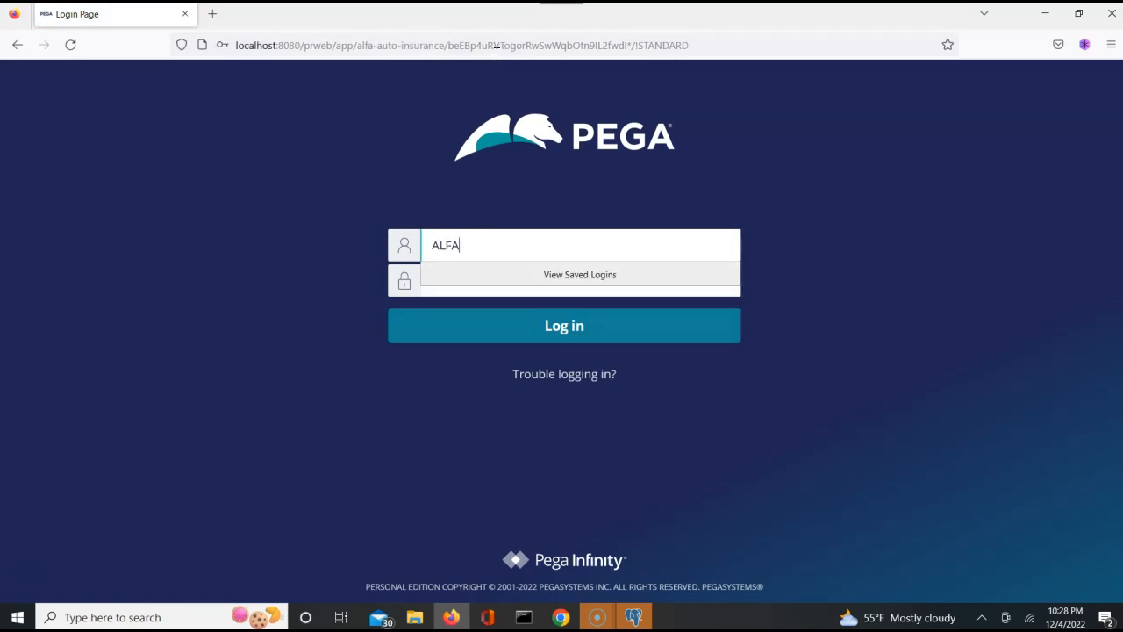
pyautogui.write('FAManager1')
pyautogui.press('Tab')
pyautogui.press('Return')
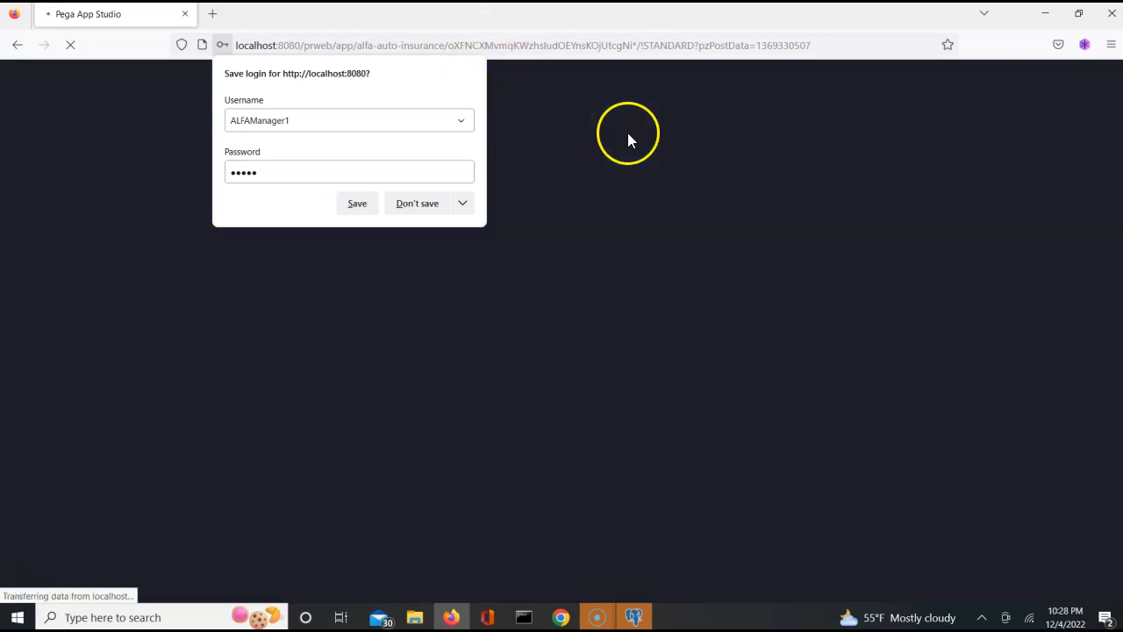
pyautogui.click(628, 136)
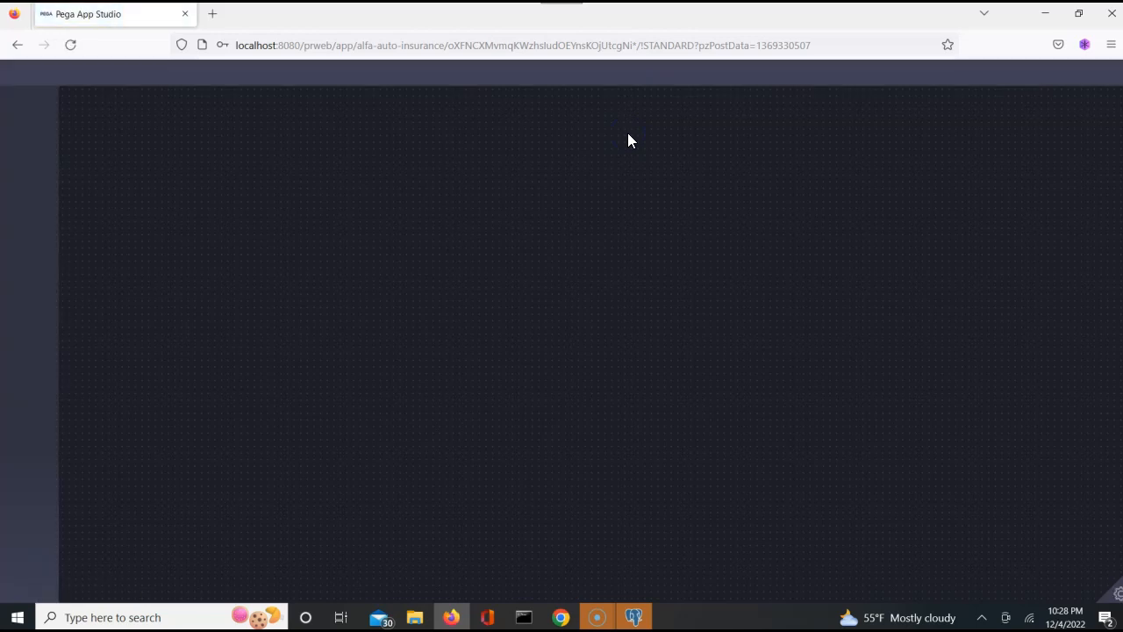
pyautogui.click(447, 261)
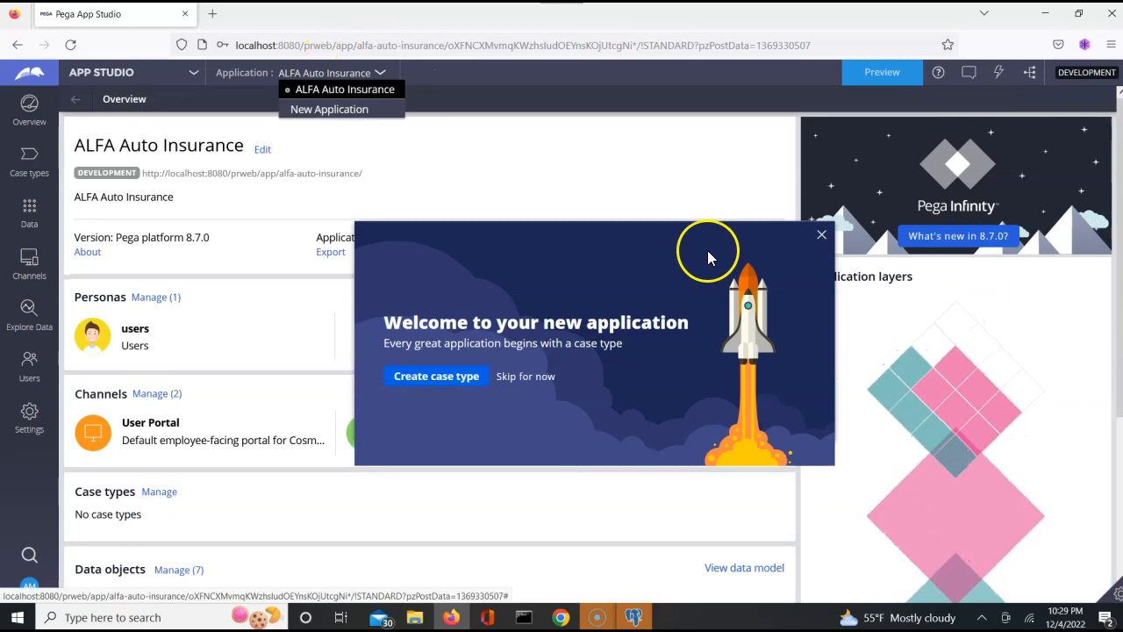
# - Close the App Studio welcome, open the Approval data object, then return to Chrome Dev Studio
pyautogui.click(821, 236)
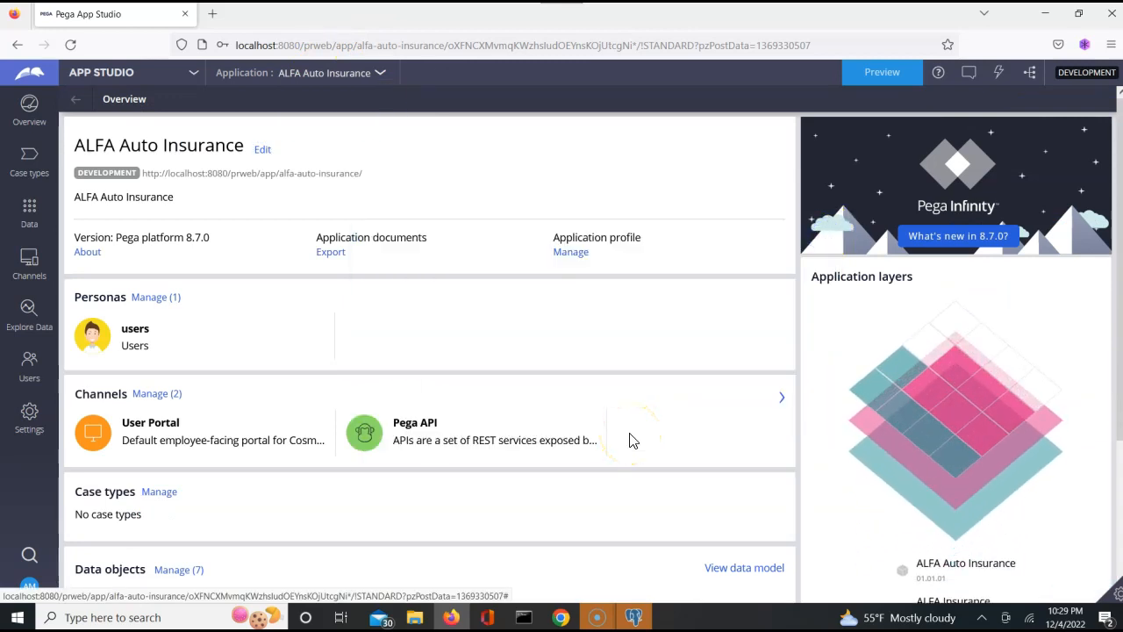
pyautogui.scroll(-2, 667, 345)
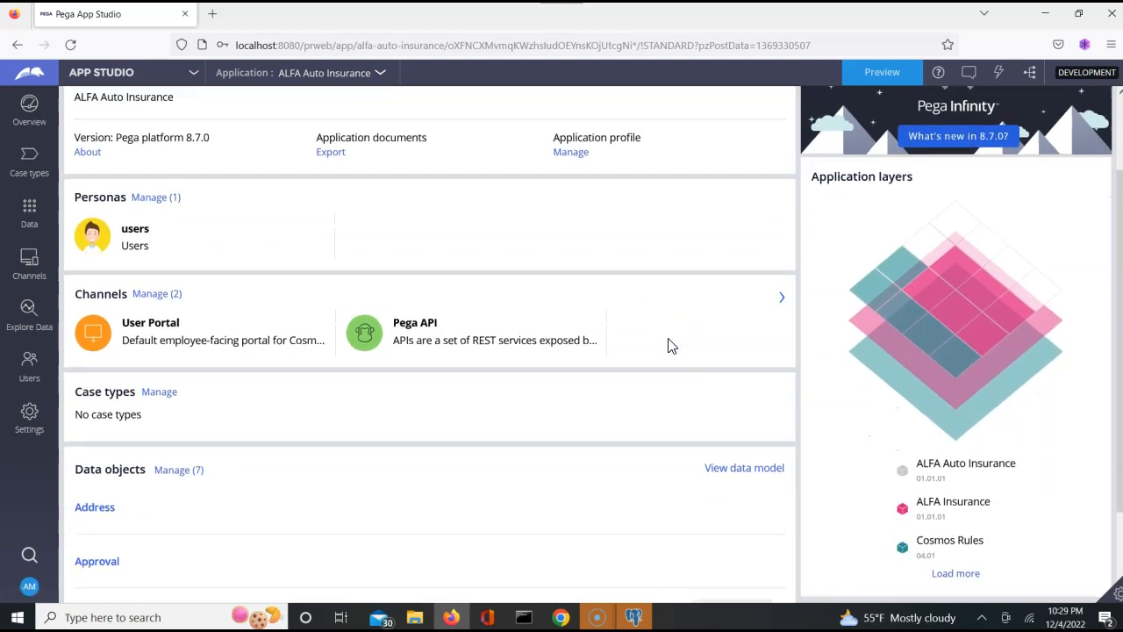
pyautogui.scroll(-2, 668, 345)
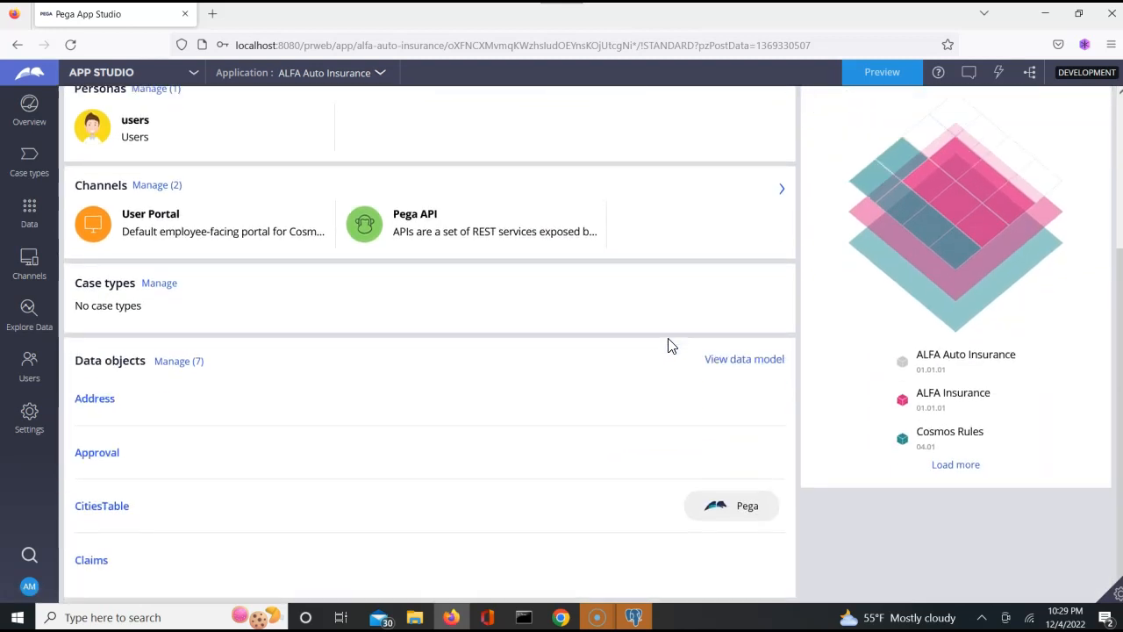
pyautogui.click(98, 456)
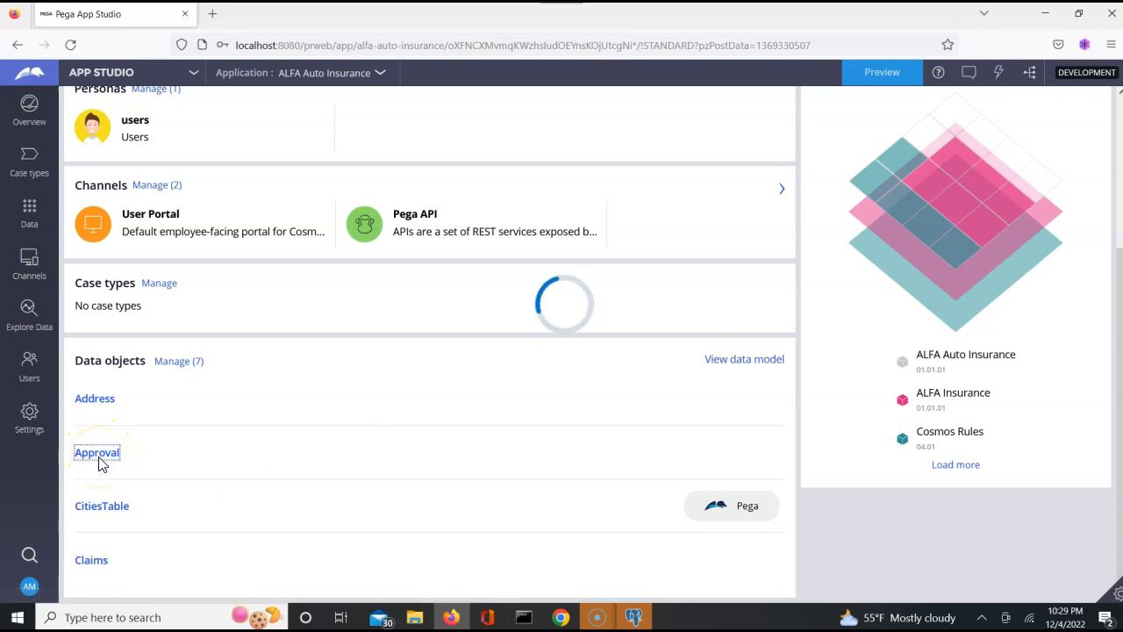
pyautogui.click(306, 454)
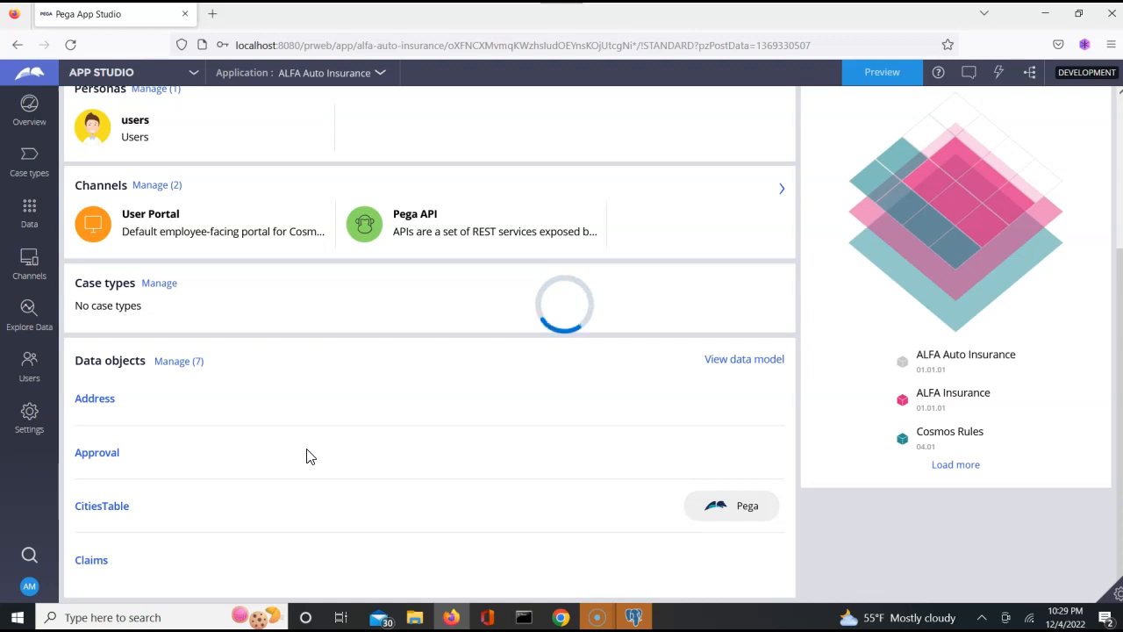
pyautogui.hotkey('alt', 'Tab')
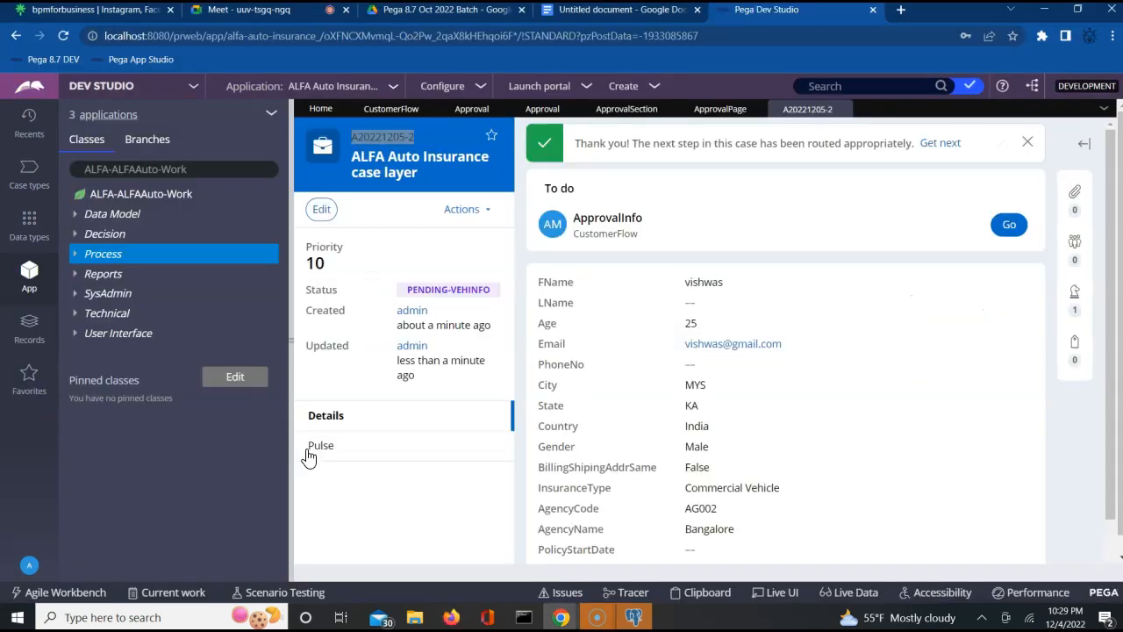
# - Dismiss the call-ending notice and leave the Google Meet call, then return to Firefox App Studio
pyautogui.click(302, 18)
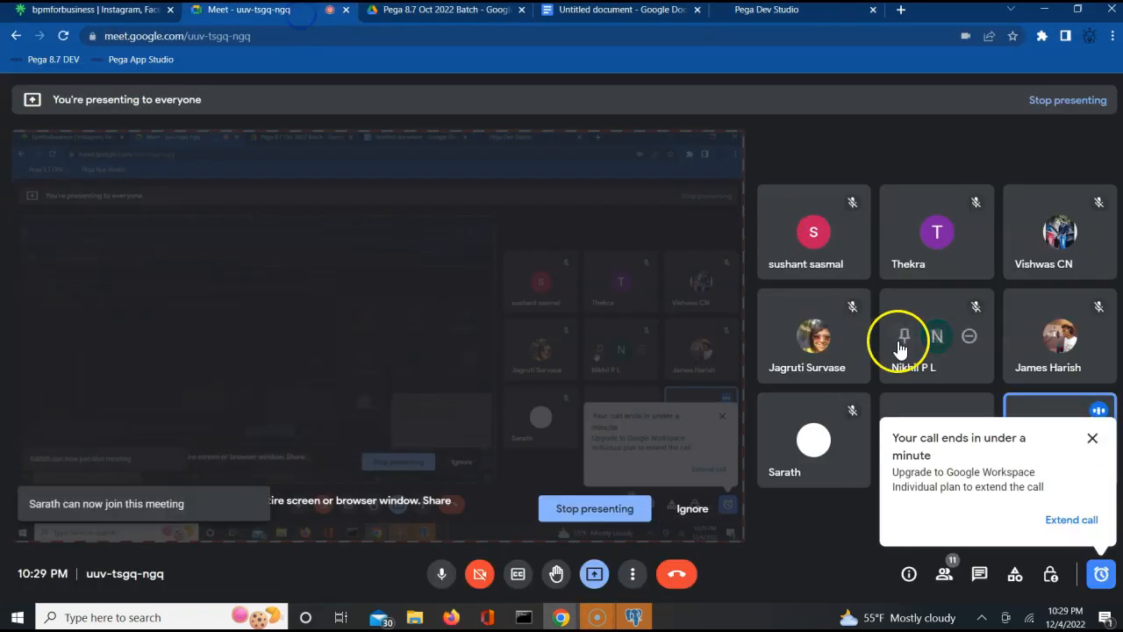
pyautogui.click(1099, 573)
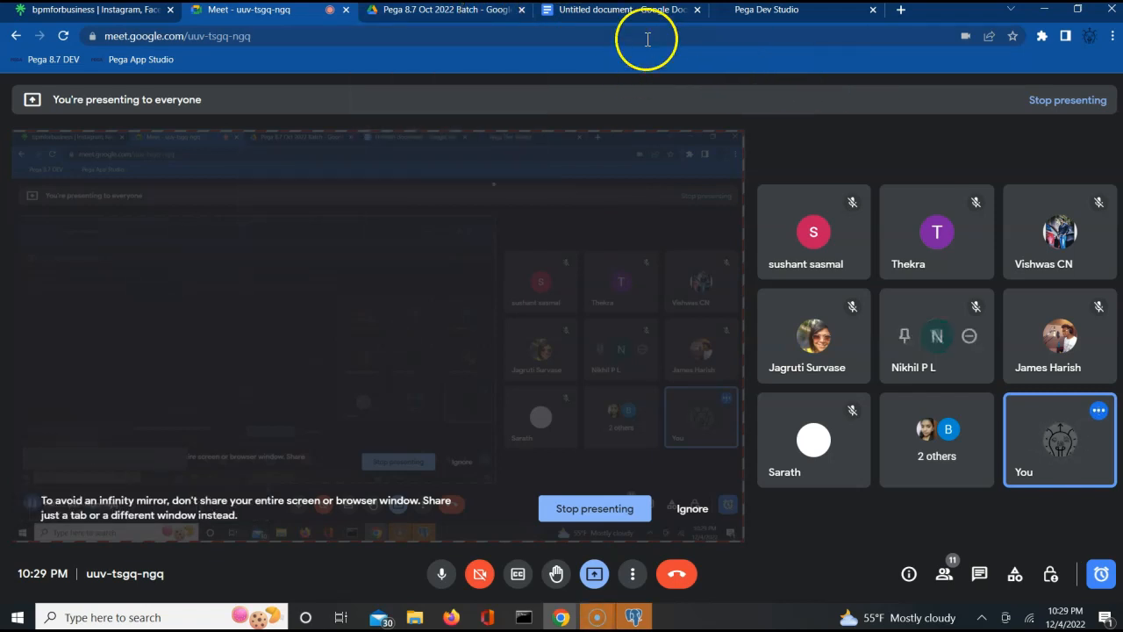
pyautogui.click(680, 574)
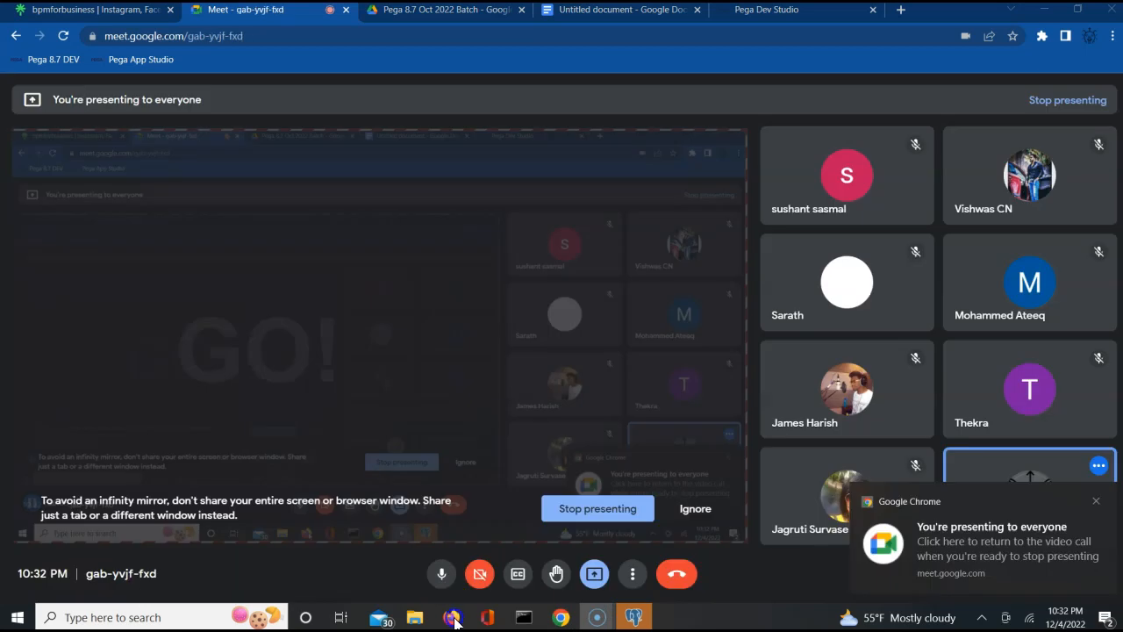
pyautogui.click(452, 617)
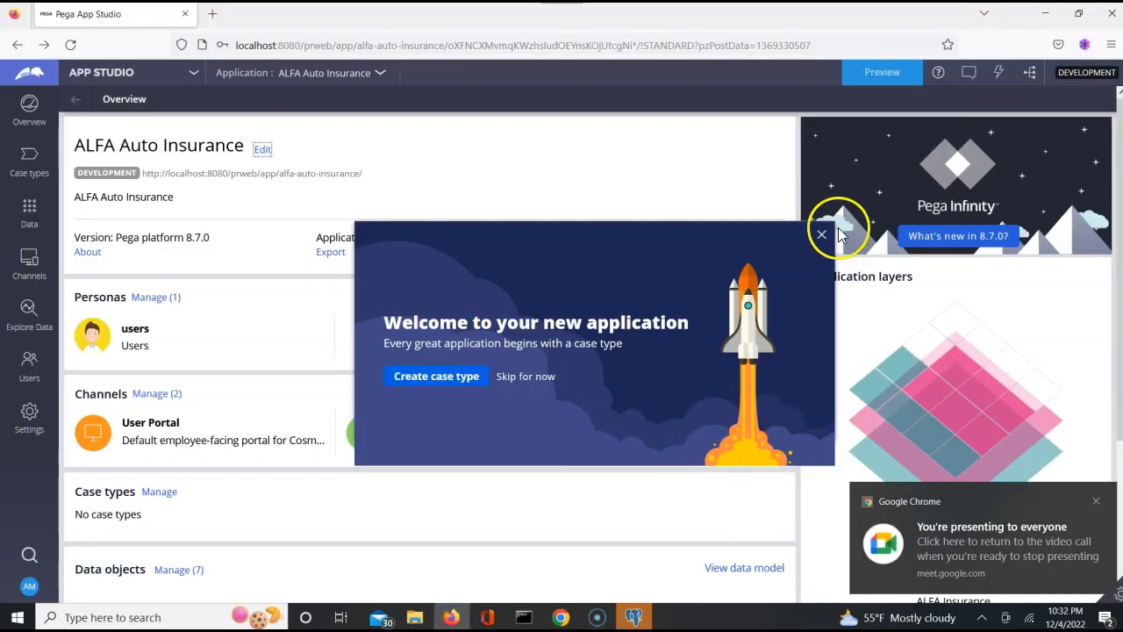
# - Close the welcome dialog and switch from App Studio to Dev Studio via the studio menu
pyautogui.click(822, 235)
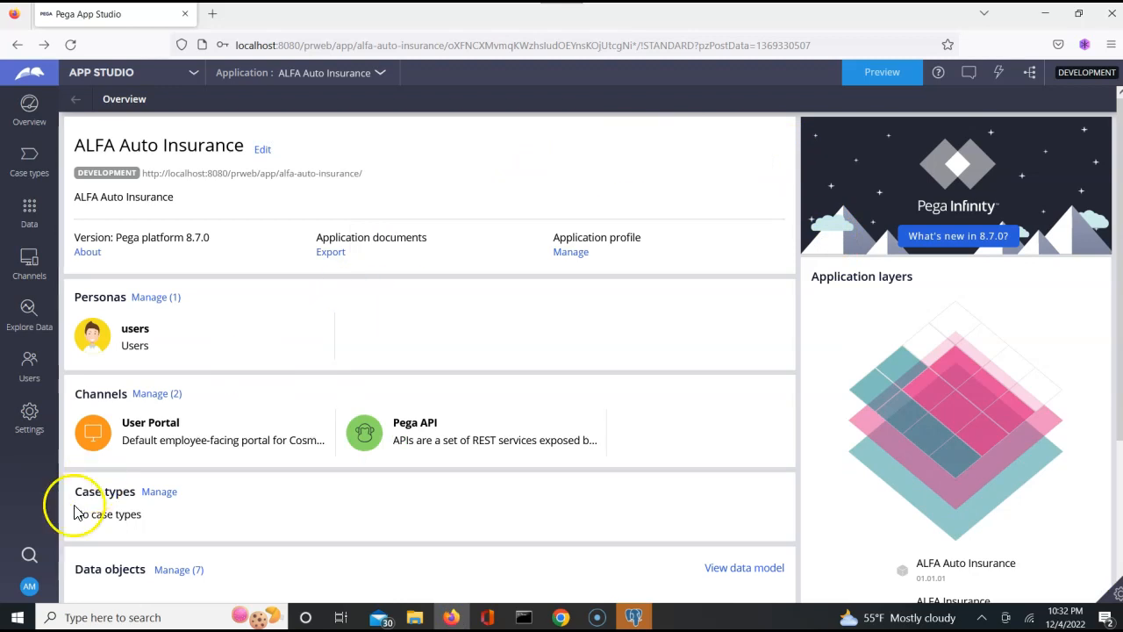
pyautogui.click(191, 77)
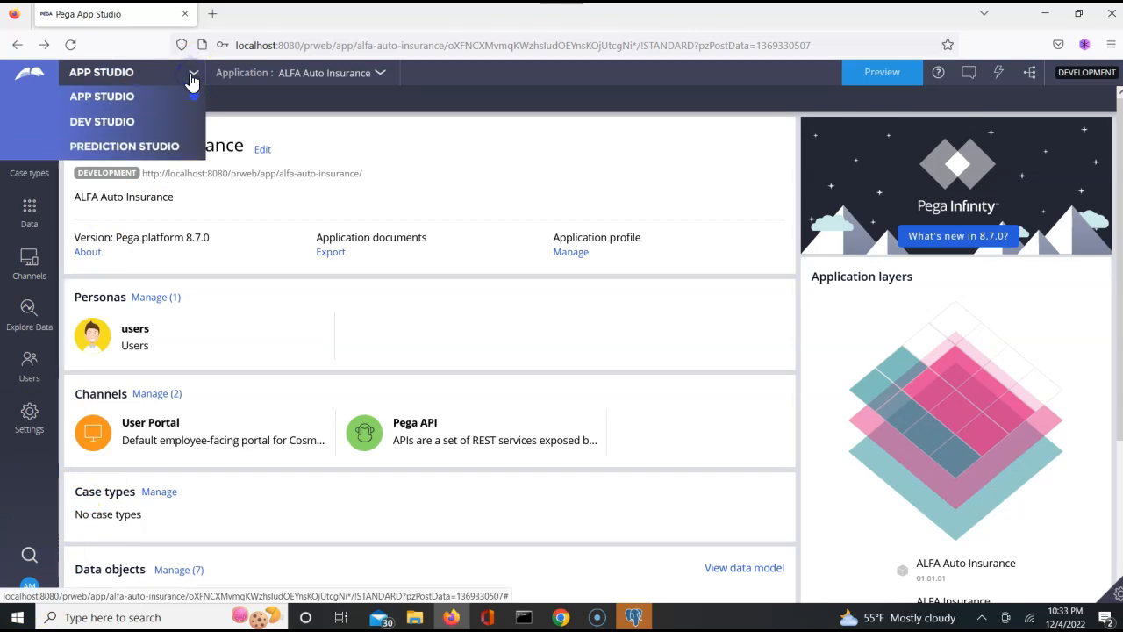
pyautogui.click(92, 121)
pyautogui.click(374, 302)
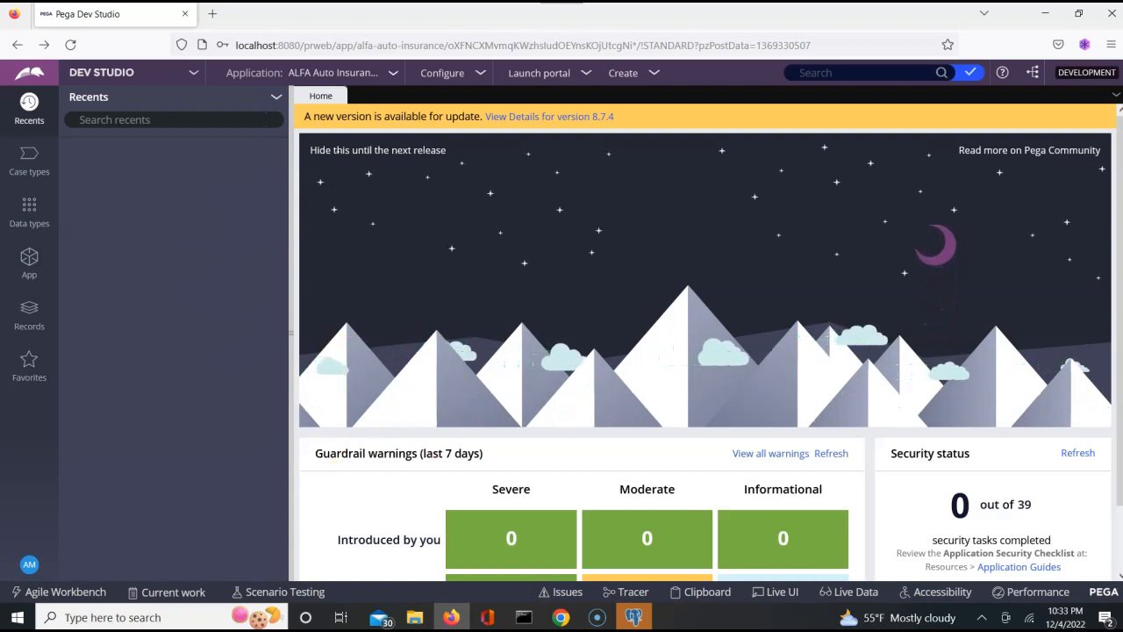
# - Admit the waiting participant into the Google Meet call, then switch back to Dev Studio
pyautogui.moveTo(560, 614)
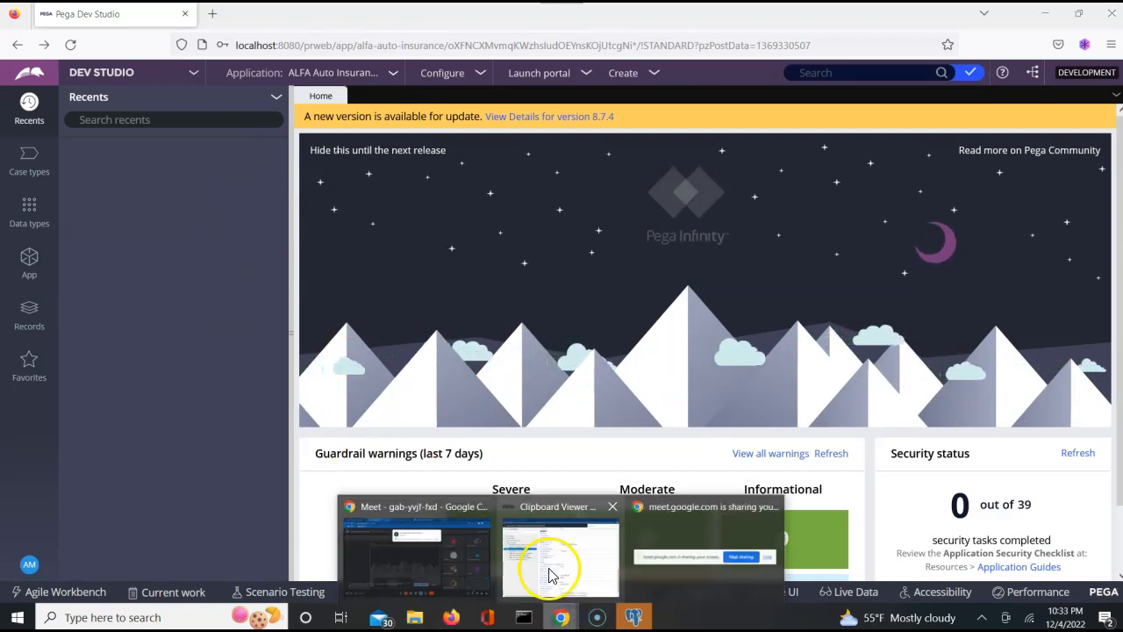
pyautogui.click(413, 551)
pyautogui.click(717, 158)
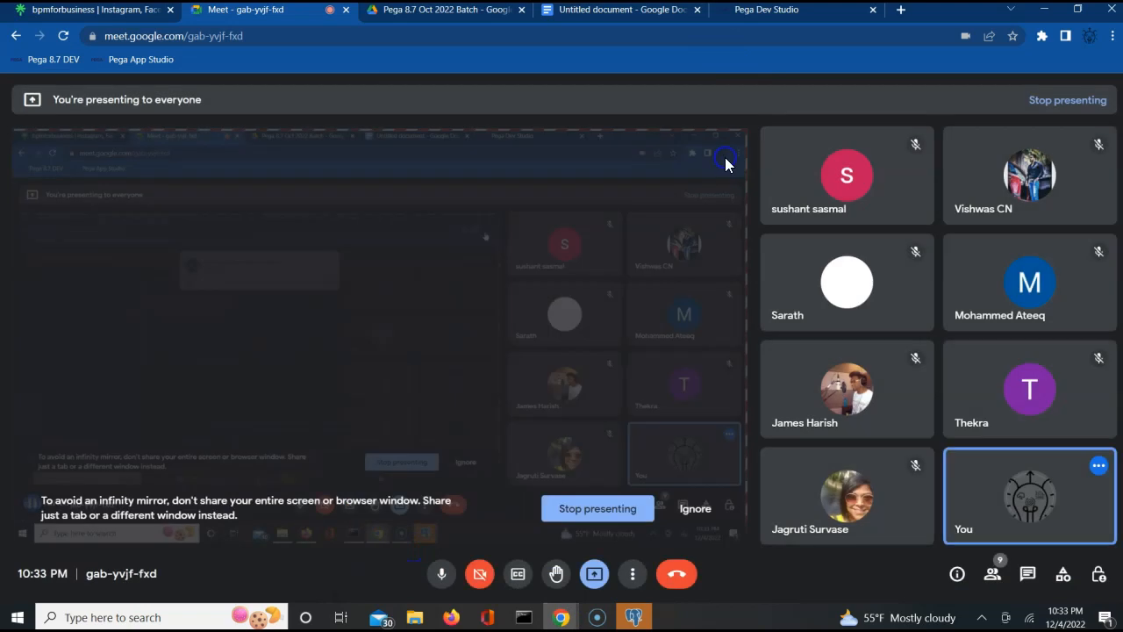
pyautogui.hotkey('alt', 'Tab')
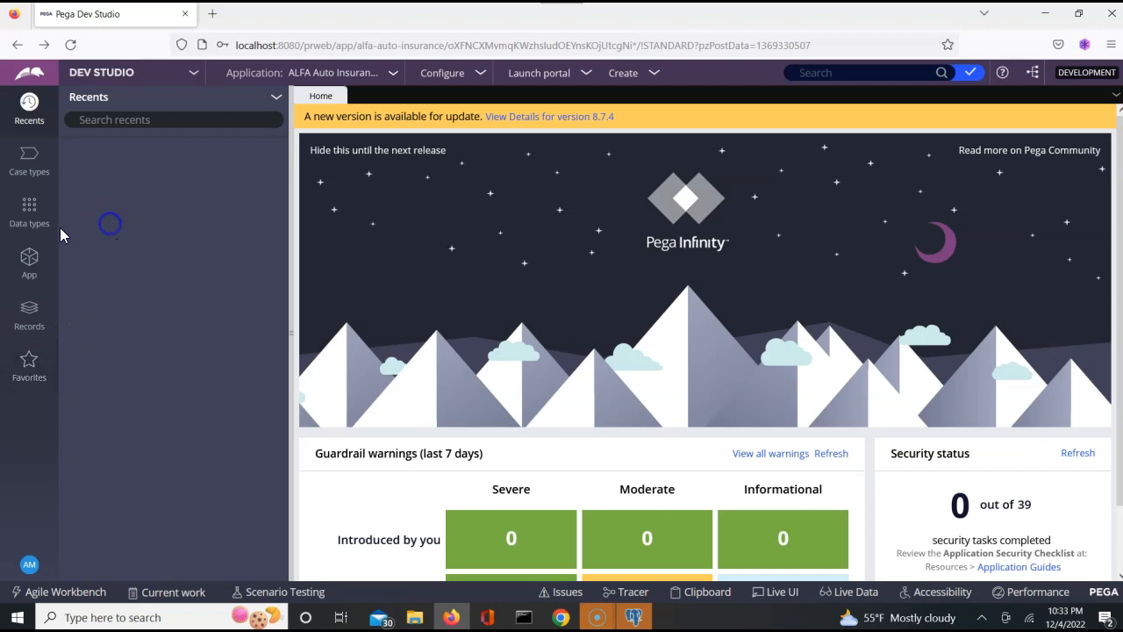
# - List the ALFA-ALFAAuto-Work class instances and open case A20221205-2 from them
pyautogui.click(29, 260)
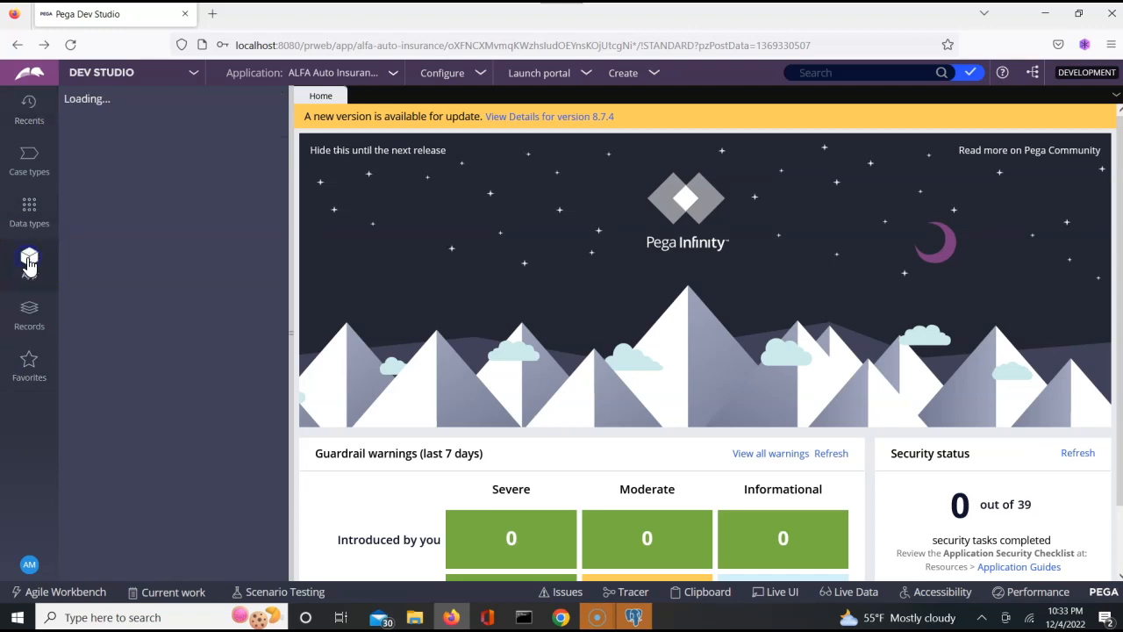
pyautogui.click(168, 183)
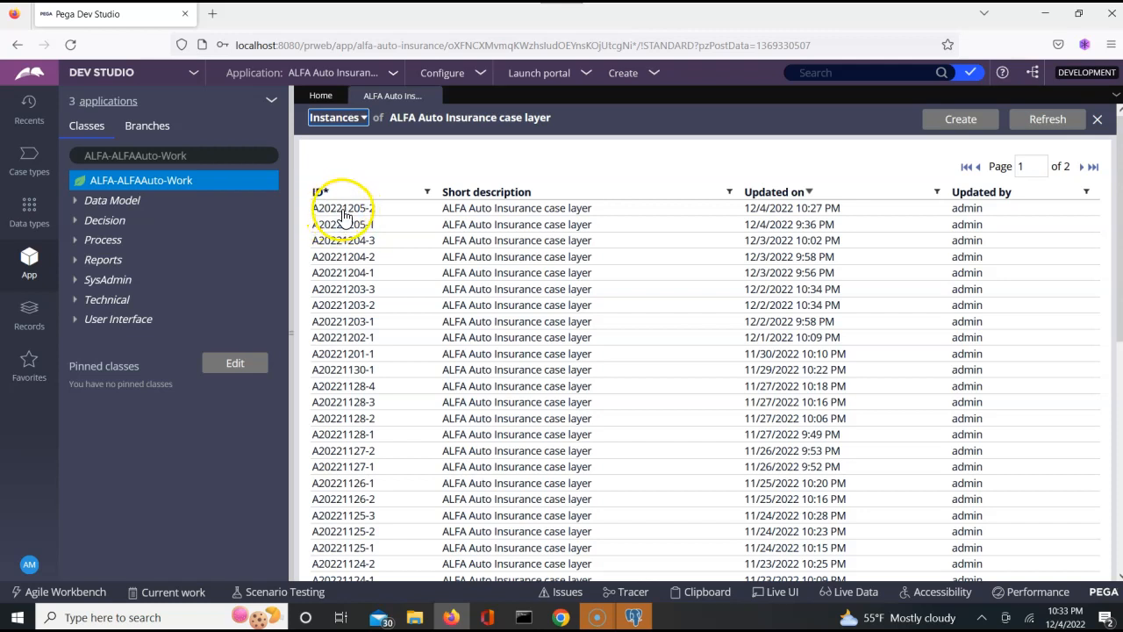
pyautogui.hotkey('alt', 'Tab')
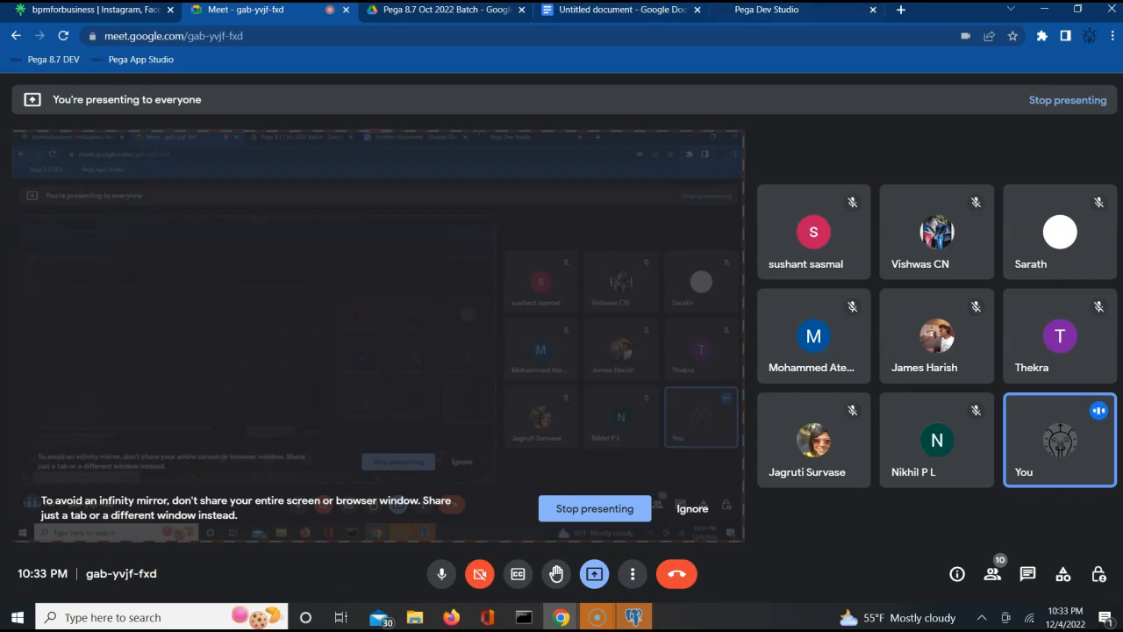
pyautogui.click(780, 18)
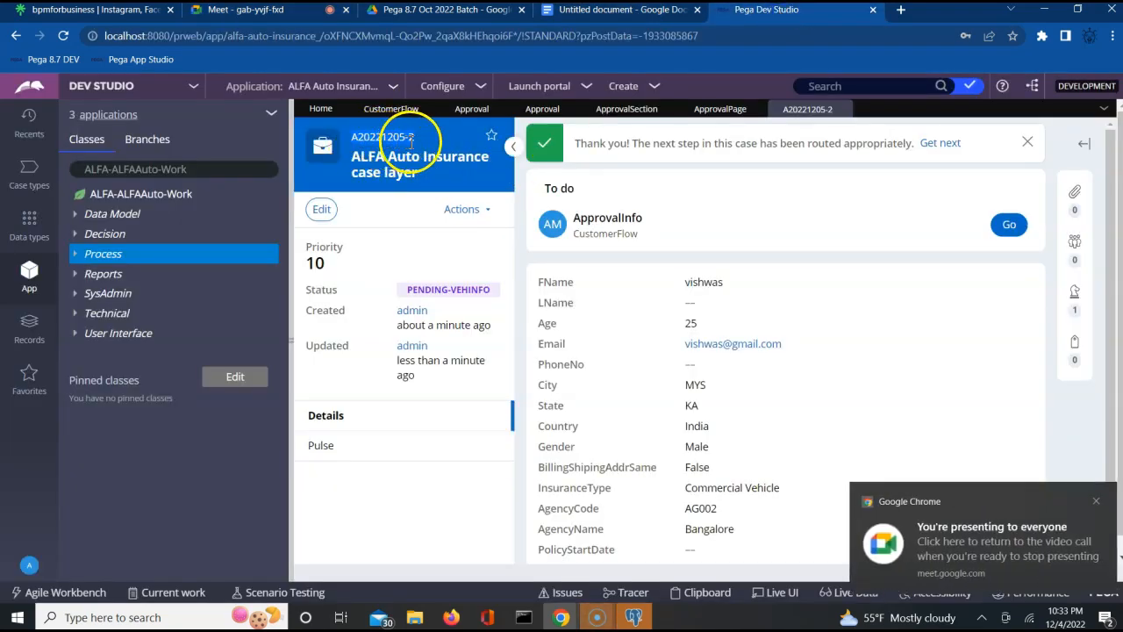
pyautogui.hotkey('alt', 'Tab')
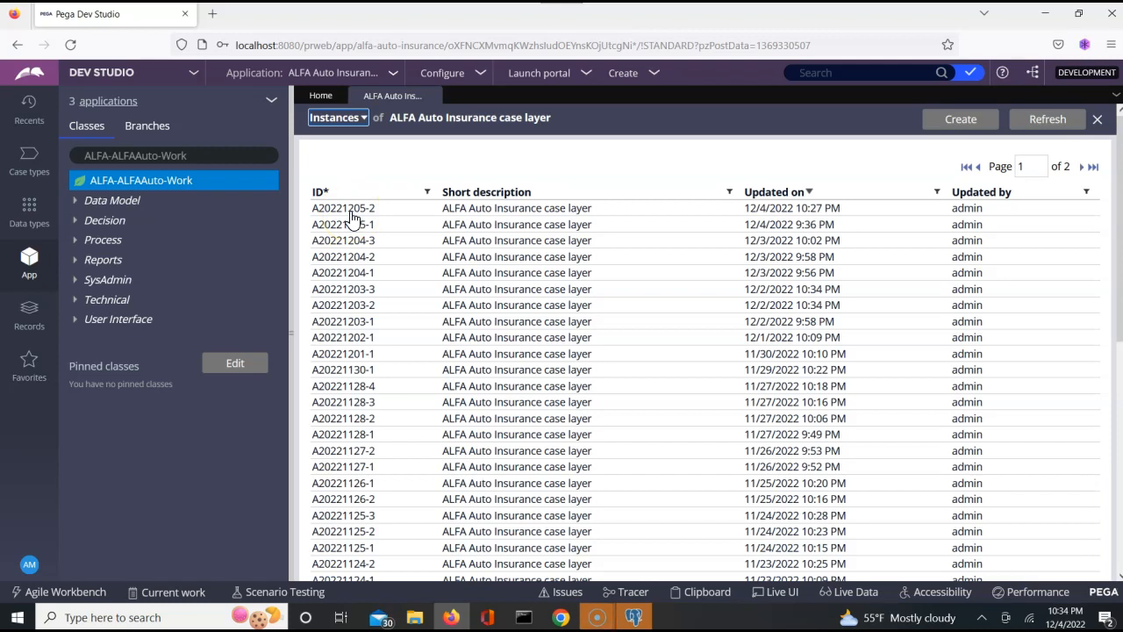
pyautogui.click(350, 212)
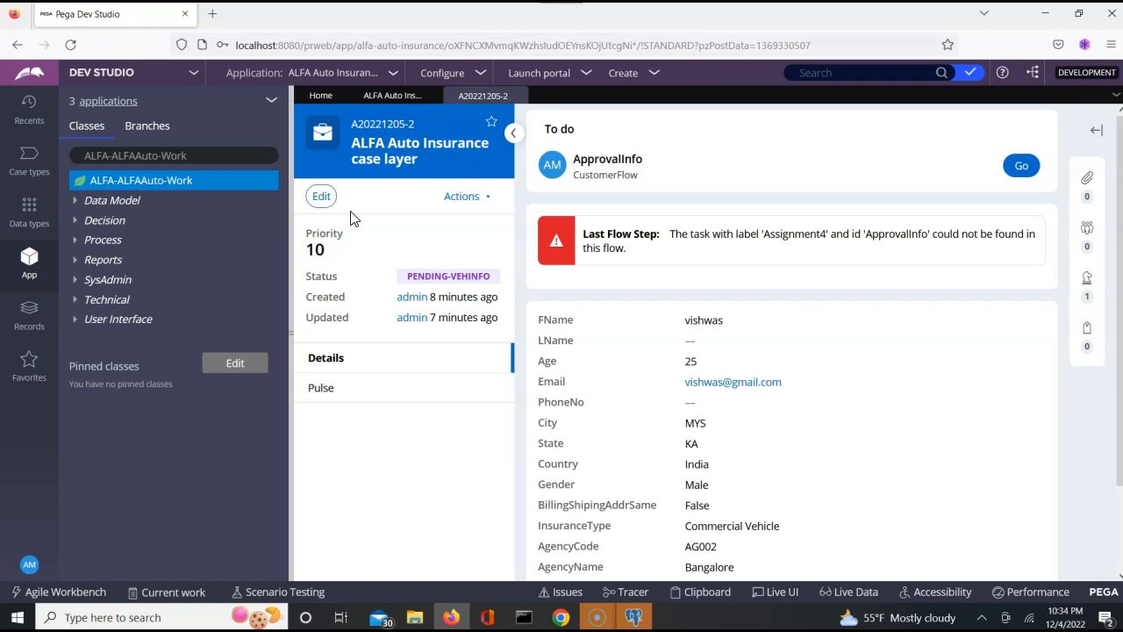
# - Start case A20221205-2's ApprovalInfo to-do and read the Assignment4 not-found error
pyautogui.click(1022, 166)
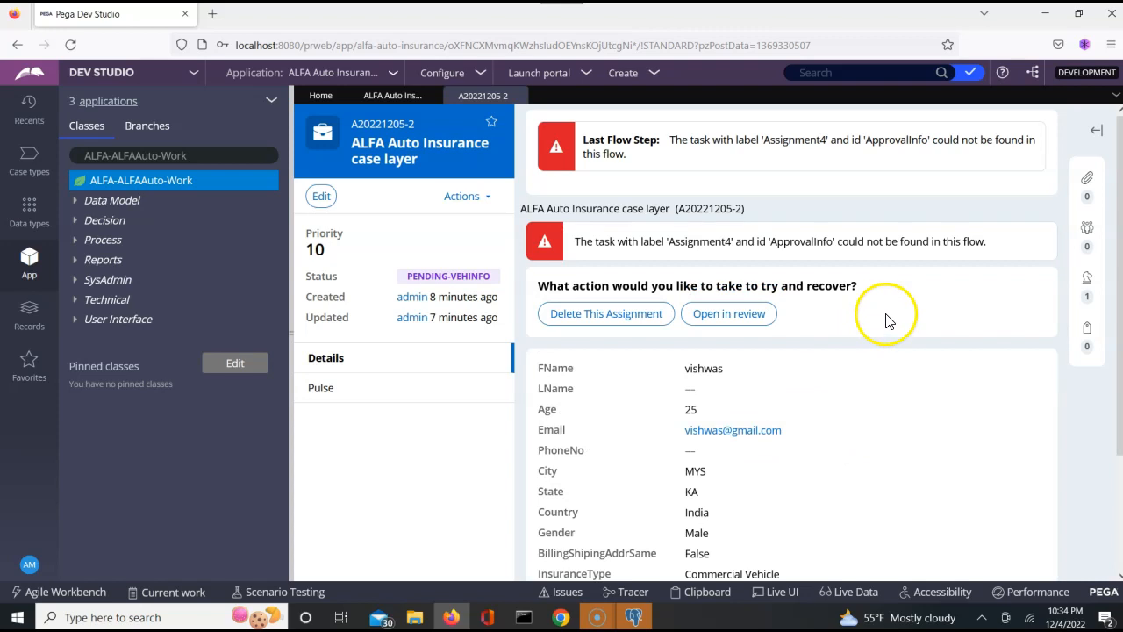
pyautogui.scroll(-2, 886, 321)
pyautogui.scroll(-2, 886, 321)
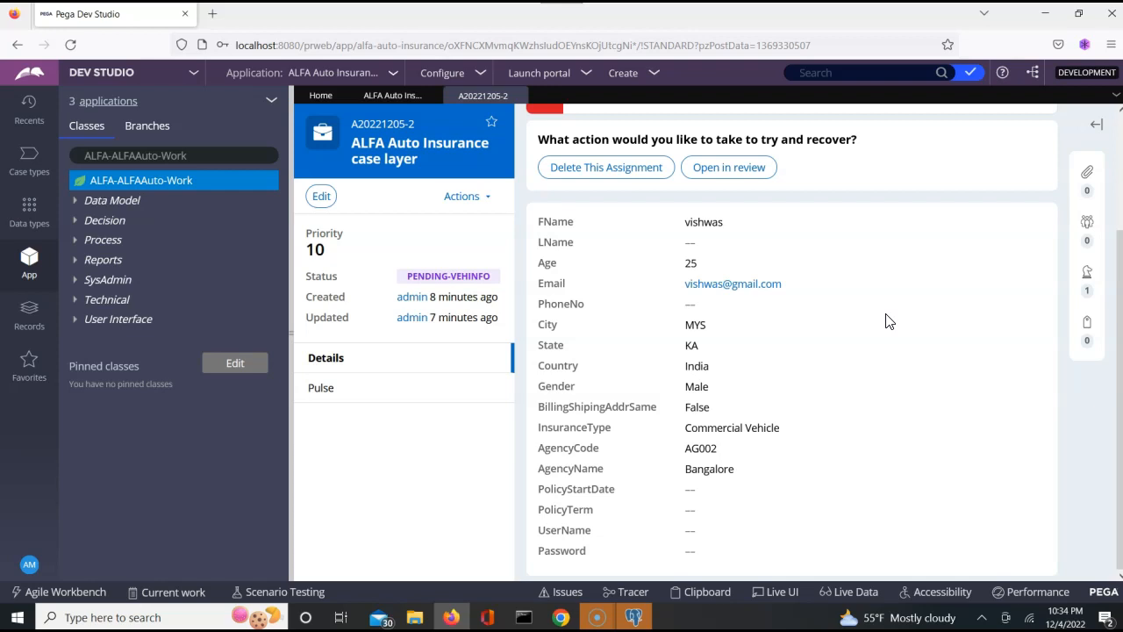
pyautogui.scroll(3, 886, 321)
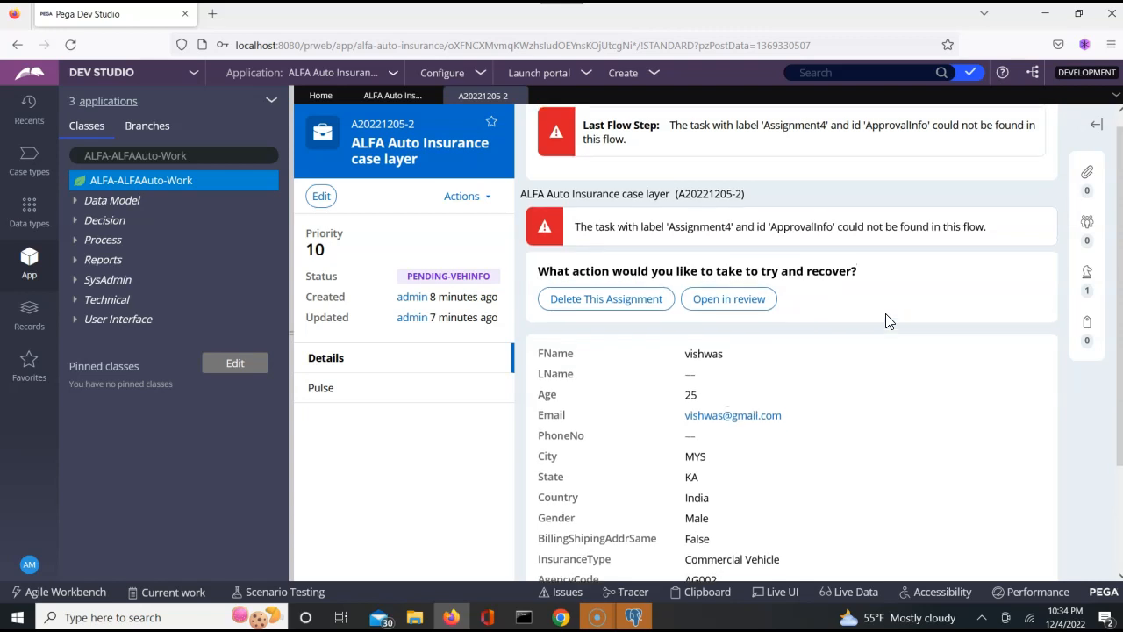
pyautogui.scroll(1, 886, 321)
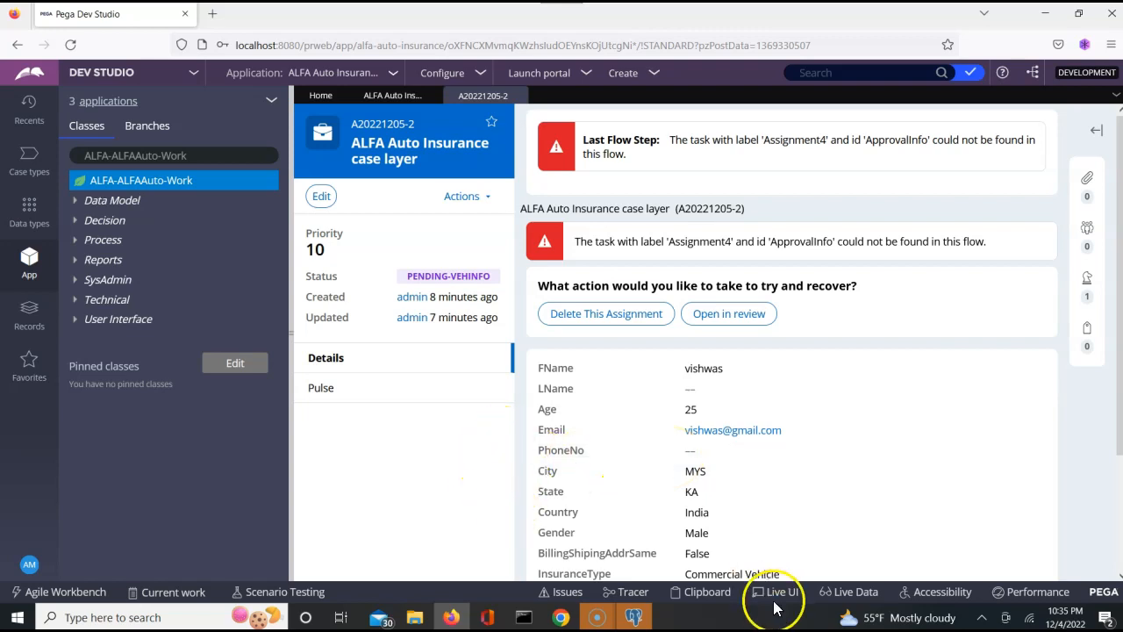
pyautogui.click(711, 593)
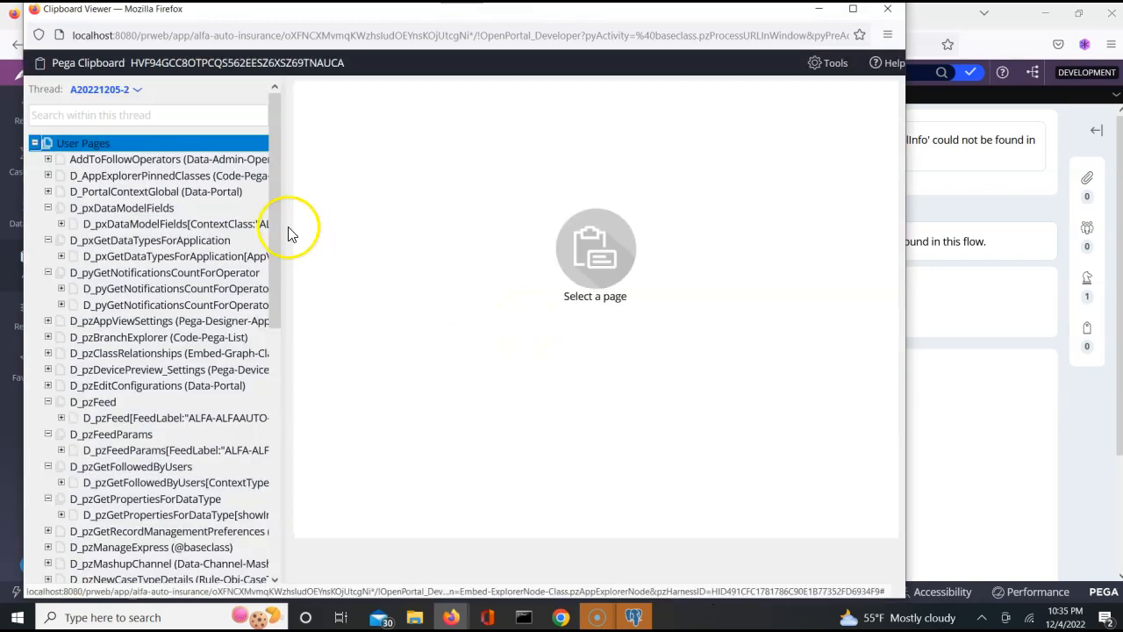
pyautogui.click(274, 347)
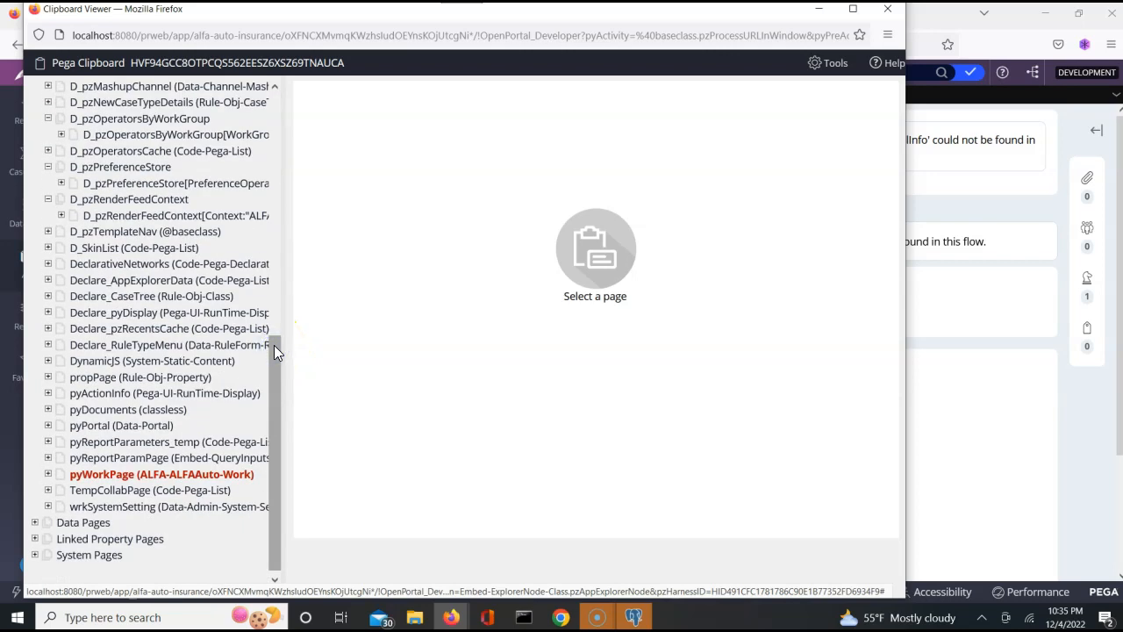
pyautogui.click(49, 474)
pyautogui.click(227, 526)
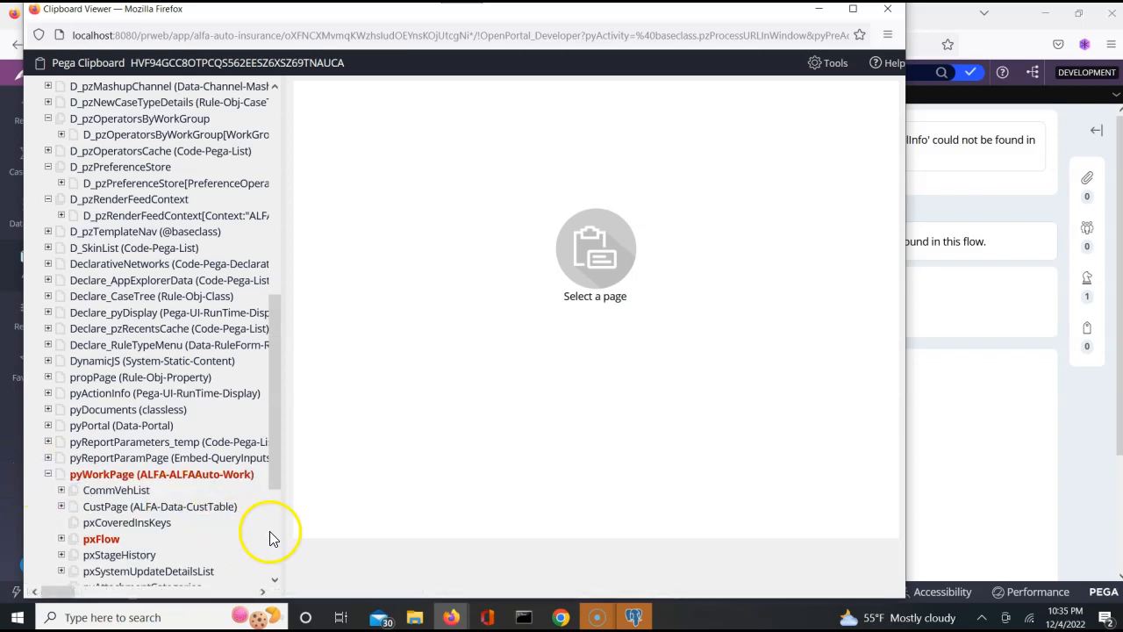
pyautogui.scroll(-4, 275, 558)
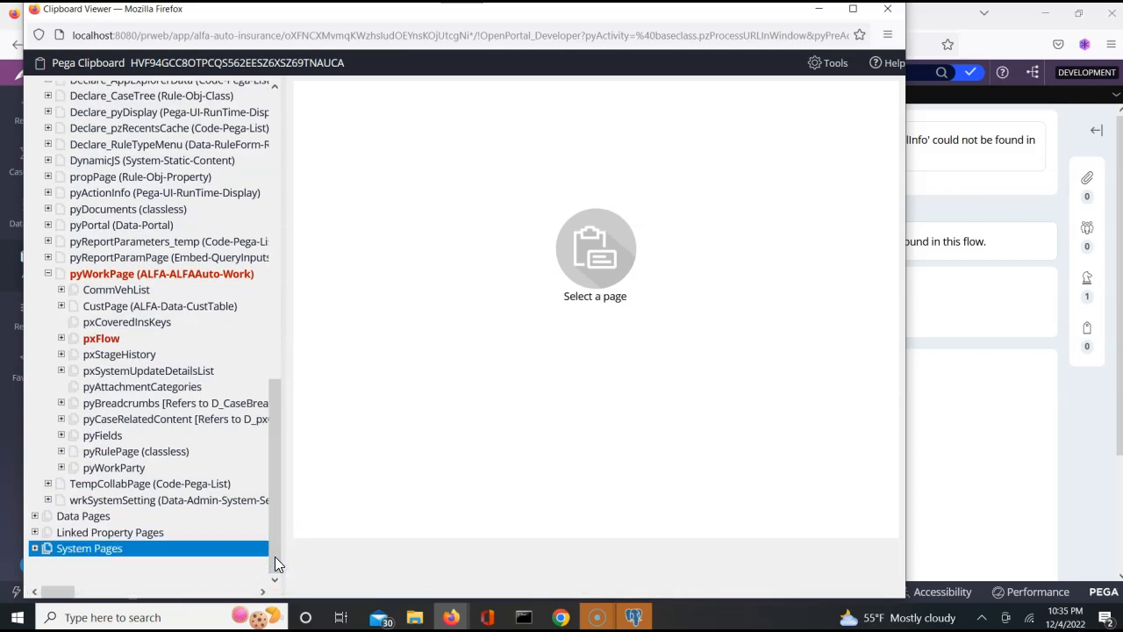
pyautogui.click(61, 338)
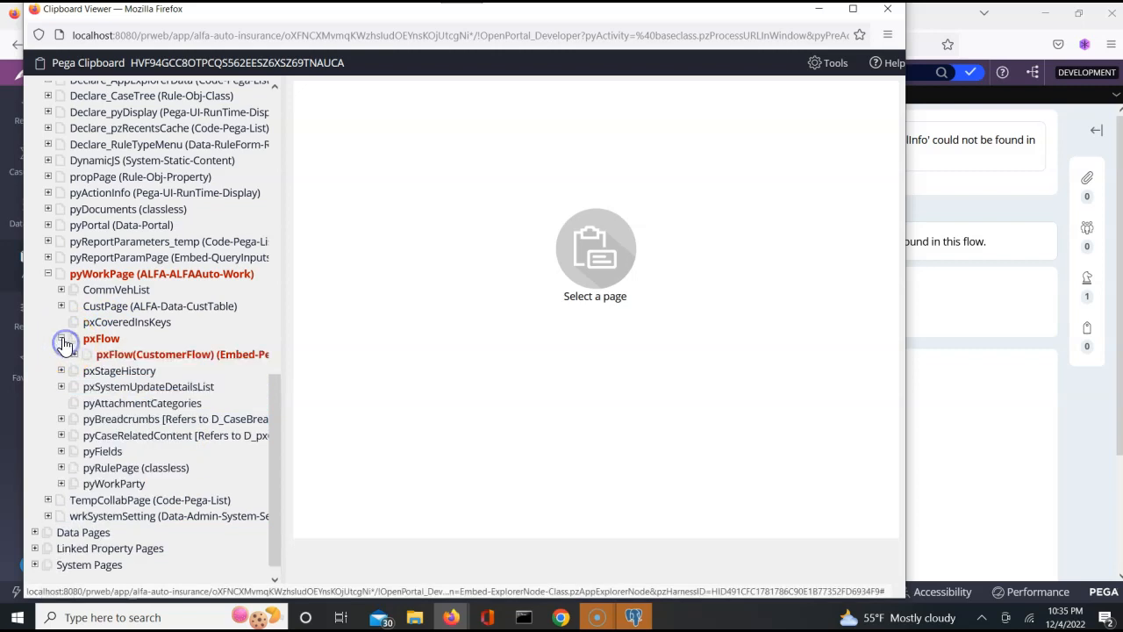
pyautogui.click(75, 354)
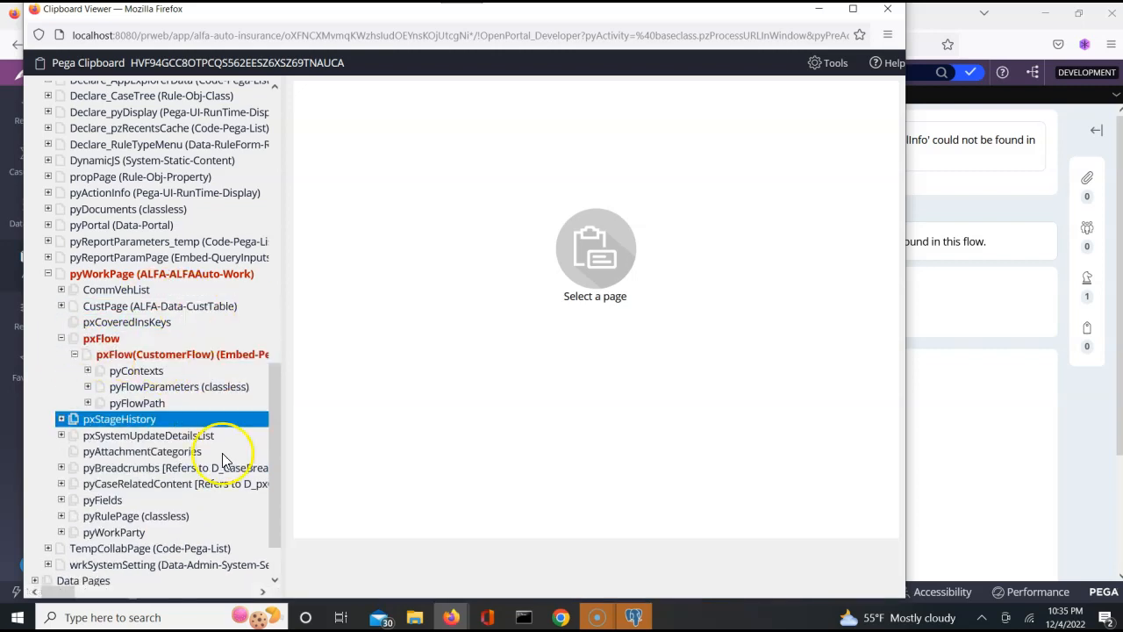
pyautogui.click(274, 580)
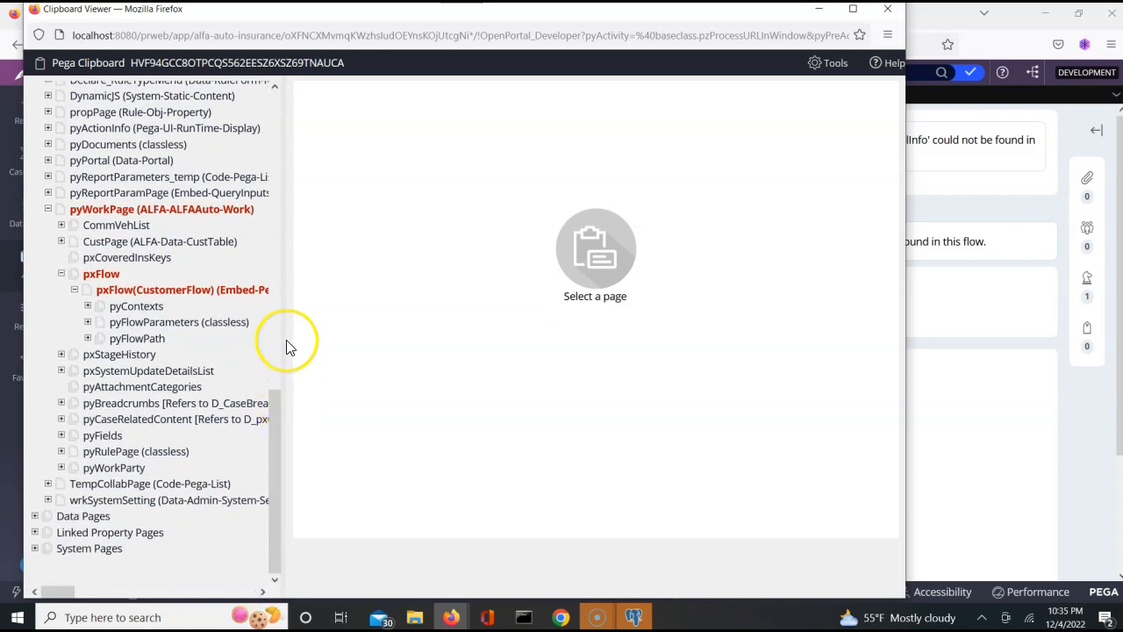
pyautogui.click(218, 292)
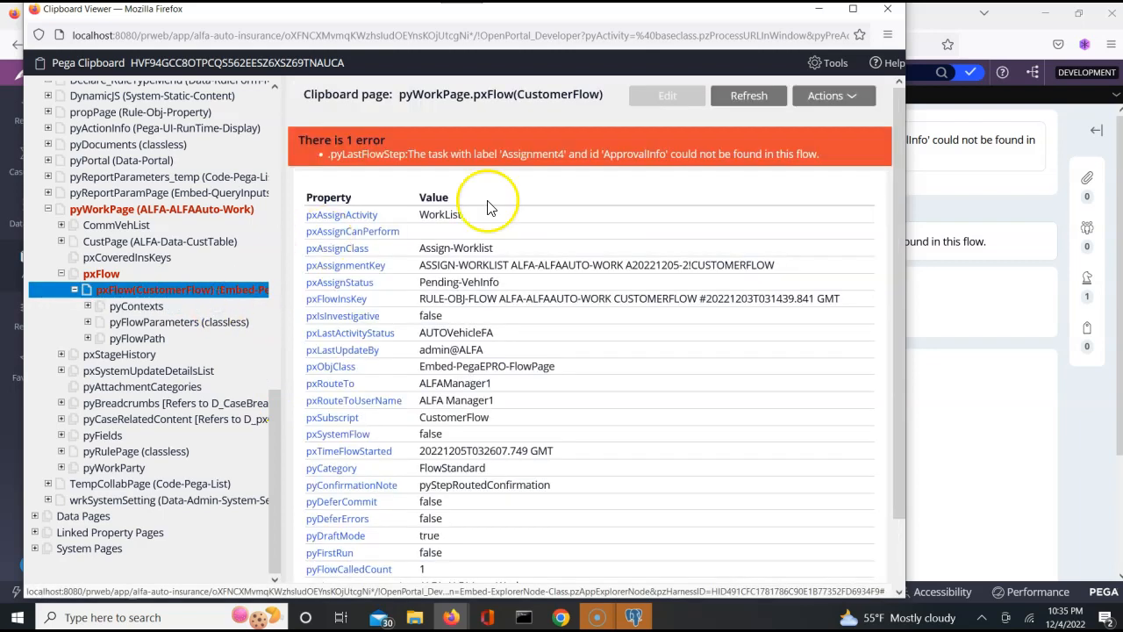
pyautogui.doubleClick(631, 153)
pyautogui.tripleClick(631, 154)
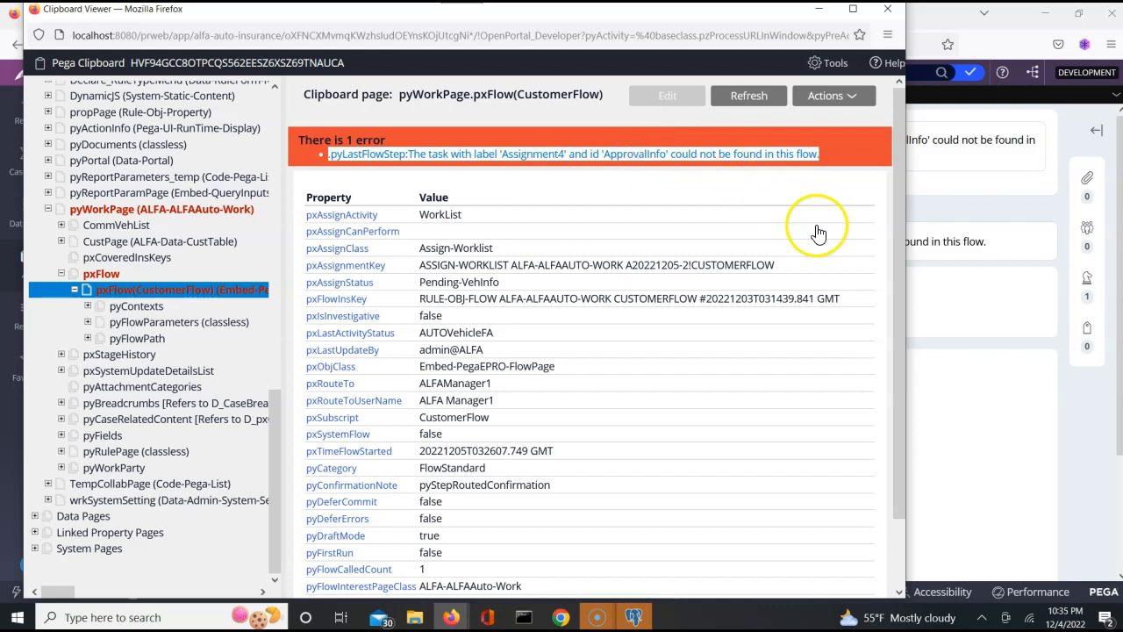
pyautogui.click(898, 556)
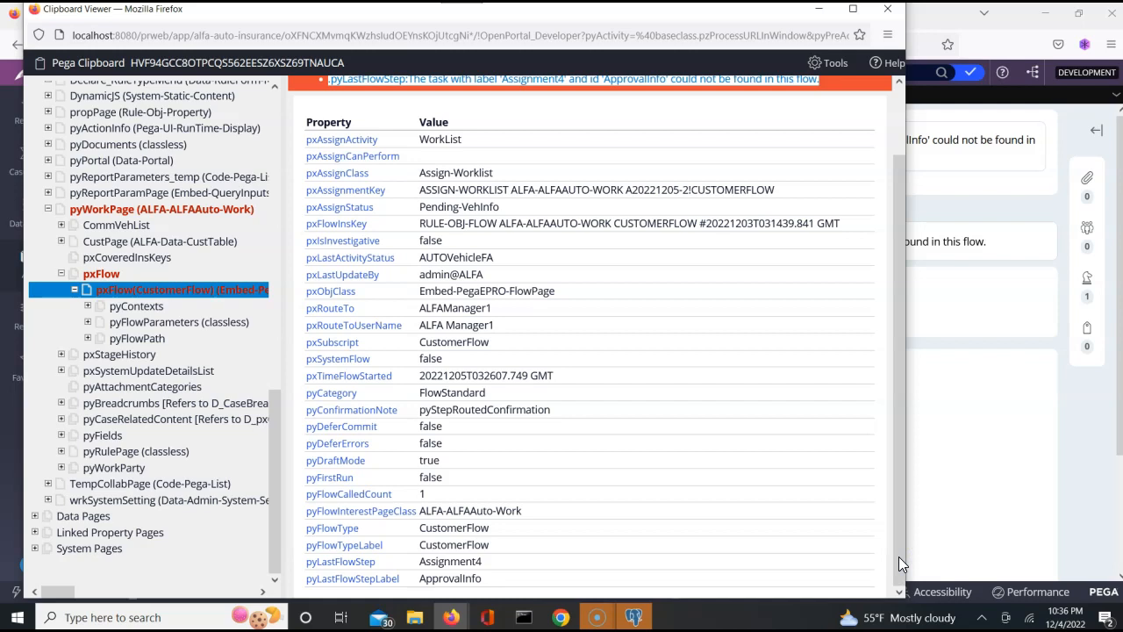
pyautogui.click(259, 341)
pyautogui.click(145, 242)
pyautogui.click(889, 17)
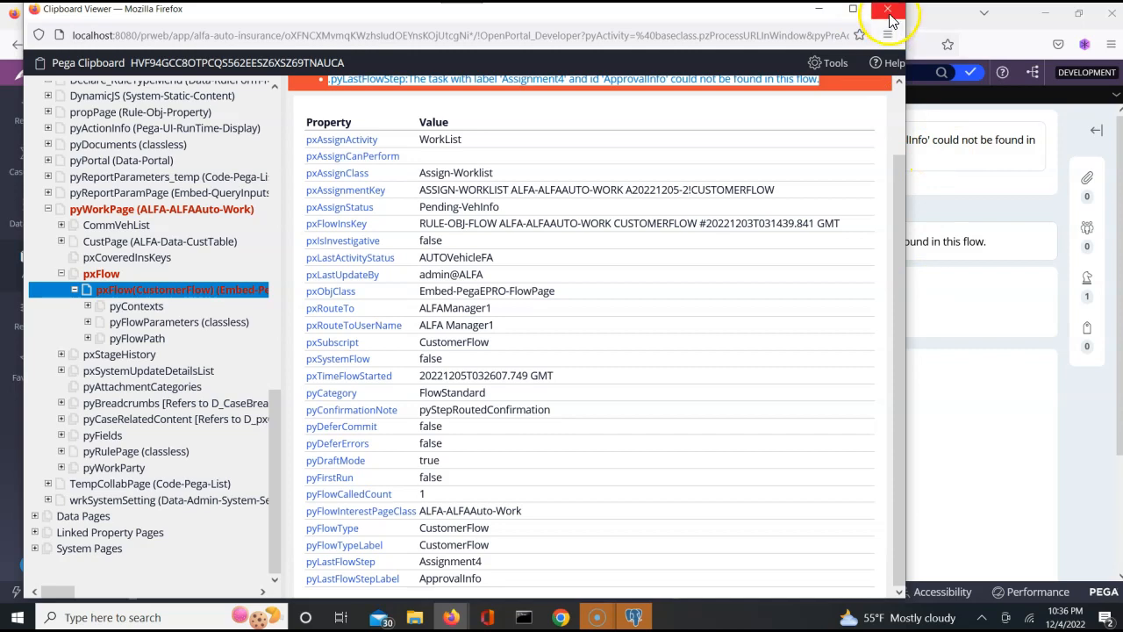
pyautogui.click(707, 230)
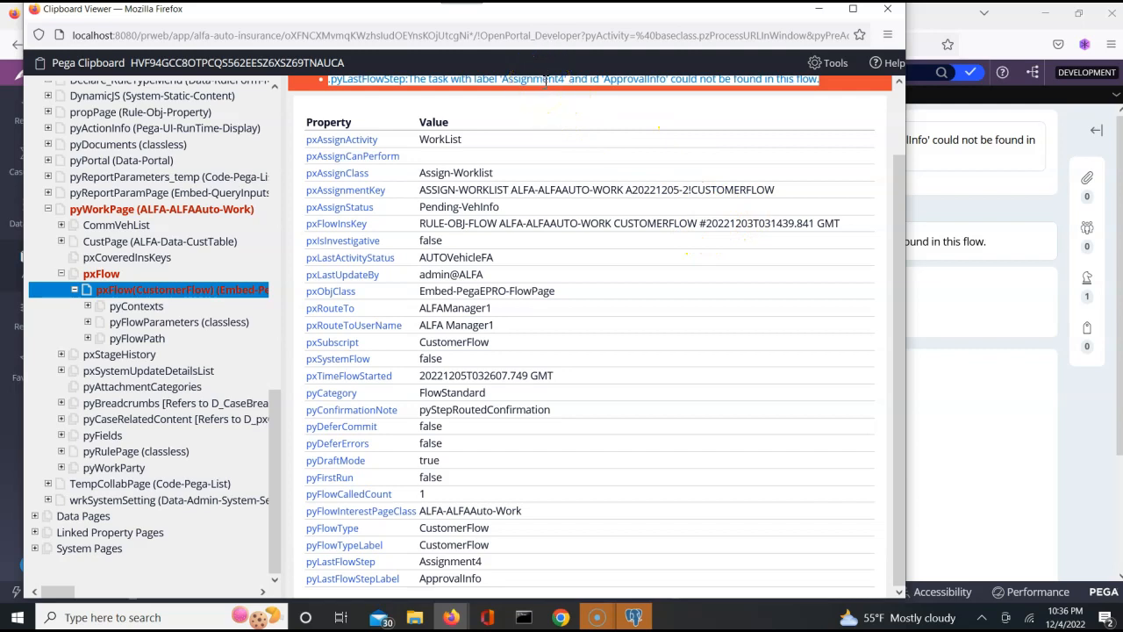
pyautogui.click(888, 12)
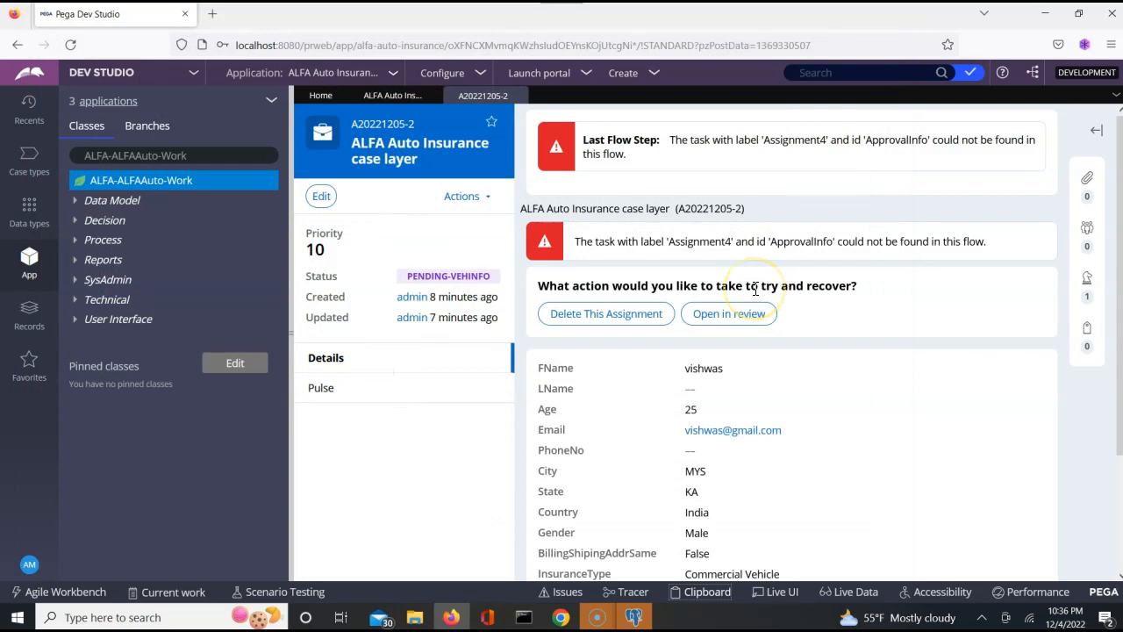
# - Return to the Chrome case A20221205-2 page, viewing and then closing its Clipboard
pyautogui.press('super')
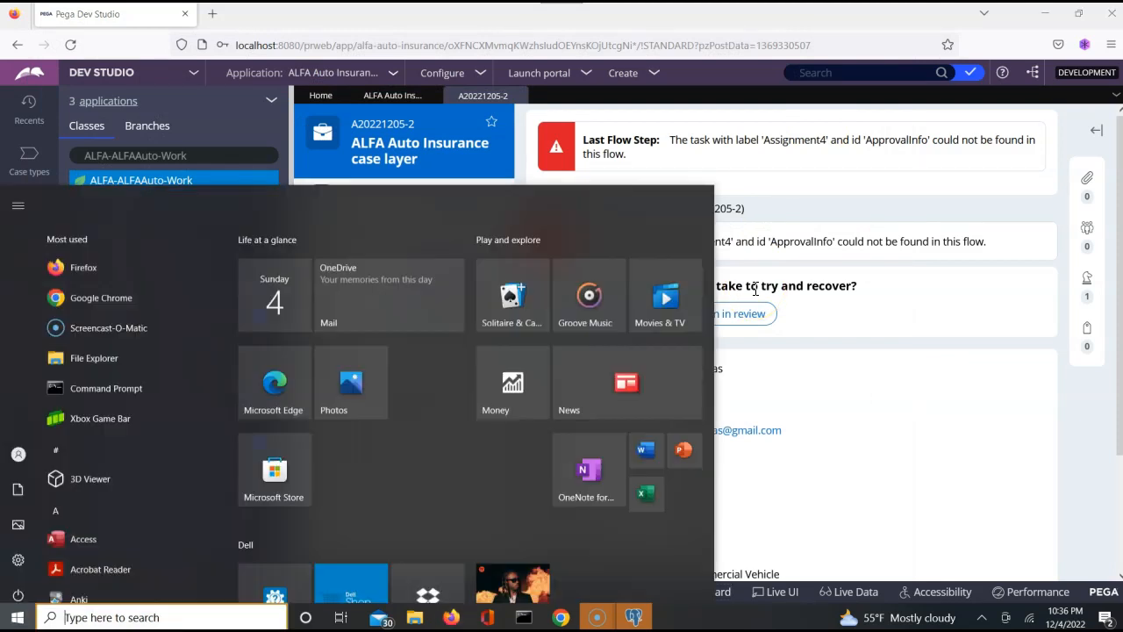
pyautogui.hotkey('alt', 'Tab')
pyautogui.click(755, 289)
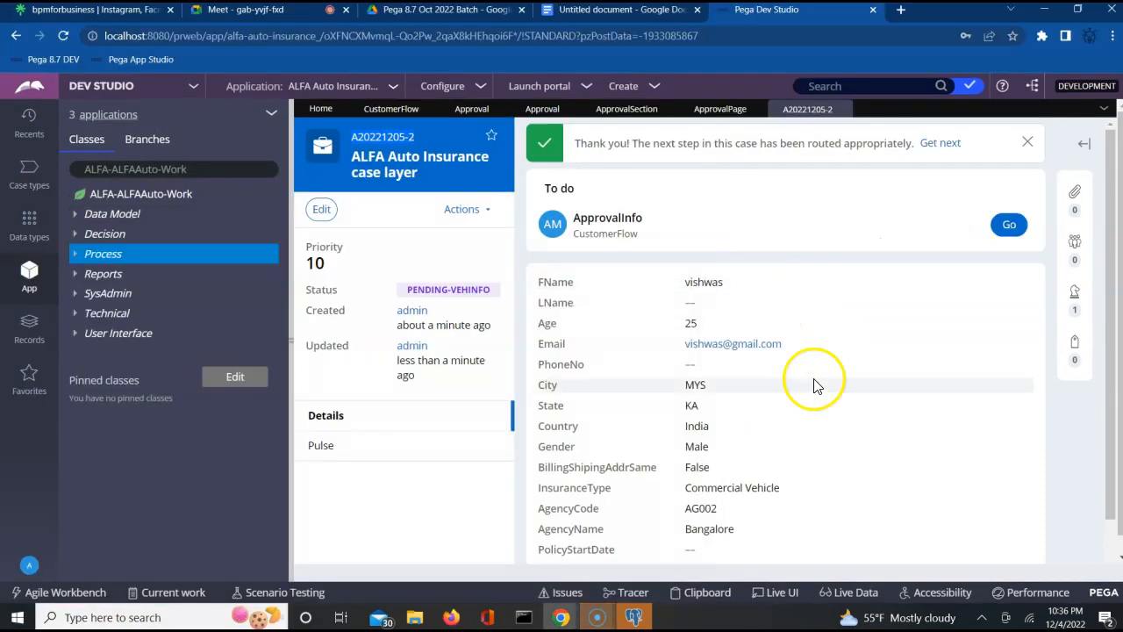
pyautogui.click(908, 429)
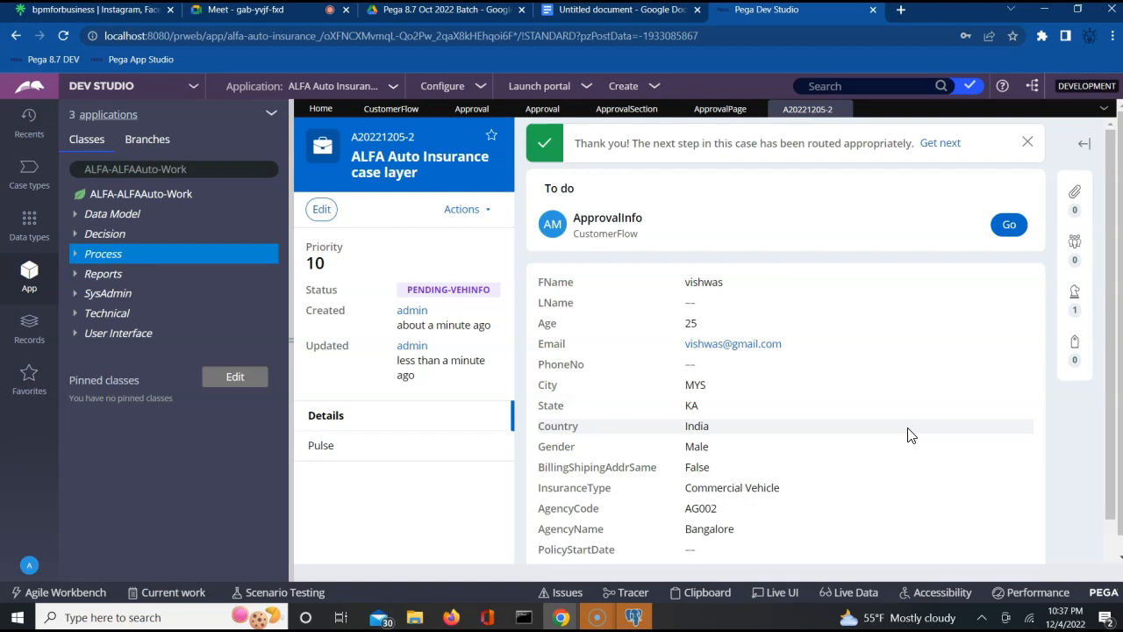
pyautogui.click(707, 592)
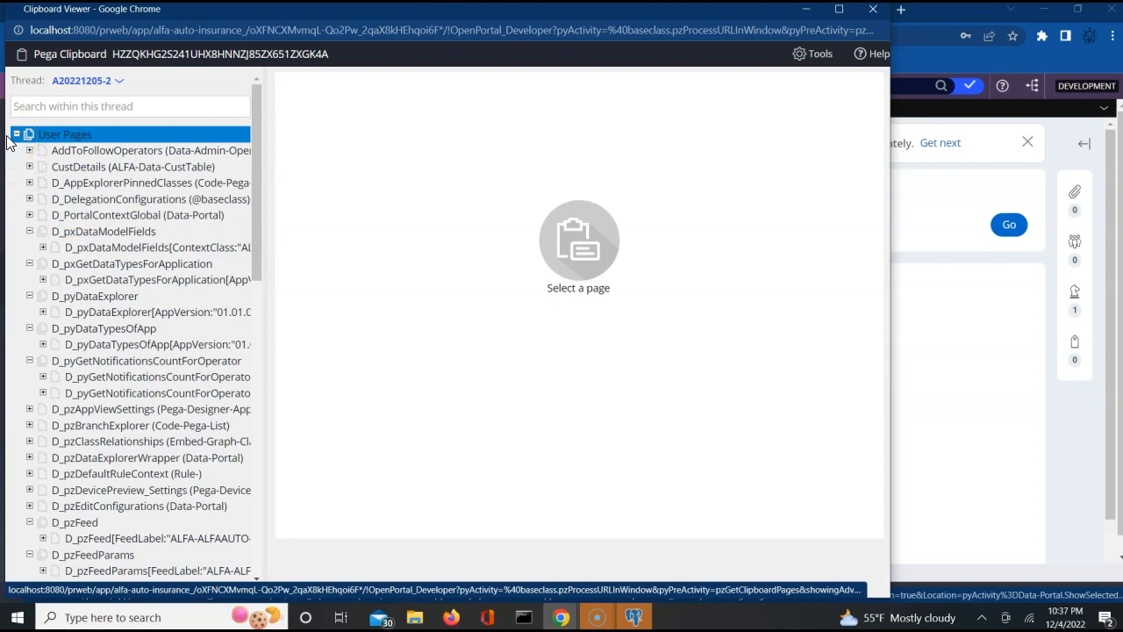
pyautogui.click(874, 12)
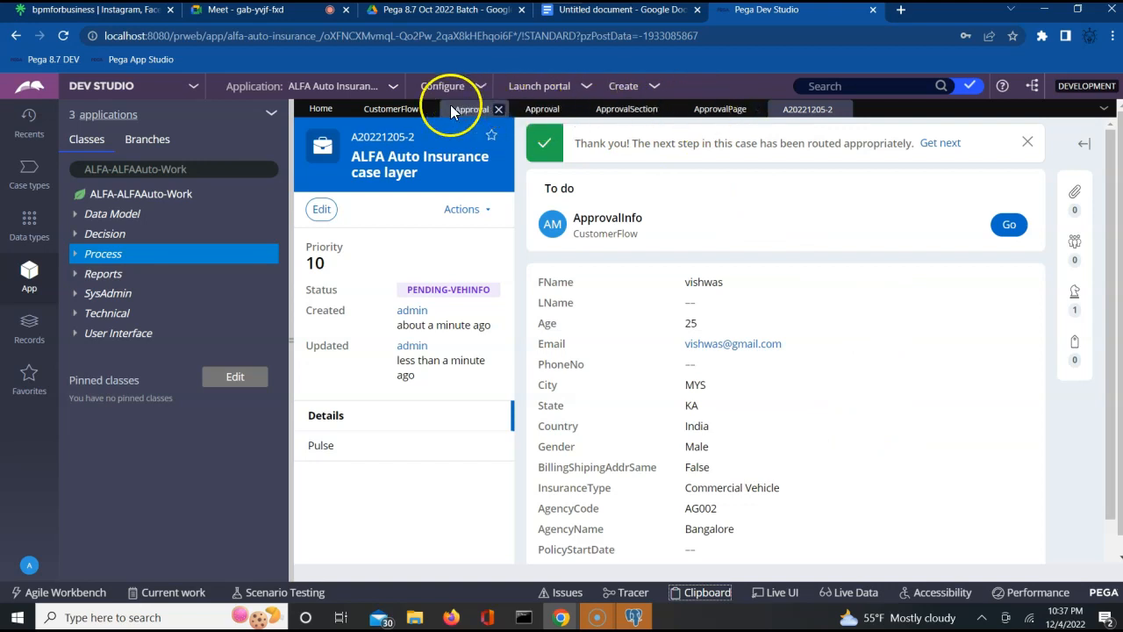
pyautogui.click(397, 109)
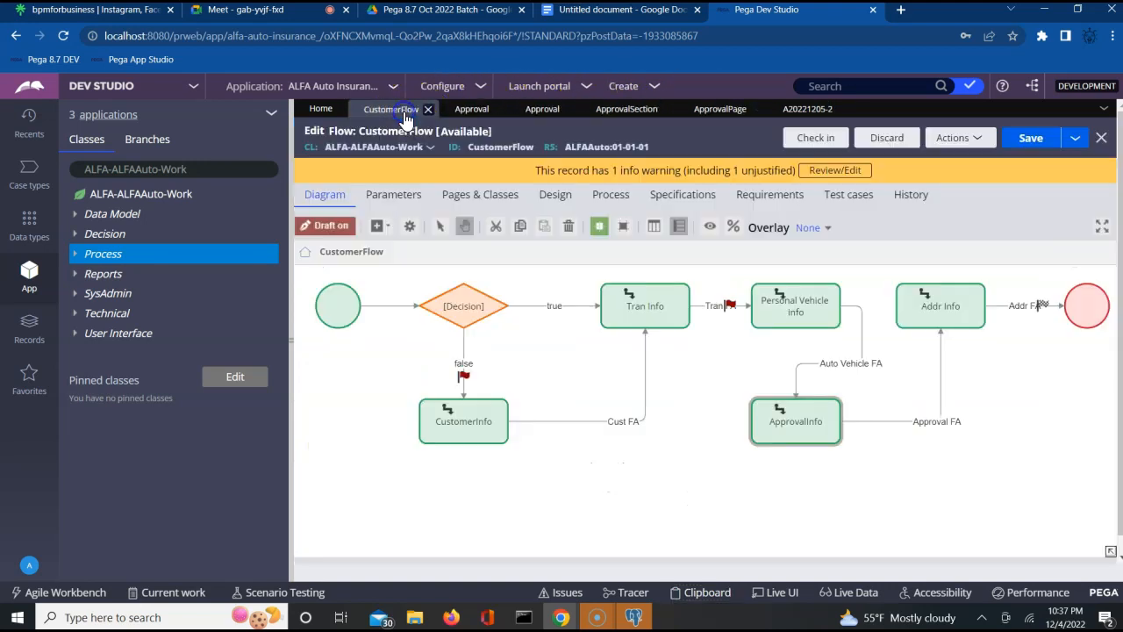
pyautogui.click(903, 423)
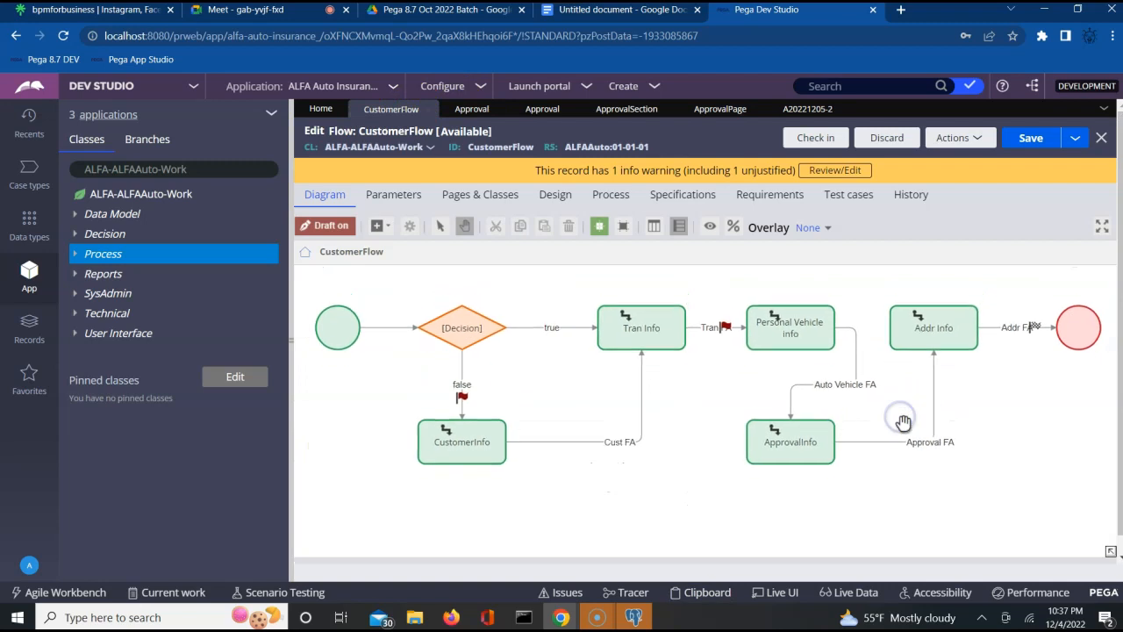
pyautogui.doubleClick(919, 457)
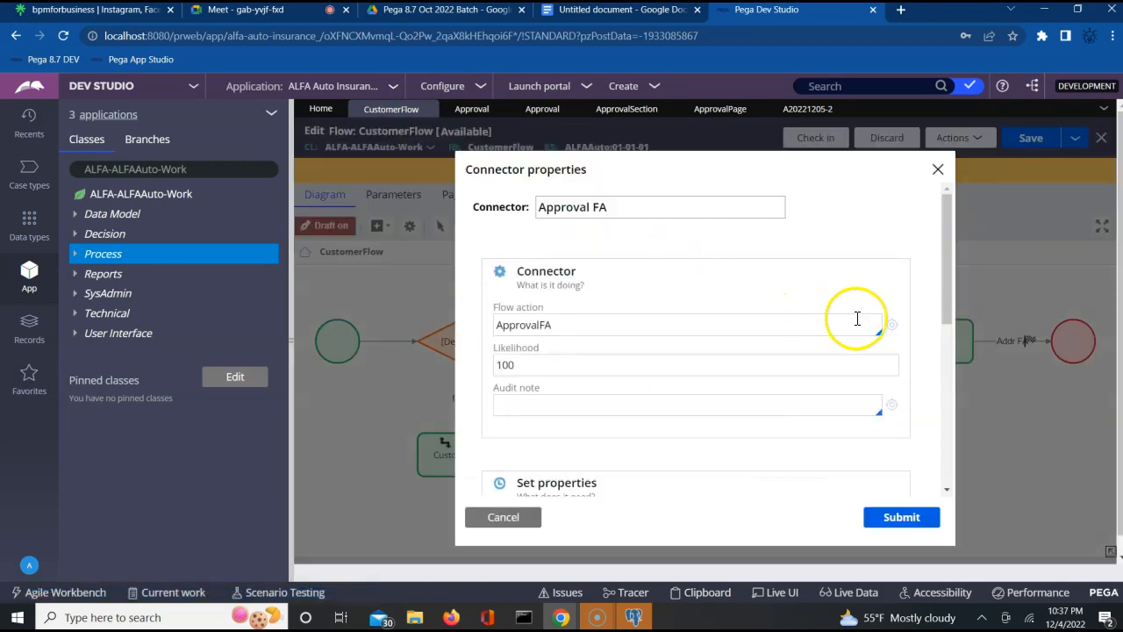
pyautogui.click(892, 329)
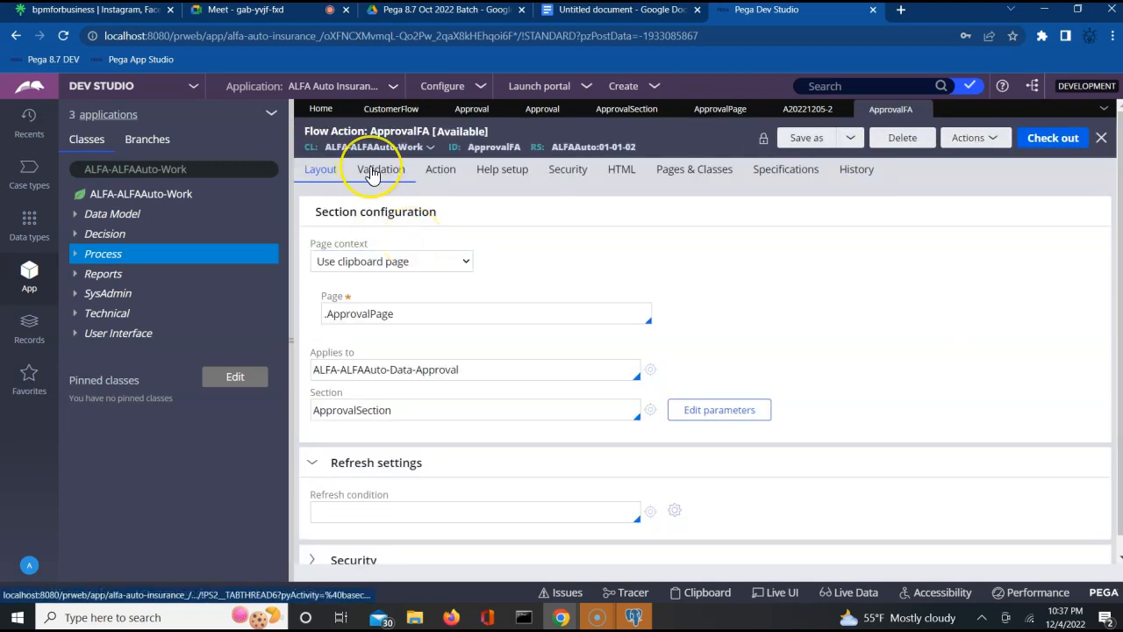
pyautogui.click(379, 177)
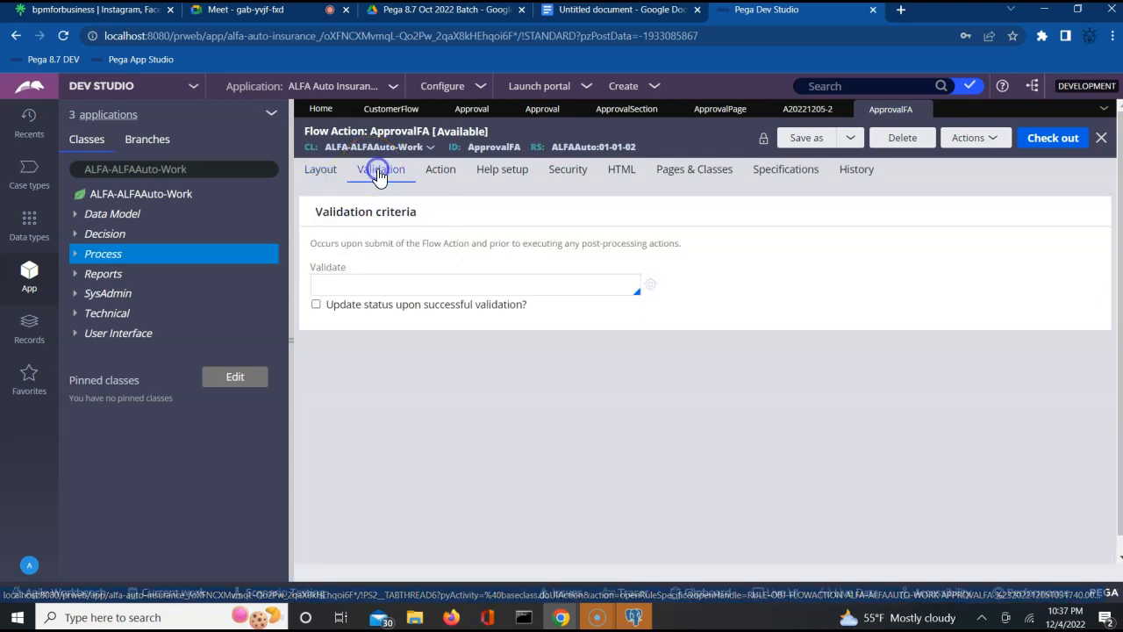
pyautogui.click(435, 177)
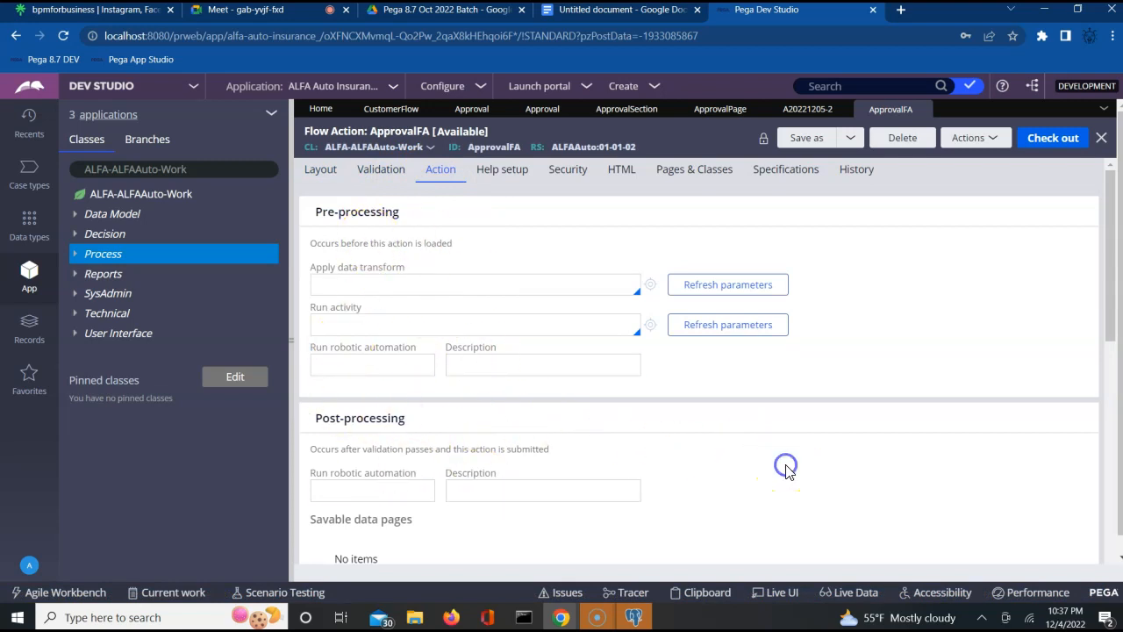
pyautogui.scroll(-3, 787, 471)
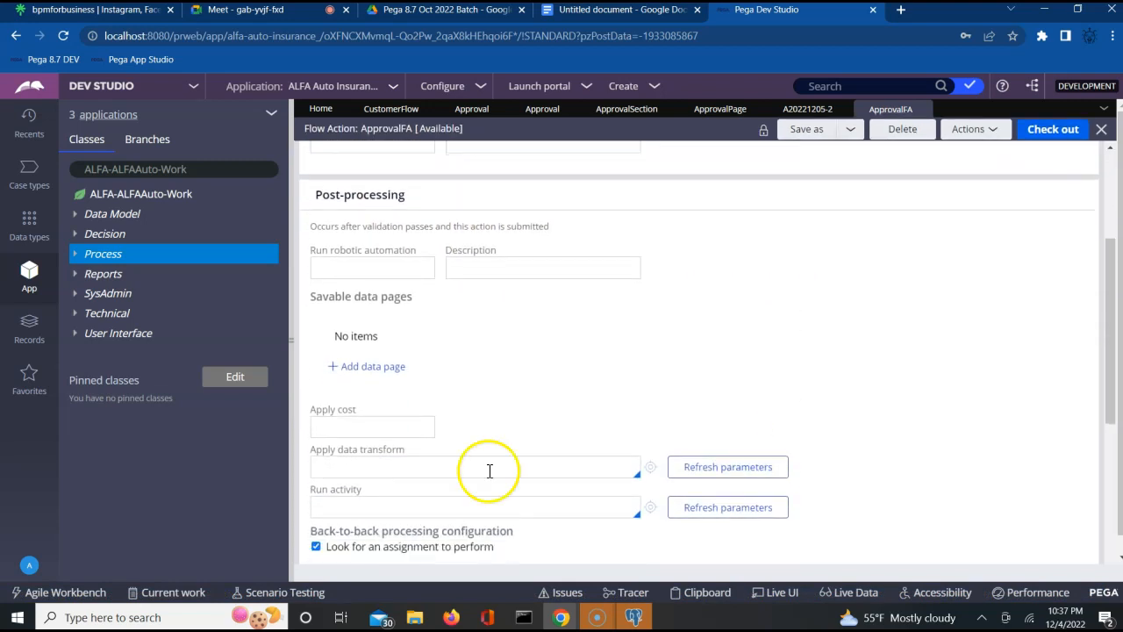
pyautogui.click(439, 493)
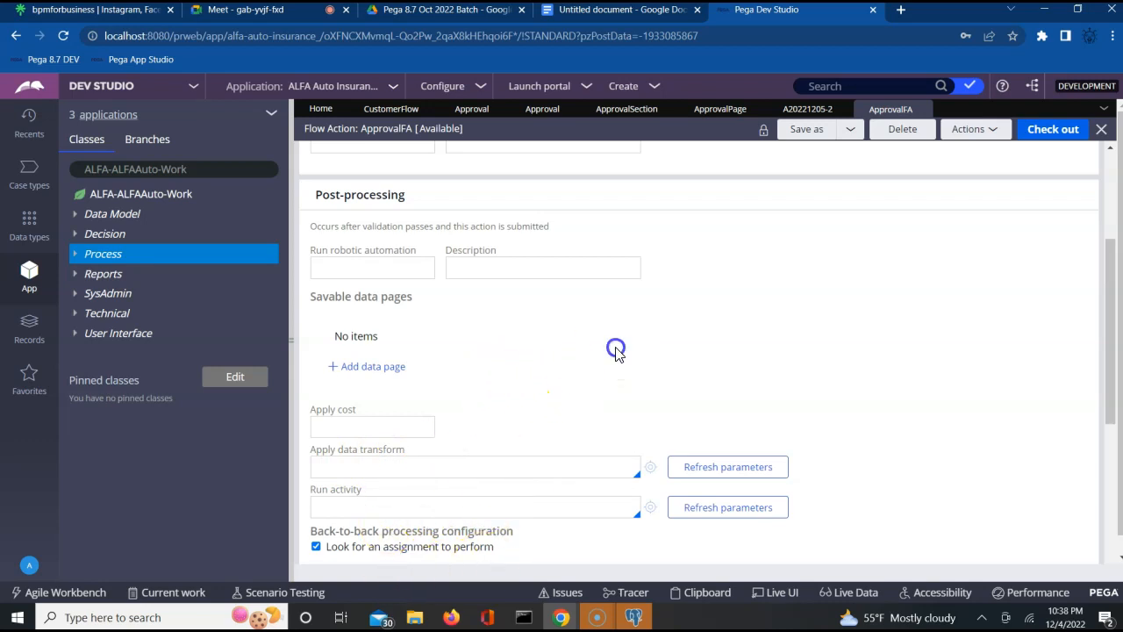
pyautogui.scroll(1, 616, 346)
pyautogui.scroll(2, 617, 346)
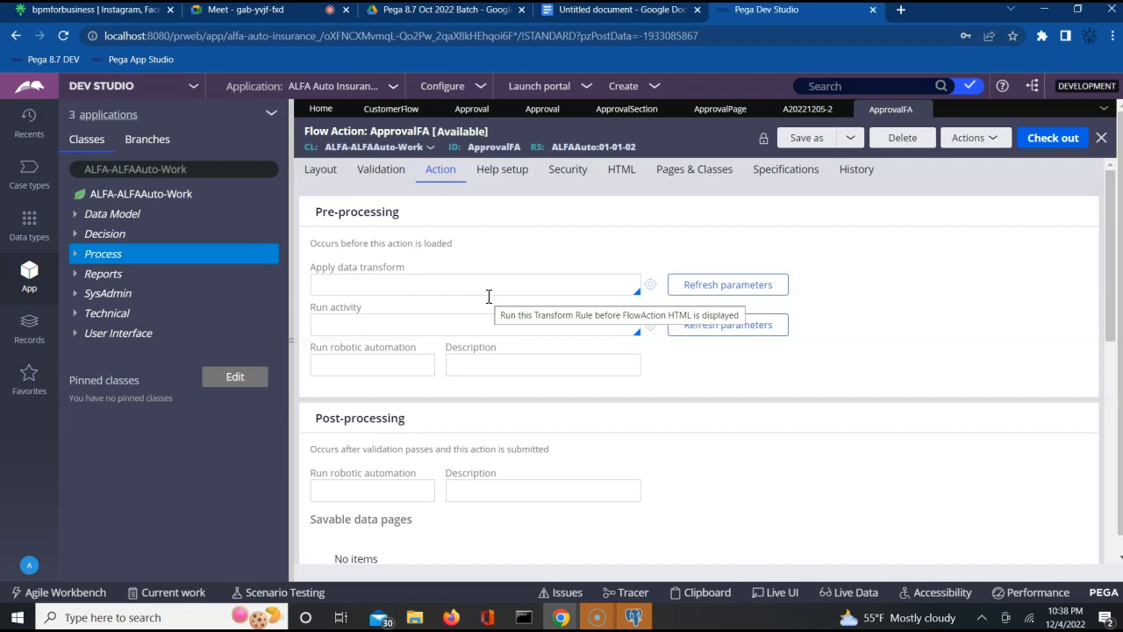
# - Check out ApprovalFA and set LoadApprovalPageDT as its pre-processing data transform
pyautogui.click(1045, 144)
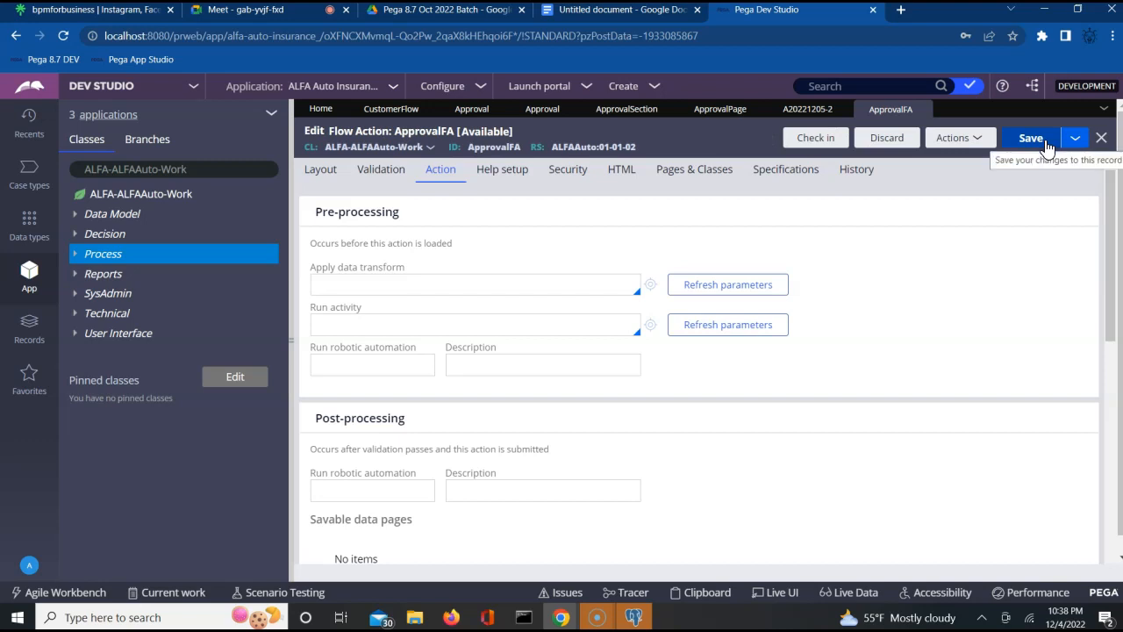
pyautogui.click(483, 289)
pyautogui.write('L')
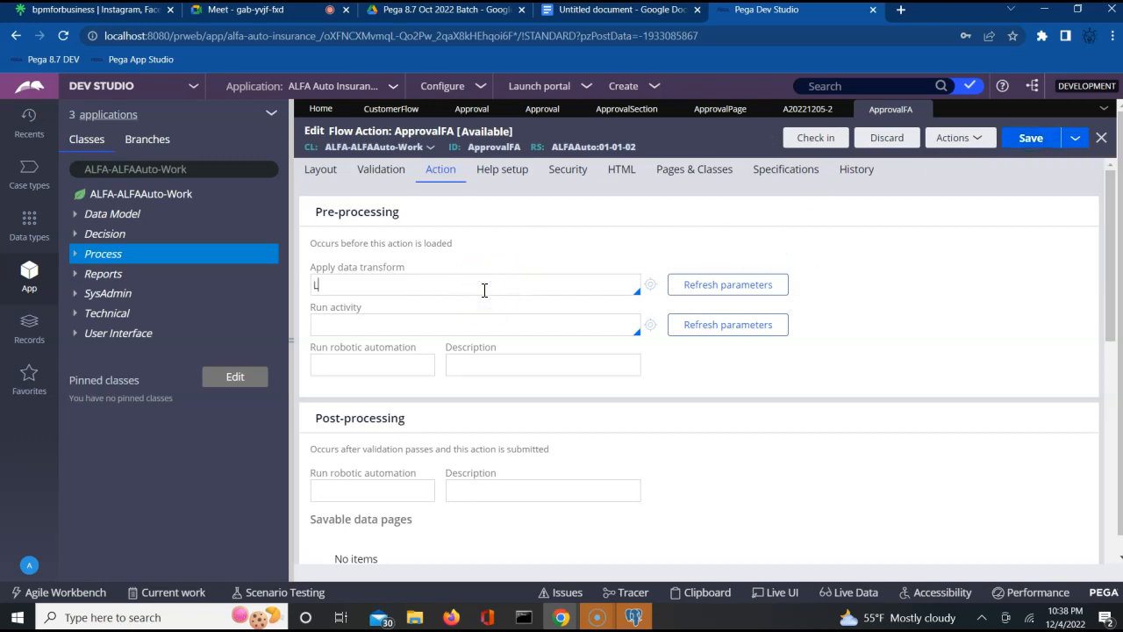
pyautogui.write('oadApprovalPageDT')
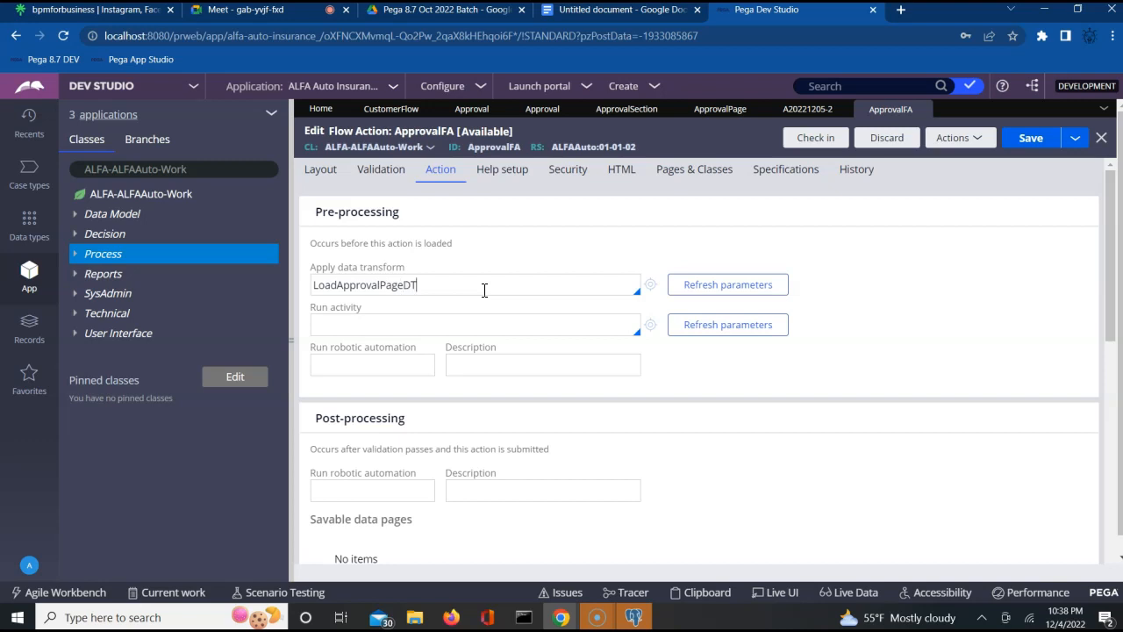
pyautogui.click(845, 334)
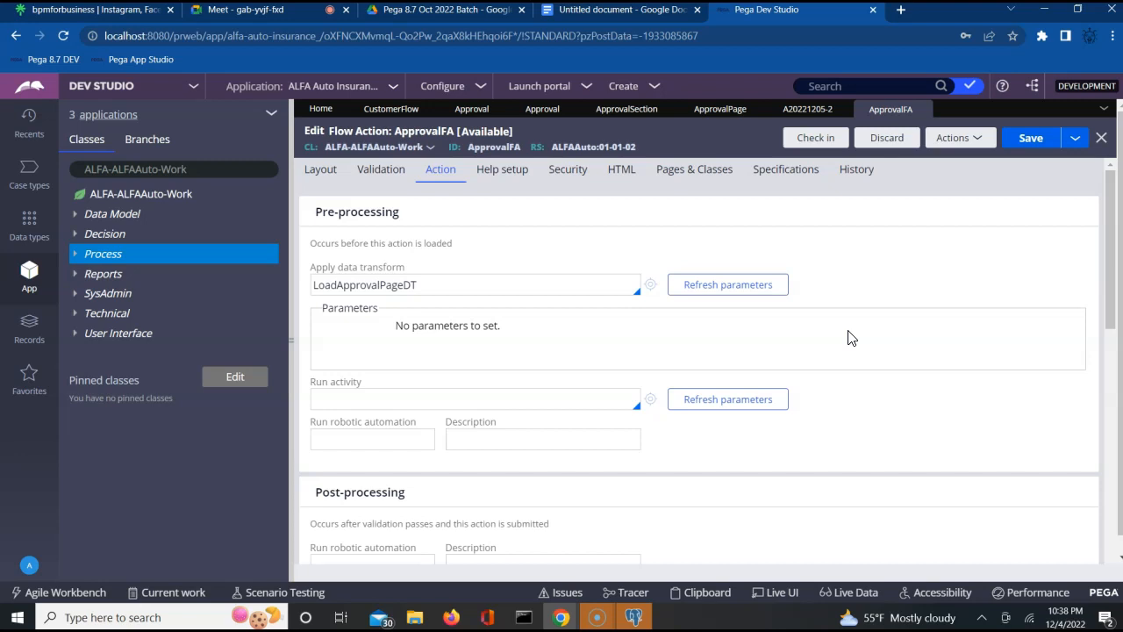
pyautogui.click(463, 287)
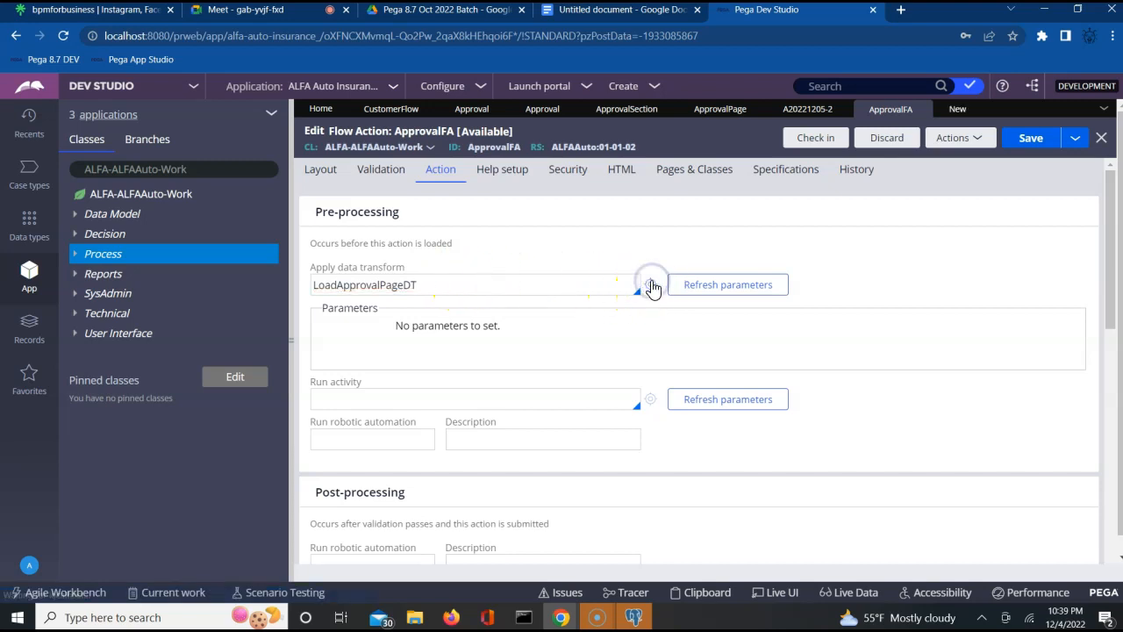
# - Create LoadApprovalPageDT with a corrected label in ruleset ALFAAuto 01-01-02 and open it
pyautogui.click(650, 285)
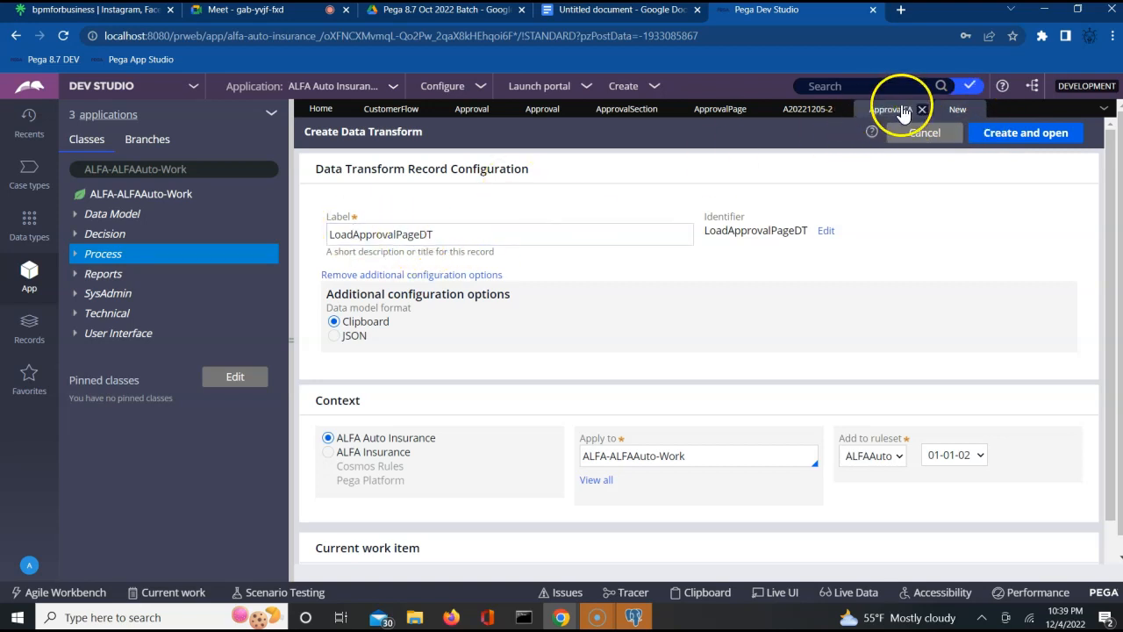
pyautogui.click(353, 235)
pyautogui.press('BackSpace')
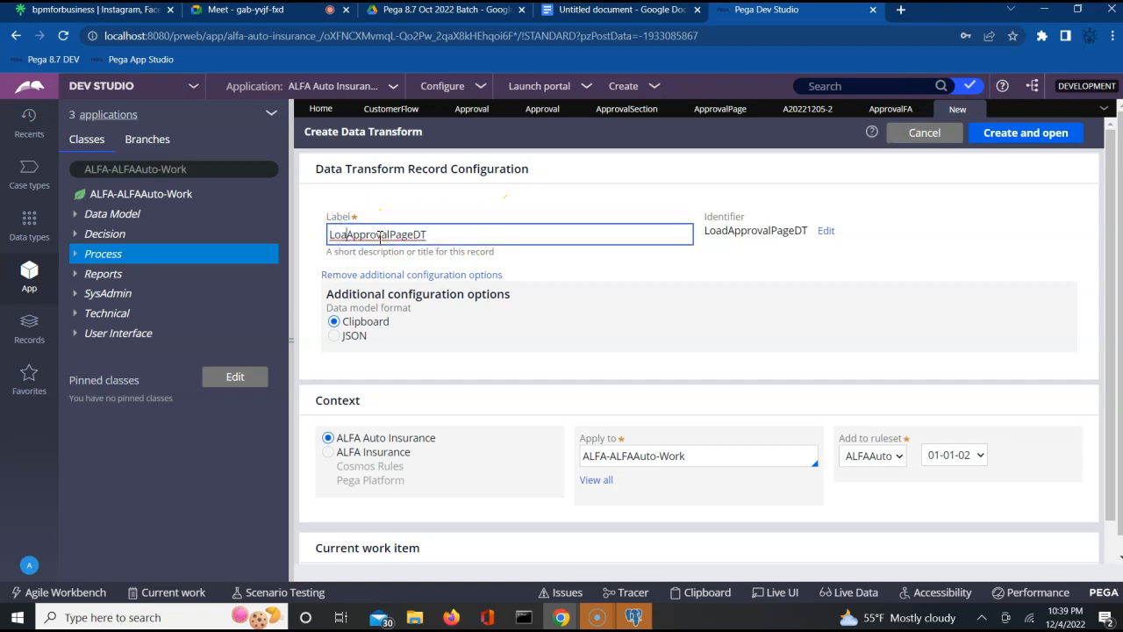
pyautogui.write('d')
pyautogui.click(602, 294)
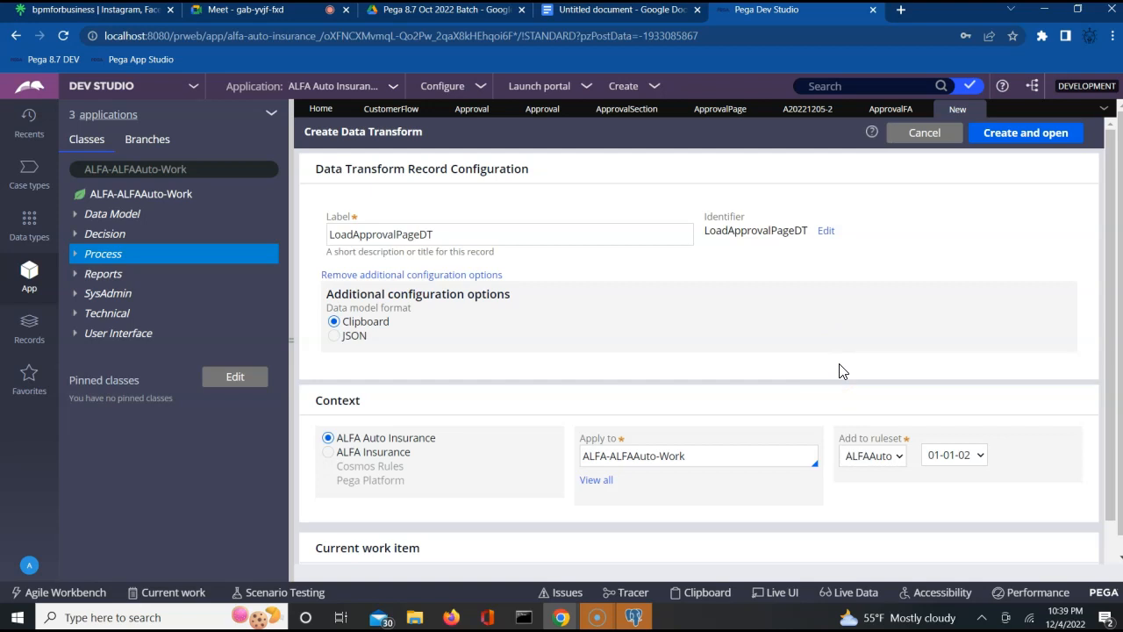
pyautogui.click(1020, 133)
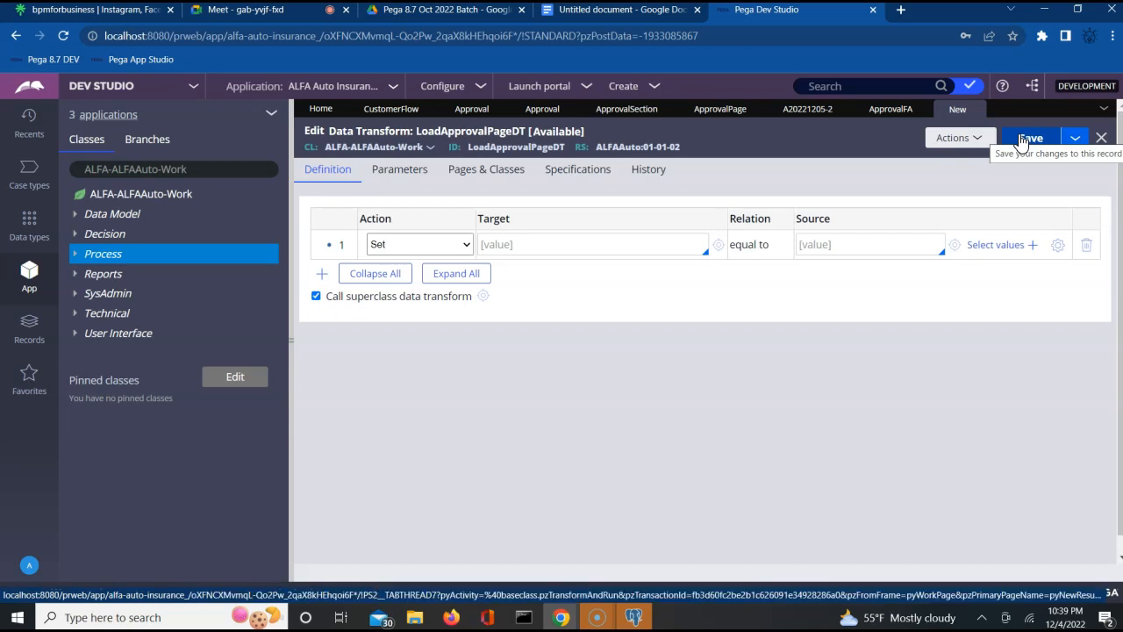
# - Set .ApprovalPage.Approval to "" in LoadApprovalPageDT, save it, and return to ApprovalFA
pyautogui.click(599, 246)
pyautogui.write('.')
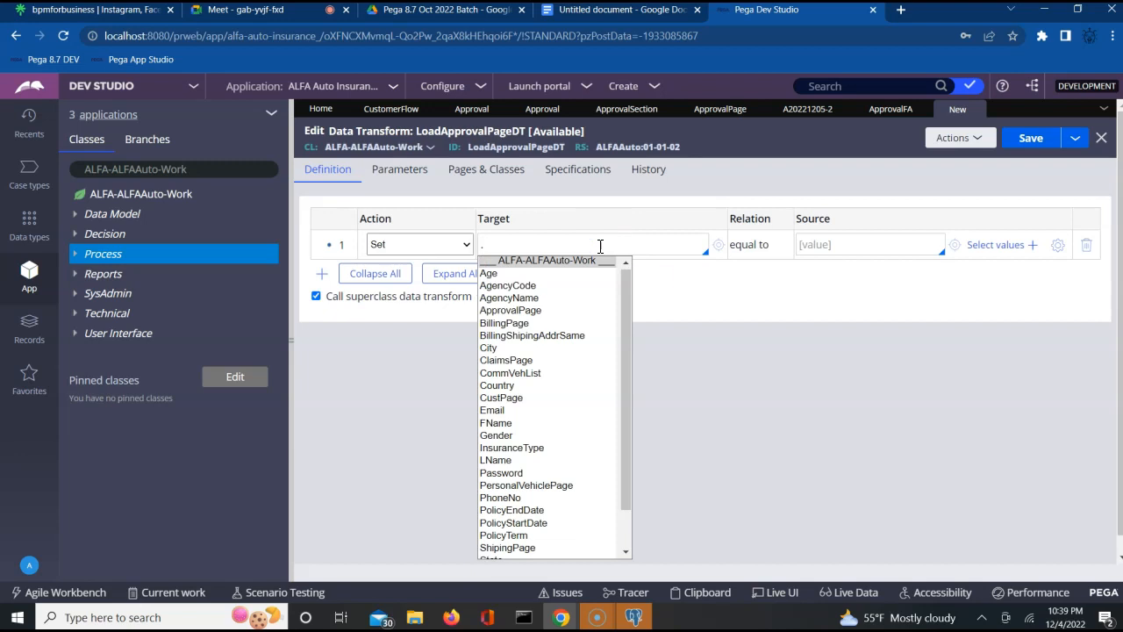
pyautogui.press('Down')
pyautogui.press('Down')
pyautogui.press('Down')
pyautogui.press('Down')
pyautogui.press('Return')
pyautogui.write('.')
pyautogui.press('Down')
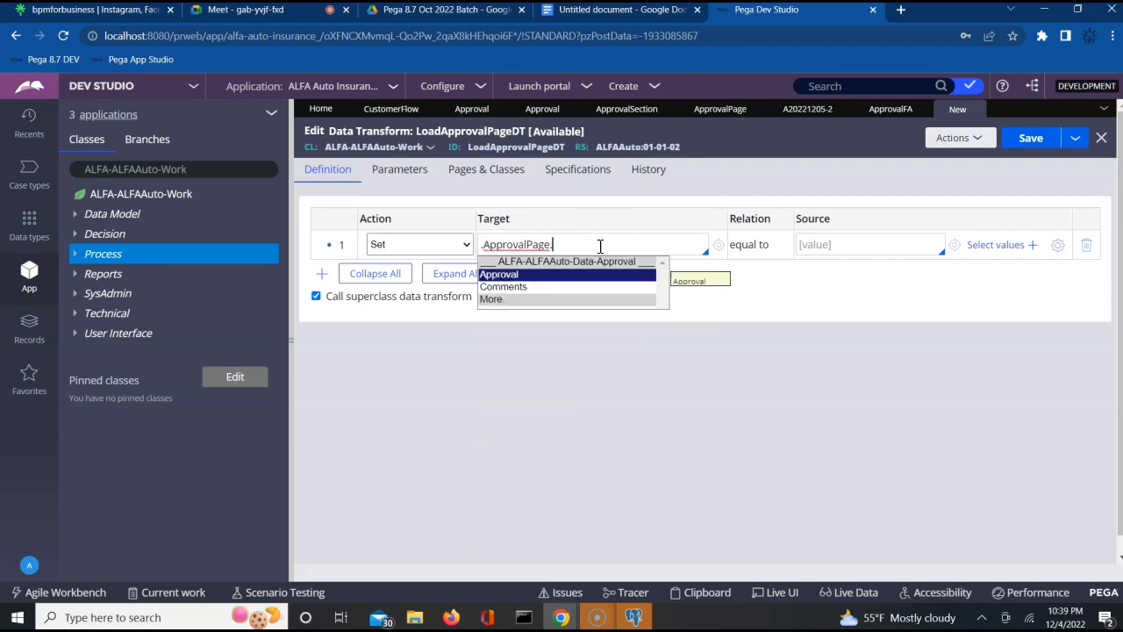
pyautogui.press('Return')
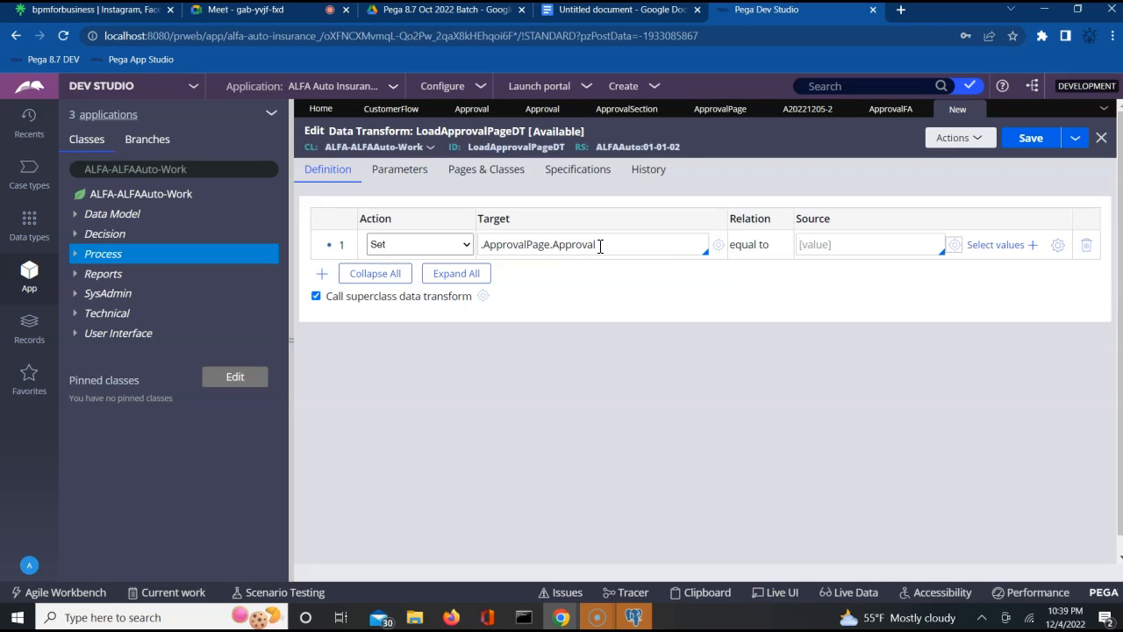
pyautogui.click(815, 244)
pyautogui.doubleClick(586, 244)
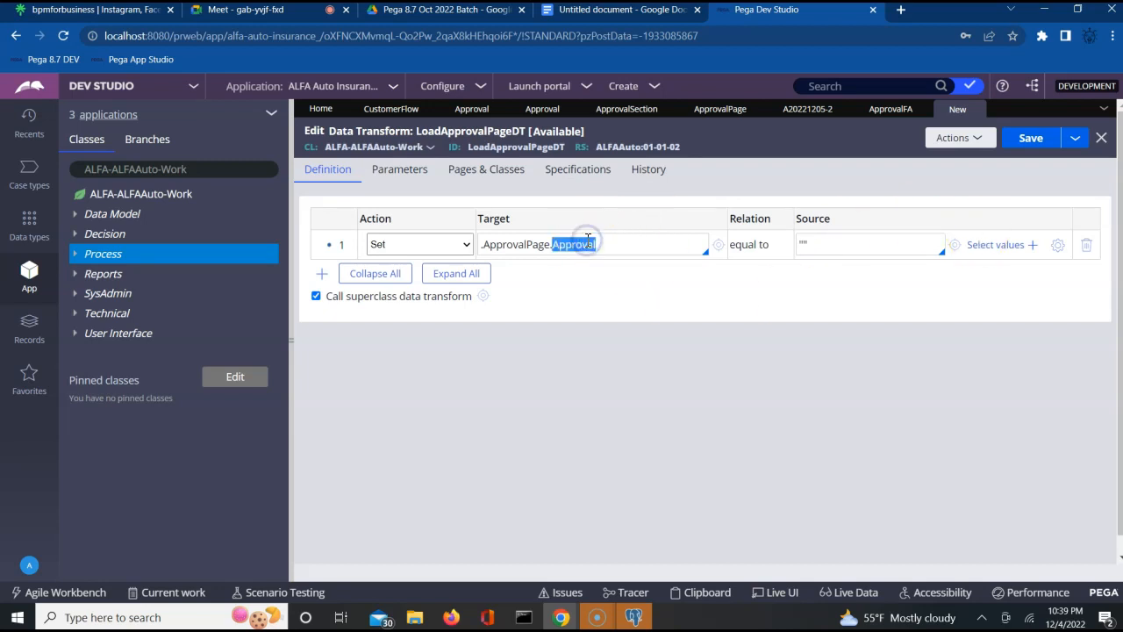
pyautogui.click(1031, 138)
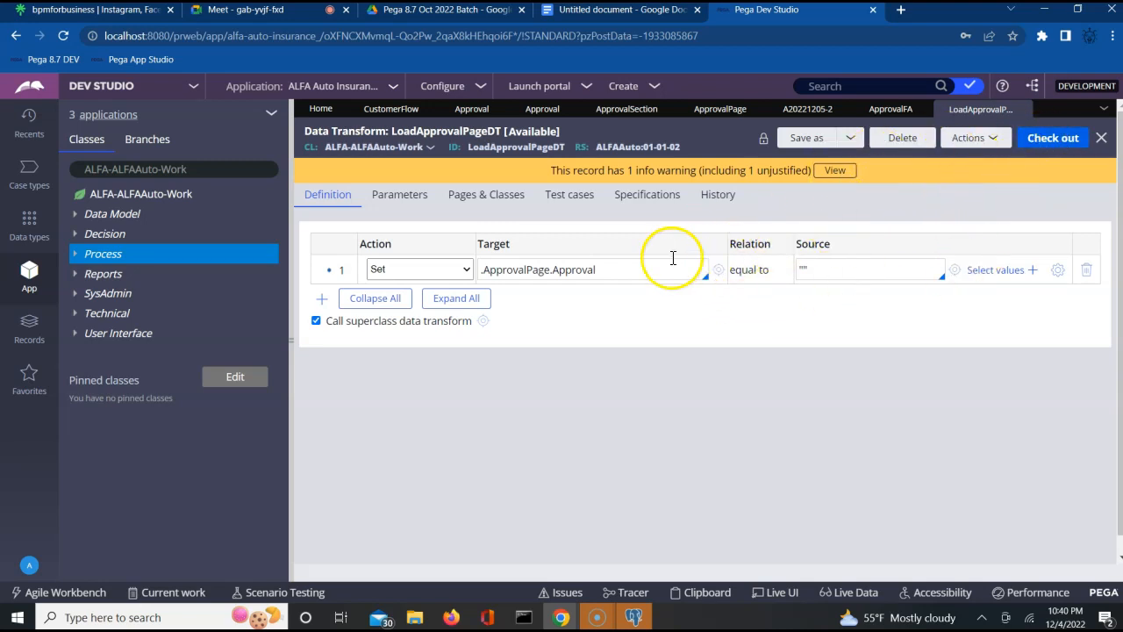
pyautogui.click(884, 116)
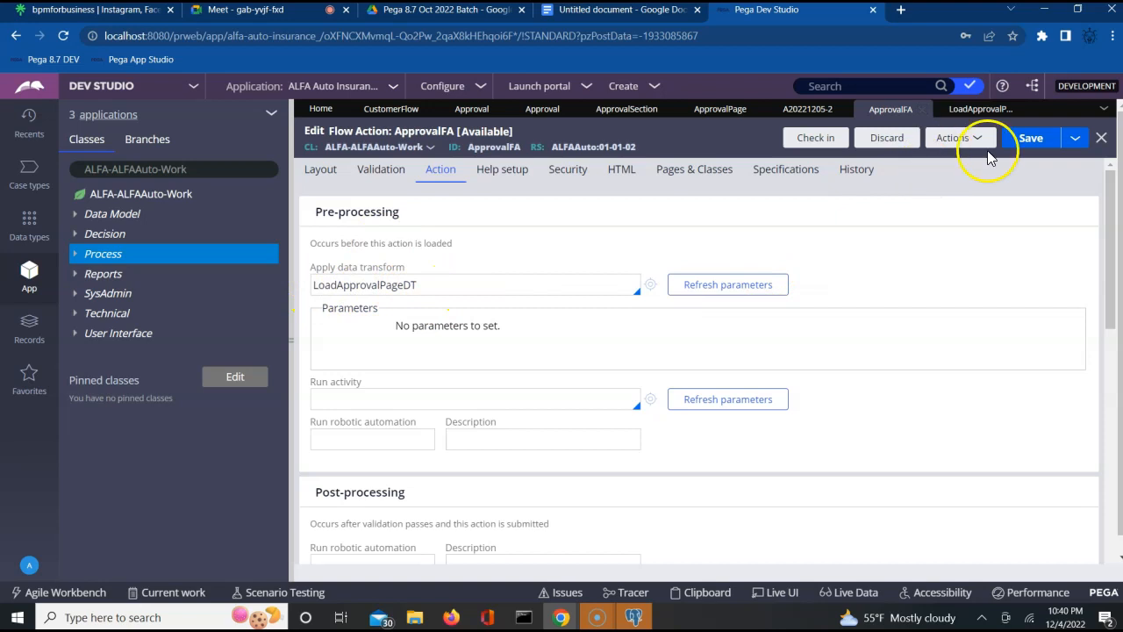
# - Save ApprovalFA and CustomerFlow, then switch to Firefox showing the test case
pyautogui.click(1030, 143)
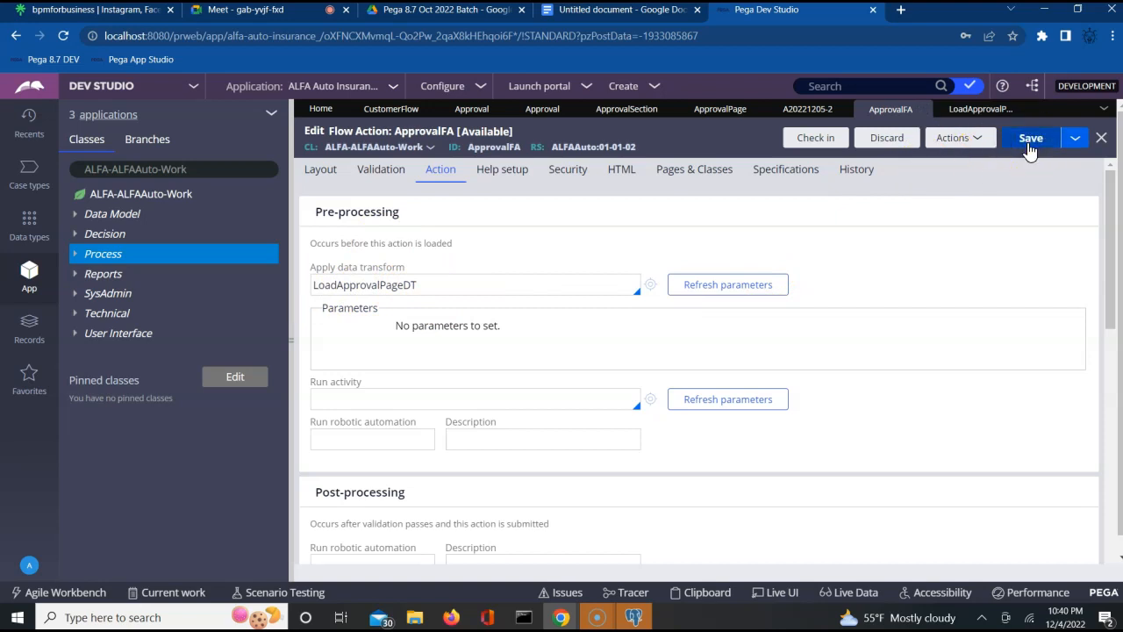
pyautogui.click(395, 110)
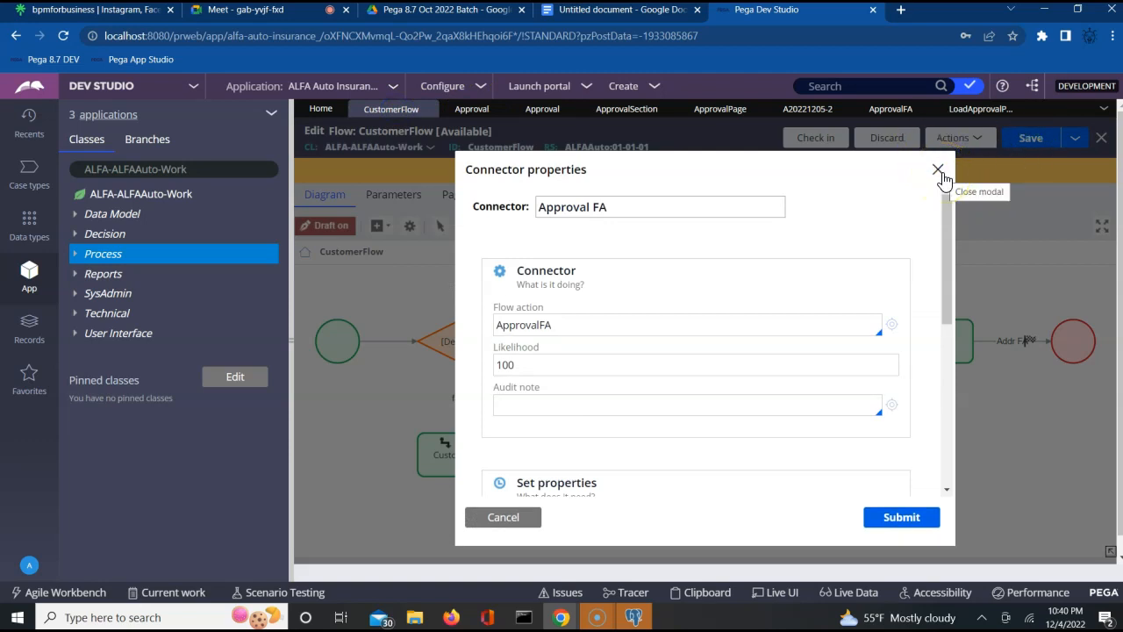
pyautogui.click(941, 174)
pyautogui.click(1033, 138)
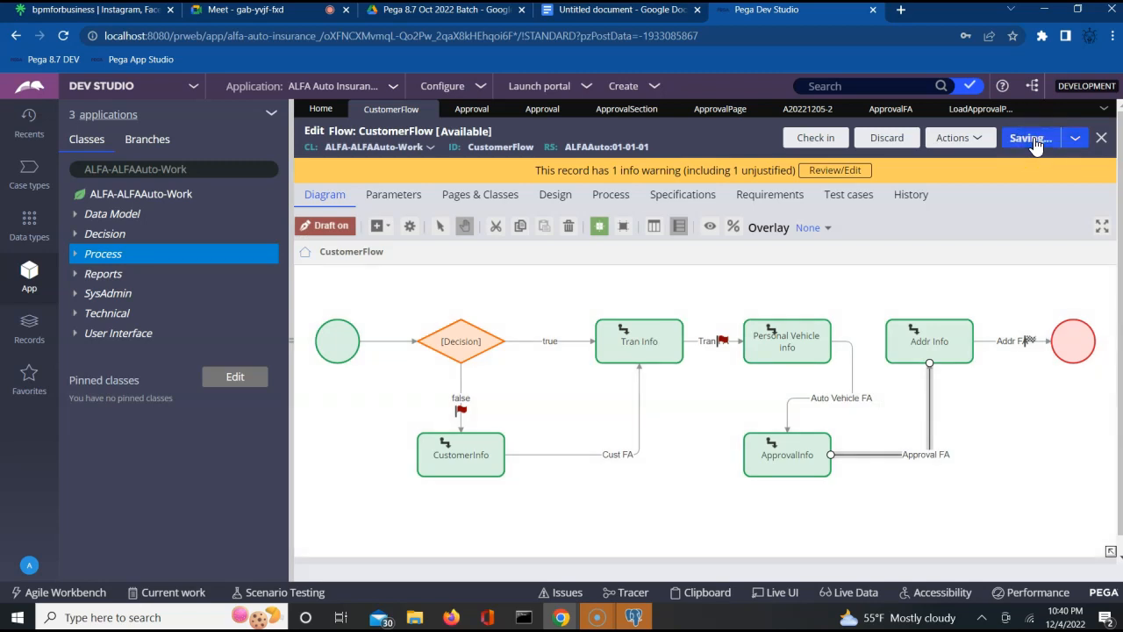
pyautogui.hotkey('alt', 'Tab')
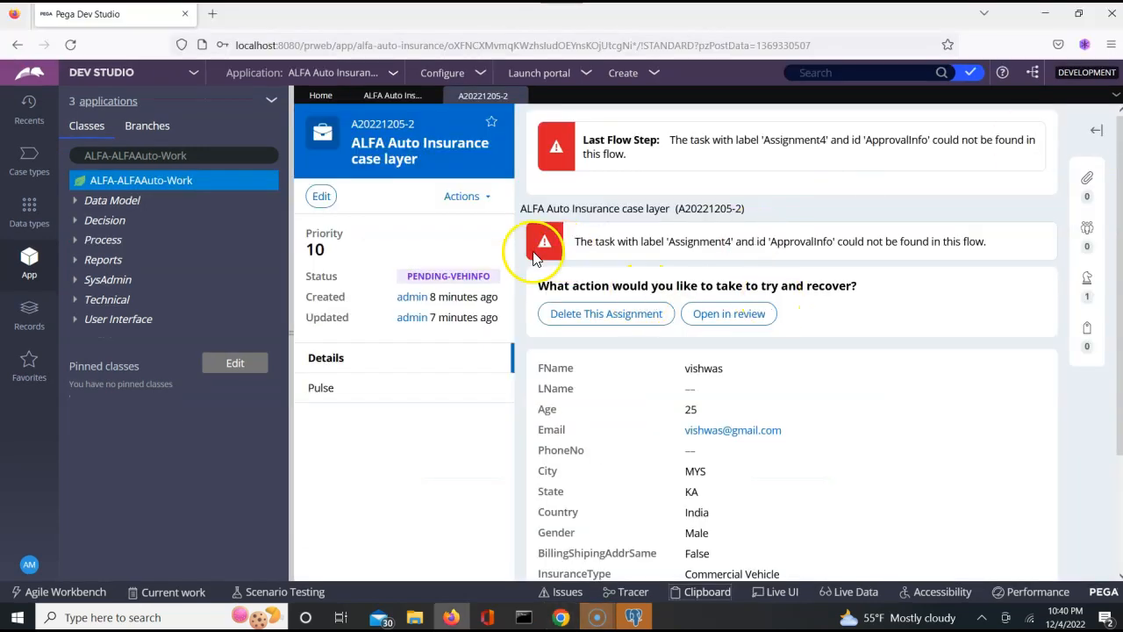
# - Refresh case A20221205-2, delete its broken ApprovalInfo assignment, and return to CustomerFlow in Chrome
pyautogui.click(465, 196)
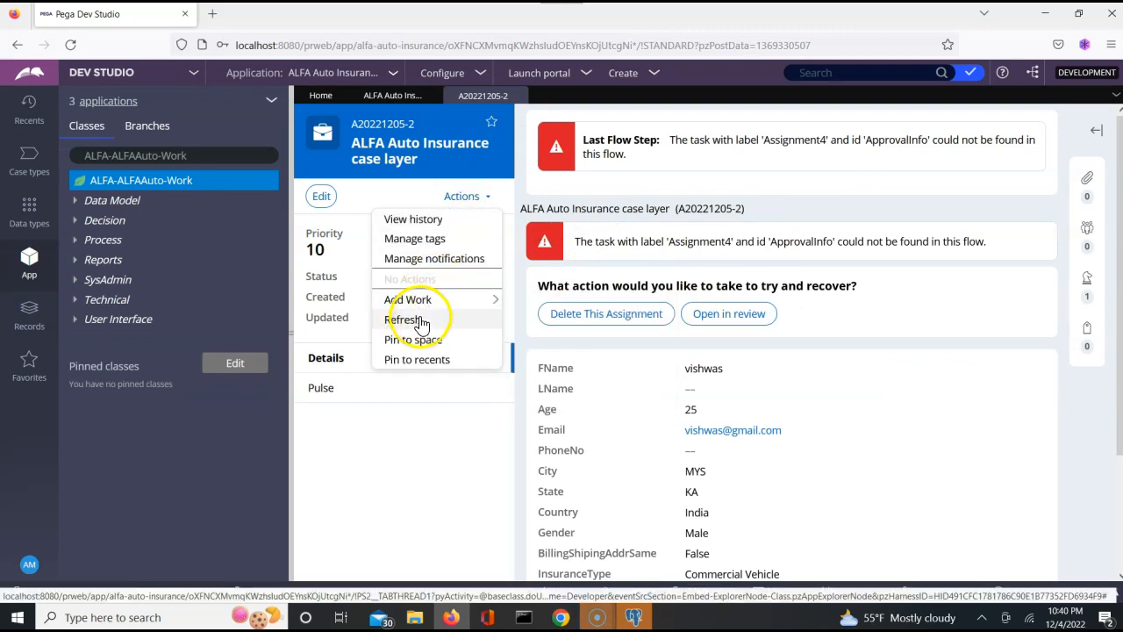
pyautogui.click(420, 318)
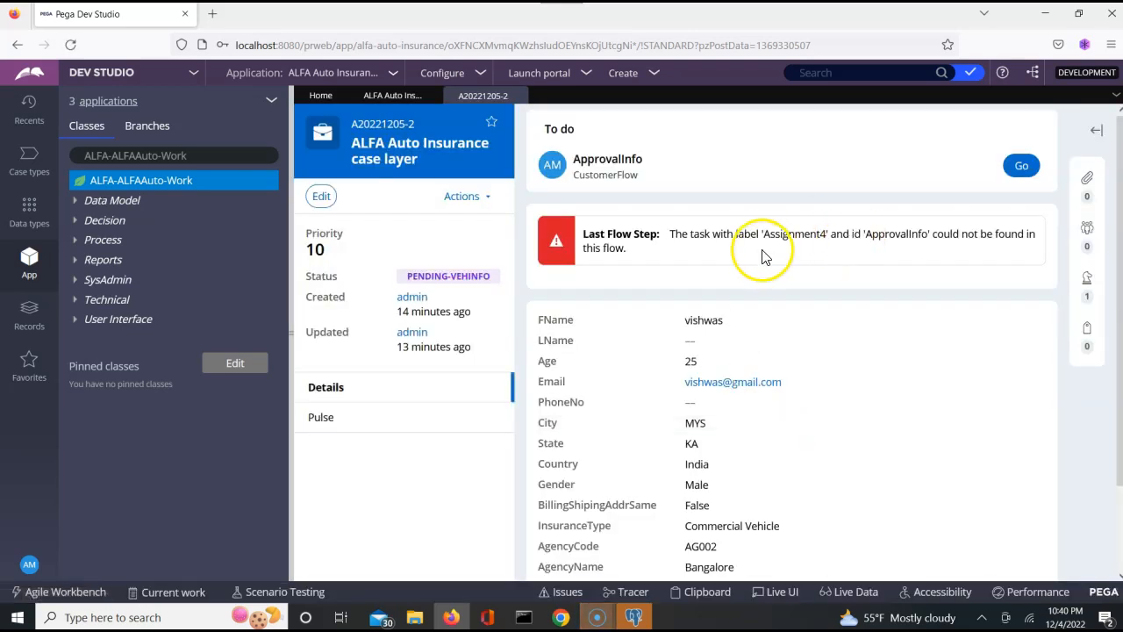
pyautogui.click(1031, 171)
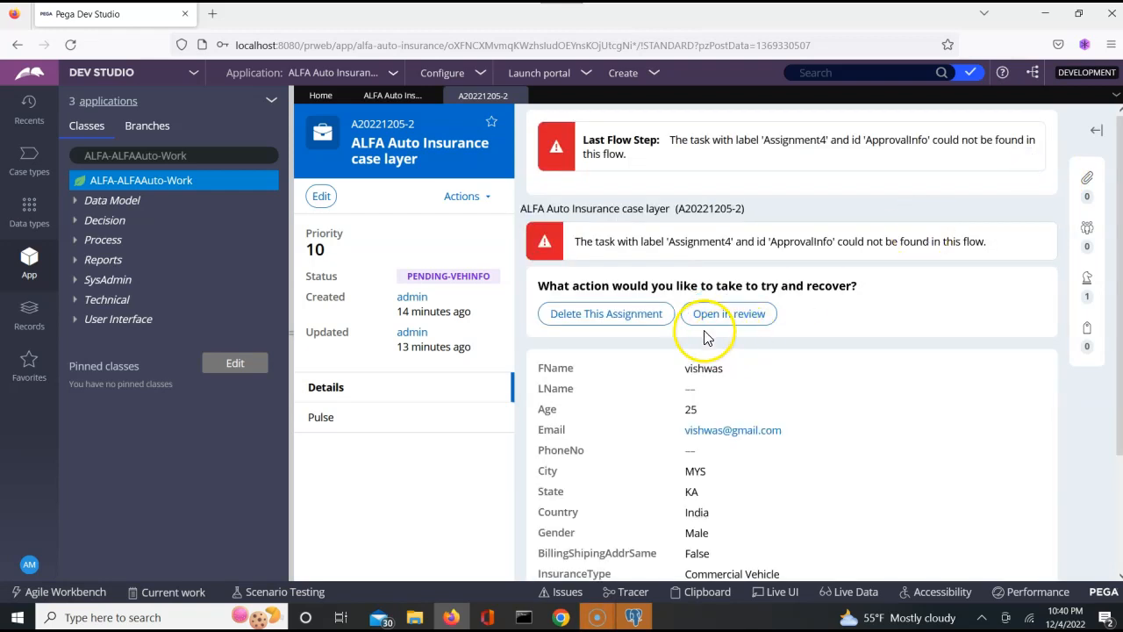
pyautogui.click(625, 318)
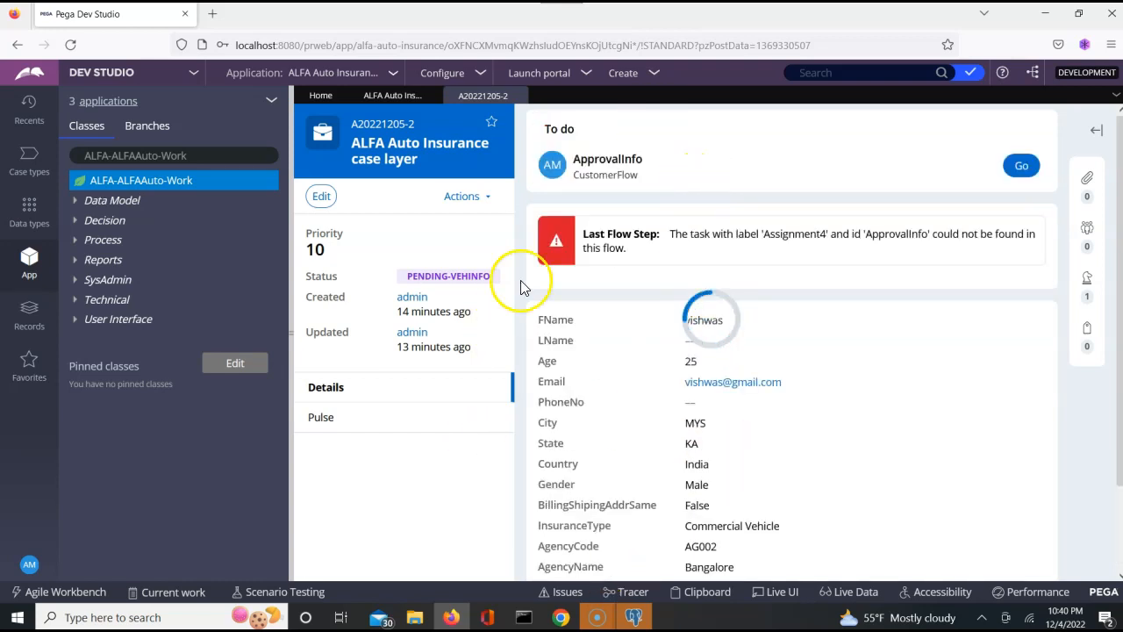
pyautogui.hotkey('alt', 'Tab')
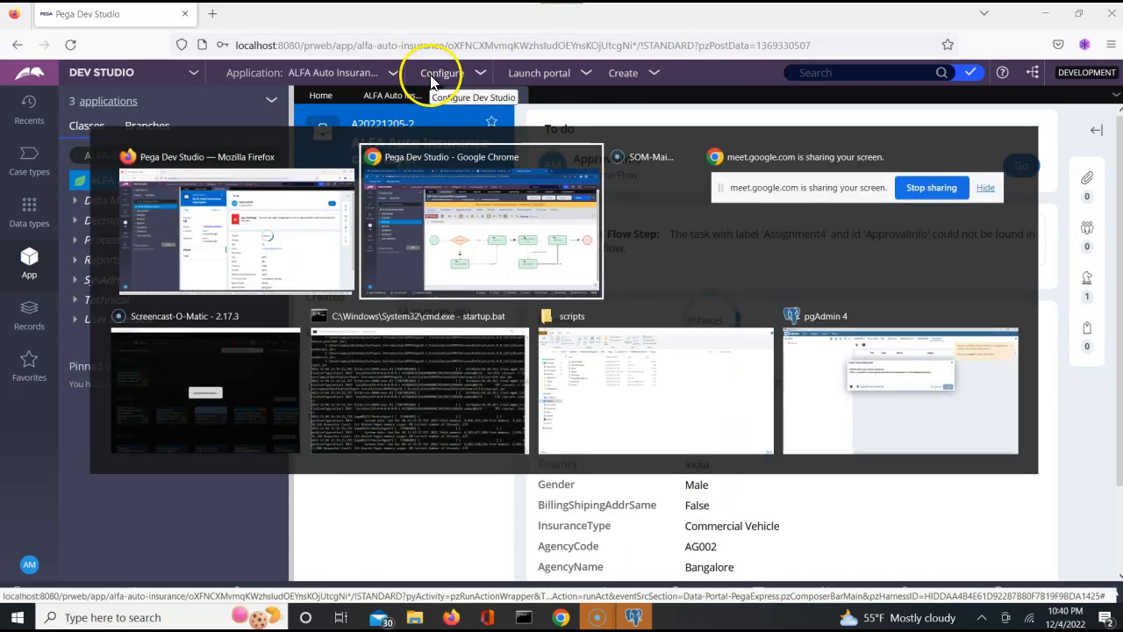
pyautogui.click(787, 342)
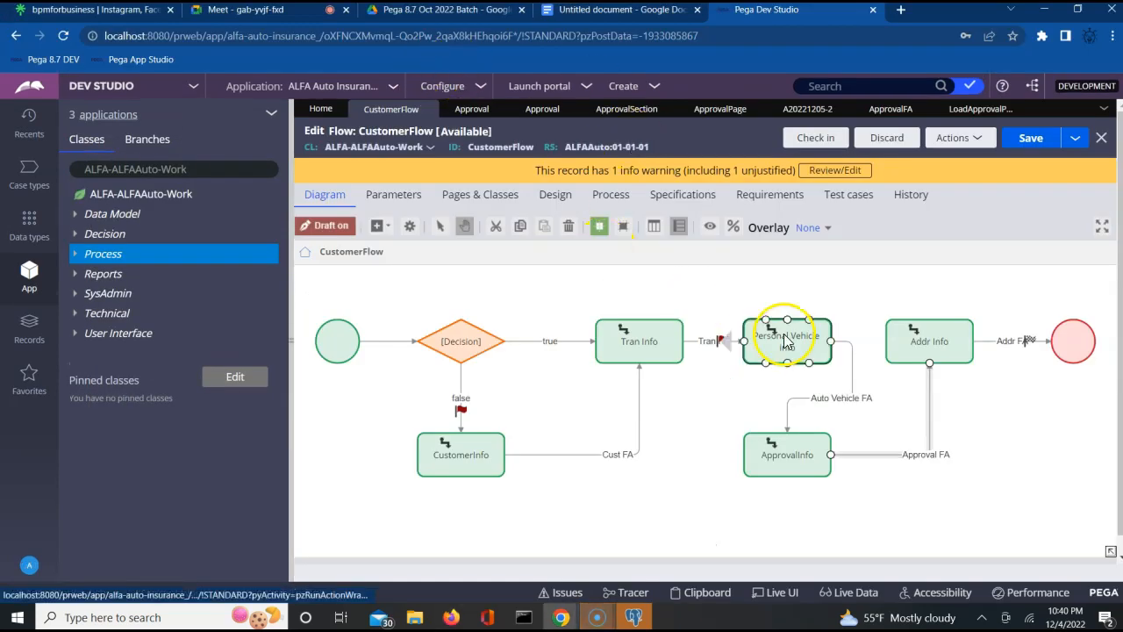
# - Route the ApprovalInfo assignment by user name to the first ALFA manager operator
pyautogui.click(787, 454)
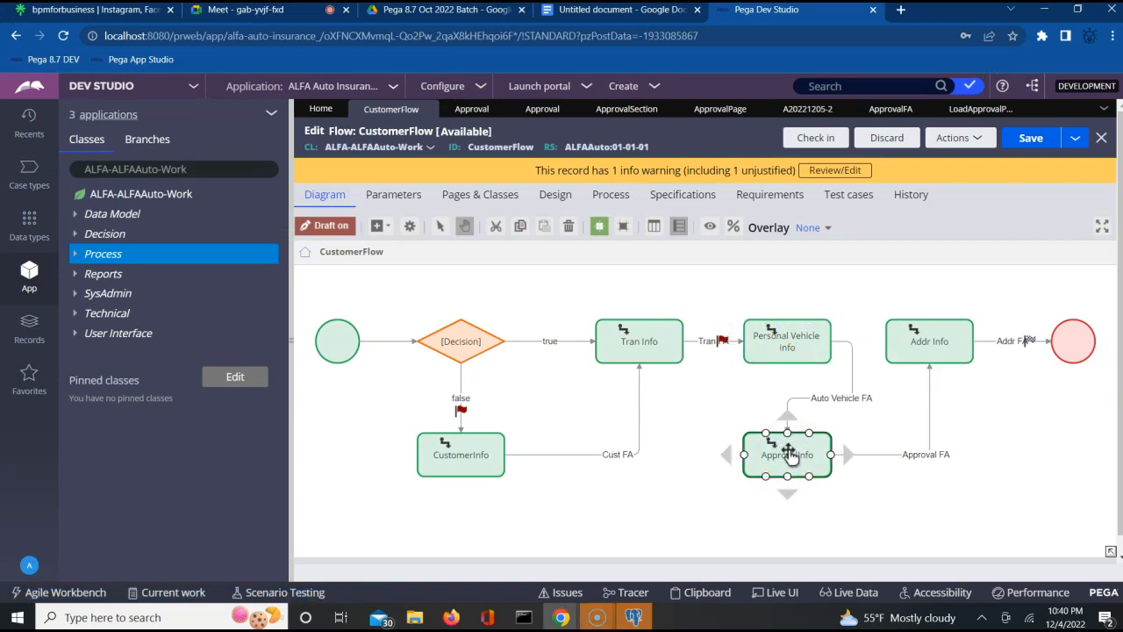
pyautogui.doubleClick(787, 455)
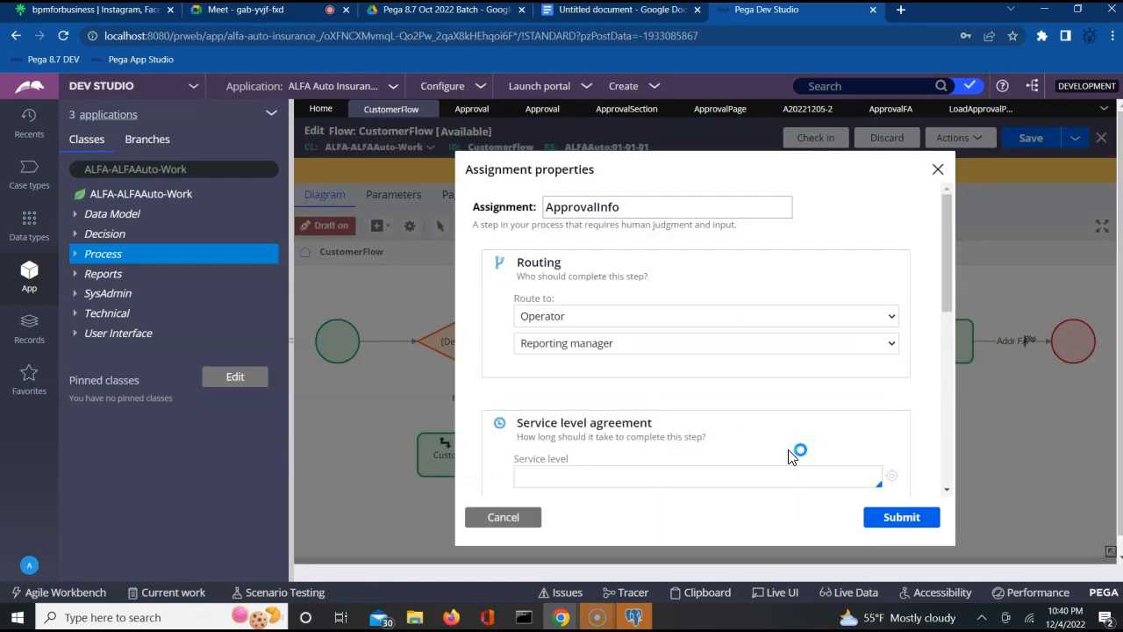
pyautogui.click(699, 349)
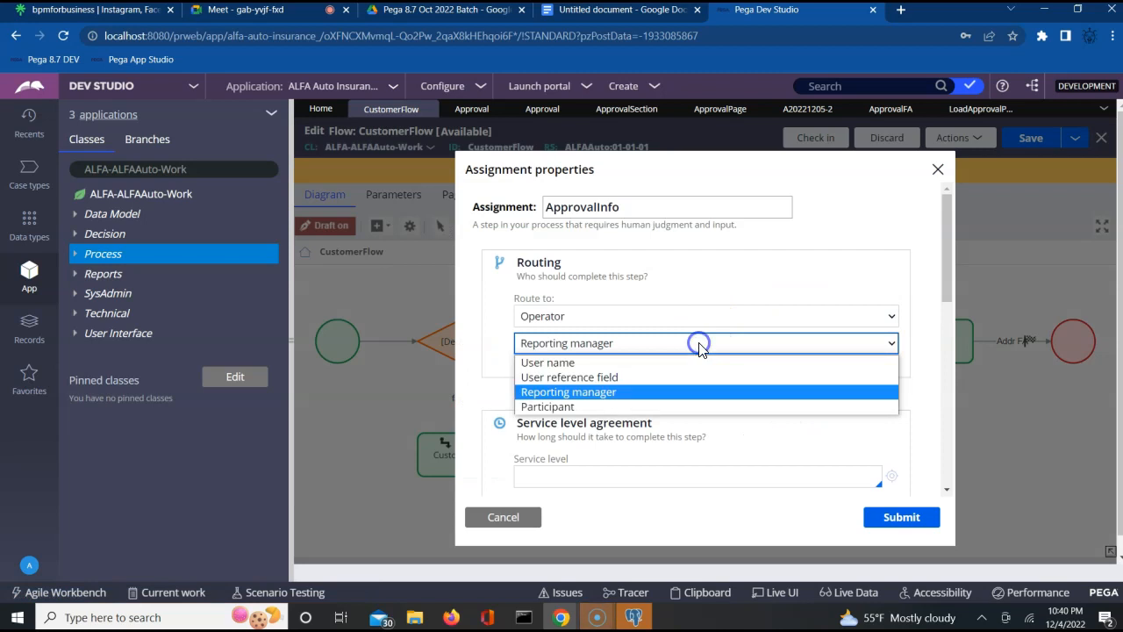
pyautogui.click(594, 362)
pyautogui.click(613, 374)
pyautogui.press('BackSpace')
pyautogui.press('BackSpace')
pyautogui.press('BackSpace')
pyautogui.press('BackSpace')
pyautogui.press('BackSpace')
pyautogui.press('BackSpace')
pyautogui.press('BackSpace')
pyautogui.press('BackSpace')
pyautogui.press('BackSpace')
pyautogui.press('BackSpace')
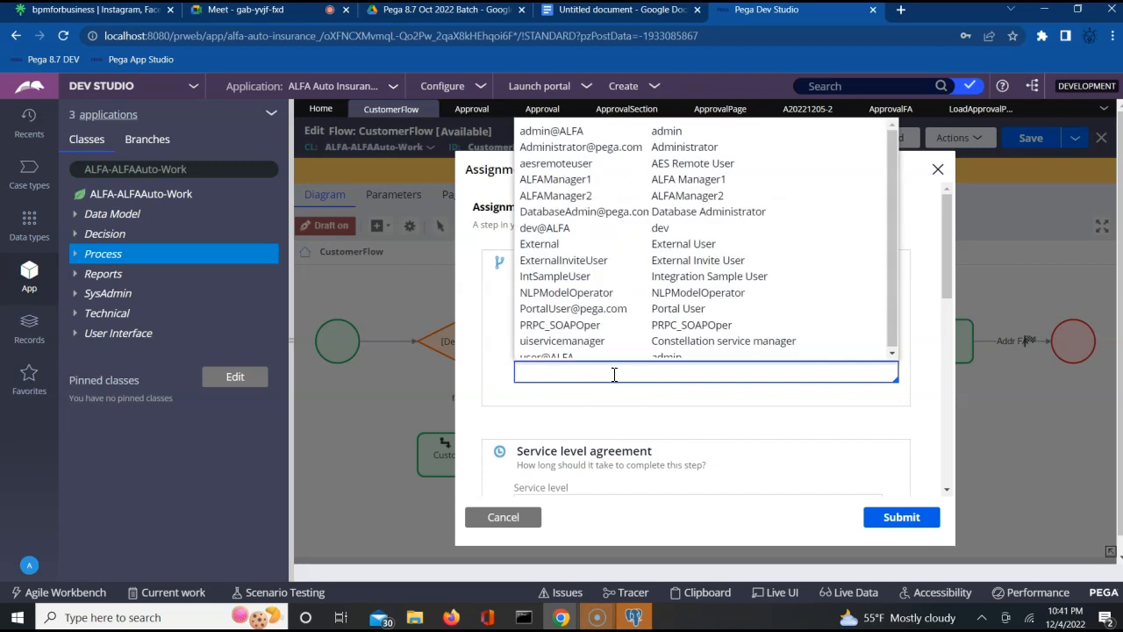
pyautogui.press('Down')
pyautogui.press('Down')
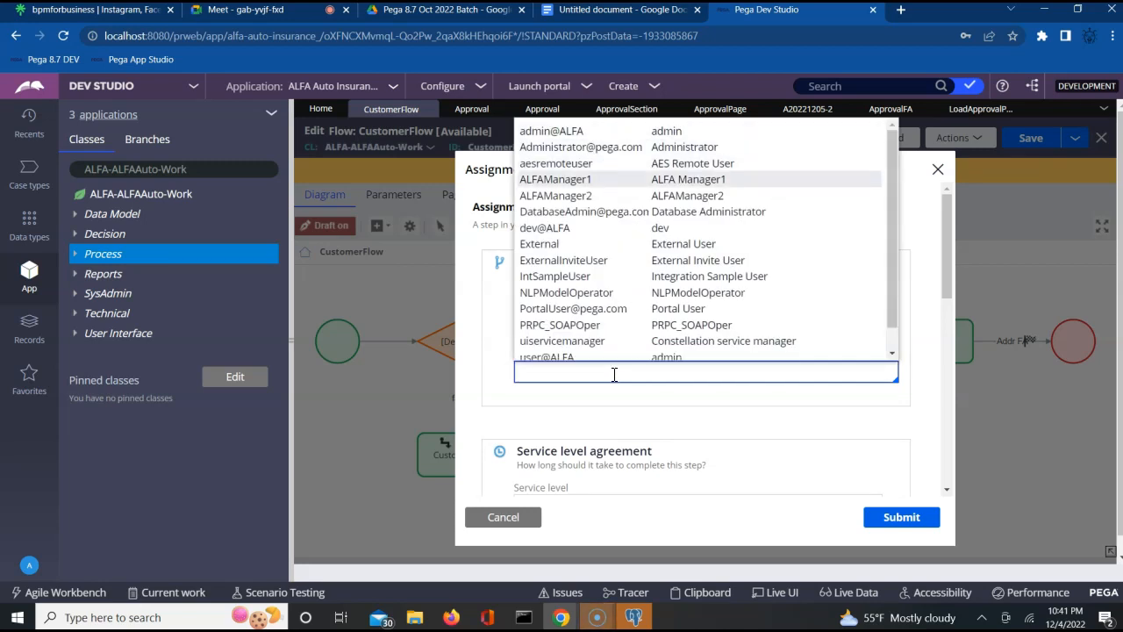
pyautogui.press('Return')
pyautogui.click(889, 519)
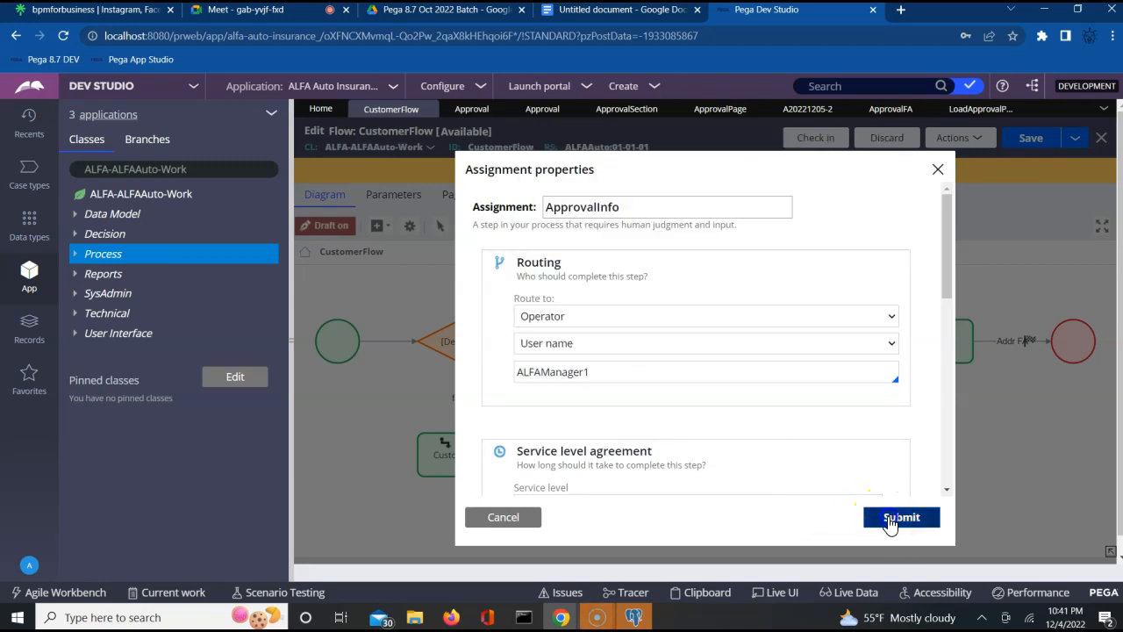
# - Save the updated CustomerFlow flow
pyautogui.click(1034, 147)
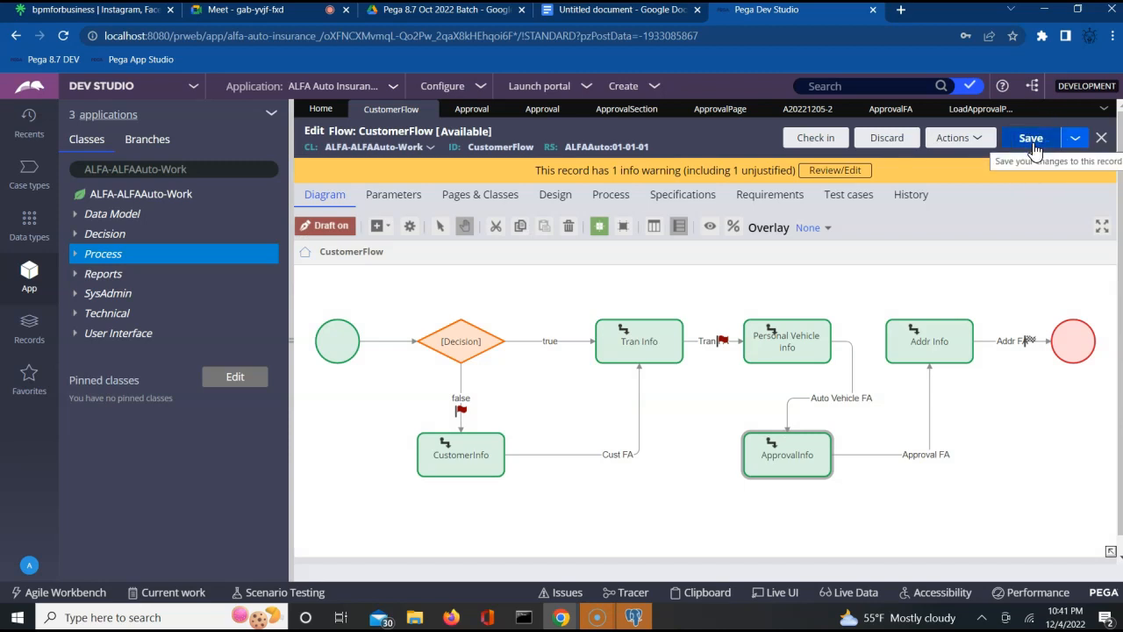
pyautogui.click(1032, 140)
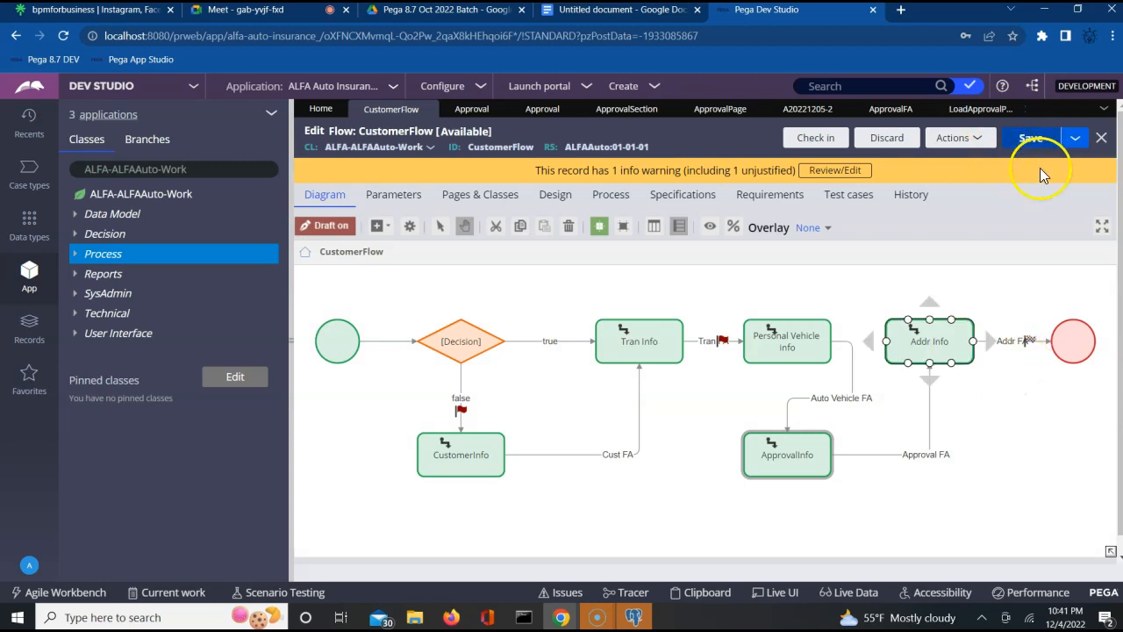
pyautogui.click(953, 140)
# - Run CustomerFlow as a new case and submit customer details: first name, Male, age 24, Tamilnadu, Chennai
pyautogui.click(877, 155)
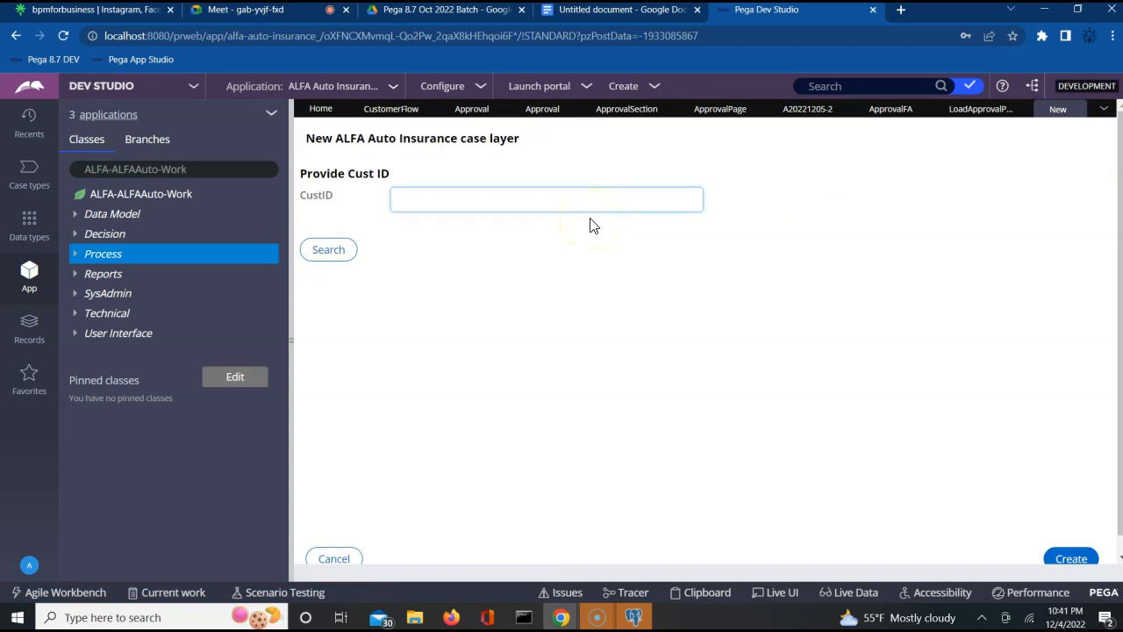
pyautogui.click(1066, 559)
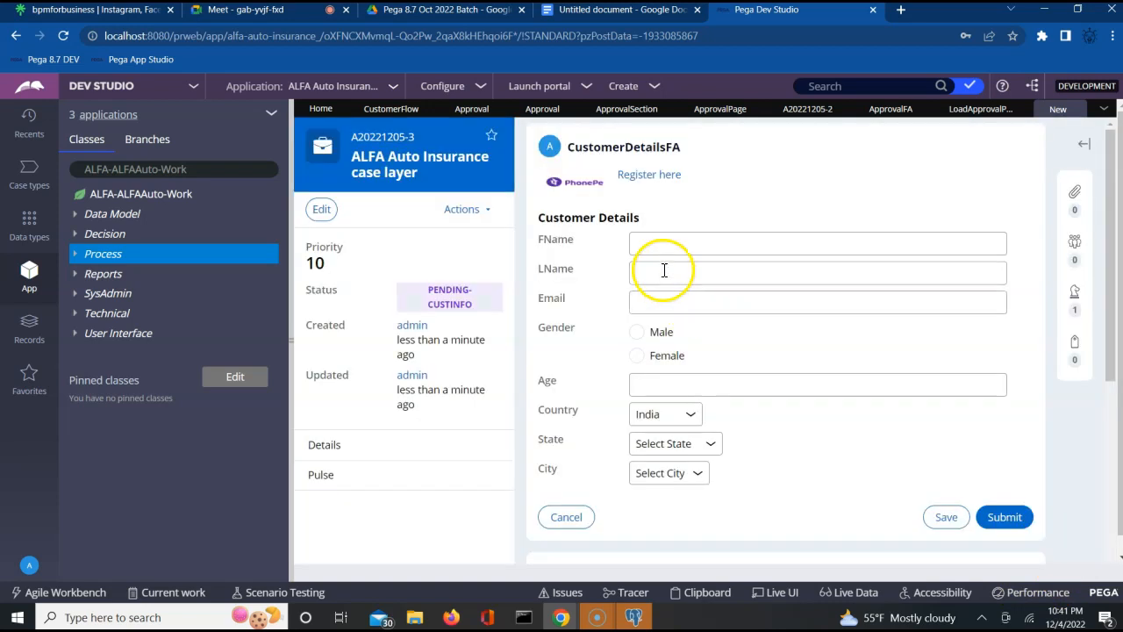
pyautogui.click(662, 244)
pyautogui.write('nik')
pyautogui.press('Tab')
pyautogui.press('Tab')
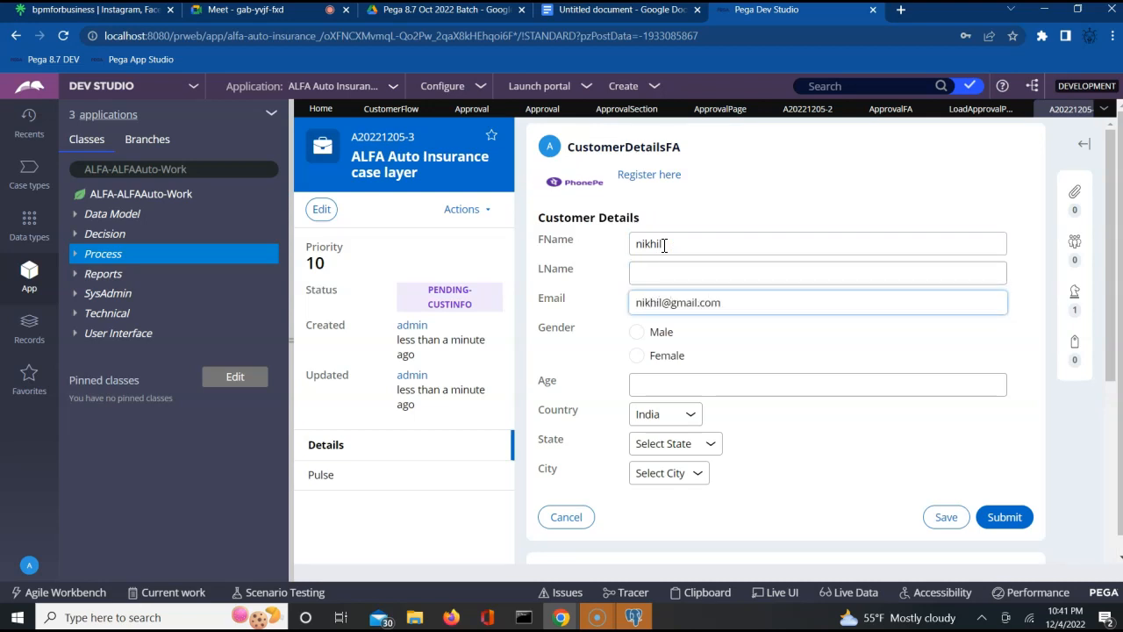
pyautogui.click(637, 332)
pyautogui.click(654, 392)
pyautogui.write('24')
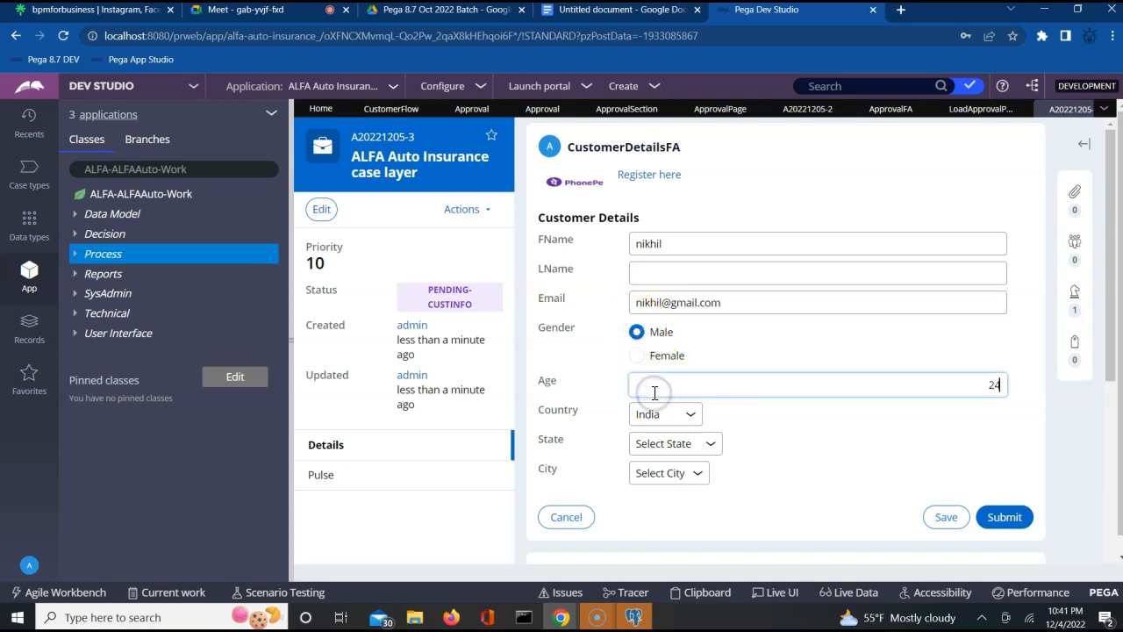
pyautogui.click(685, 441)
pyautogui.click(664, 494)
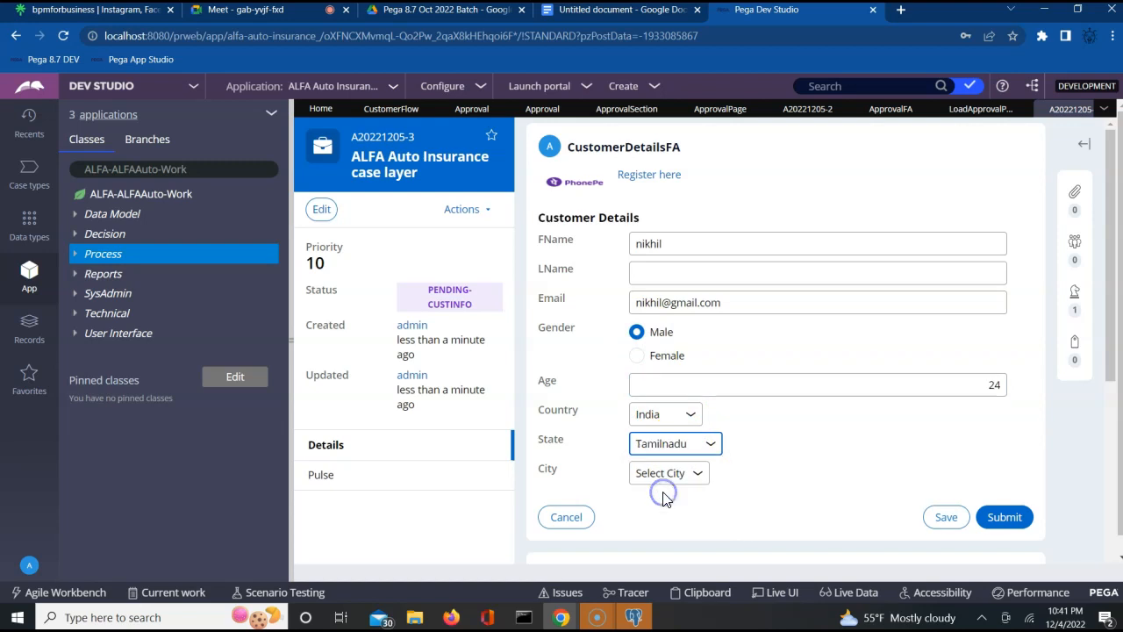
pyautogui.click(668, 474)
pyautogui.click(665, 510)
pyautogui.click(1004, 516)
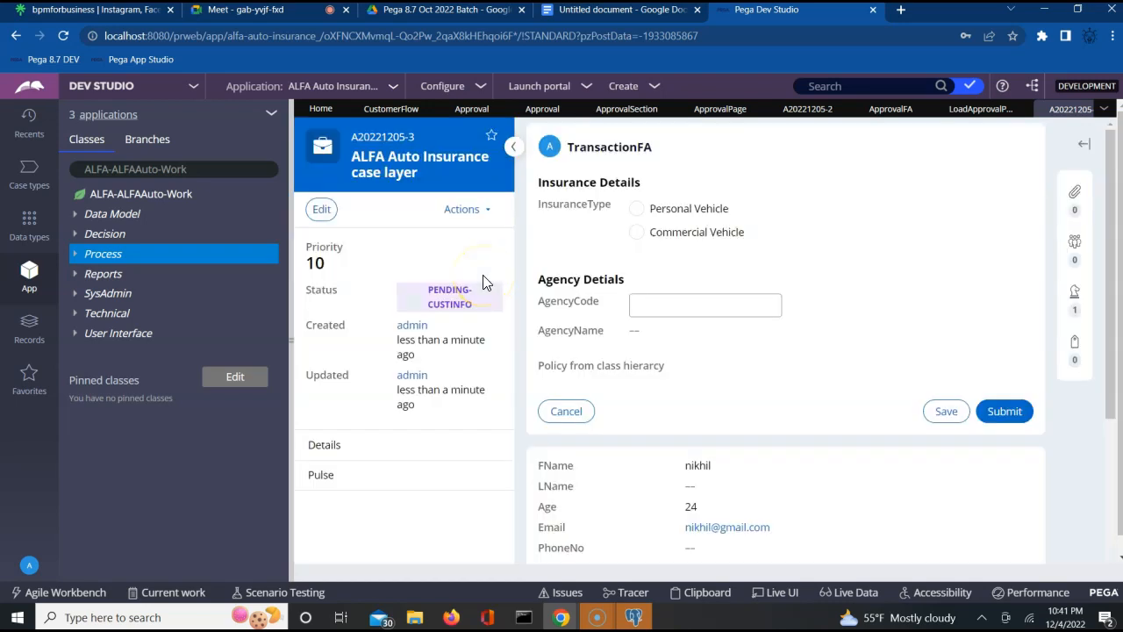
# - Submit Personal Vehicle insurance, then vehicle details (tata nixon, 2022) with no prior insurance
pyautogui.click(635, 209)
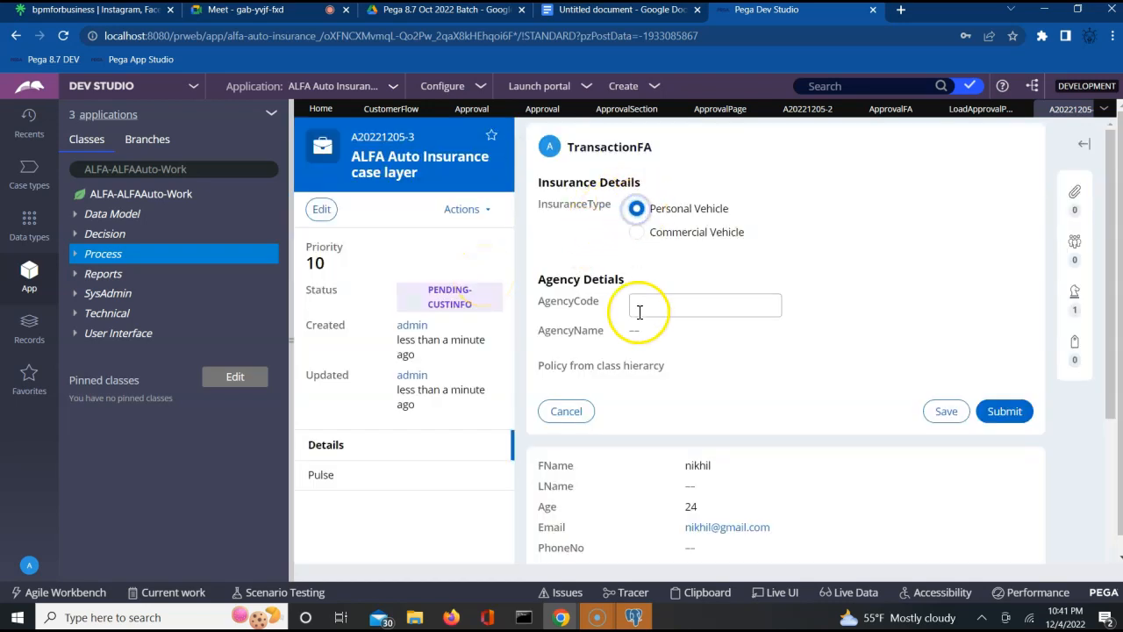
pyautogui.click(1004, 412)
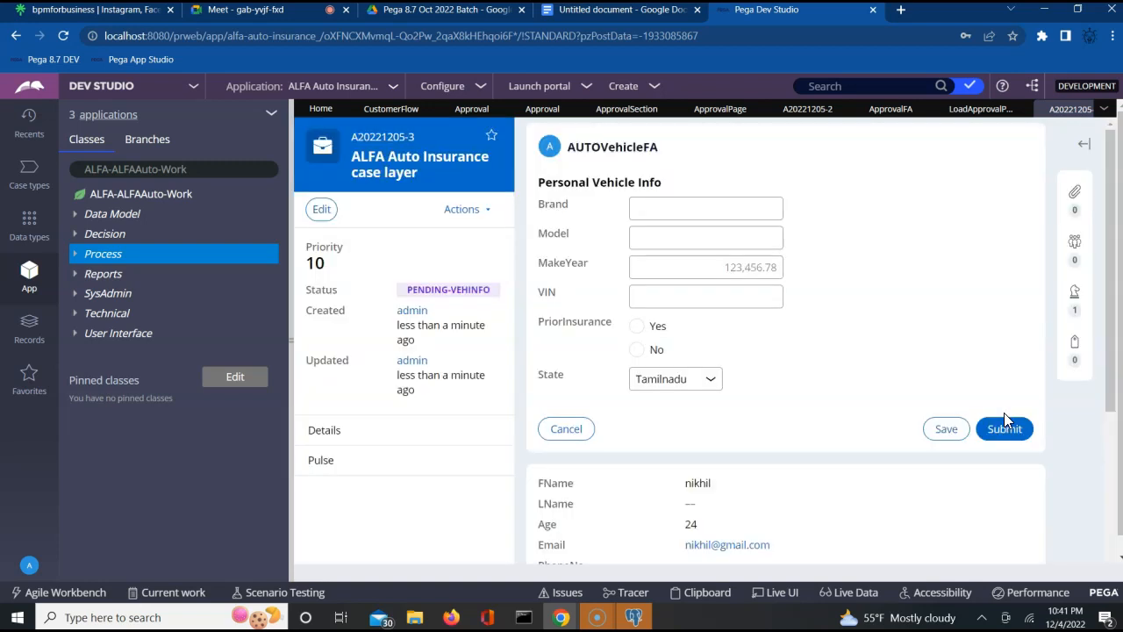
pyautogui.click(735, 218)
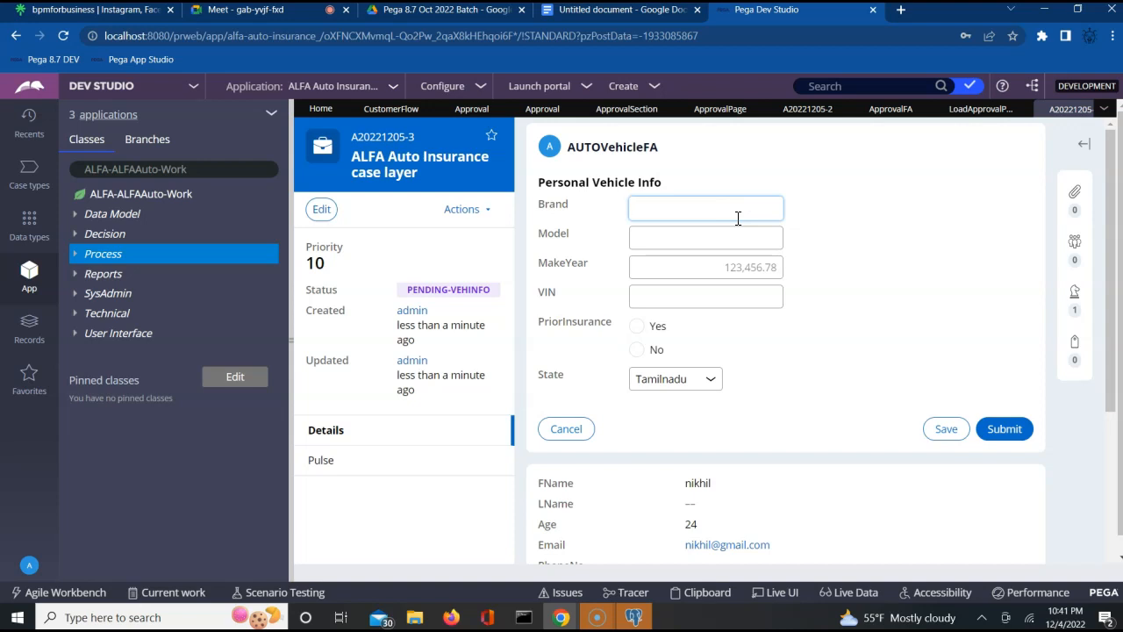
pyautogui.press('Tab')
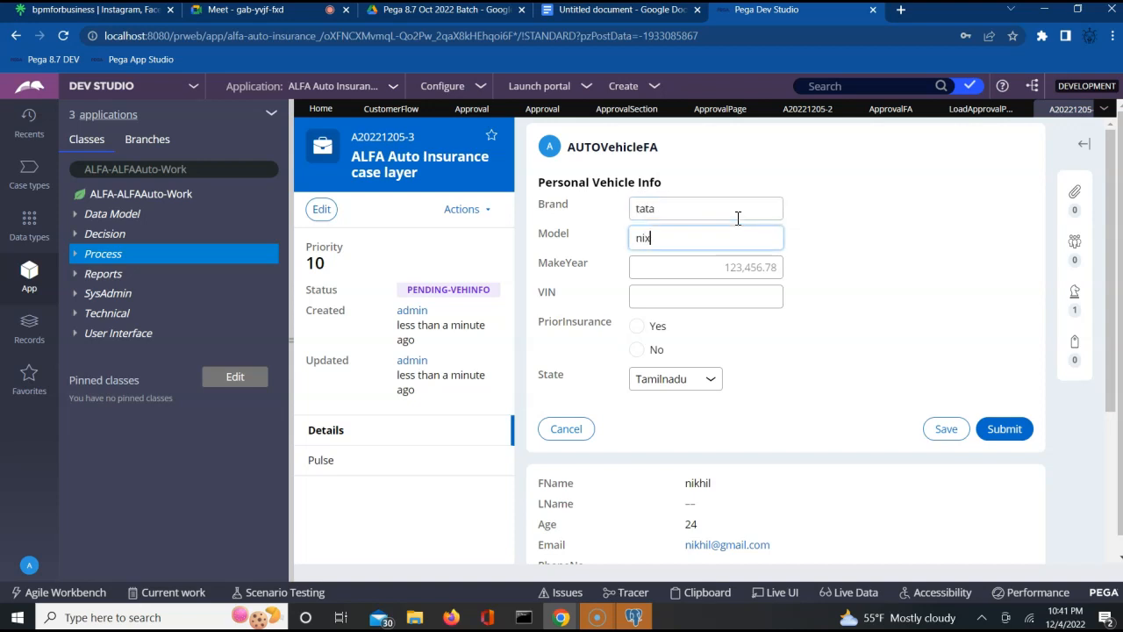
pyautogui.press('Tab')
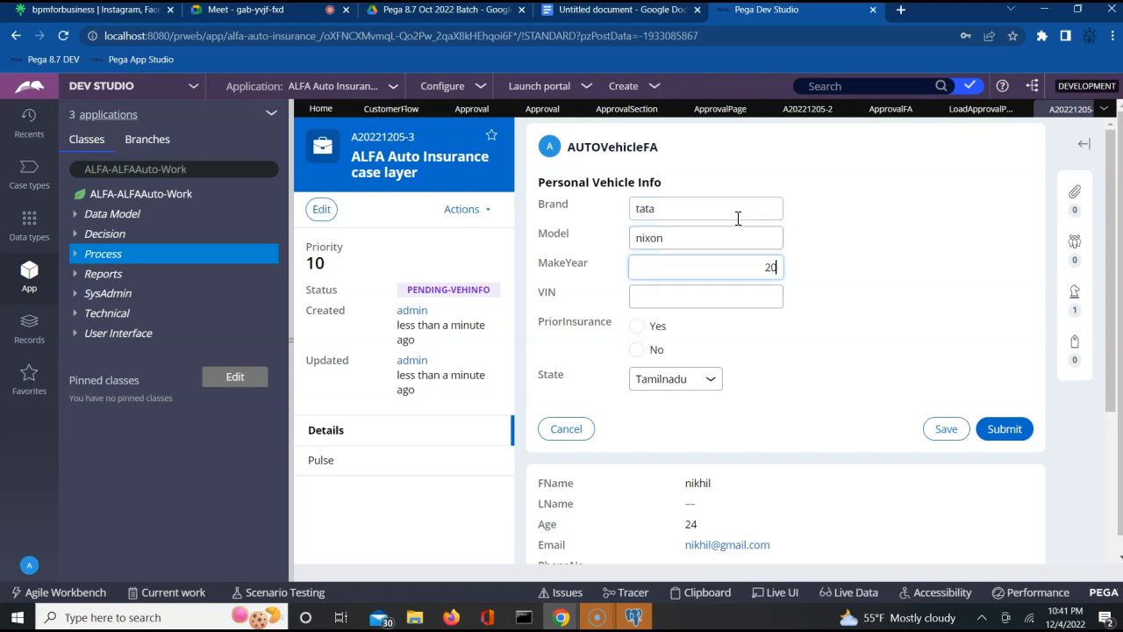
pyautogui.press('Tab')
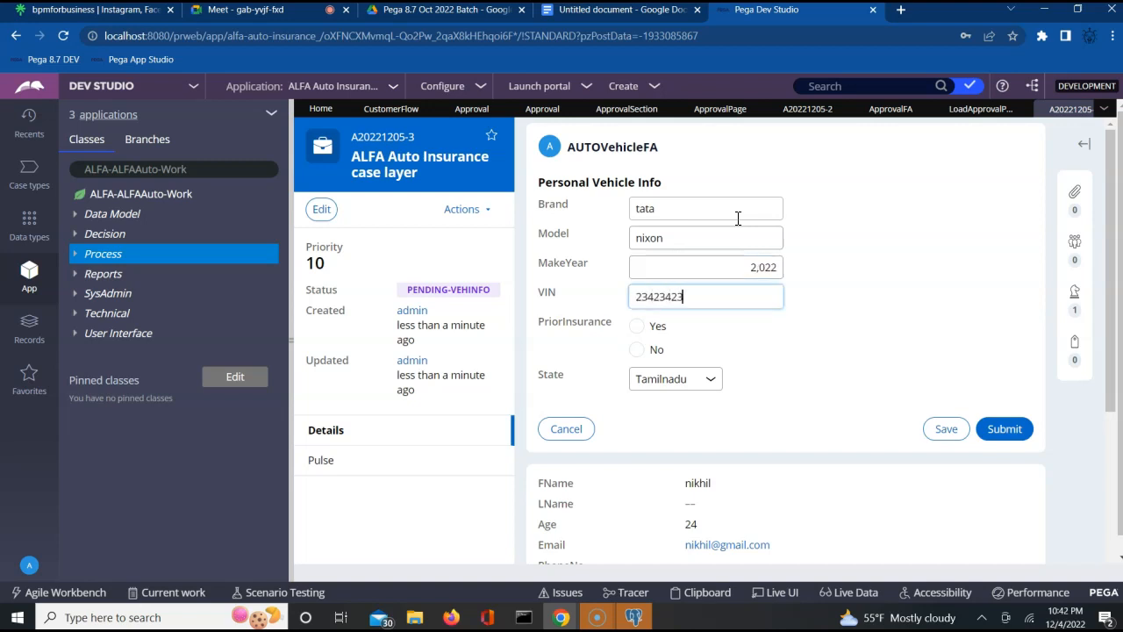
pyautogui.click(636, 349)
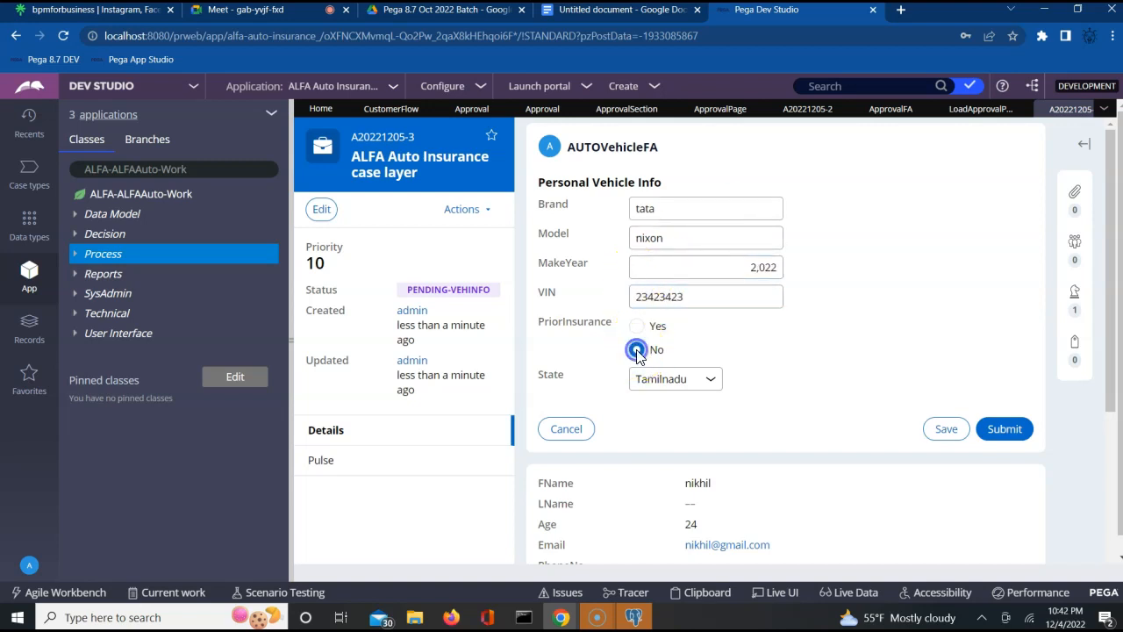
pyautogui.click(1005, 438)
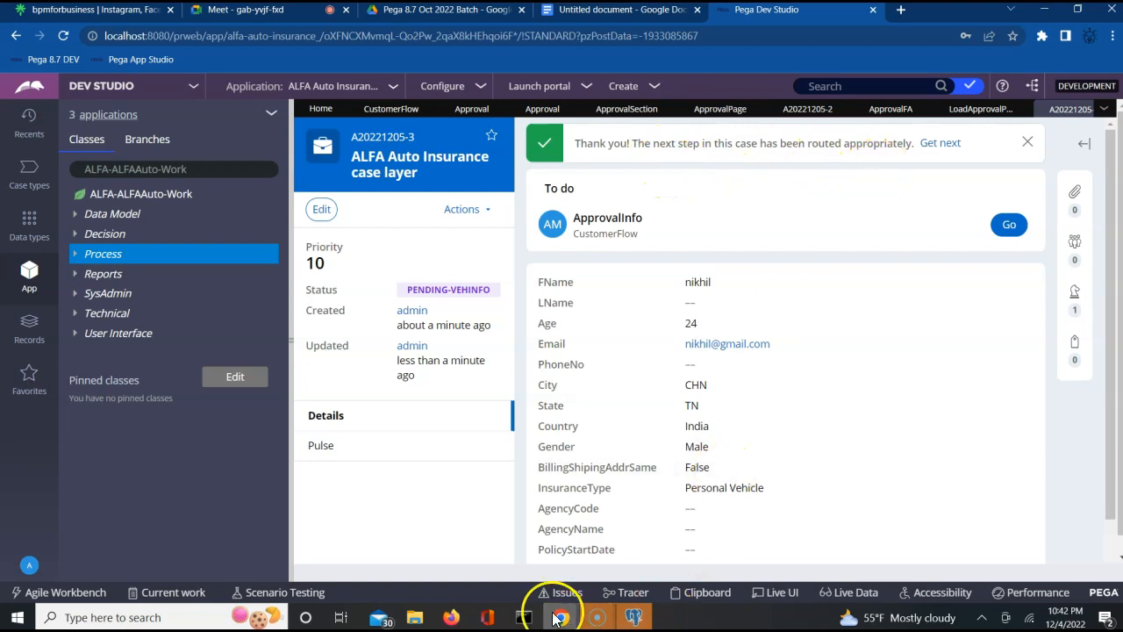
# - Close the older case, refresh the case instances list and open the newest test case
pyautogui.click(450, 617)
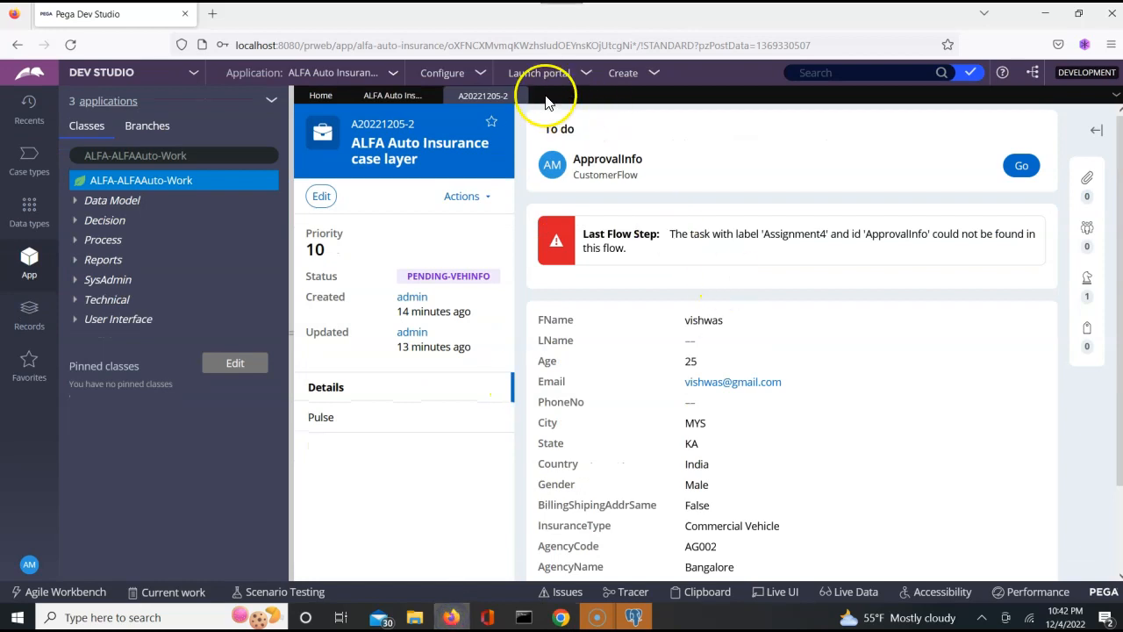
pyautogui.click(519, 95)
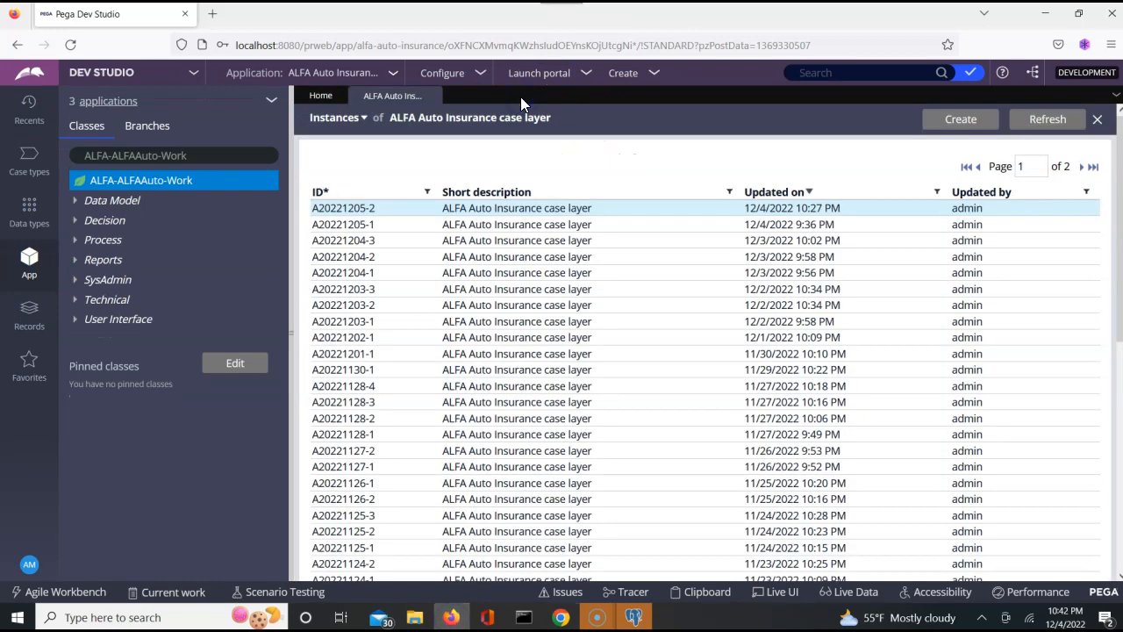
pyautogui.click(1077, 128)
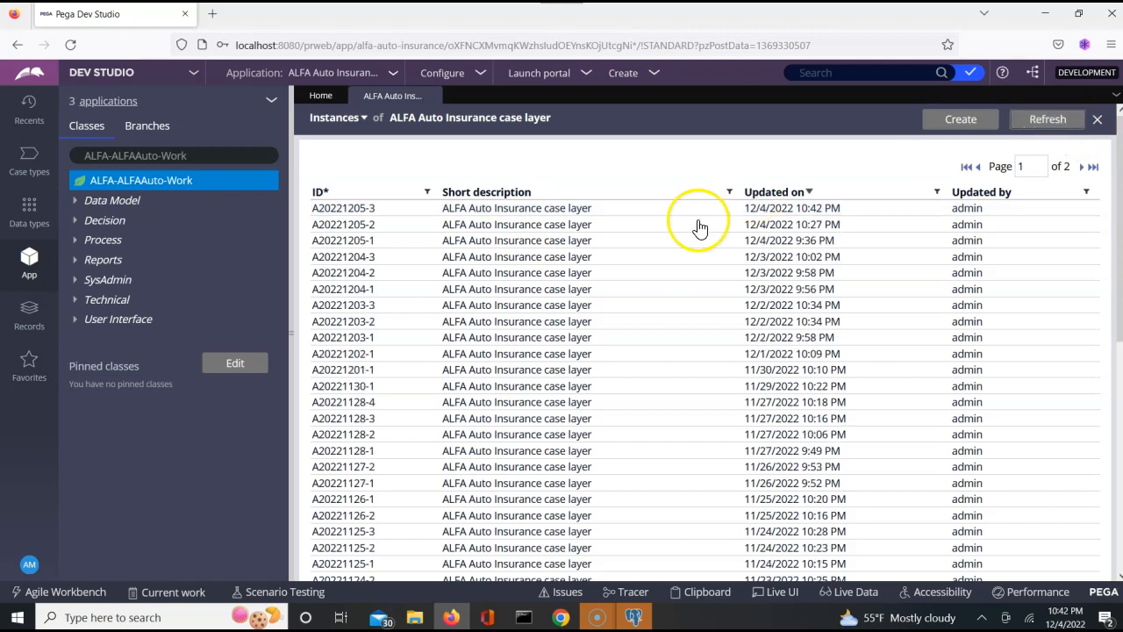
pyautogui.click(333, 215)
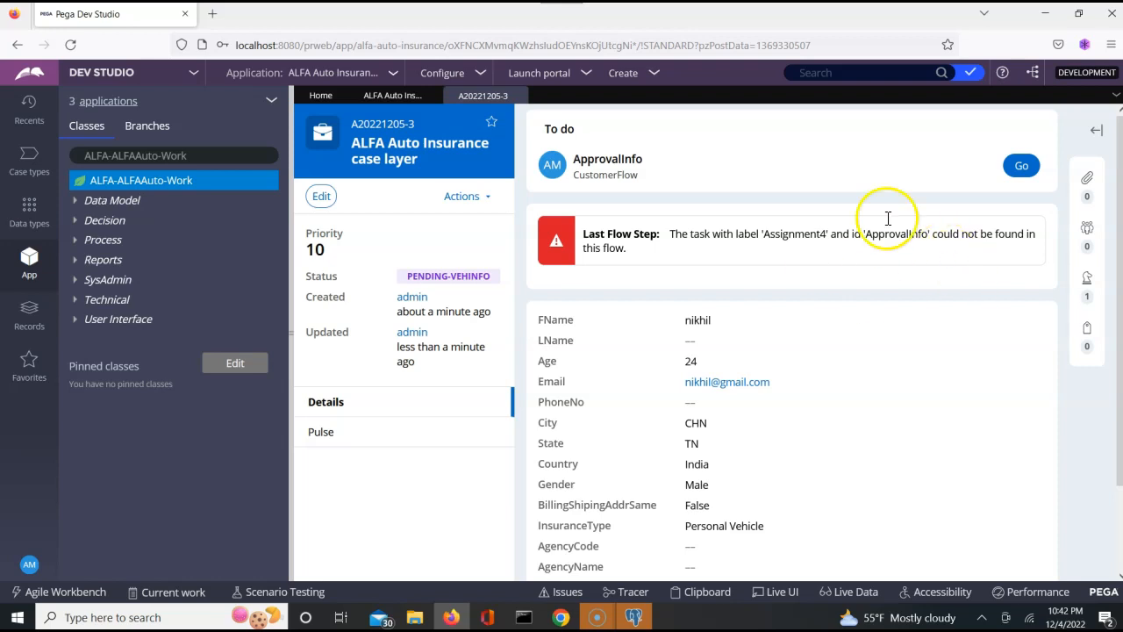
# - Open case A20221205-3's ApprovalInfo step in review, see the Assignment4 not-found error, then close it
pyautogui.click(1020, 168)
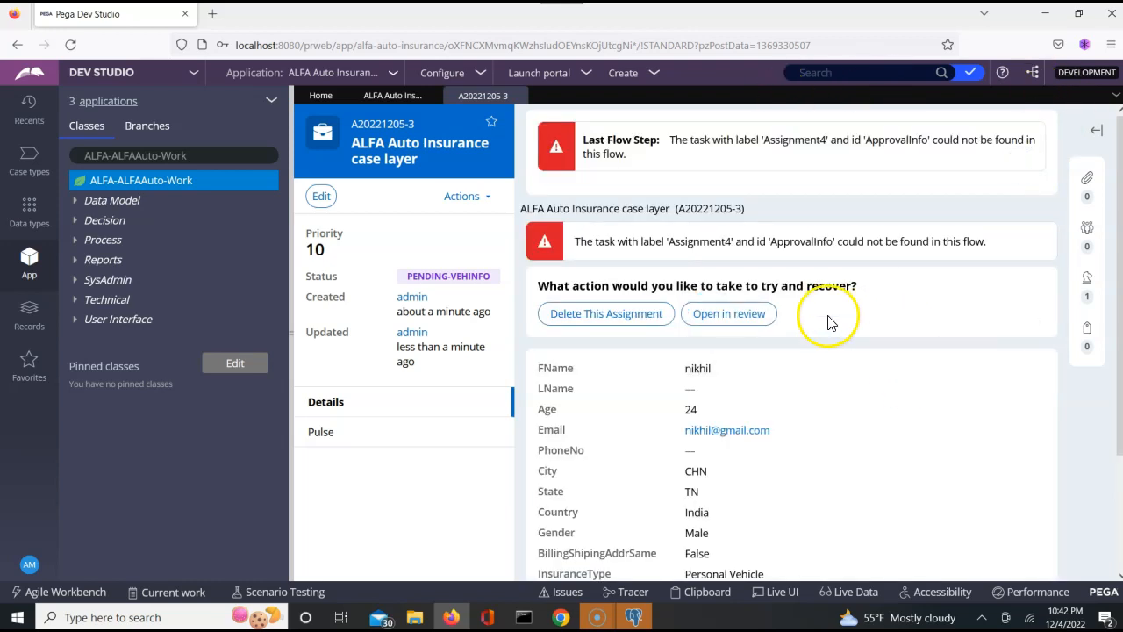
pyautogui.click(728, 313)
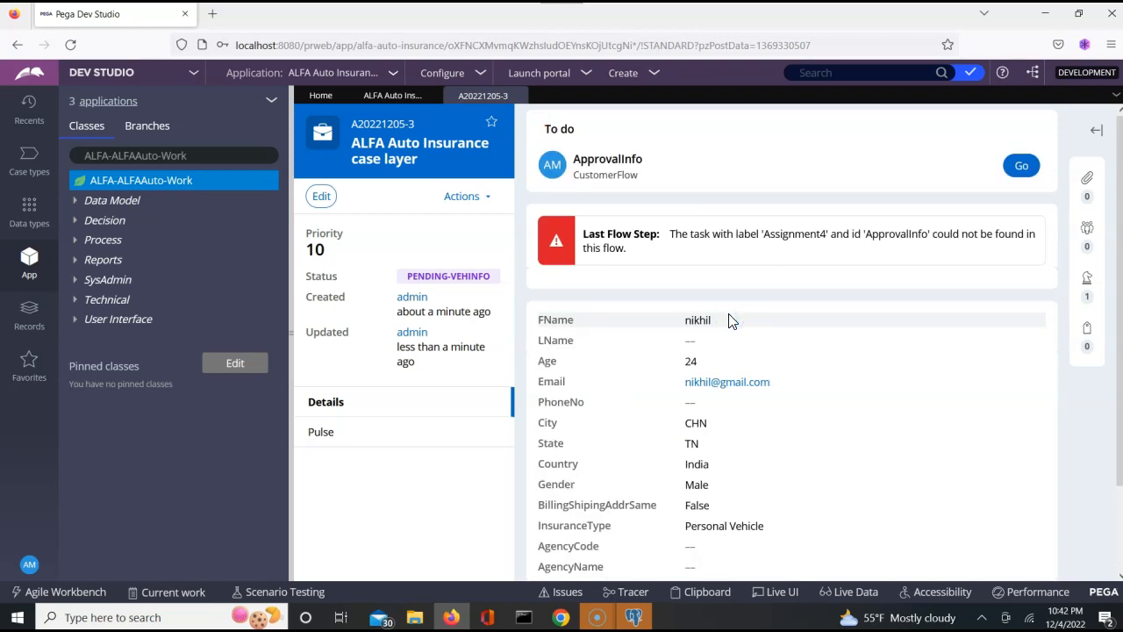
pyautogui.click(894, 411)
pyautogui.press('Tab')
pyautogui.press('Tab')
pyautogui.scroll(-2, 895, 410)
pyautogui.press('Tab')
pyautogui.press('Tab')
pyautogui.press('Tab')
pyautogui.press('Tab')
pyautogui.press('Tab')
pyautogui.press('Tab')
pyautogui.press('Tab')
pyautogui.hotkey('shift', 'Tab')
pyautogui.hotkey('shift', 'Tab')
pyautogui.scroll(2, 895, 418)
pyautogui.hotkey('shift', 'Tab')
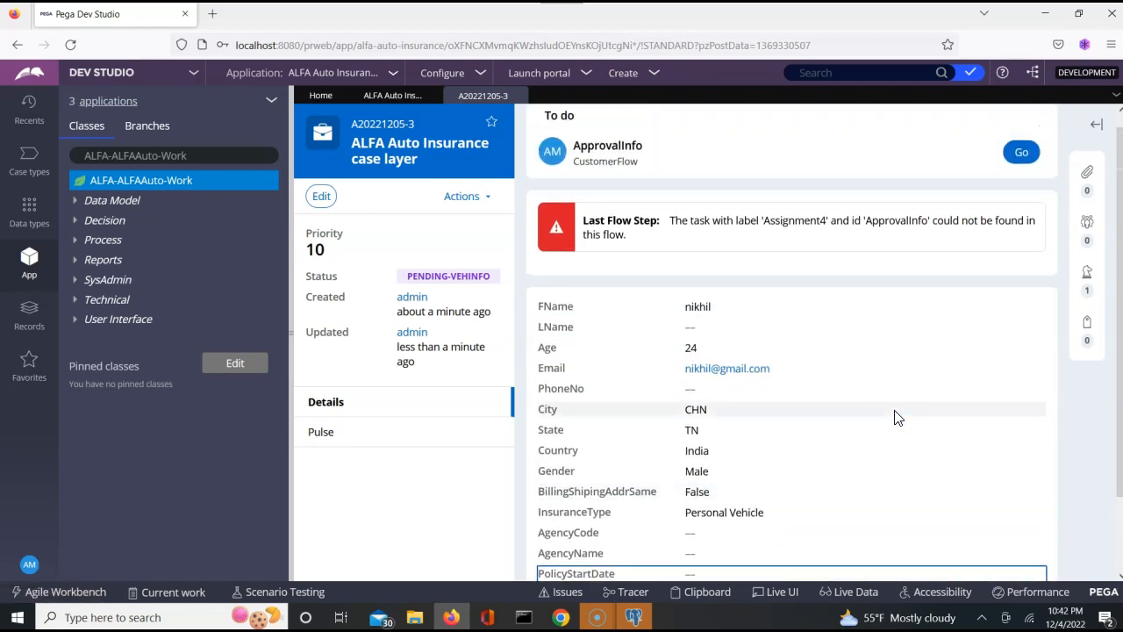
pyautogui.press('Up')
pyautogui.press('Up')
pyautogui.press('Up')
pyautogui.press('Up')
pyautogui.press('Up')
pyautogui.press('Up')
pyautogui.press('Up')
pyautogui.press('Up')
pyautogui.press('Up')
pyautogui.press('Up')
pyautogui.press('Up')
pyautogui.press('Up')
pyautogui.press('Up')
pyautogui.click(1024, 167)
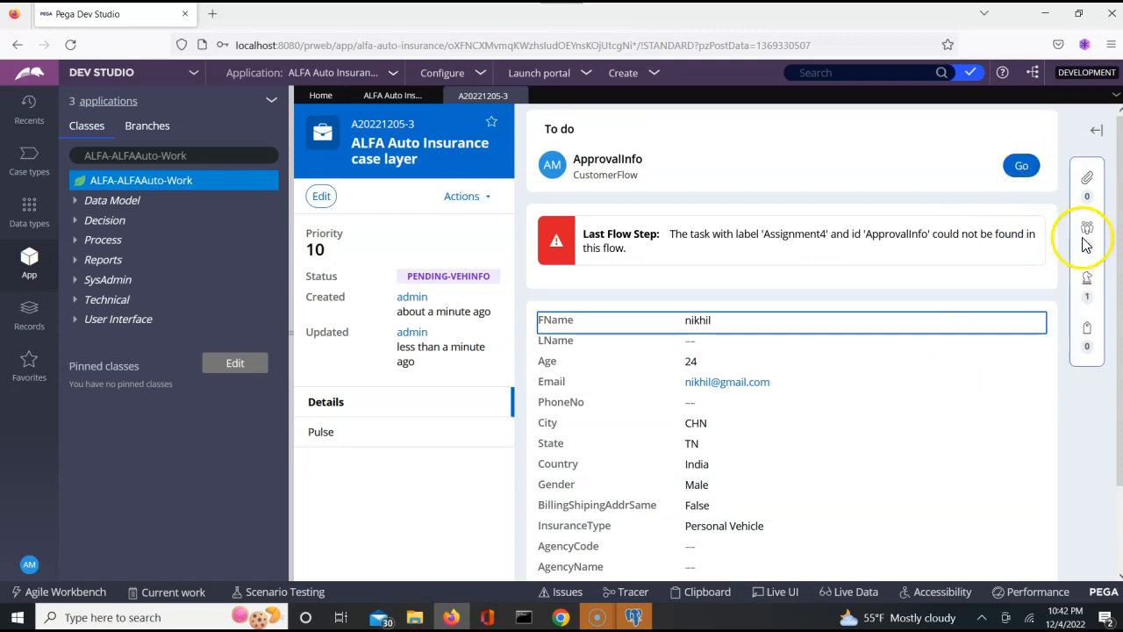
pyautogui.click(517, 96)
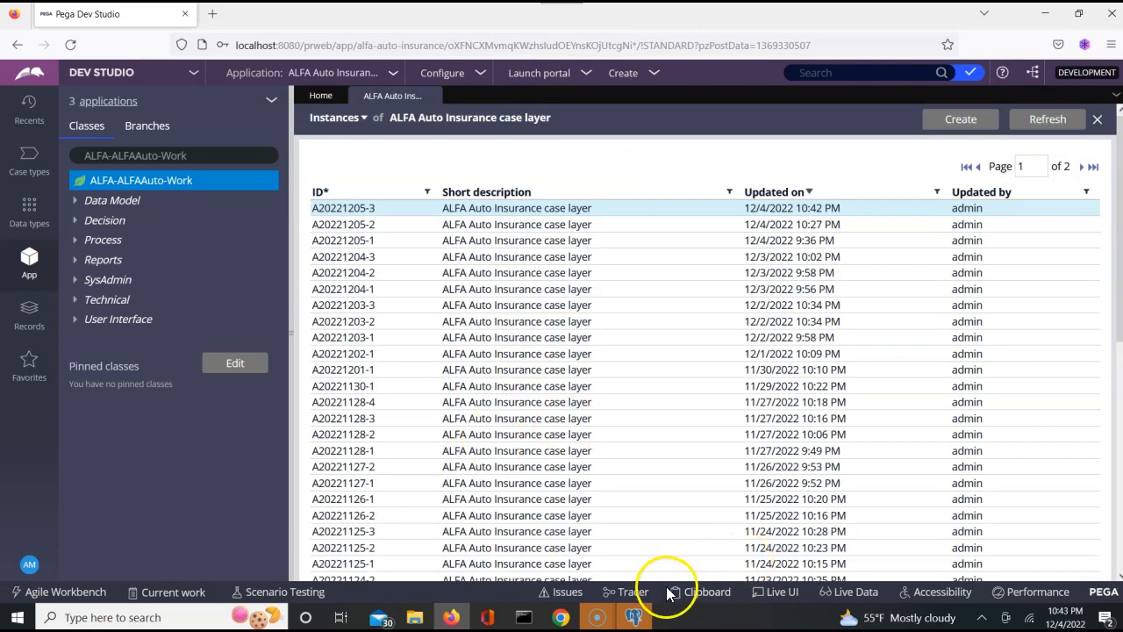
# - Launch the Tracer and reopen the newest test case while tracing
pyautogui.click(629, 592)
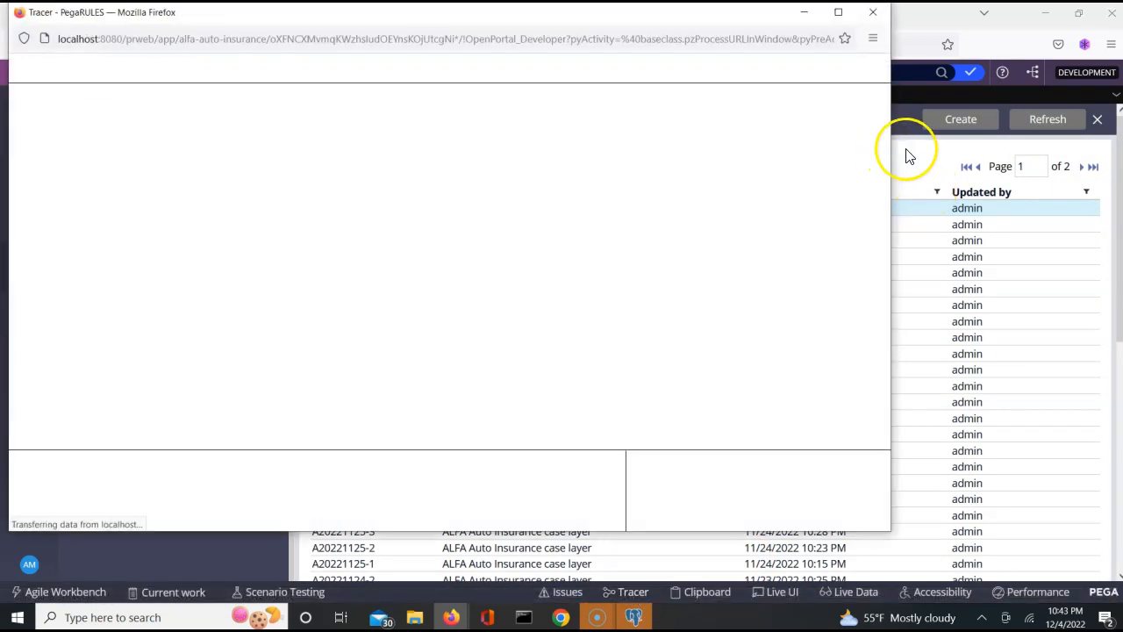
pyautogui.click(909, 155)
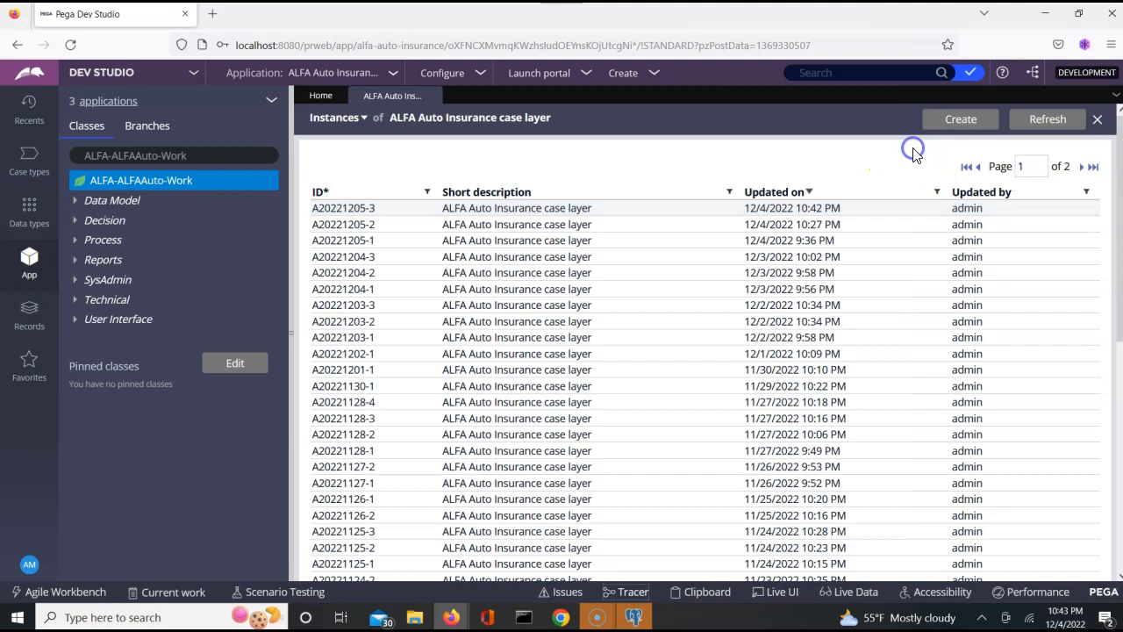
pyautogui.click(370, 209)
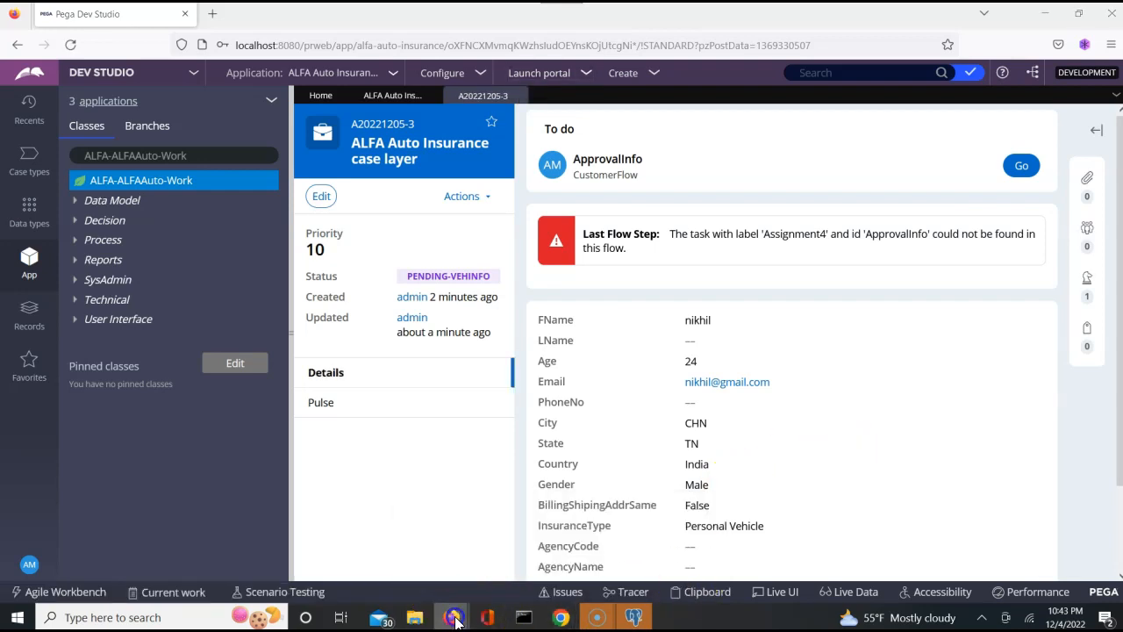
# - Bring the Tracer window forward and scroll through the captured rule events
pyautogui.moveTo(455, 619)
pyautogui.click(510, 578)
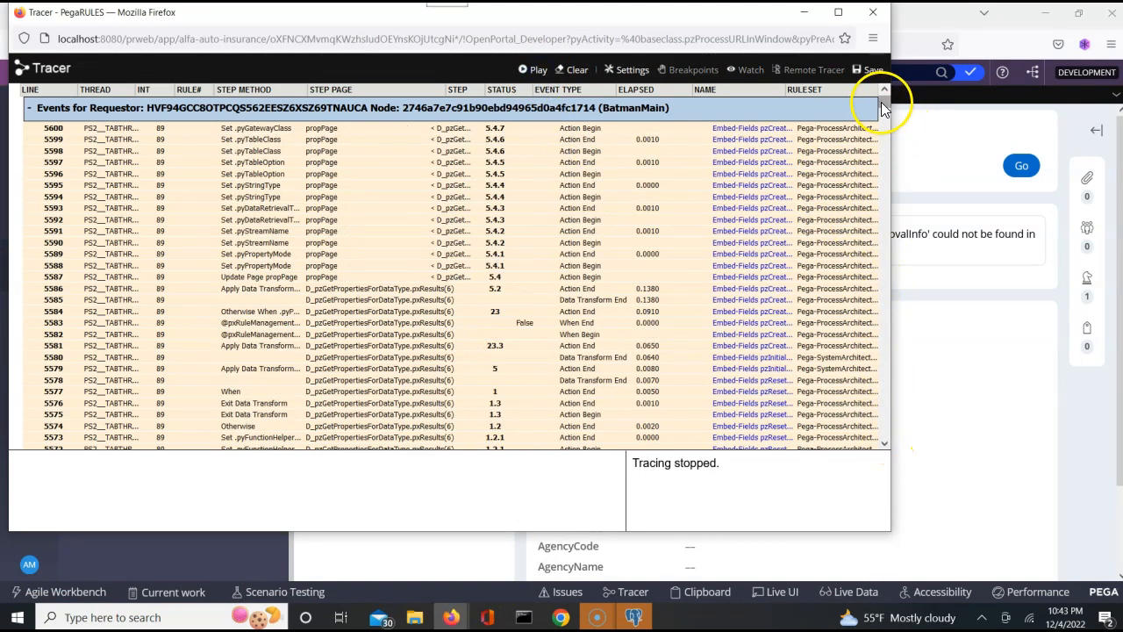
pyautogui.moveTo(881, 101); pyautogui.dragTo(886, 155)
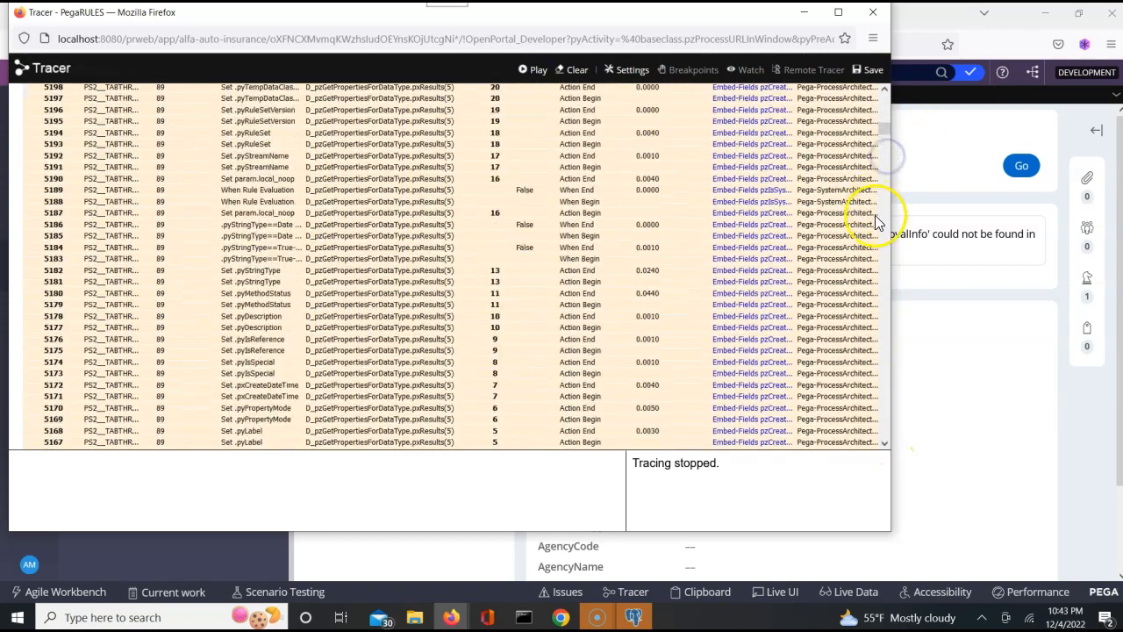
pyautogui.click(887, 280)
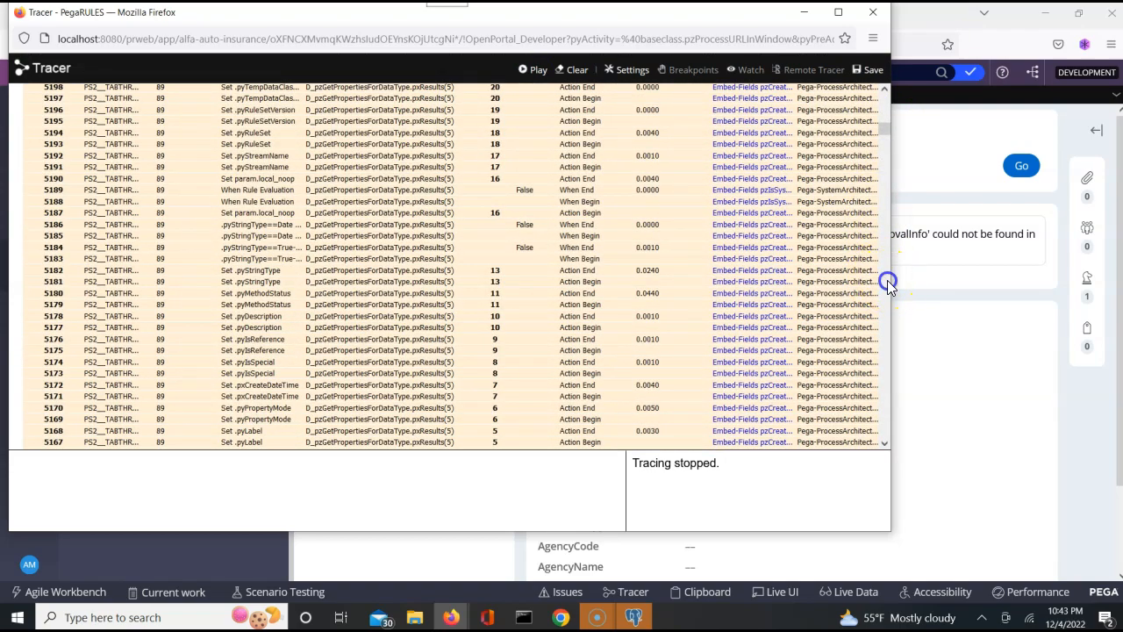
pyautogui.click(887, 280)
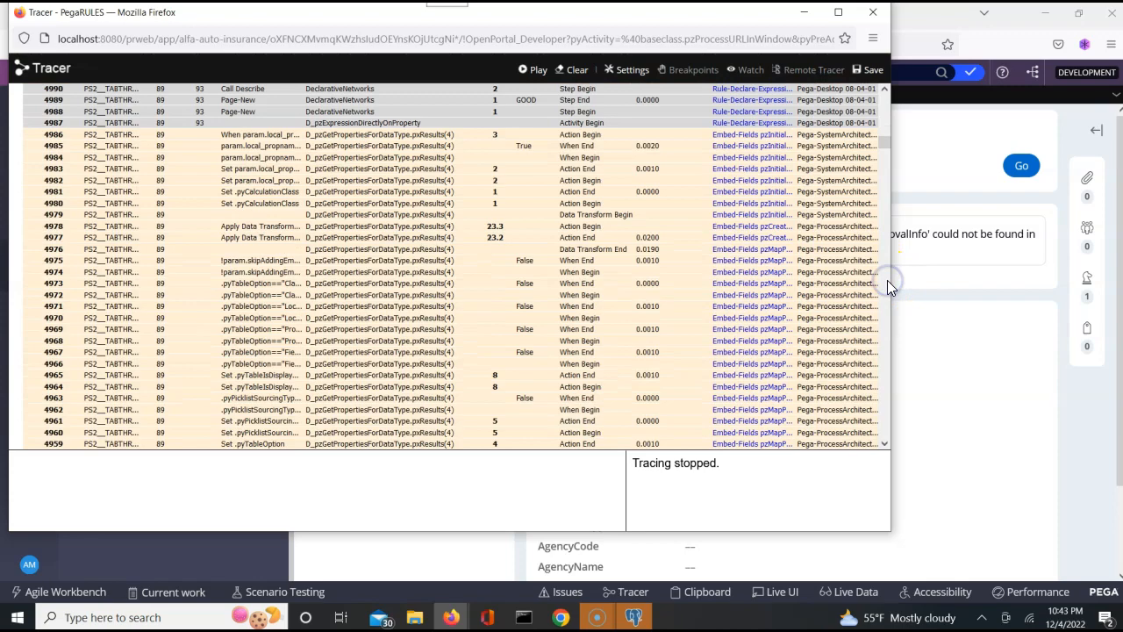
pyautogui.click(888, 341)
pyautogui.moveTo(888, 341); pyautogui.dragTo(889, 342)
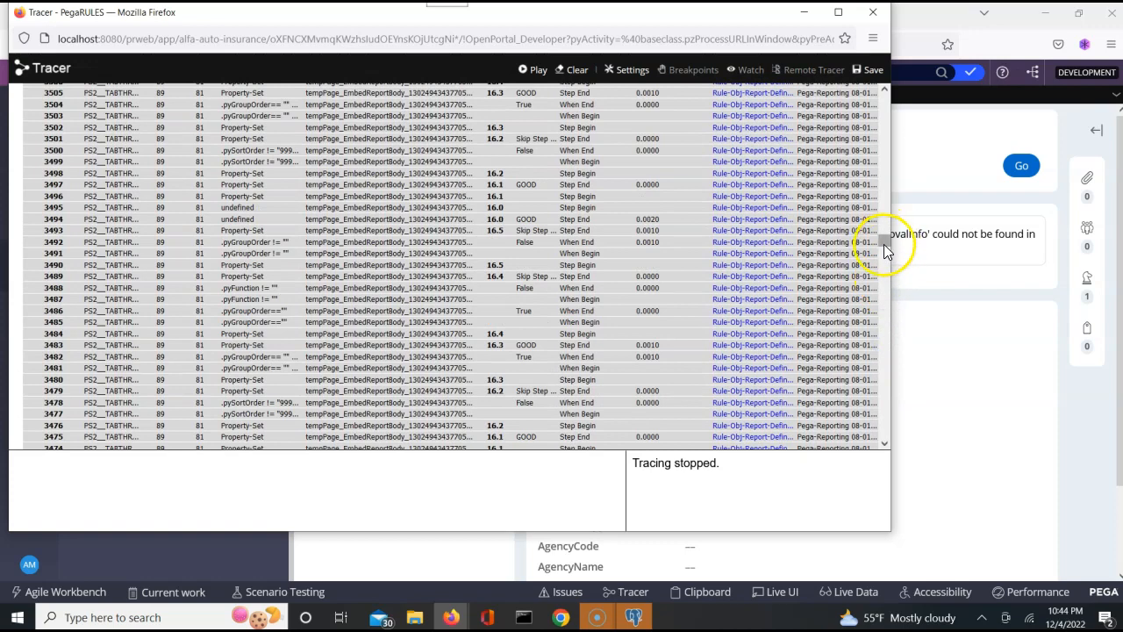
pyautogui.moveTo(884, 249); pyautogui.dragTo(870, 388)
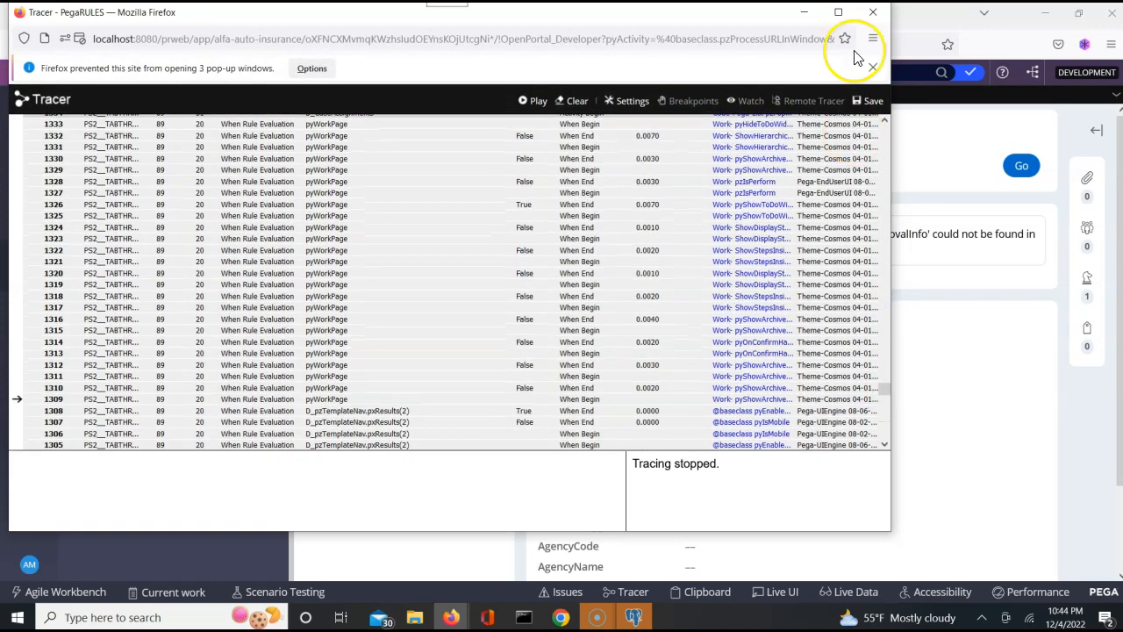
# - Close the Tracer, launch the User Portal, try the ApprovalInfo task and close the error tab
pyautogui.click(872, 13)
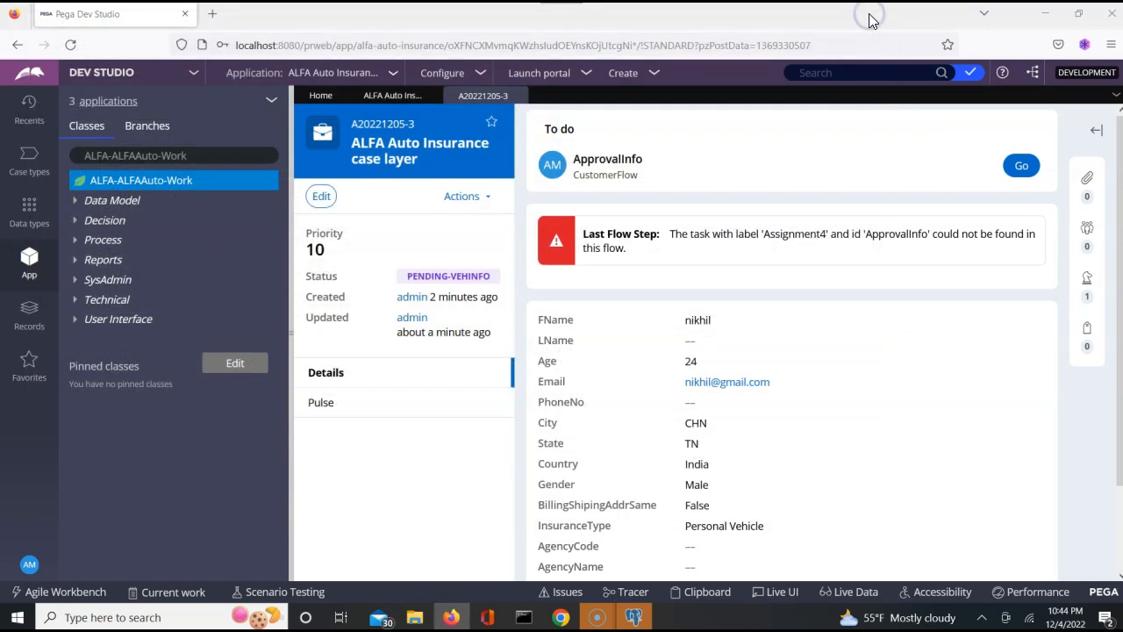
pyautogui.click(547, 77)
pyautogui.click(546, 97)
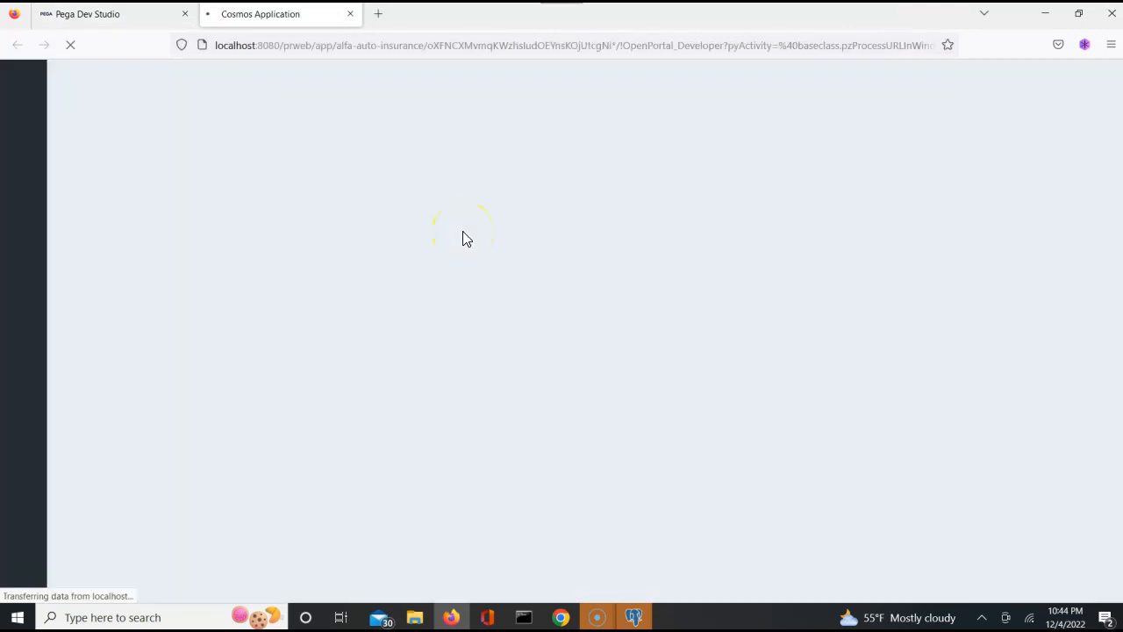
pyautogui.click(259, 241)
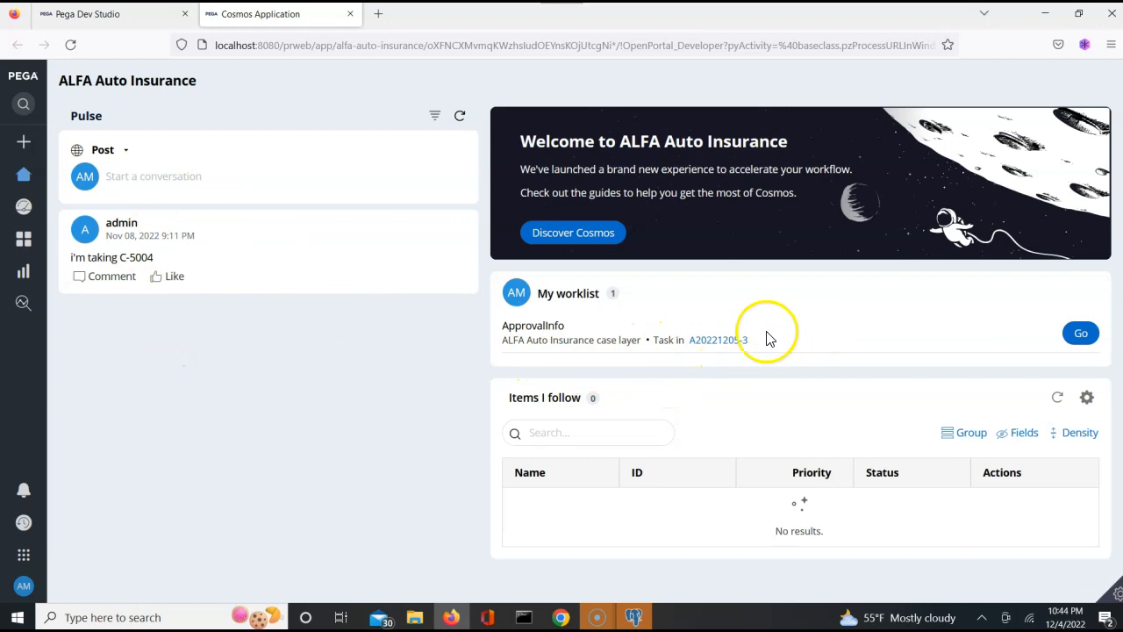
pyautogui.click(1080, 342)
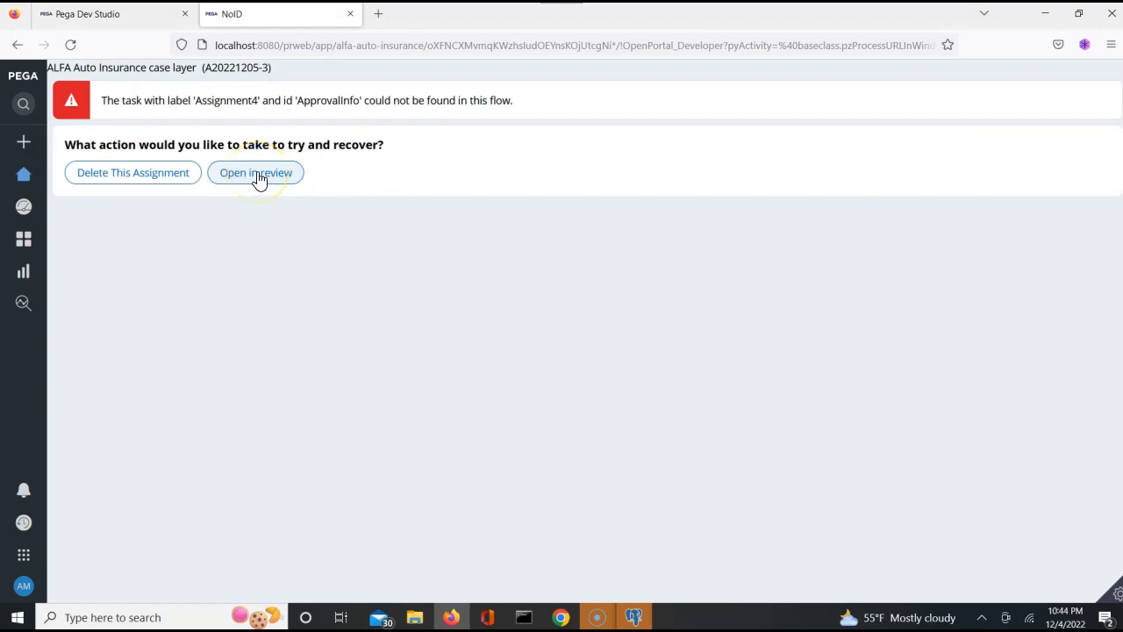
pyautogui.click(26, 178)
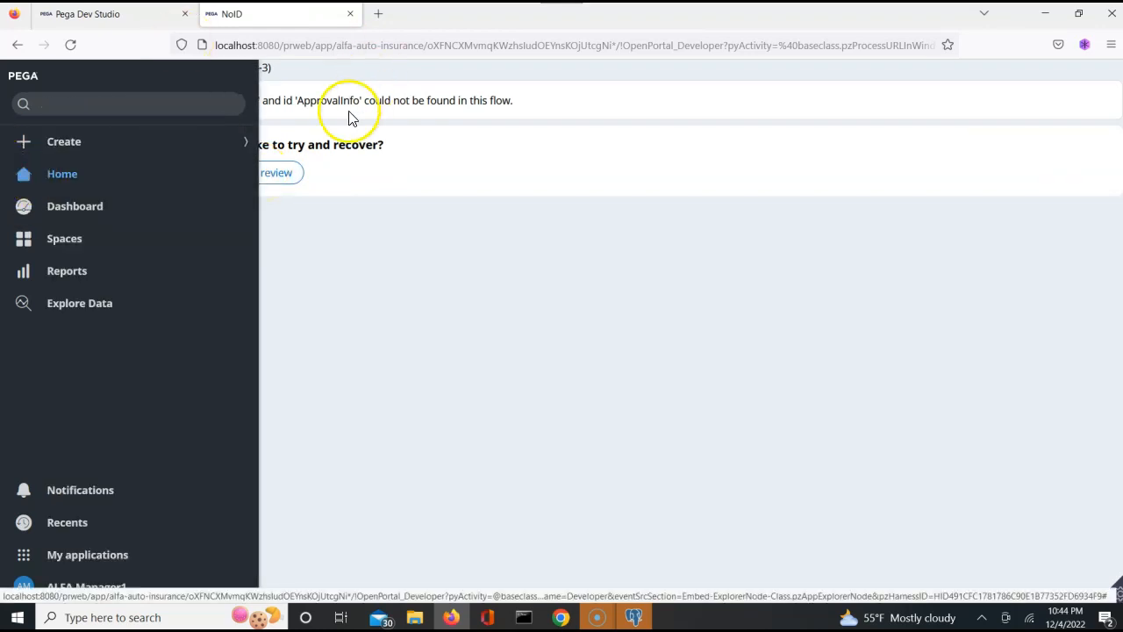
pyautogui.click(350, 15)
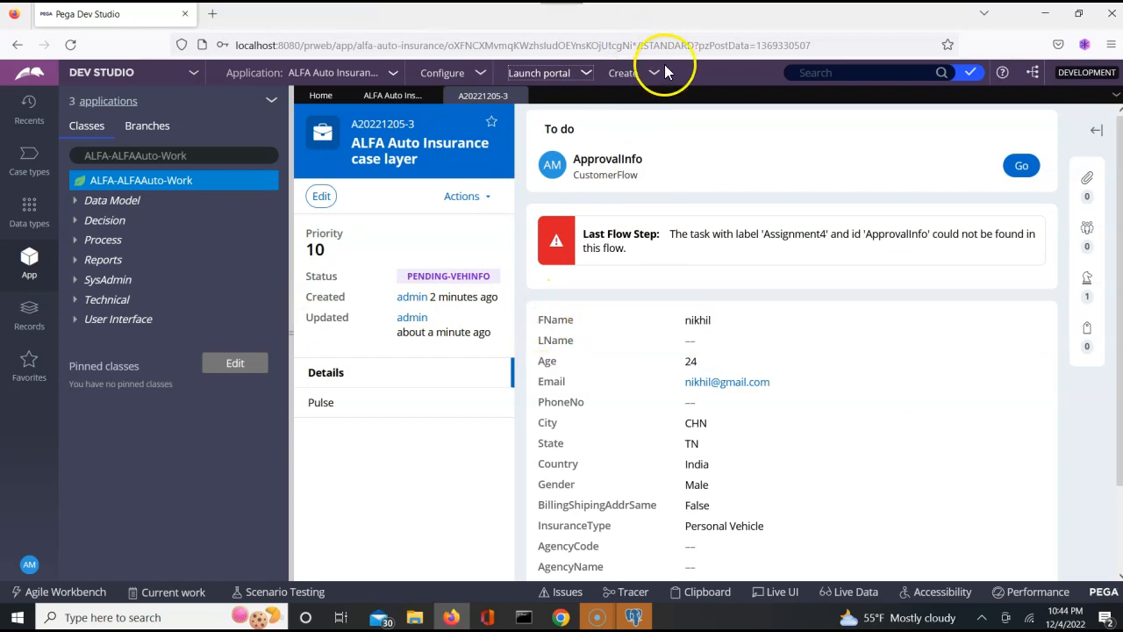
# - Relaunch the User Portal, open case A20221205-3 and expand its files, followers and stakeholders panel
pyautogui.click(538, 73)
pyautogui.click(554, 90)
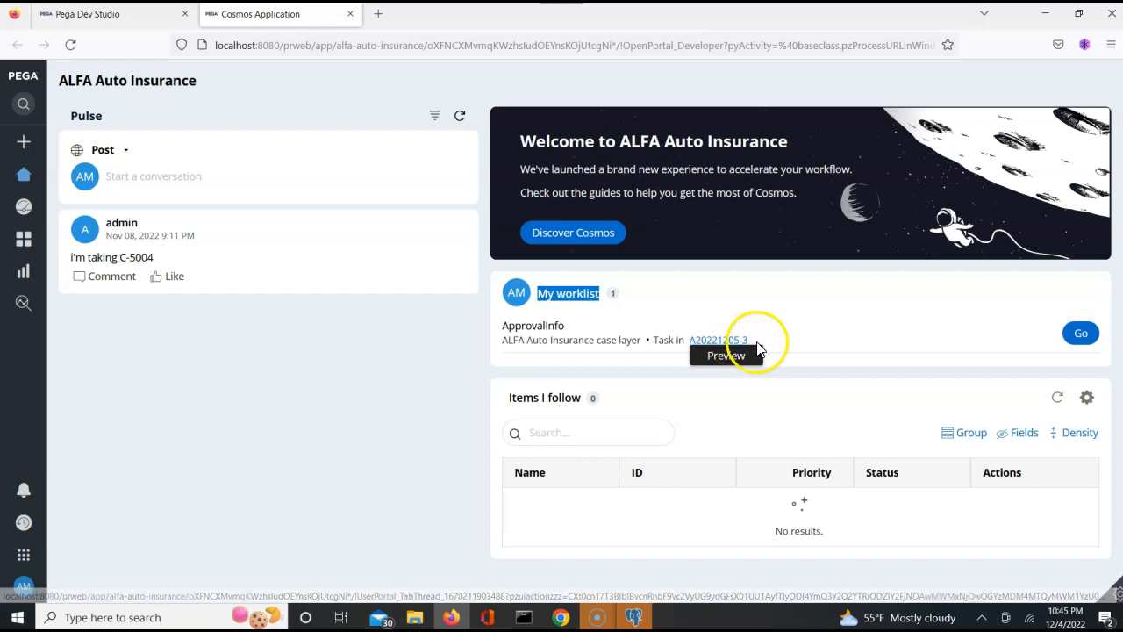
pyautogui.click(717, 346)
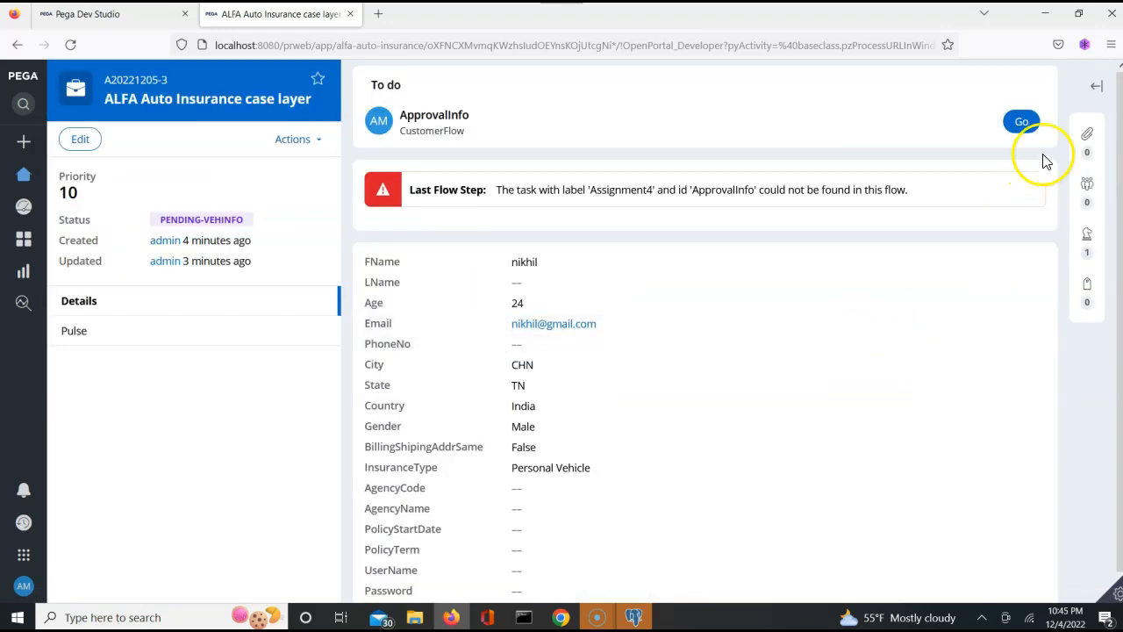
pyautogui.click(1086, 241)
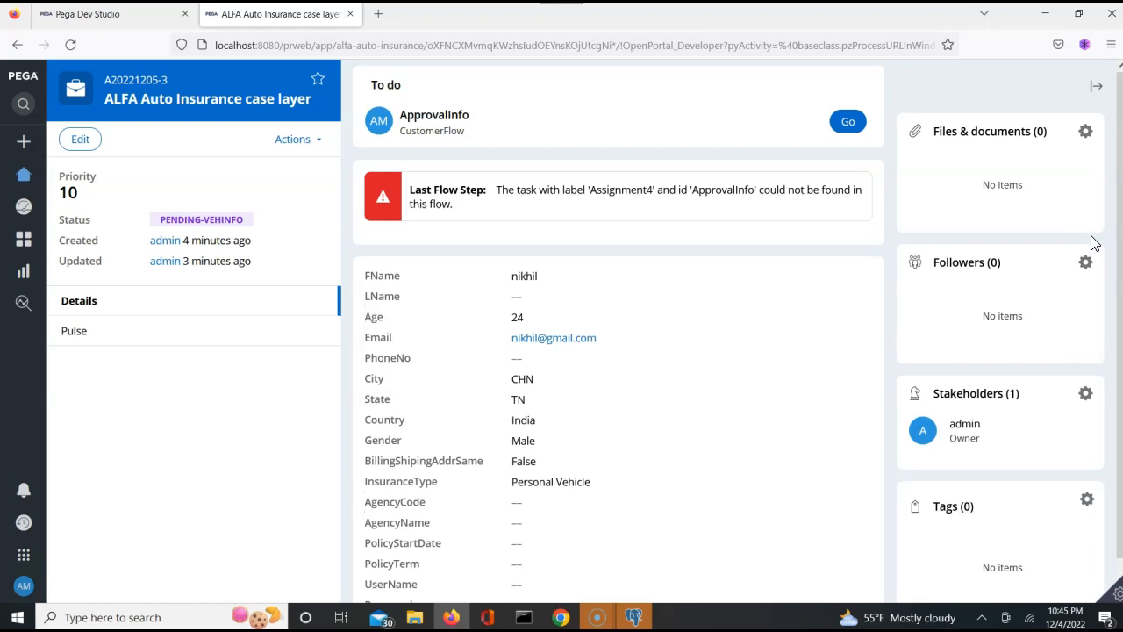
pyautogui.scroll(-1, 1087, 439)
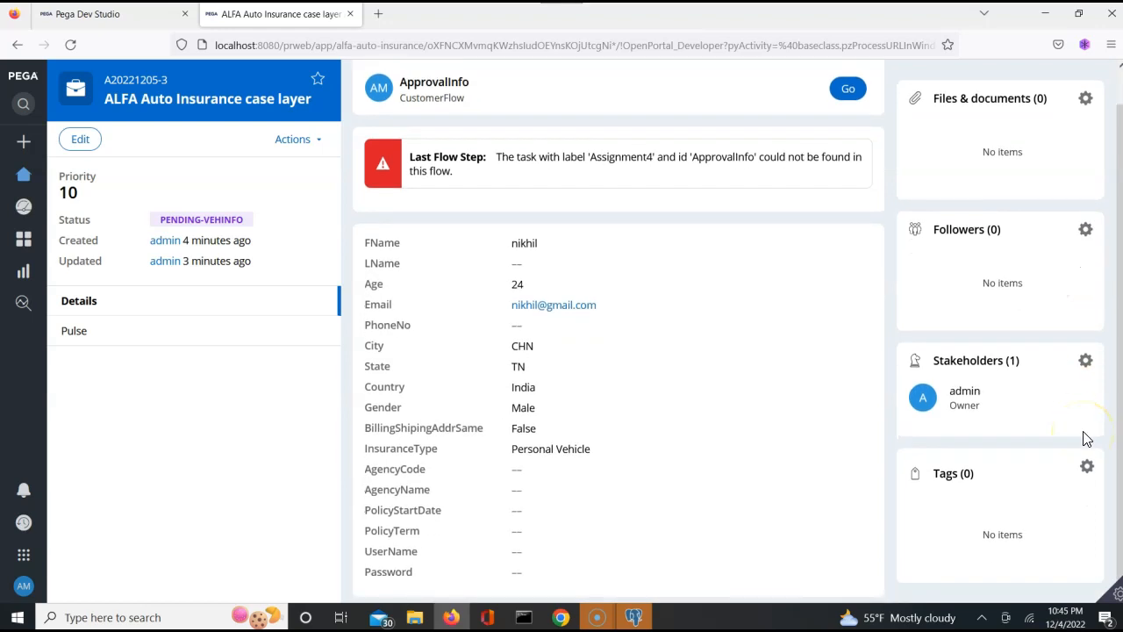
pyautogui.scroll(1, 1087, 439)
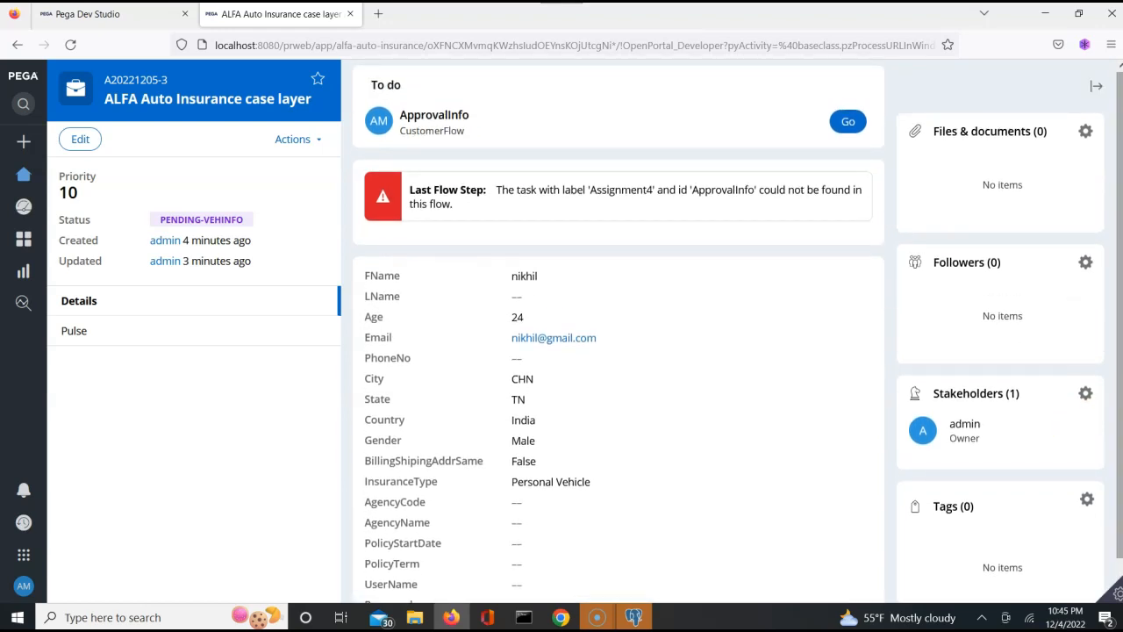
pyautogui.click(297, 142)
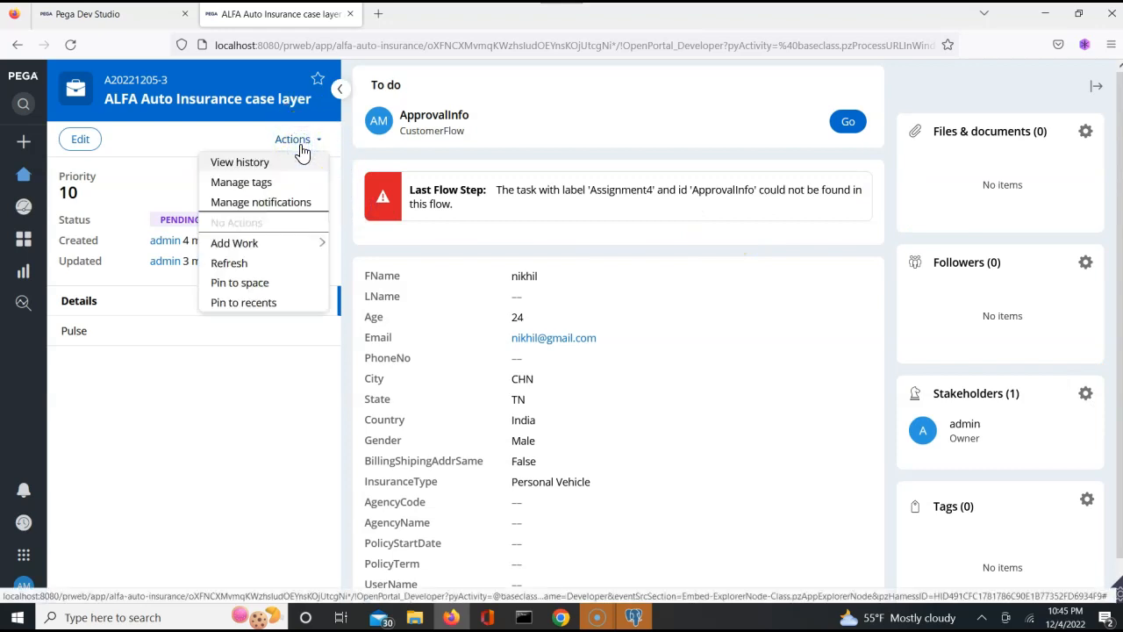
pyautogui.click(240, 163)
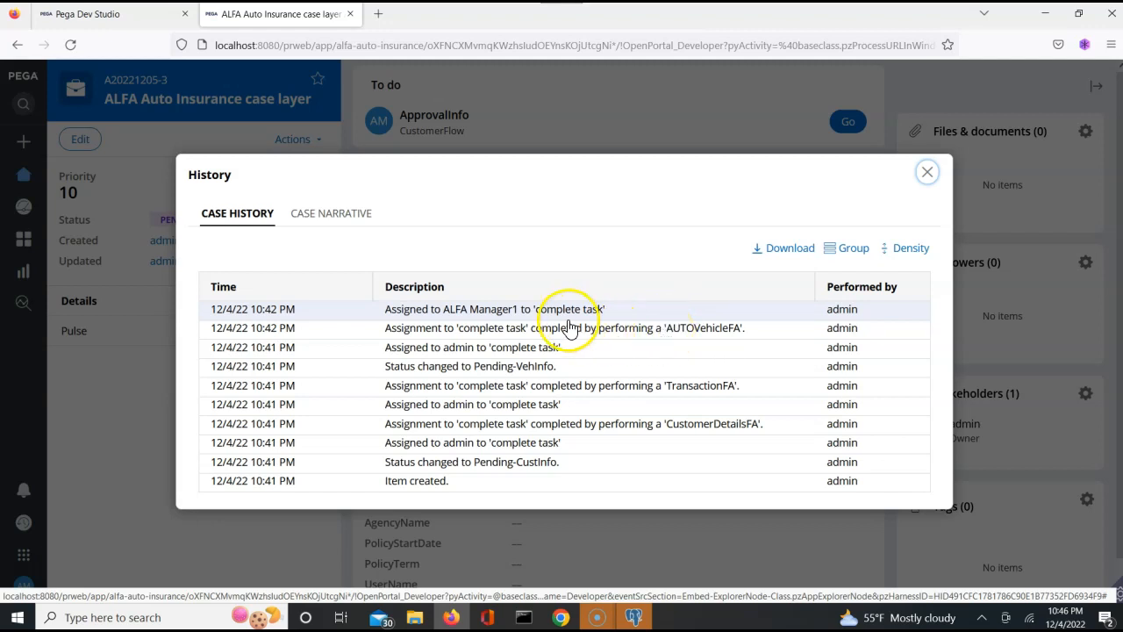
pyautogui.click(487, 314)
pyautogui.tripleClick(488, 312)
pyautogui.tripleClick(487, 312)
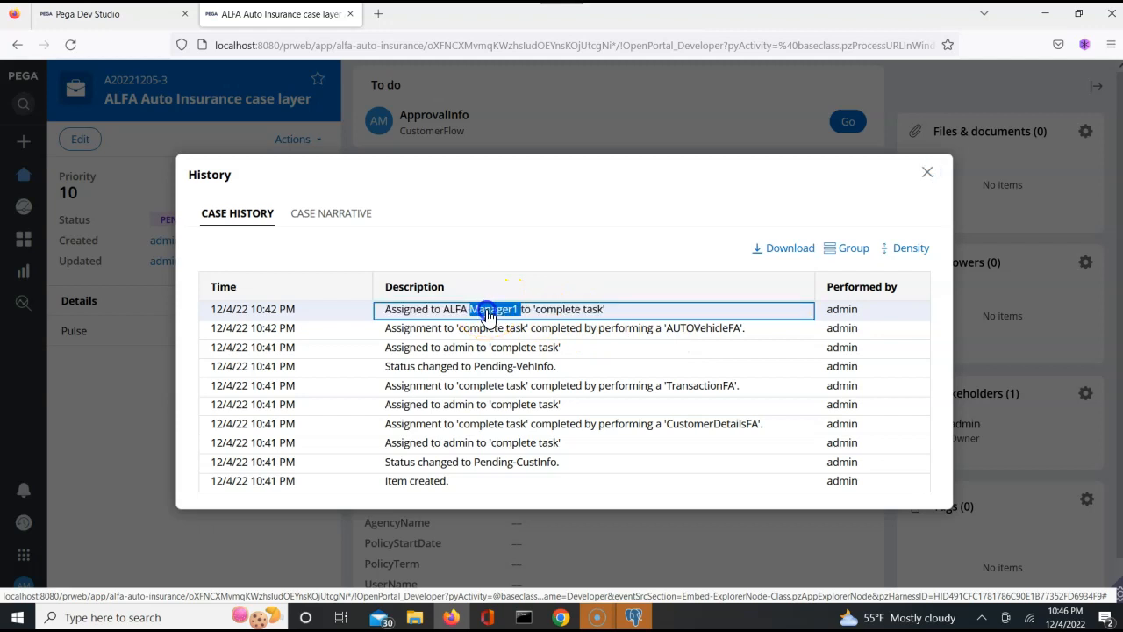
pyautogui.doubleClick(488, 311)
pyautogui.tripleClick(487, 311)
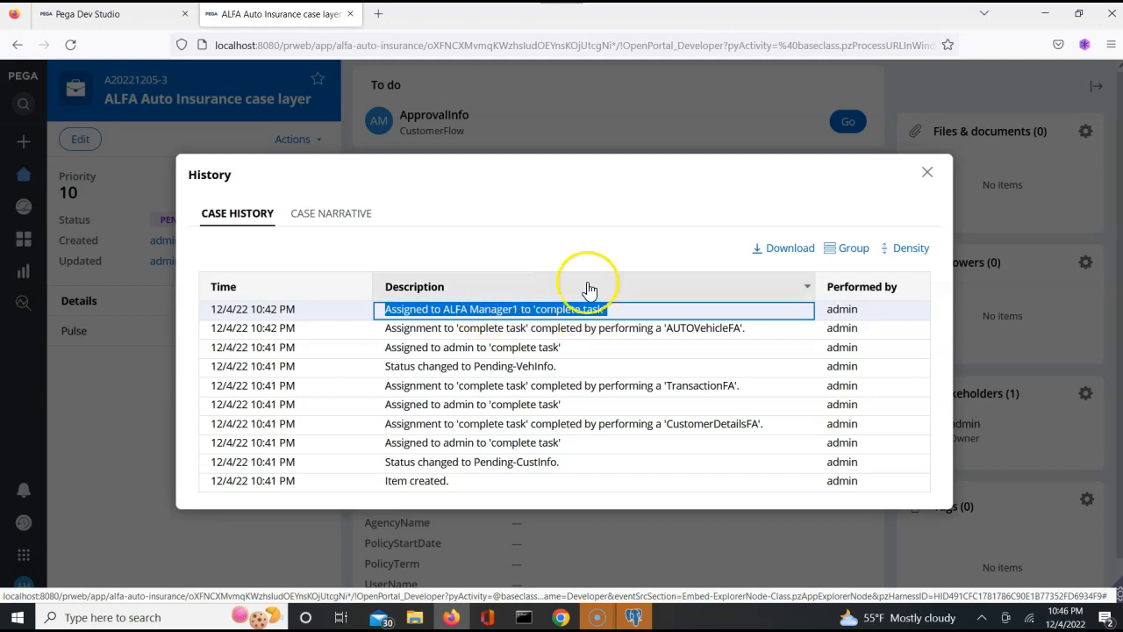
pyautogui.doubleClick(514, 424)
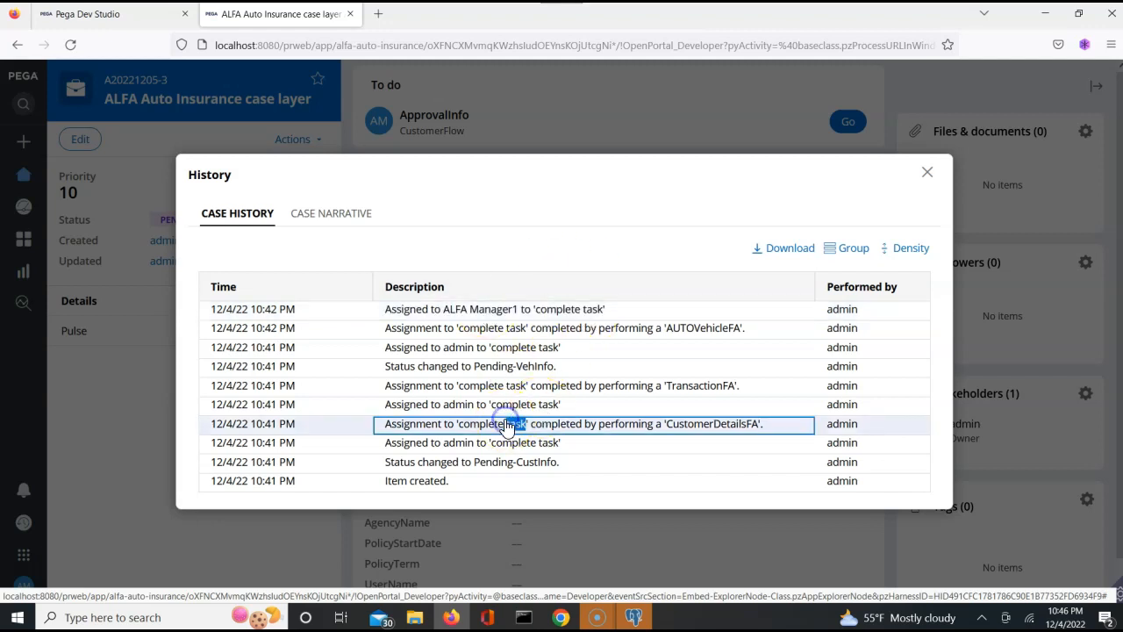
pyautogui.tripleClick(454, 310)
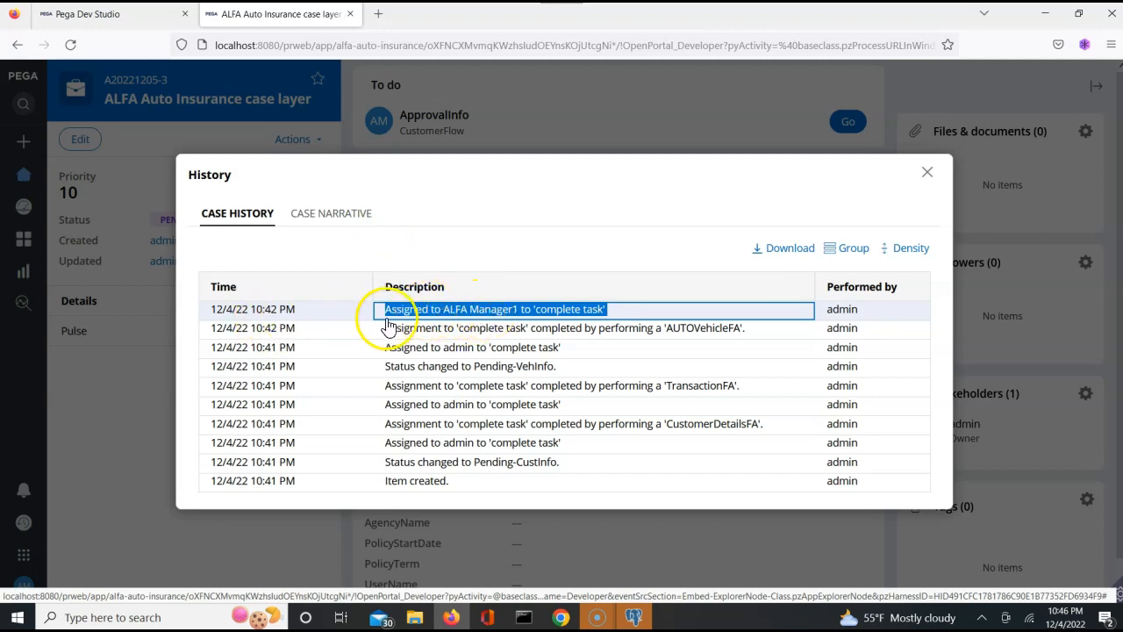
pyautogui.click(930, 173)
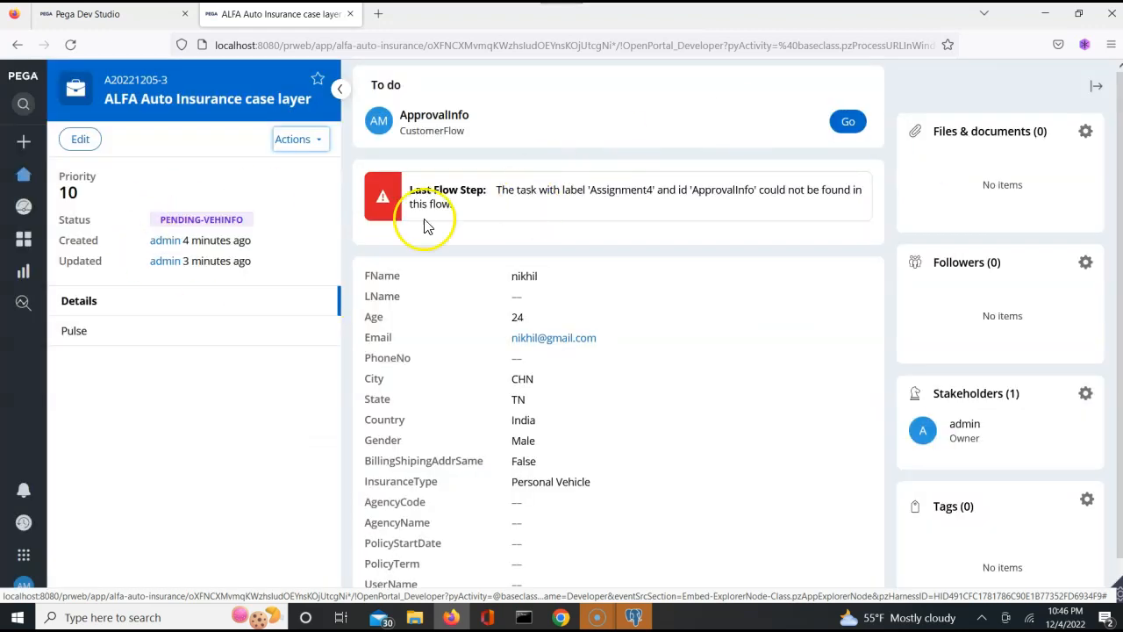
# - Return to the portal Home with the ApprovalInfo worklist item, then switch to Dev Studio in Chrome
pyautogui.click(24, 180)
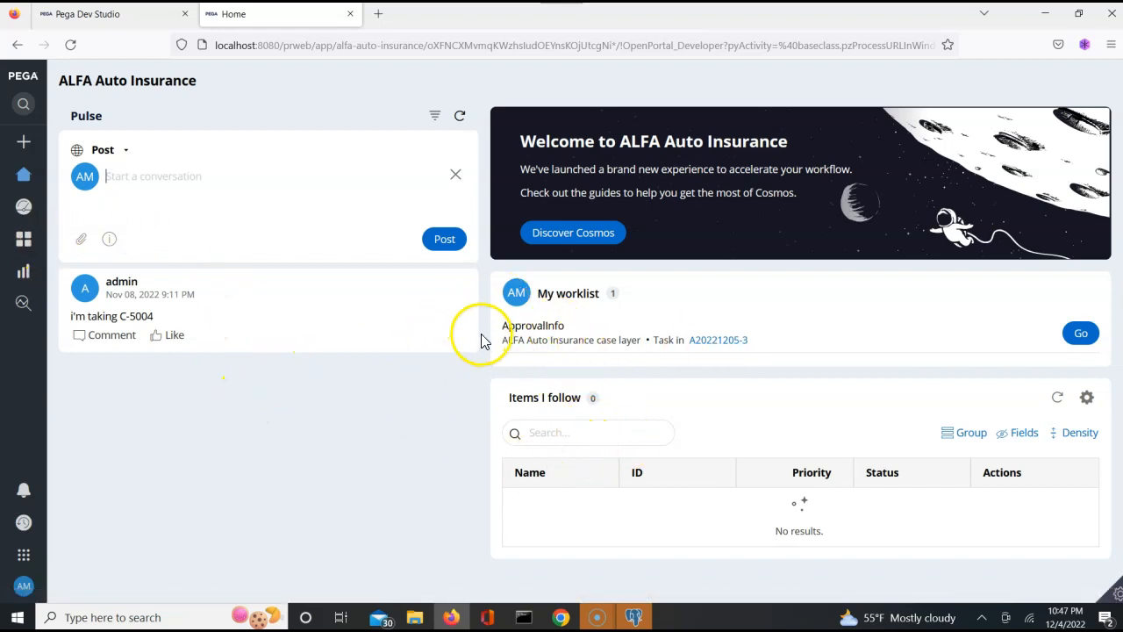
pyautogui.click(505, 323)
pyautogui.doubleClick(505, 324)
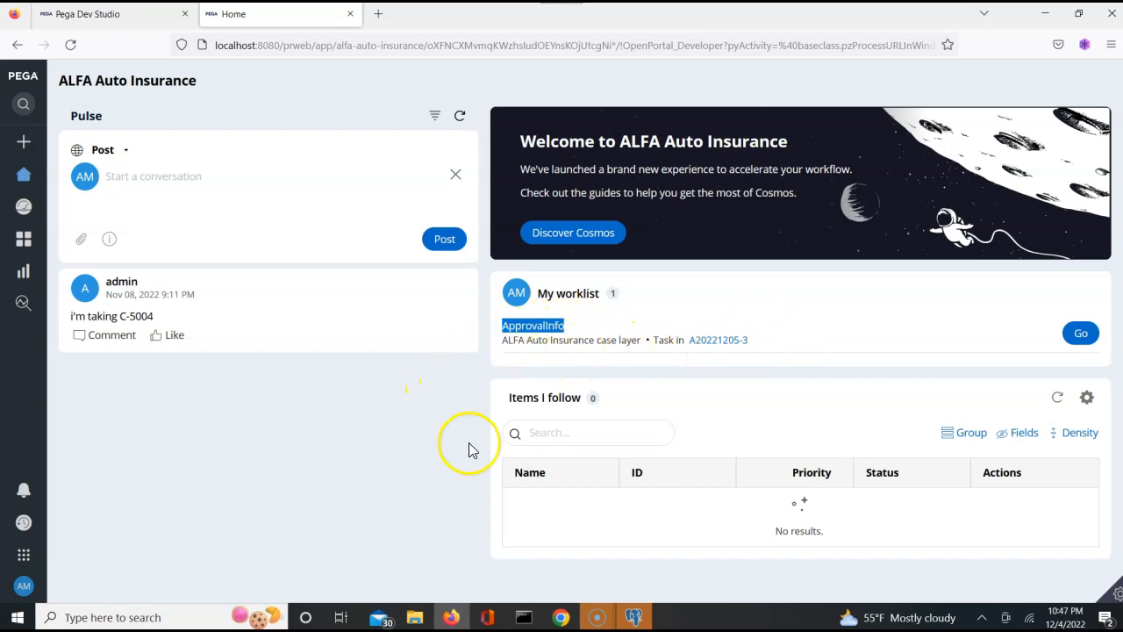
pyautogui.click(569, 622)
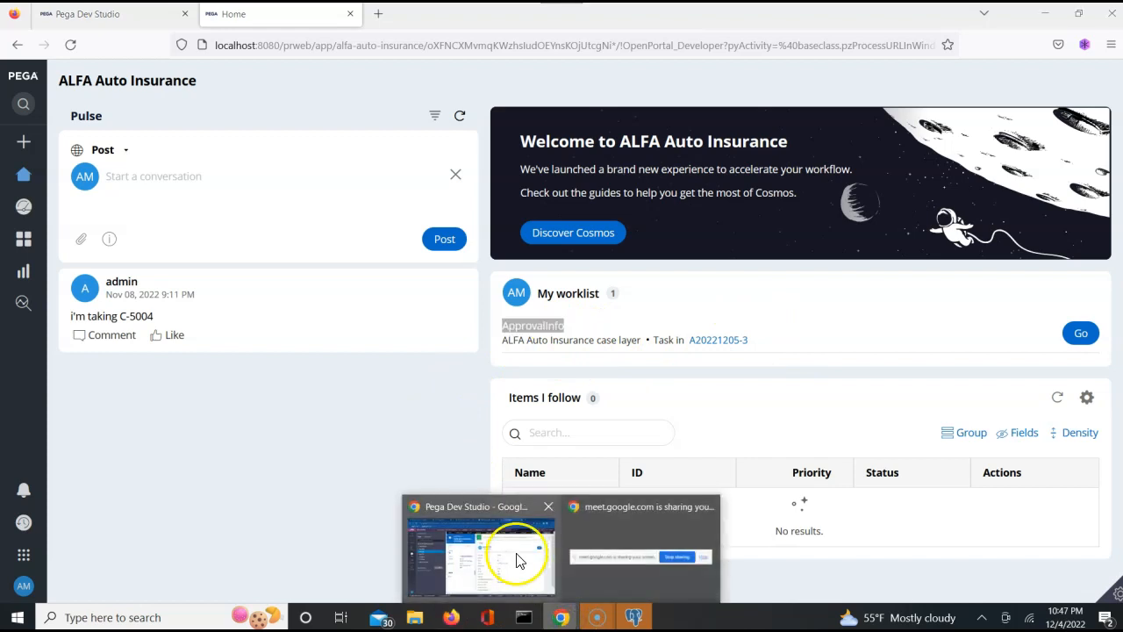
pyautogui.click(514, 553)
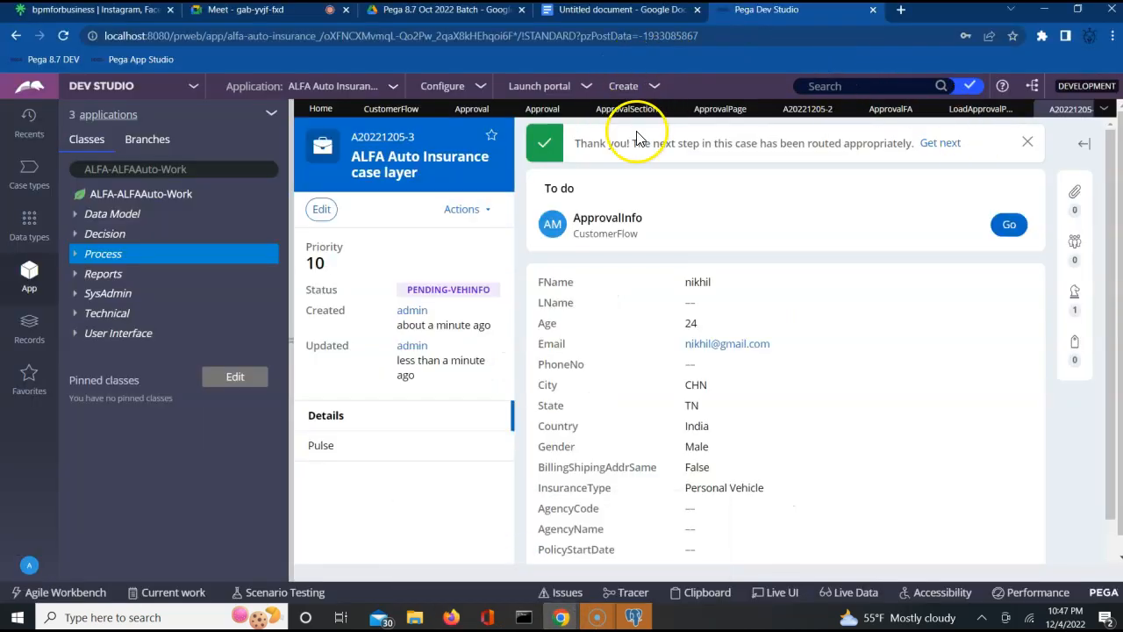
pyautogui.click(393, 111)
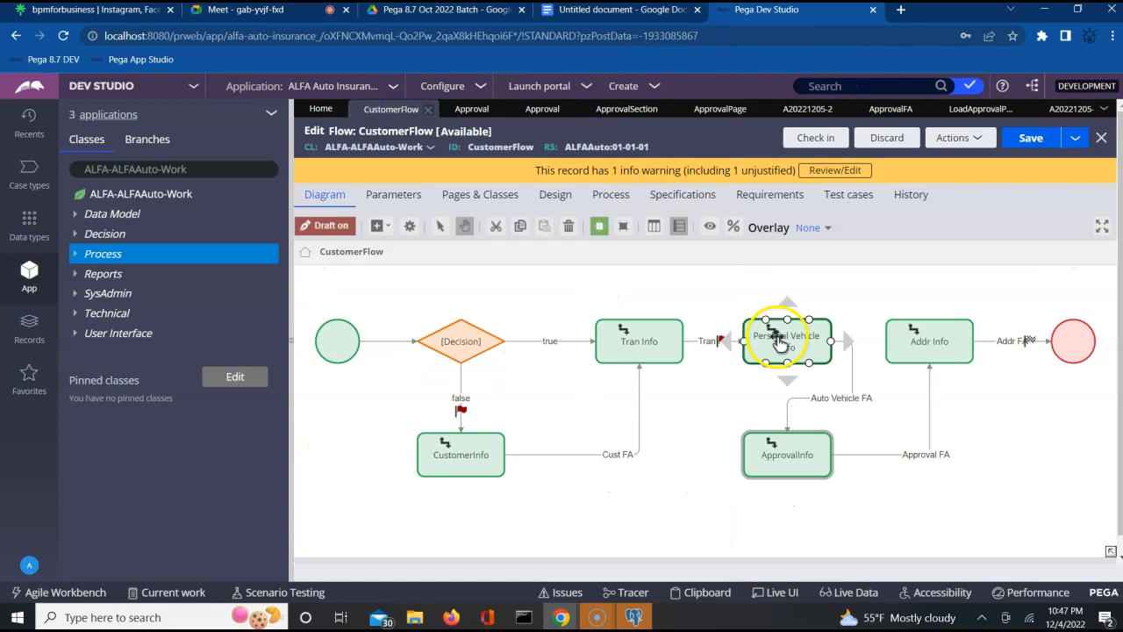
pyautogui.click(763, 458)
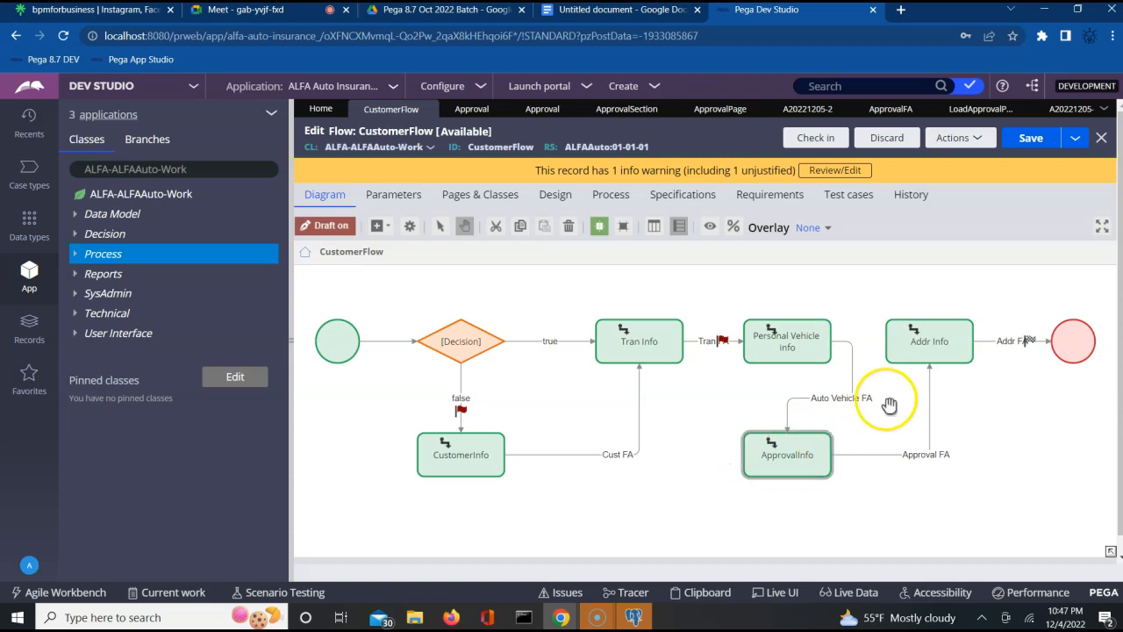
pyautogui.click(846, 376)
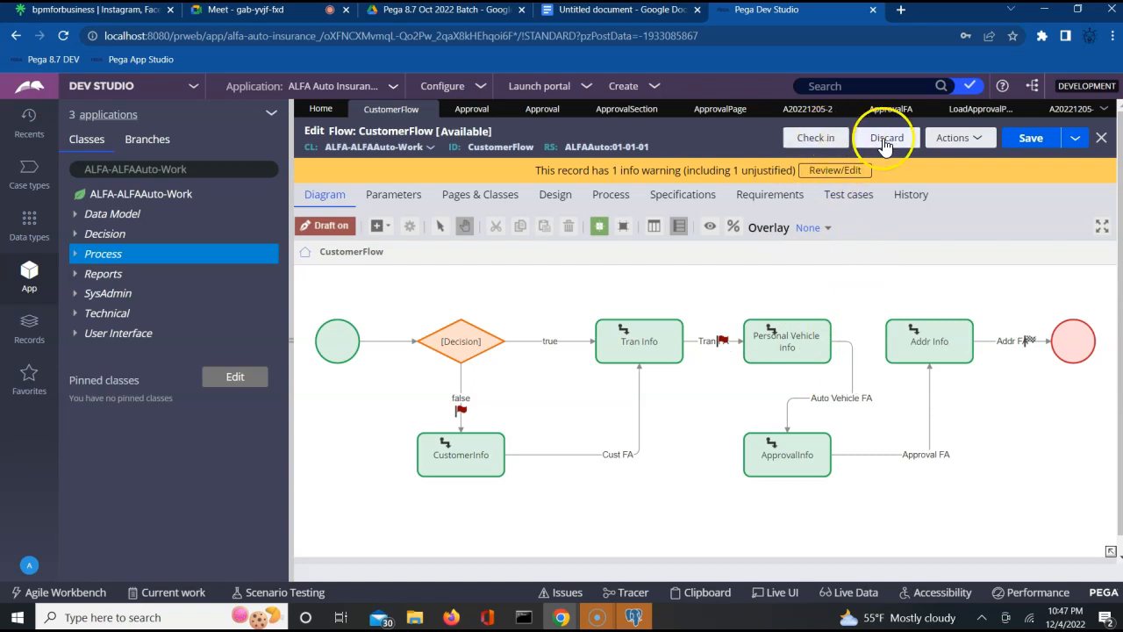
# - Check in CustomerFlow with a comment, then save and open its copy in ALFAAuto 01-01-02
pyautogui.click(821, 143)
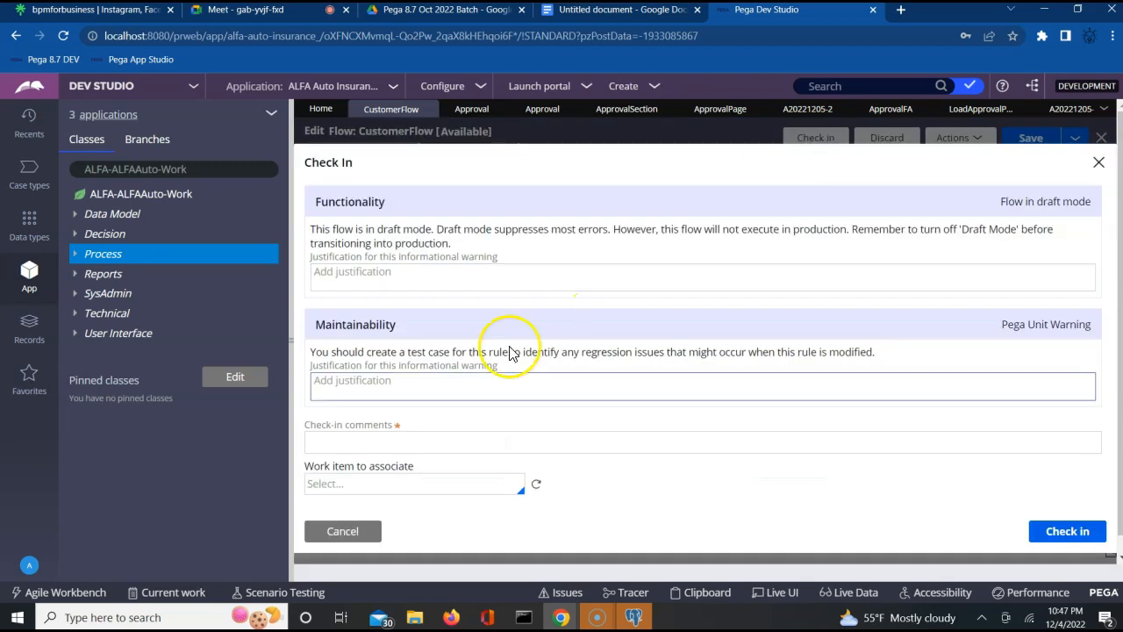
pyautogui.click(417, 436)
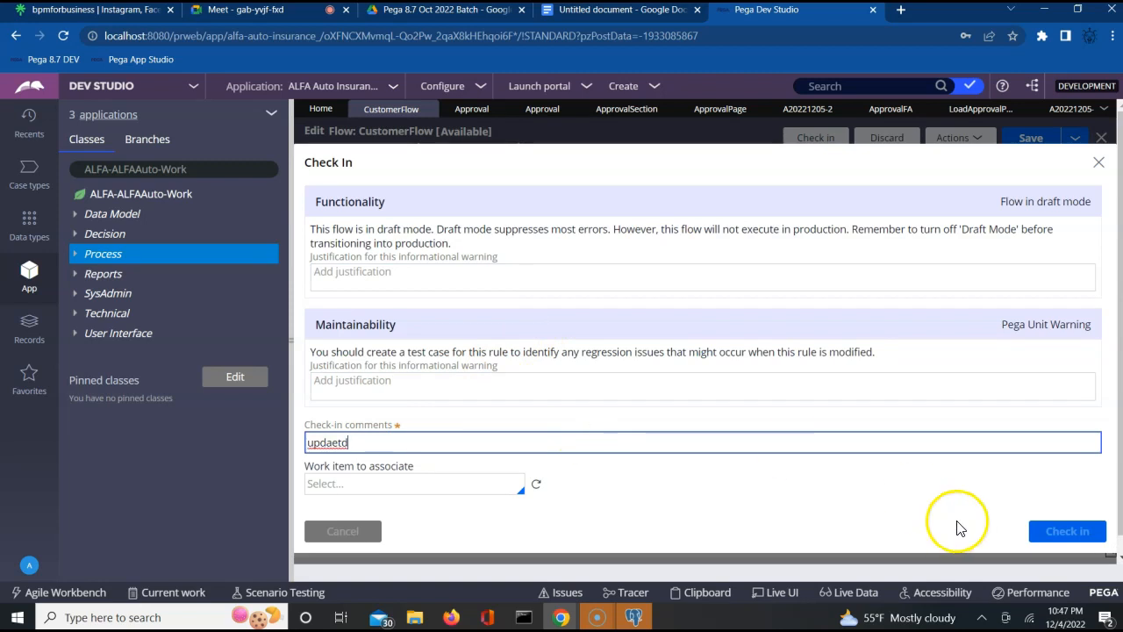
pyautogui.click(1061, 532)
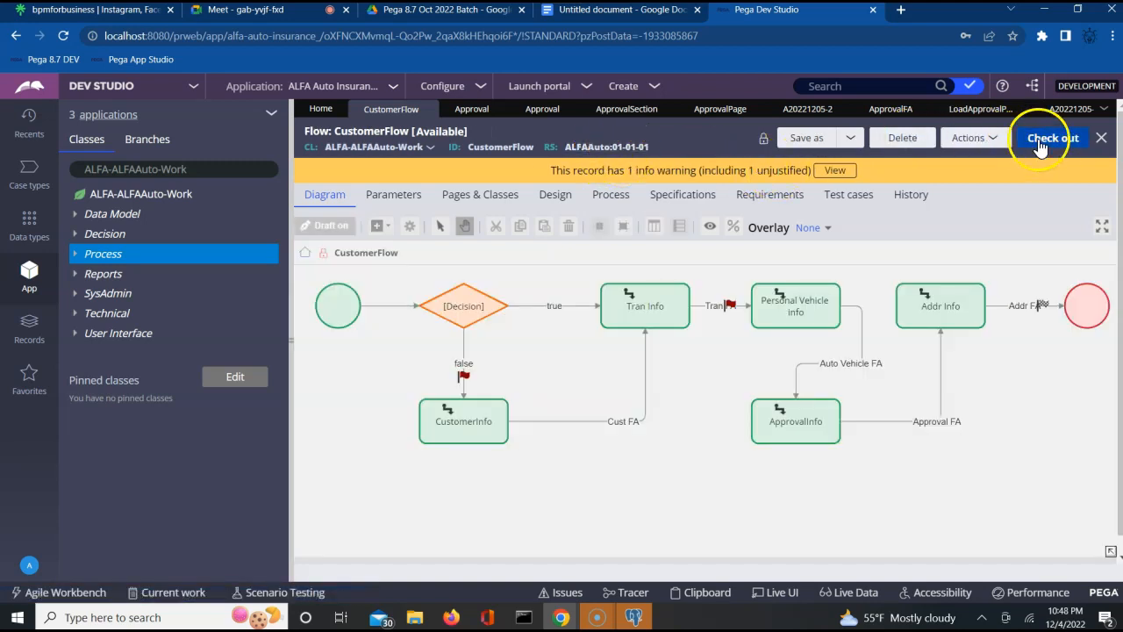
pyautogui.click(808, 138)
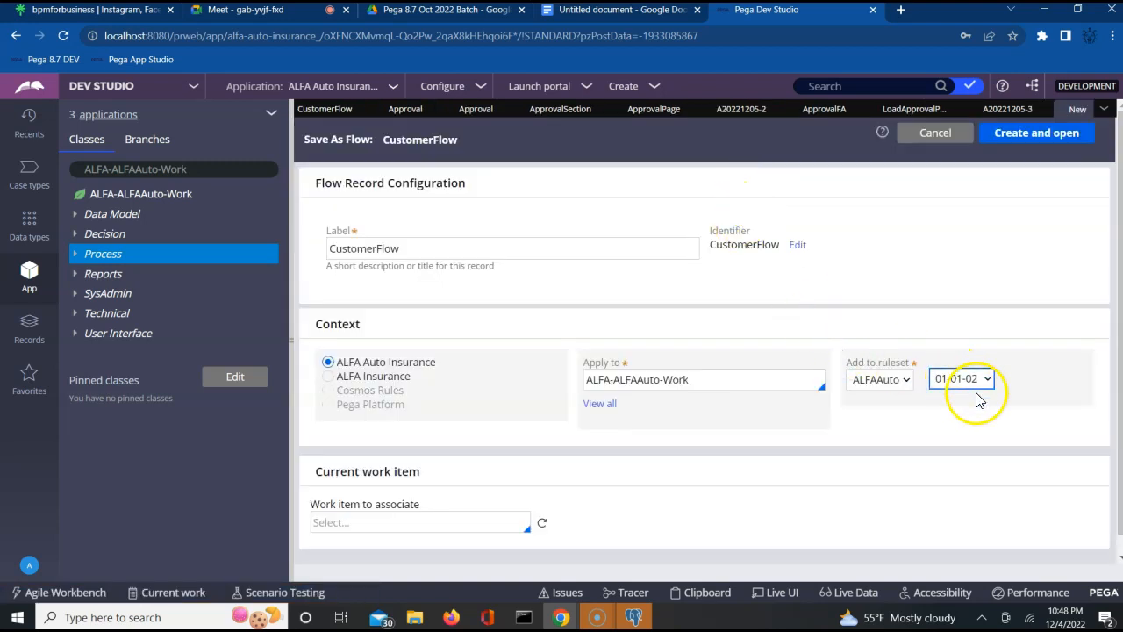
pyautogui.click(1048, 133)
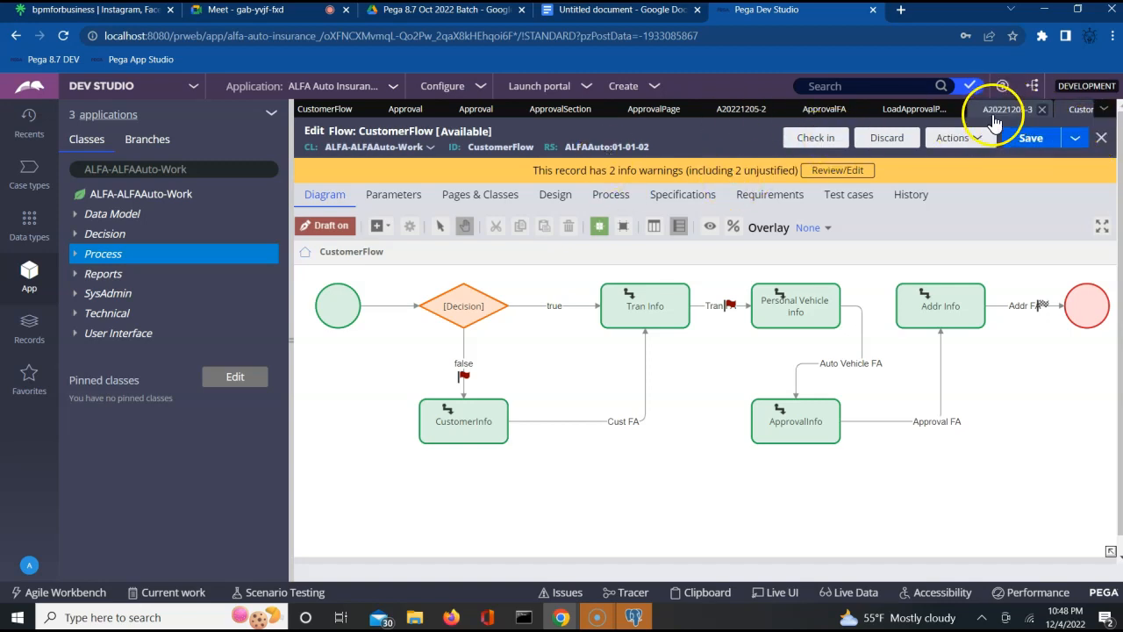
# - Cycle through the open LoadApprovalPageDT, ApprovalFA, ApprovalPage, ApprovalSection and Approval rule tabs
pyautogui.click(903, 107)
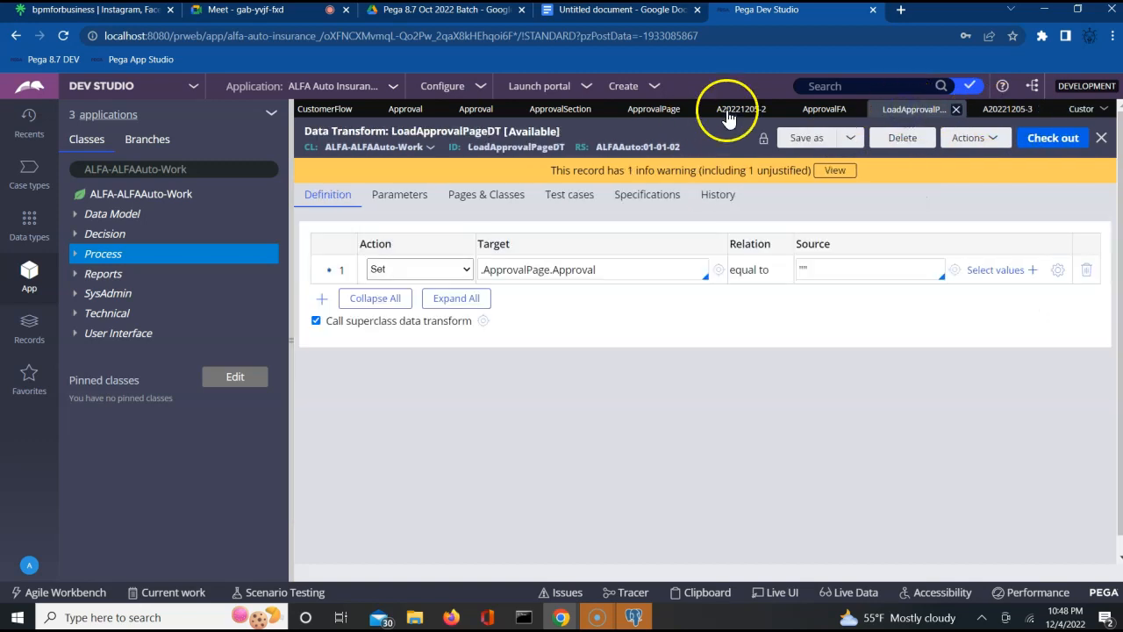
pyautogui.click(817, 114)
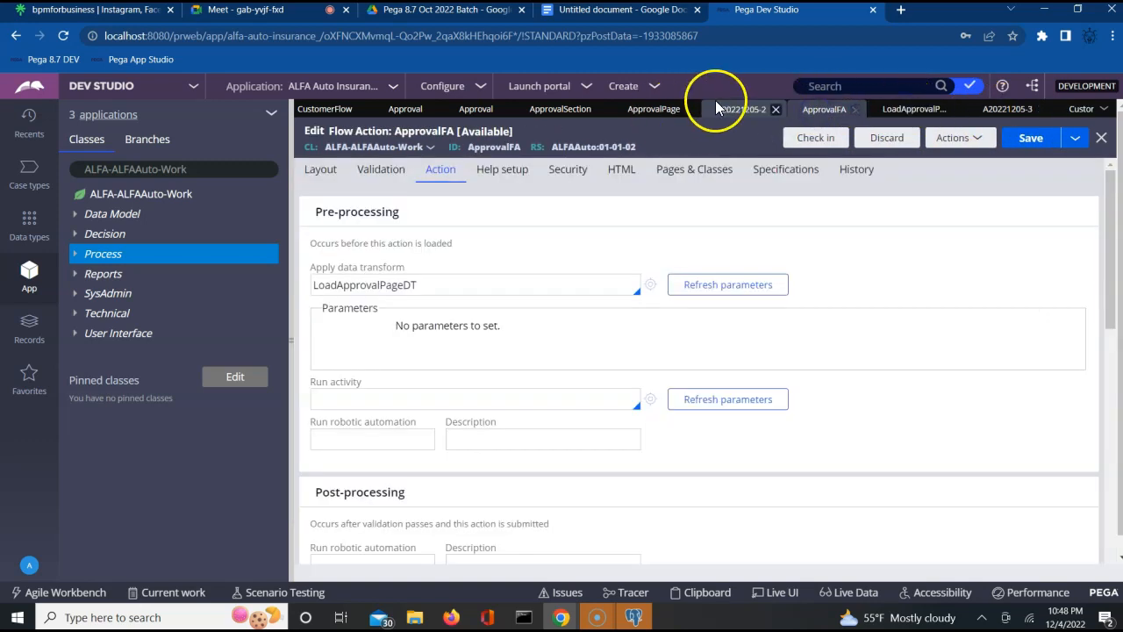
pyautogui.click(663, 114)
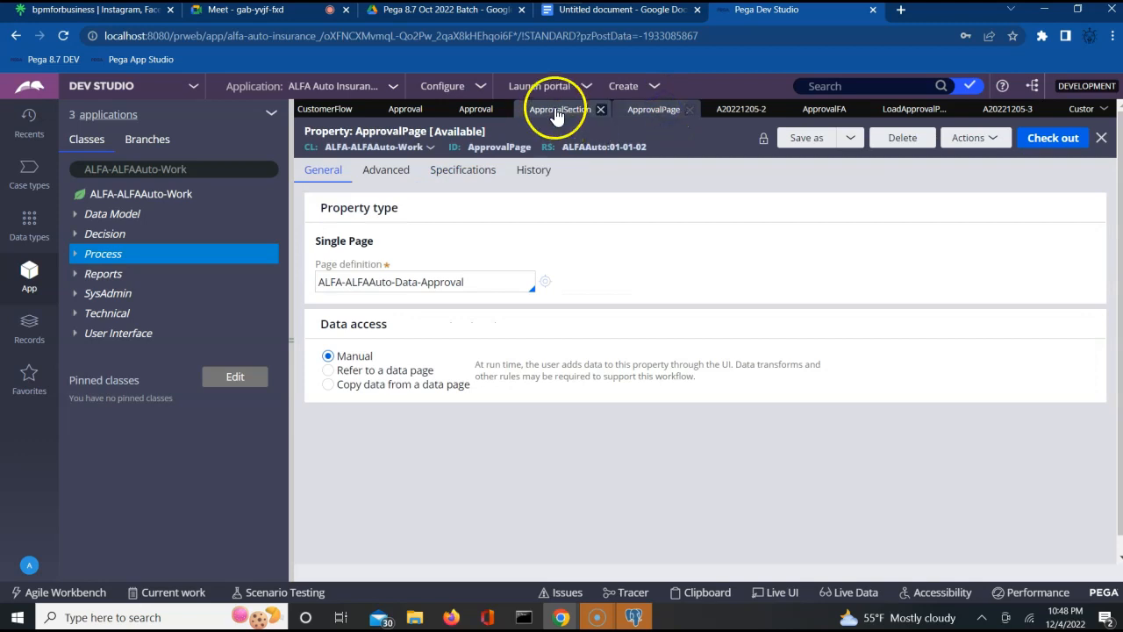
pyautogui.click(554, 113)
pyautogui.click(476, 111)
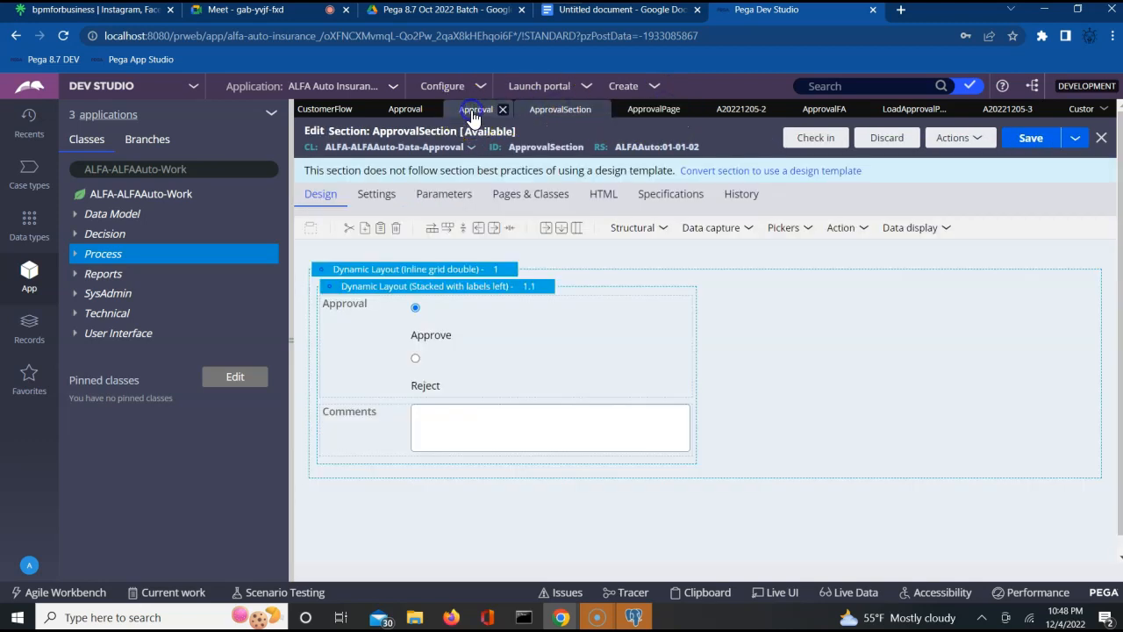
# - Attempt to lock ALFAAuto version 01-01-01, dismiss the refusal, and list the checked-out records
pyautogui.click(607, 150)
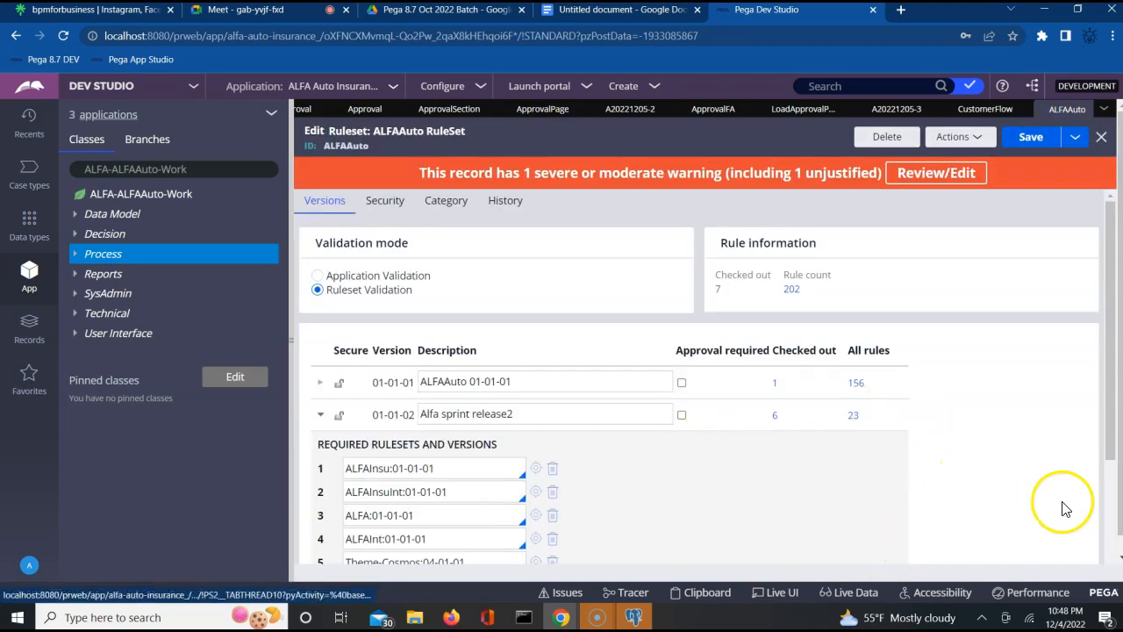
pyautogui.click(1109, 519)
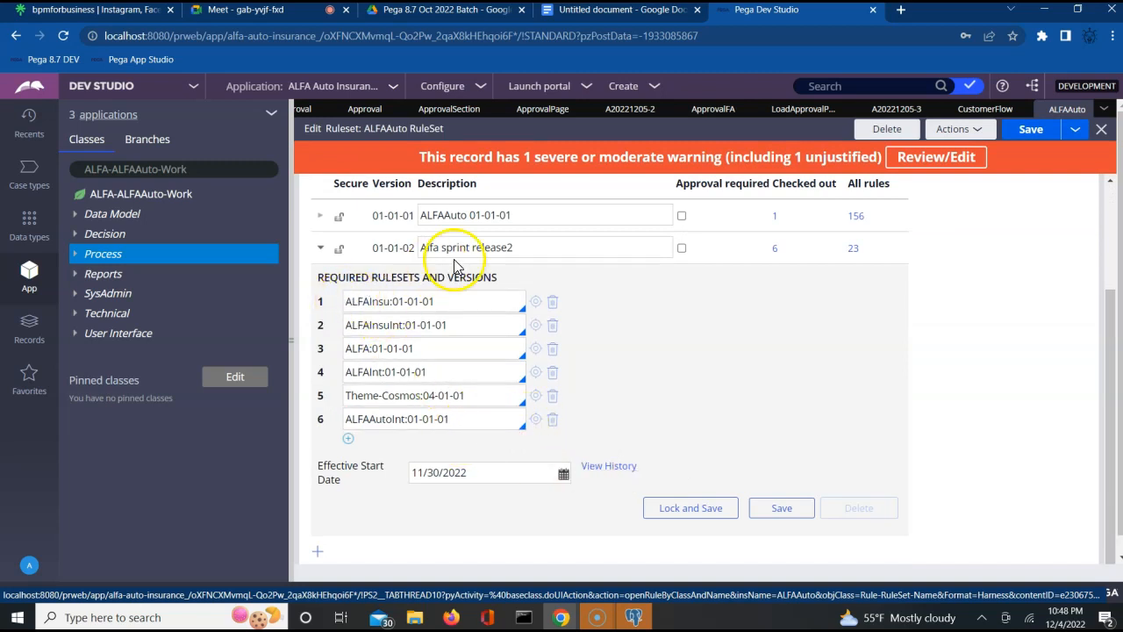
pyautogui.click(319, 217)
pyautogui.click(714, 475)
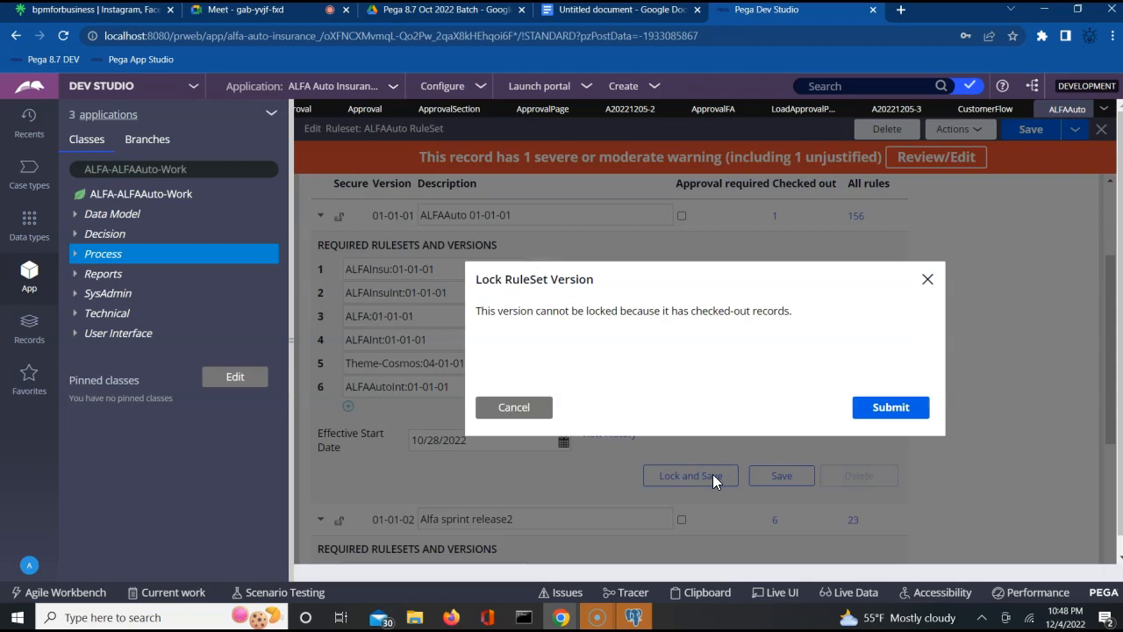
pyautogui.click(904, 408)
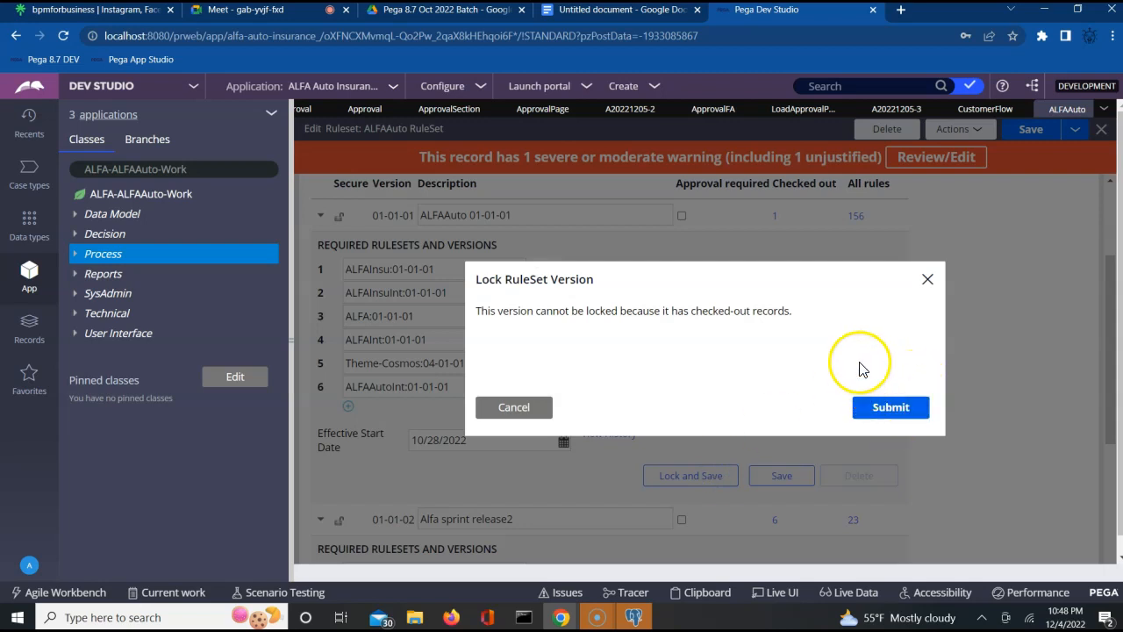
pyautogui.click(929, 279)
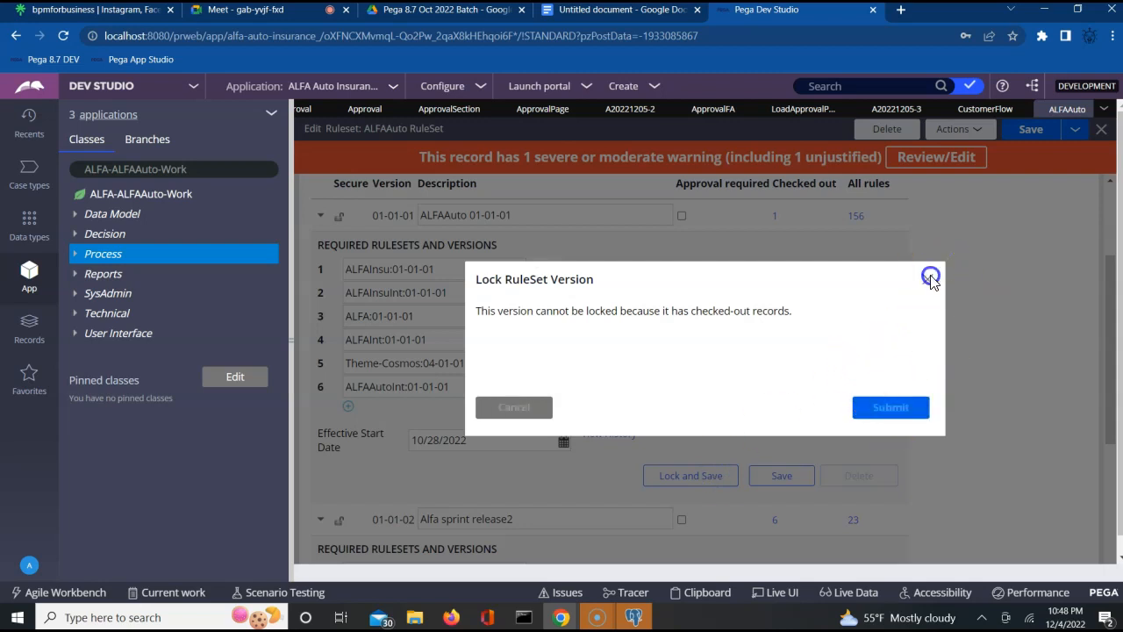
pyautogui.click(971, 95)
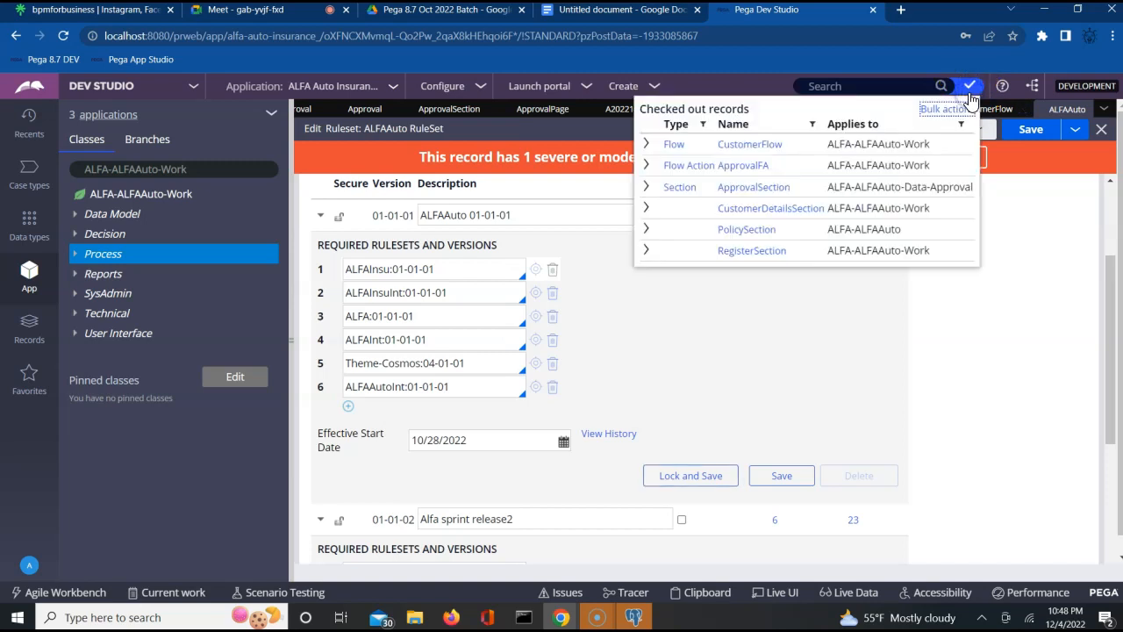
# - Inspect the checked-out ApprovalFA flow action, then open bulk actions for checked-out rules
pyautogui.click(739, 166)
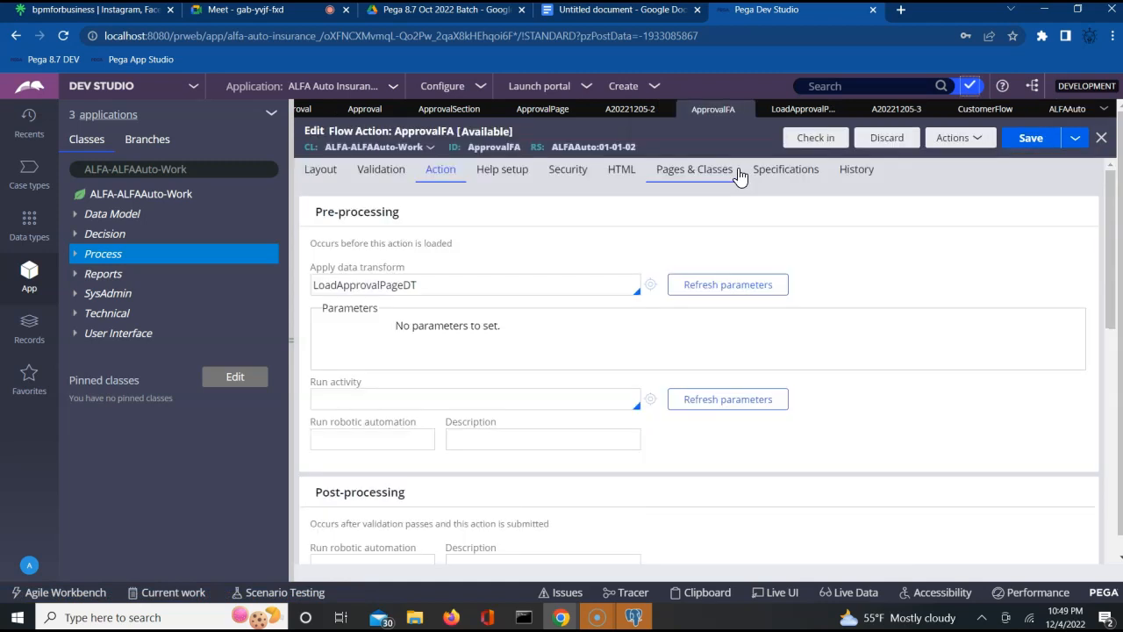
pyautogui.click(735, 169)
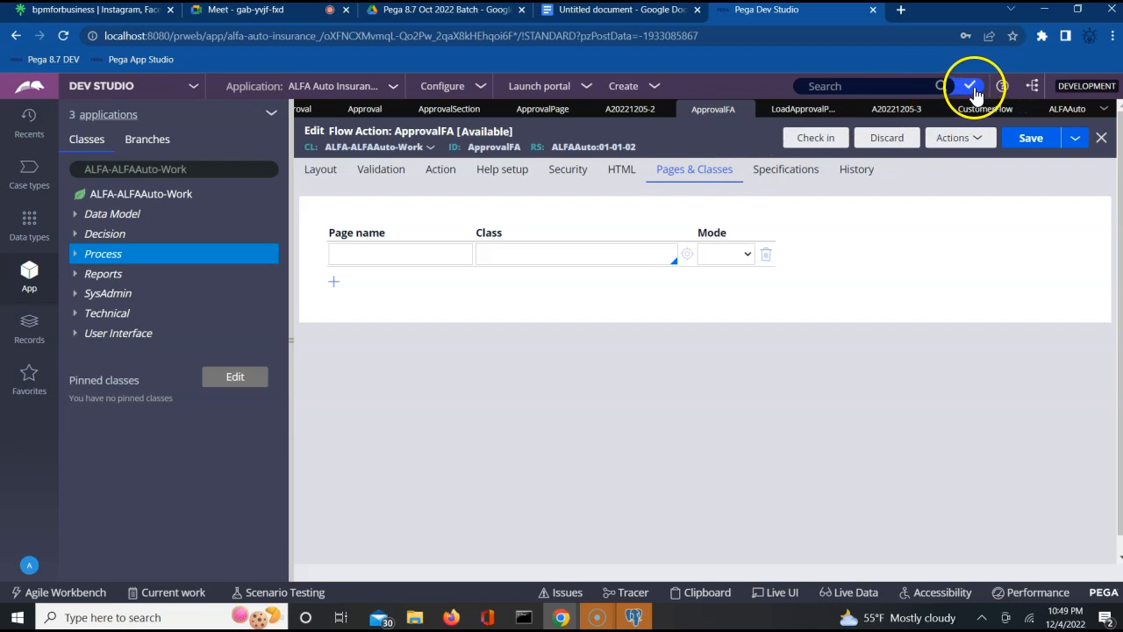
pyautogui.click(971, 86)
pyautogui.click(949, 109)
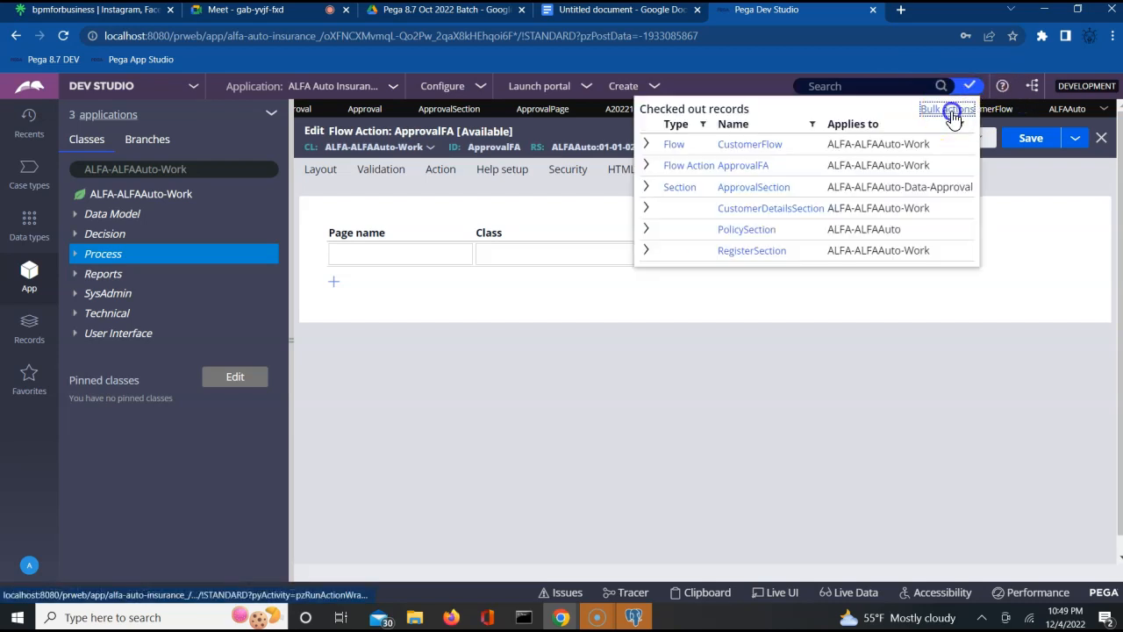
pyautogui.click(922, 134)
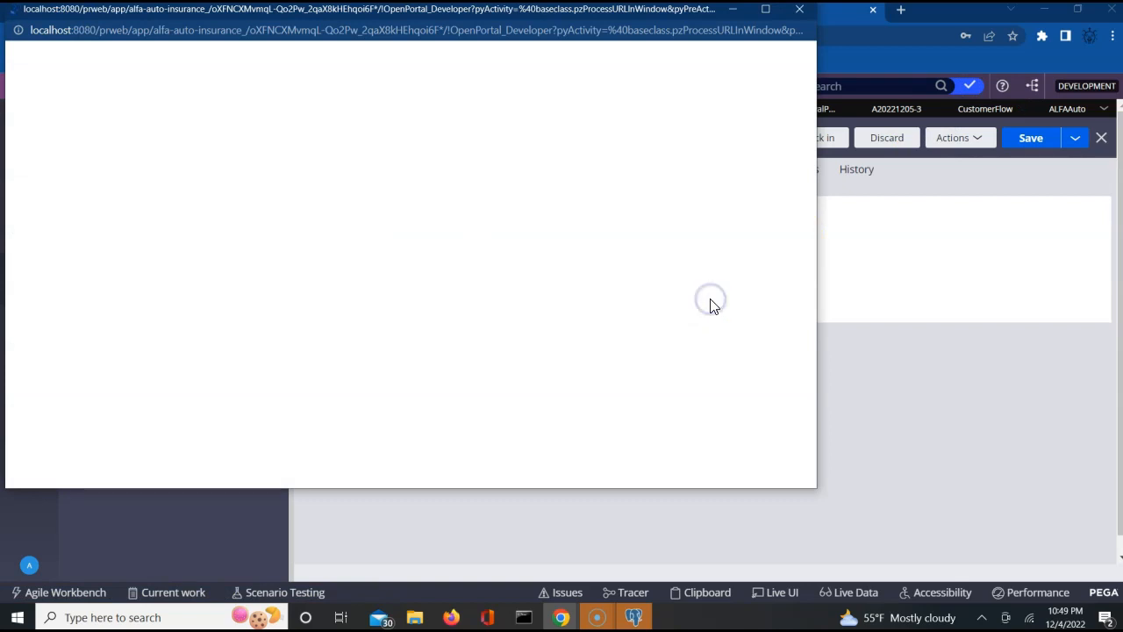
# - Check in PolicySection with the comment 'updateed', confirming despite the newer version
pyautogui.click(623, 279)
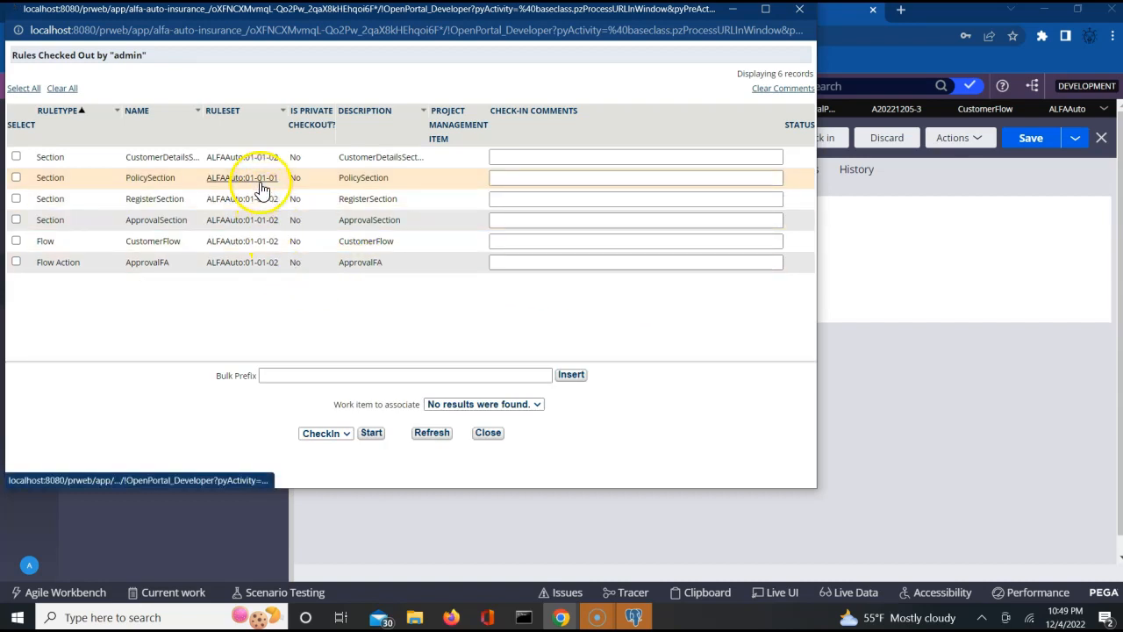
pyautogui.click(17, 179)
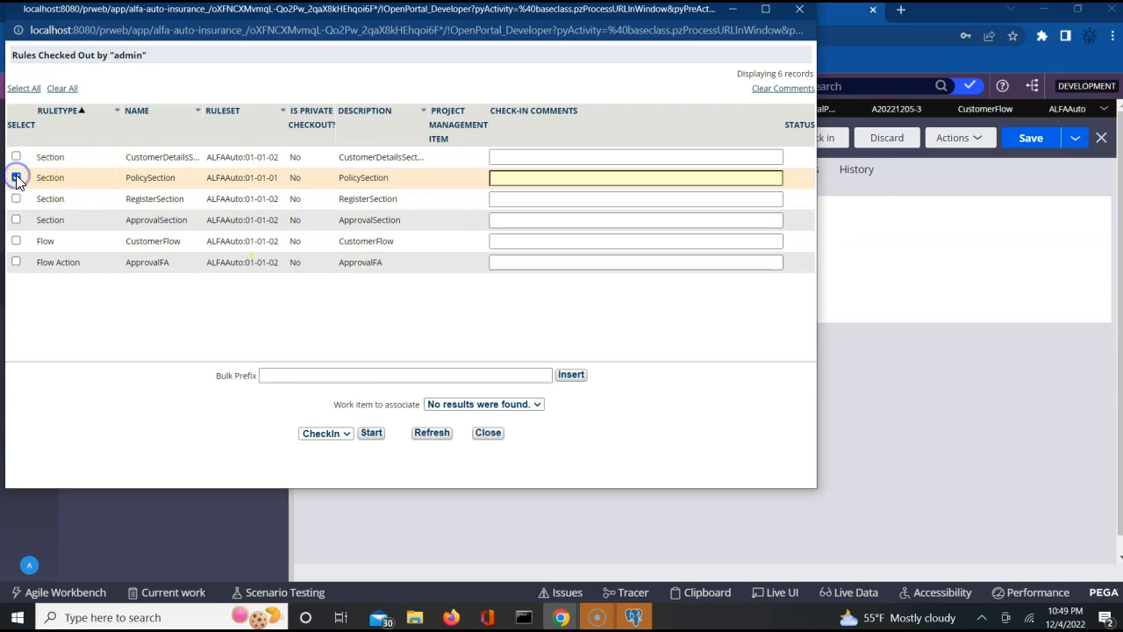
pyautogui.click(575, 180)
pyautogui.click(581, 178)
pyautogui.write('updateed')
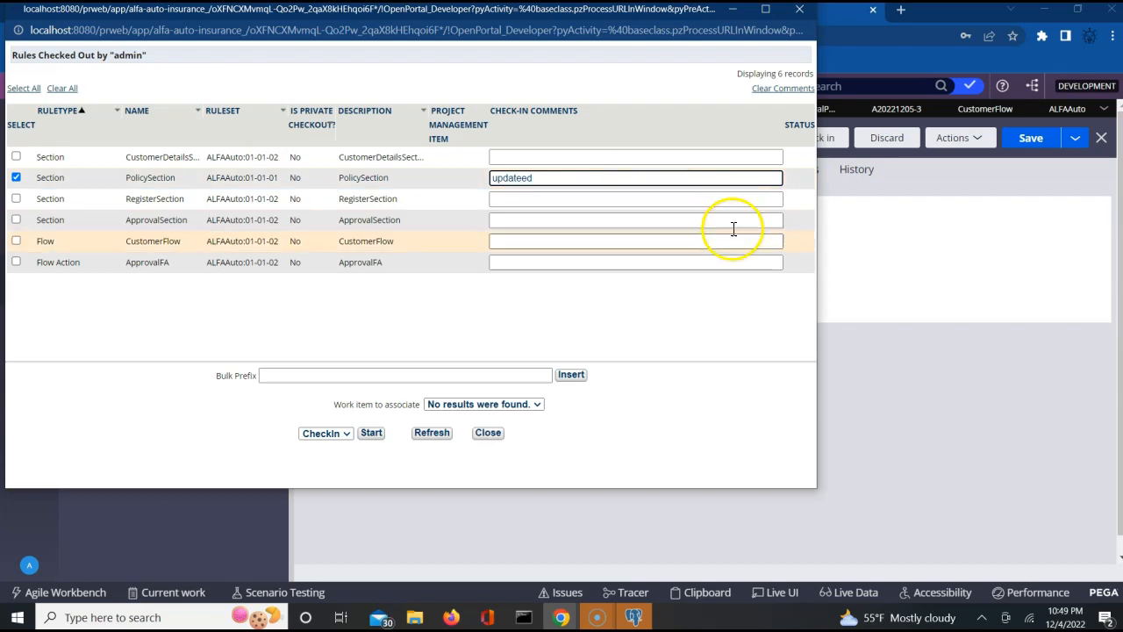
pyautogui.click(370, 433)
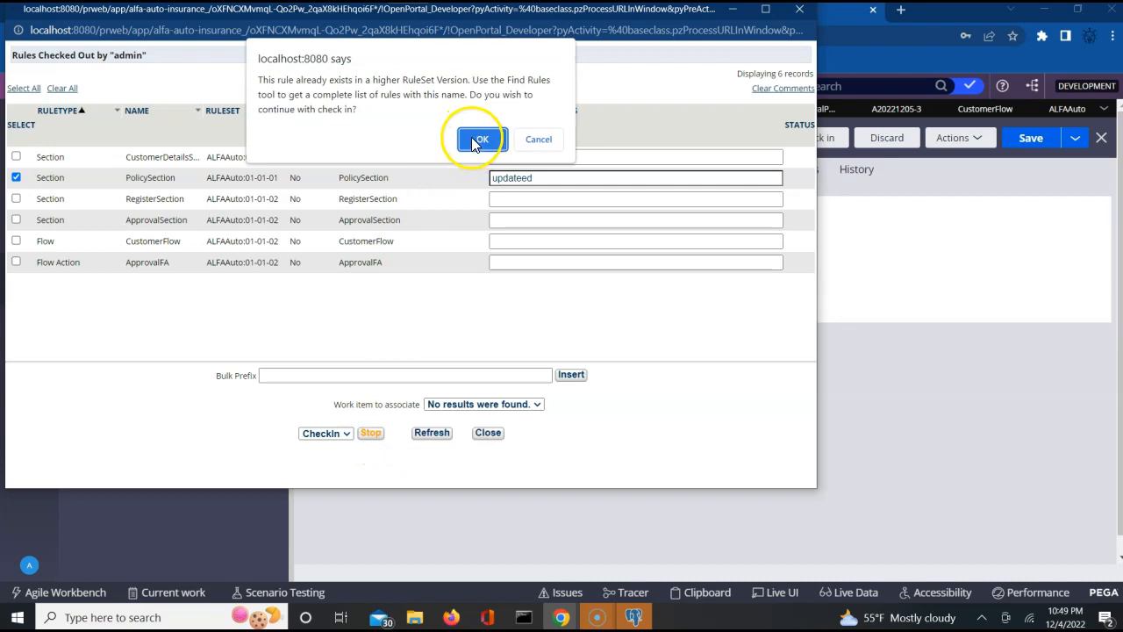
pyautogui.click(474, 140)
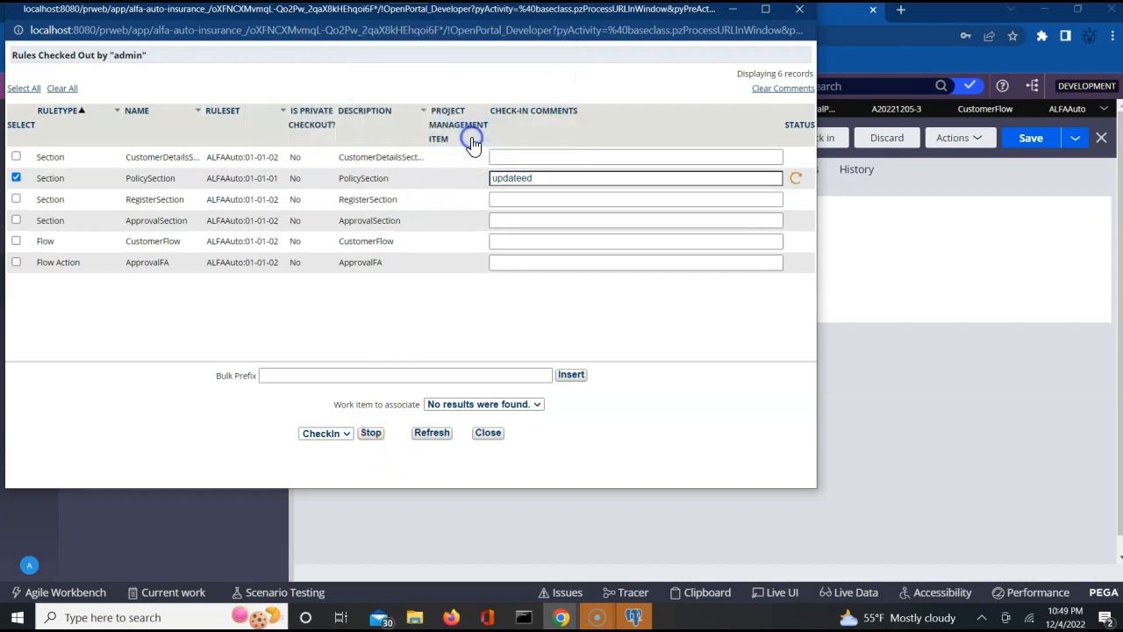
# - Close the bulk actions window and verify PolicySection left the checked-out list
pyautogui.click(800, 11)
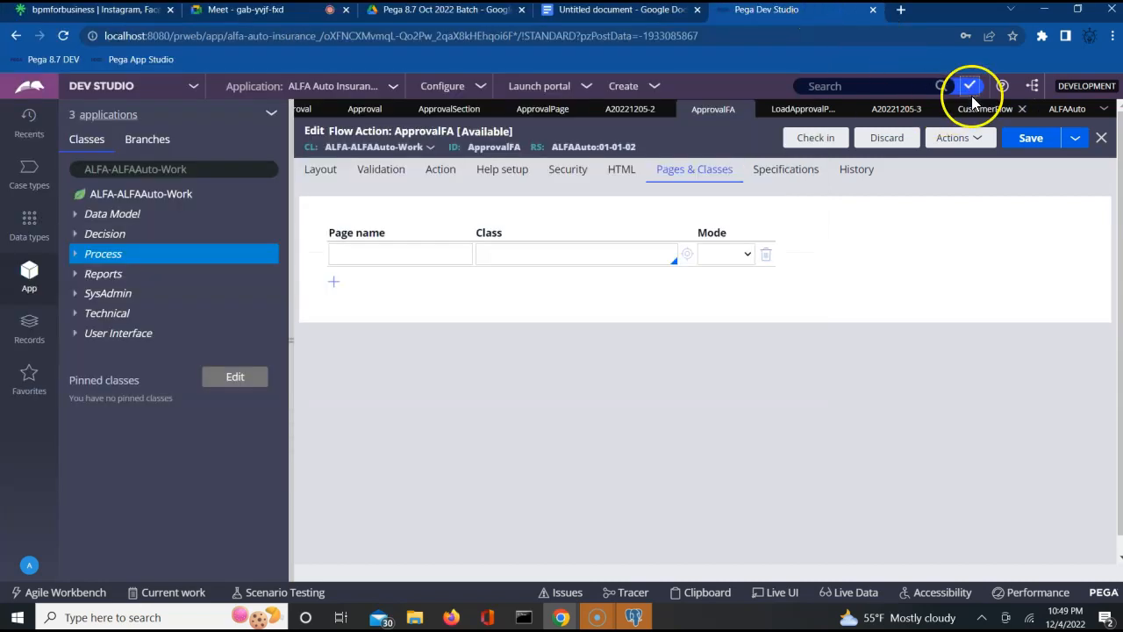
pyautogui.click(970, 85)
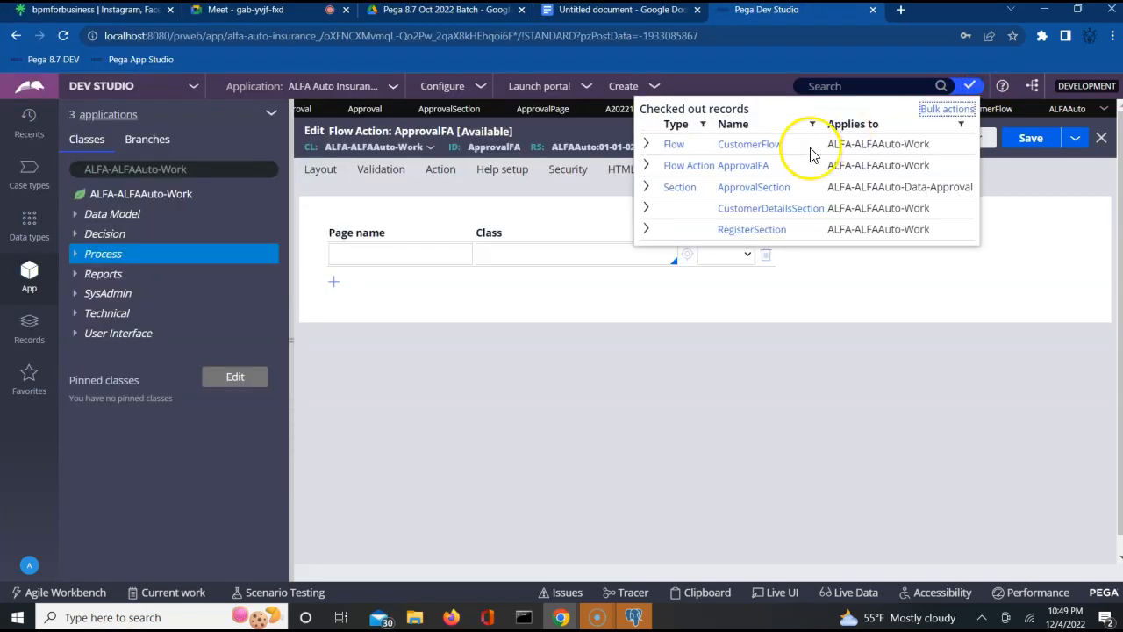
pyautogui.click(833, 324)
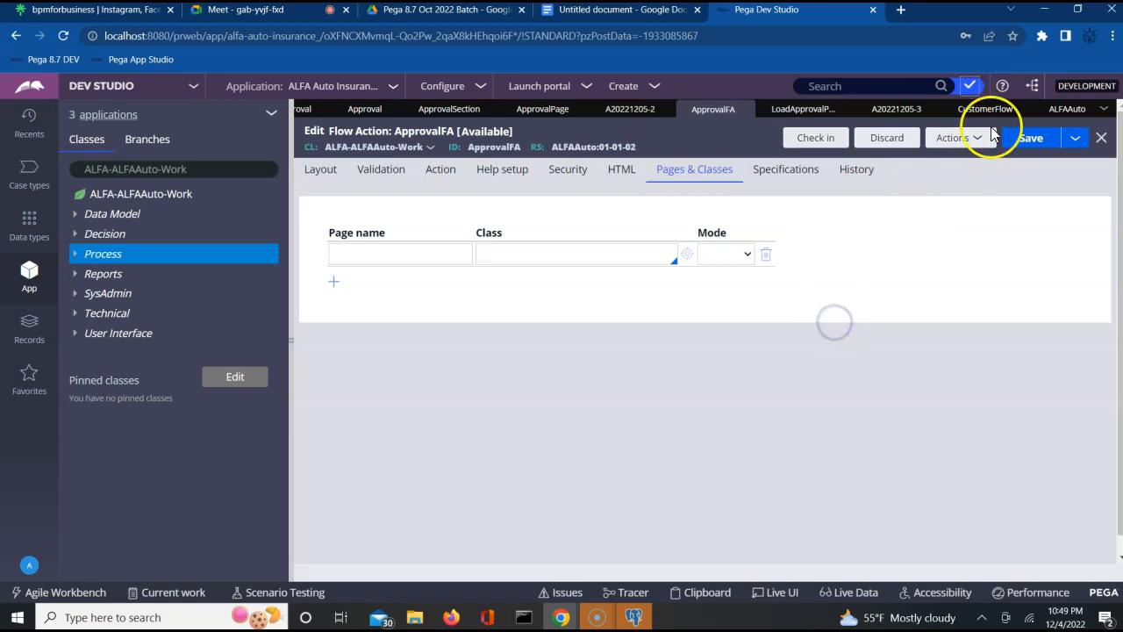
# - Lock ALFAAuto version 01-01-01 with a lock password and save the ruleset
pyautogui.click(1057, 110)
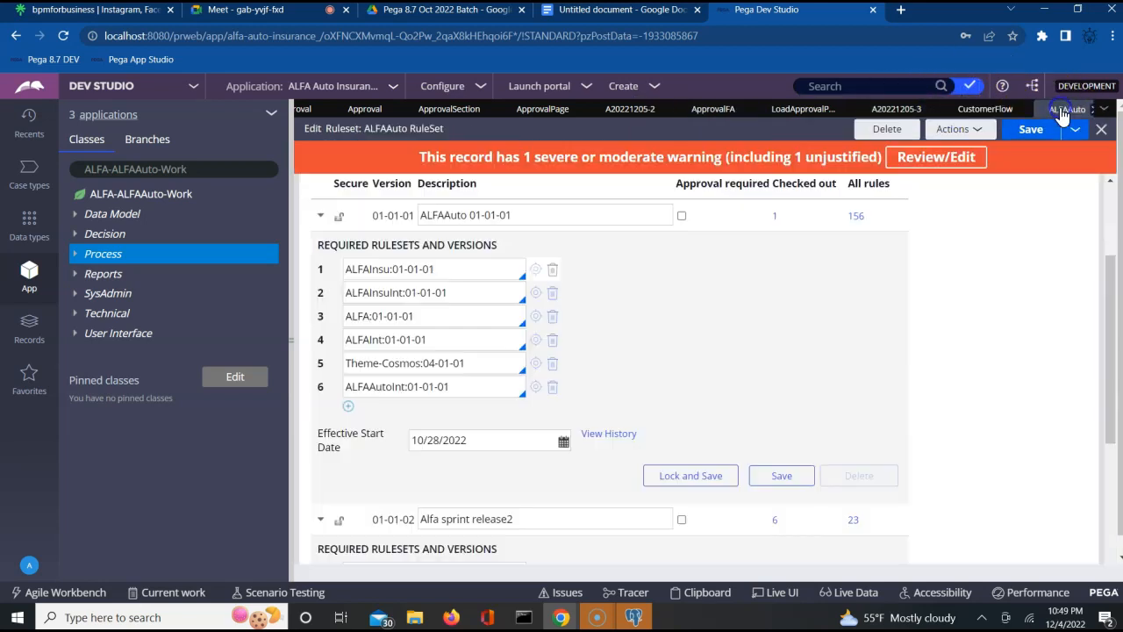
pyautogui.click(685, 474)
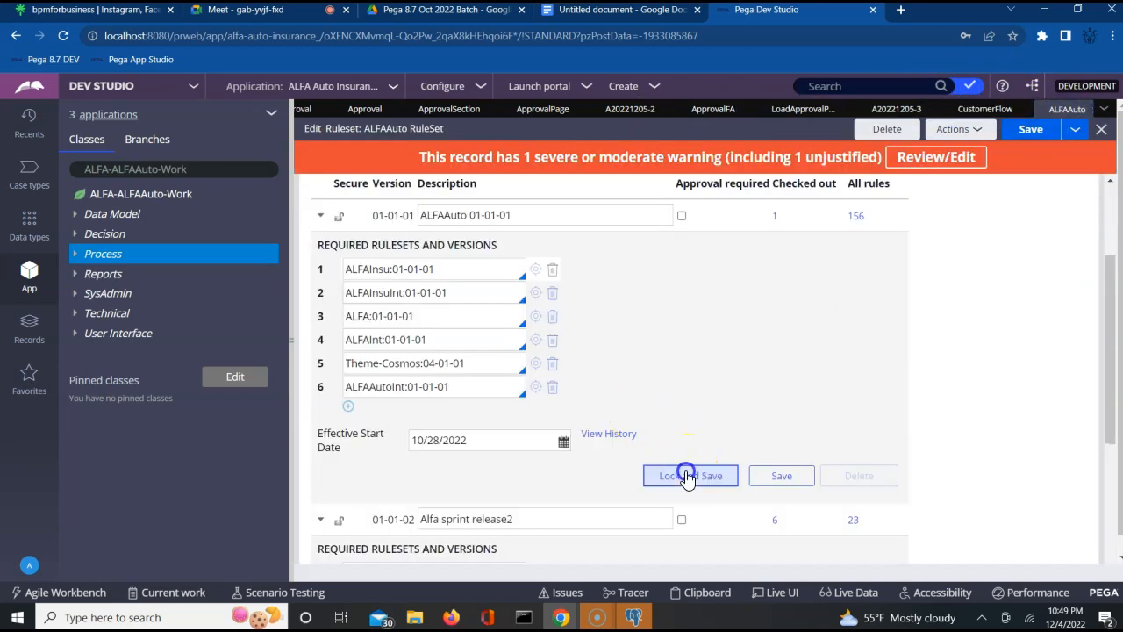
pyautogui.click(653, 339)
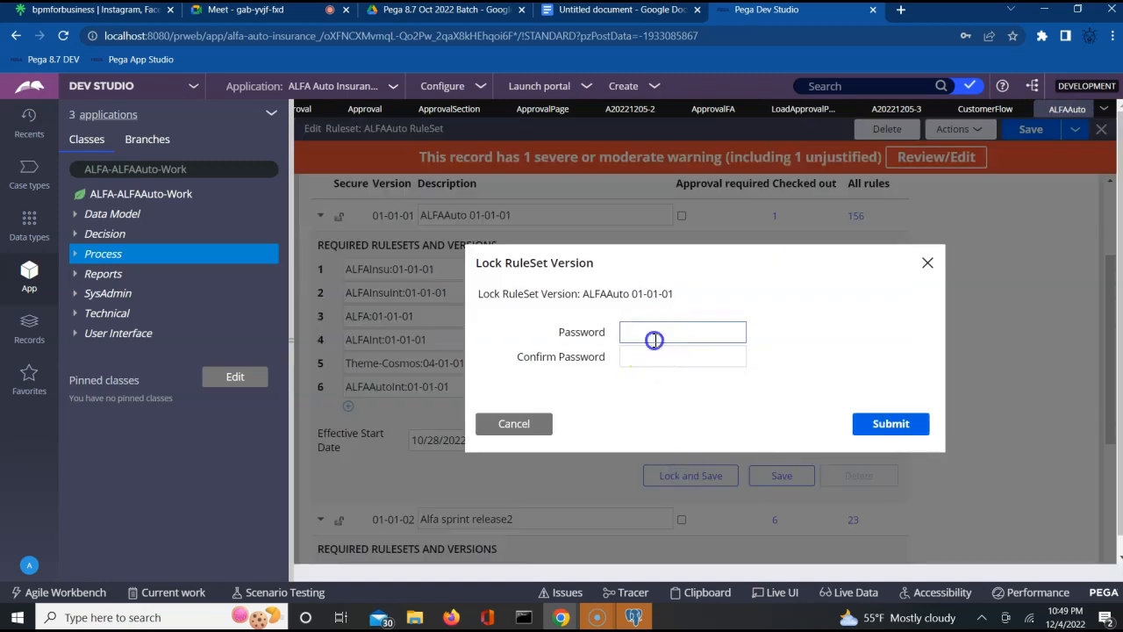
pyautogui.write('12345')
pyautogui.press('Tab')
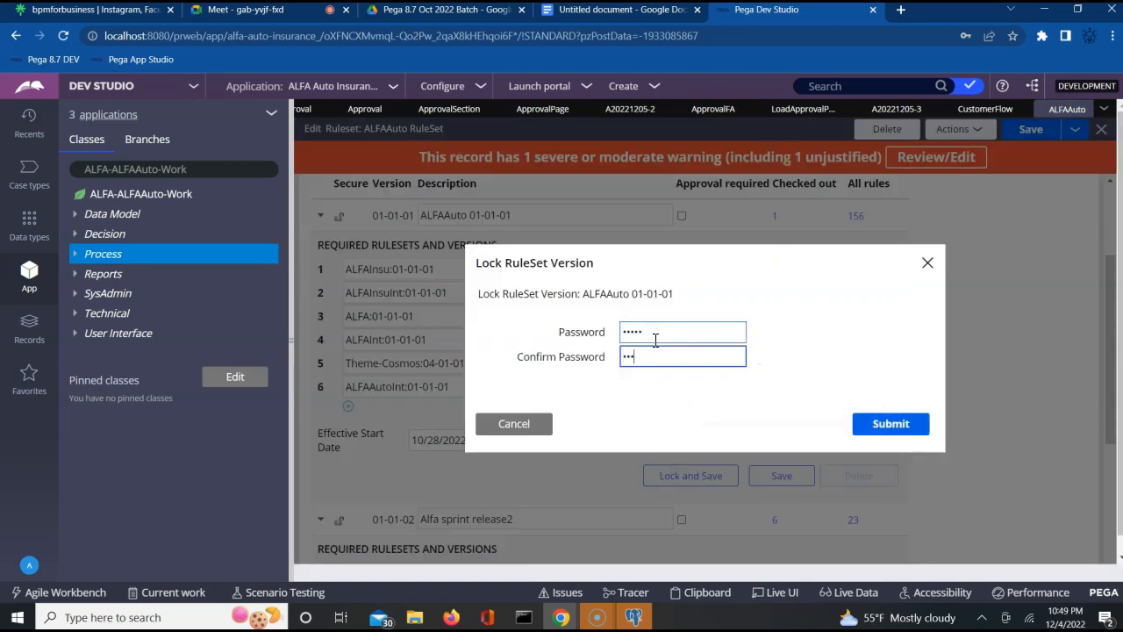
pyautogui.click(904, 426)
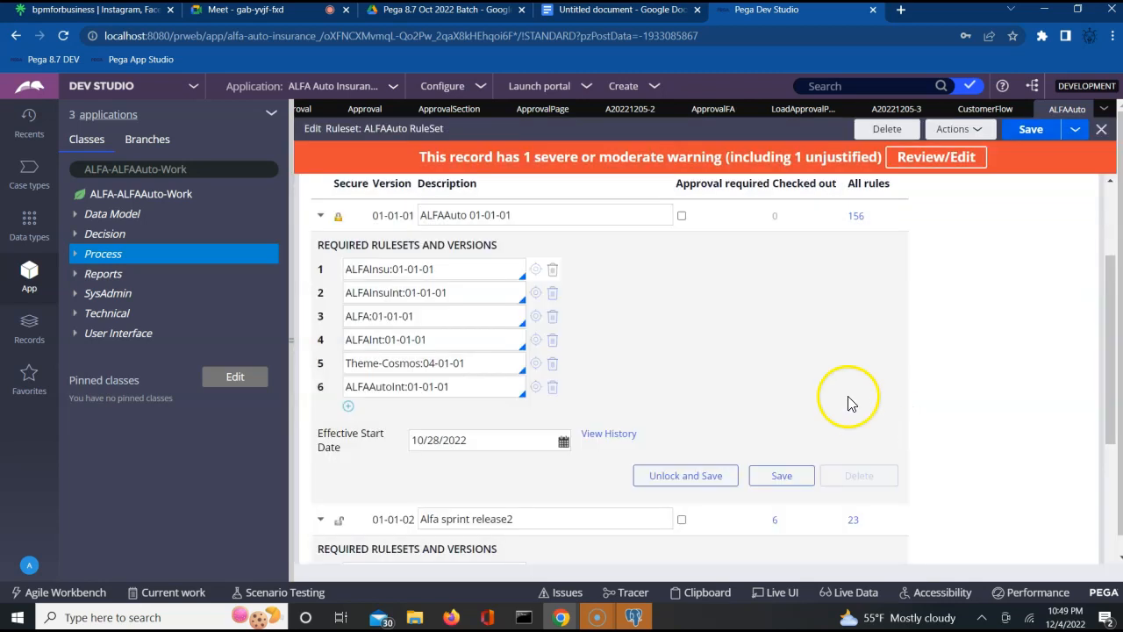
pyautogui.click(1026, 129)
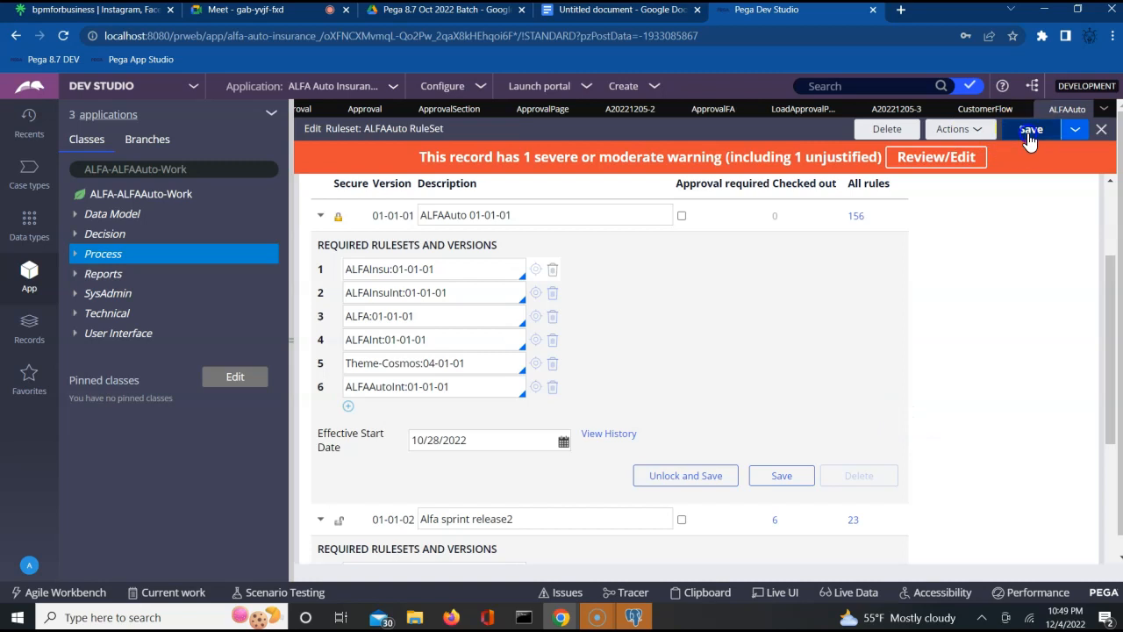
# - Run the CustomerFlow flow and create a new case
pyautogui.click(984, 109)
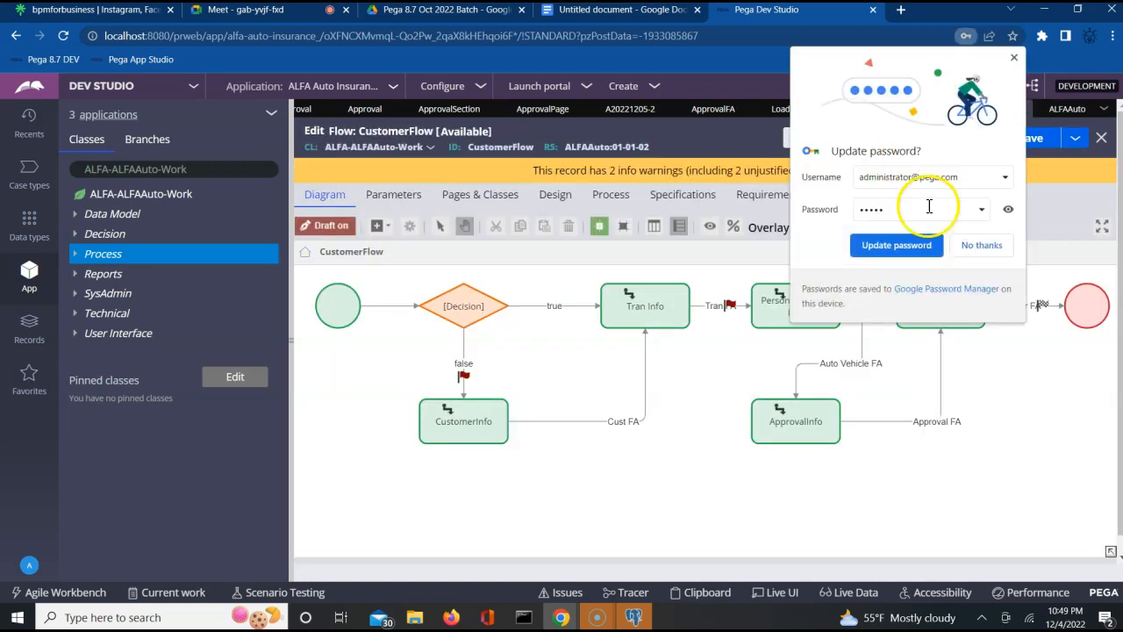
pyautogui.click(982, 249)
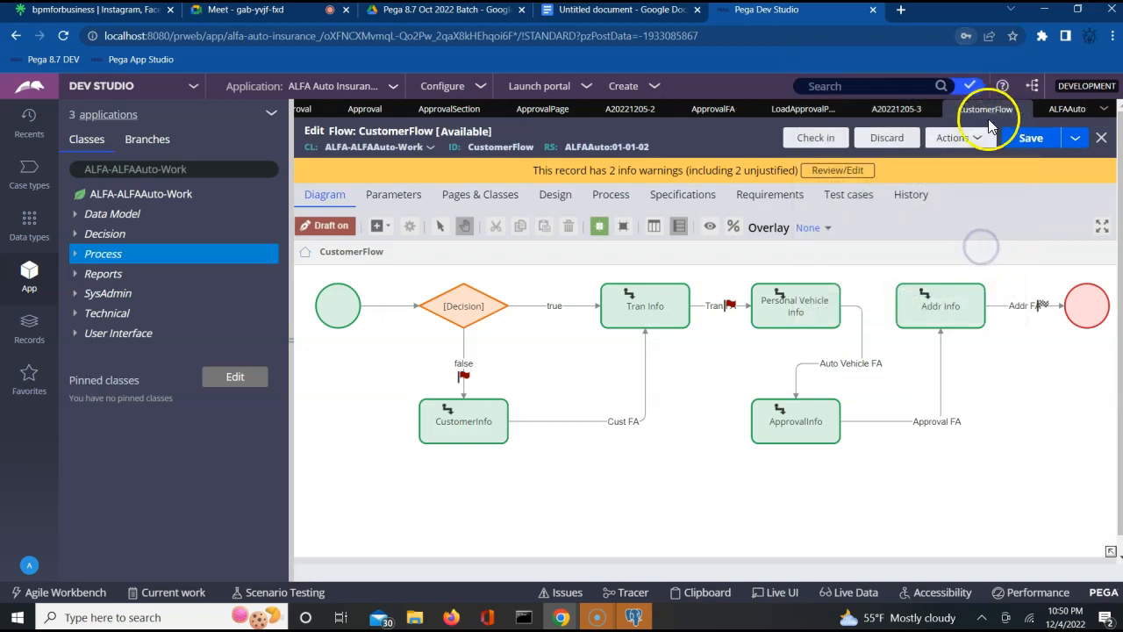
pyautogui.click(965, 138)
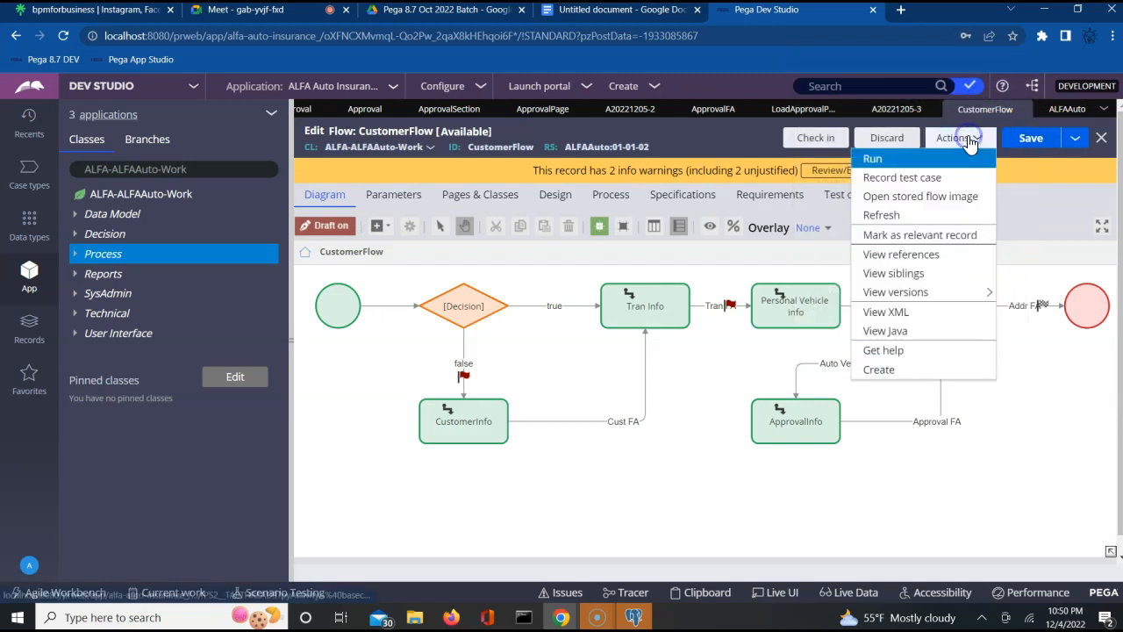
pyautogui.click(891, 161)
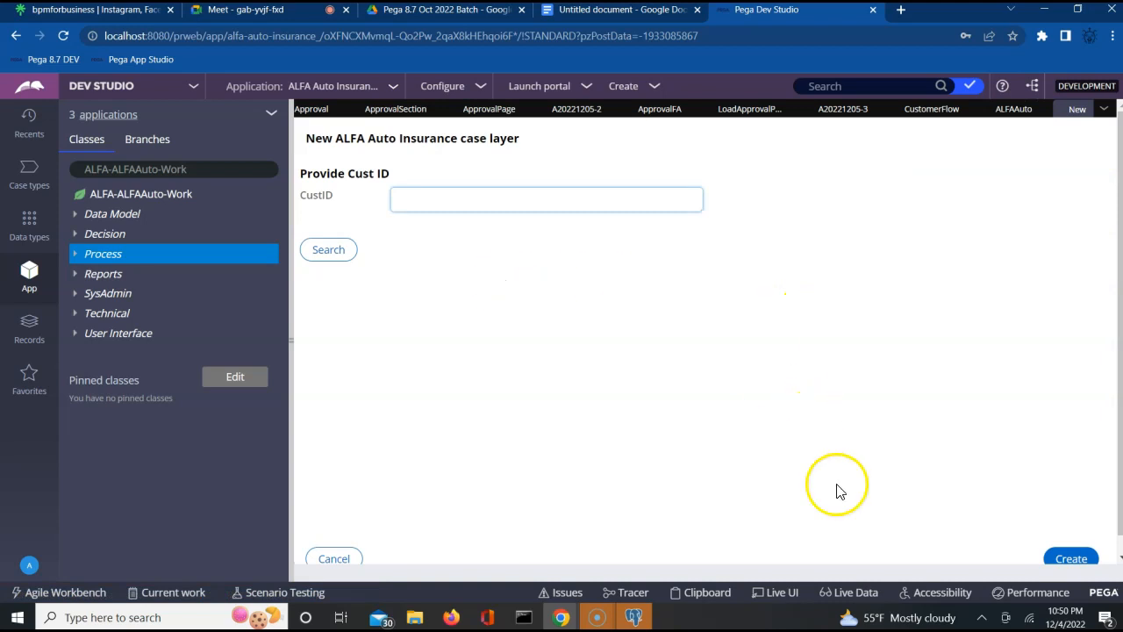
pyautogui.click(1084, 560)
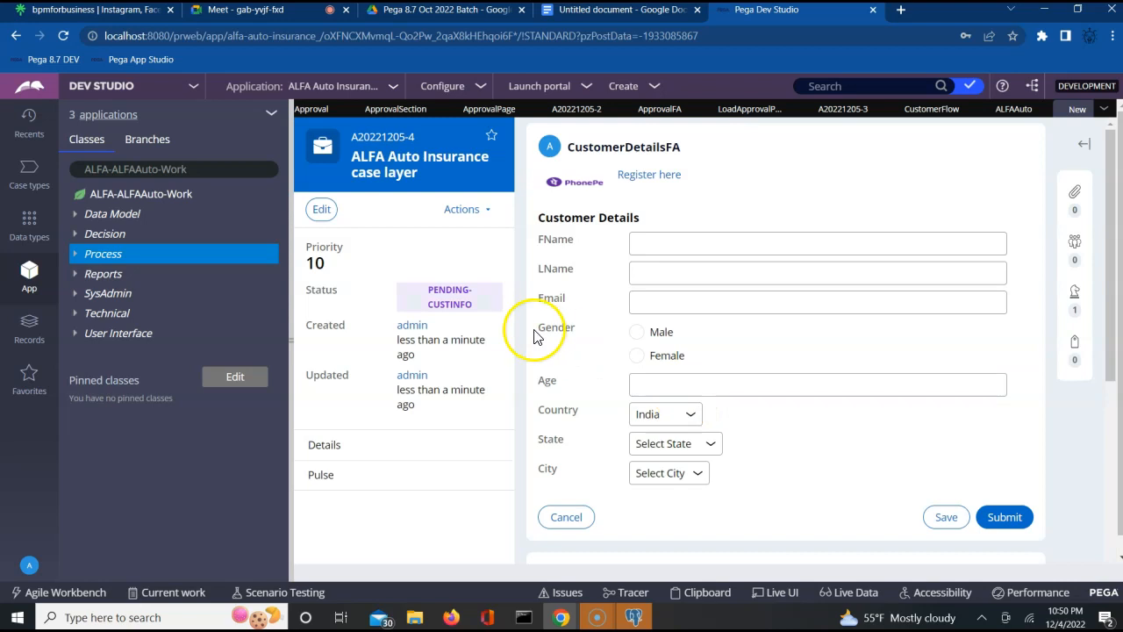
# - Submit Customer Details with gender Male, age 20, state Maharashtra and city Mumbai
pyautogui.click(656, 244)
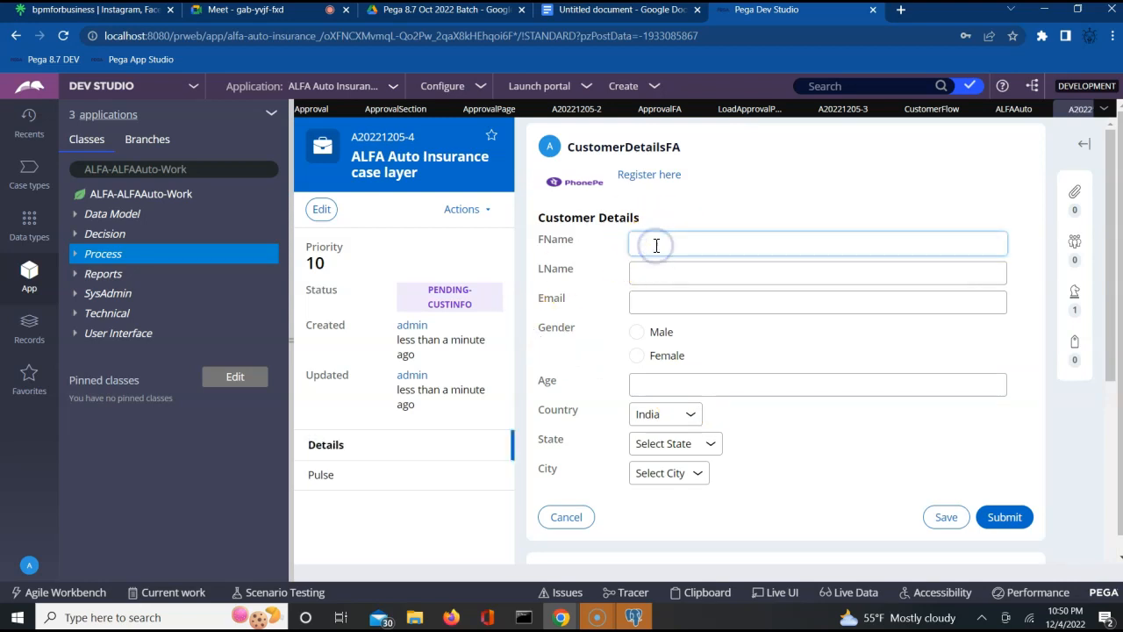
pyautogui.press('Tab')
pyautogui.press('Tab')
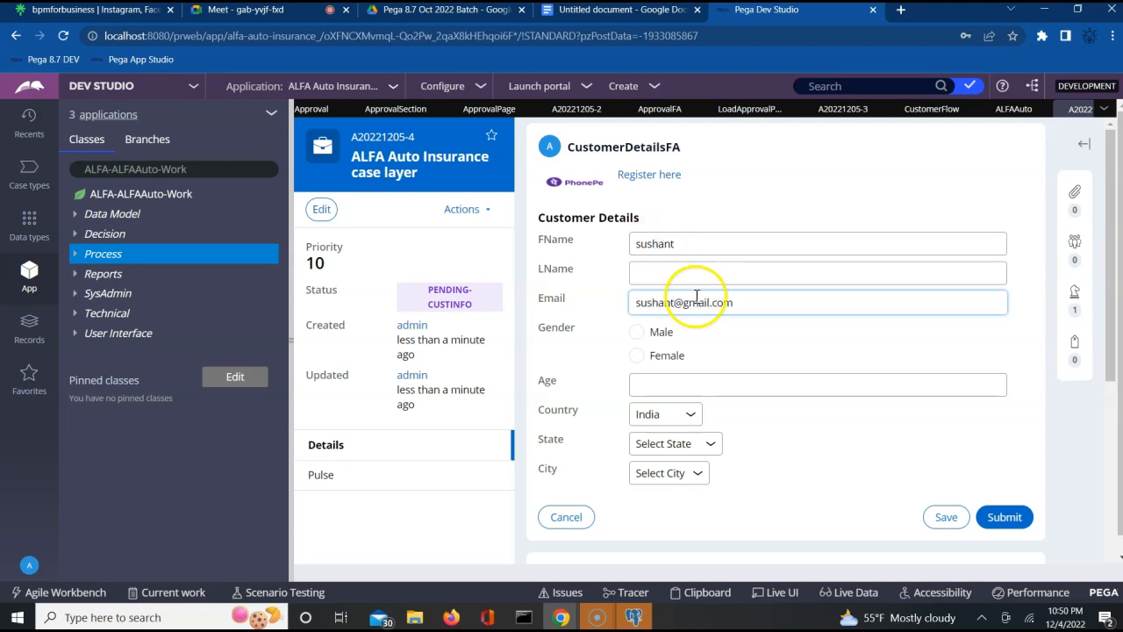
pyautogui.click(637, 331)
pyautogui.click(680, 386)
pyautogui.write('20')
pyautogui.press('Tab')
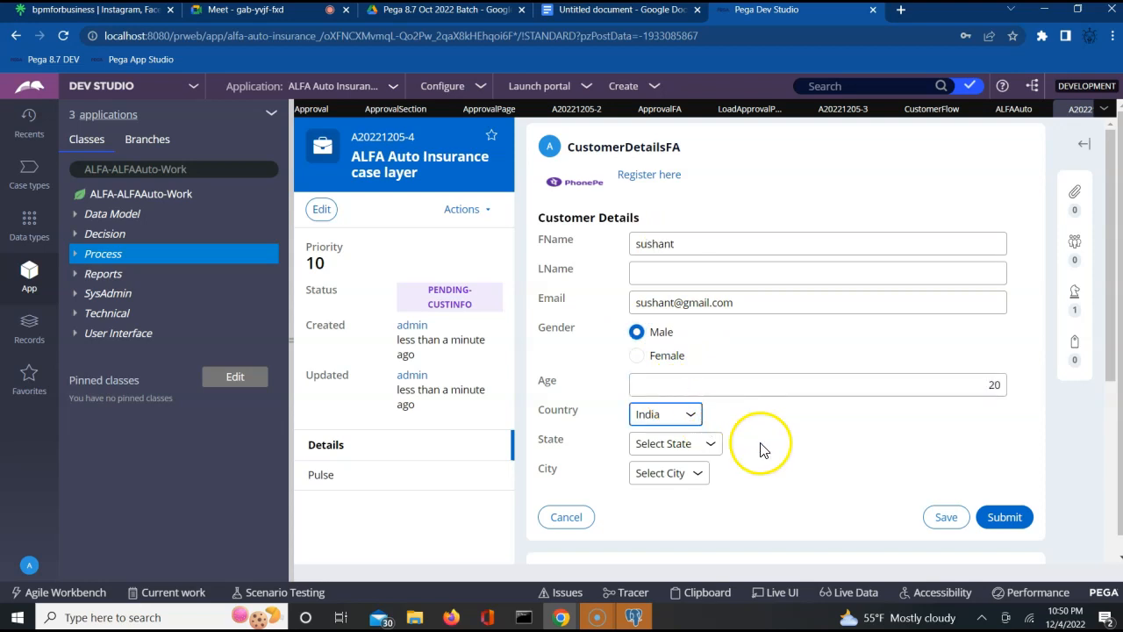
pyautogui.click(676, 443)
pyautogui.click(658, 522)
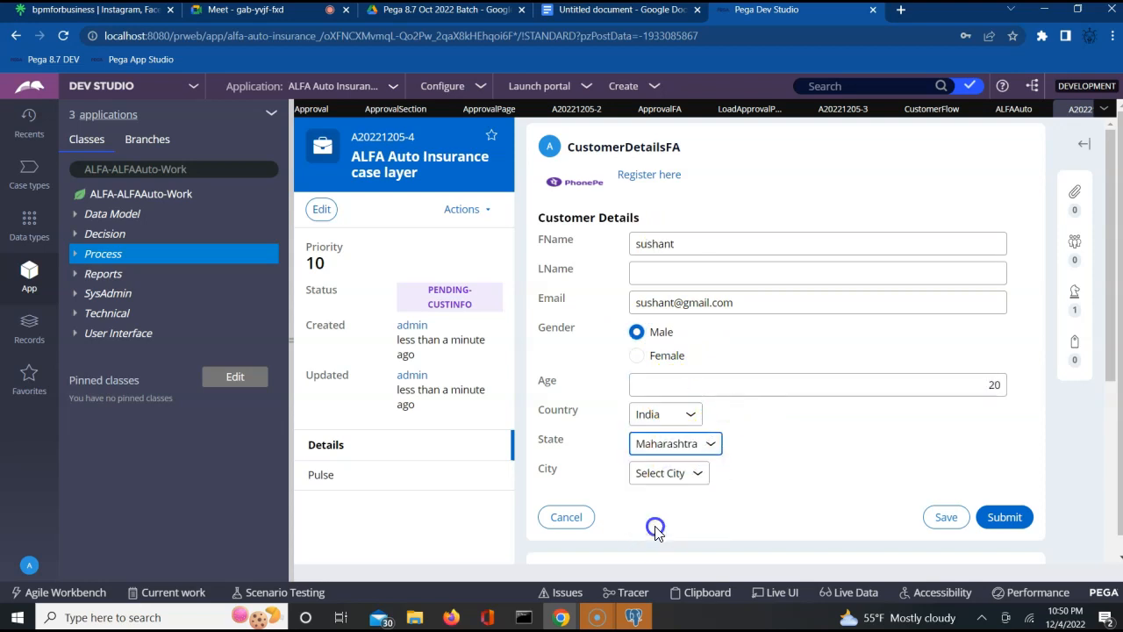
pyautogui.click(669, 476)
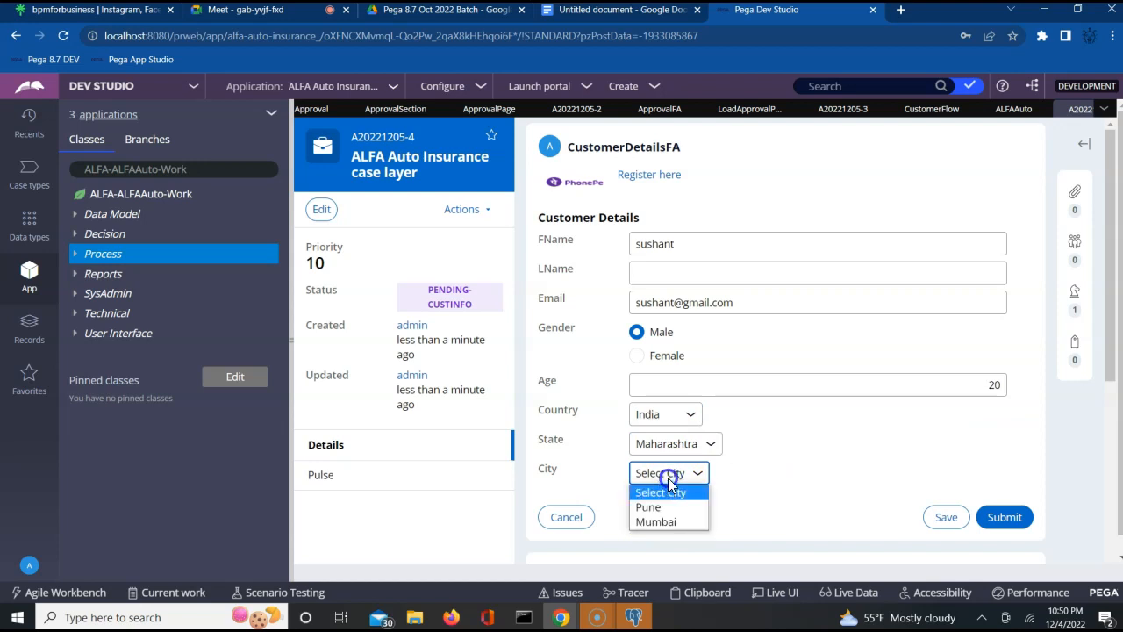
pyautogui.click(656, 522)
pyautogui.click(1004, 519)
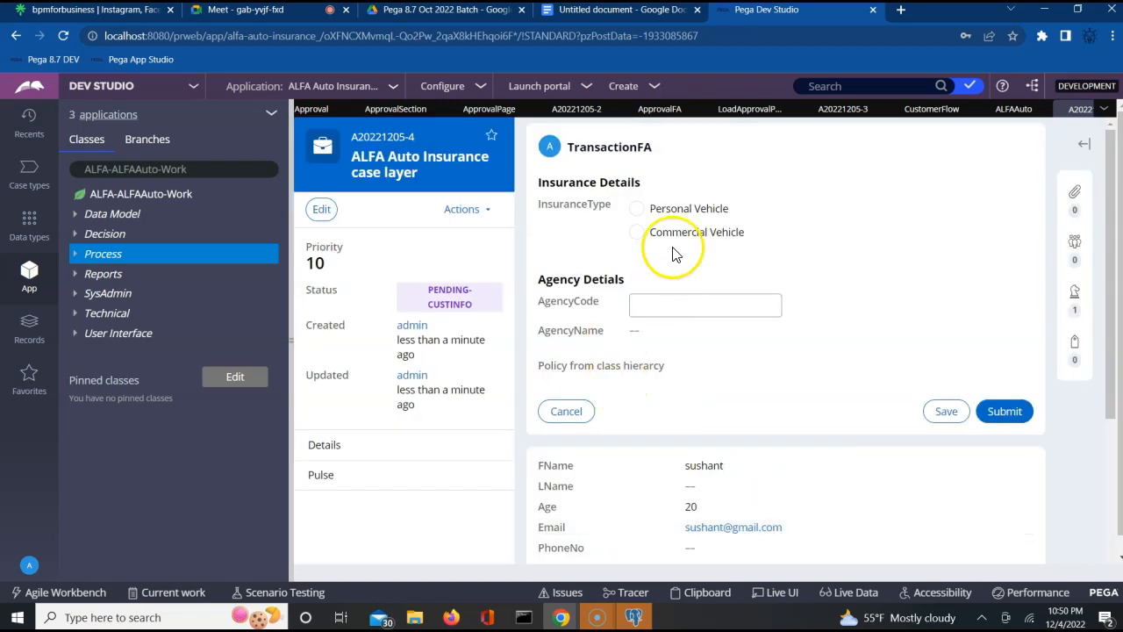
# - Choose Personal Vehicle insurance and submit the insurance and vehicle info forms
pyautogui.moveTo(634, 211)
pyautogui.mouseDown()
pyautogui.moveTo(652, 261)
pyautogui.moveTo(637, 207)
pyautogui.mouseUp()
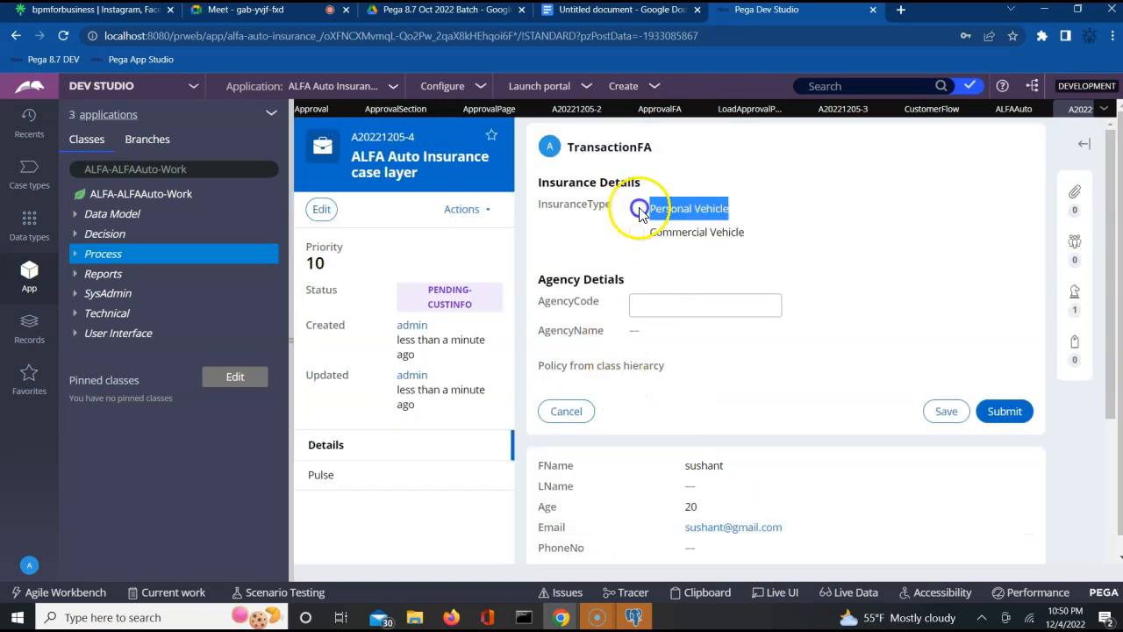
pyautogui.click(634, 206)
pyautogui.click(1000, 410)
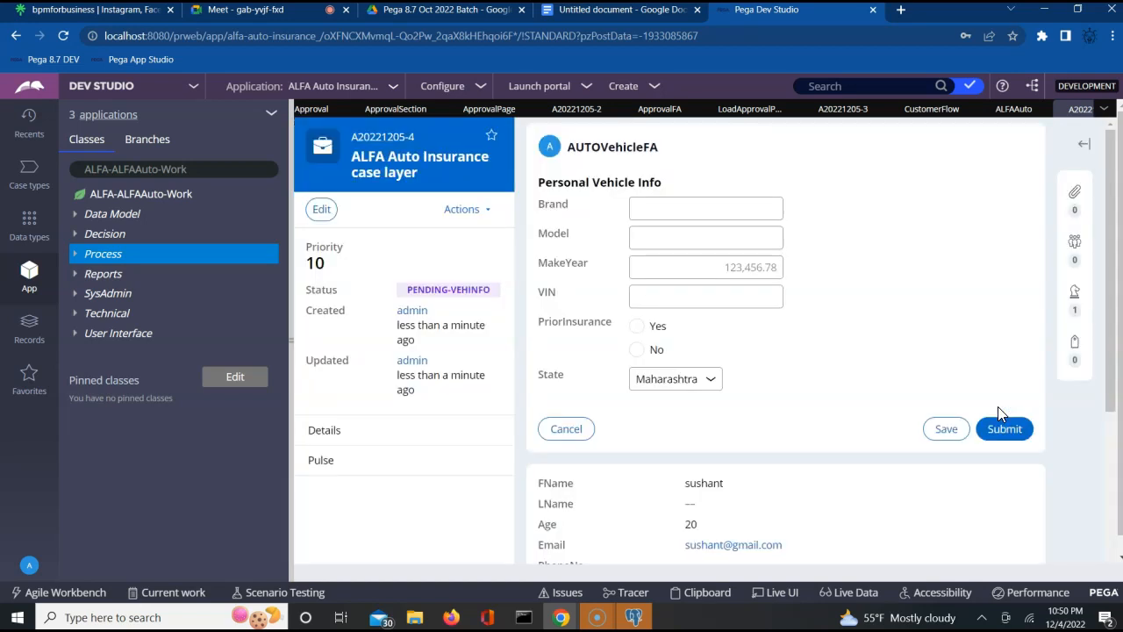
pyautogui.click(668, 208)
pyautogui.click(658, 208)
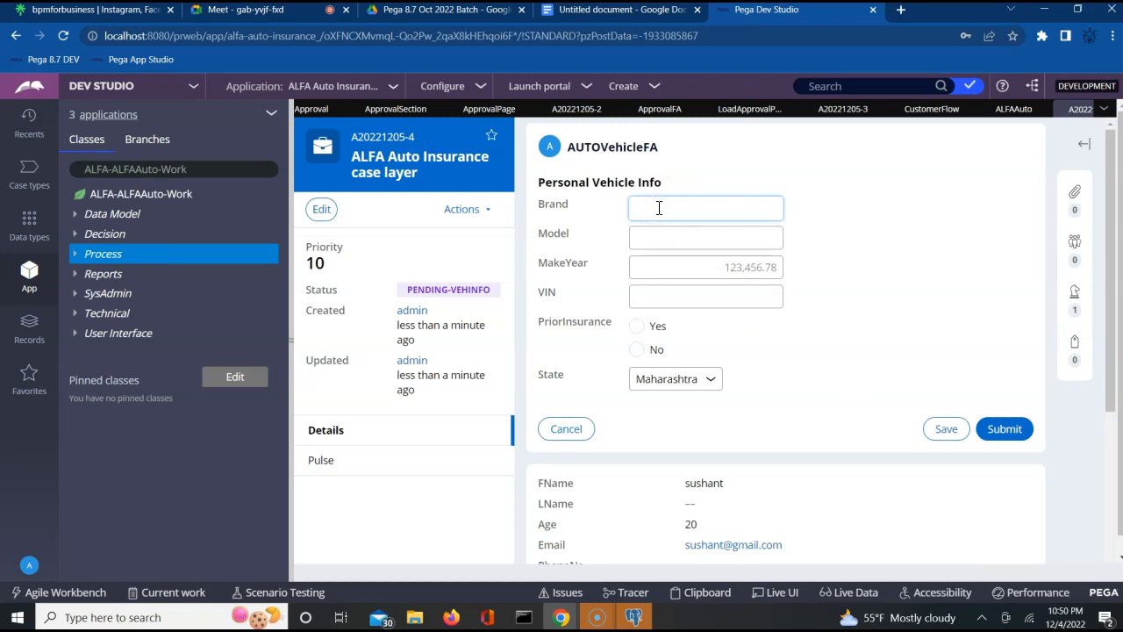
pyautogui.click(1004, 433)
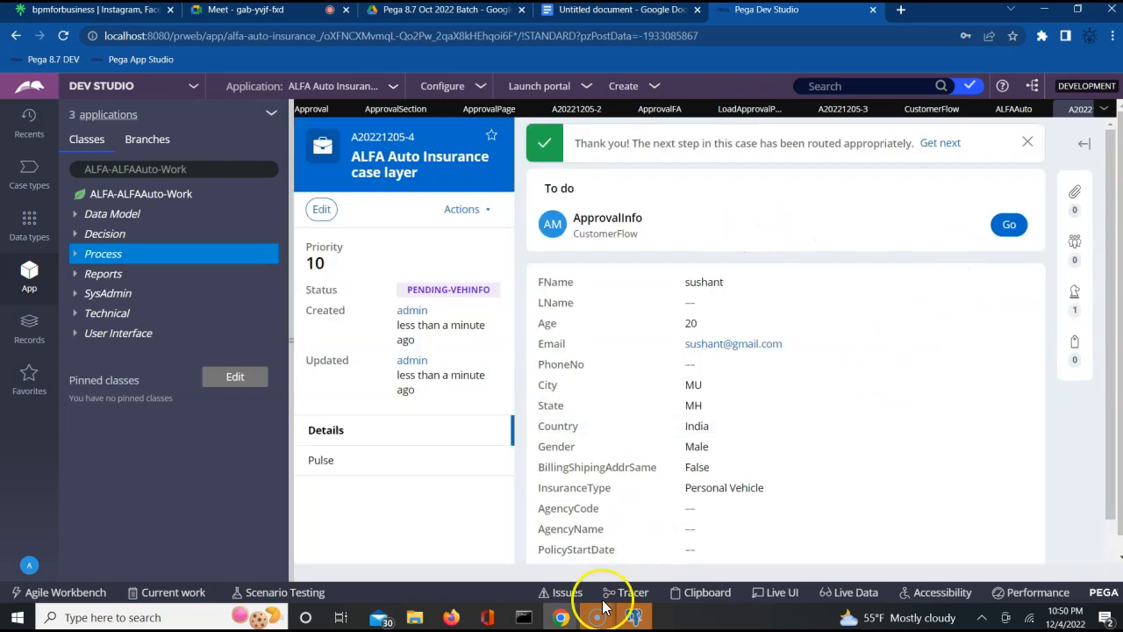
# - Bring the Firefox Cosmos portal forward and reload Home to refresh My worklist
pyautogui.moveTo(559, 611)
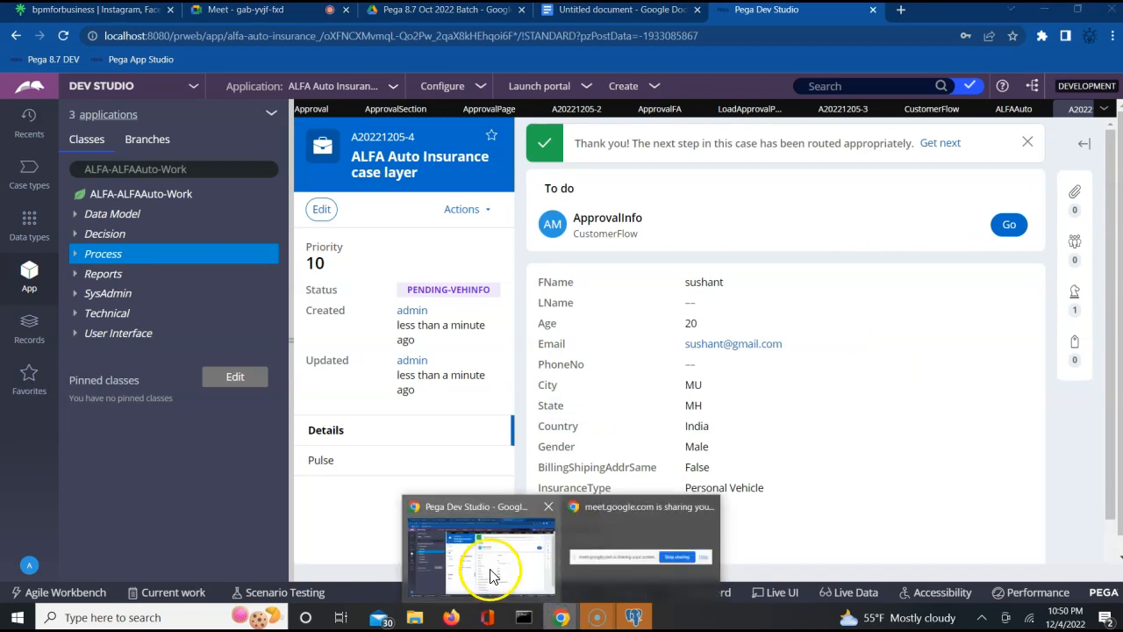
pyautogui.click(451, 617)
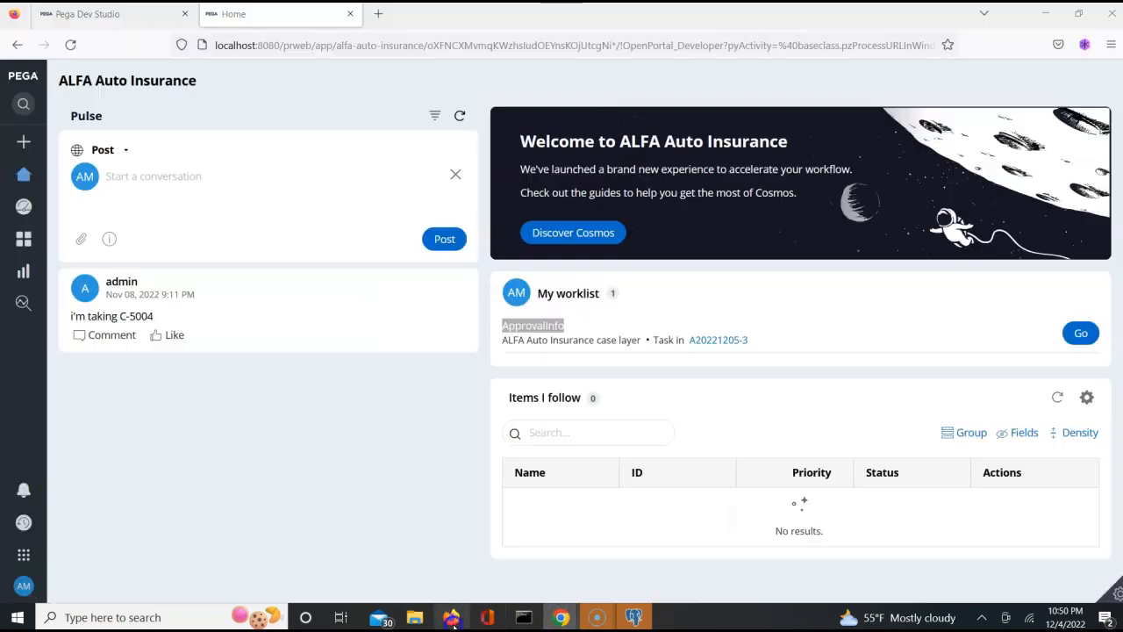
pyautogui.click(620, 295)
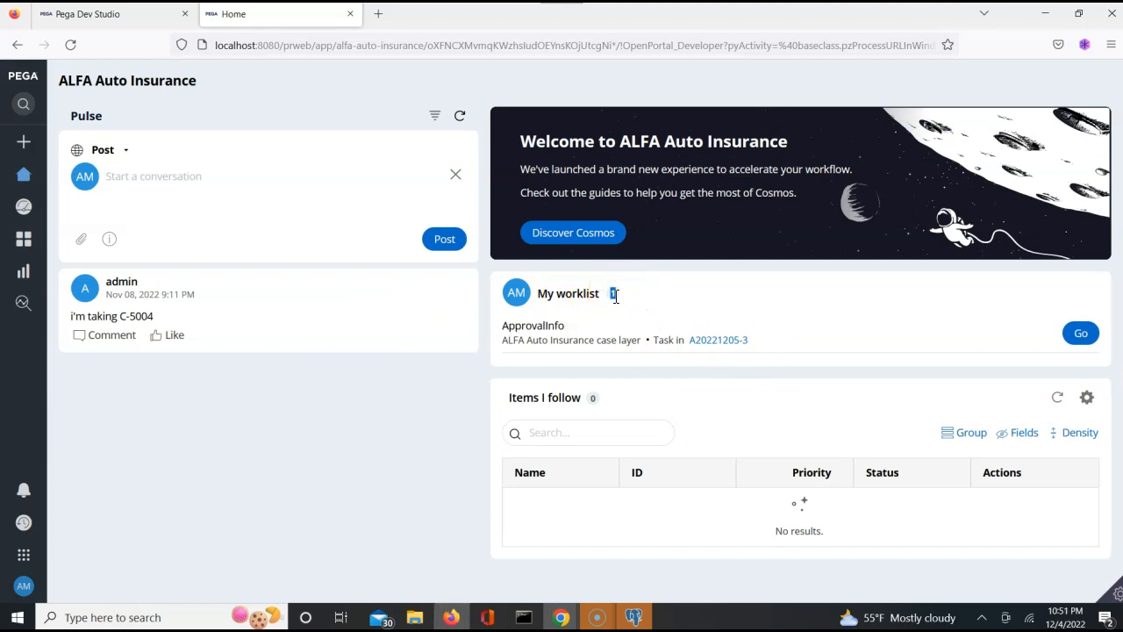
pyautogui.click(615, 296)
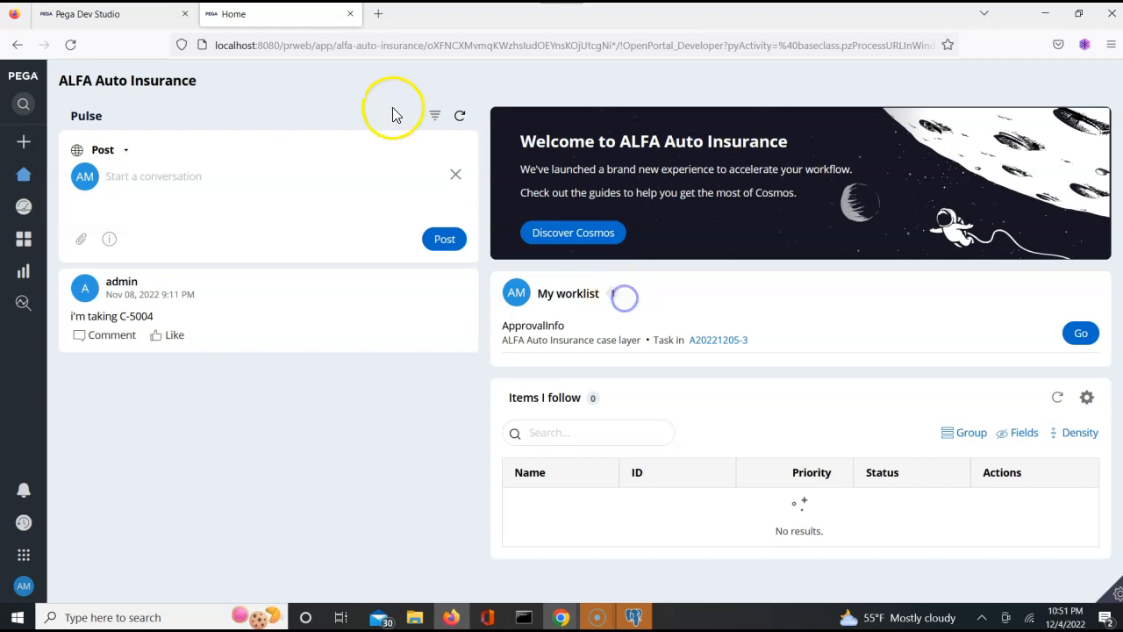
pyautogui.click(459, 117)
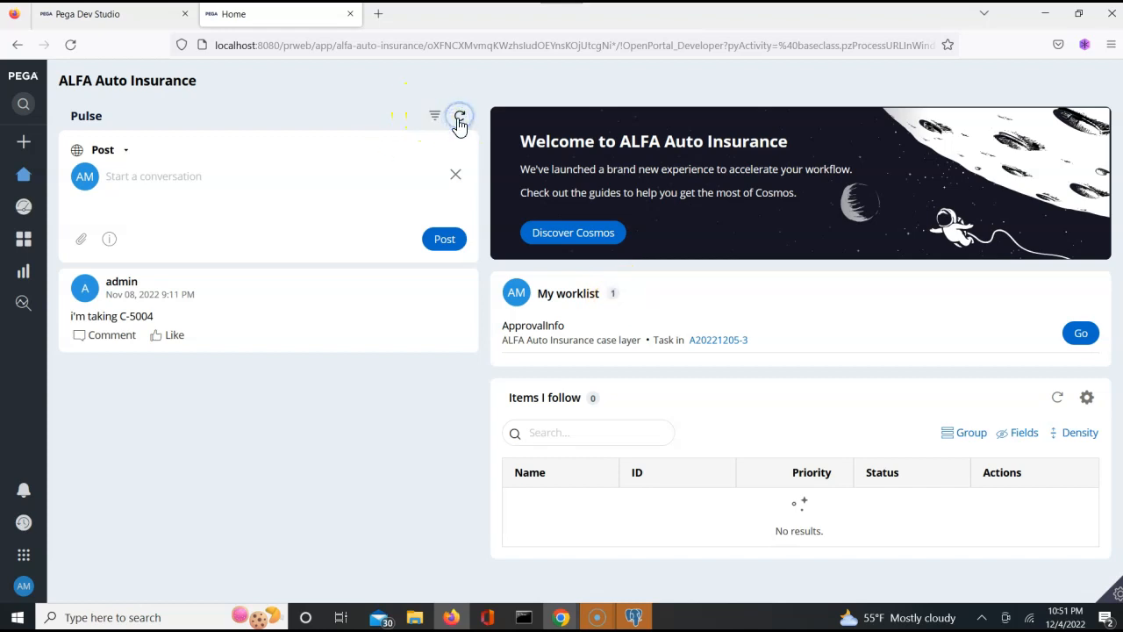
pyautogui.rightClick(459, 123)
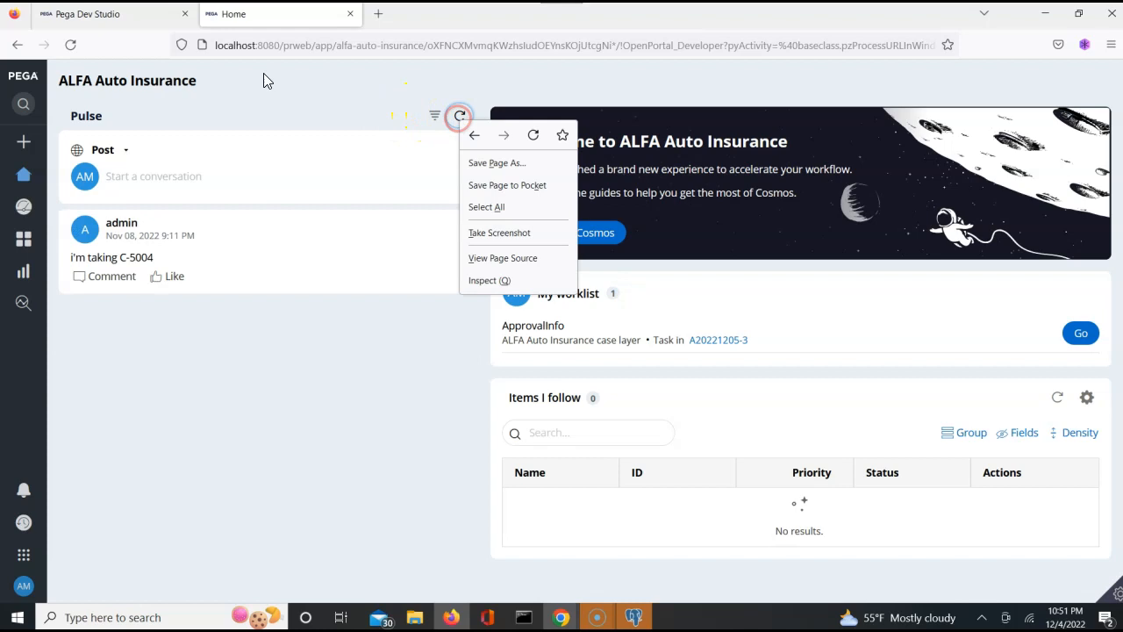
pyautogui.moveTo(19, 215)
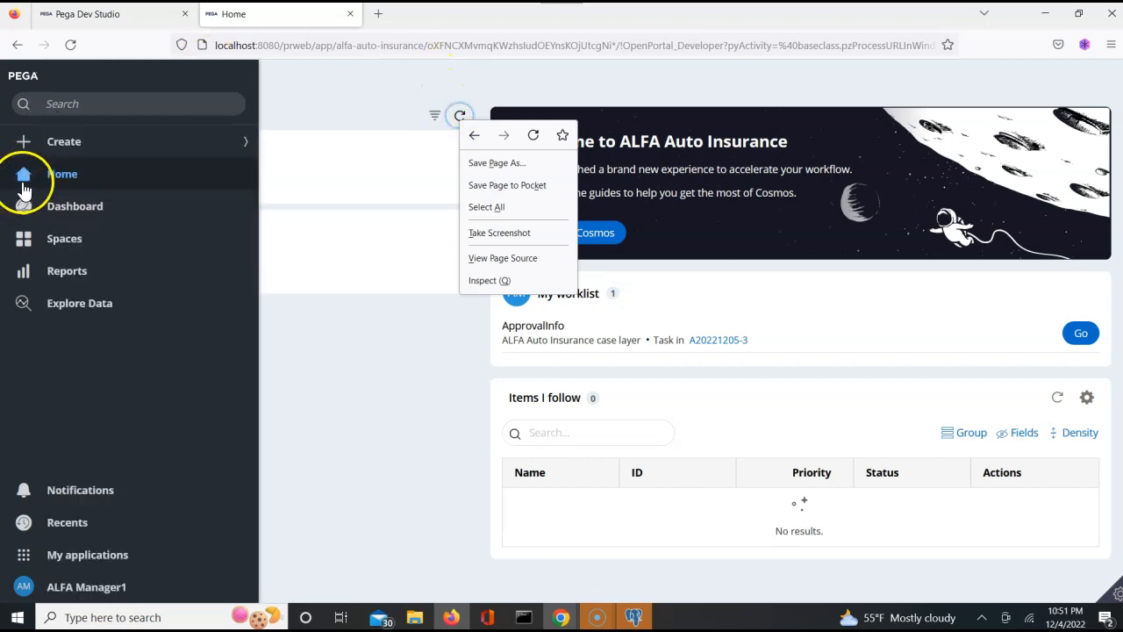
pyautogui.click(23, 177)
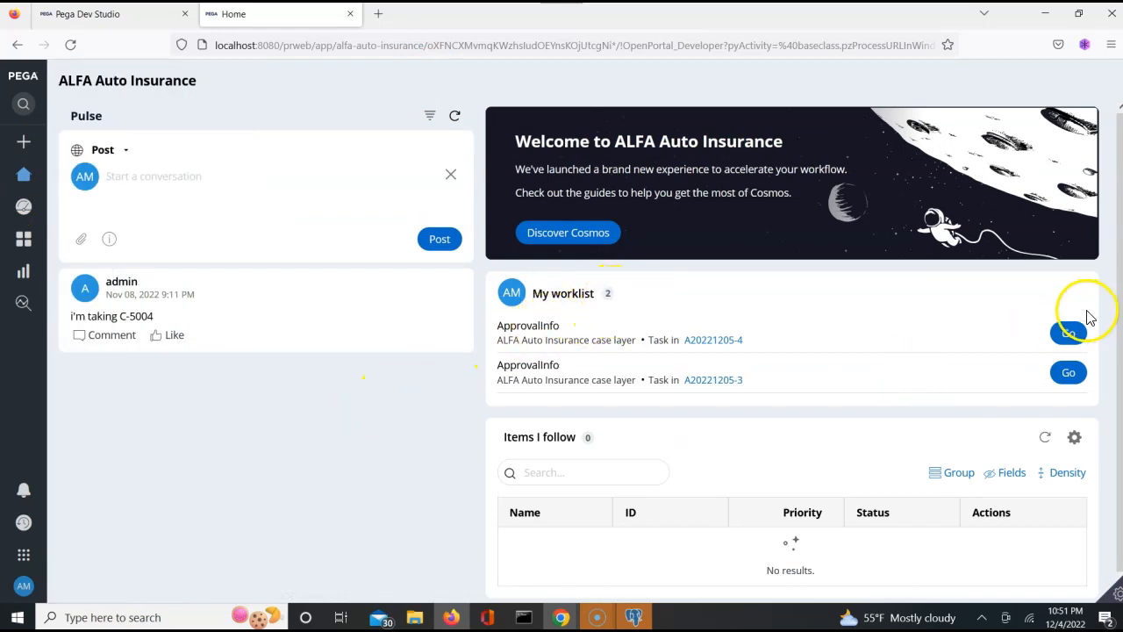
# - Open case A20221205-4's ApprovalInfo task from My worklist and submit its ApprovalFA approval form
pyautogui.click(1068, 334)
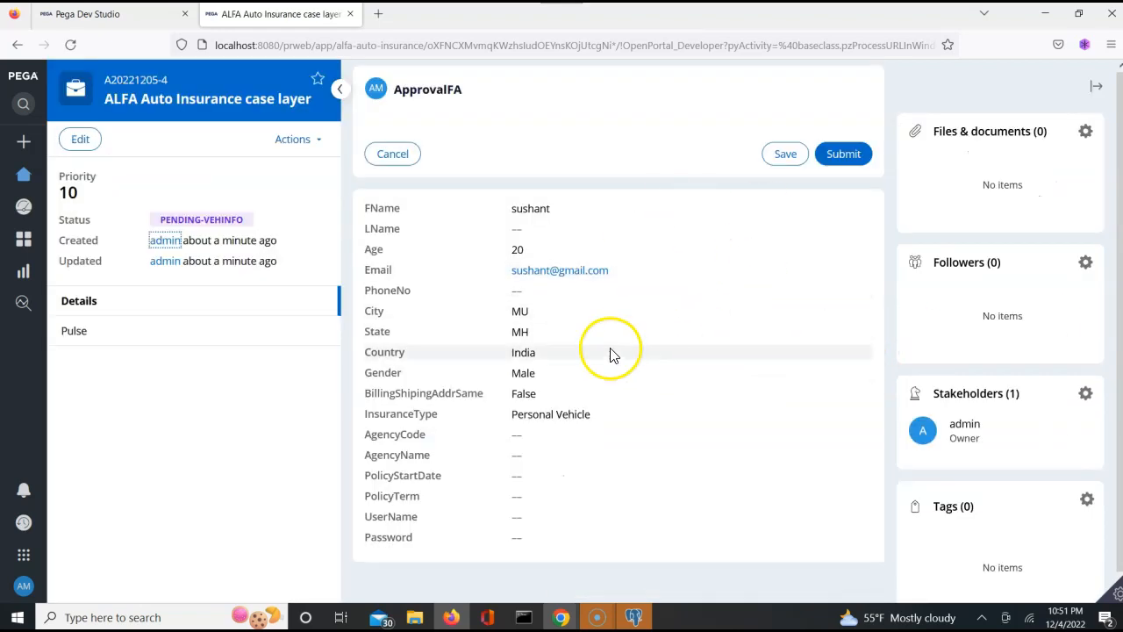
pyautogui.click(823, 165)
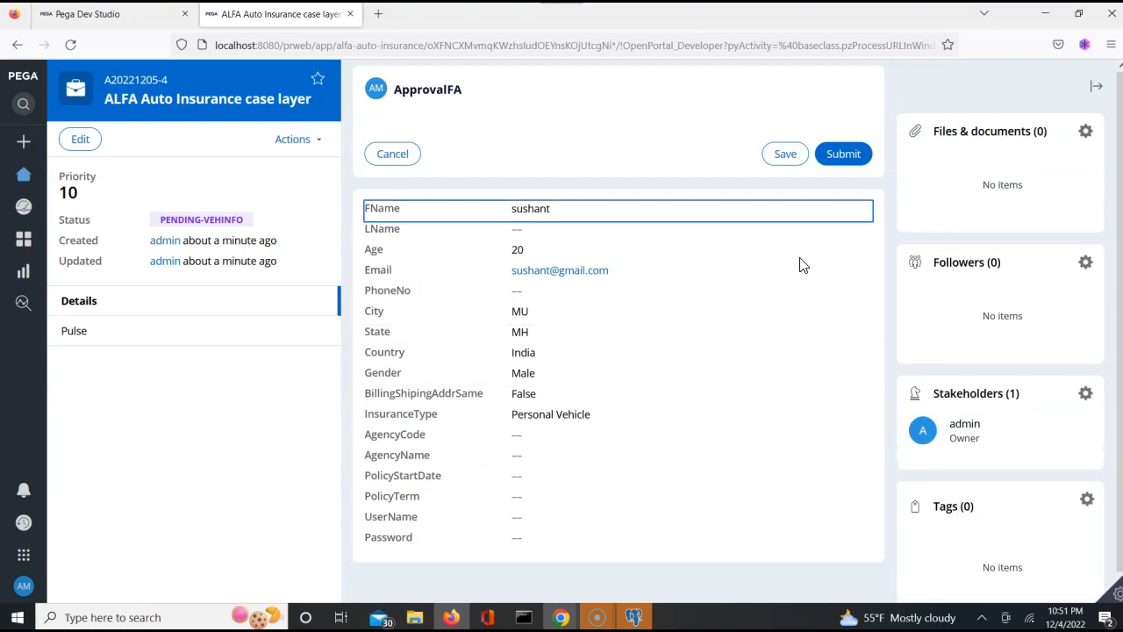
pyautogui.click(301, 140)
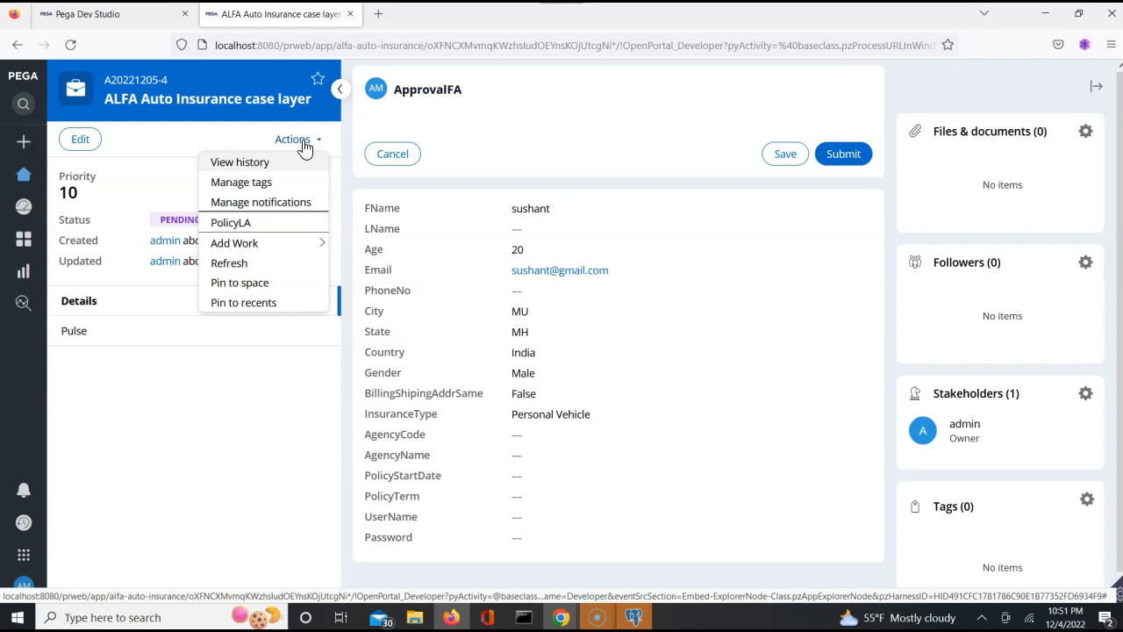
pyautogui.click(566, 120)
pyautogui.click(844, 151)
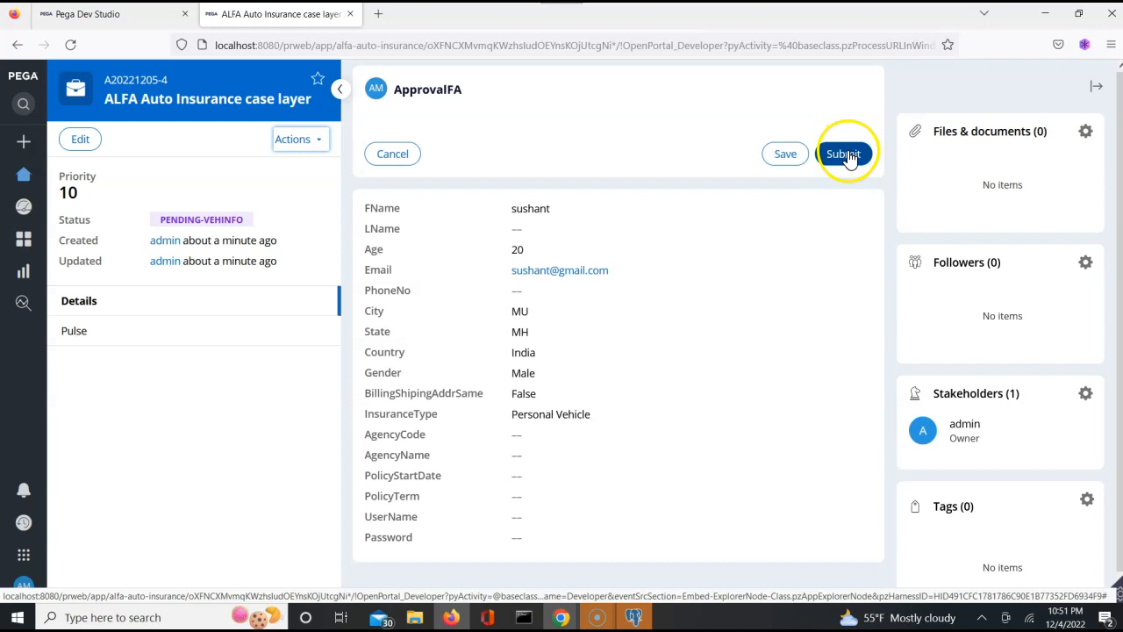
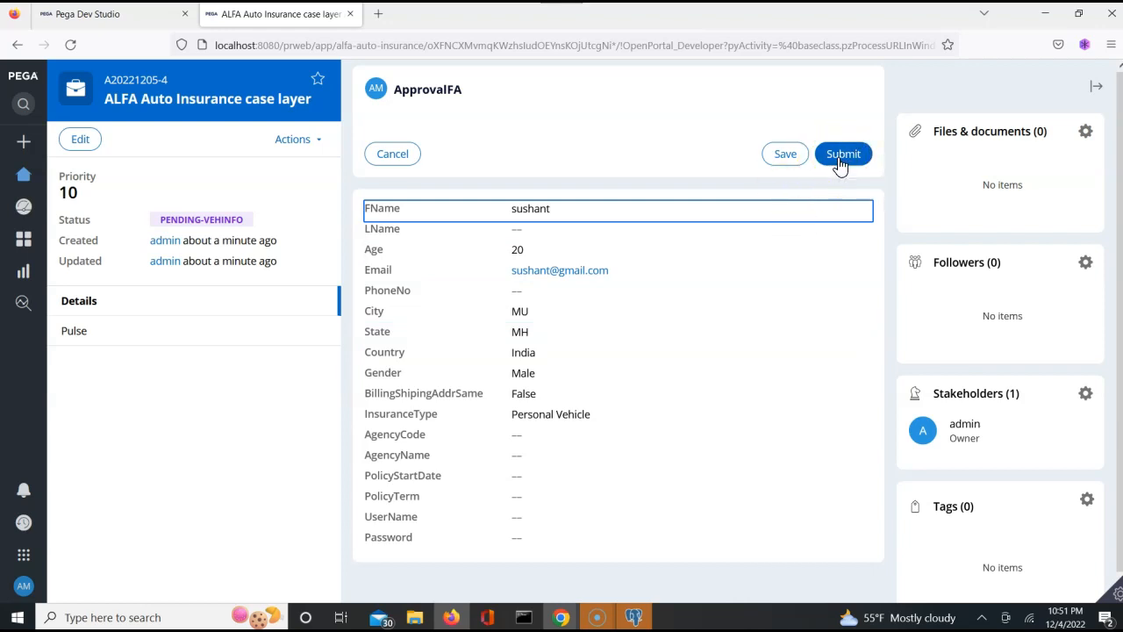
# - Submit case A20221205-4's ApprovalFA form and return to the Chrome Dev Studio window
pyautogui.click(83, 142)
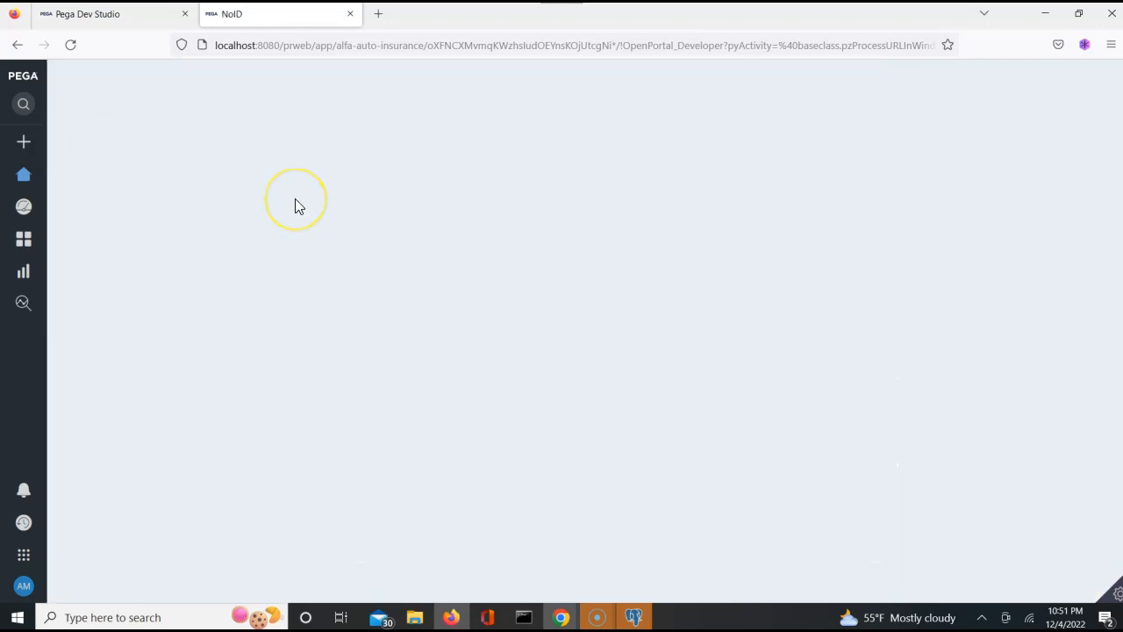
pyautogui.click(389, 210)
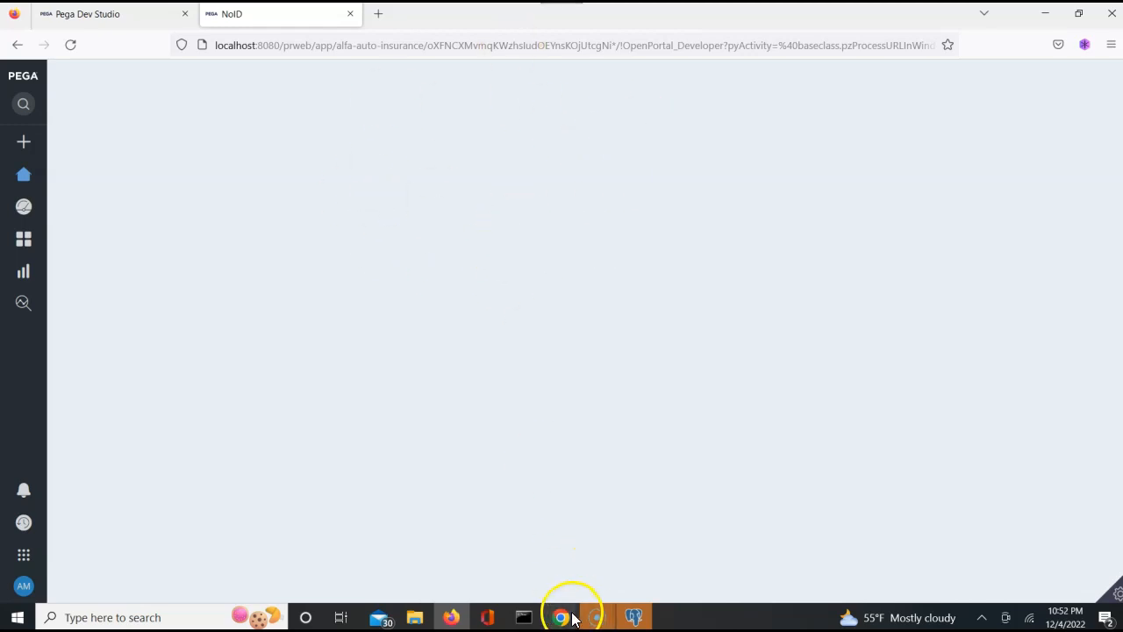
pyautogui.moveTo(568, 619)
pyautogui.click(514, 558)
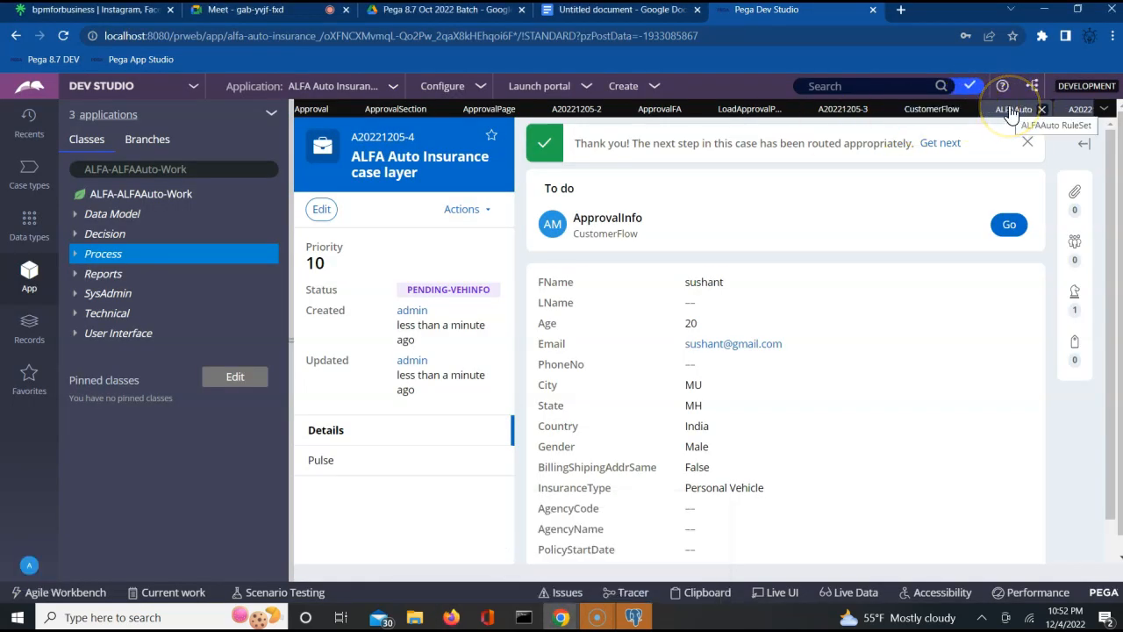
# - Save the ApprovalFA flow action with LoadApprovalPageDT as its pre-processing data transform
pyautogui.click(923, 111)
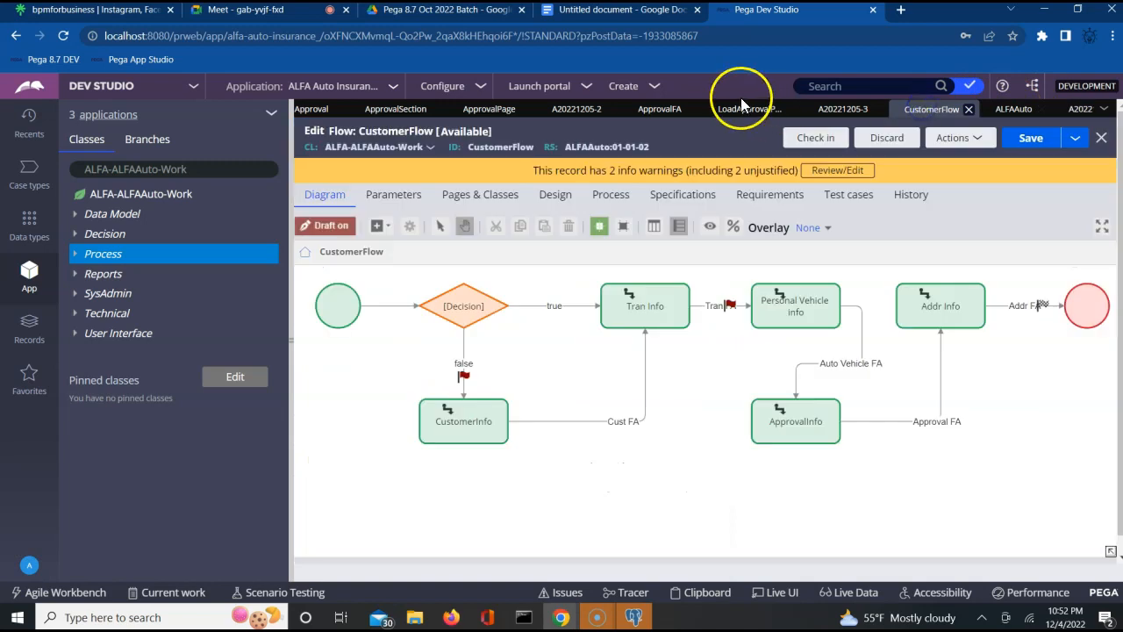
pyautogui.click(738, 111)
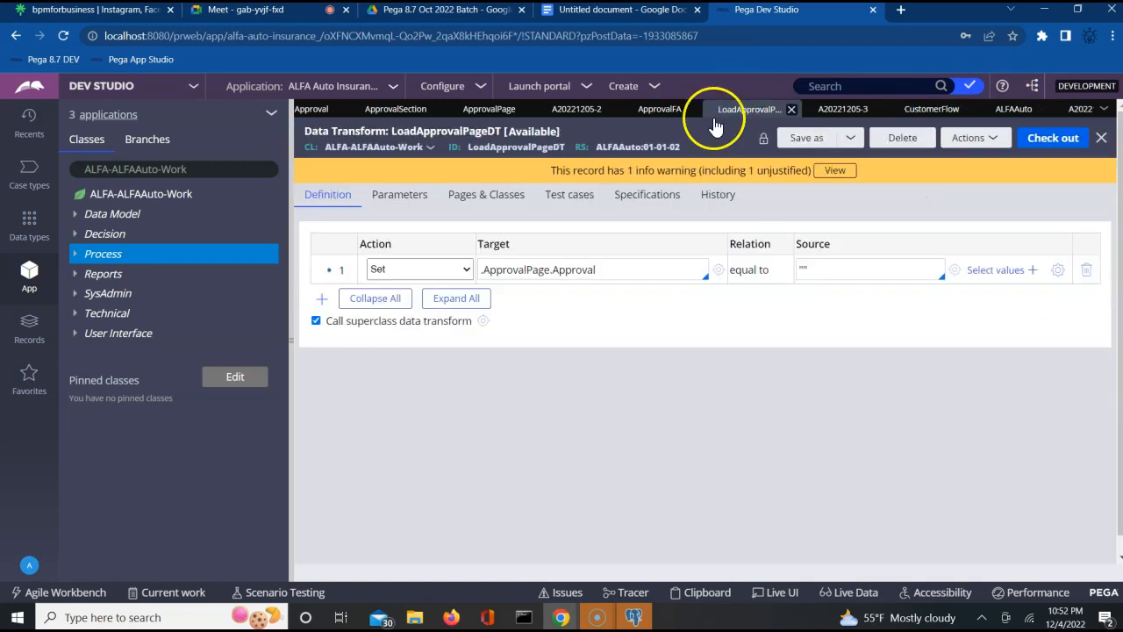
pyautogui.click(622, 259)
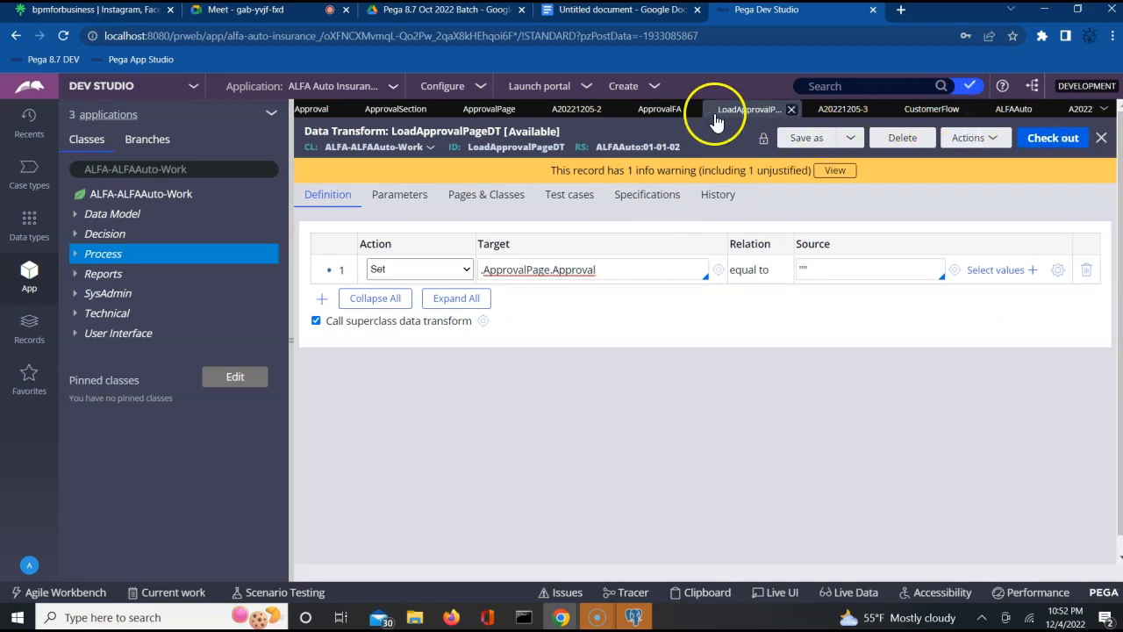
pyautogui.click(662, 112)
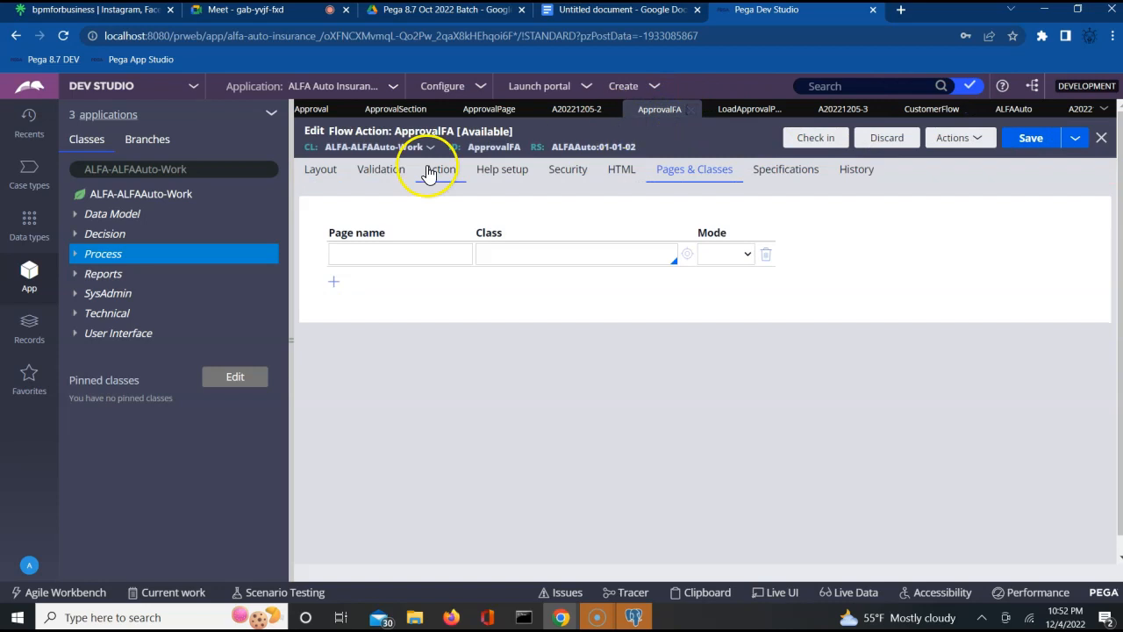
pyautogui.click(455, 172)
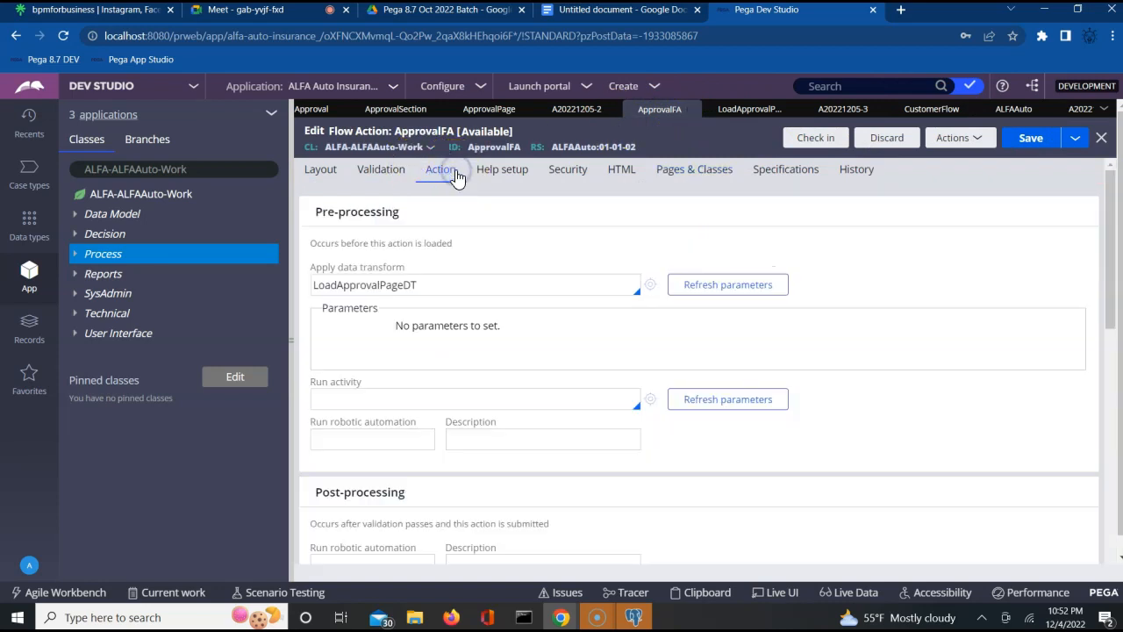
pyautogui.click(479, 280)
pyautogui.click(1031, 143)
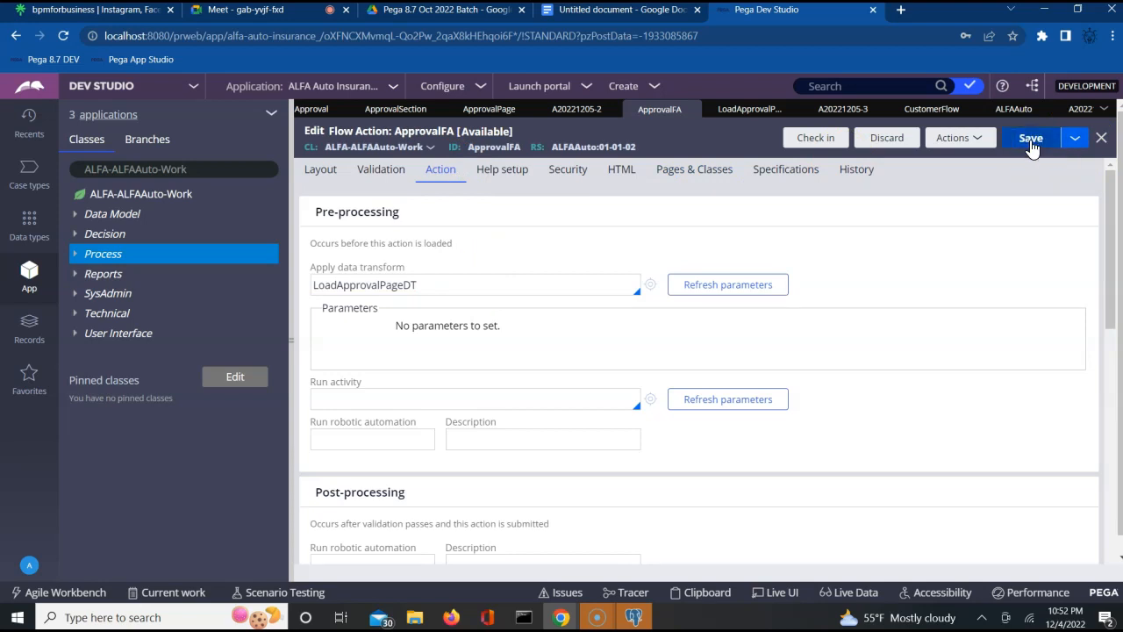
pyautogui.click(1031, 140)
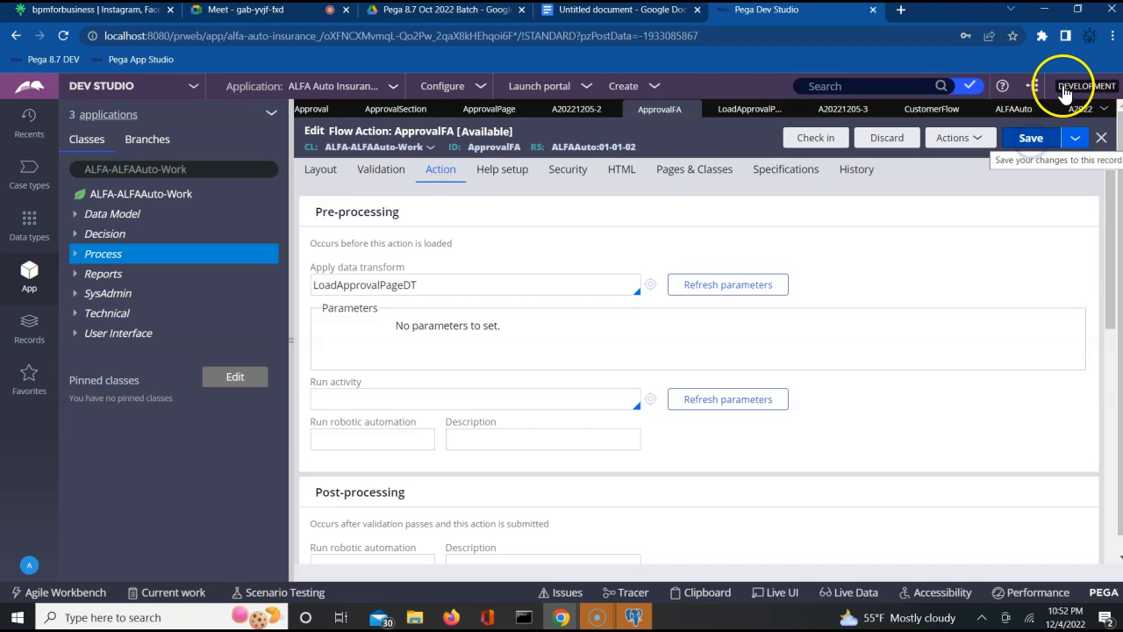
# - Run CustomerFlow to start a new case, then switch to the Firefox portal
pyautogui.click(930, 109)
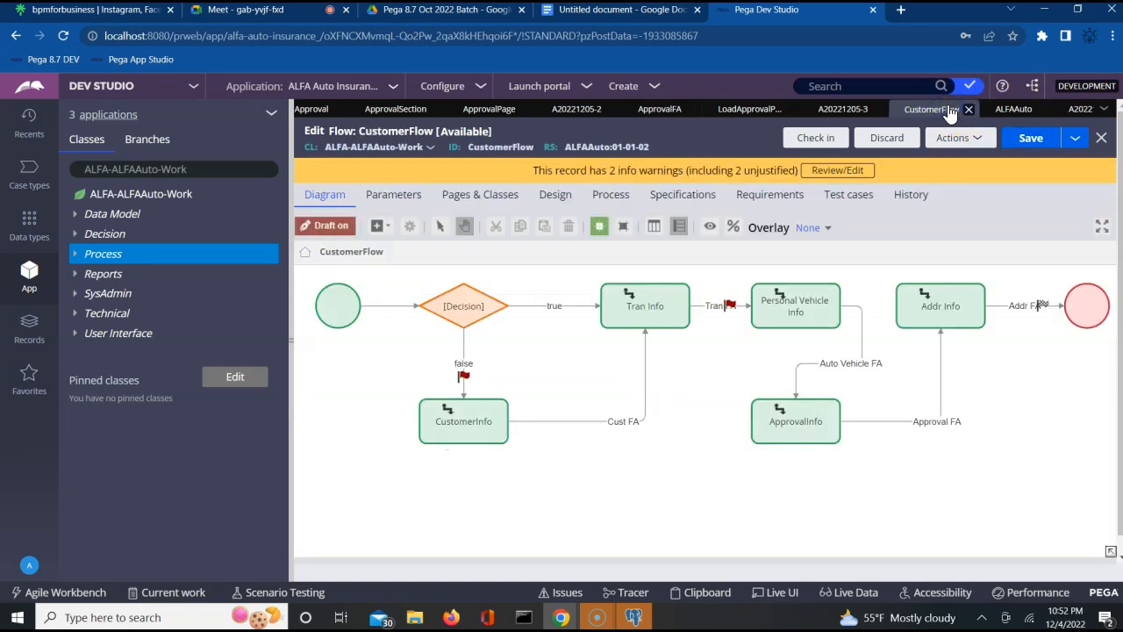
pyautogui.click(955, 140)
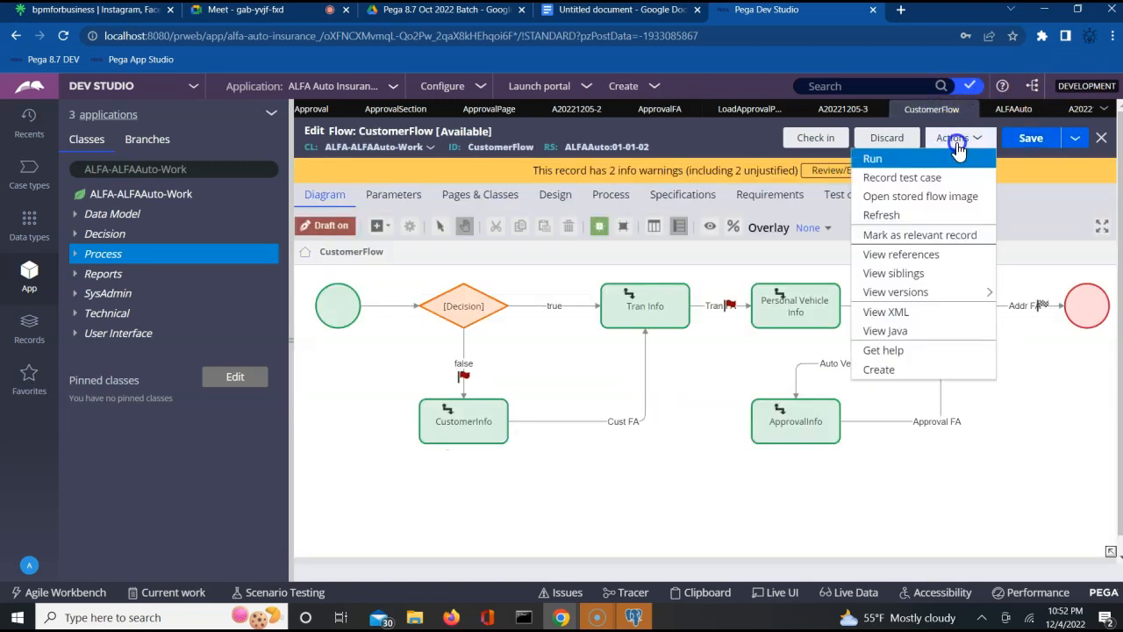
pyautogui.click(890, 159)
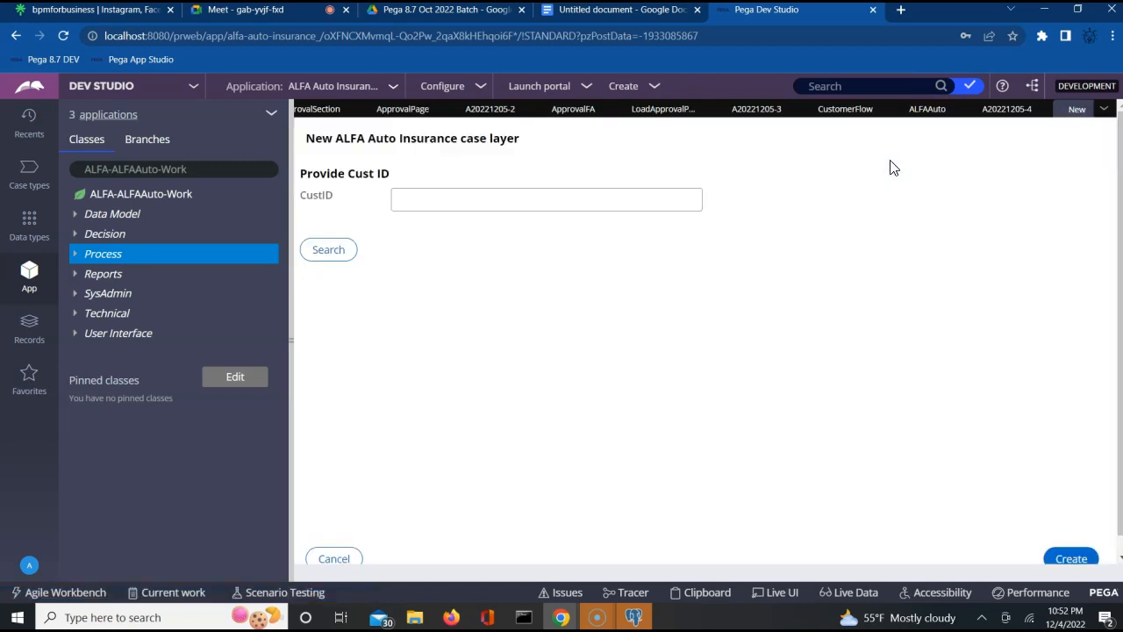
pyautogui.hotkey('alt', 'Tab')
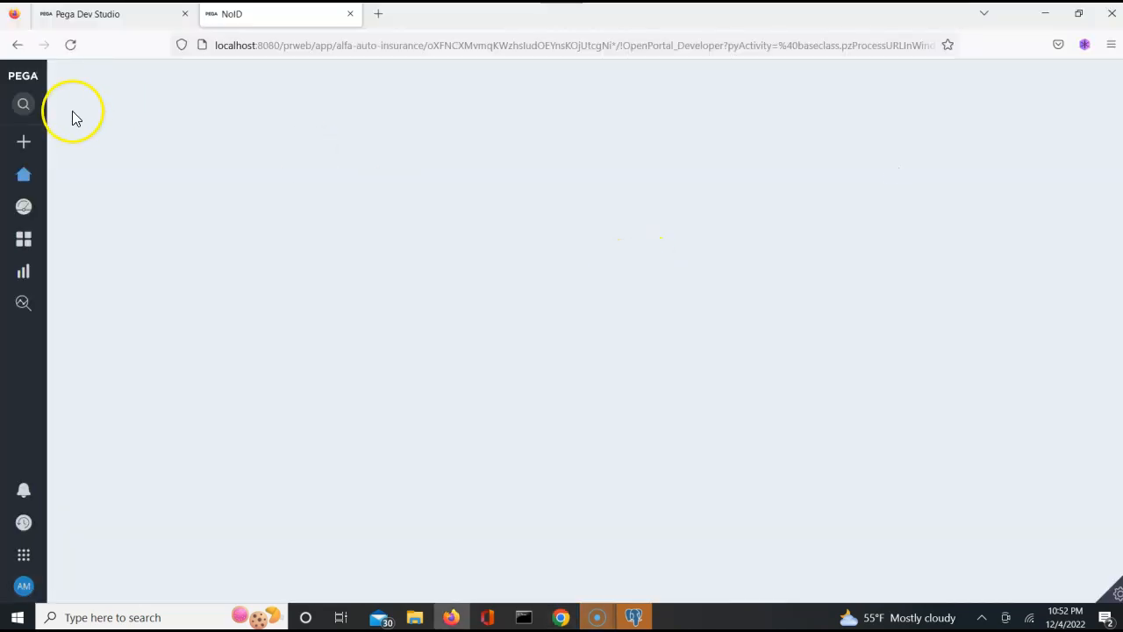
# - Open case A20221205-4's ApprovalInfo task from Home, submit the ApprovalFA form, and return to Dev Studio
pyautogui.click(23, 174)
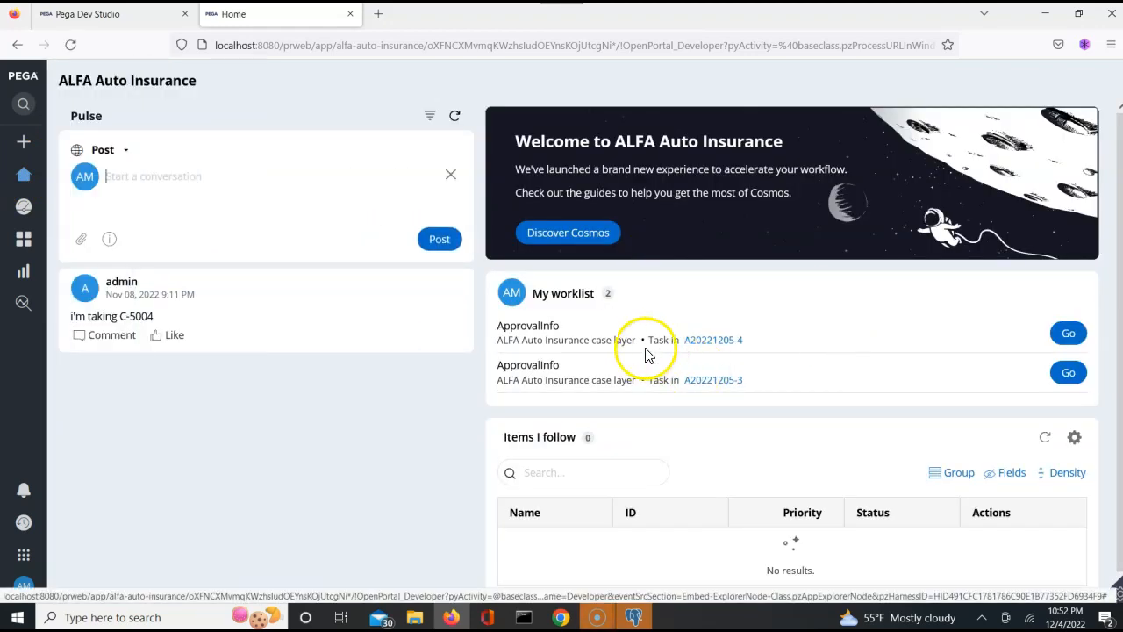
pyautogui.click(1068, 335)
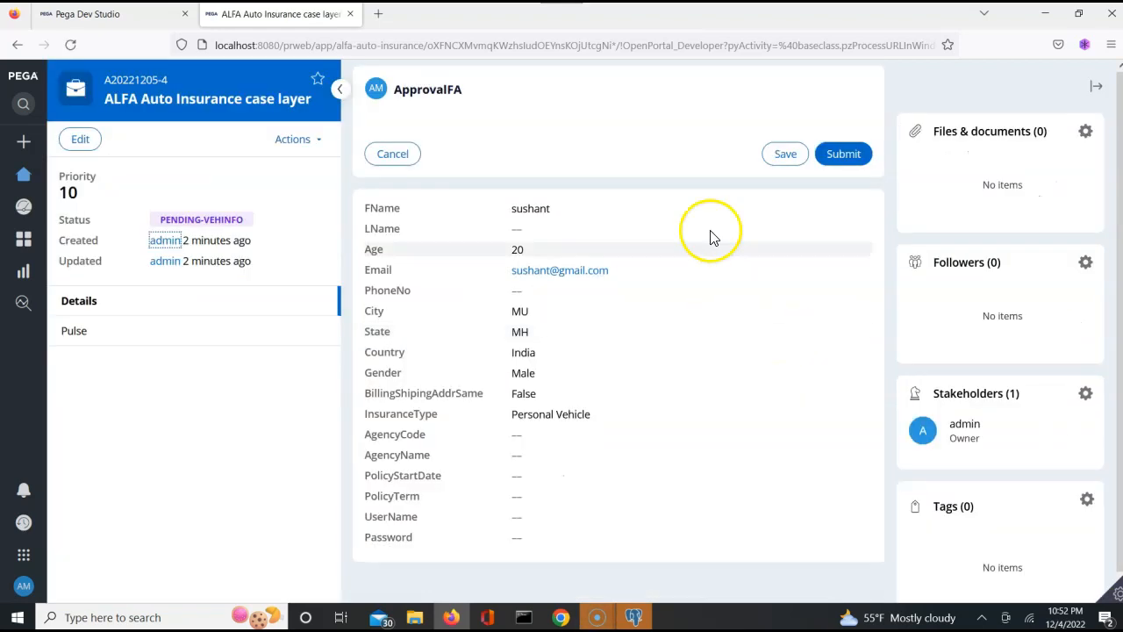
pyautogui.click(780, 352)
pyautogui.press('Down')
pyautogui.press('Down')
pyautogui.press('Down')
pyautogui.press('Down')
pyautogui.press('Down')
pyautogui.press('Down')
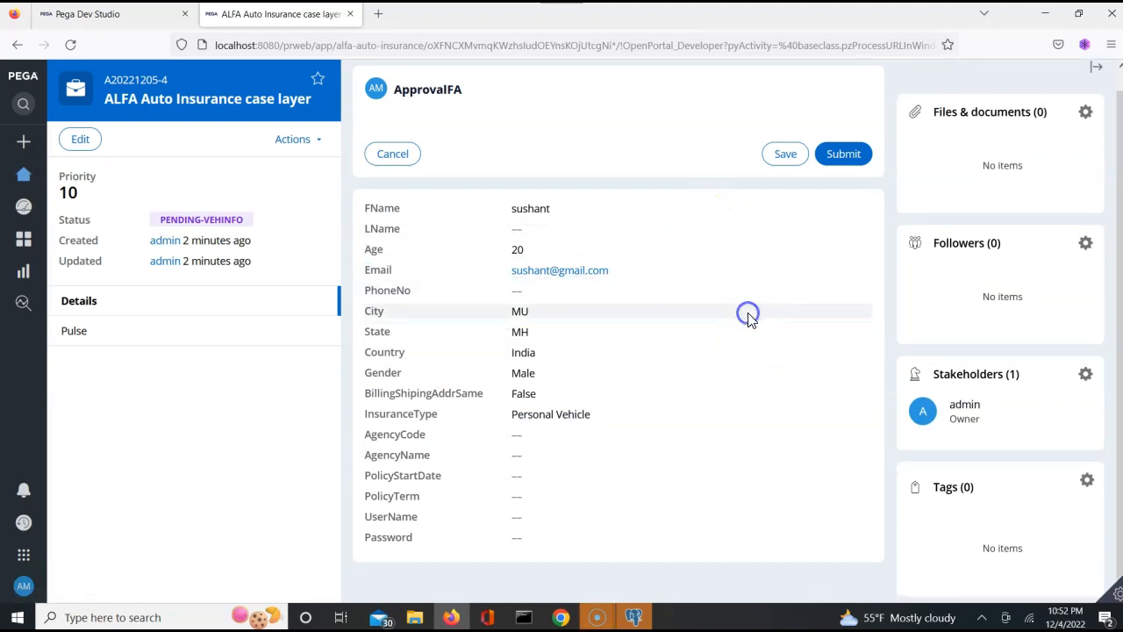
pyautogui.click(840, 157)
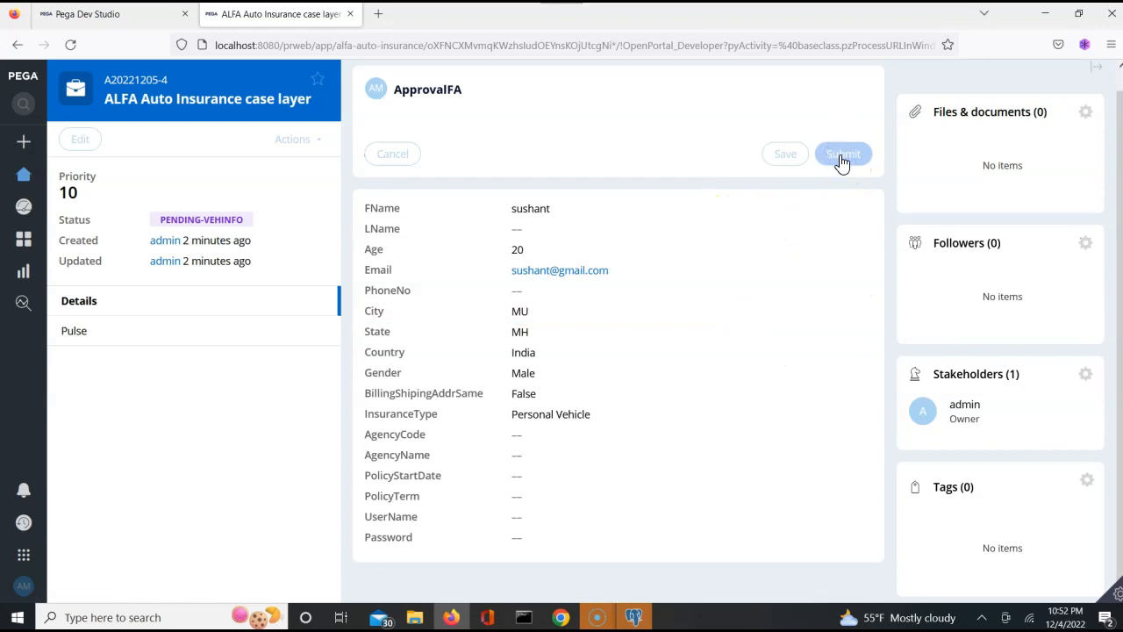
pyautogui.click(804, 220)
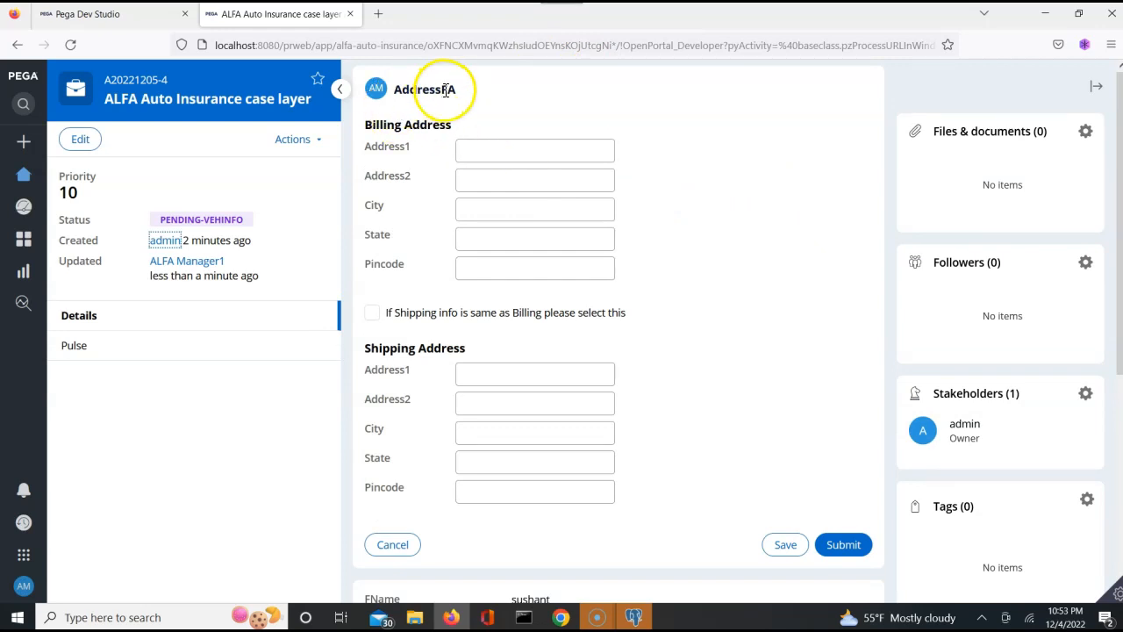
pyautogui.click(136, 17)
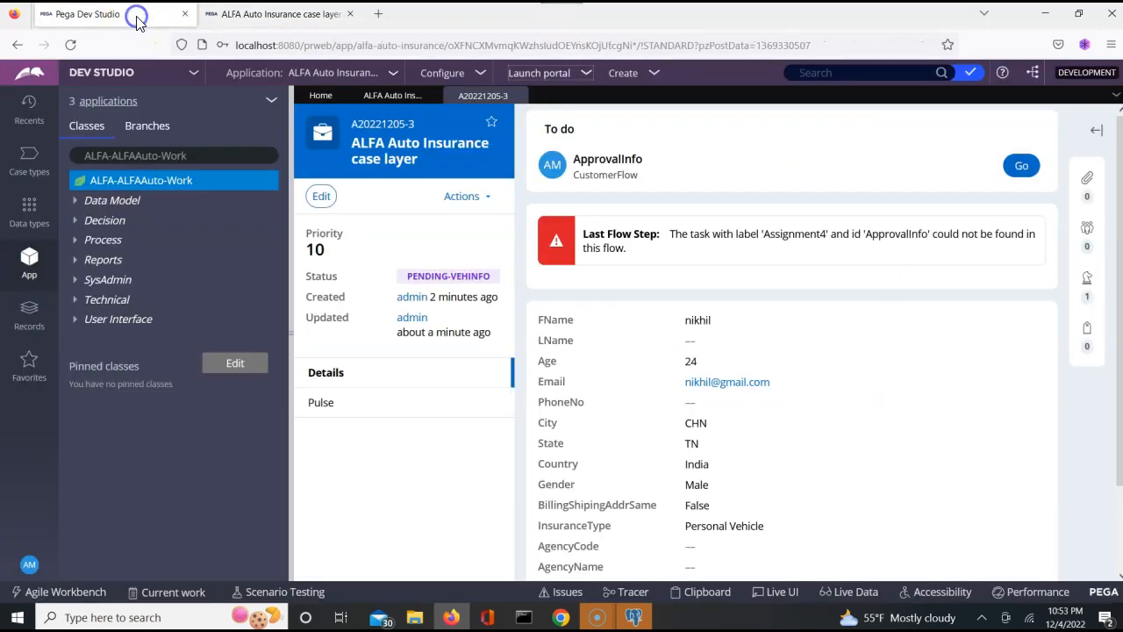
# - Return to case A20221205-3, browse its clipboard pyWorkPage, then close the viewer
pyautogui.click(398, 98)
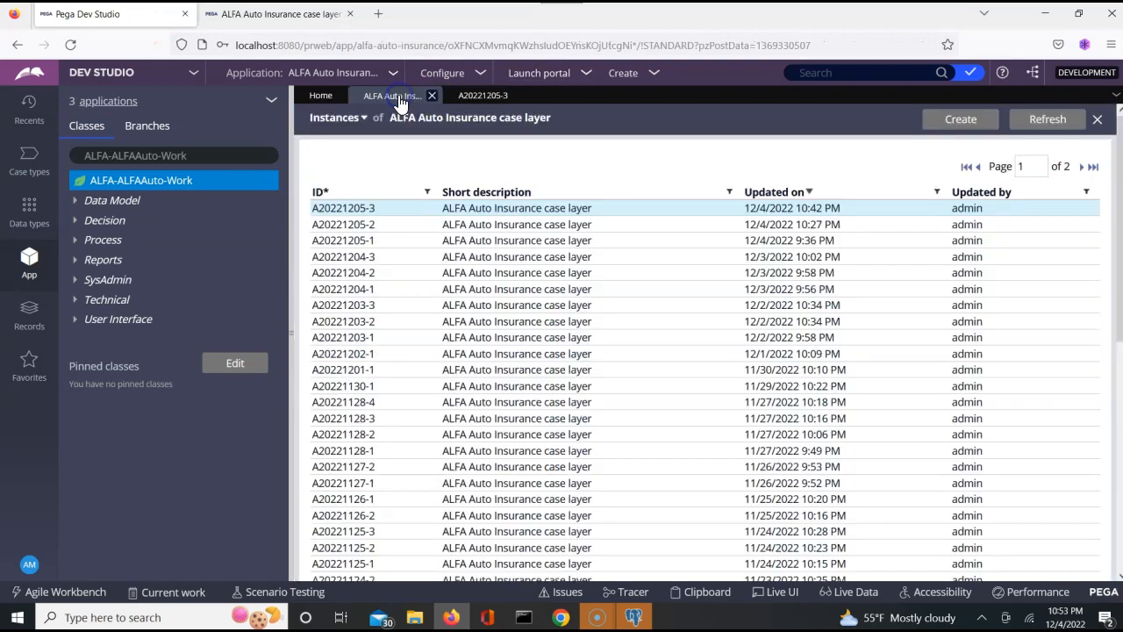
pyautogui.click(482, 100)
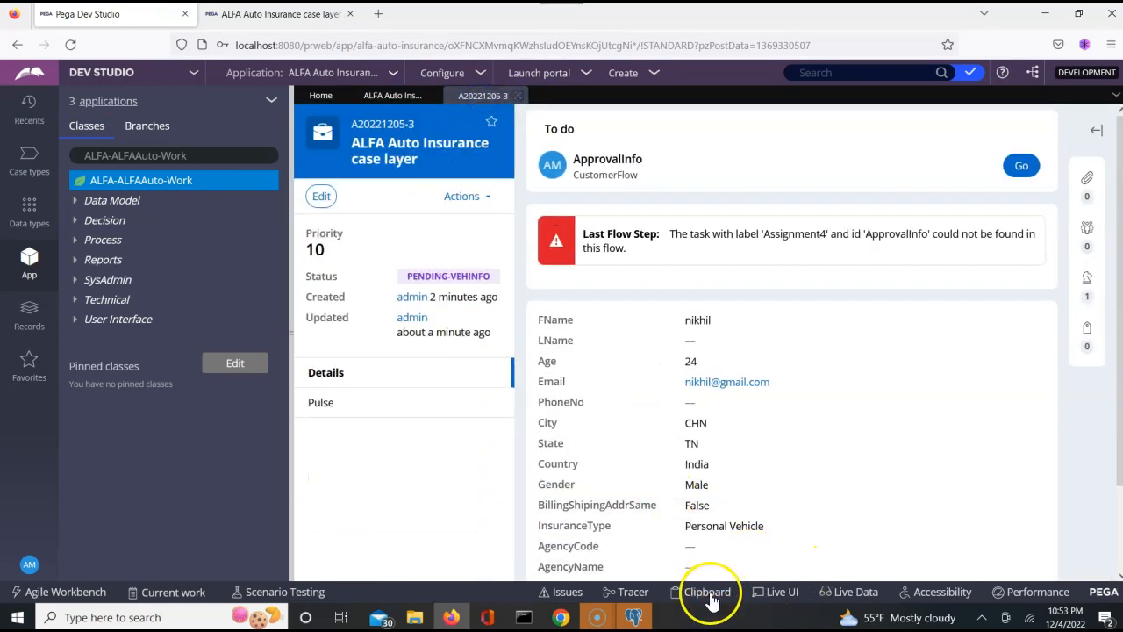
pyautogui.click(709, 597)
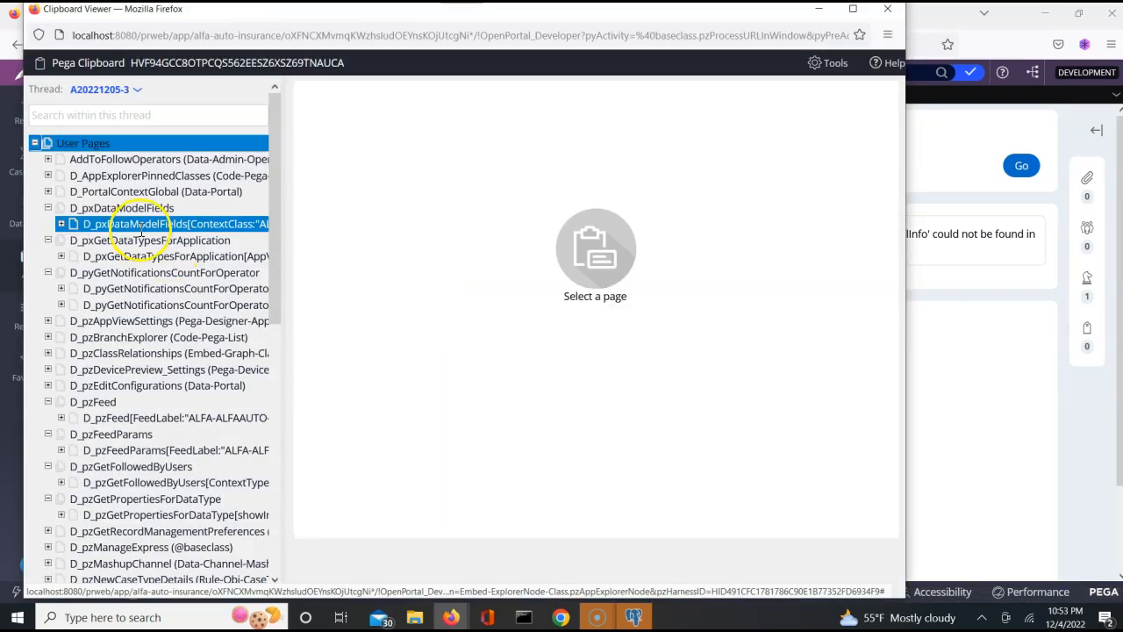
pyautogui.click(143, 191)
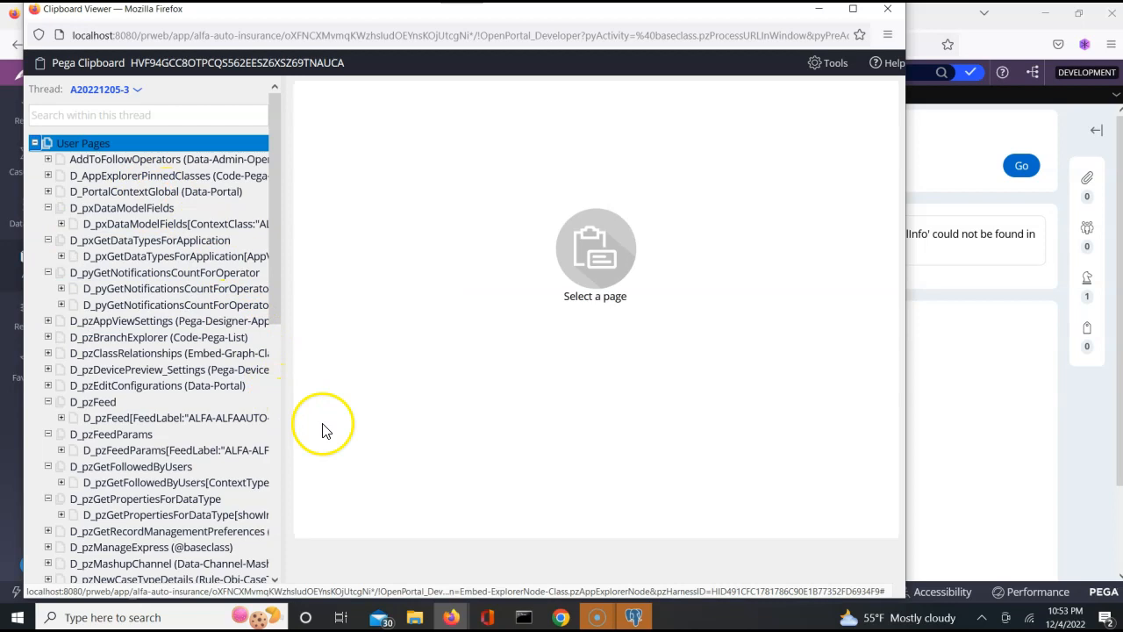
pyautogui.scroll(-10, 277, 425)
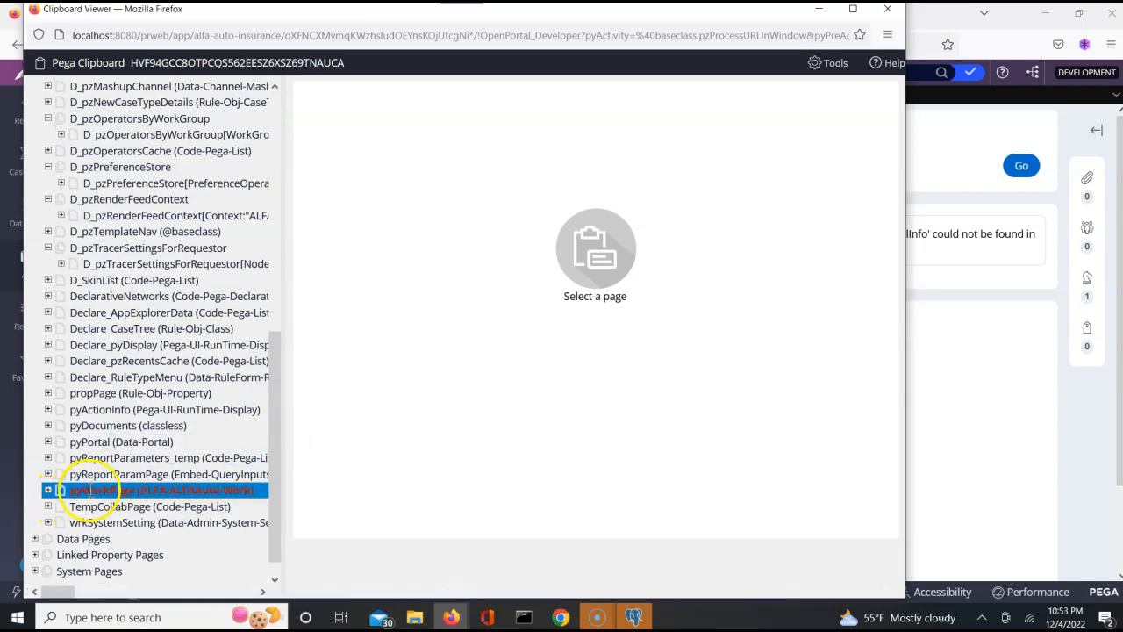
pyautogui.click(88, 490)
pyautogui.click(48, 490)
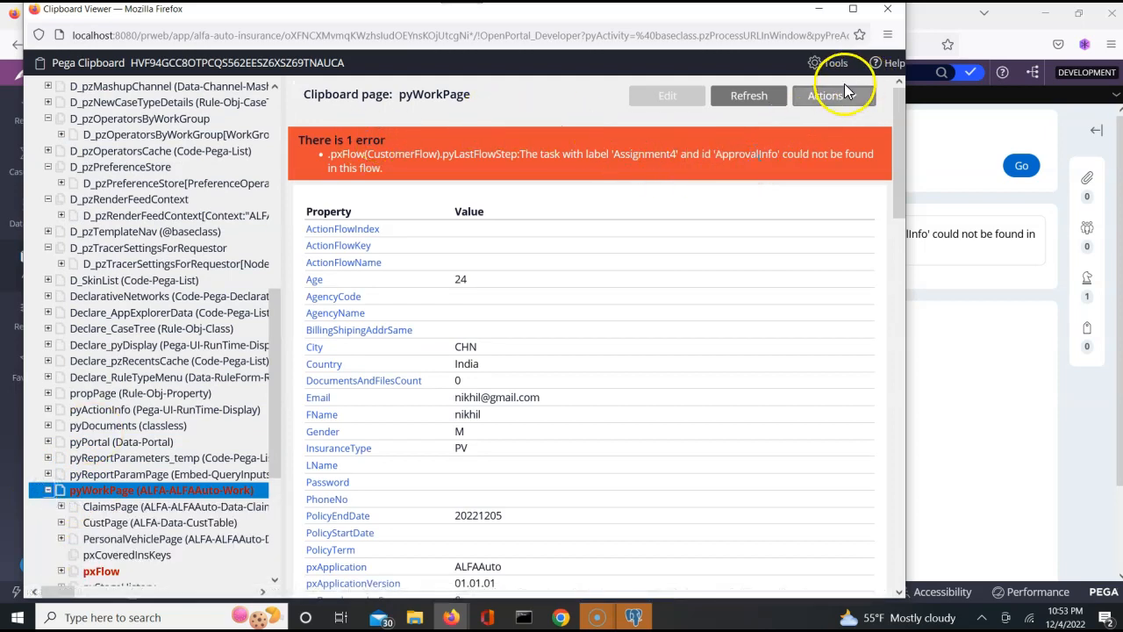
pyautogui.click(890, 11)
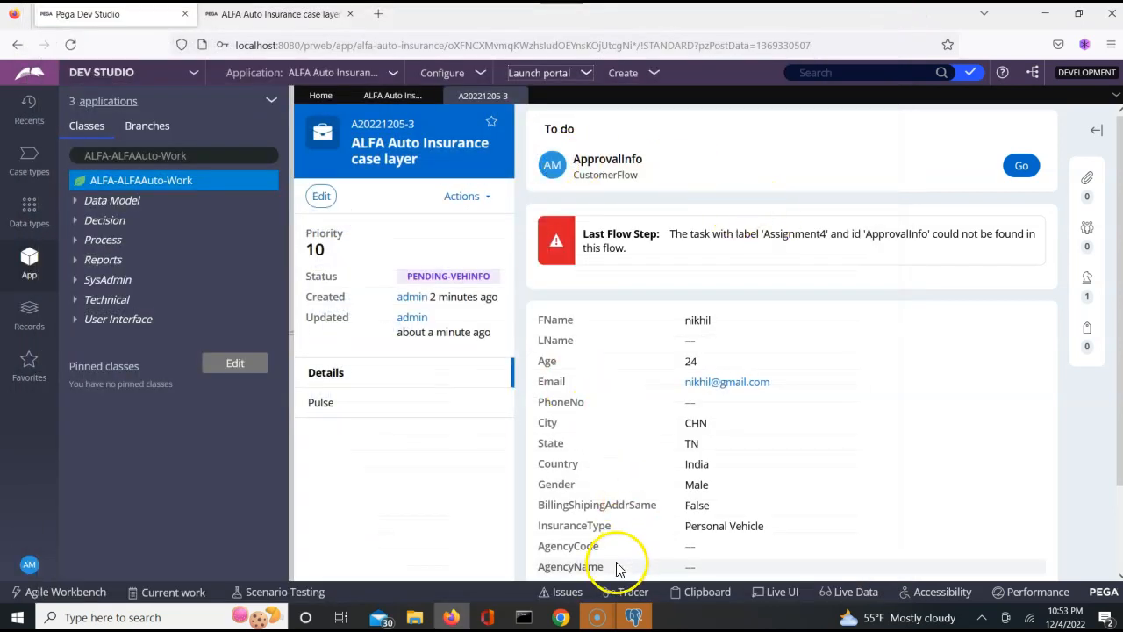
# - Inspect pyWorkPage in the AddressFA case's clipboard viewer, then close it and return to Dev Studio
pyautogui.moveTo(453, 622)
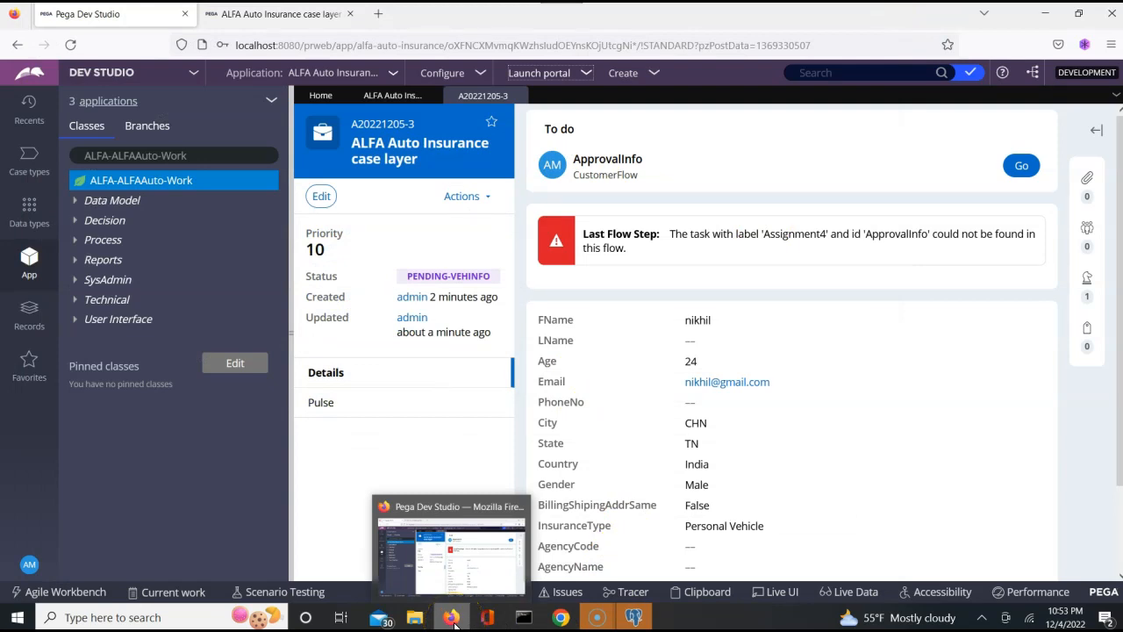
pyautogui.click(277, 20)
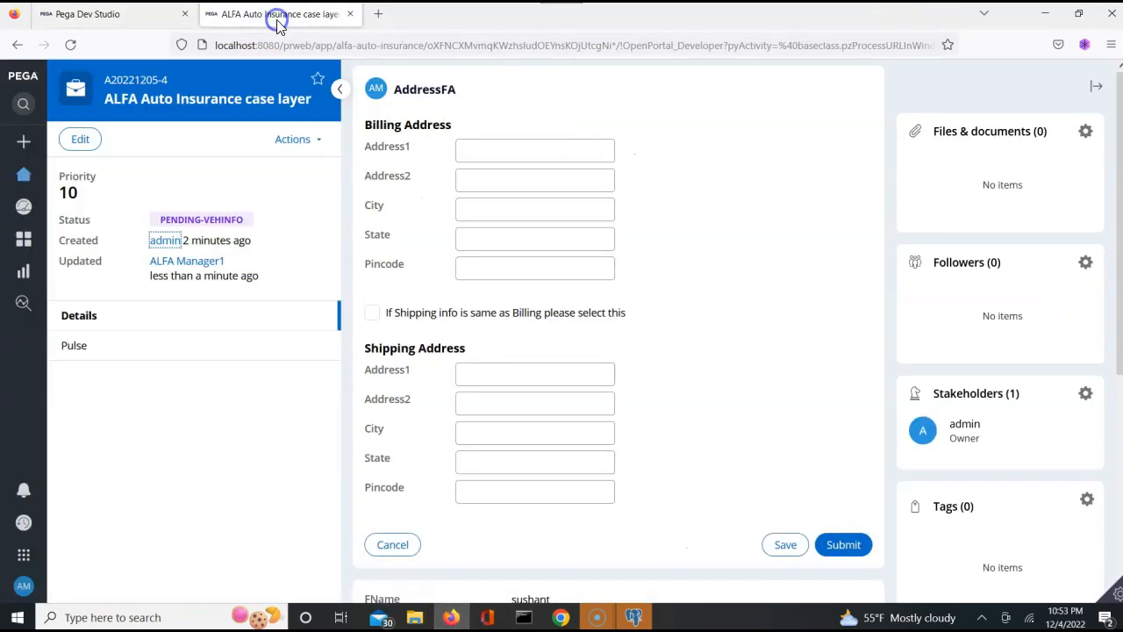
pyautogui.click(1118, 596)
pyautogui.click(947, 596)
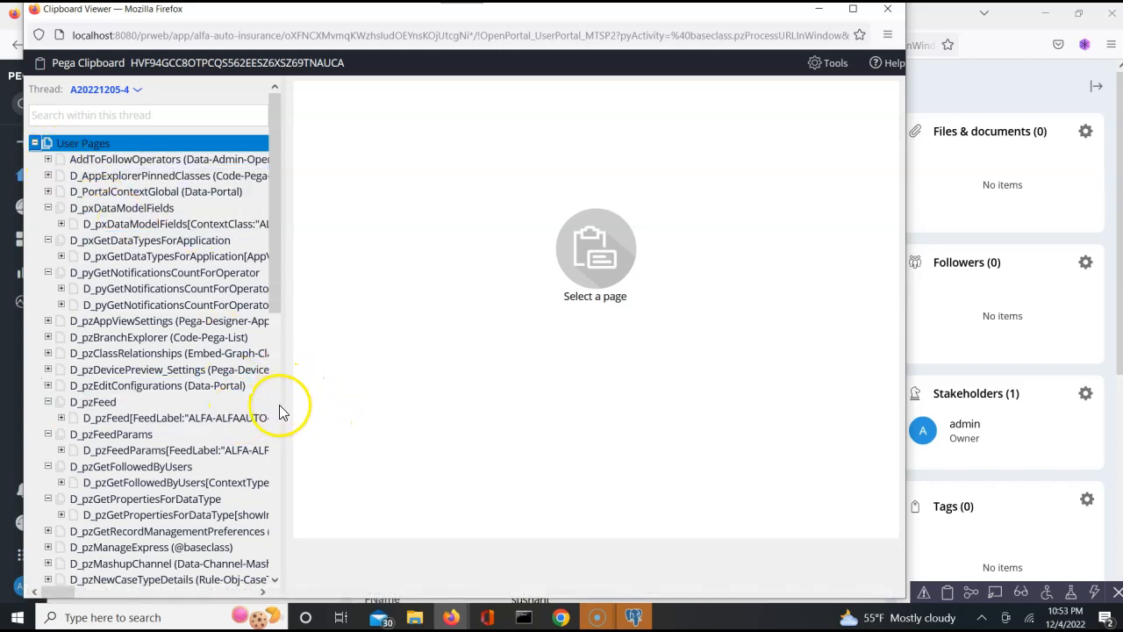
pyautogui.scroll(-10, 275, 417)
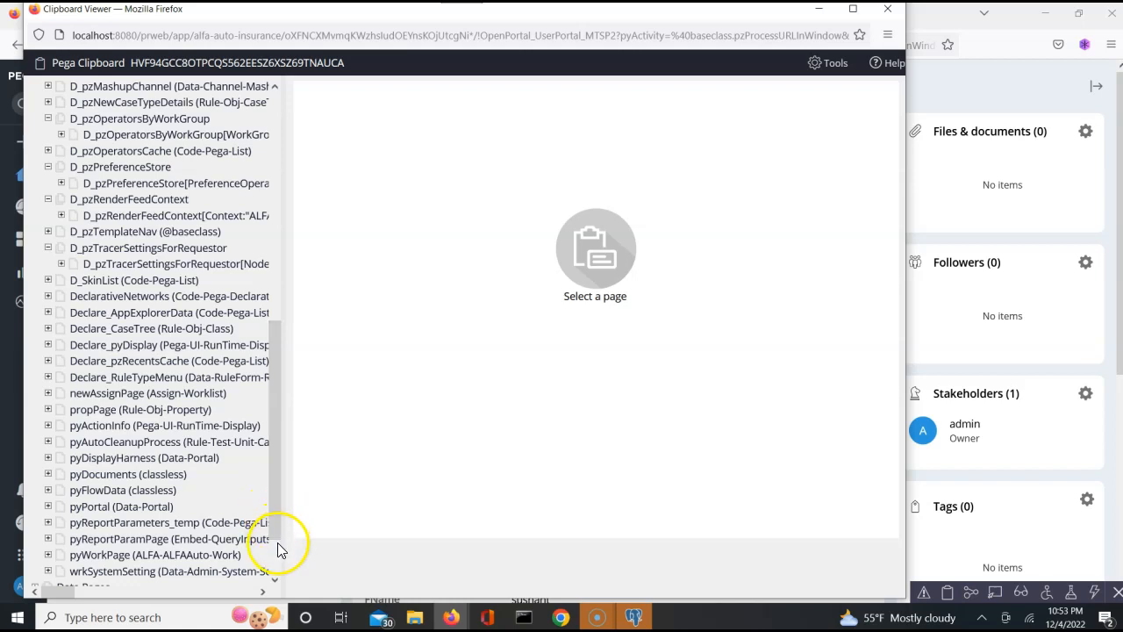
pyautogui.scroll(-2, 275, 554)
pyautogui.click(114, 530)
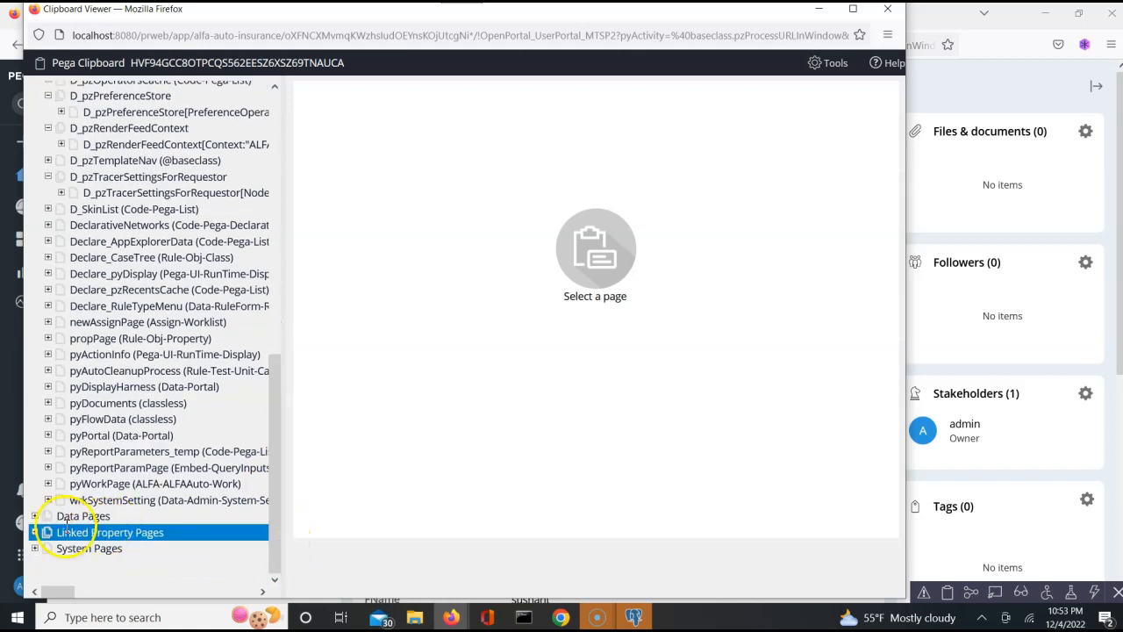
pyautogui.click(52, 487)
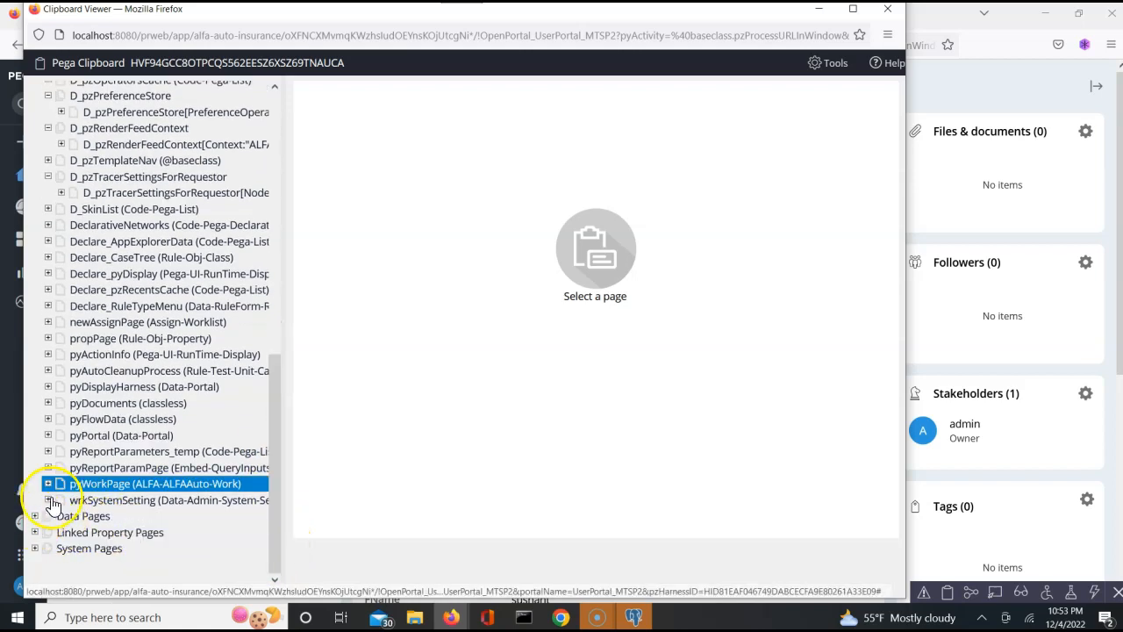
pyautogui.click(276, 306)
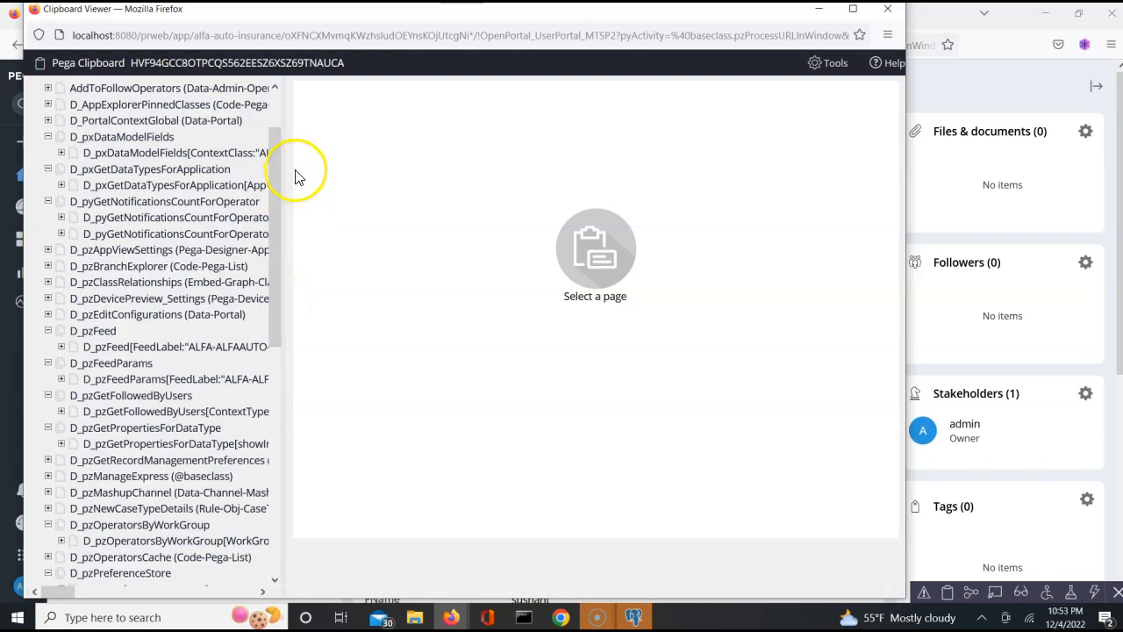
pyautogui.click(969, 208)
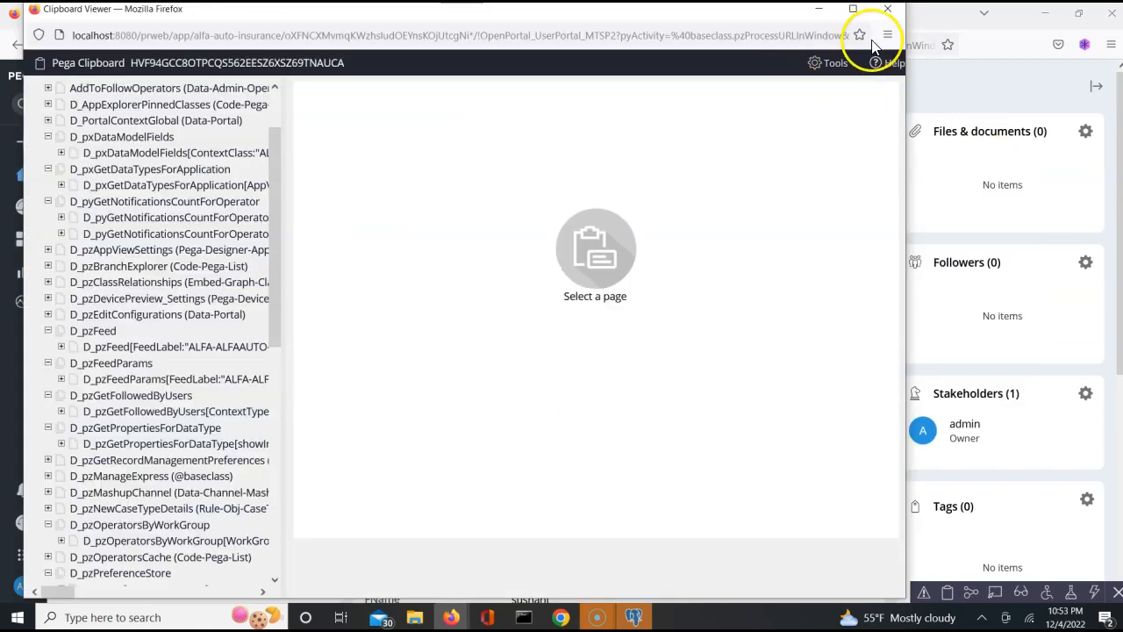
pyautogui.click(893, 16)
pyautogui.hotkey('alt', 'Tab')
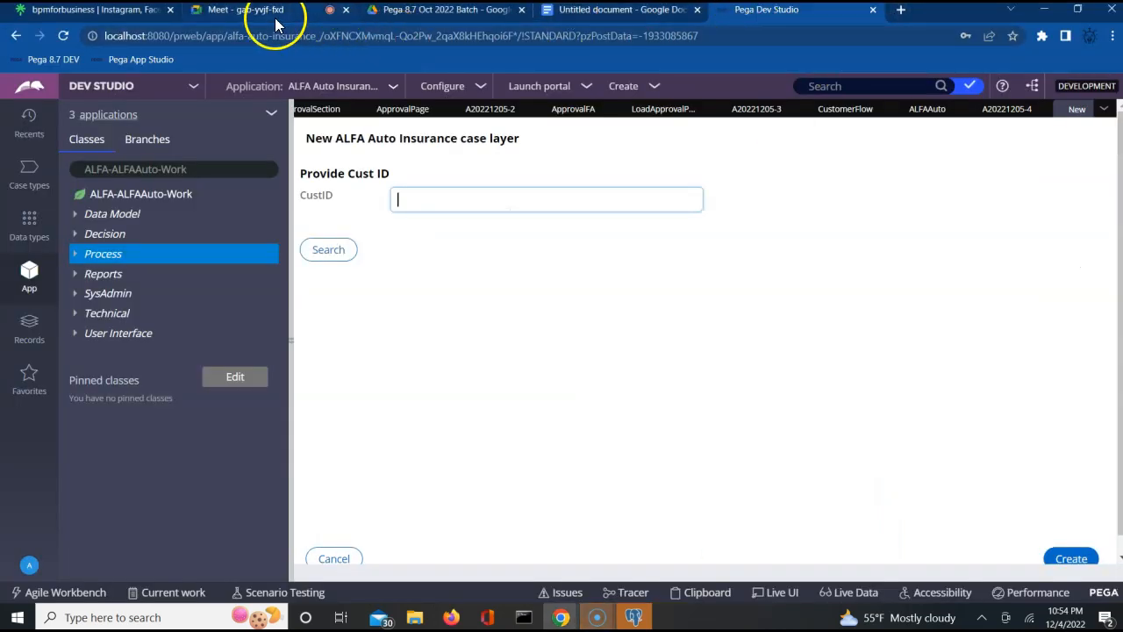
# - Review the ApprovalFA flow action and its LoadApprovalPageDT .ApprovalPage.Approval target
pyautogui.click(271, 17)
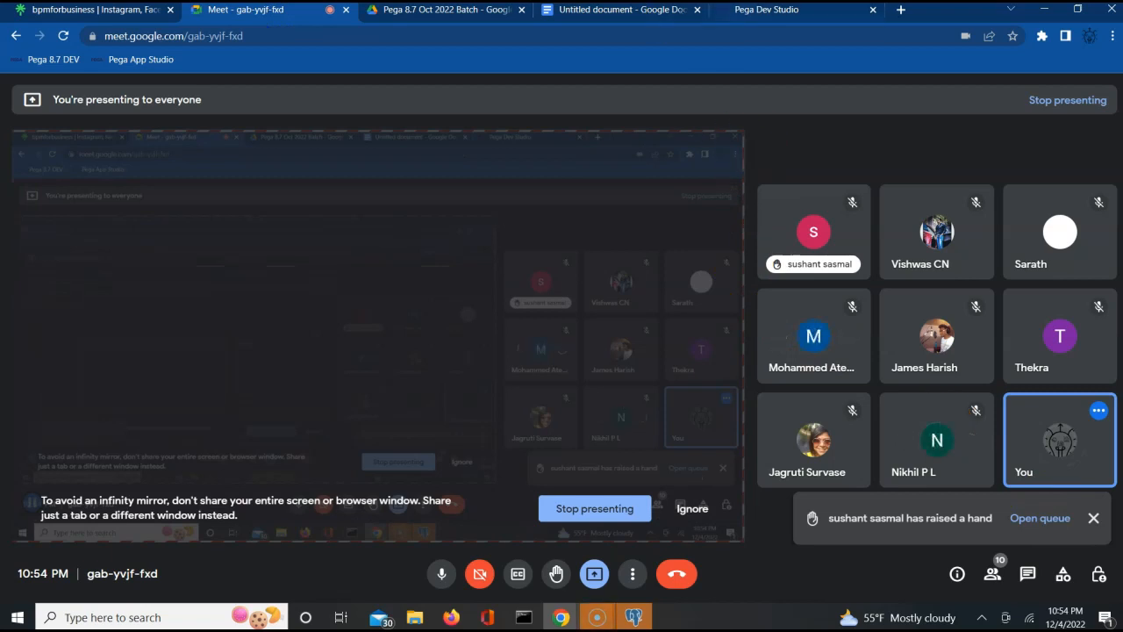
pyautogui.click(630, 11)
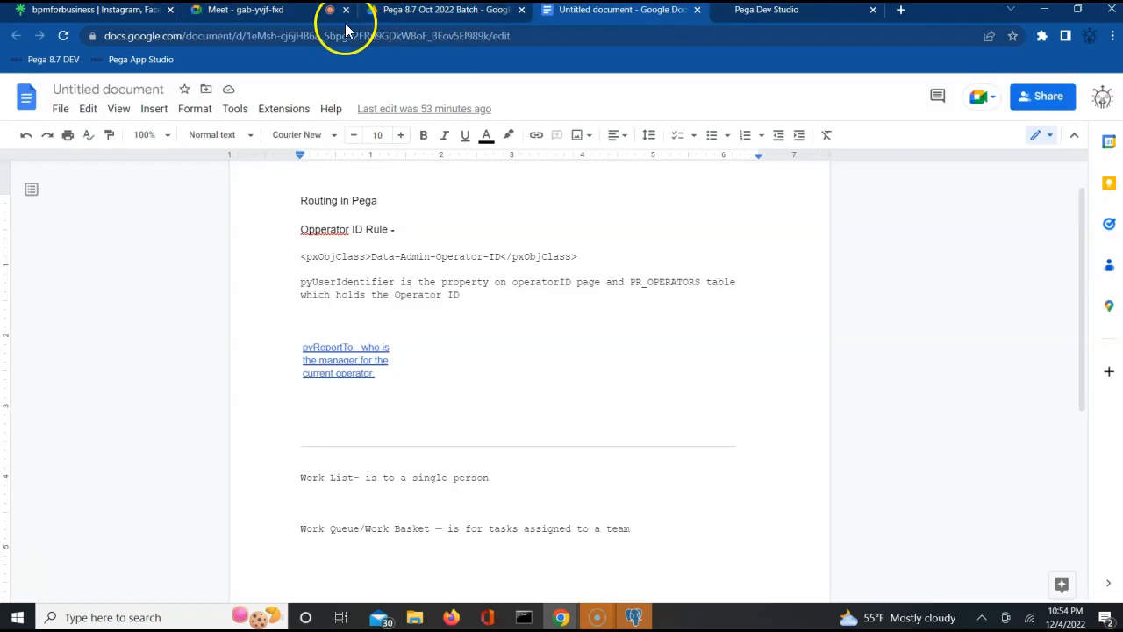
pyautogui.click(815, 12)
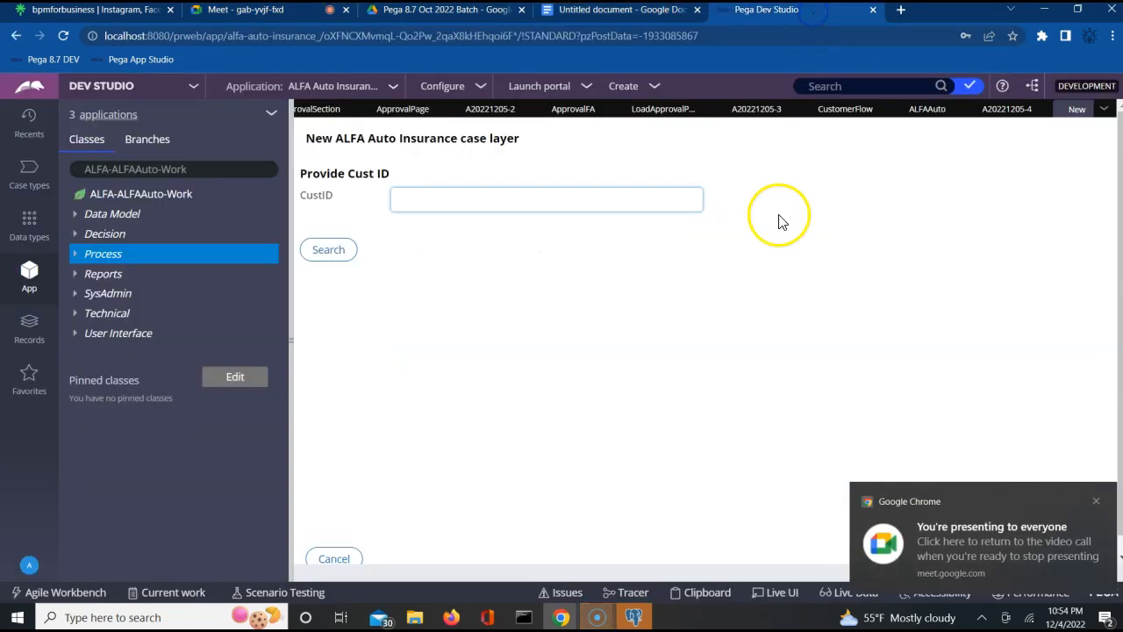
pyautogui.click(571, 111)
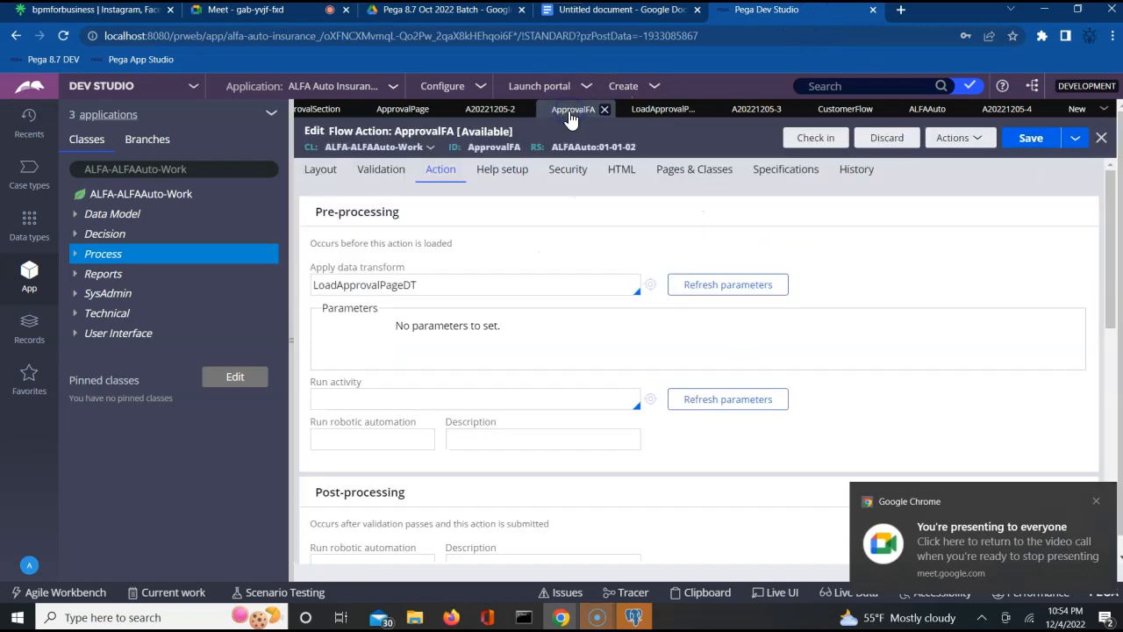
pyautogui.click(453, 283)
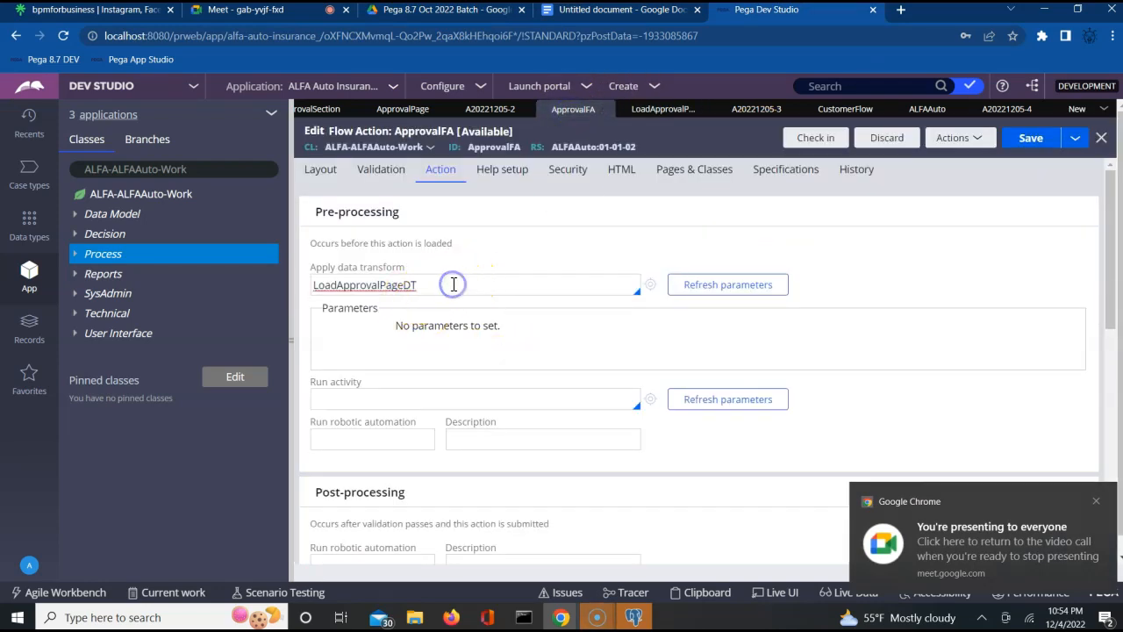
pyautogui.click(954, 368)
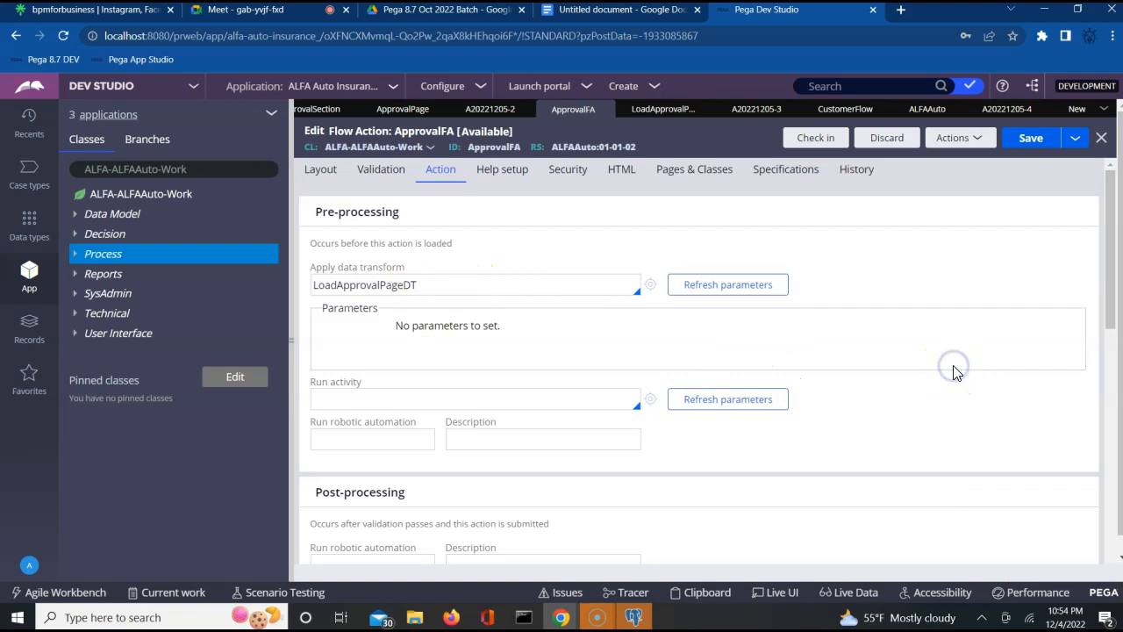
pyautogui.click(650, 285)
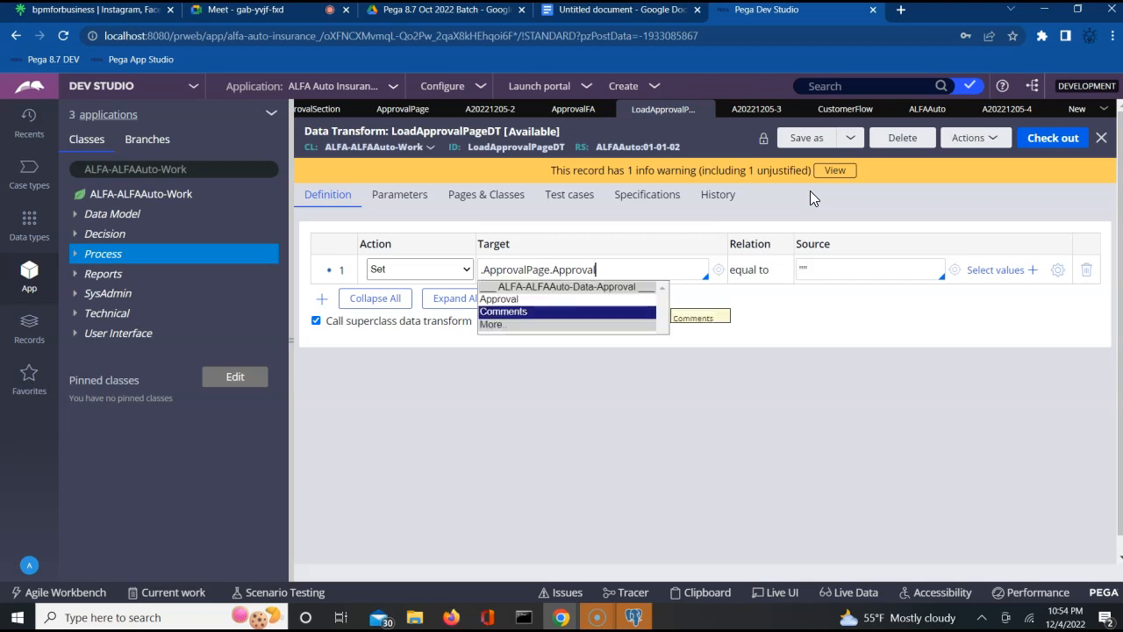
pyautogui.click(833, 323)
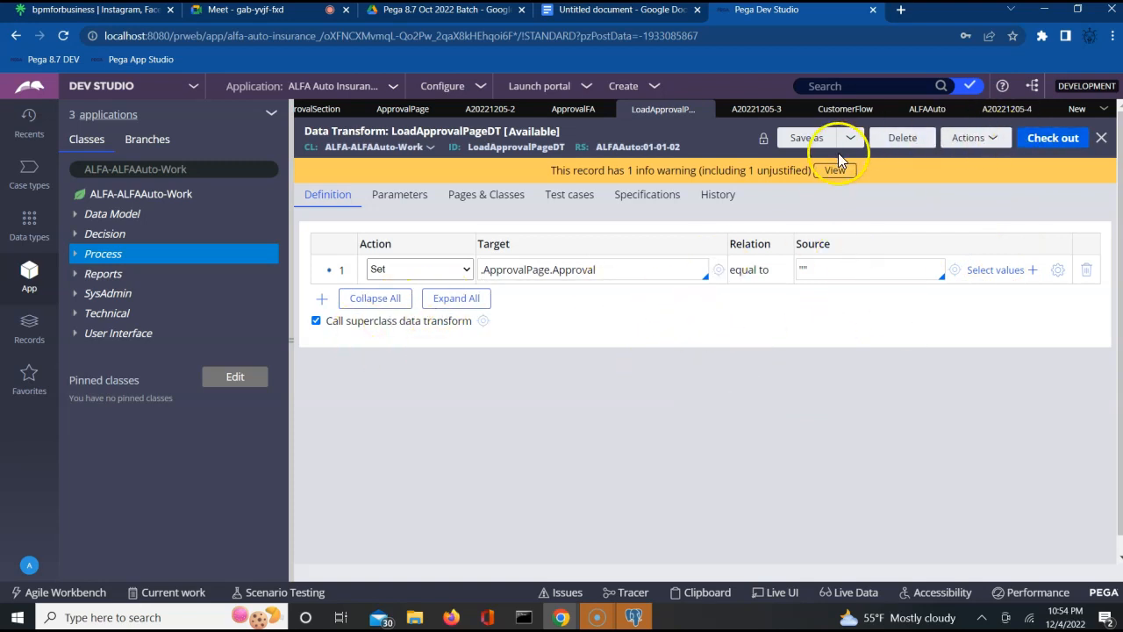
pyautogui.click(605, 268)
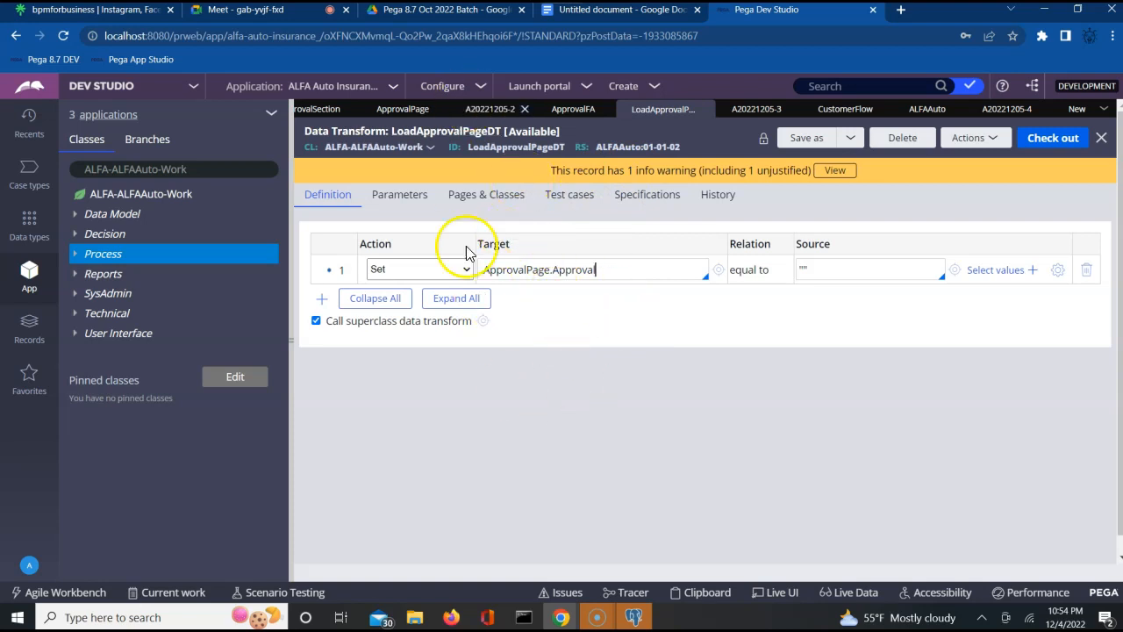
# - In CustomerFlow, inspect the Auto Vehicle FA connector's properties and dismiss them without saving
pyautogui.click(844, 111)
pyautogui.click(794, 307)
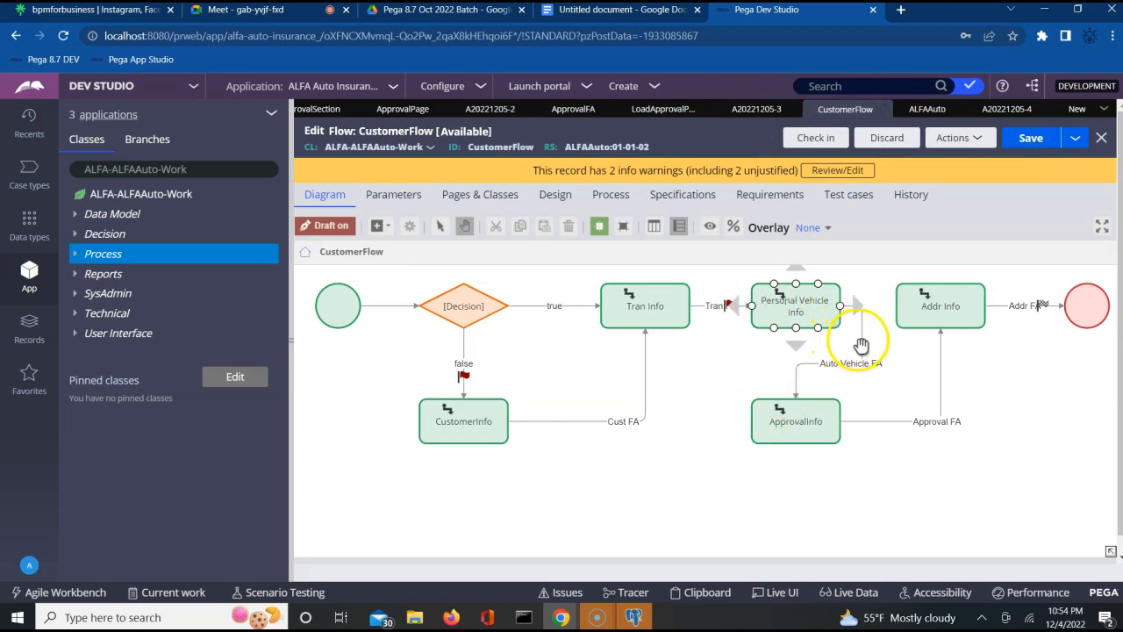
pyautogui.doubleClick(860, 343)
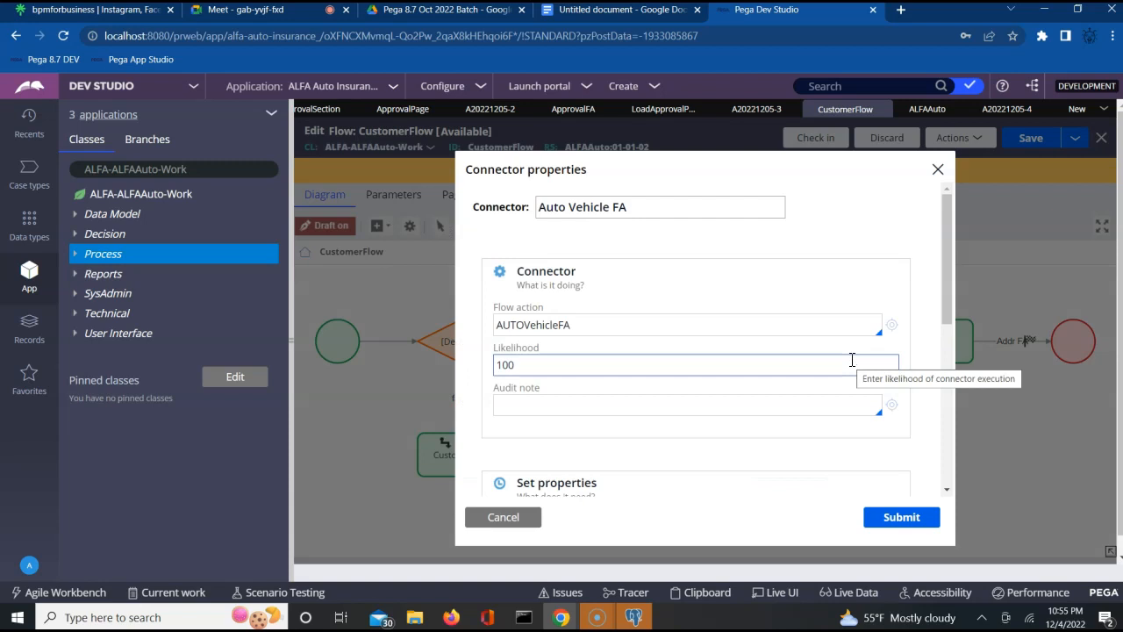
pyautogui.click(813, 413)
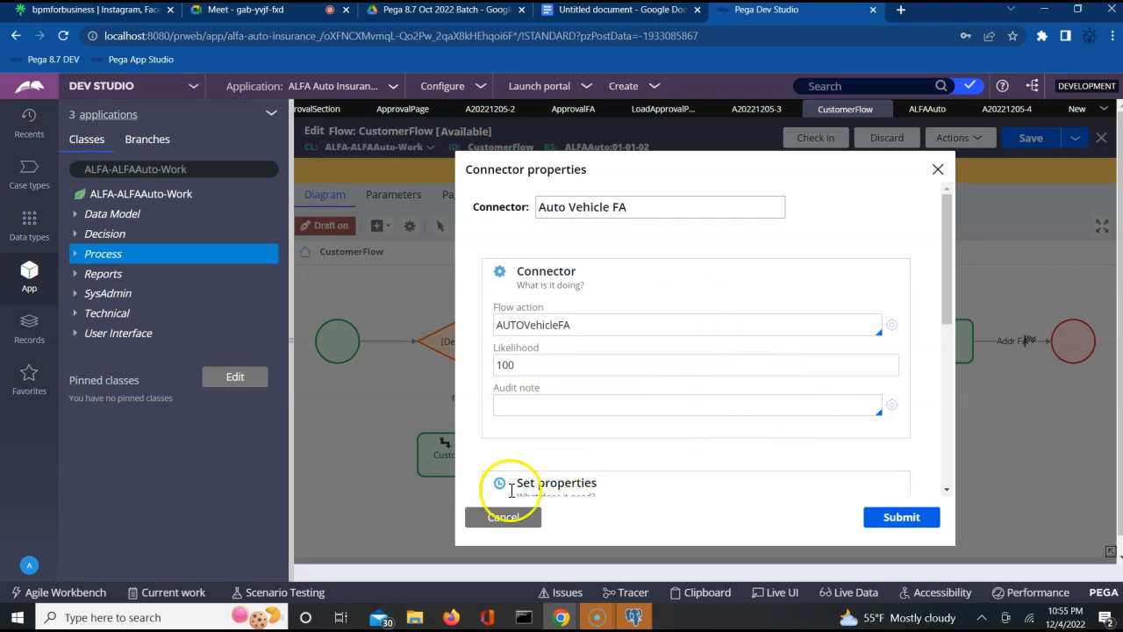
pyautogui.click(498, 523)
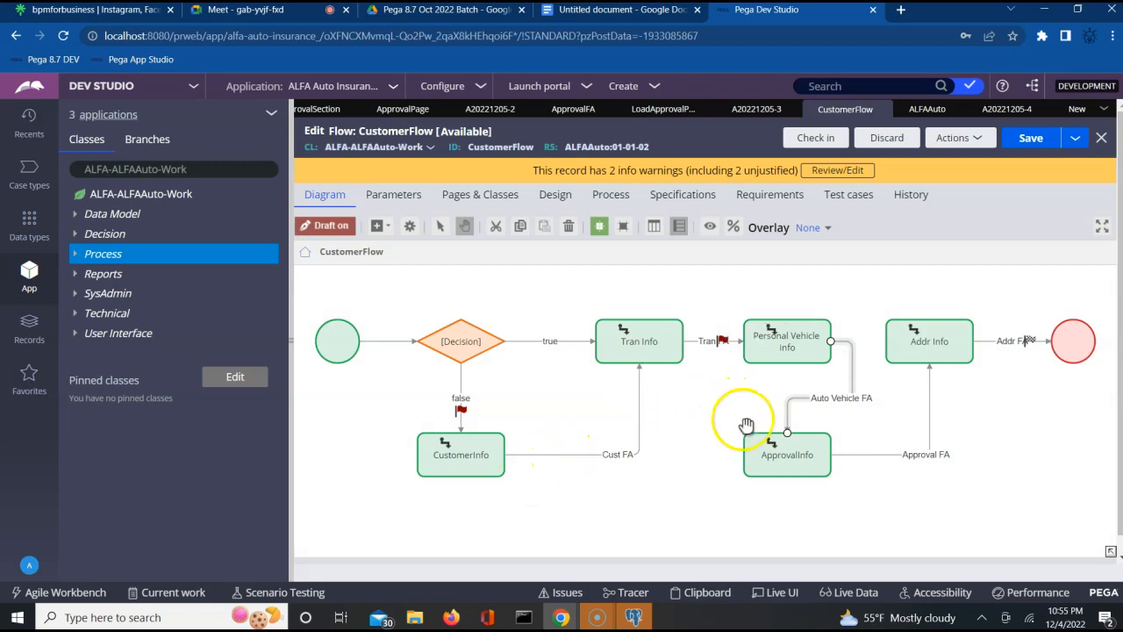
# - Inspect the ApprovalInfo assignment's routing properties, then deselect the shapes
pyautogui.click(786, 453)
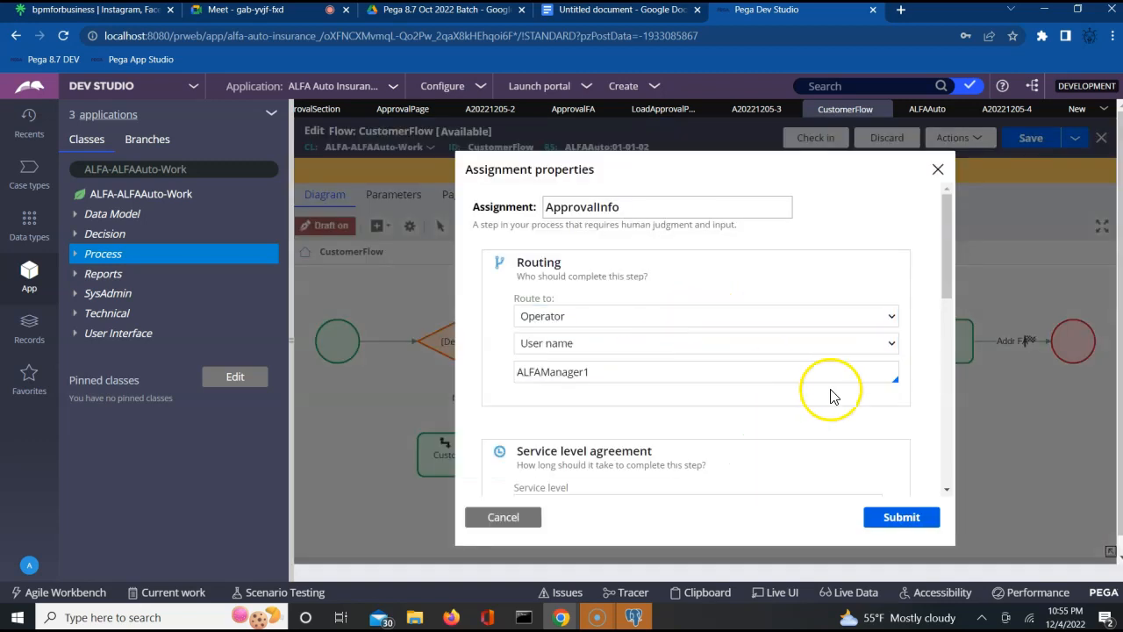
pyautogui.click(945, 394)
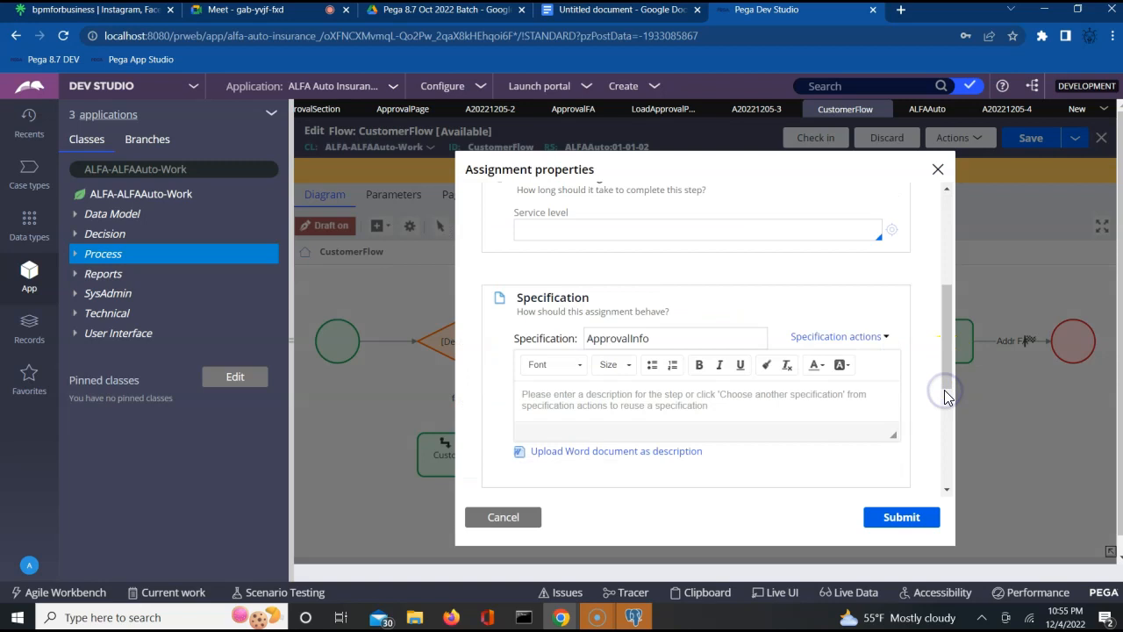
pyautogui.click(947, 252)
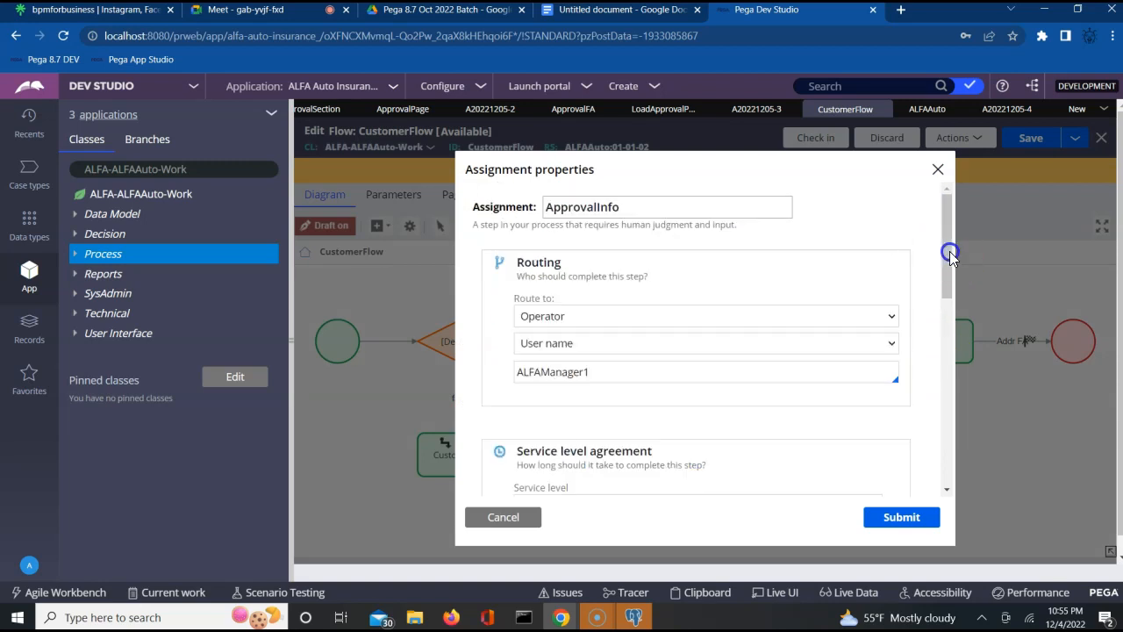
pyautogui.click(939, 169)
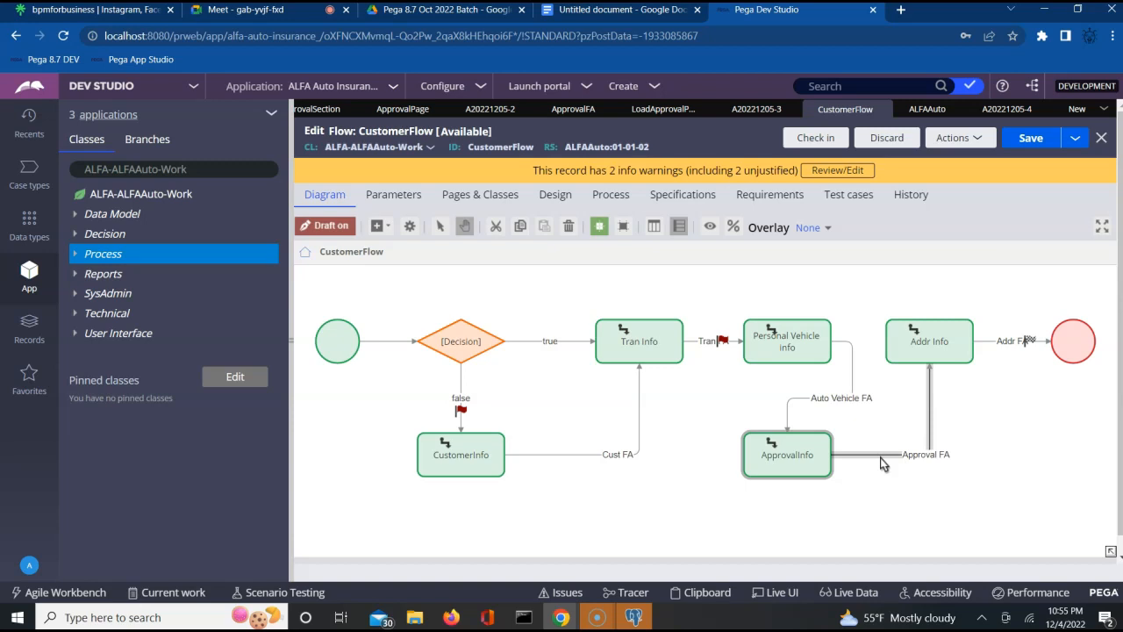
pyautogui.click(783, 464)
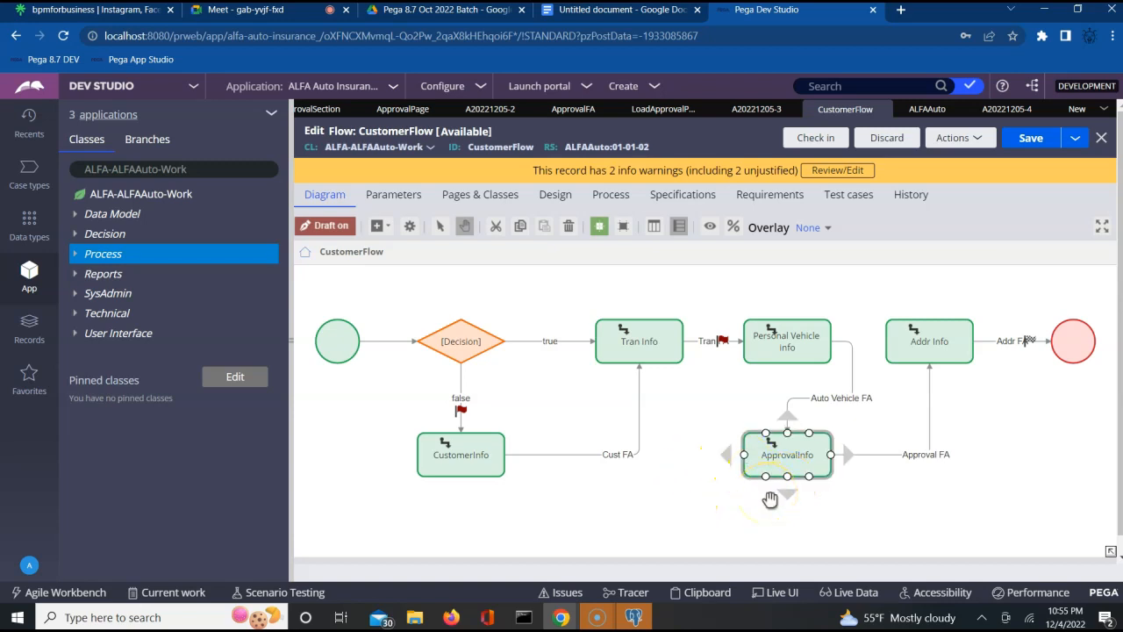
pyautogui.click(764, 450)
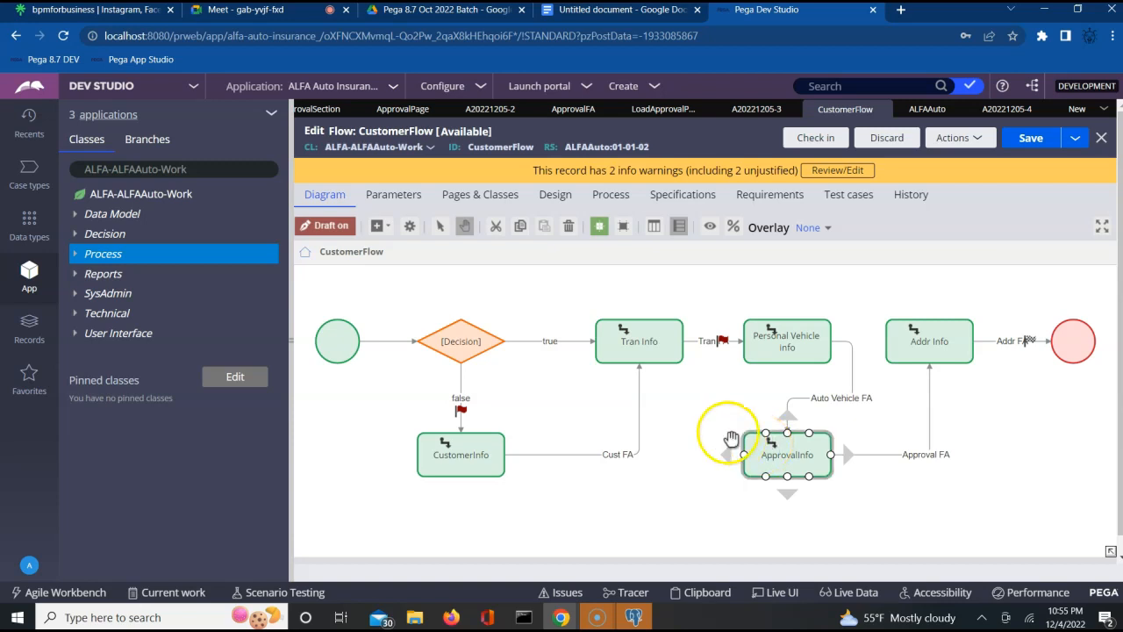
pyautogui.click(732, 438)
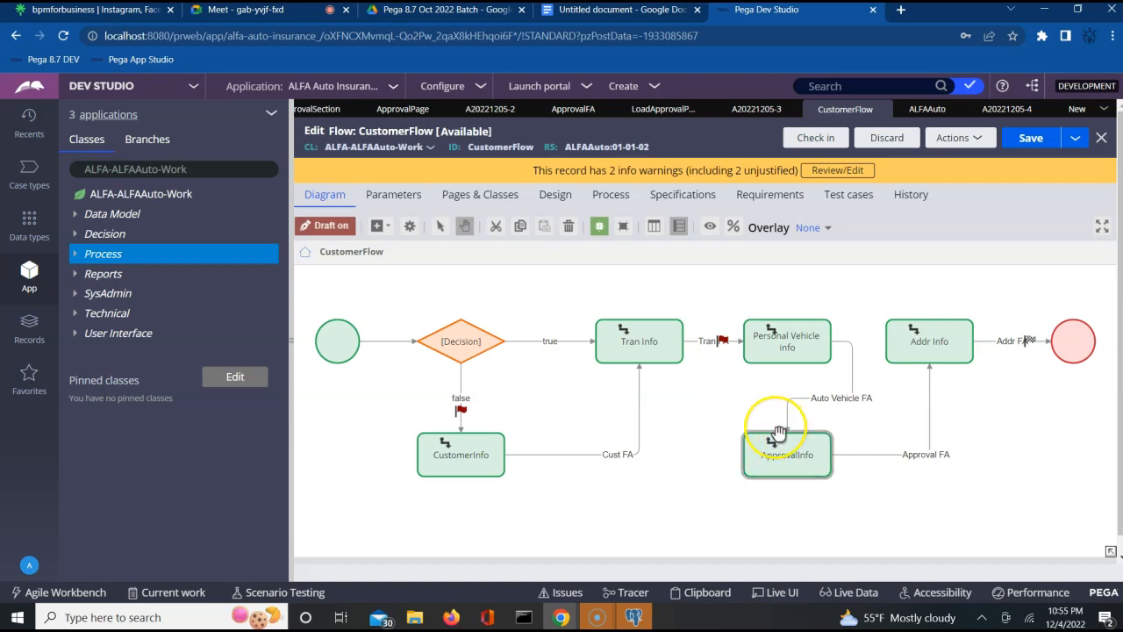
pyautogui.click(857, 408)
pyautogui.click(867, 395)
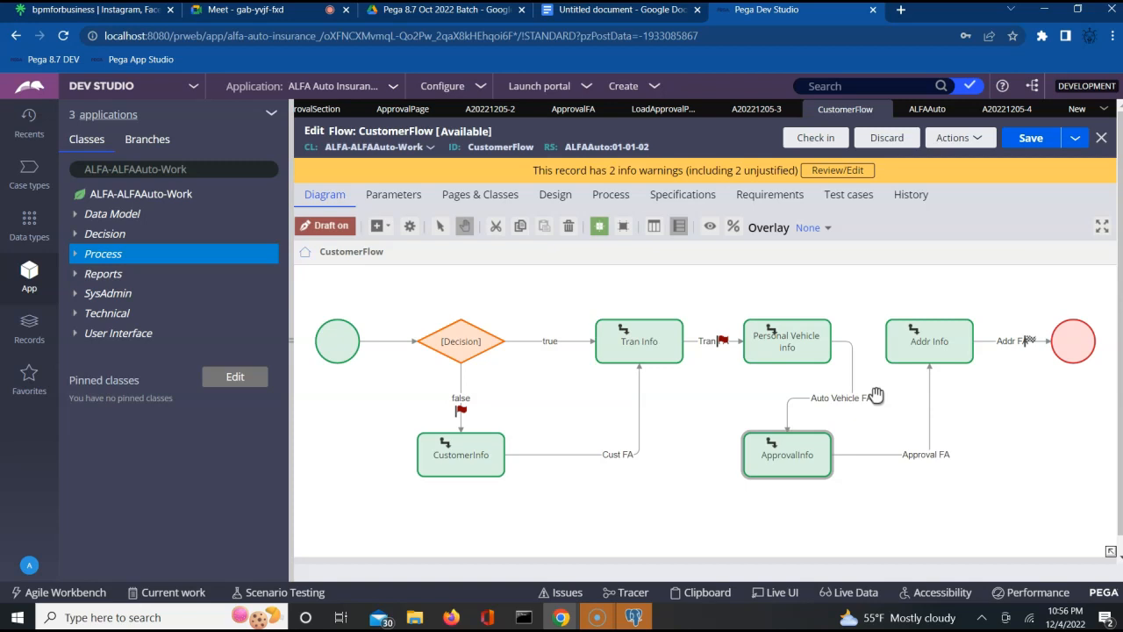
pyautogui.click(904, 421)
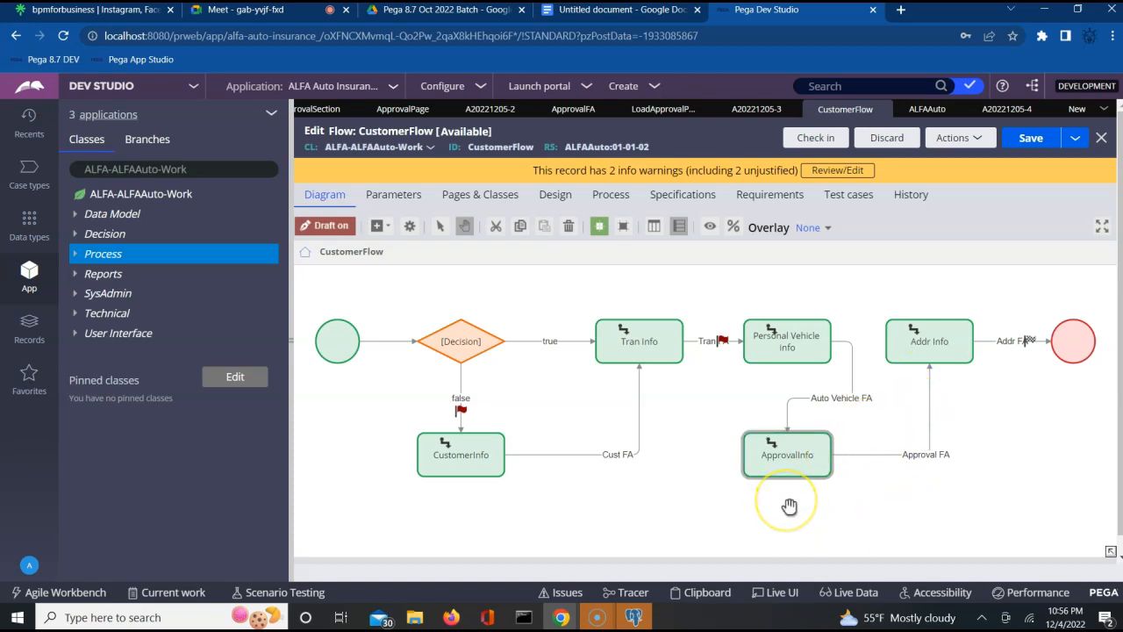
# - Check the Google Meet in-call messages, then return to the Dev Studio flow diagram
pyautogui.click(295, 11)
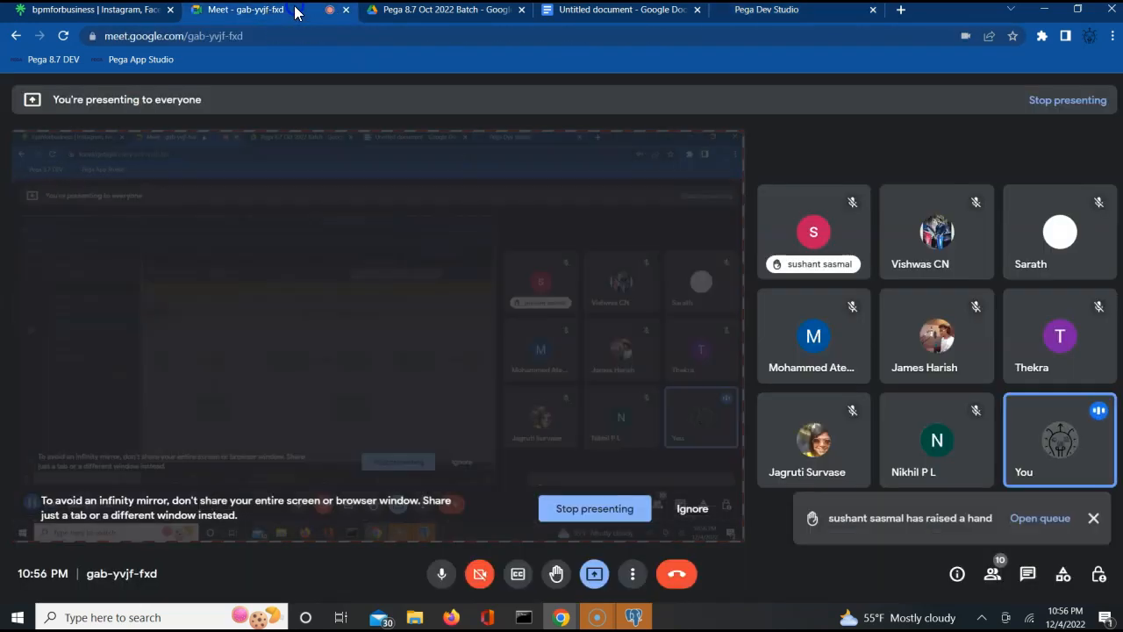
pyautogui.click(1028, 575)
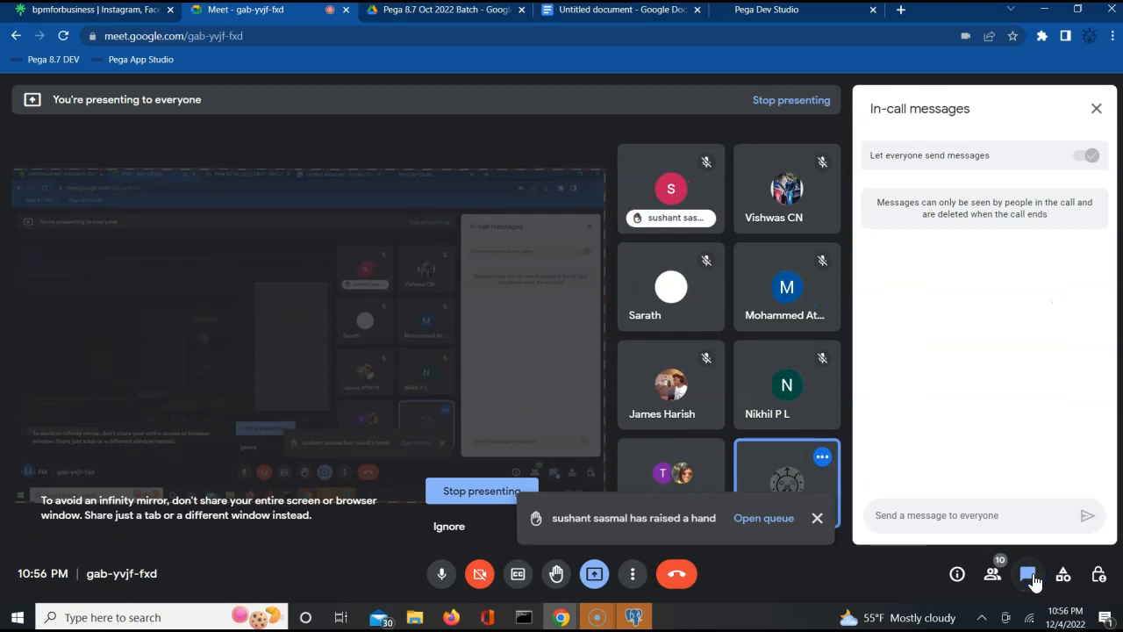
pyautogui.click(1096, 109)
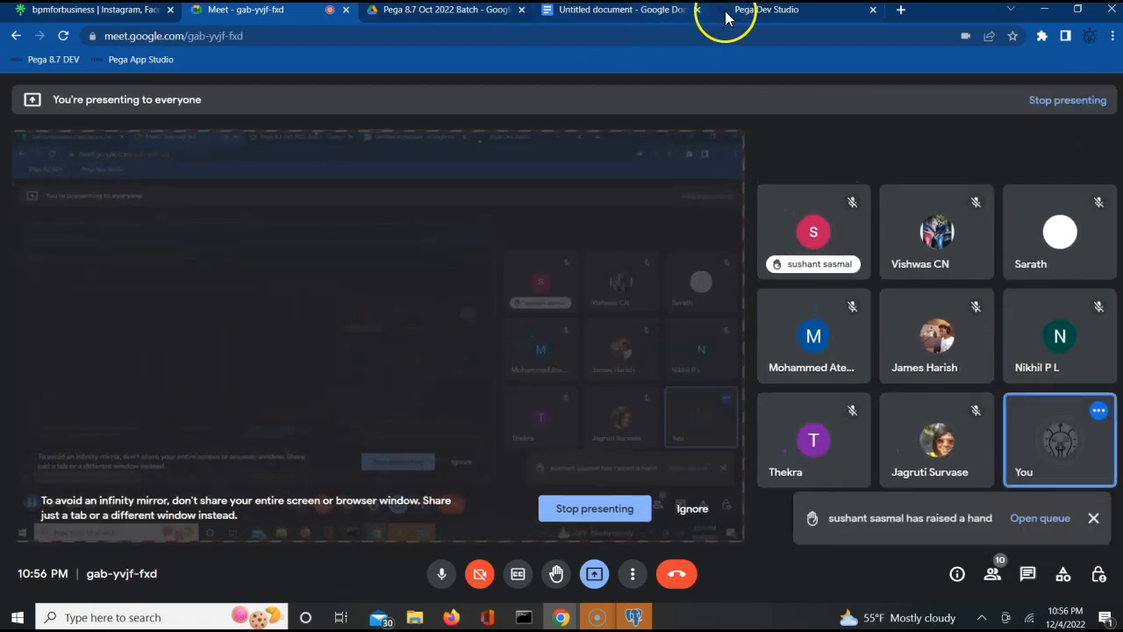
pyautogui.click(750, 16)
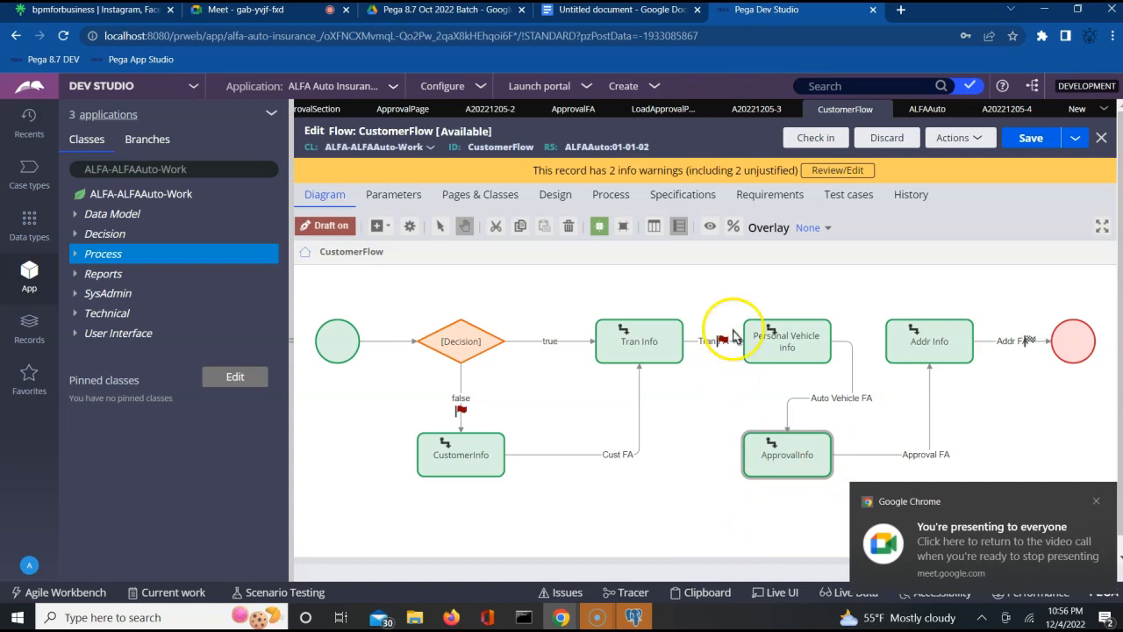
pyautogui.click(1078, 108)
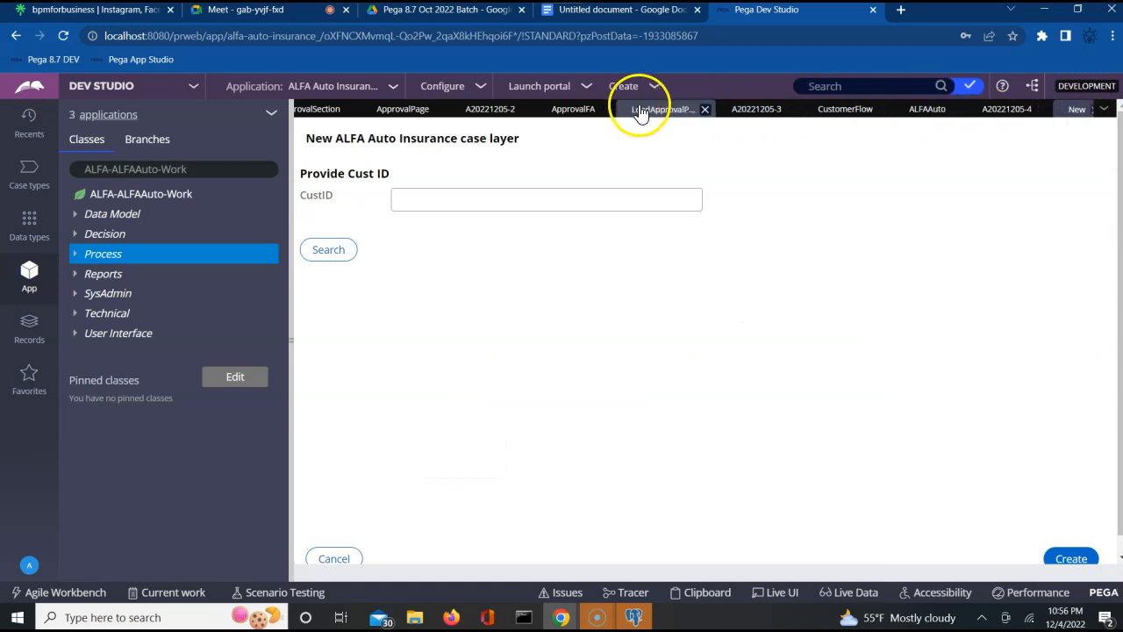
# - Check out LoadApprovalPageDT, add a row setting .ApprovalPage.Comments to "test", and save
pyautogui.click(579, 111)
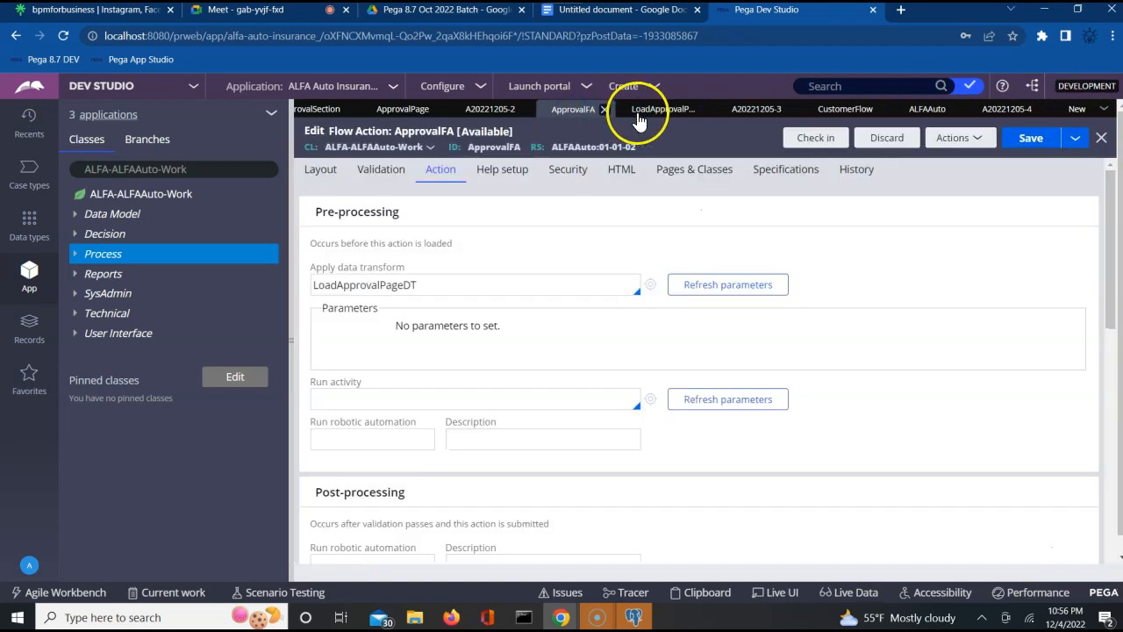
pyautogui.click(647, 116)
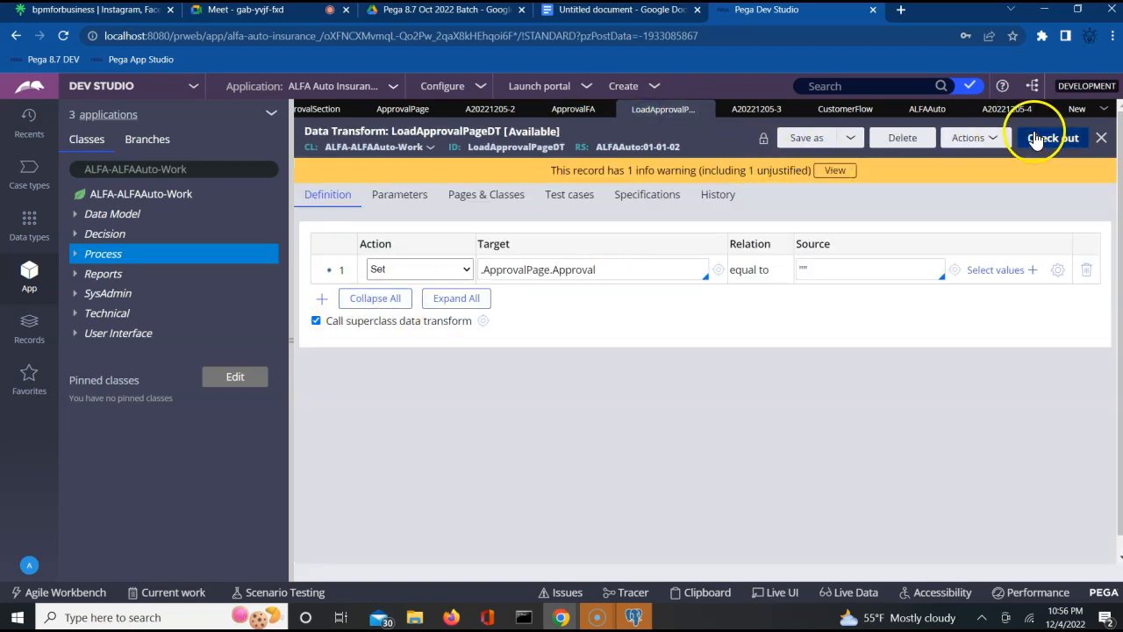
pyautogui.click(322, 300)
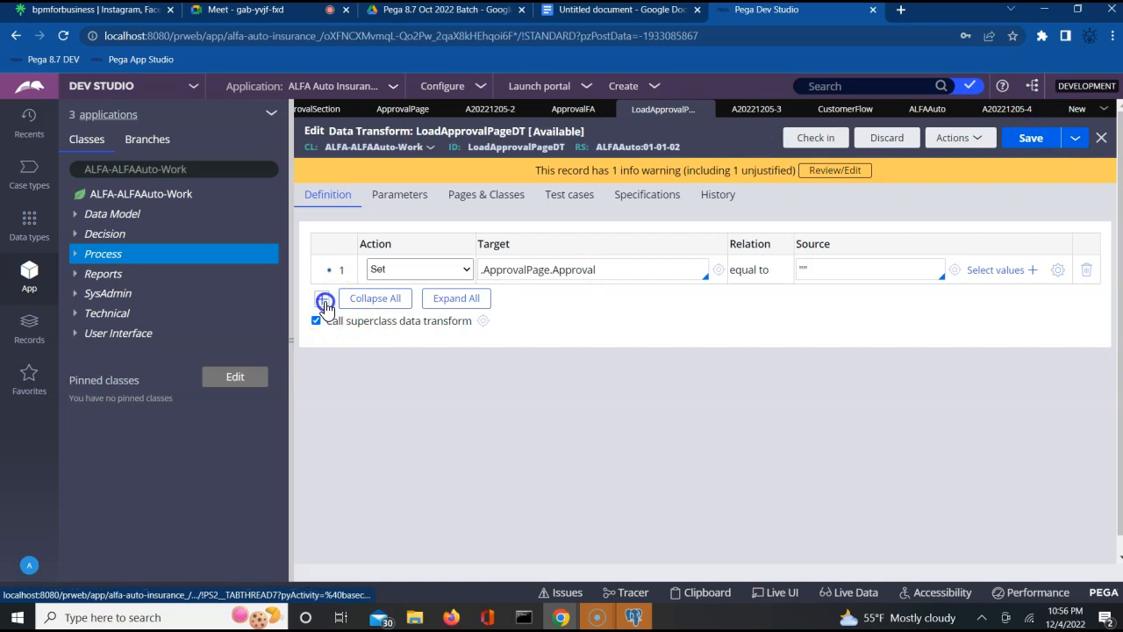
pyautogui.click(564, 300)
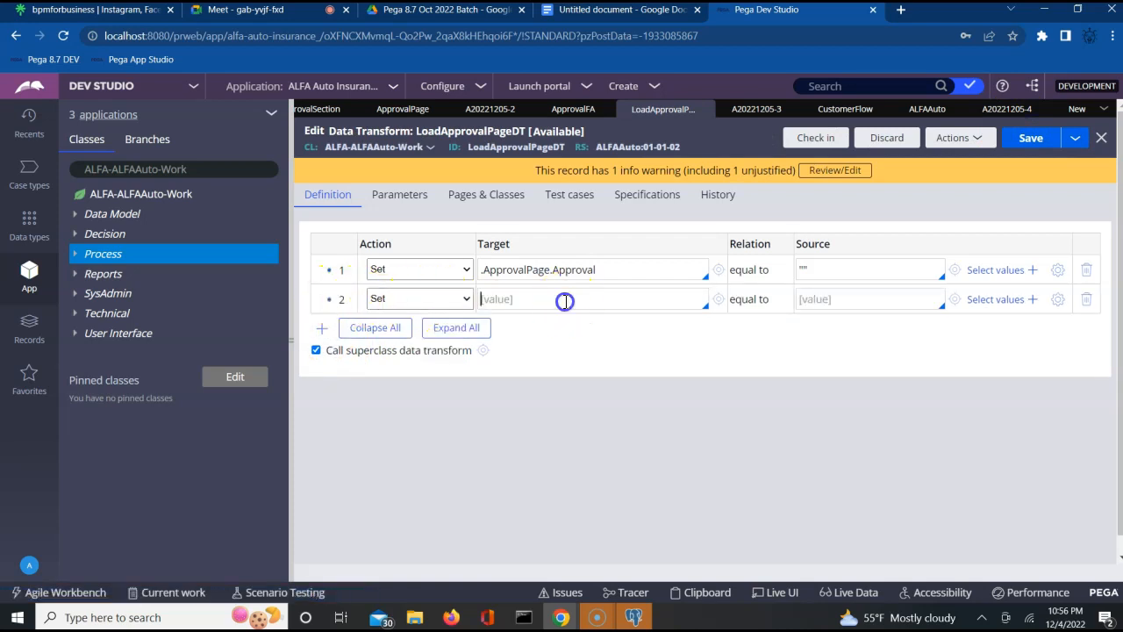
pyautogui.press('Down')
pyautogui.press('Down')
pyautogui.press('Down')
pyautogui.press('Down')
pyautogui.press('Down')
pyautogui.press('Down')
pyautogui.press('Up')
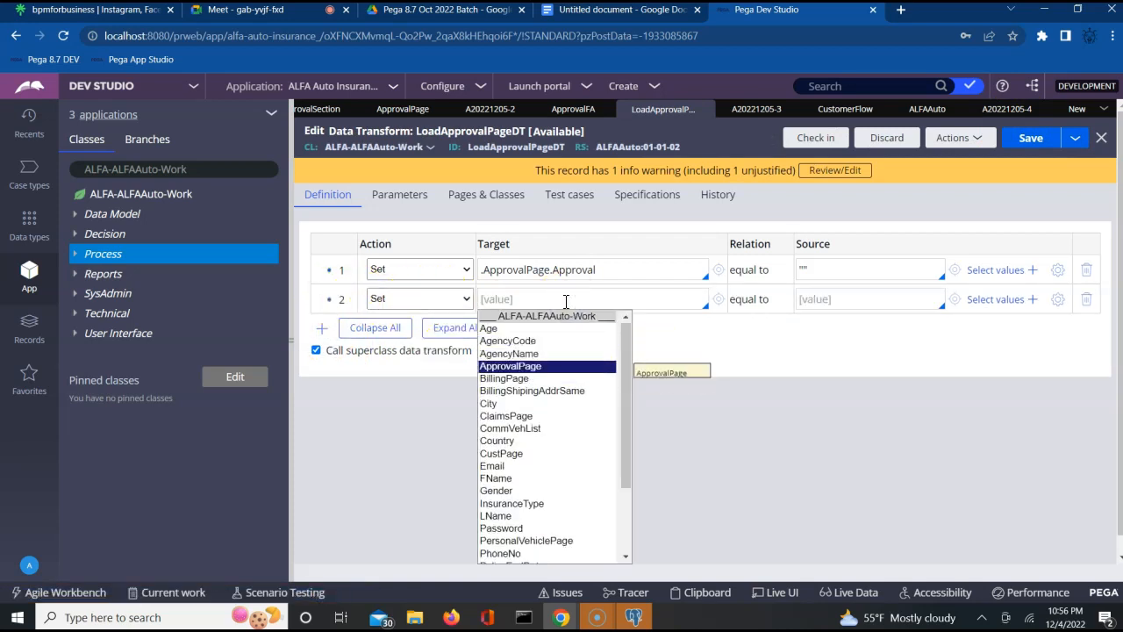
pyautogui.press('Return')
pyautogui.write('.ApprovalPage.')
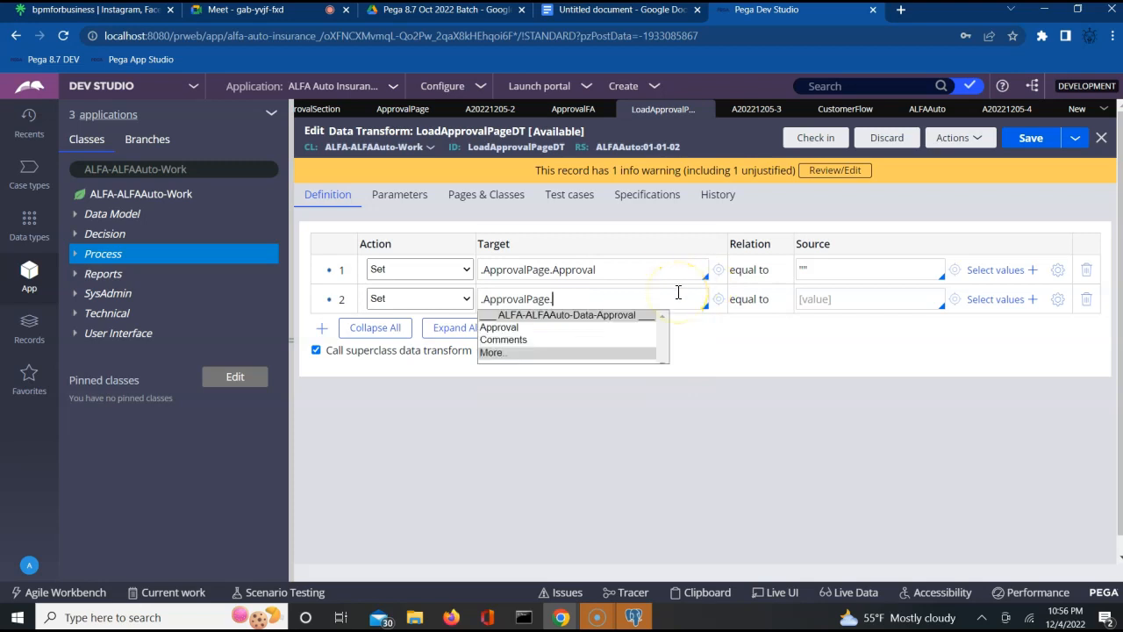
pyautogui.press('Down')
pyautogui.press('Return')
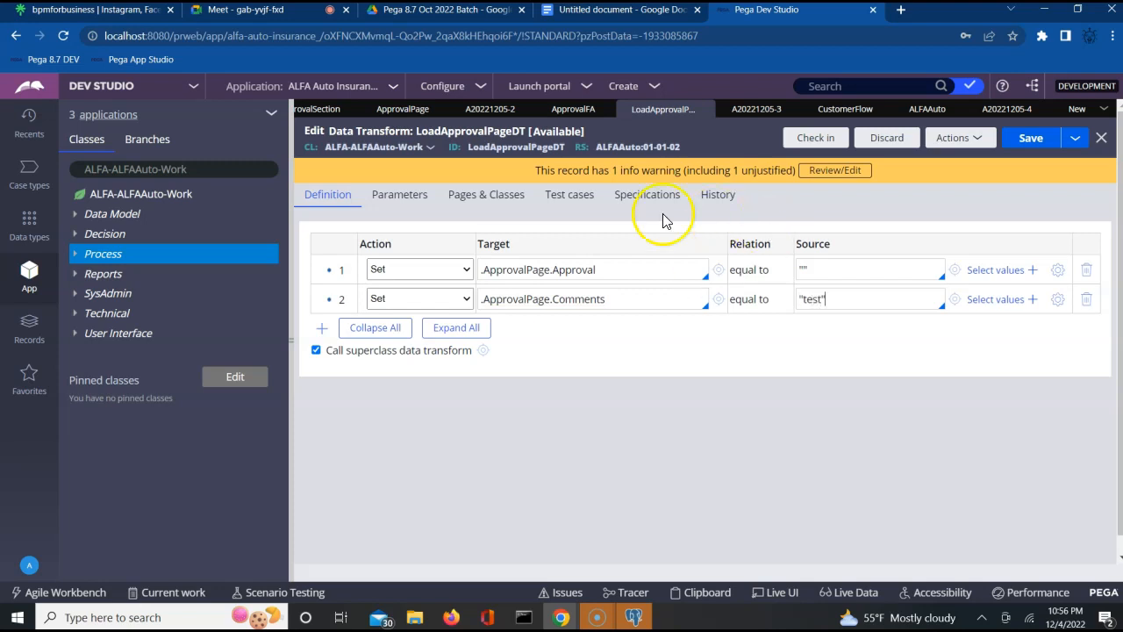
pyautogui.click(1032, 140)
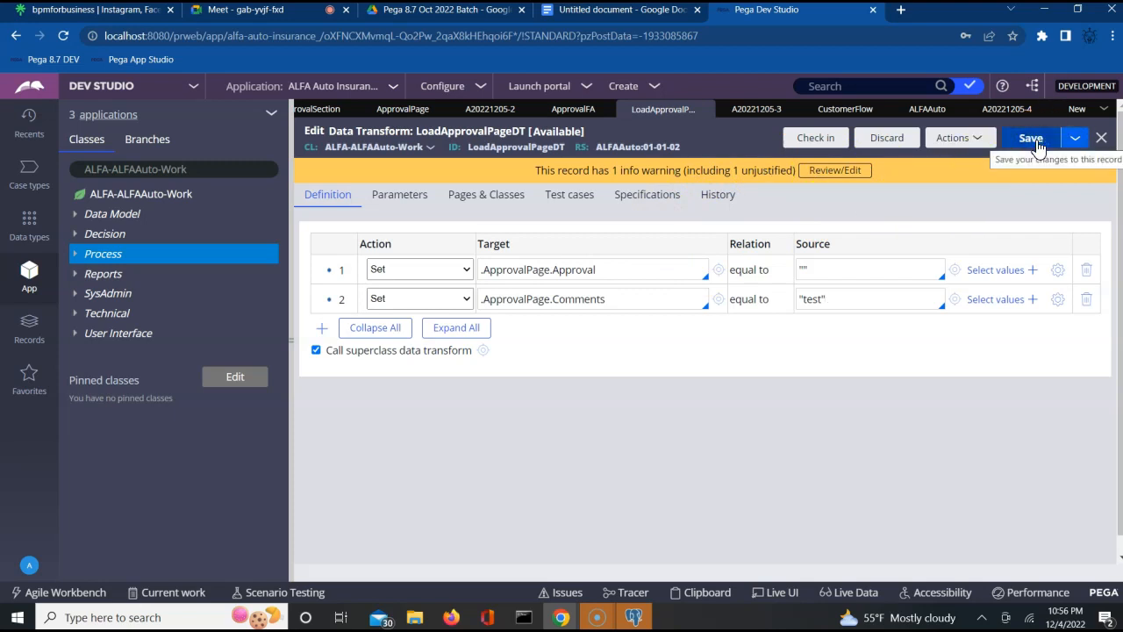
pyautogui.click(1035, 140)
# - Check in LoadApprovalPageDT with the comment "upated"
pyautogui.click(818, 141)
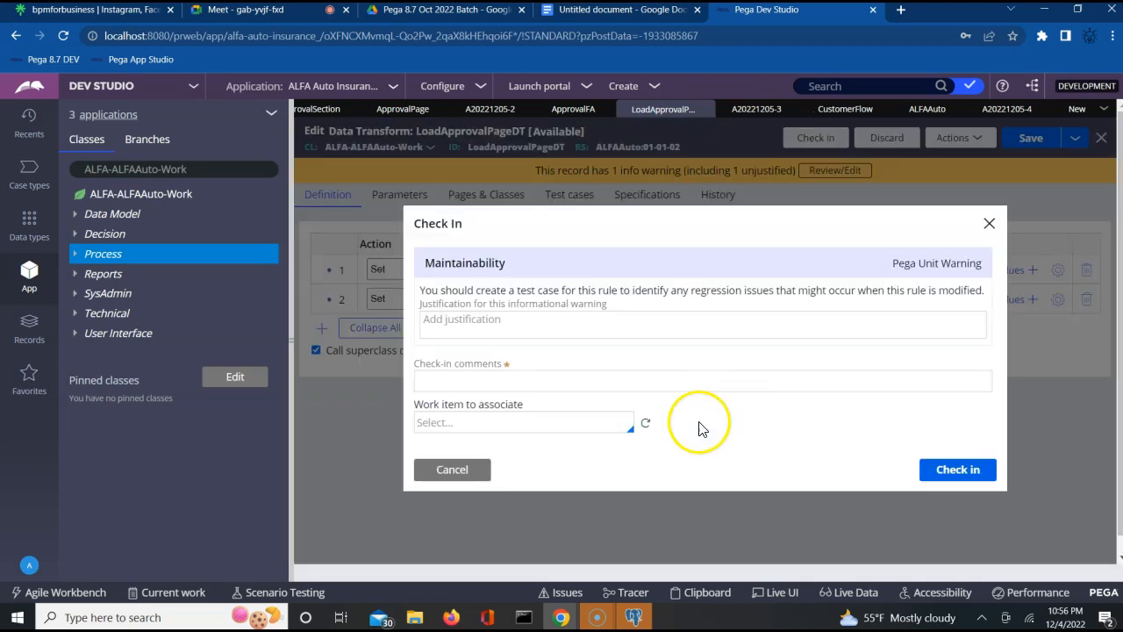
pyautogui.click(604, 371)
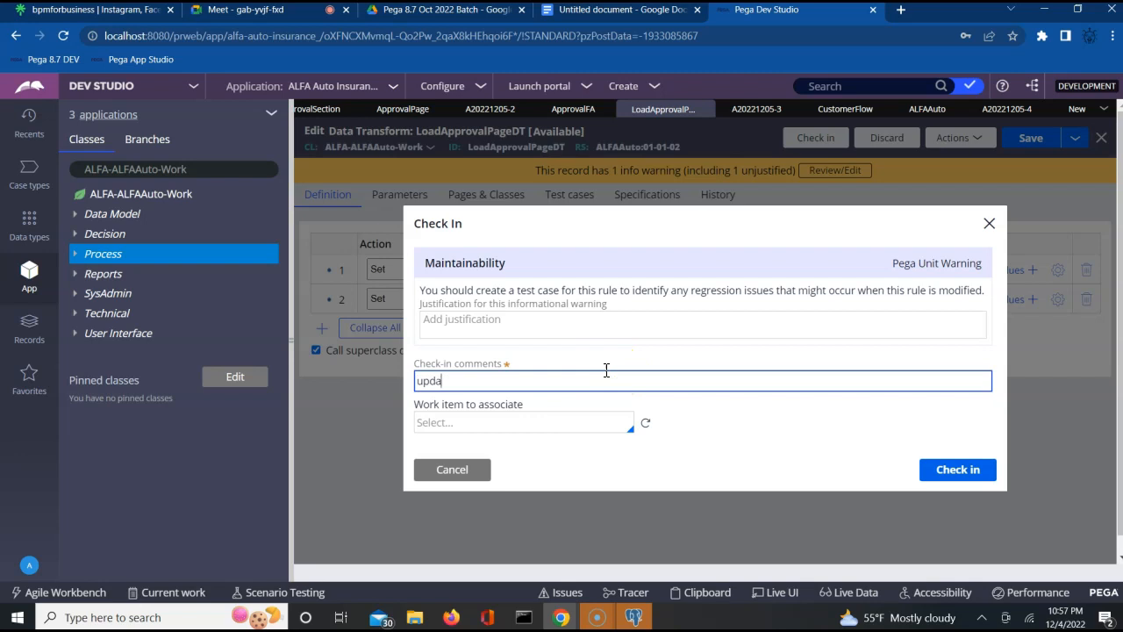
pyautogui.click(956, 470)
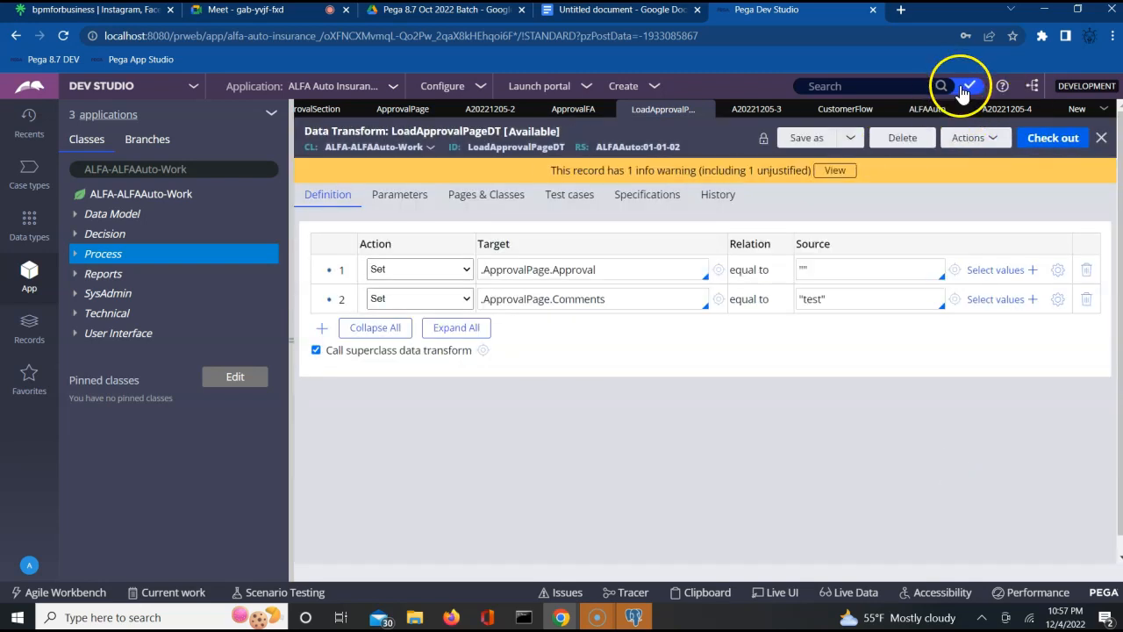
# - Bulk check in the five remaining checked-out rules using a shared comment prefix
pyautogui.click(964, 88)
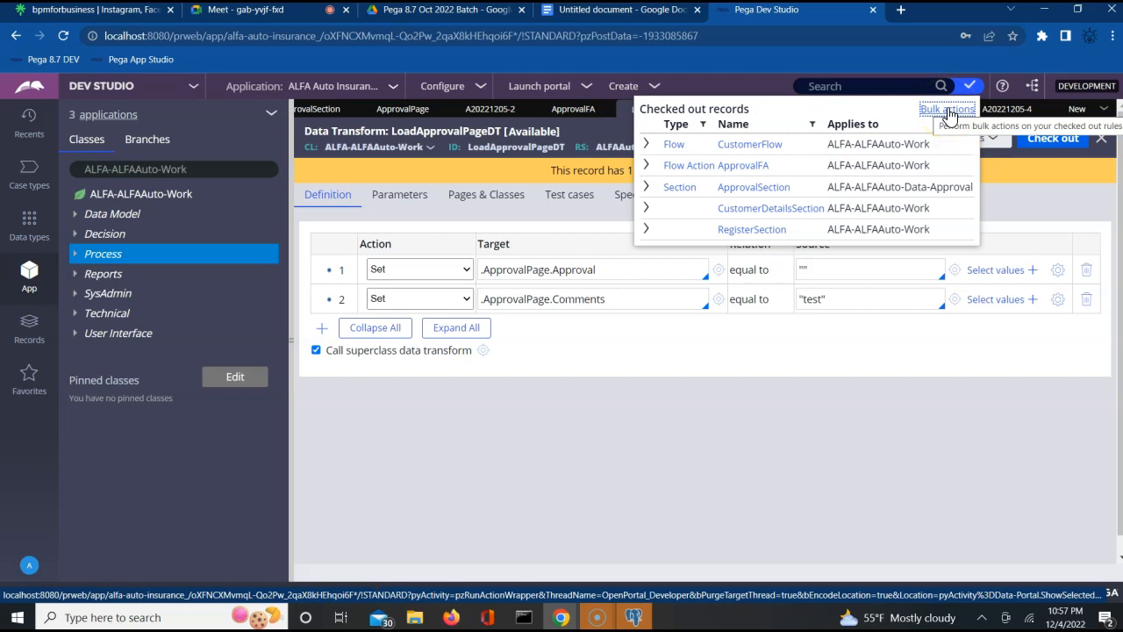
pyautogui.click(948, 110)
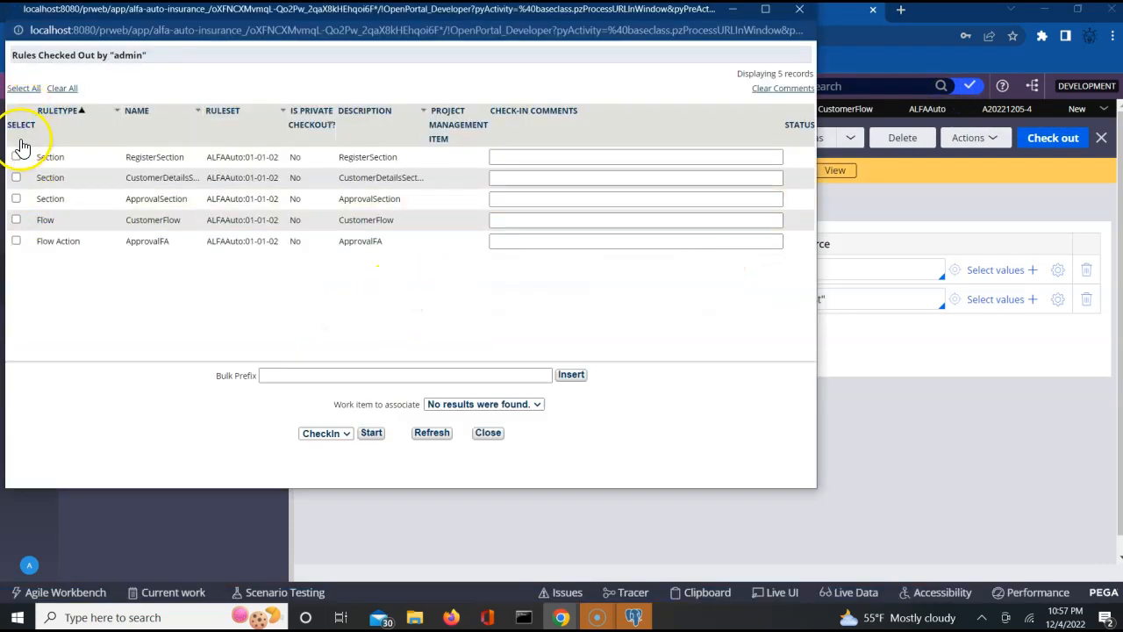
pyautogui.click(22, 88)
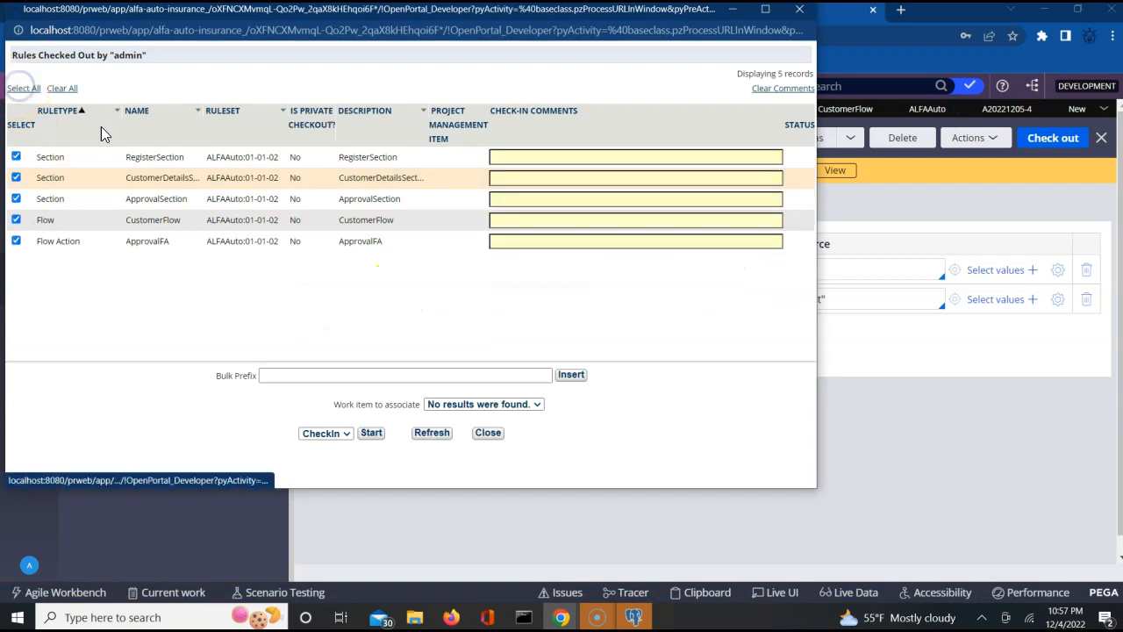
pyautogui.click(387, 376)
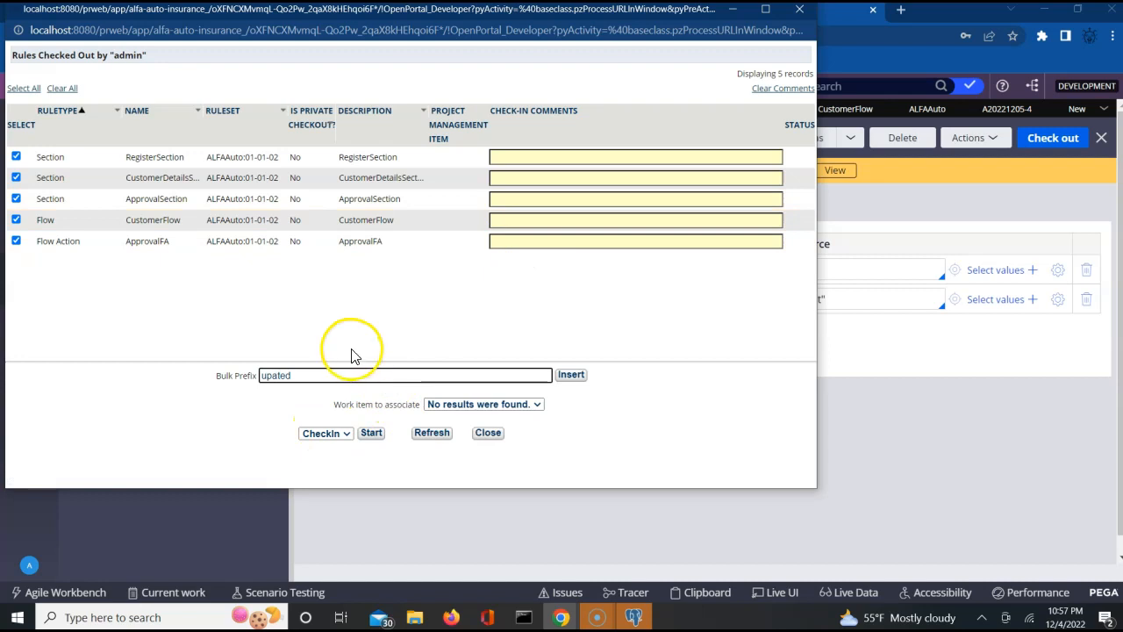
pyautogui.click(378, 436)
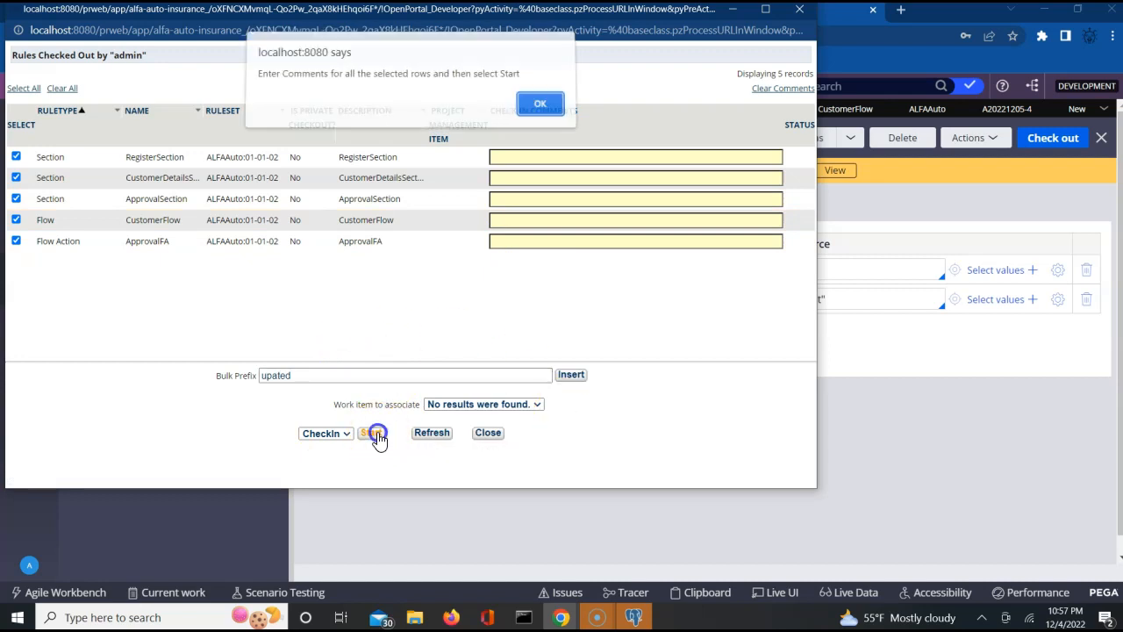
pyautogui.click(538, 113)
pyautogui.click(570, 374)
pyautogui.click(373, 432)
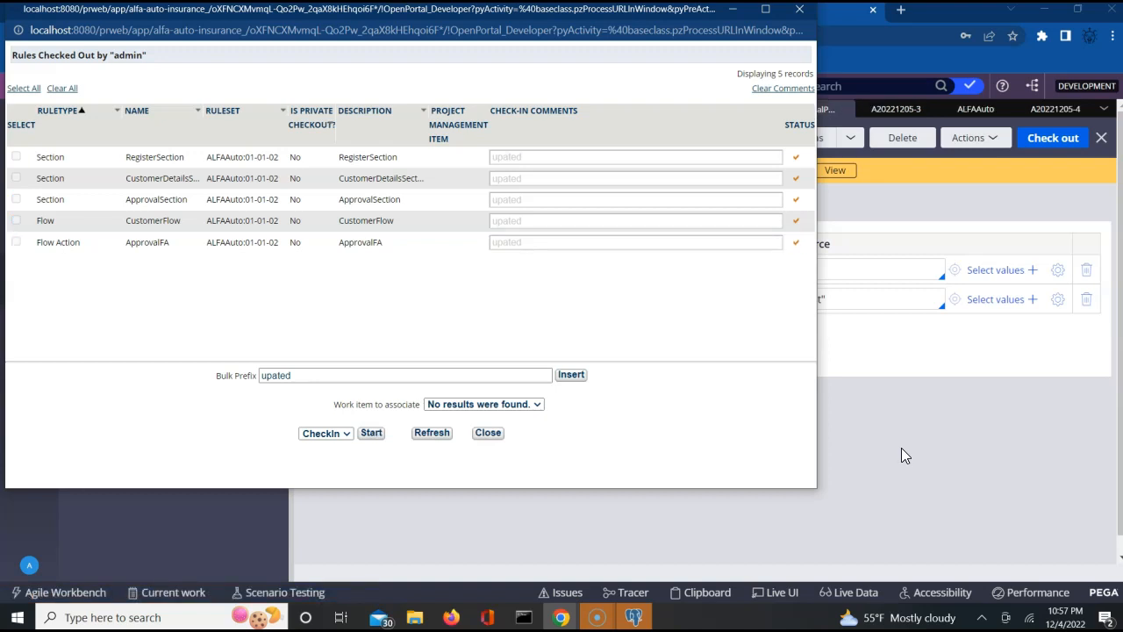
pyautogui.click(800, 15)
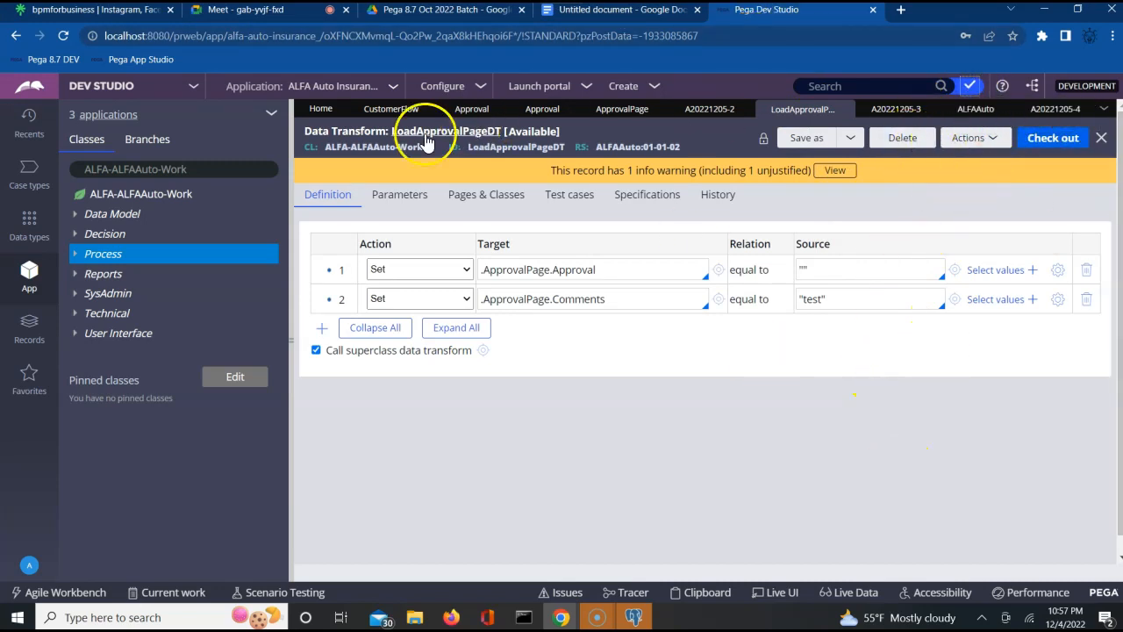
# - Run CustomerFlow to create case A20221205-5, then switch to the Firefox portal
pyautogui.click(383, 118)
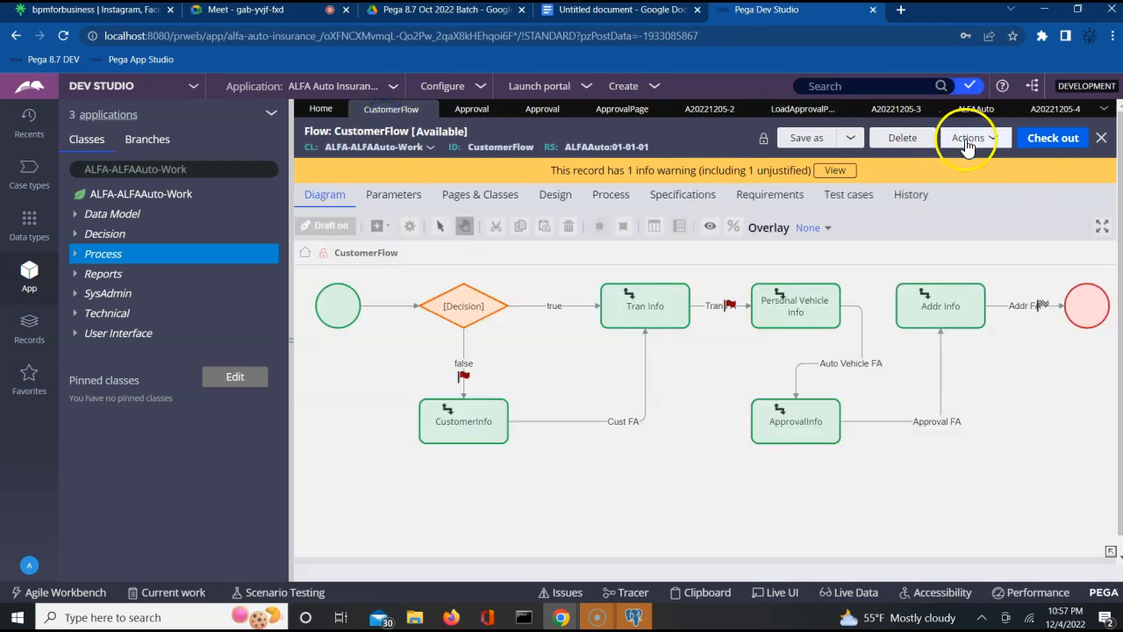
pyautogui.click(972, 138)
pyautogui.click(888, 157)
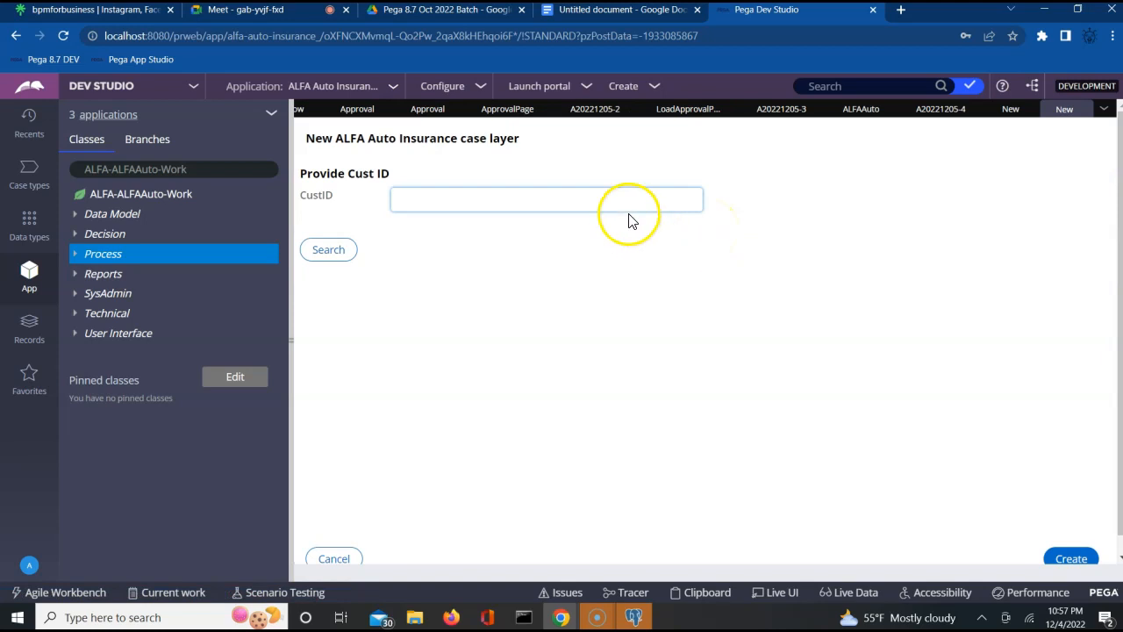
pyautogui.click(1069, 559)
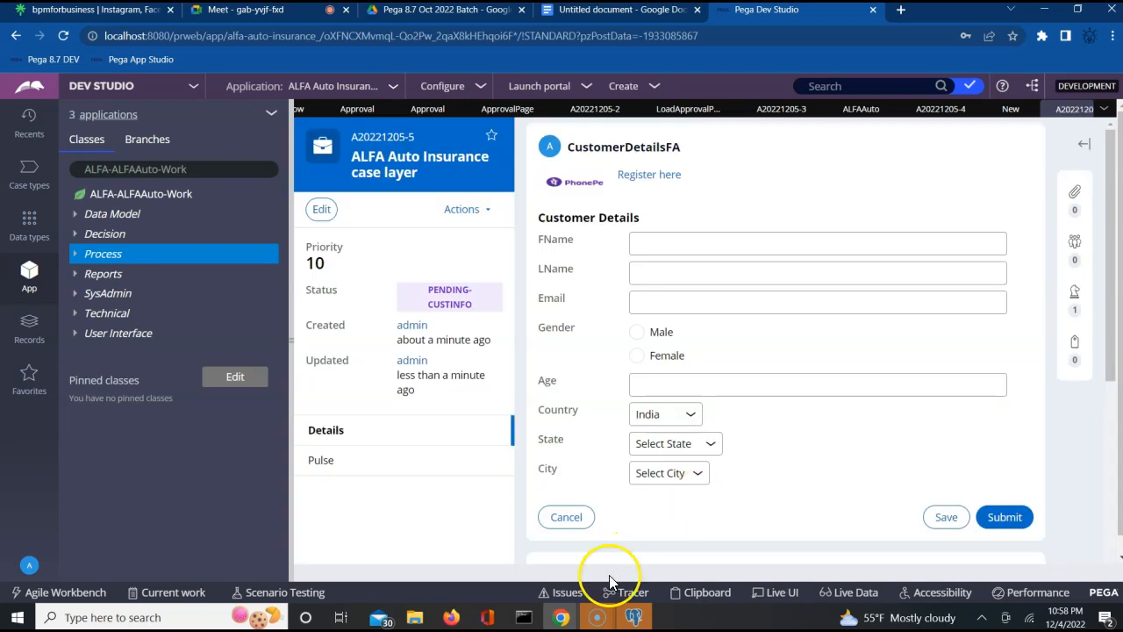
pyautogui.click(678, 239)
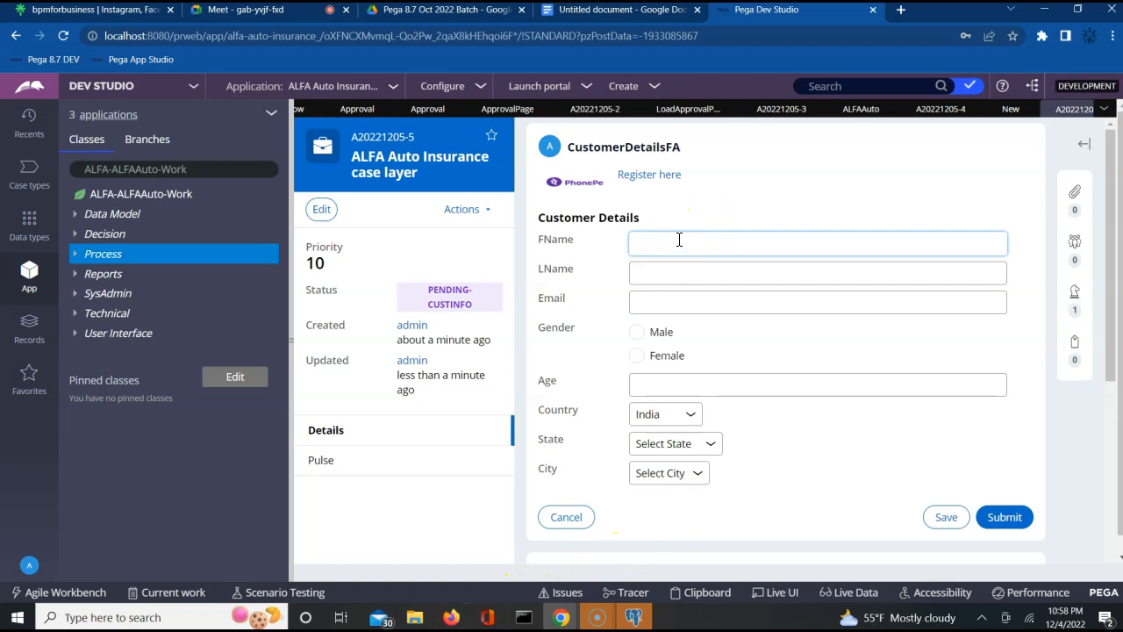
pyautogui.click(450, 616)
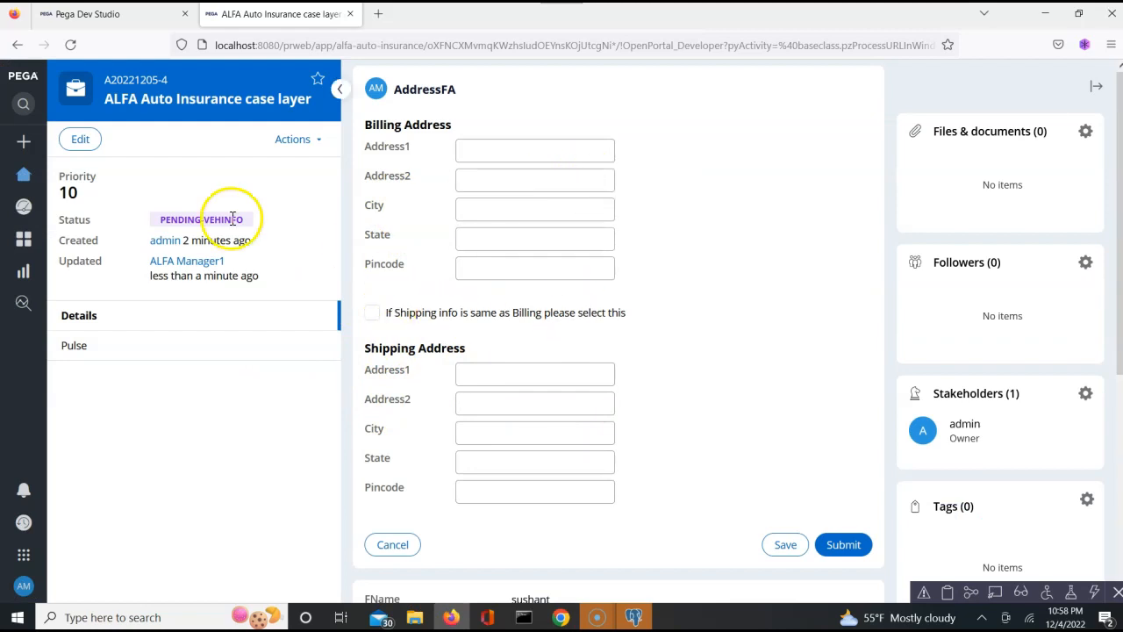
# - Open case A20221205-3's ApprovalInfo form, confirm Comments shows "test", choose Approve, and return to Dev Studio
pyautogui.click(25, 178)
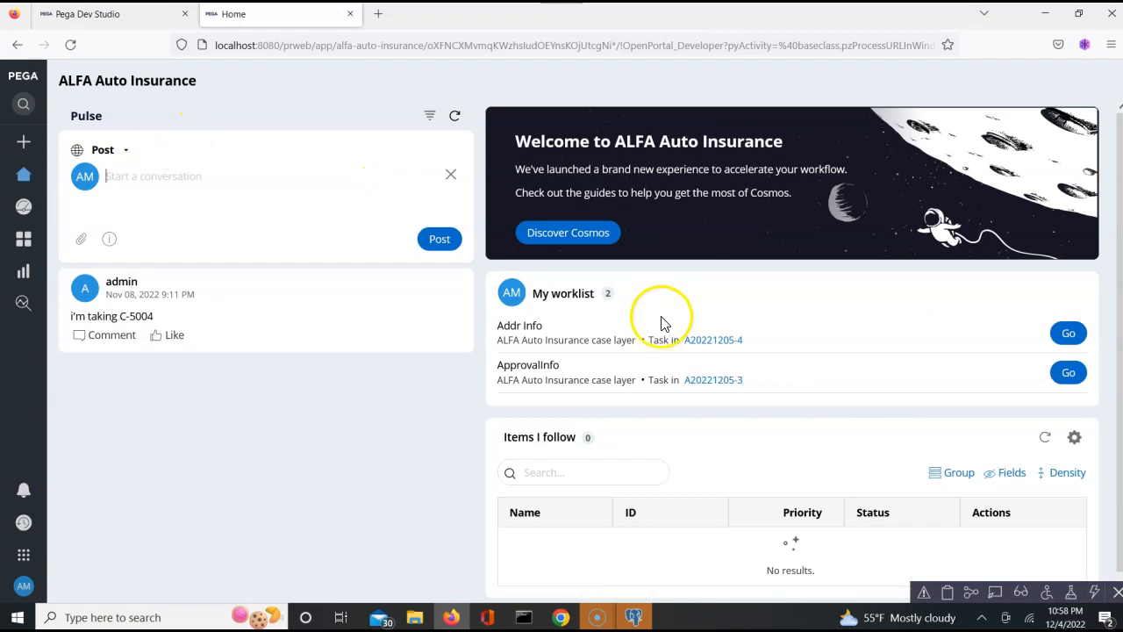
pyautogui.click(709, 386)
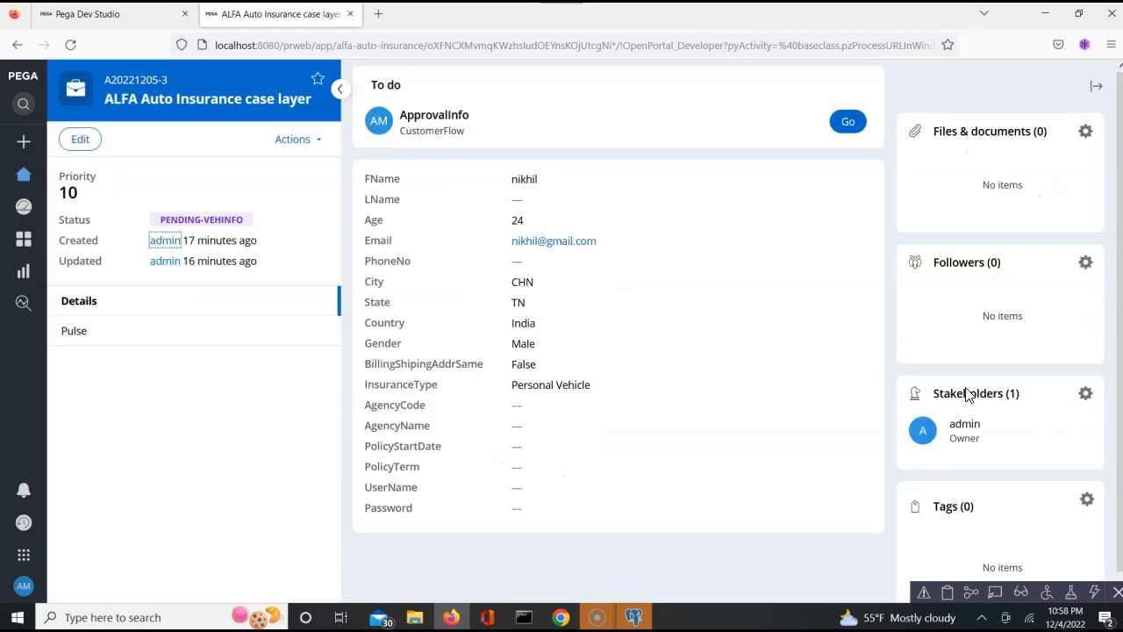
pyautogui.click(847, 124)
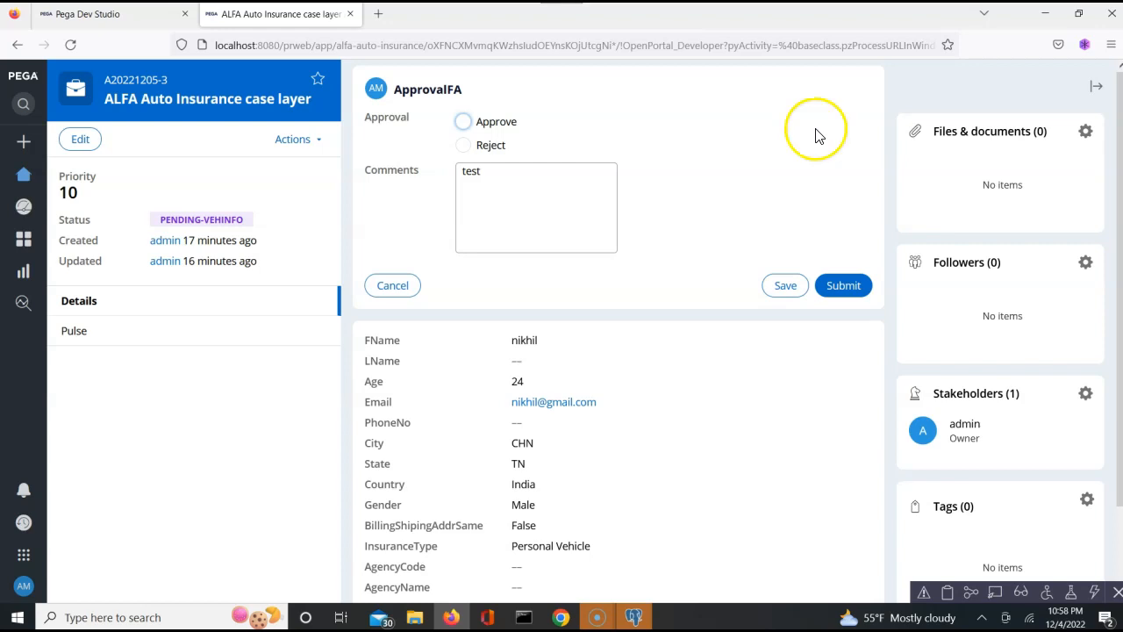
pyautogui.click(463, 123)
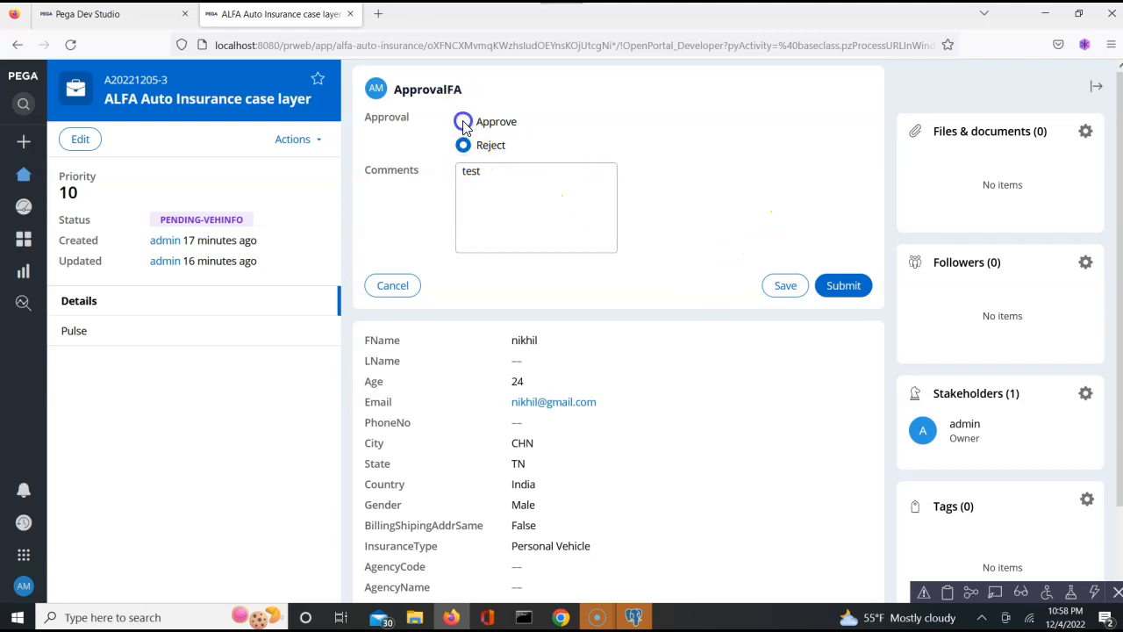
pyautogui.hotkey('alt', 'Tab')
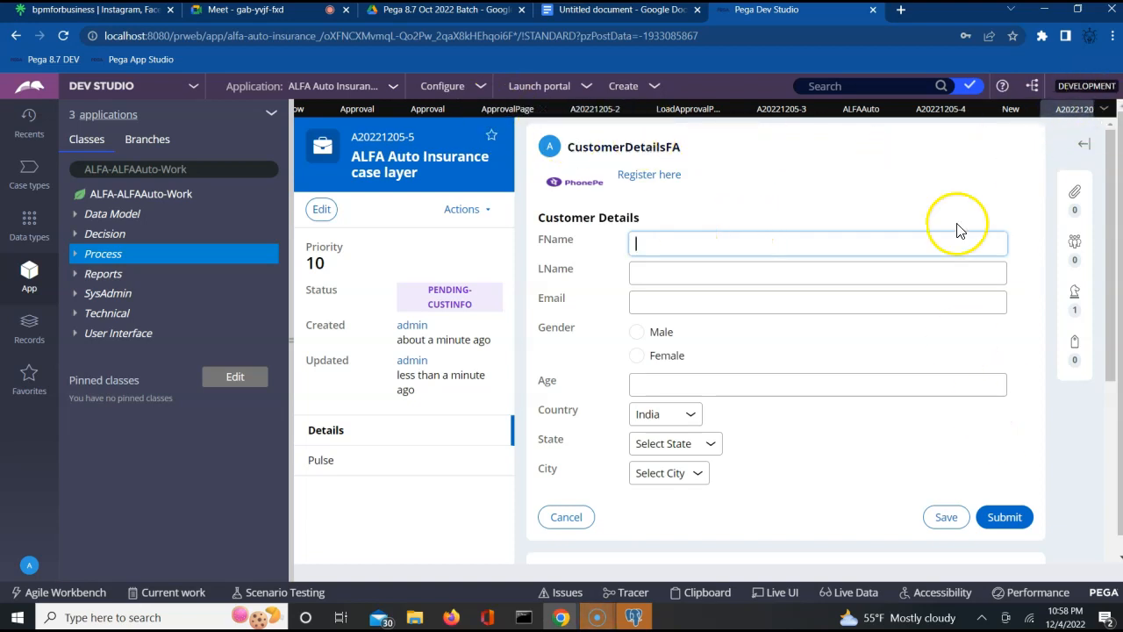
# - Close the seven leftover case and rule tabs and bring up CustomerFlow's Actions menu
pyautogui.click(969, 119)
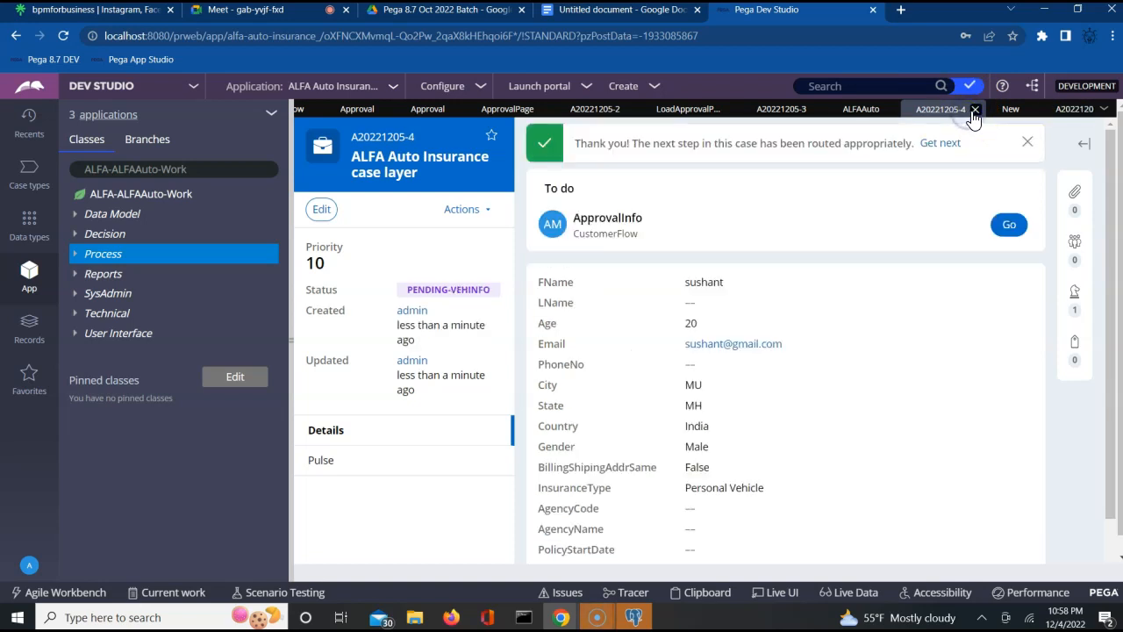
pyautogui.click(973, 110)
pyautogui.click(1007, 111)
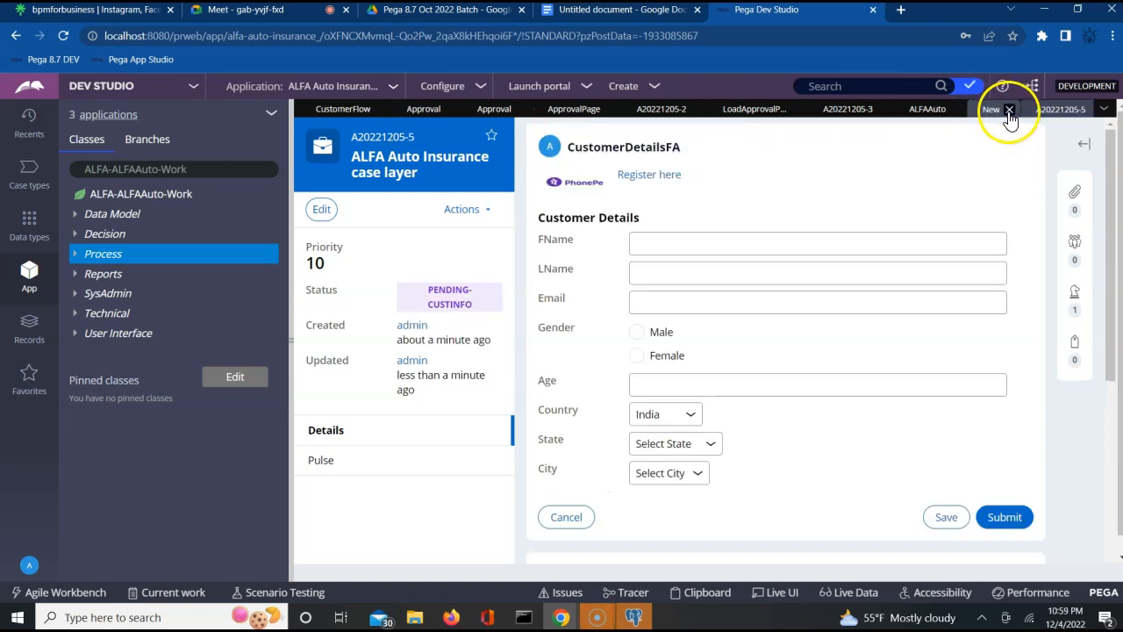
pyautogui.click(1004, 110)
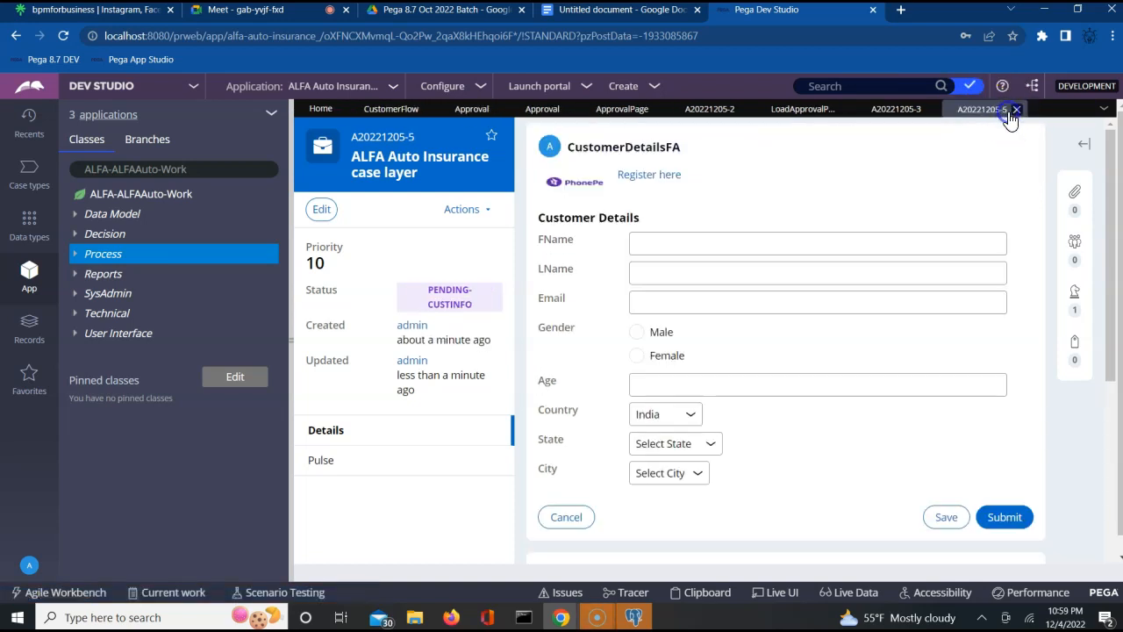
pyautogui.click(1017, 110)
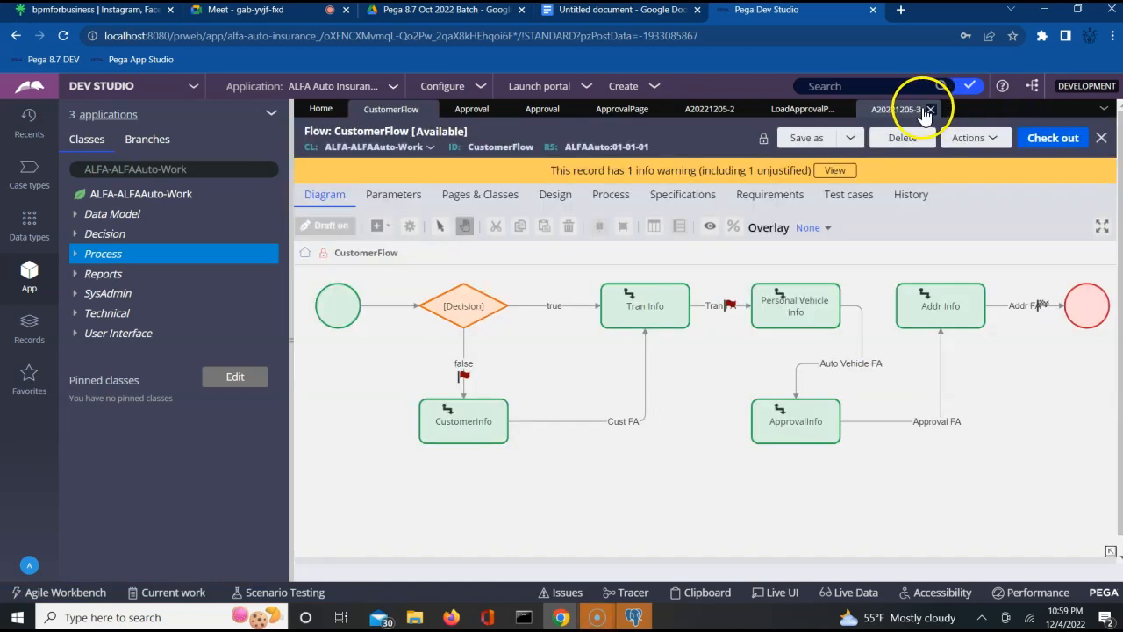
pyautogui.click(930, 110)
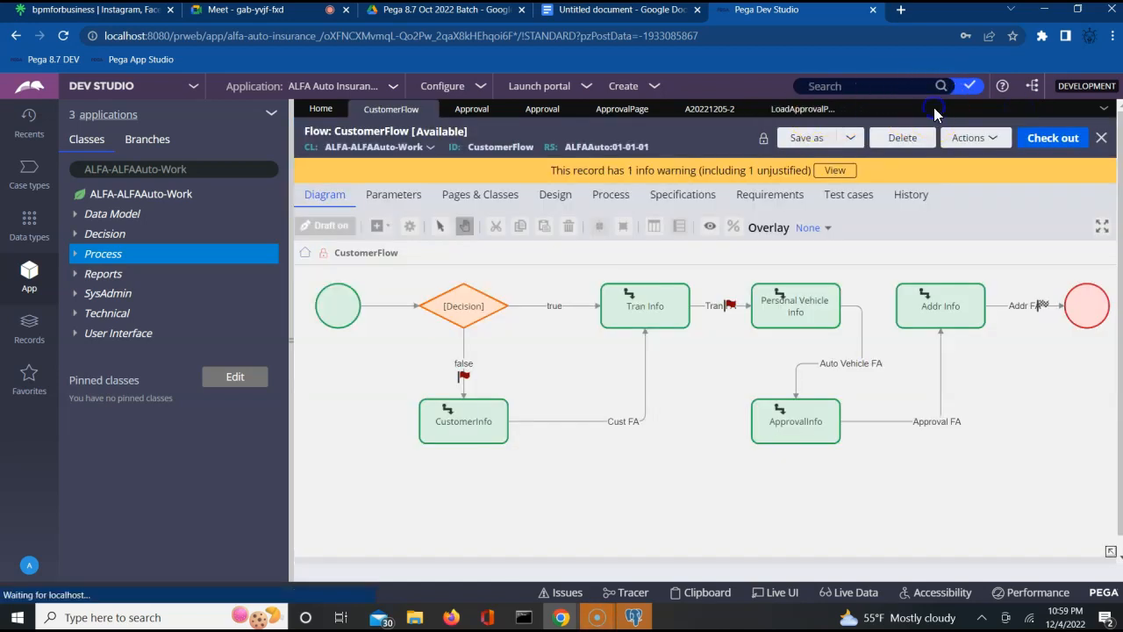
pyautogui.click(842, 110)
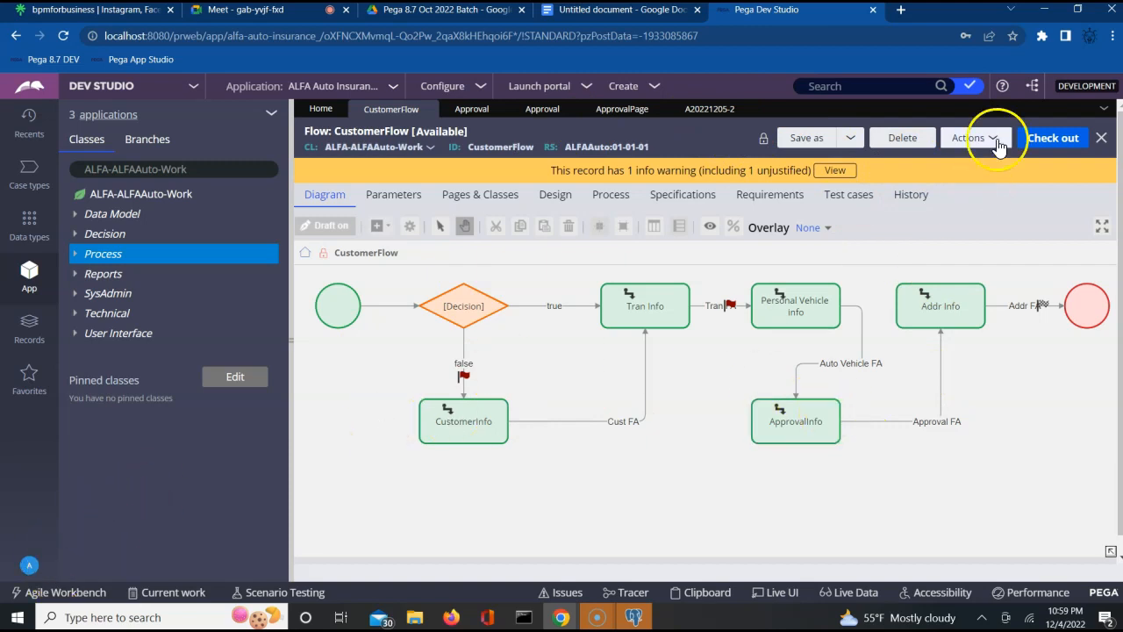
pyautogui.click(970, 86)
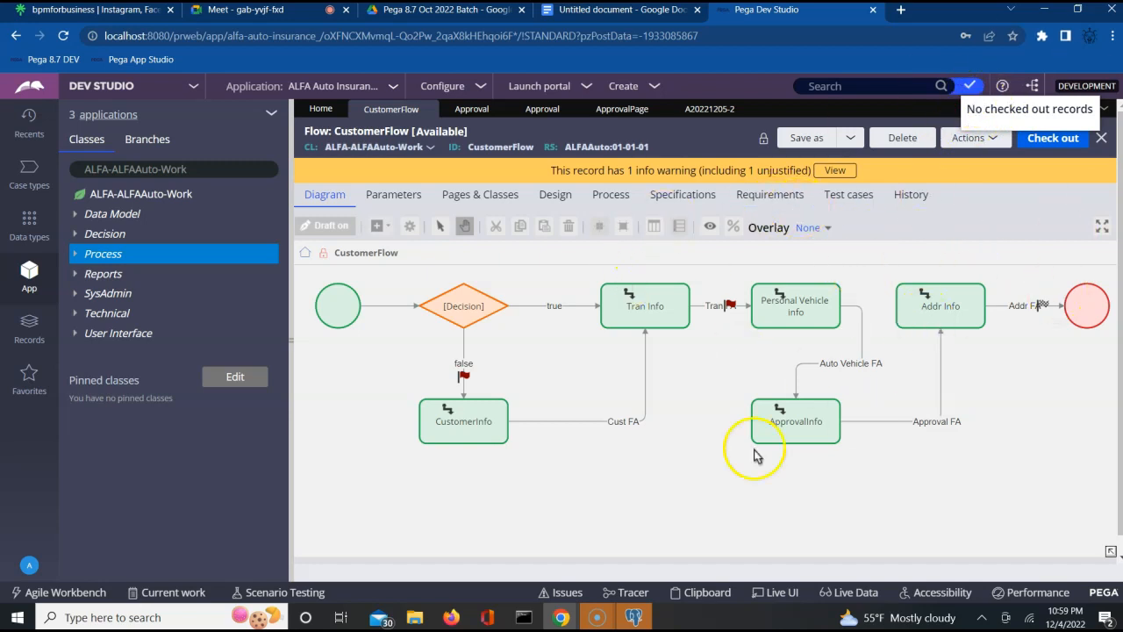
pyautogui.click(970, 145)
# - Run CustomerFlow and create a new case from the blank form
pyautogui.click(917, 166)
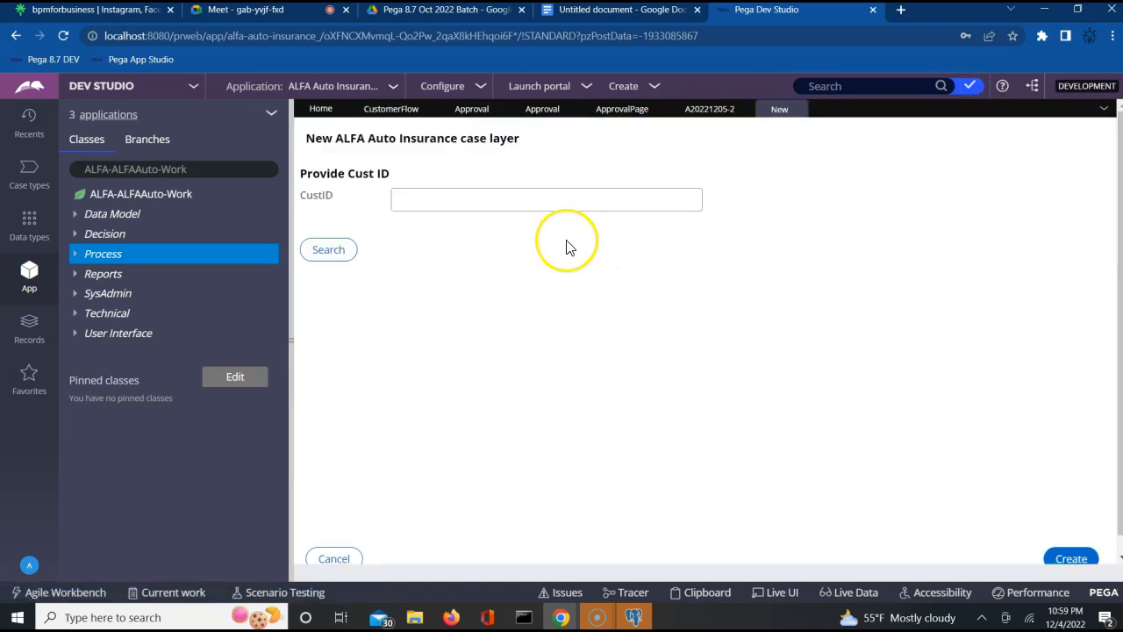
pyautogui.click(570, 209)
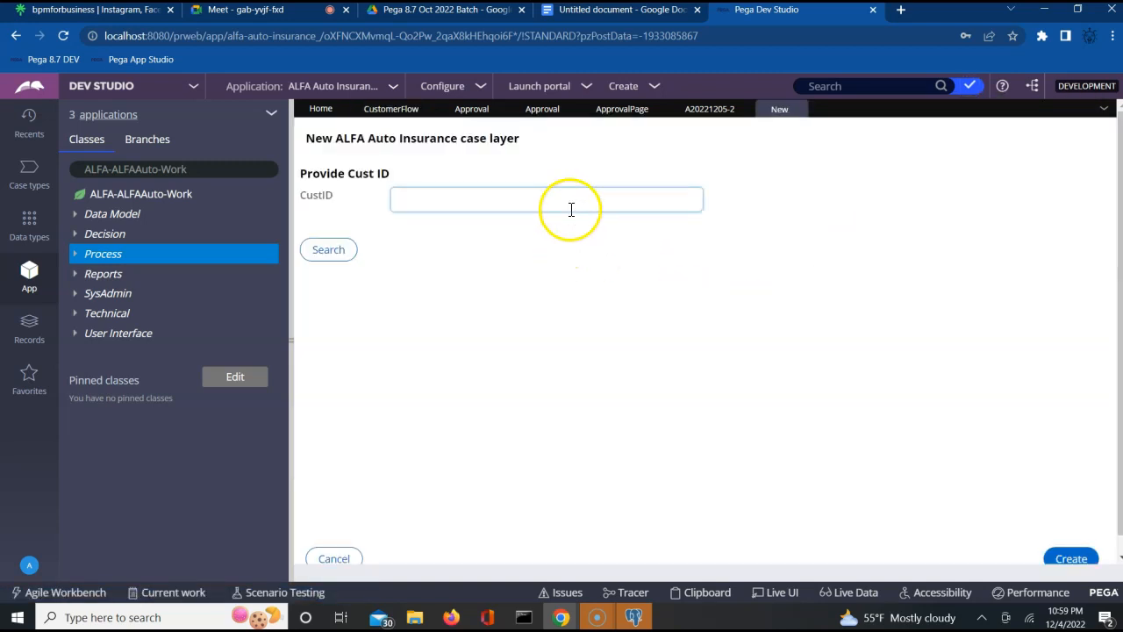
pyautogui.click(1071, 558)
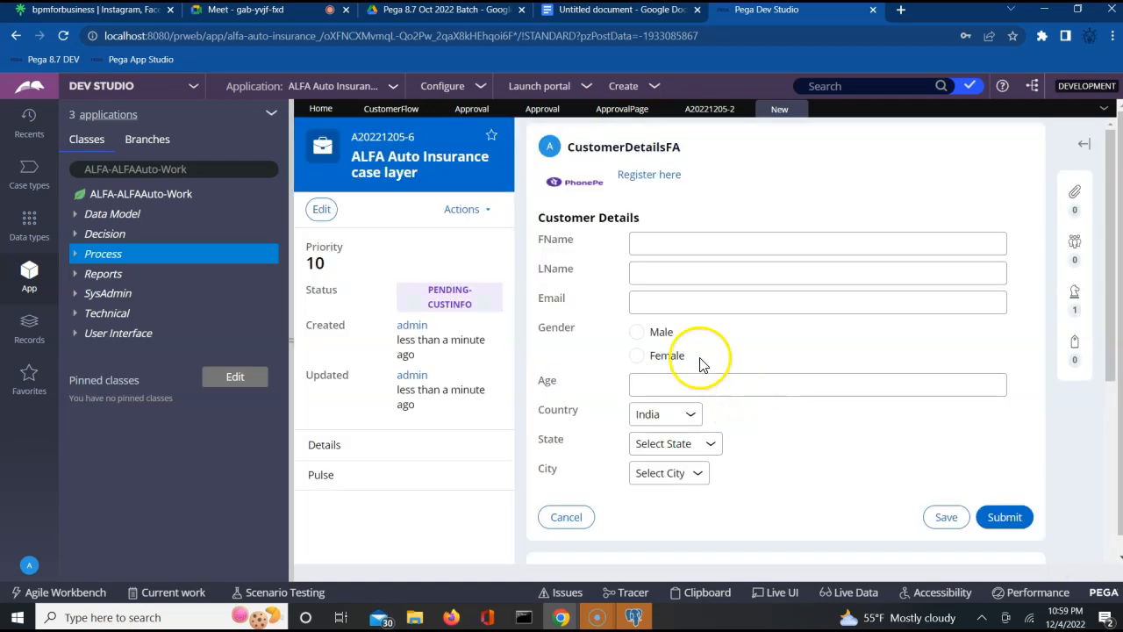
# - Enter first name, email, gender Male, age 22, state Karnataka, city Bangalore, and submit
pyautogui.click(669, 246)
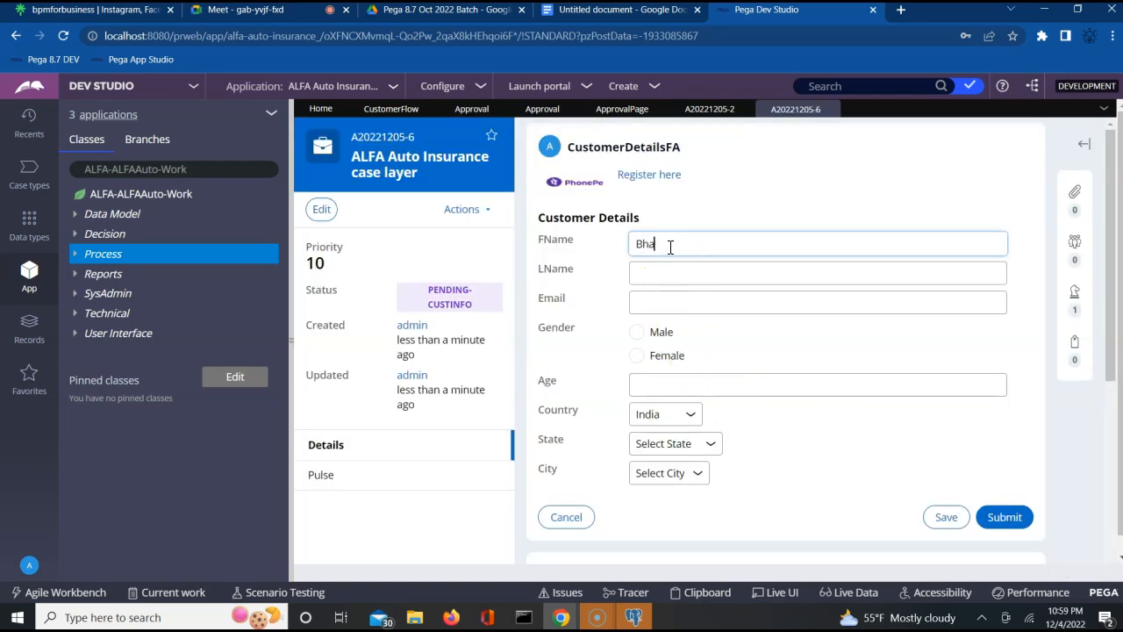
pyautogui.press('Tab')
pyautogui.press('Tab')
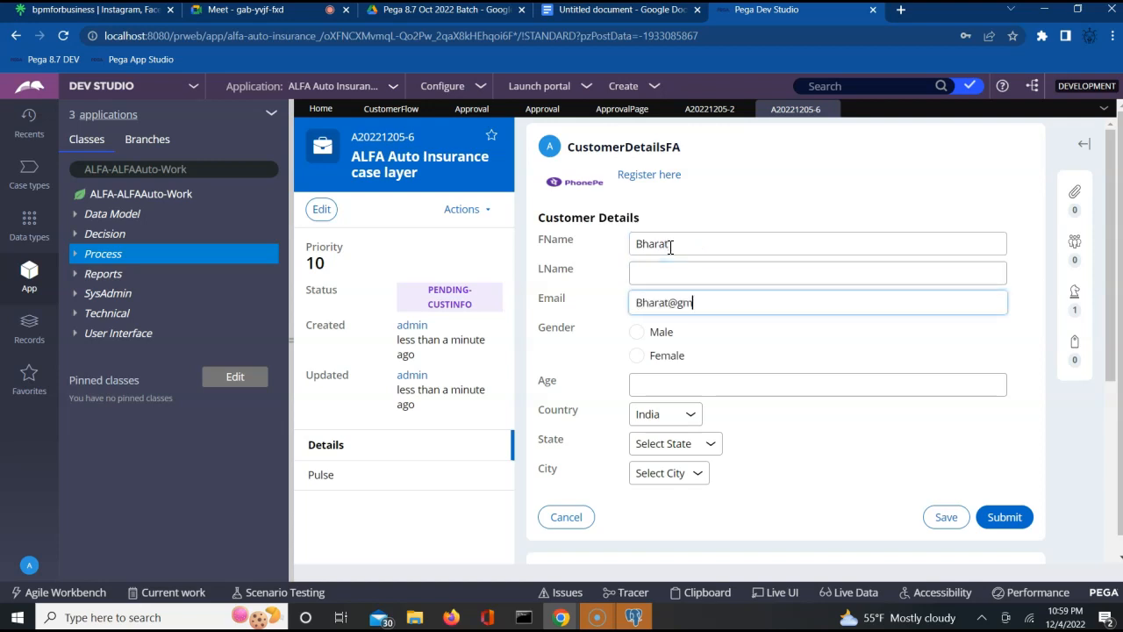
pyautogui.click(636, 332)
pyautogui.click(651, 386)
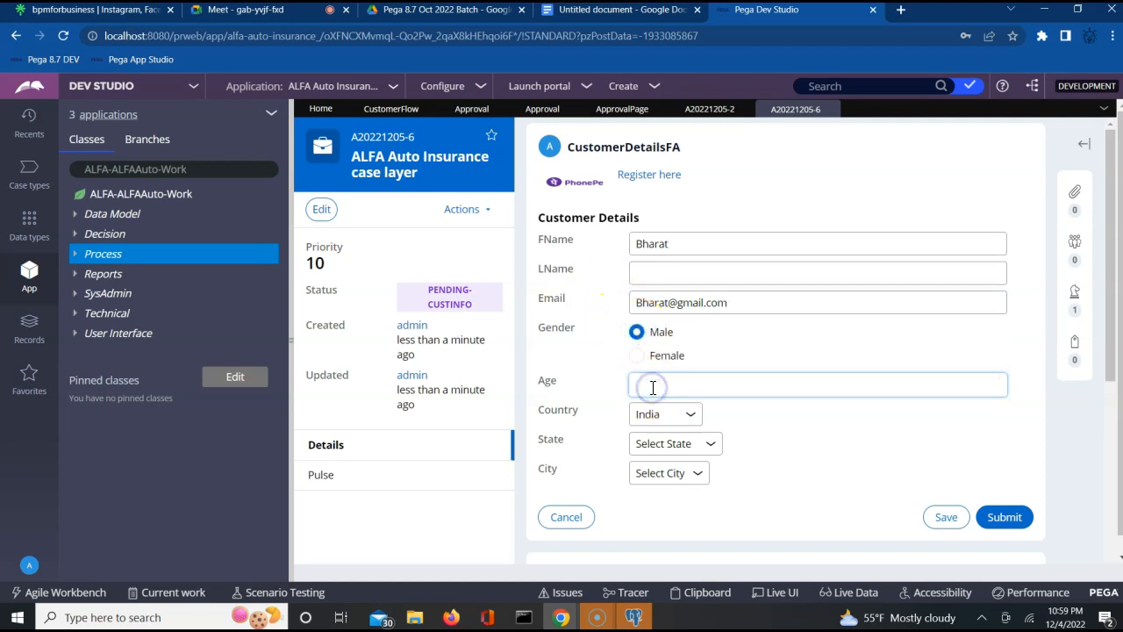
pyautogui.write('22')
pyautogui.click(668, 443)
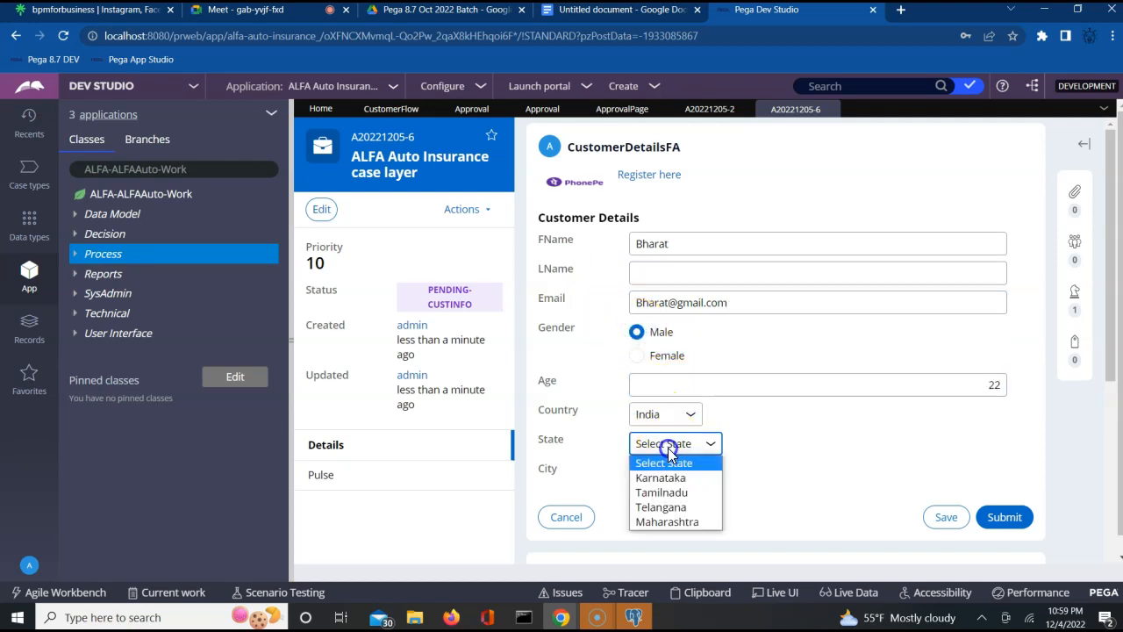
pyautogui.click(664, 479)
pyautogui.click(672, 474)
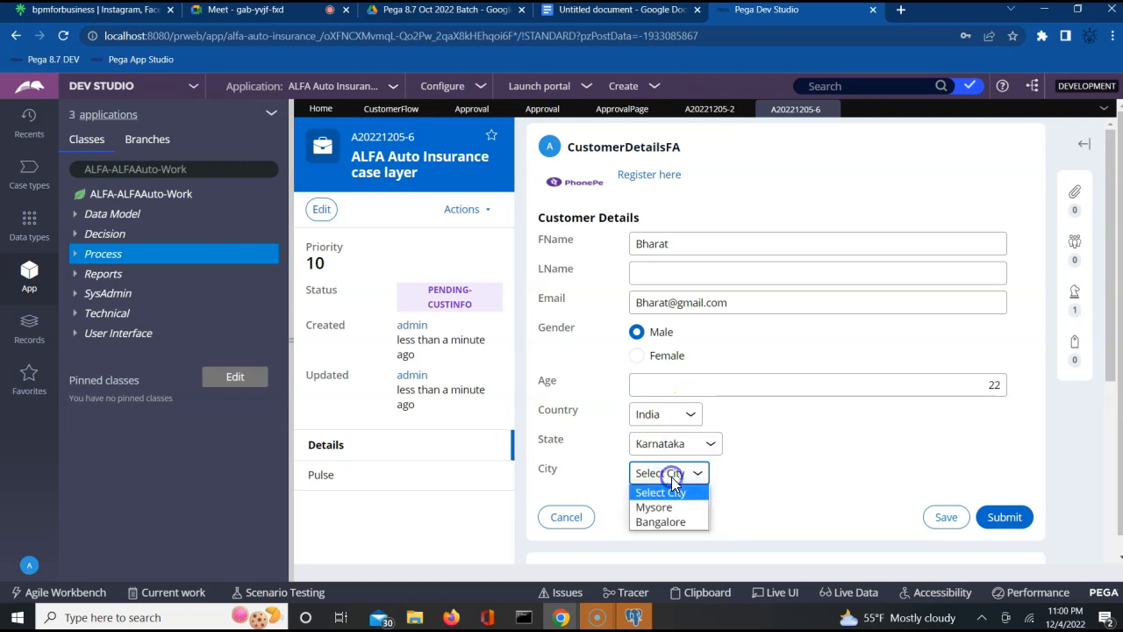
pyautogui.click(666, 523)
pyautogui.click(1000, 517)
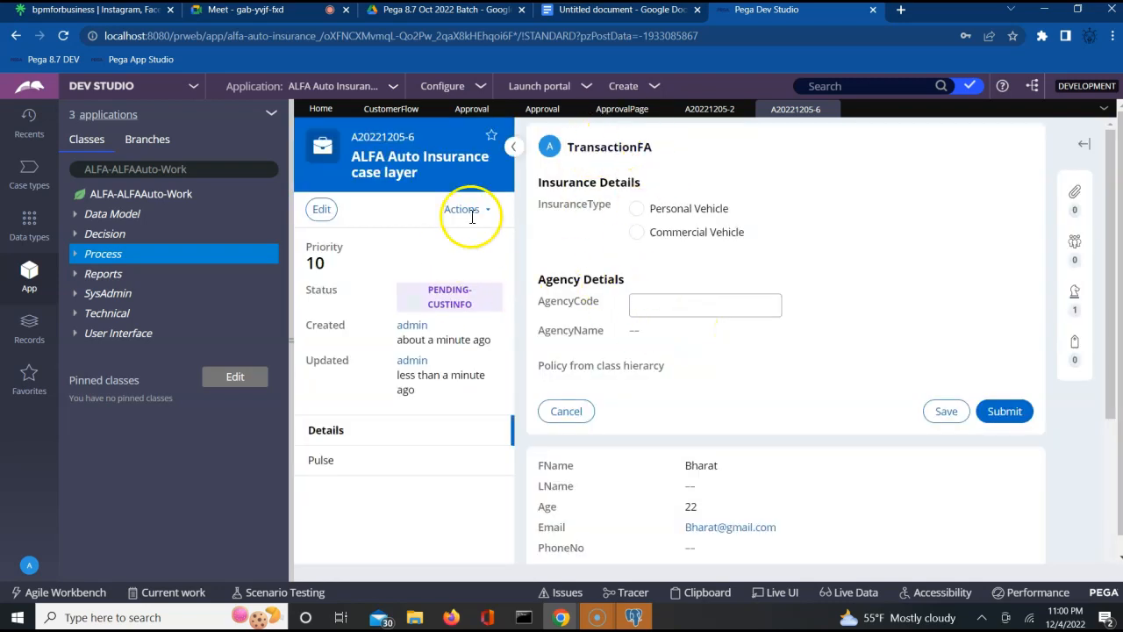
# - Choose Personal Vehicle insurance, then inspect the Tran Info step in the CustomerFlow diagram
pyautogui.click(636, 208)
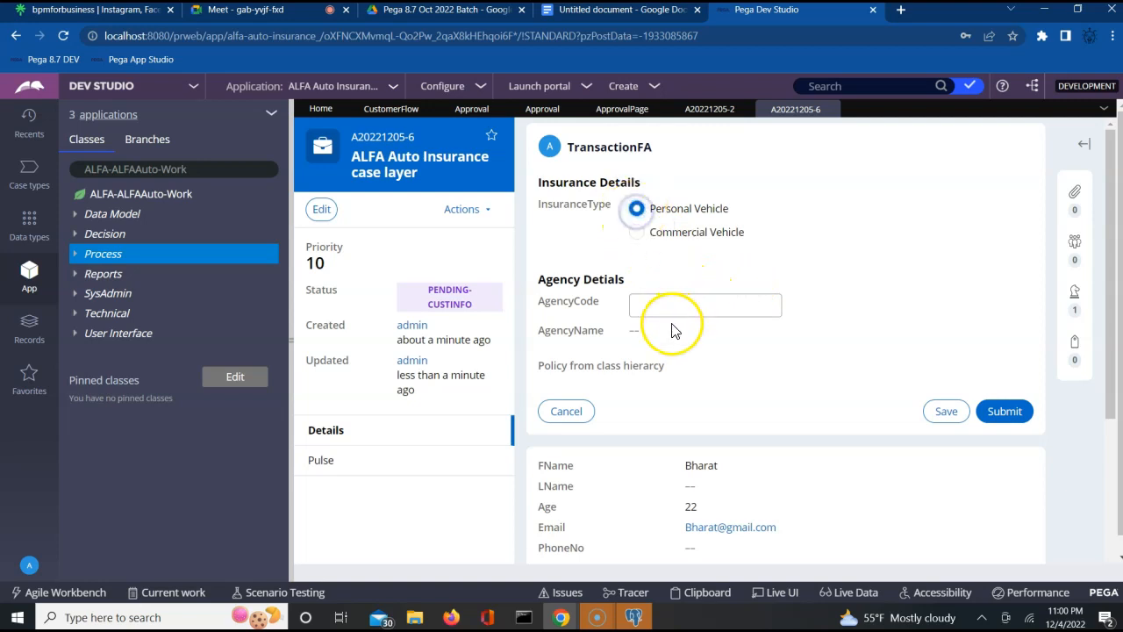
pyautogui.click(394, 115)
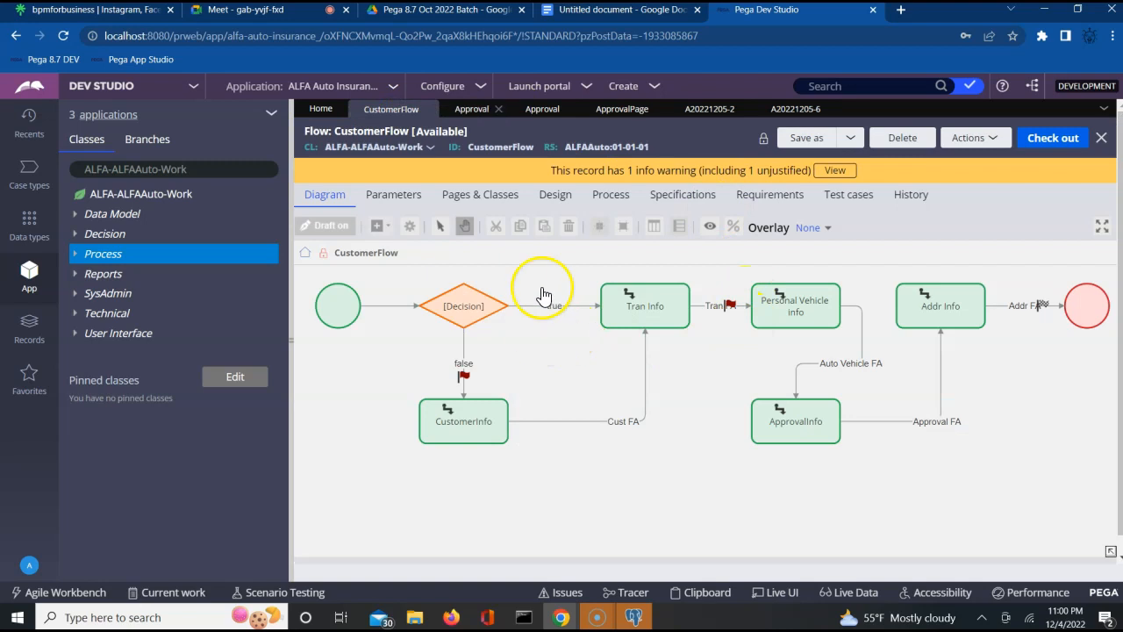
pyautogui.click(633, 321)
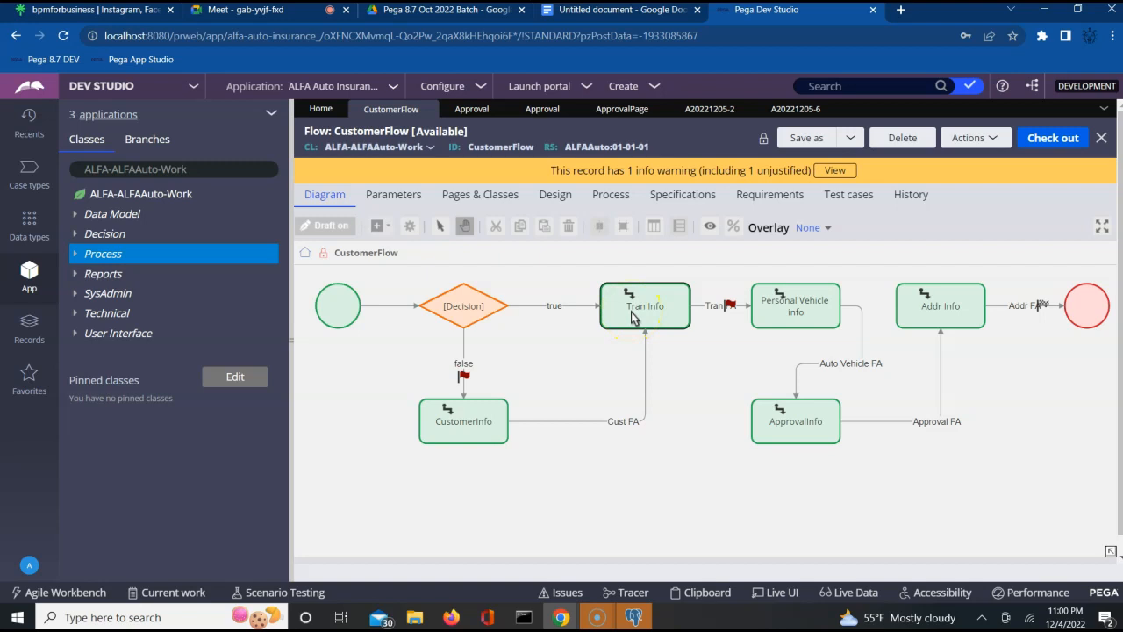
pyautogui.click(733, 306)
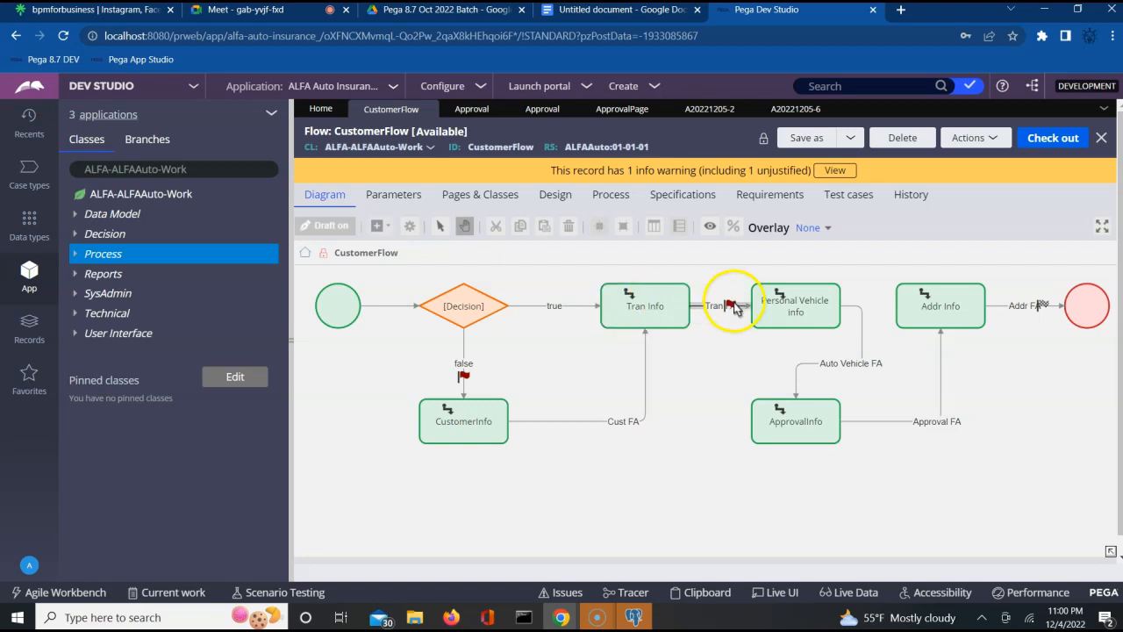
pyautogui.click(672, 305)
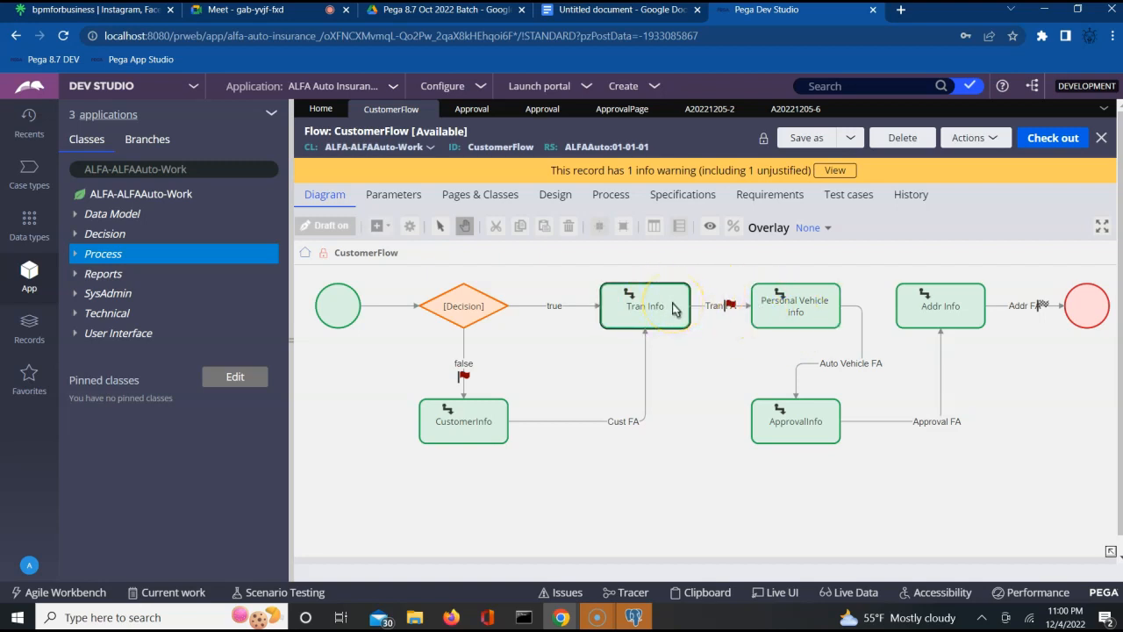
# - Back on the case, enter agency code AG002 and submit the transaction details
pyautogui.click(796, 109)
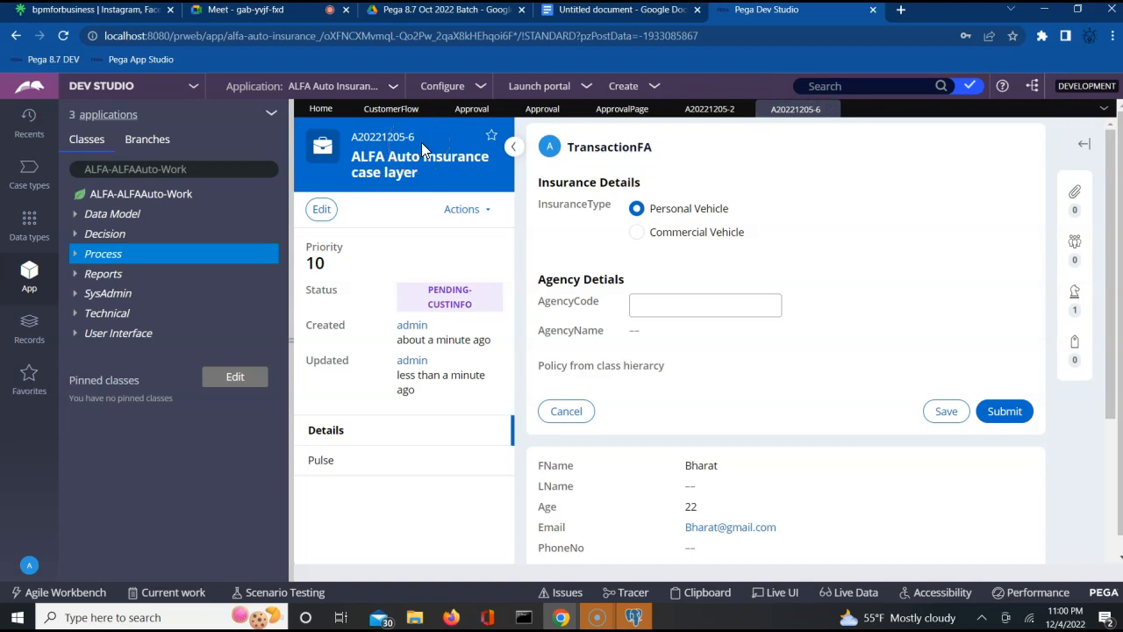
pyautogui.click(622, 149)
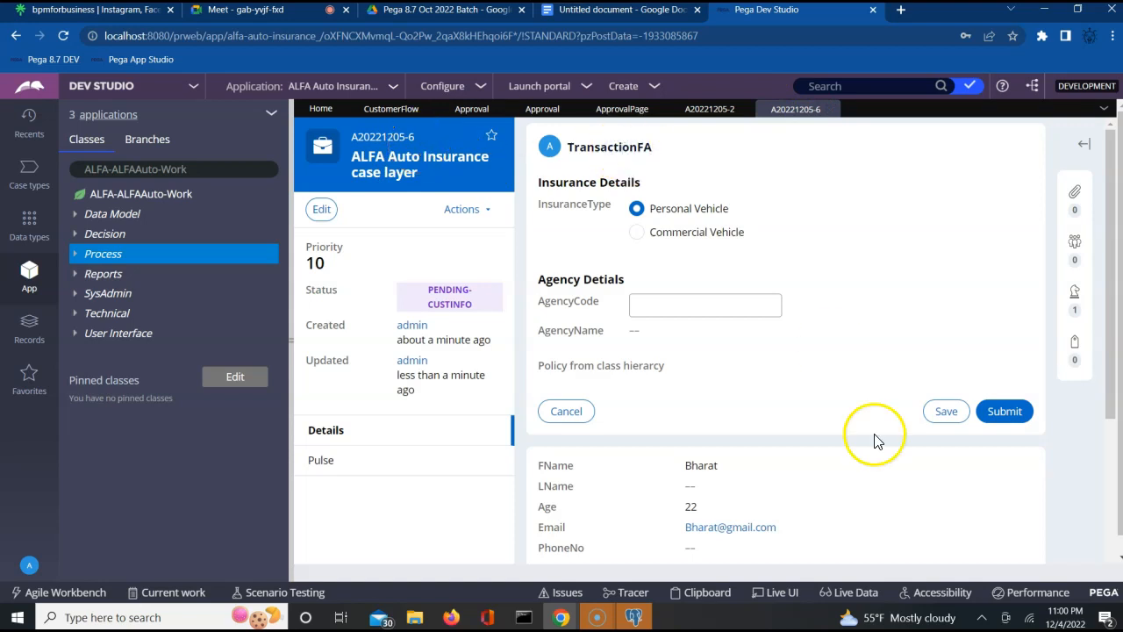
pyautogui.click(721, 313)
pyautogui.write('A')
pyautogui.press('Tab')
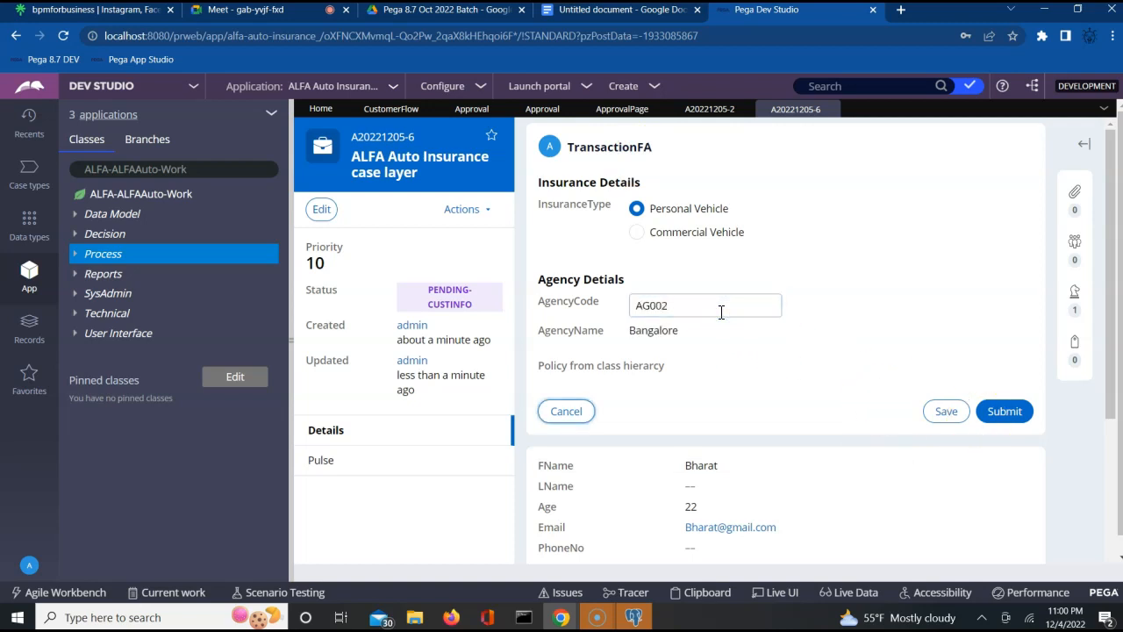
pyautogui.click(1014, 412)
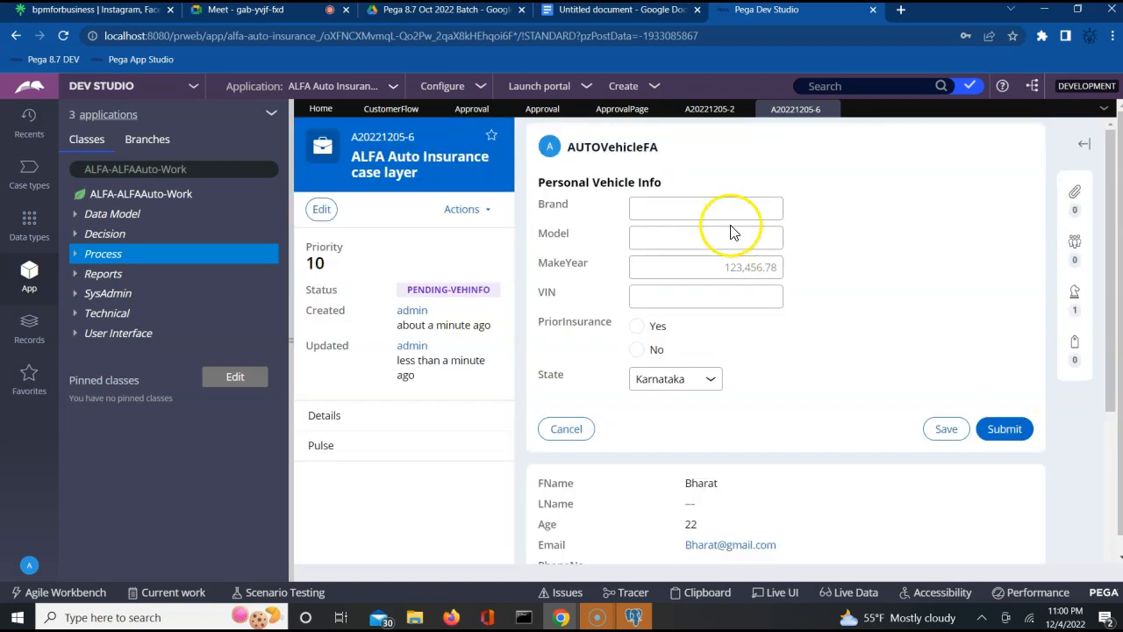
# - Enter brand Merc, model C, make year 2022 and VIN, choose no prior insurance, and submit
pyautogui.click(683, 208)
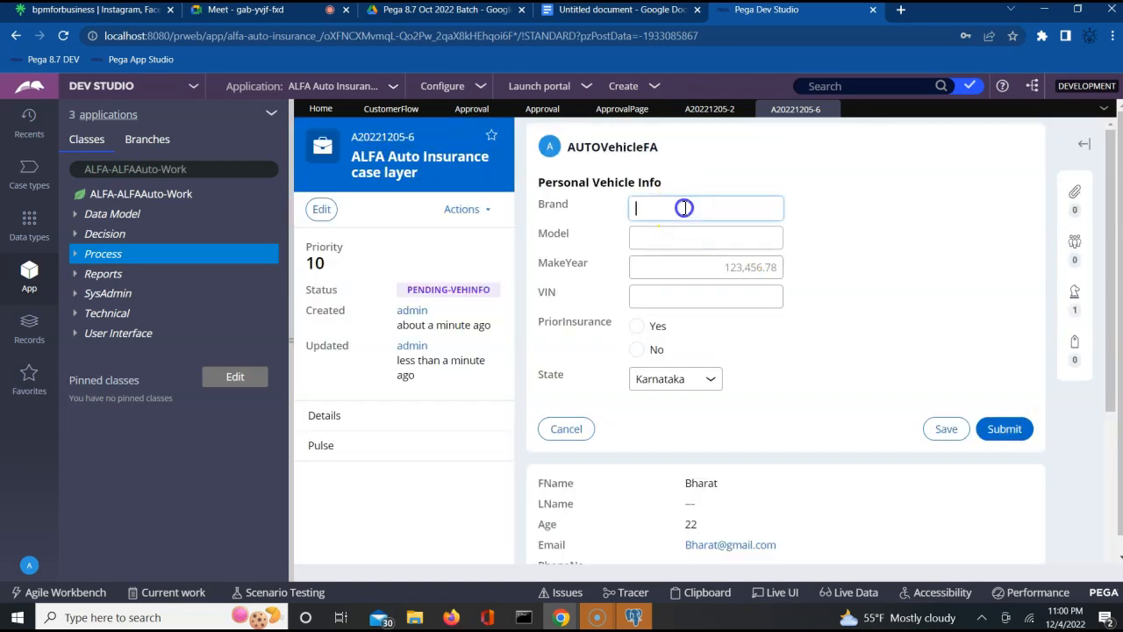
pyautogui.press('Tab')
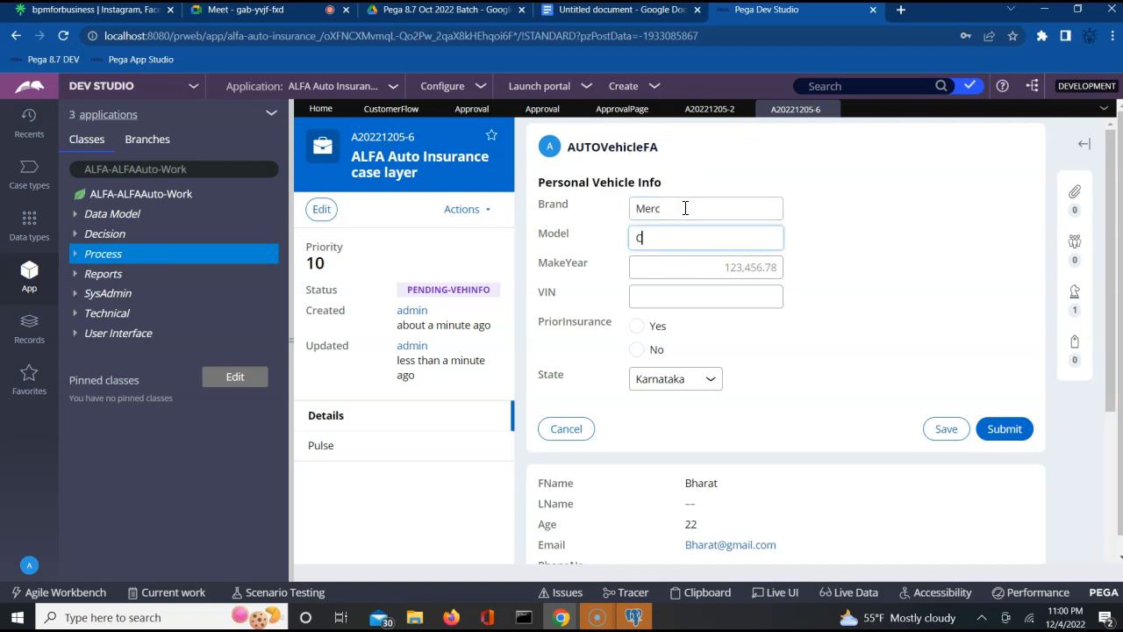
pyautogui.press('Tab')
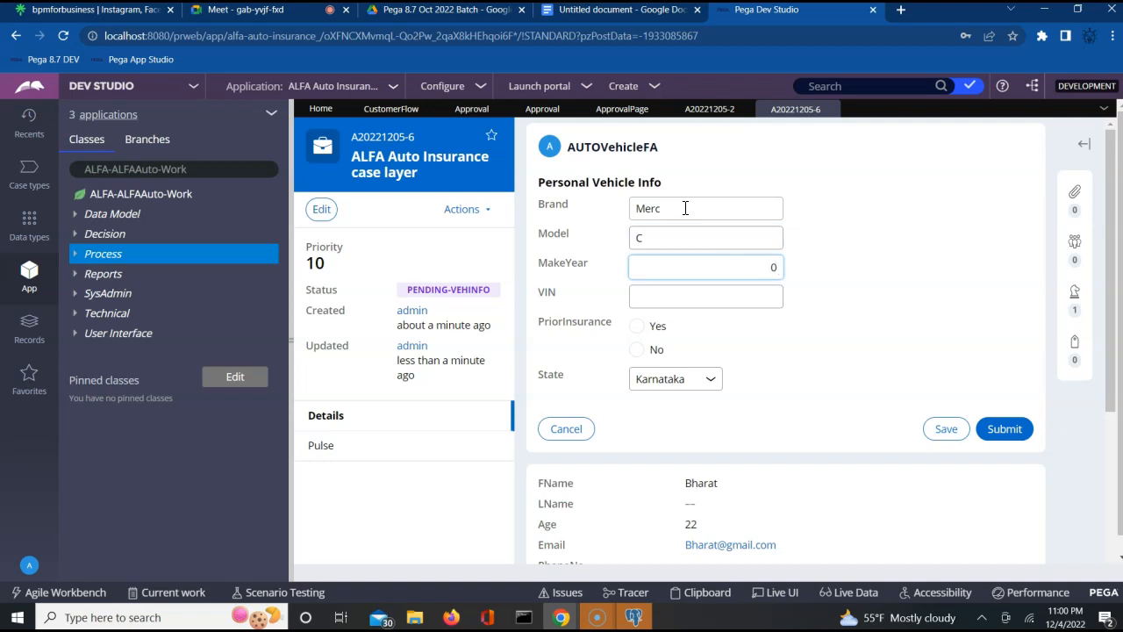
pyautogui.press('Tab')
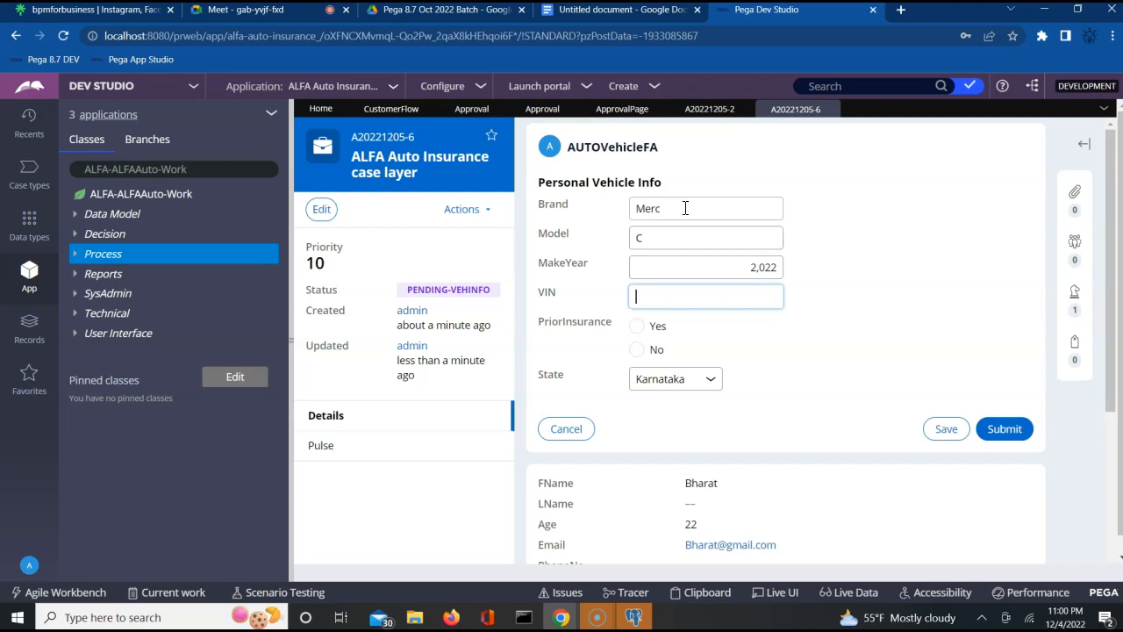
pyautogui.click(636, 350)
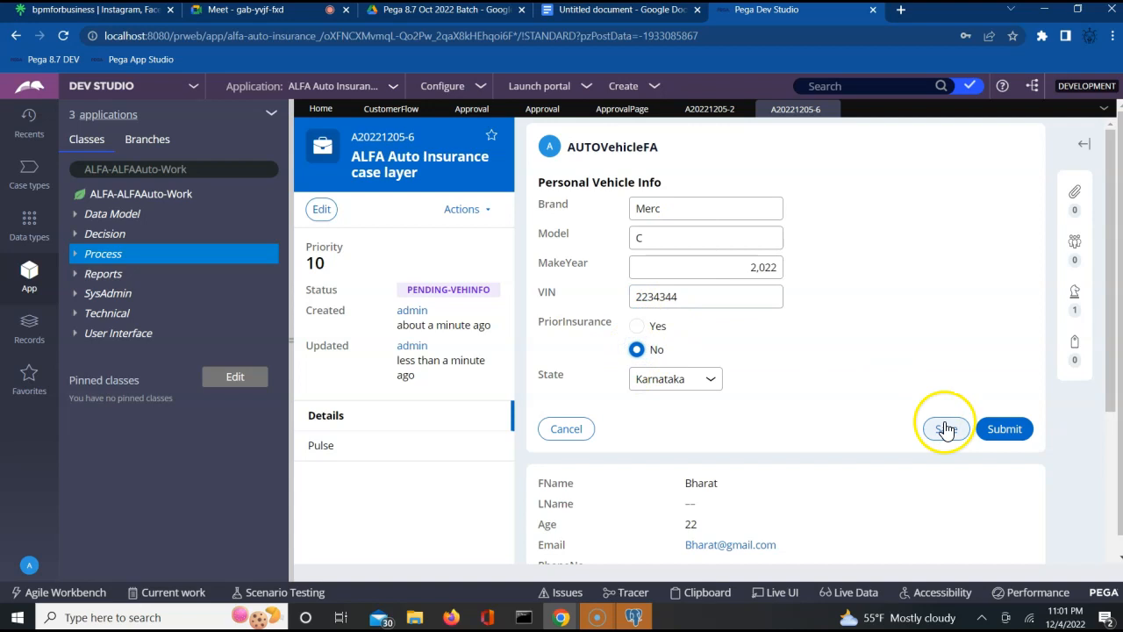
pyautogui.click(1005, 433)
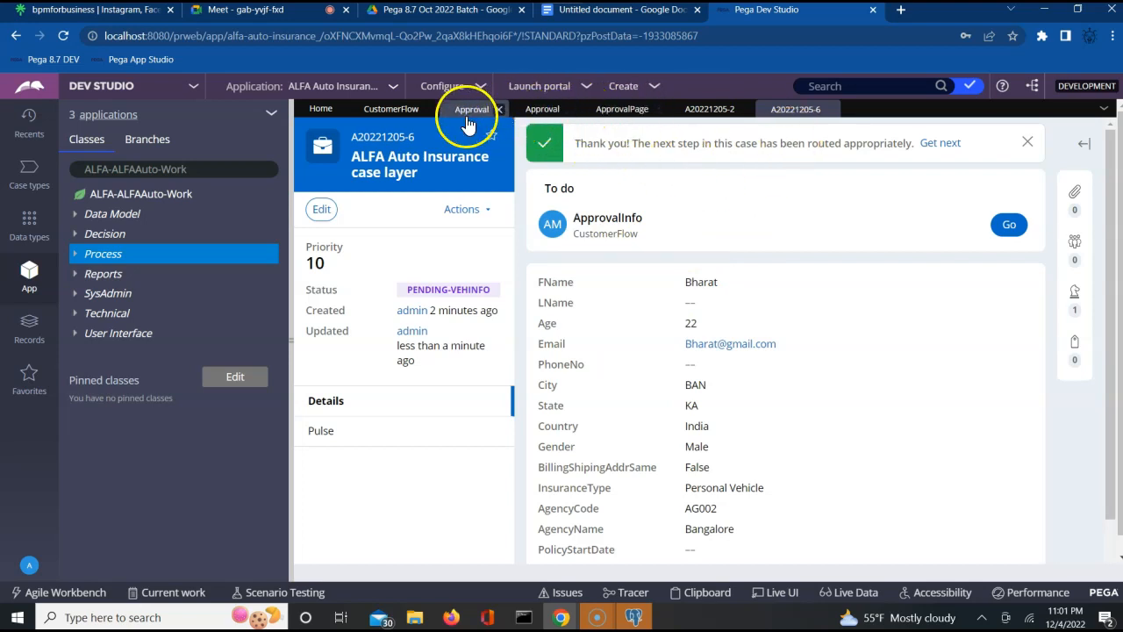
# - Select the ApprovalInfo shape in the CustomerFlow diagram, then switch to the Firefox user portal
pyautogui.click(394, 111)
pyautogui.click(789, 410)
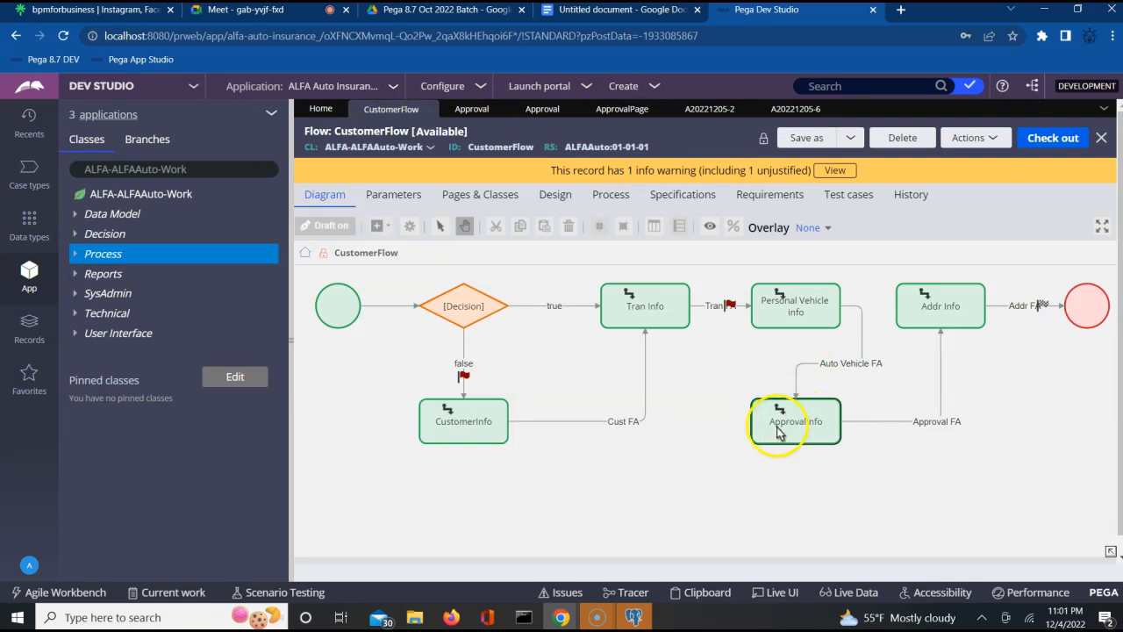
pyautogui.click(451, 618)
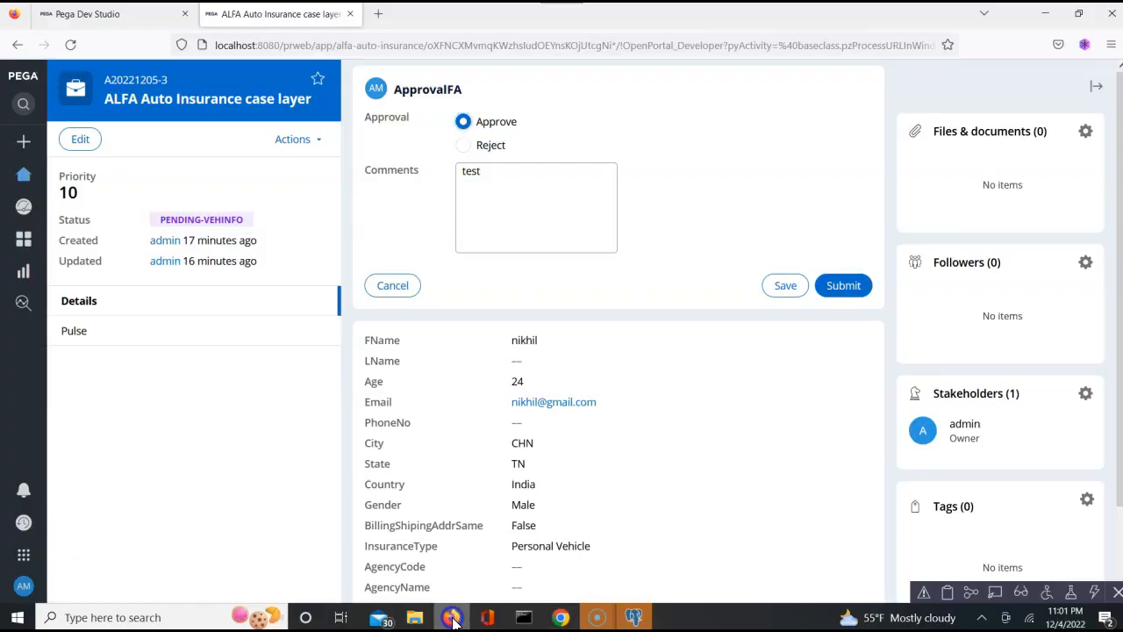
# - From the portal home, open A20221205-6's ApprovalInfo task in My worklist
pyautogui.click(25, 178)
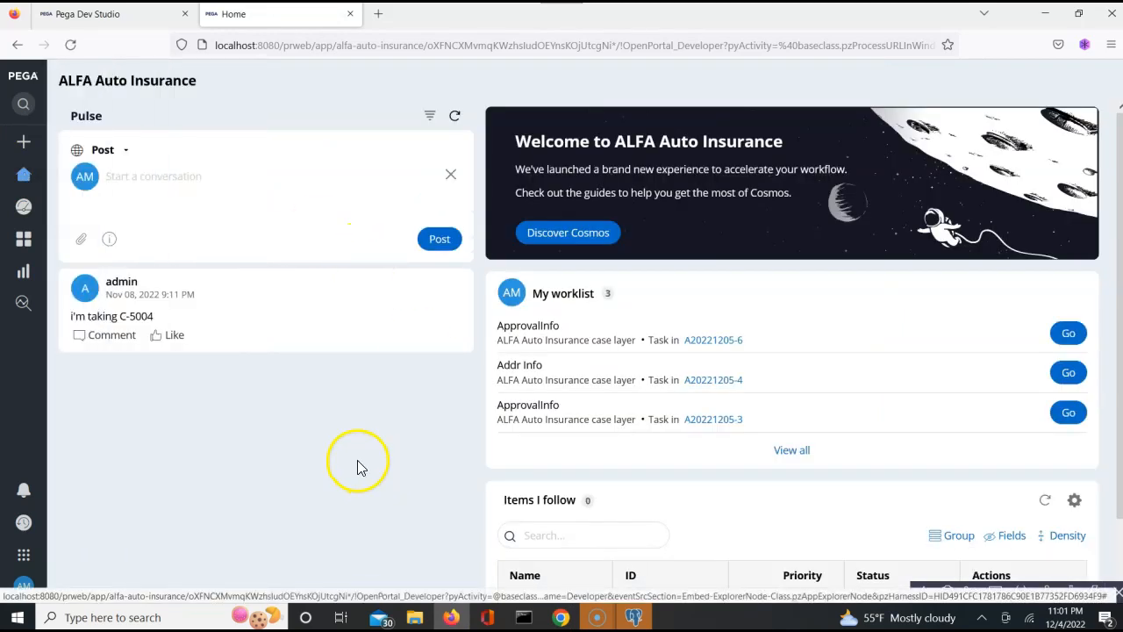
pyautogui.click(611, 295)
pyautogui.click(663, 299)
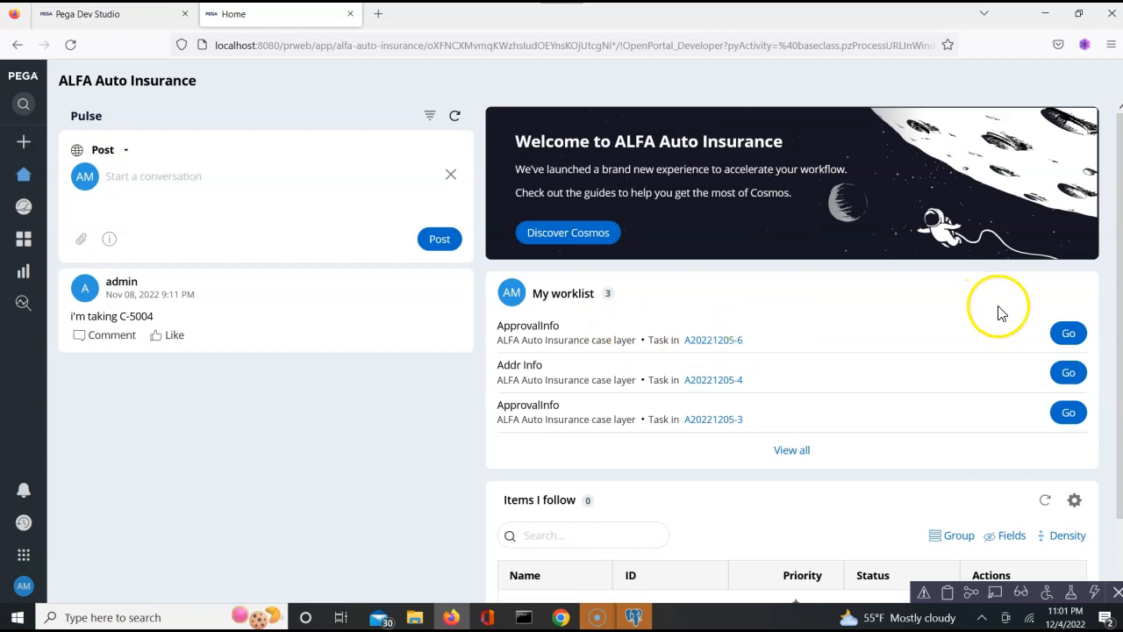
pyautogui.click(1068, 334)
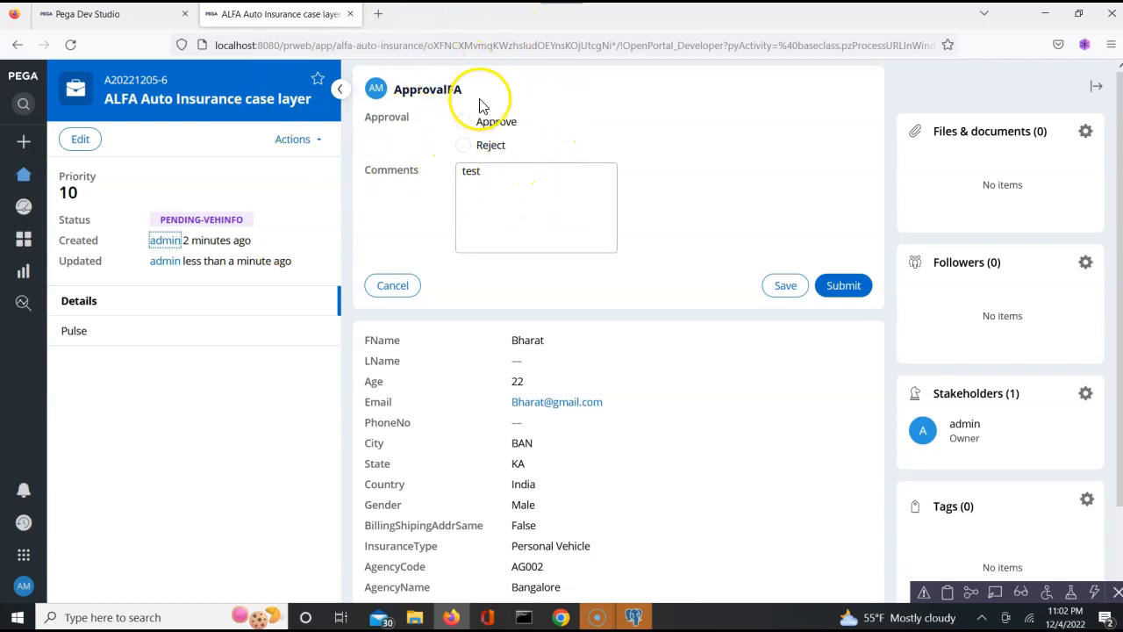
# - Choose Approve, replace the comment 'test' with 'details looks ok please proceed', and submit
pyautogui.click(763, 136)
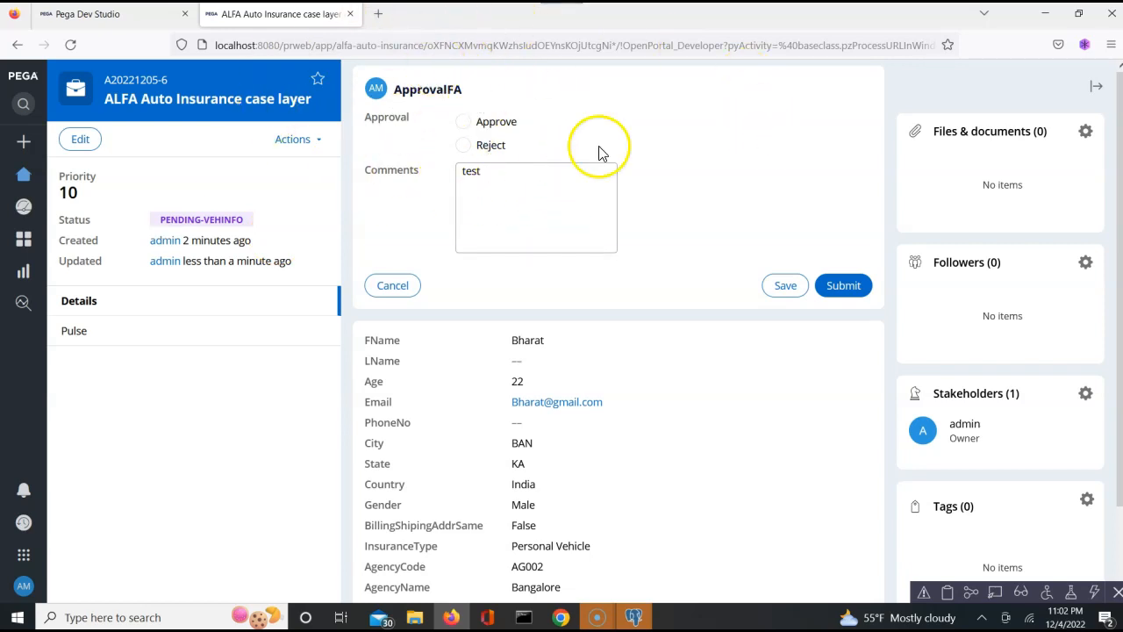
pyautogui.click(463, 122)
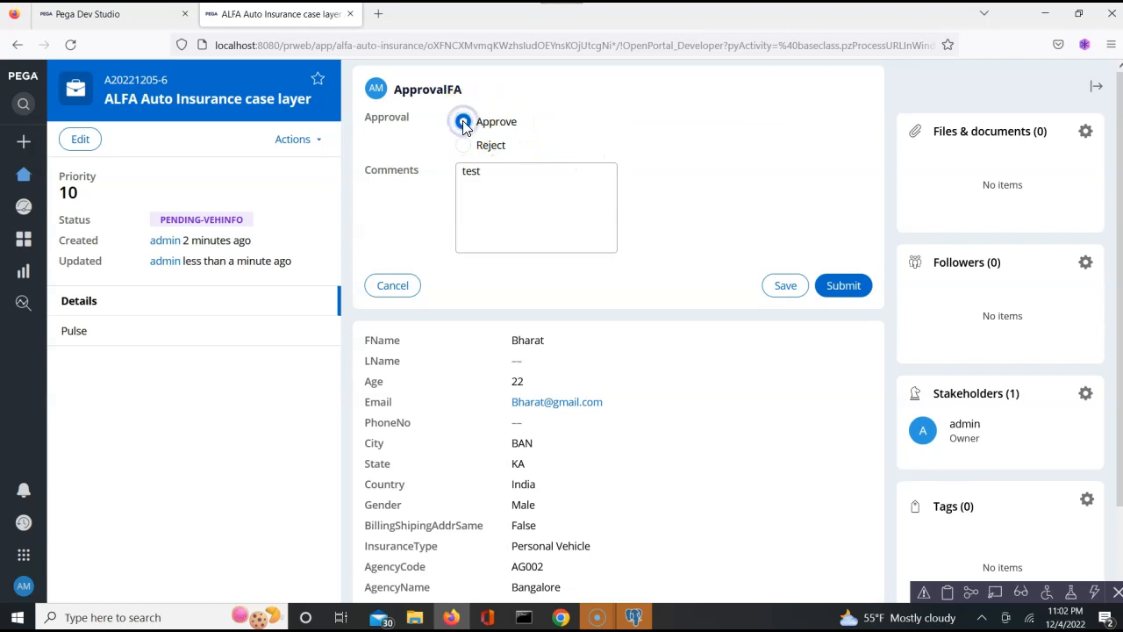
pyautogui.doubleClick(466, 172)
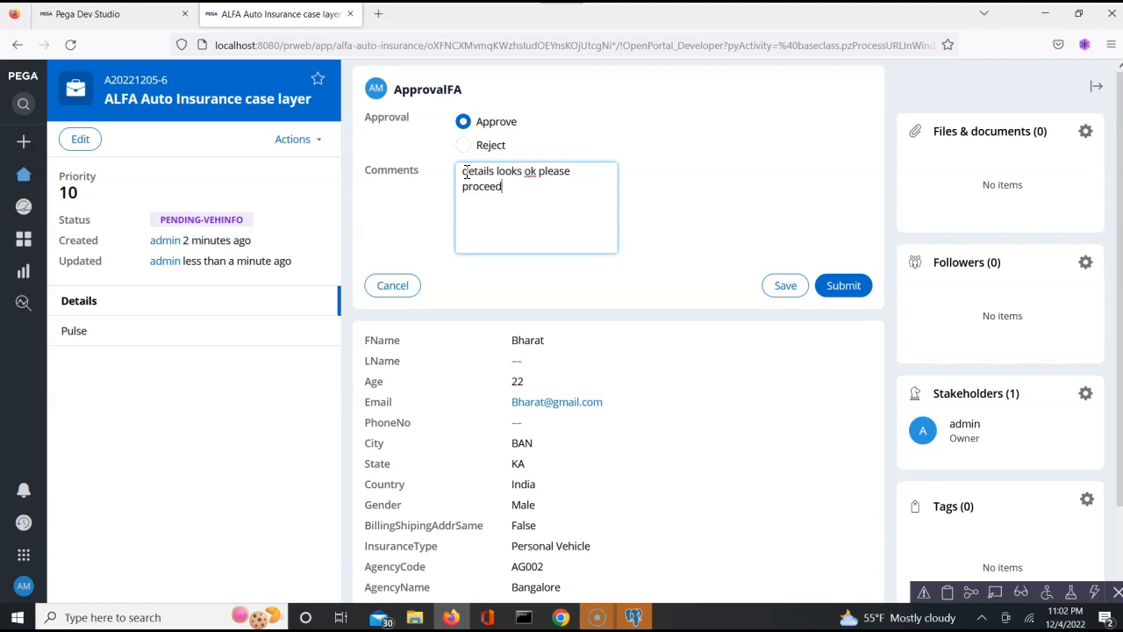
pyautogui.click(842, 288)
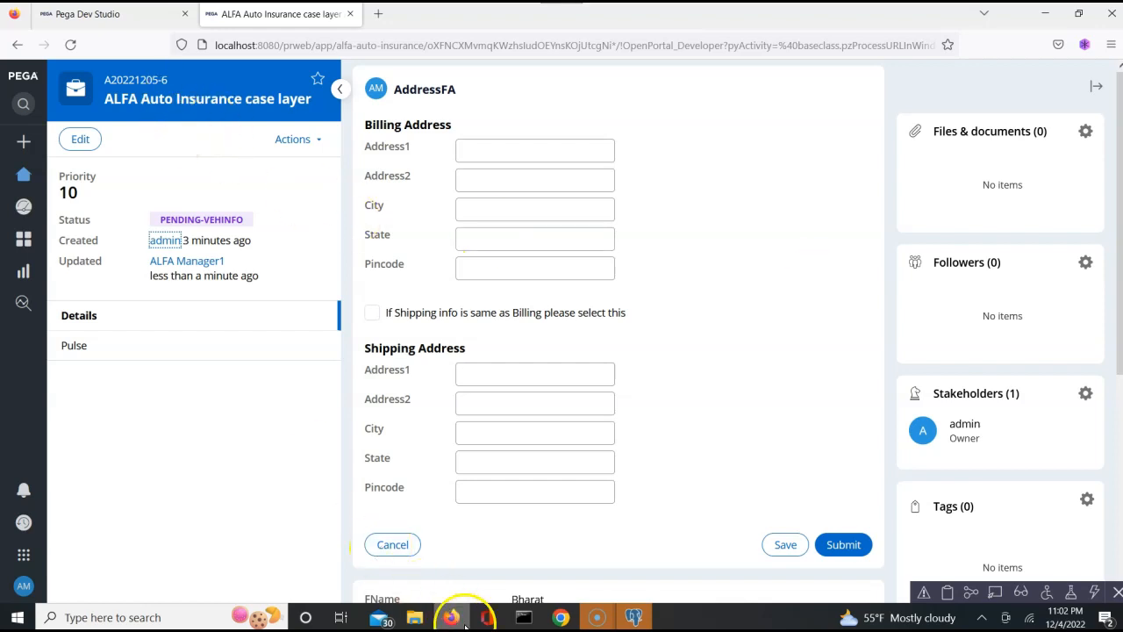
# - View case A20221205-6 in Dev Studio, cancel the portal's AddressFA form, then return to Dev Studio
pyautogui.click(561, 618)
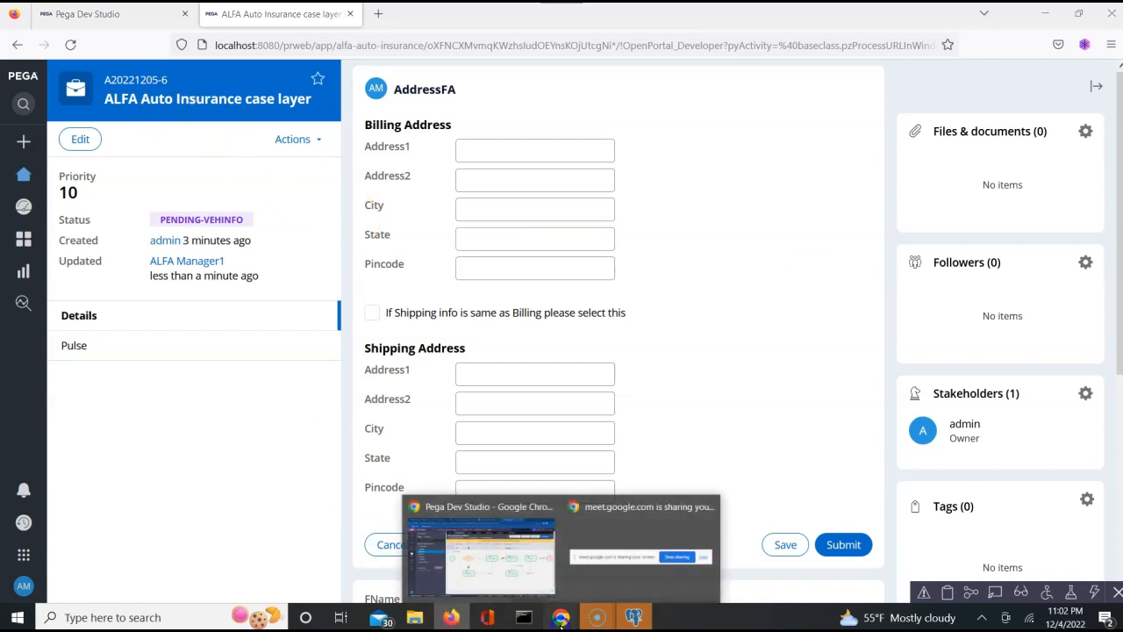
pyautogui.click(508, 558)
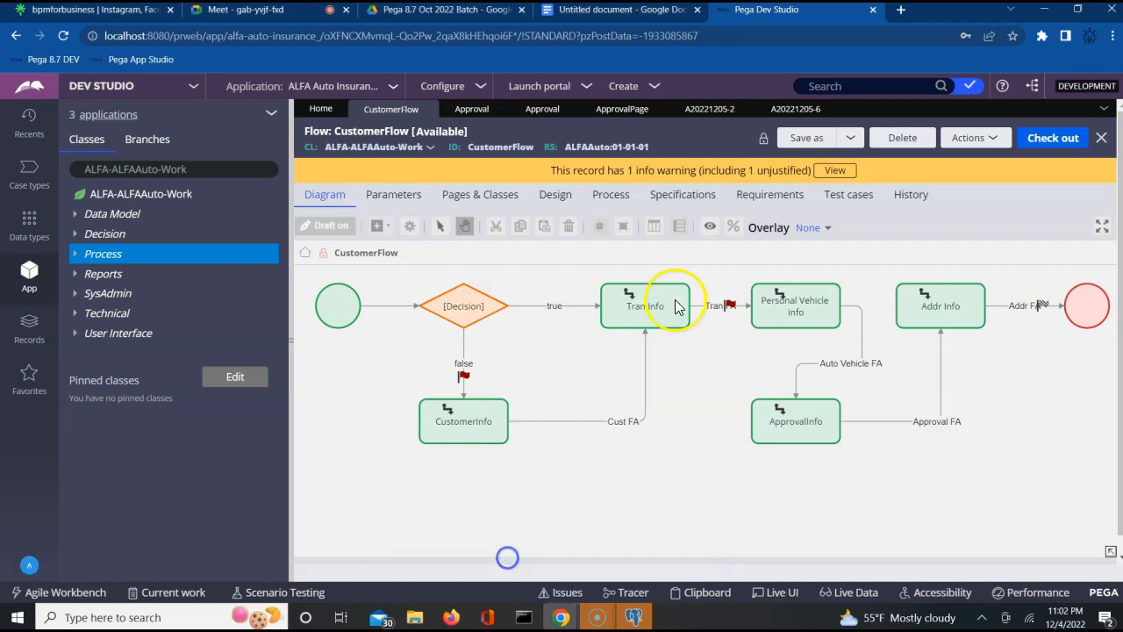
pyautogui.click(795, 111)
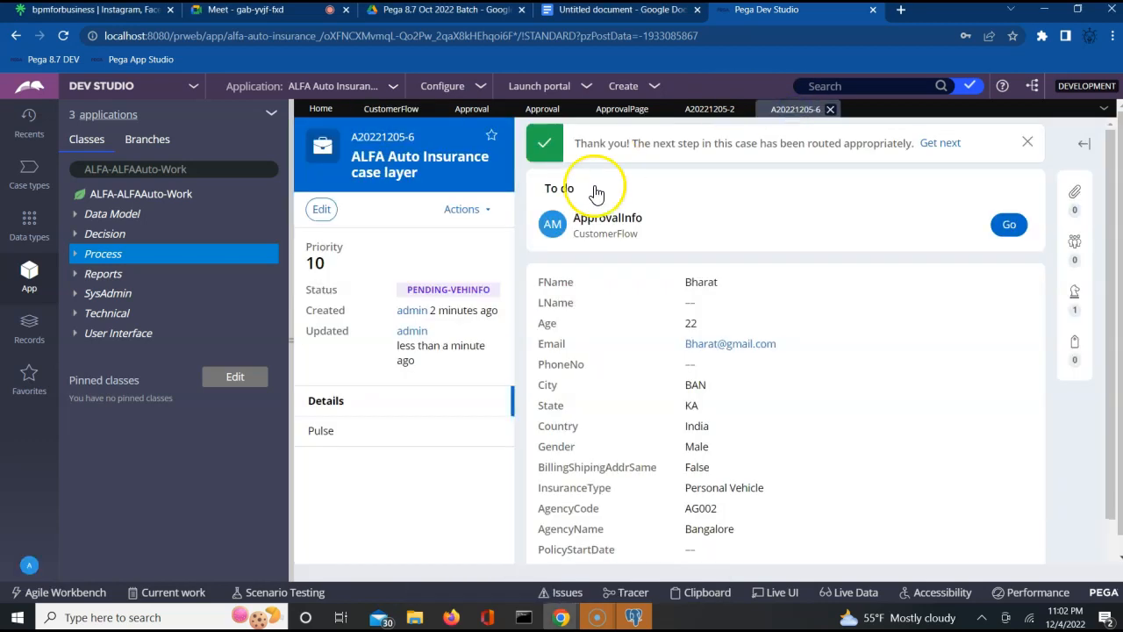
pyautogui.hotkey('alt', 'Tab')
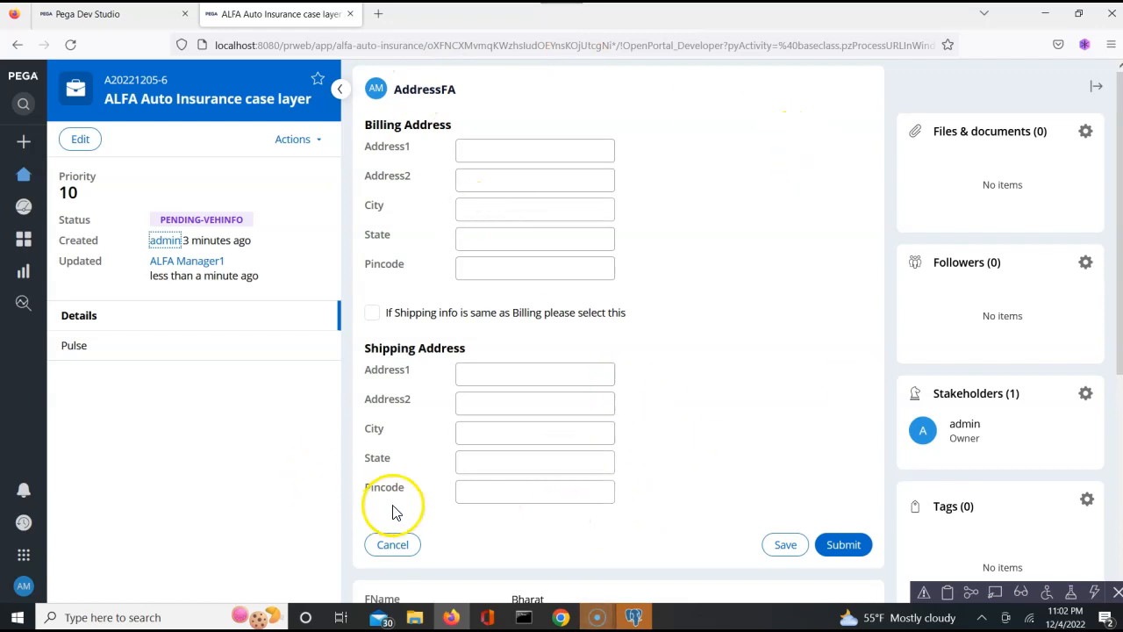
pyautogui.click(393, 544)
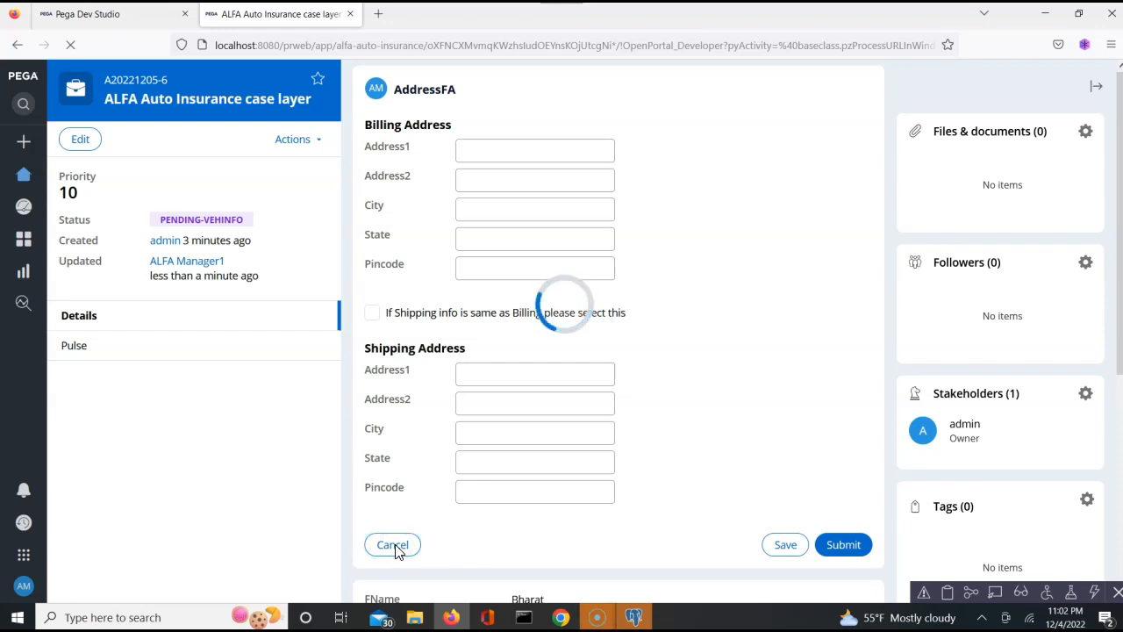
pyautogui.hotkey('alt', 'Tab')
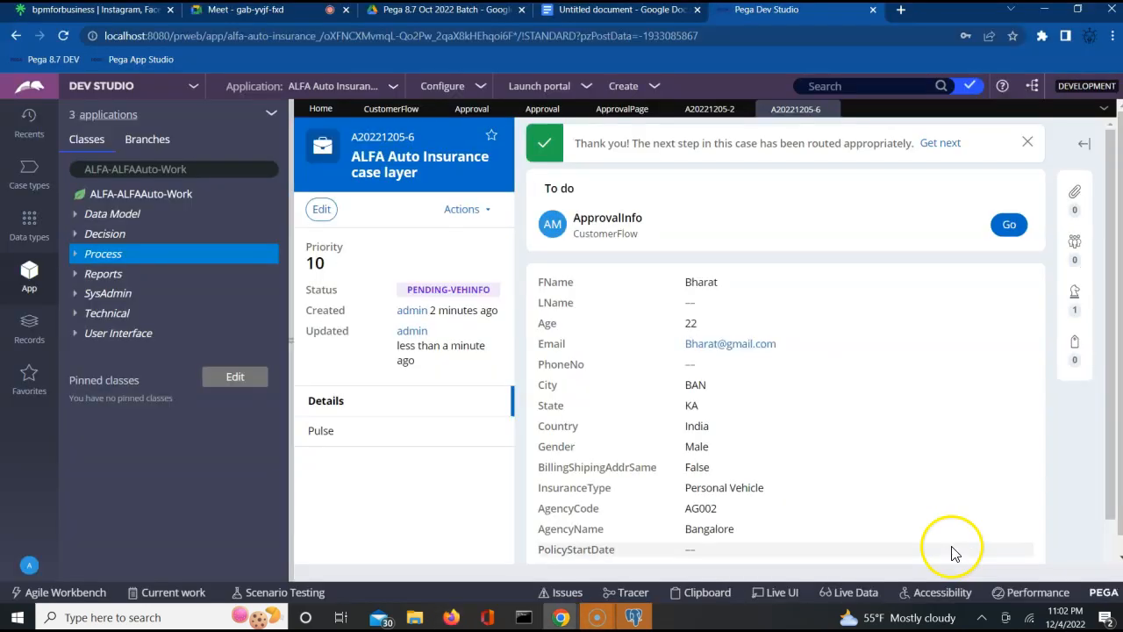
# - Refresh case A20221205-6, open its Addr Info task, and go back to the CustomerFlow diagram
pyautogui.click(460, 208)
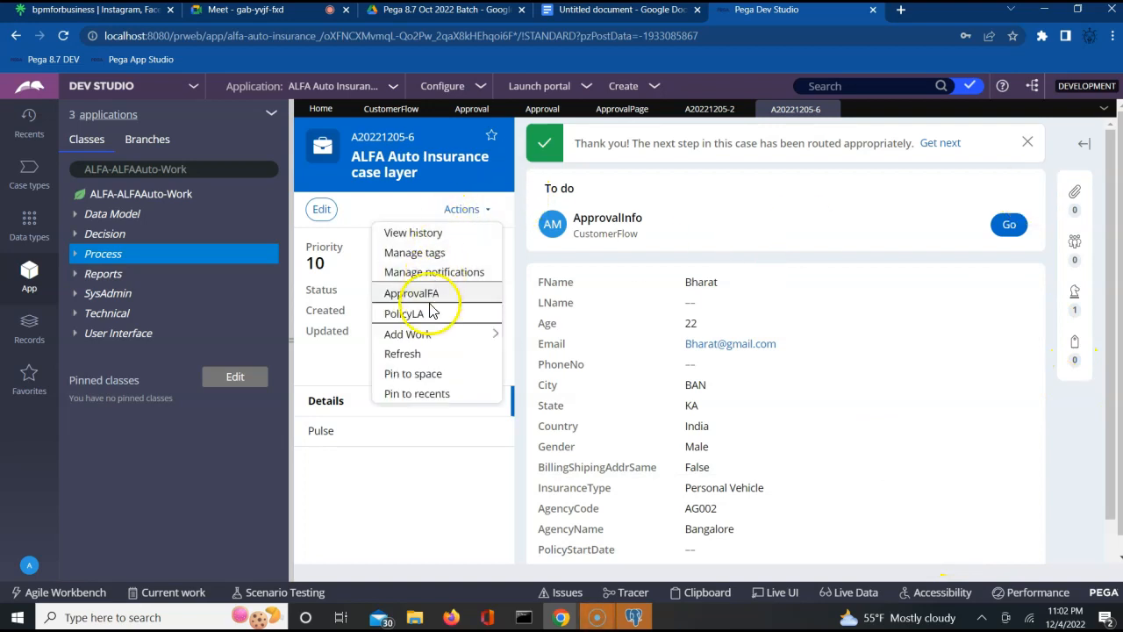
pyautogui.click(402, 353)
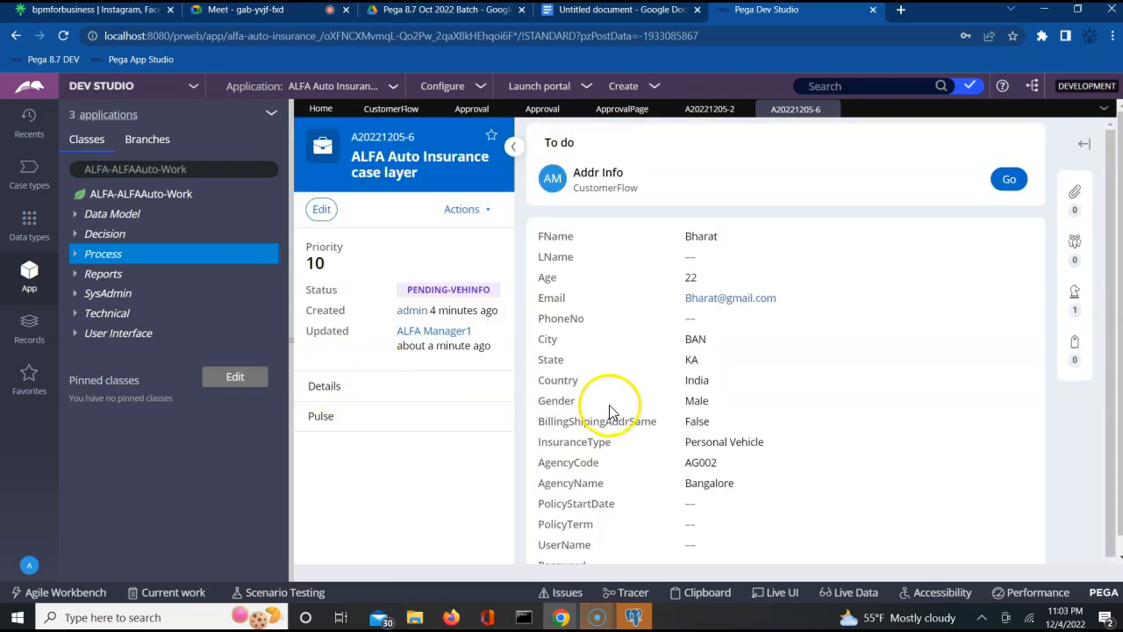
pyautogui.click(1009, 179)
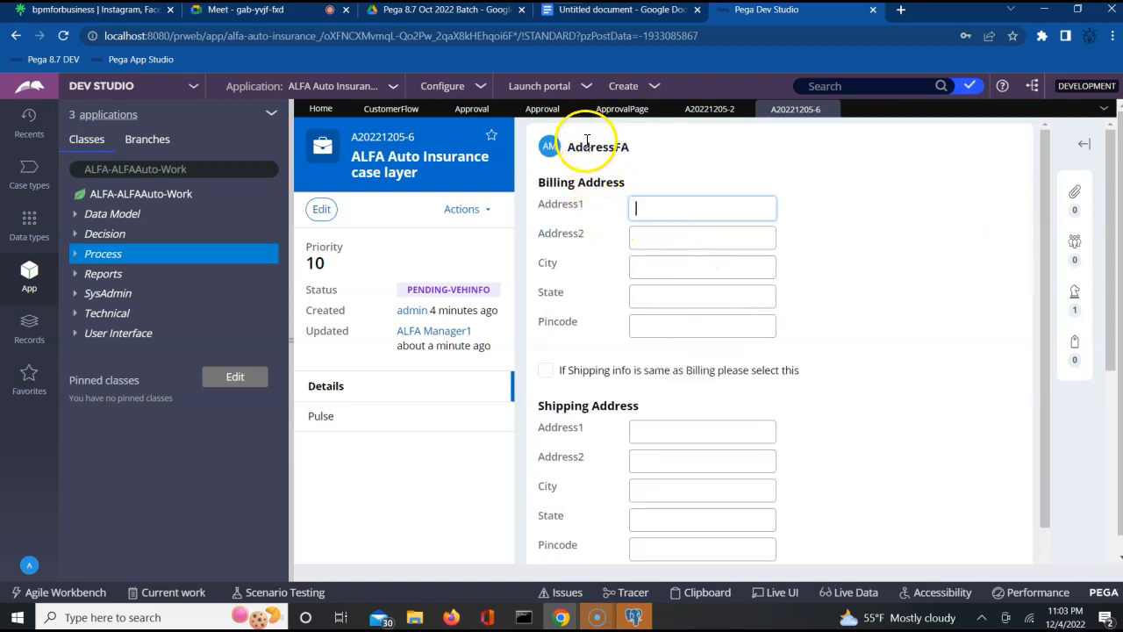
pyautogui.click(407, 113)
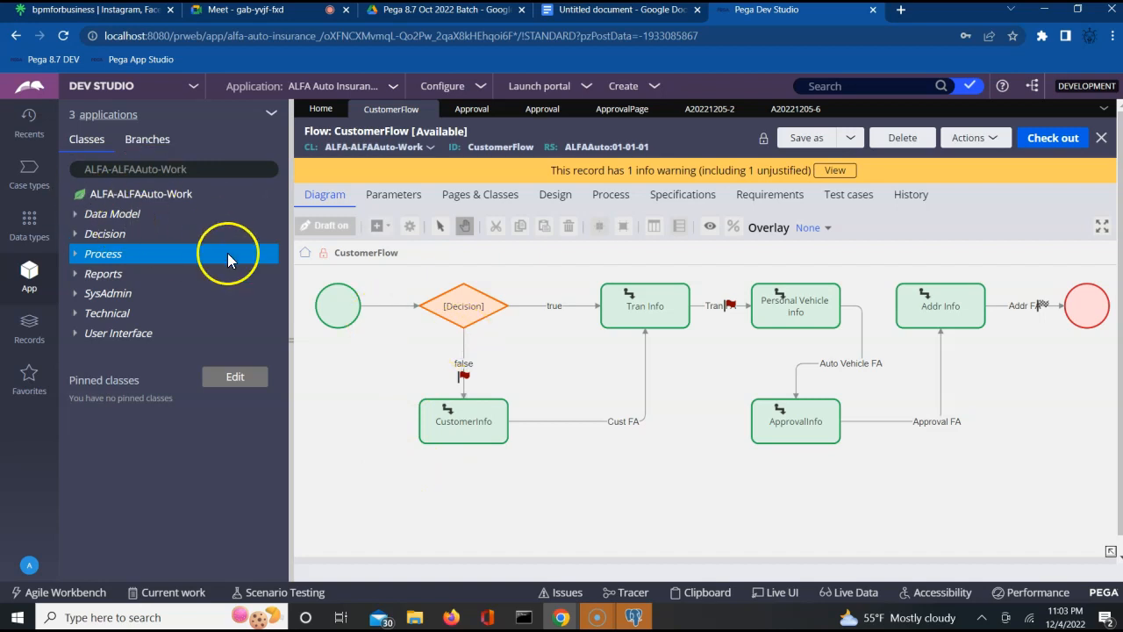
# - Open the ApprovalInfo assignment, confirm it routes to operator ALFAManager1, and close its properties
pyautogui.click(772, 423)
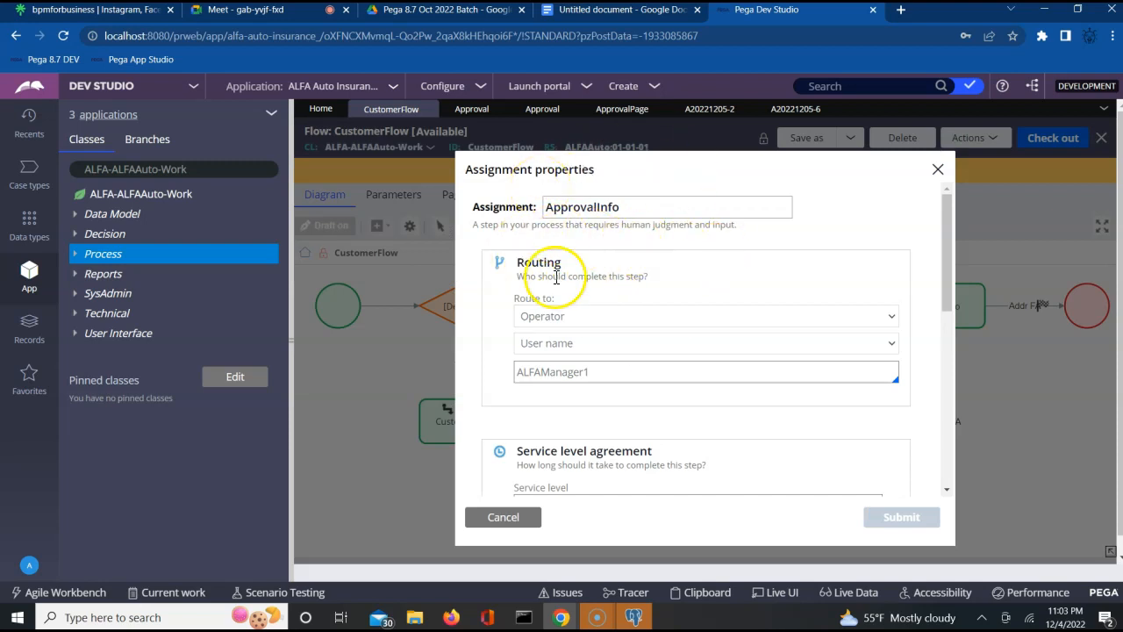
pyautogui.doubleClick(543, 373)
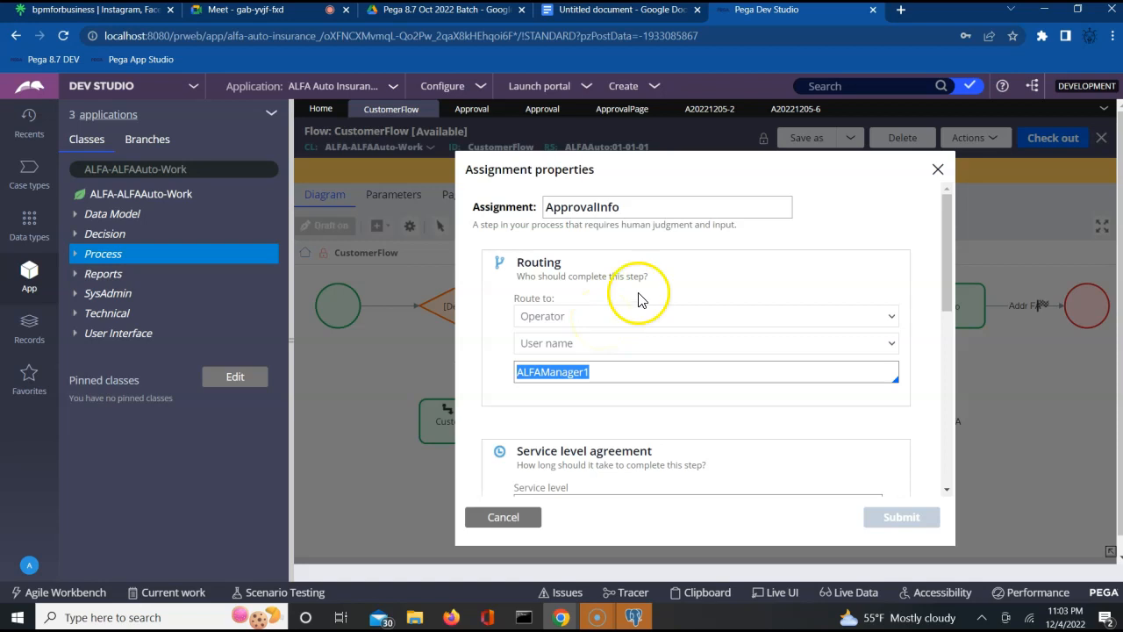
pyautogui.click(938, 169)
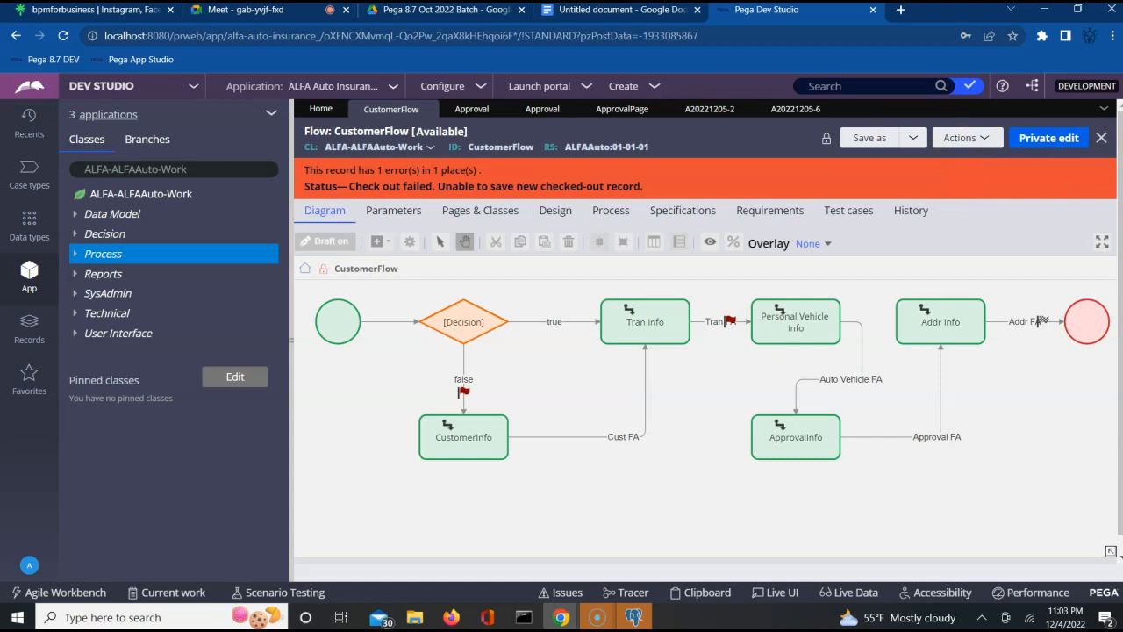
# - Close the CustomerFlow rule tab and reopen CustomerFlow from the Recents list
pyautogui.click(1104, 142)
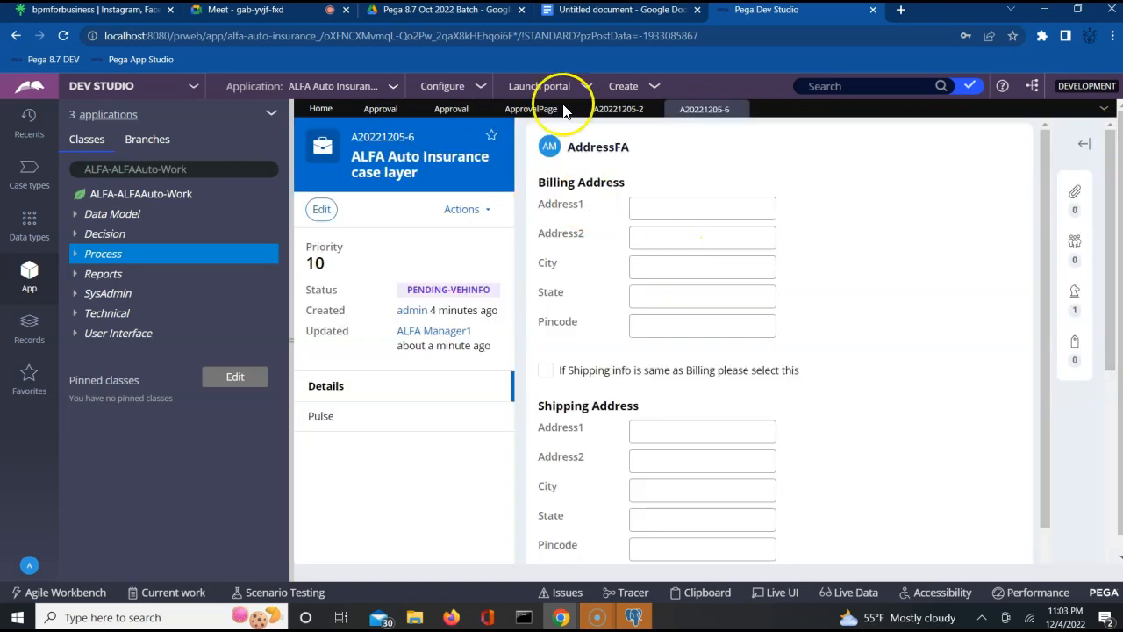
pyautogui.click(30, 117)
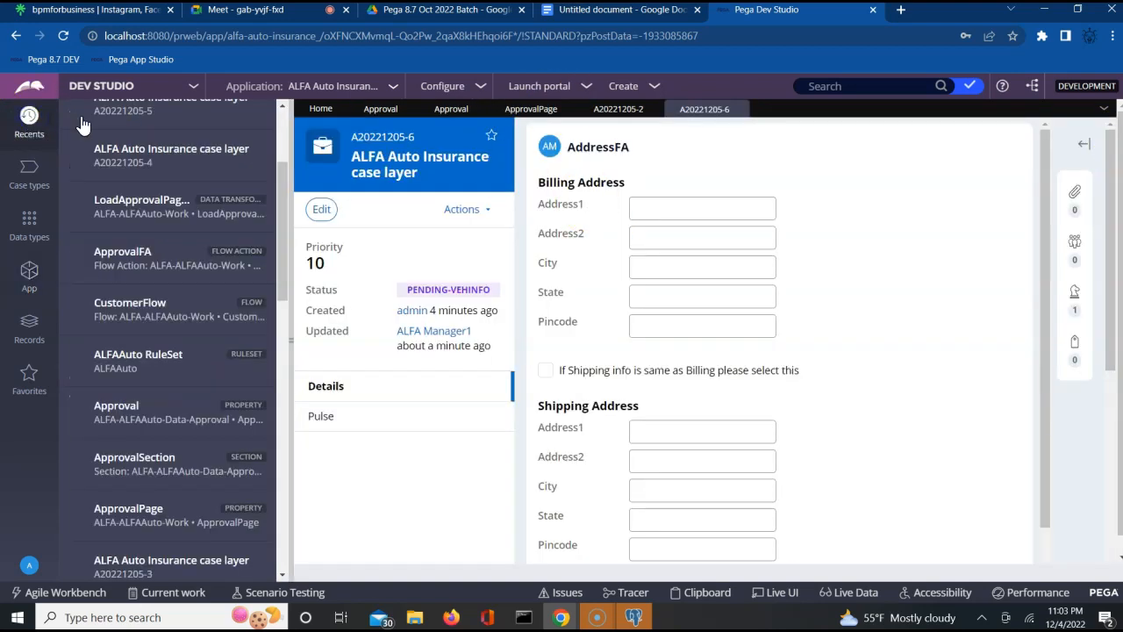
pyautogui.click(169, 318)
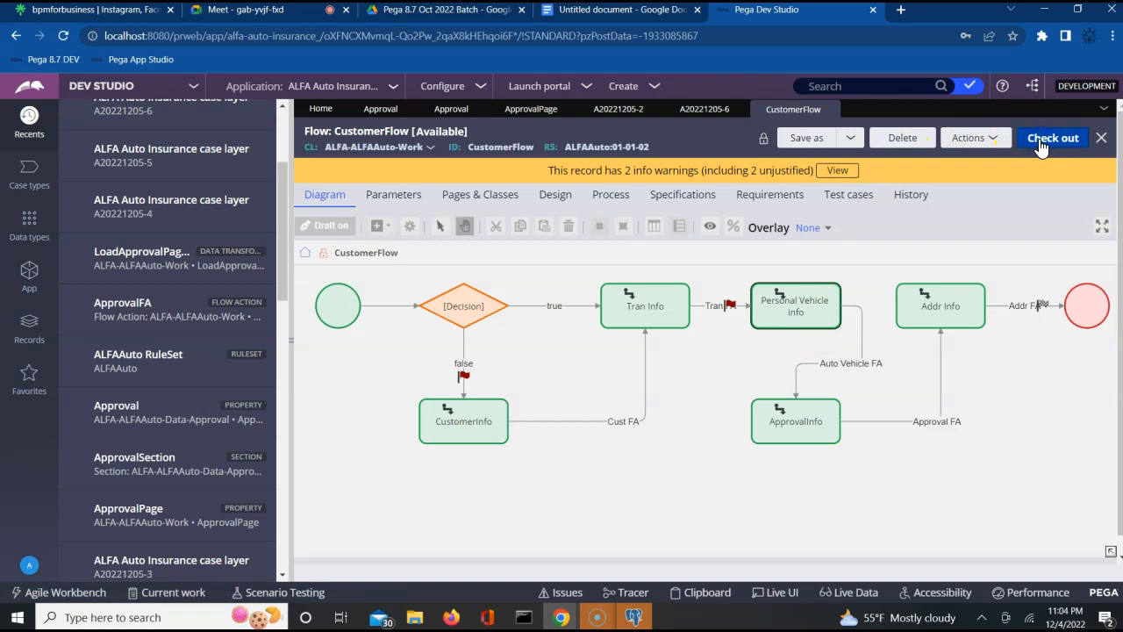
# - Check out CustomerFlow and review ApprovalInfo's routing, leaving it routed to an operator
pyautogui.click(1039, 140)
pyautogui.click(790, 425)
pyautogui.doubleClick(790, 426)
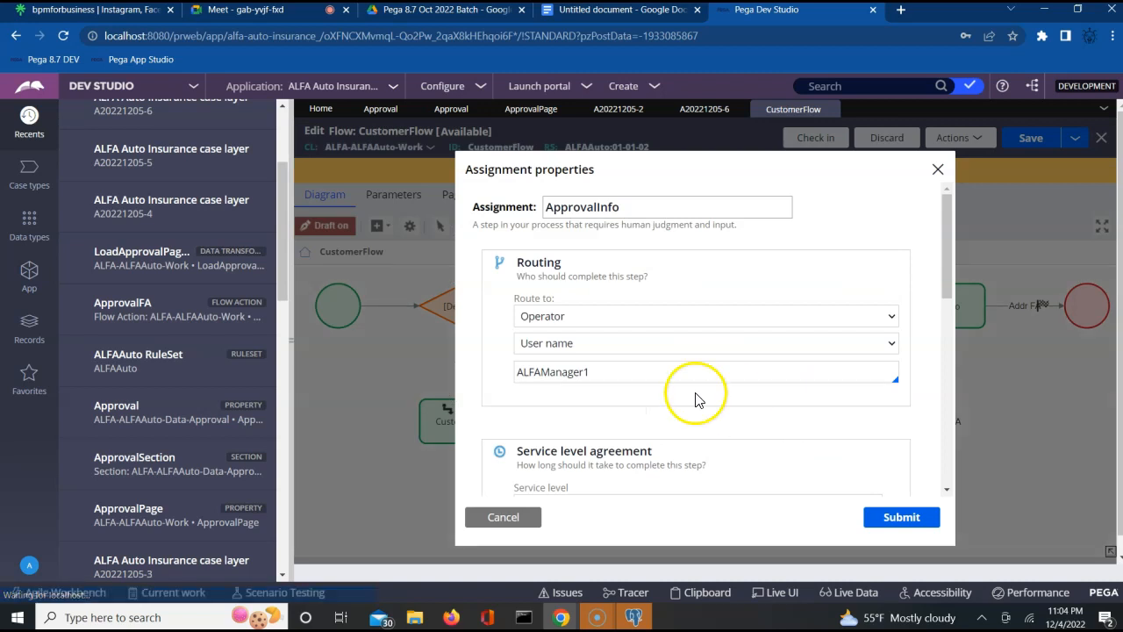
pyautogui.click(714, 313)
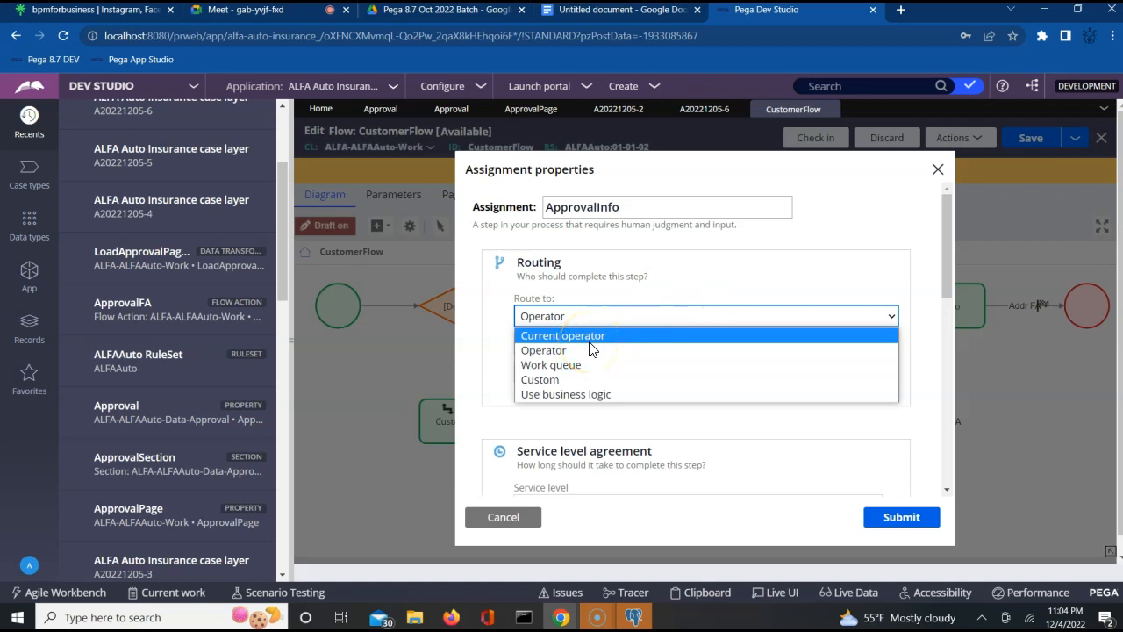
pyautogui.click(446, 381)
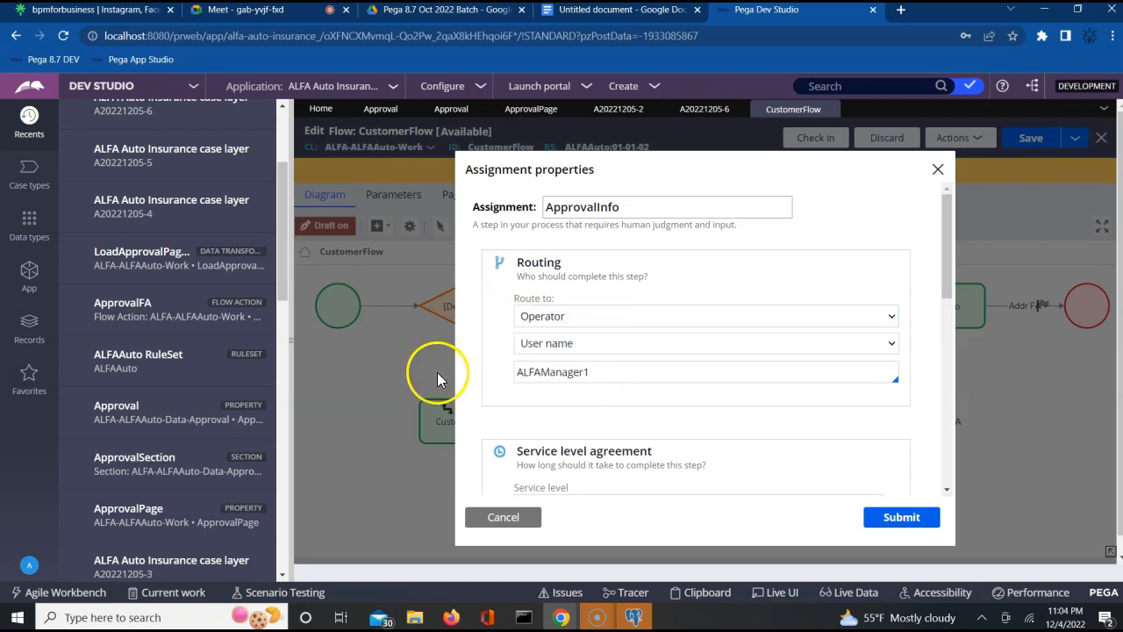
pyautogui.click(490, 518)
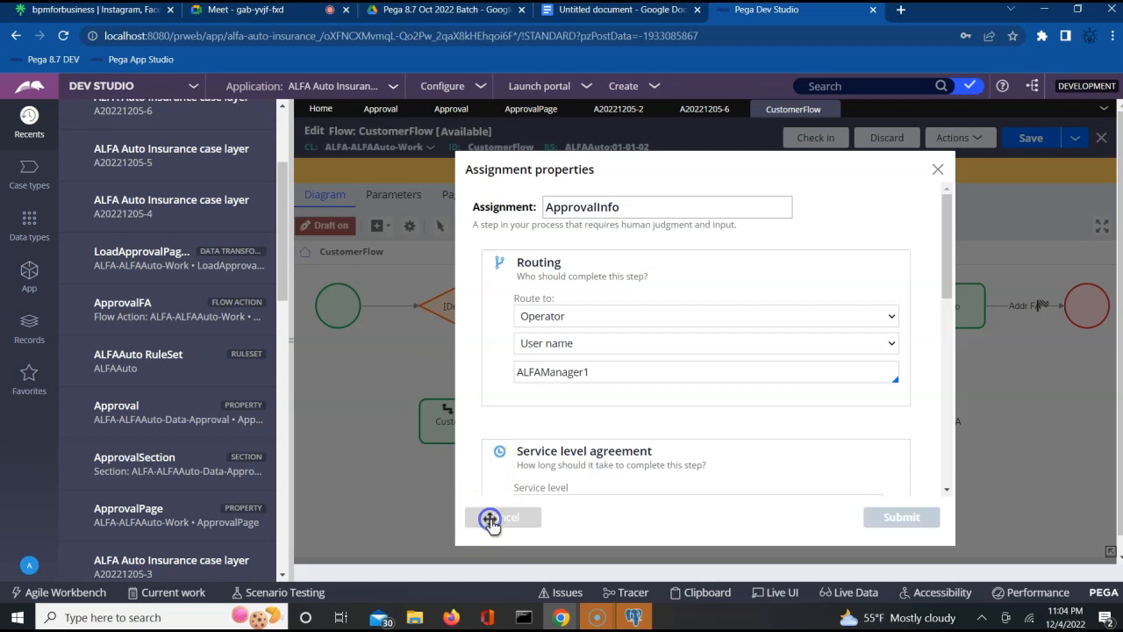
# - Glance at CustomerInfo's properties, then reopen ApprovalInfo and expand its Route to choices (operator ALFAManager1)
pyautogui.doubleClick(438, 433)
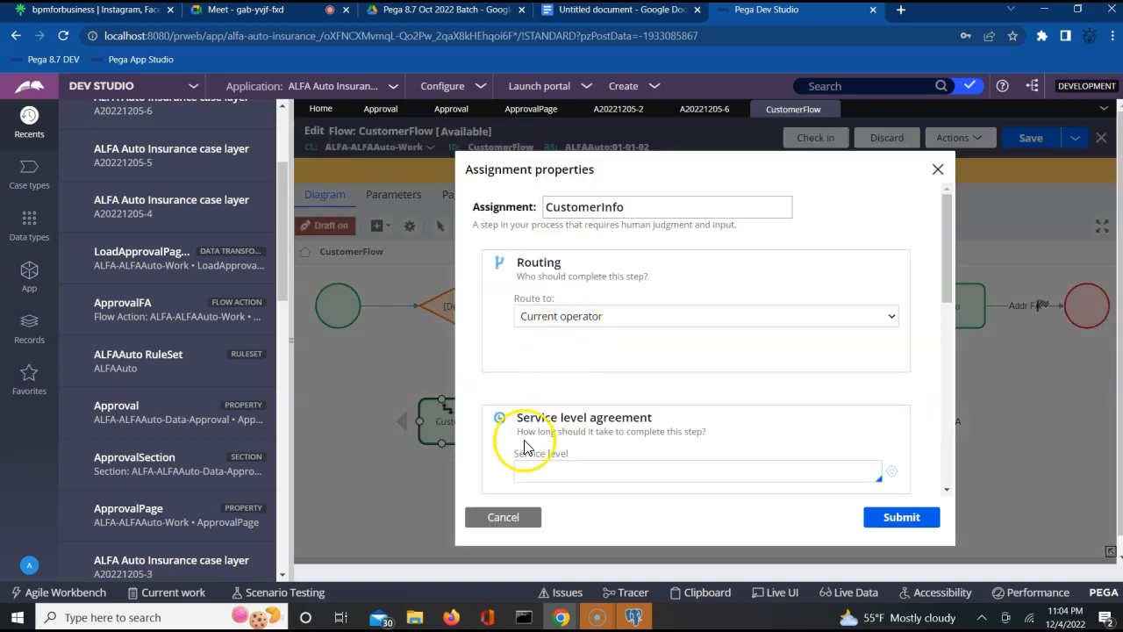
pyautogui.click(503, 517)
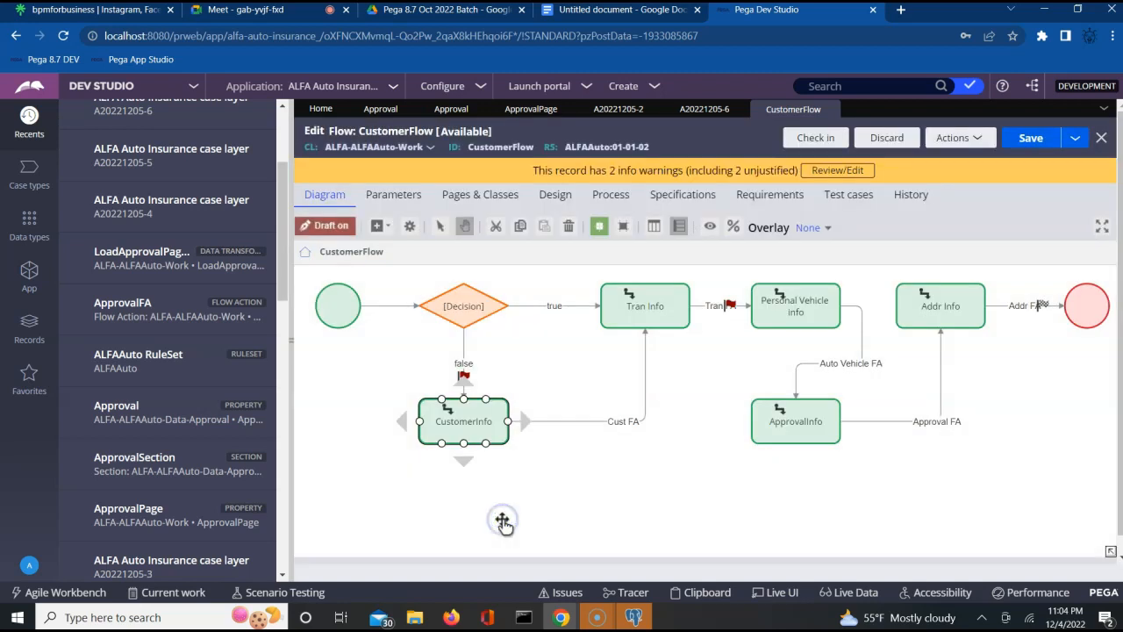
pyautogui.doubleClick(794, 436)
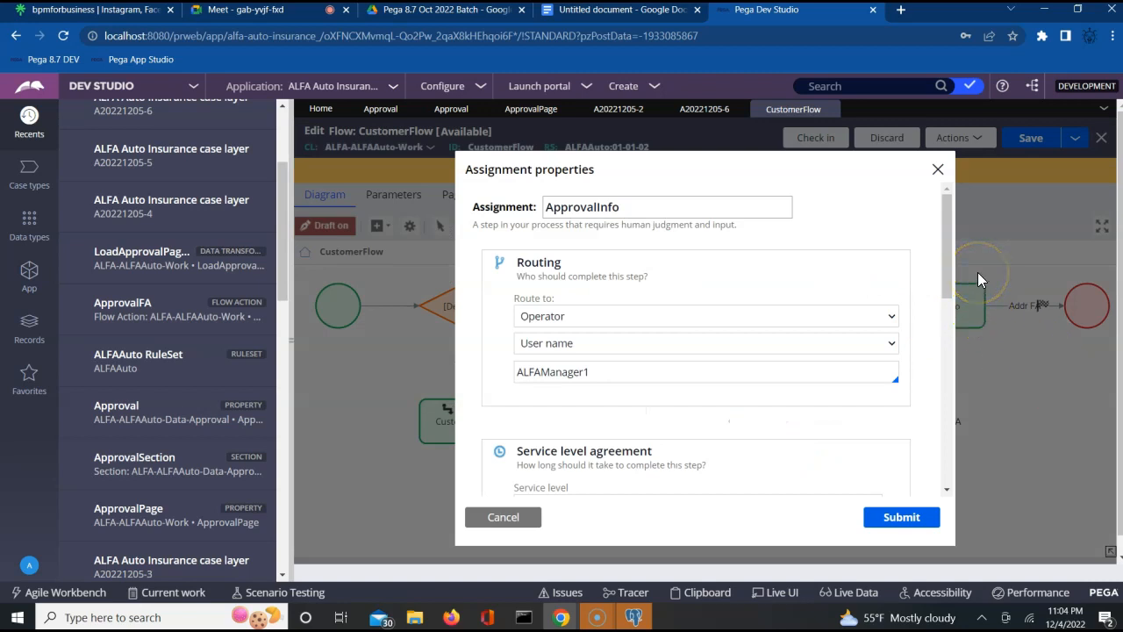
pyautogui.click(534, 372)
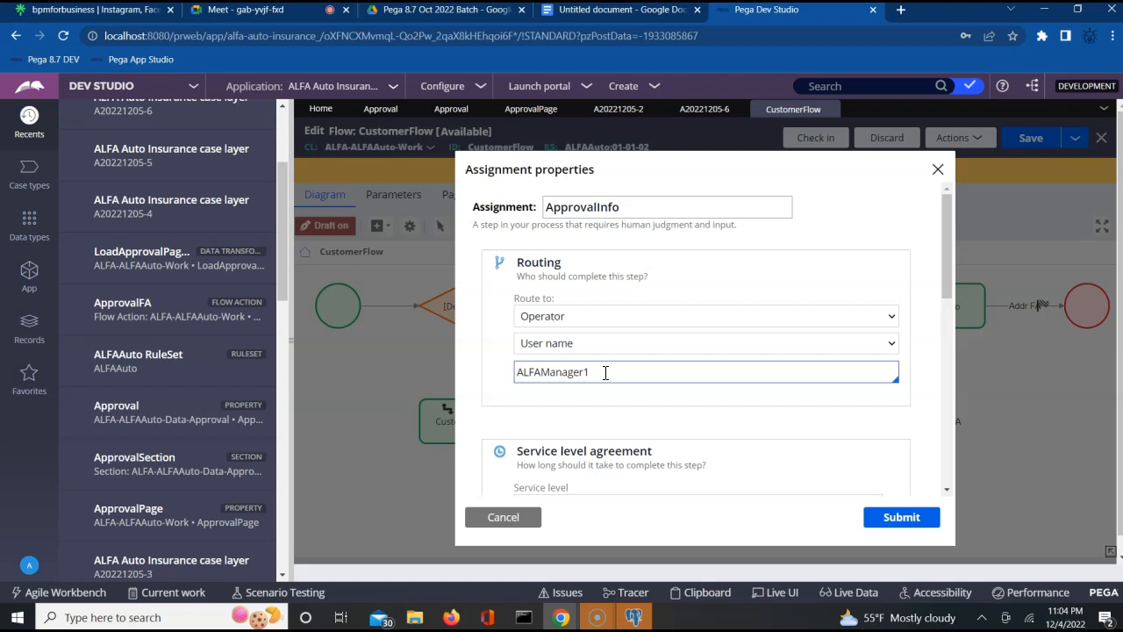
pyautogui.click(630, 324)
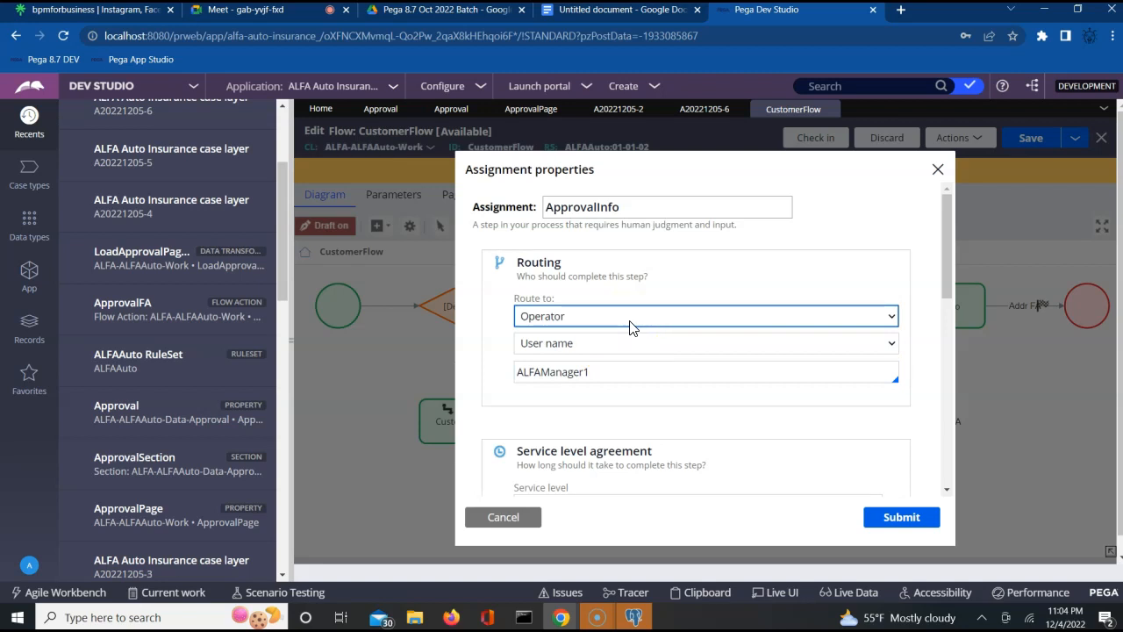
pyautogui.click(621, 343)
pyautogui.click(599, 371)
pyautogui.click(627, 320)
pyautogui.click(627, 317)
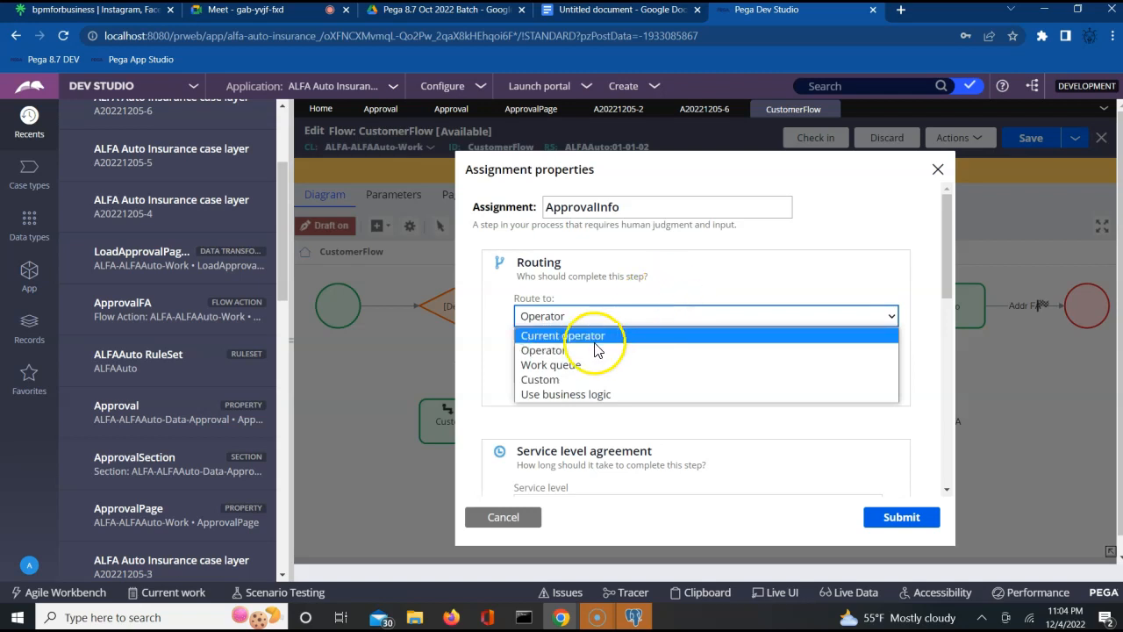
# - Set ApprovalInfo to Custom routing with Worklist assignment type and the ToWorkList router
pyautogui.click(531, 386)
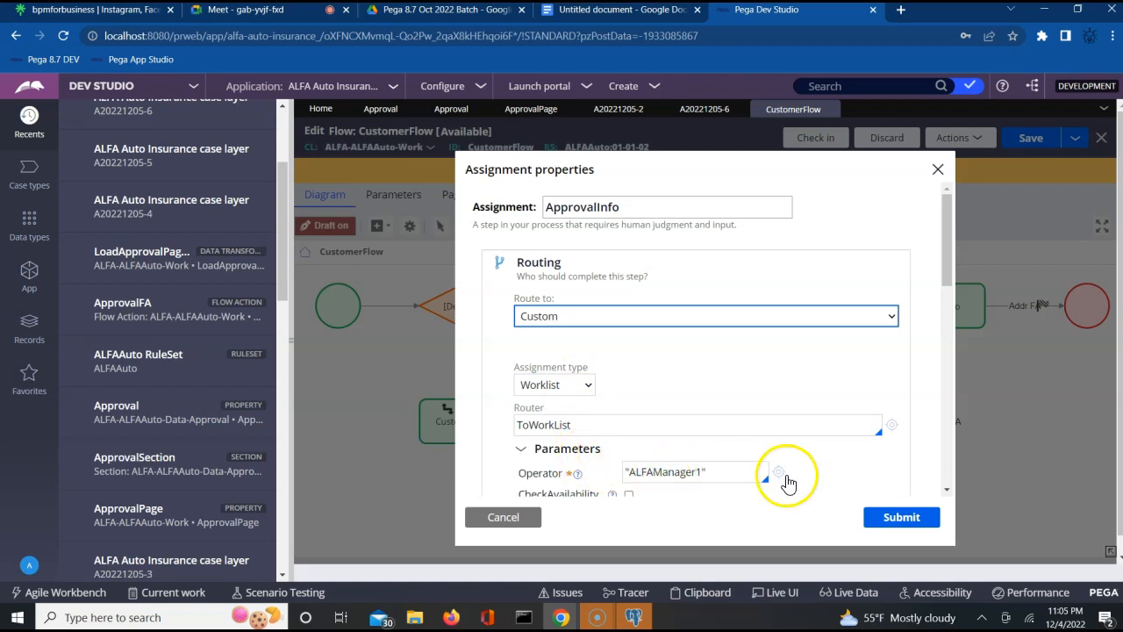
pyautogui.click(647, 423)
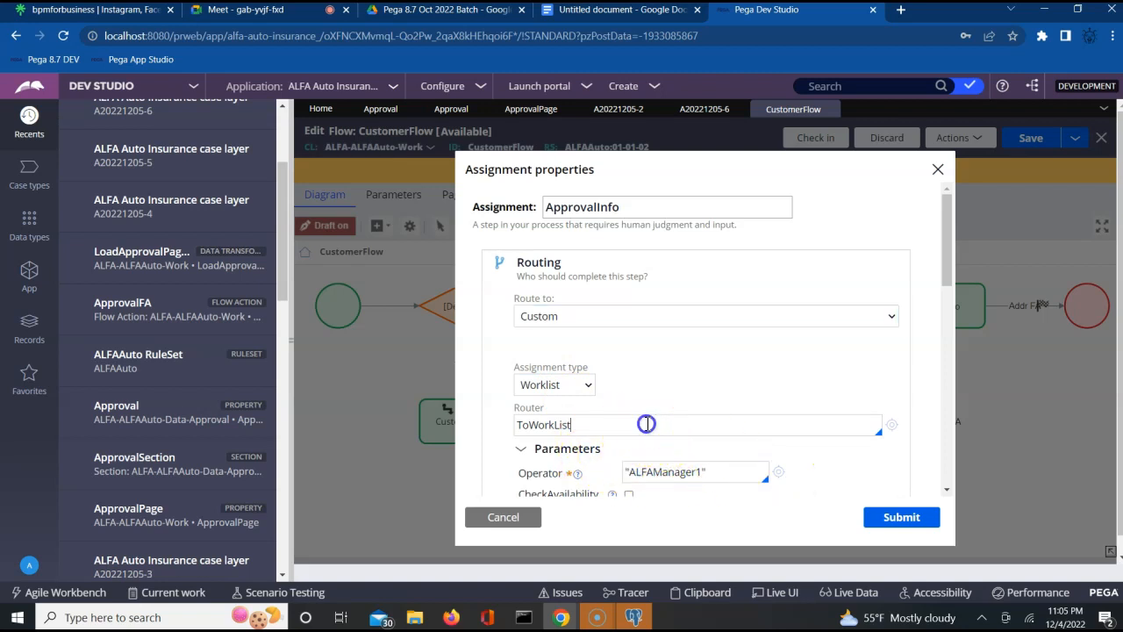
pyautogui.click(579, 385)
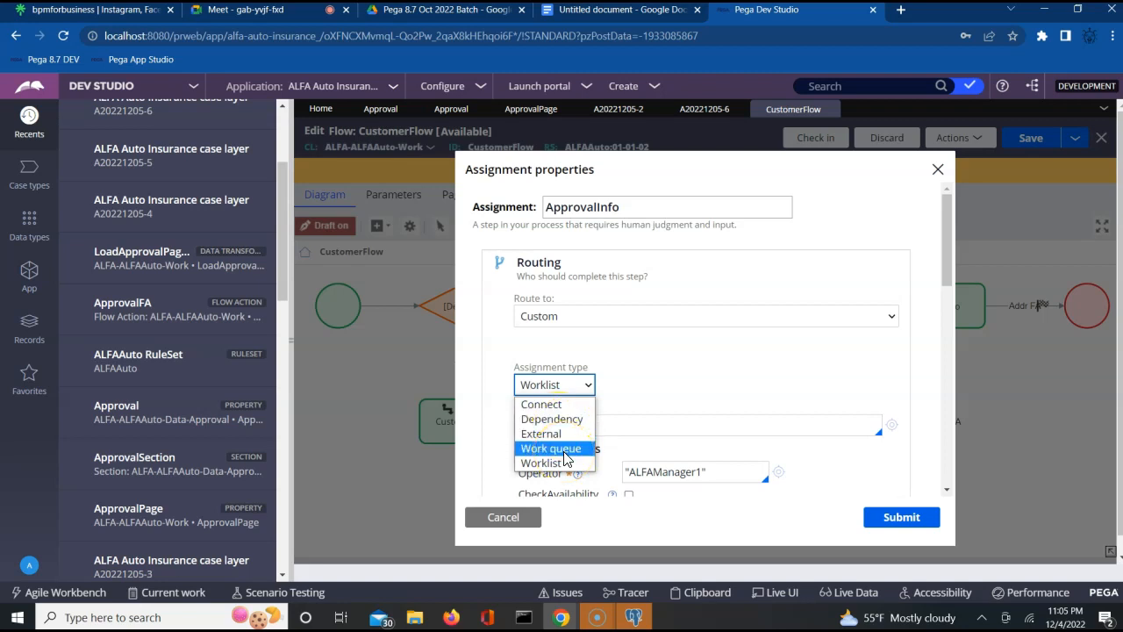
pyautogui.click(541, 466)
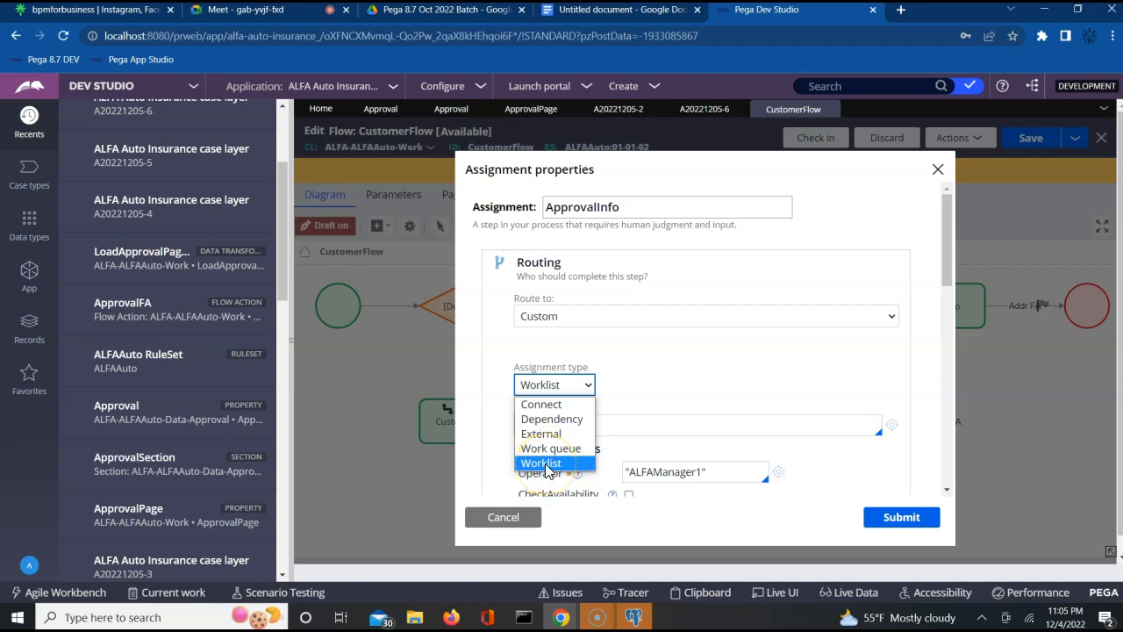
pyautogui.click(707, 382)
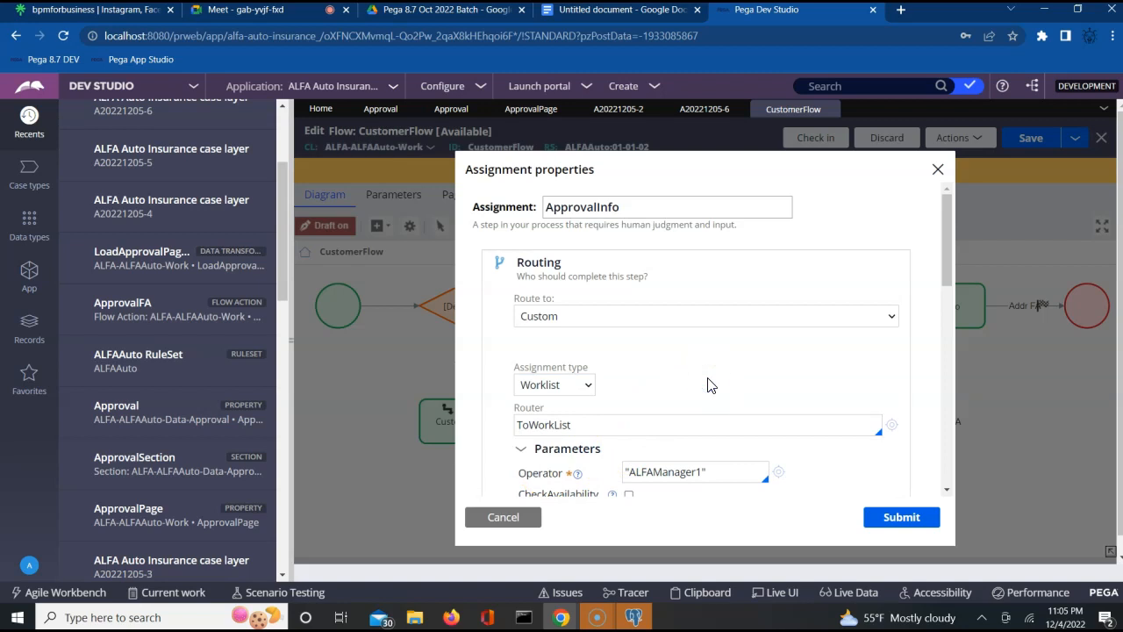
pyautogui.click(747, 381)
# - Inspect the router's operator parameter, then cancel the routing edits and bring up the Clipboard
pyautogui.click(693, 472)
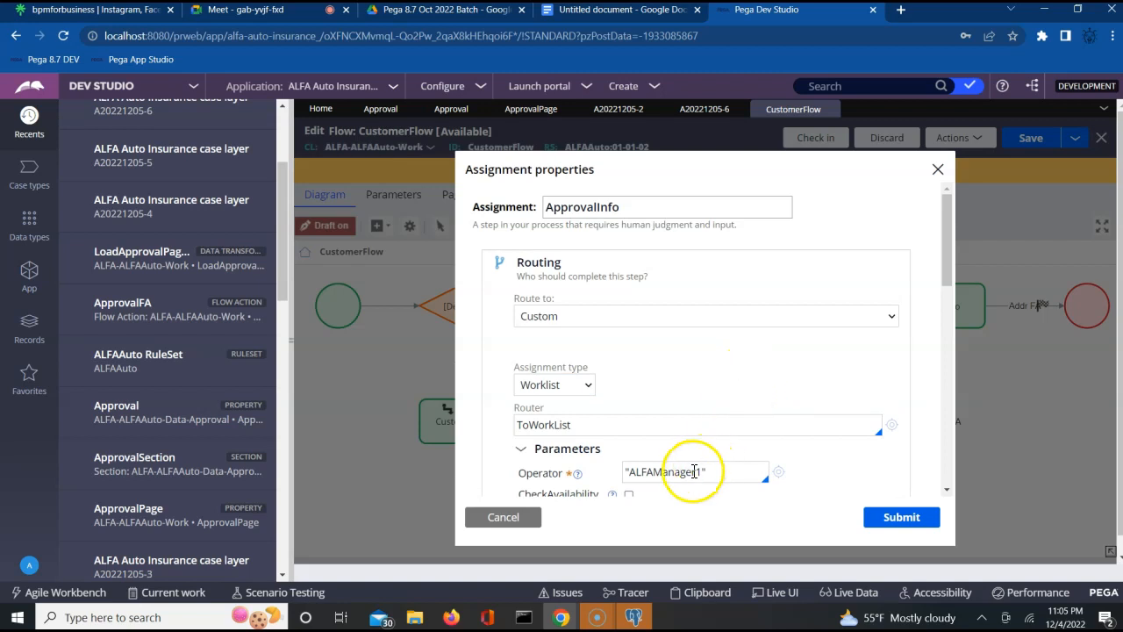
pyautogui.tripleClick(694, 471)
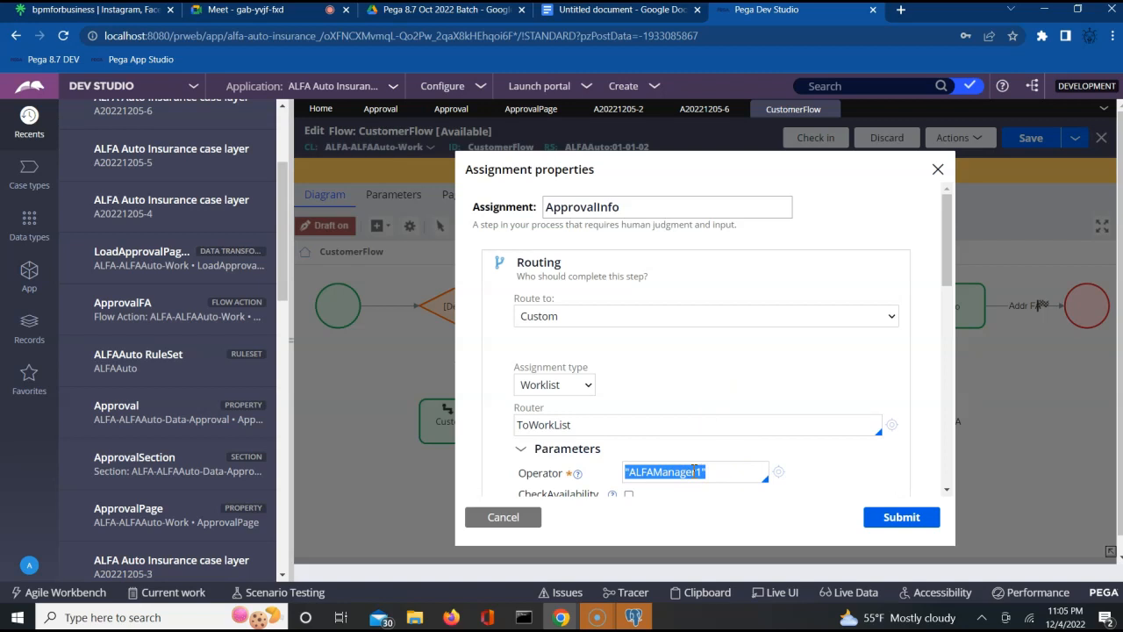
pyautogui.click(859, 474)
pyautogui.click(950, 489)
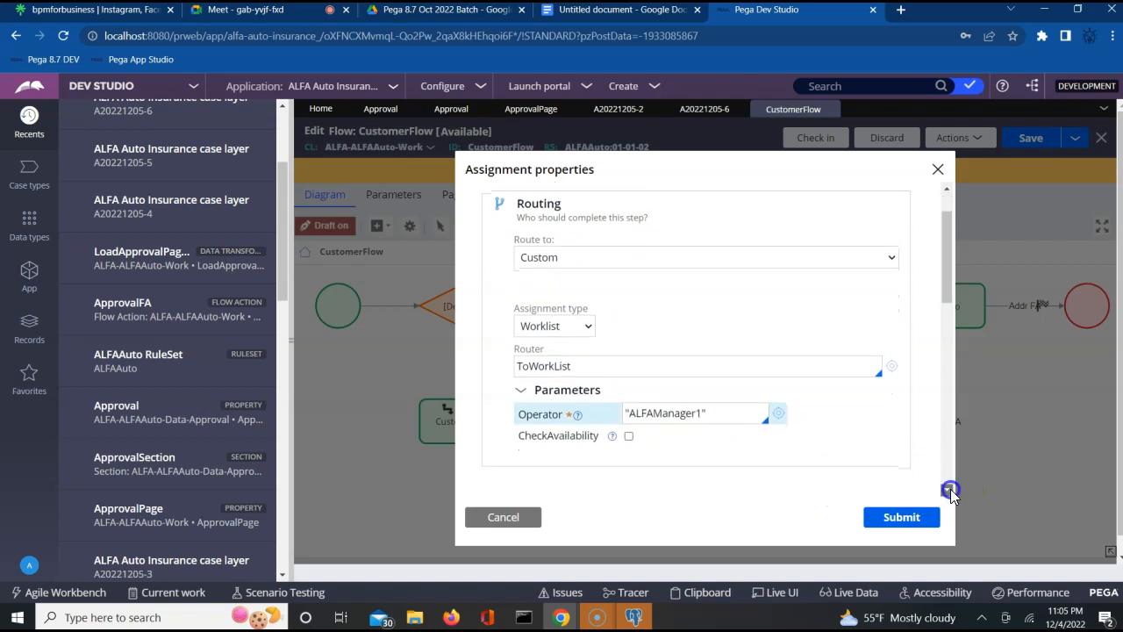
pyautogui.click(950, 489)
pyautogui.click(950, 489)
pyautogui.click(950, 489)
pyautogui.click(950, 489)
pyautogui.click(950, 489)
pyautogui.click(950, 489)
pyautogui.click(950, 489)
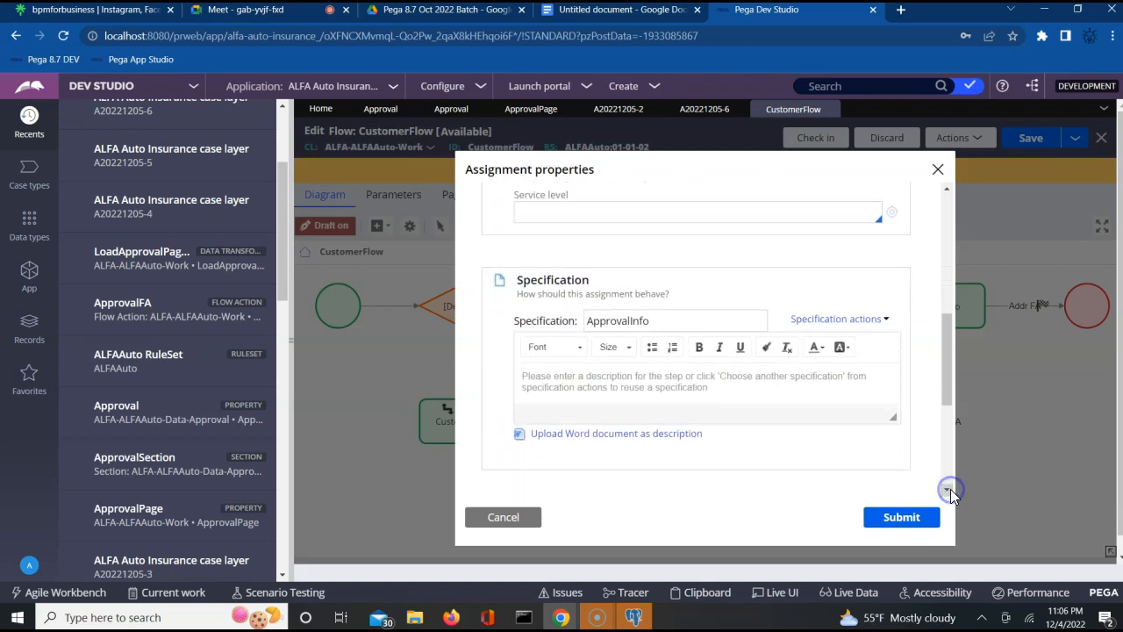
pyautogui.click(478, 519)
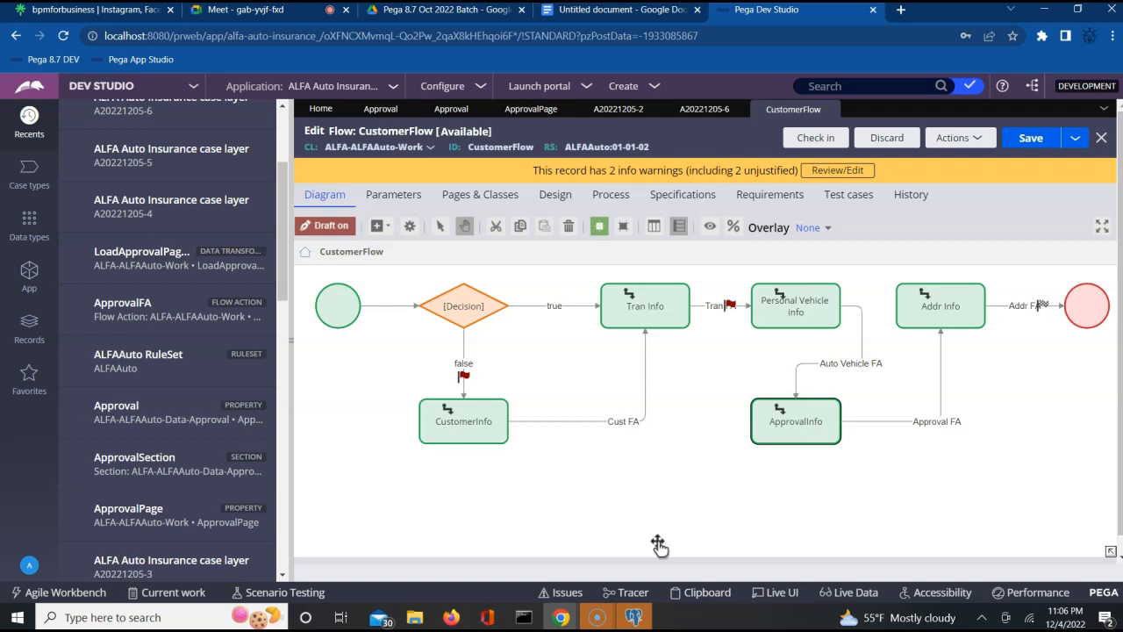
pyautogui.click(701, 592)
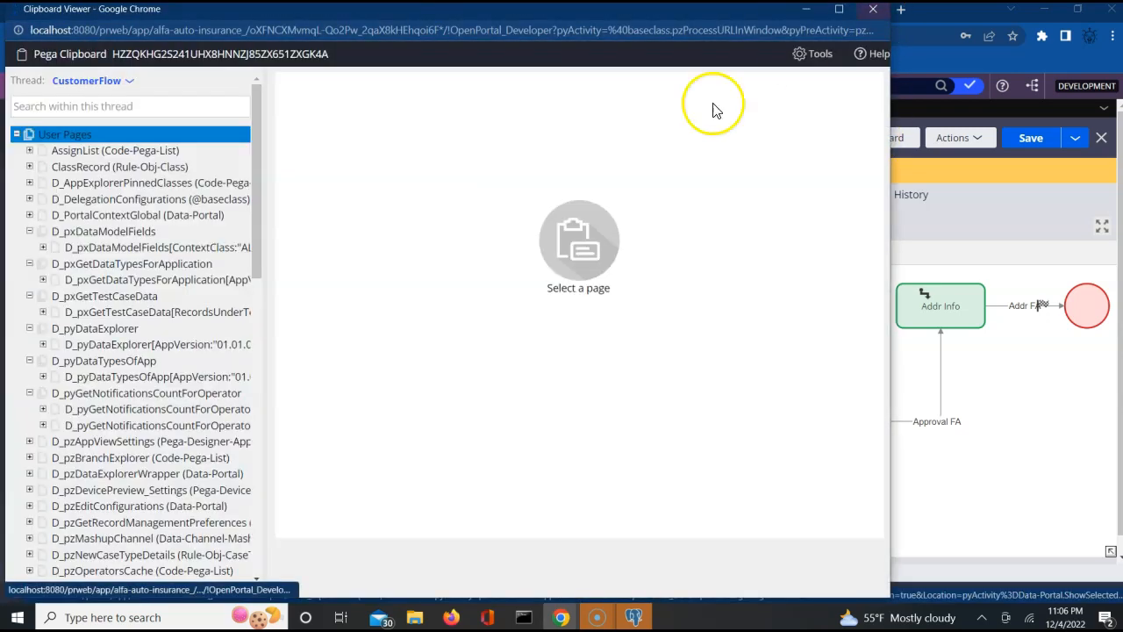
# - Switch the clipboard thread to case A20221205-6
pyautogui.click(91, 81)
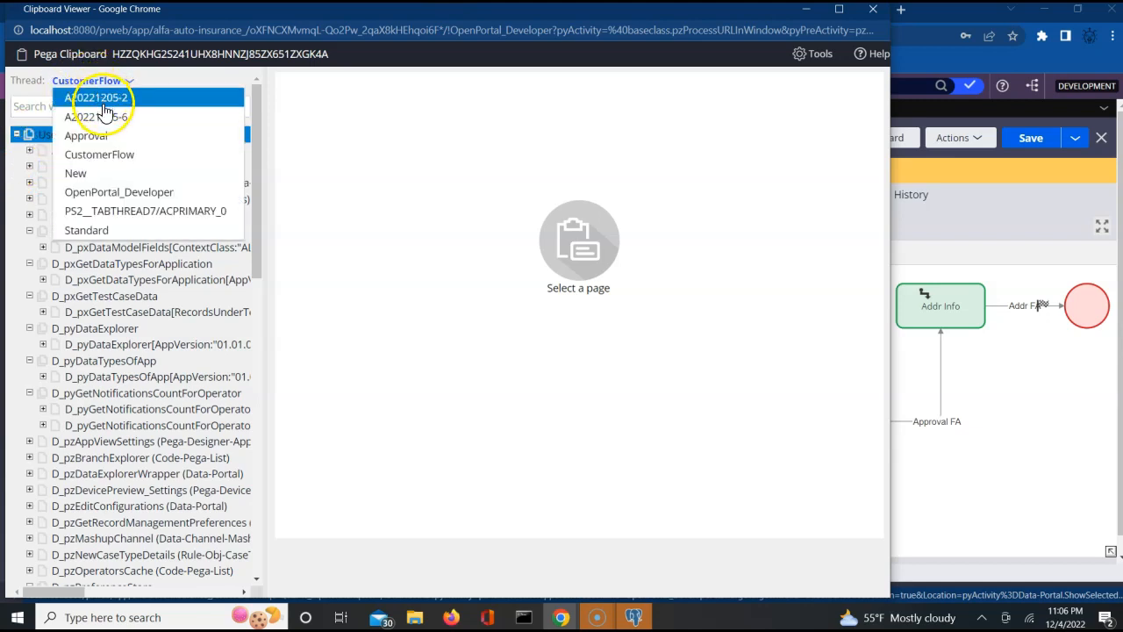
pyautogui.click(103, 117)
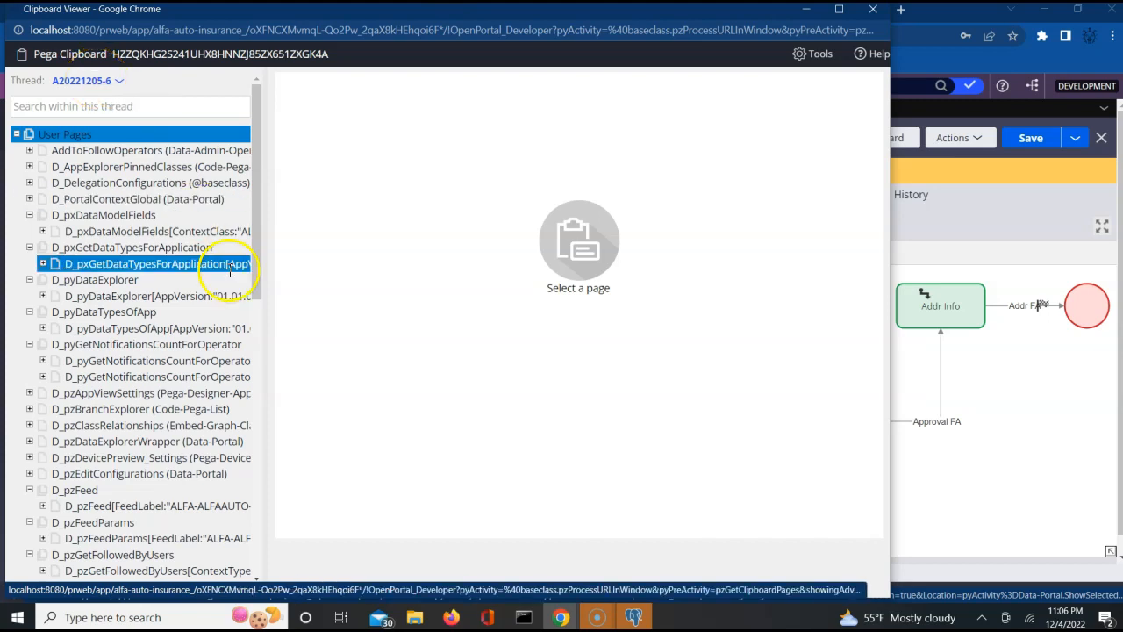
pyautogui.click(255, 360)
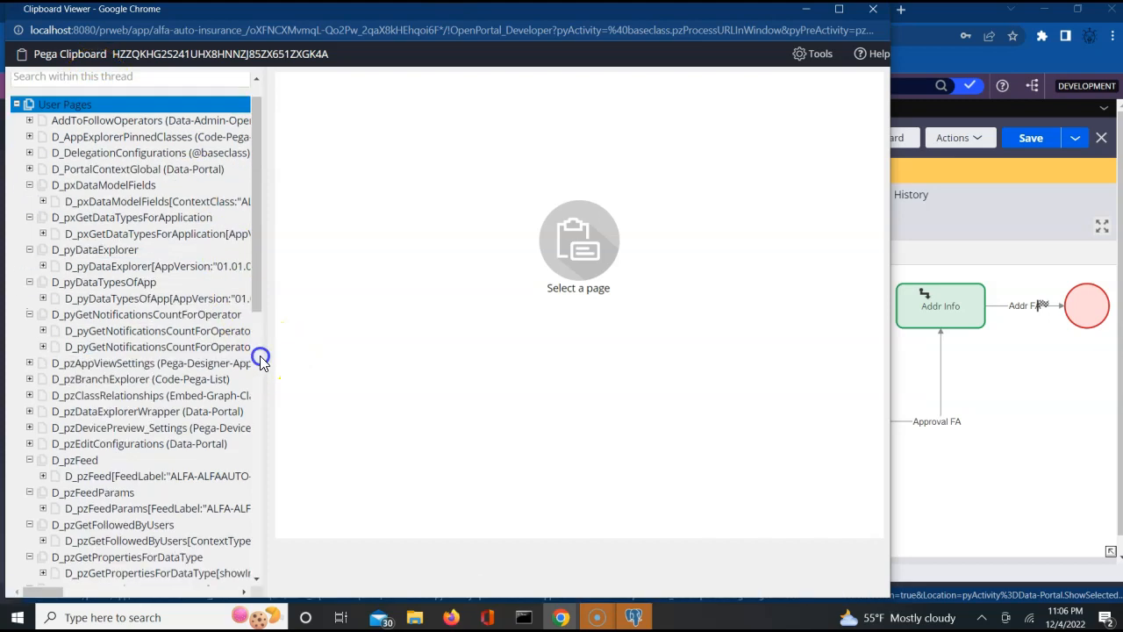
pyautogui.click(249, 417)
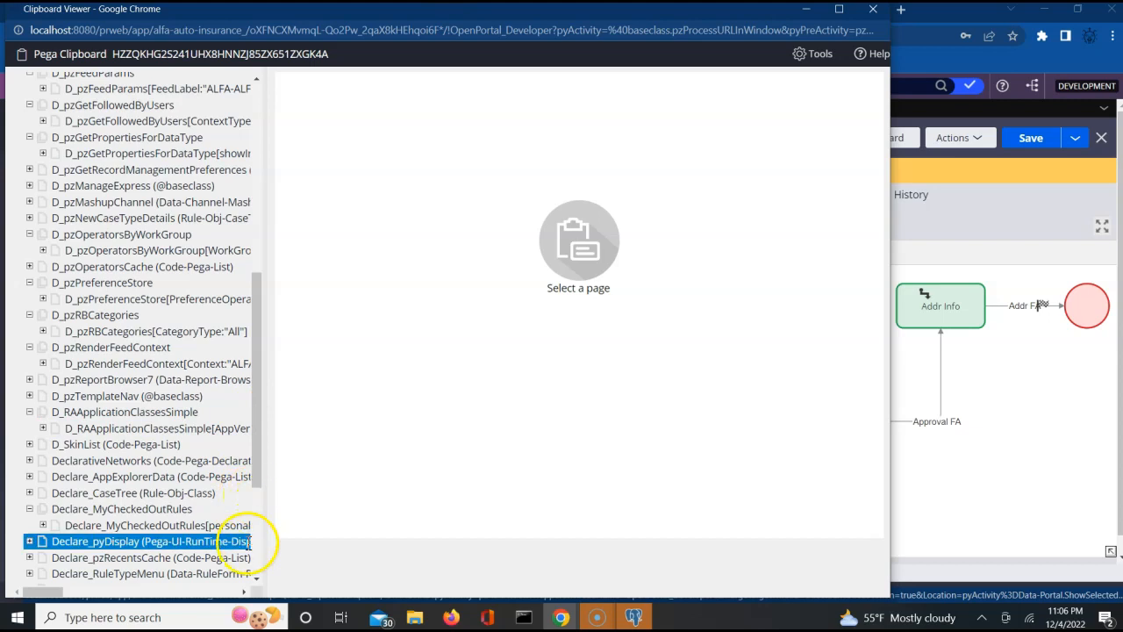
pyautogui.scroll(-1, 258, 551)
pyautogui.click(257, 551)
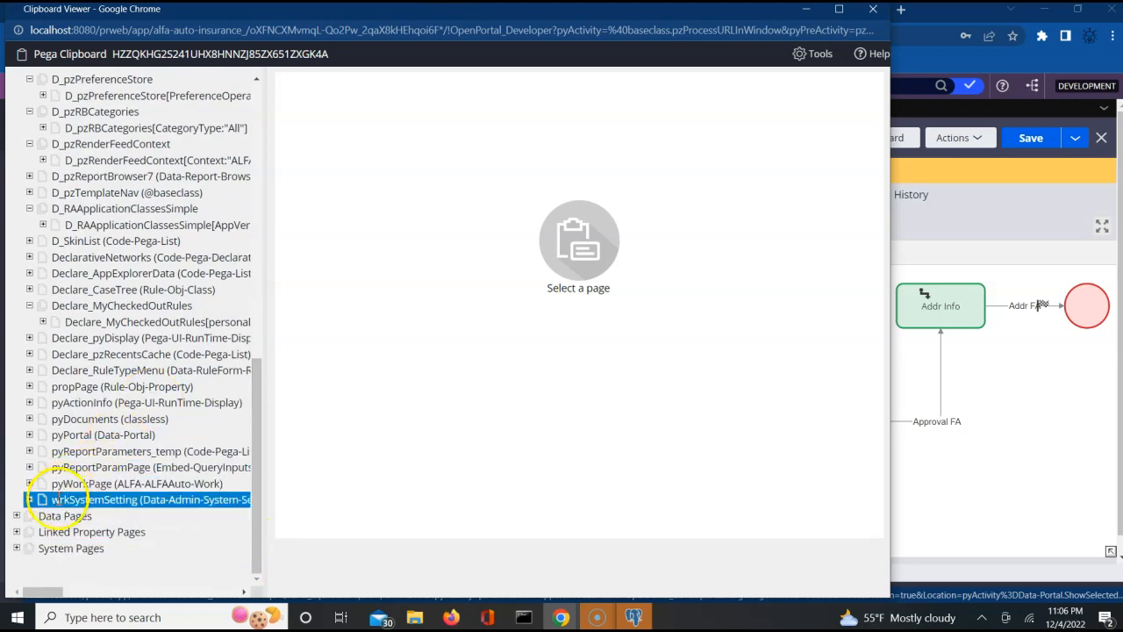
# - Check pyWorkPage's ApprovalPage: Approval 'Approve', comment 'details looks ok please proceed', then close the viewer
pyautogui.click(30, 485)
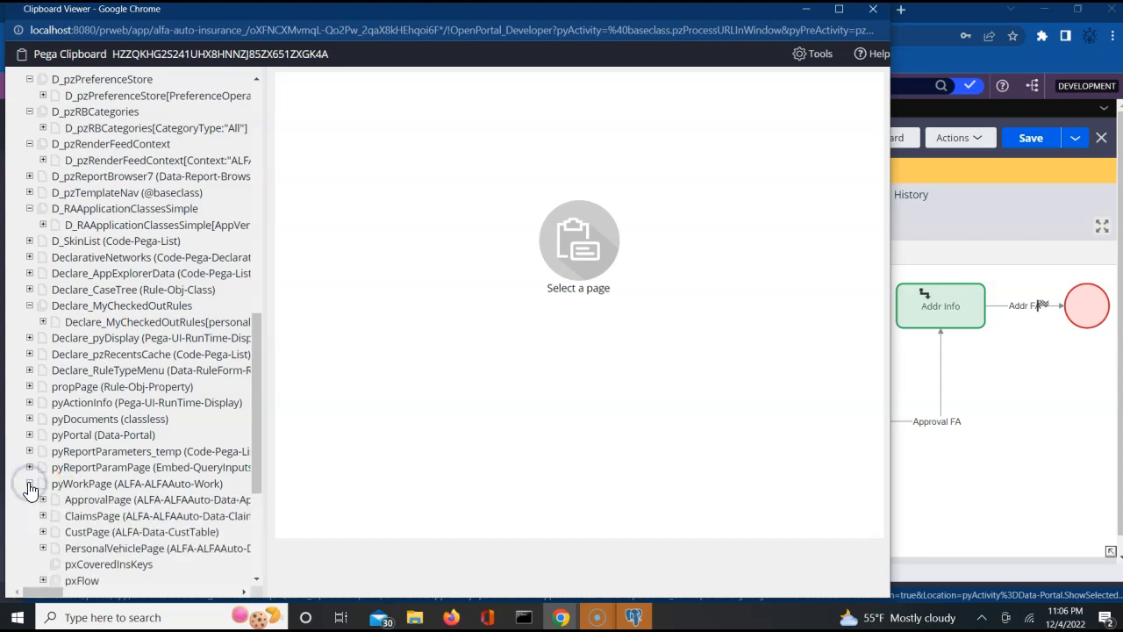
pyautogui.click(88, 500)
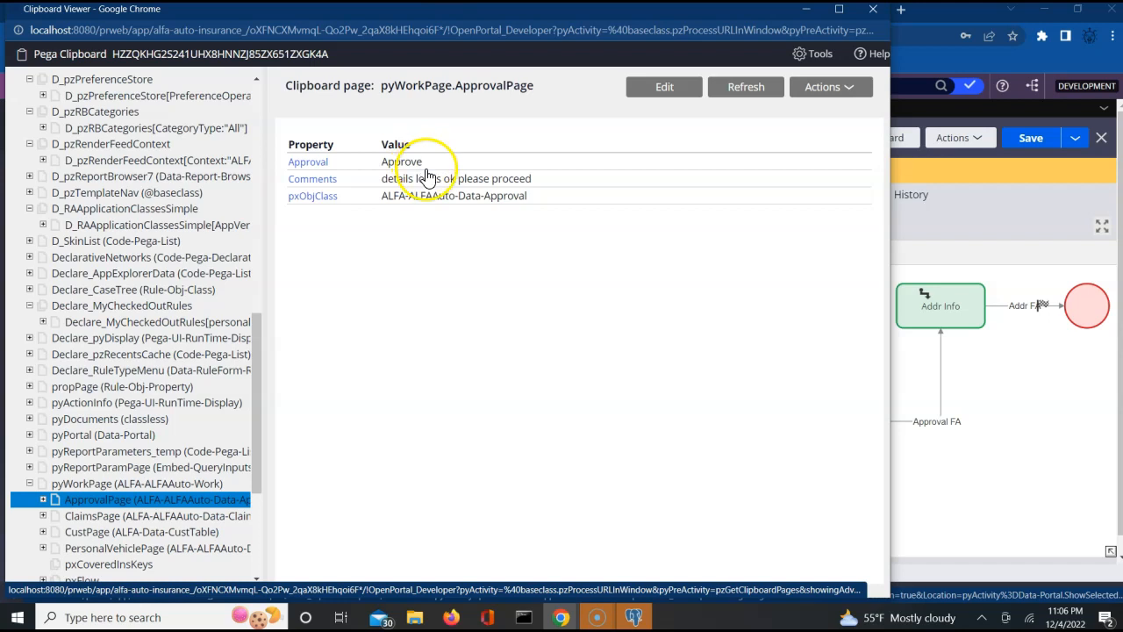
pyautogui.doubleClick(399, 164)
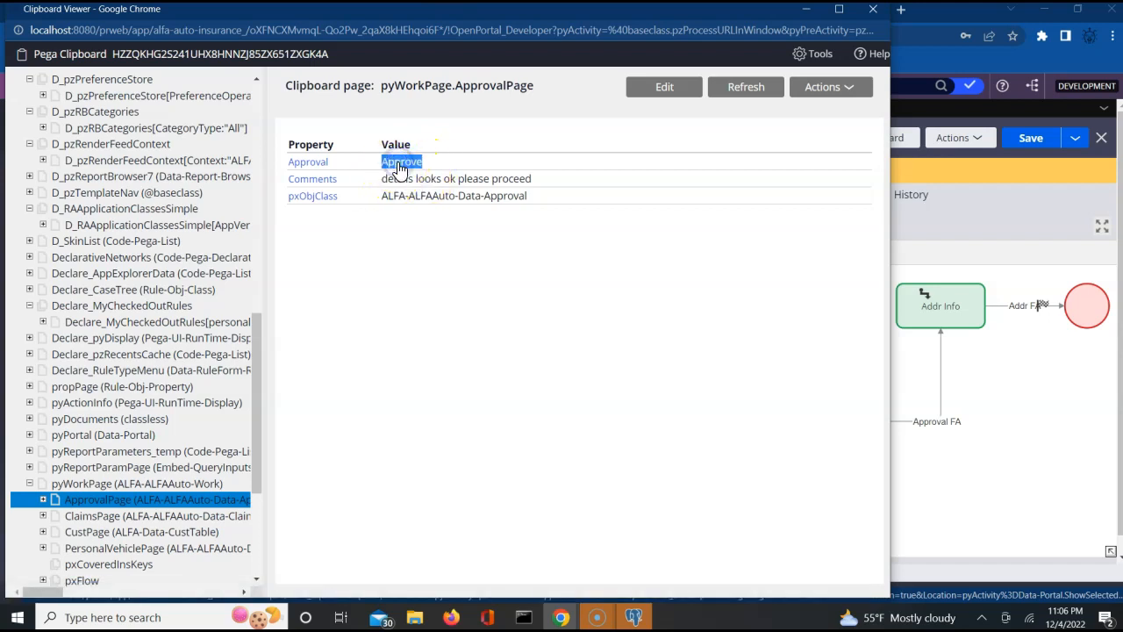
pyautogui.tripleClick(436, 180)
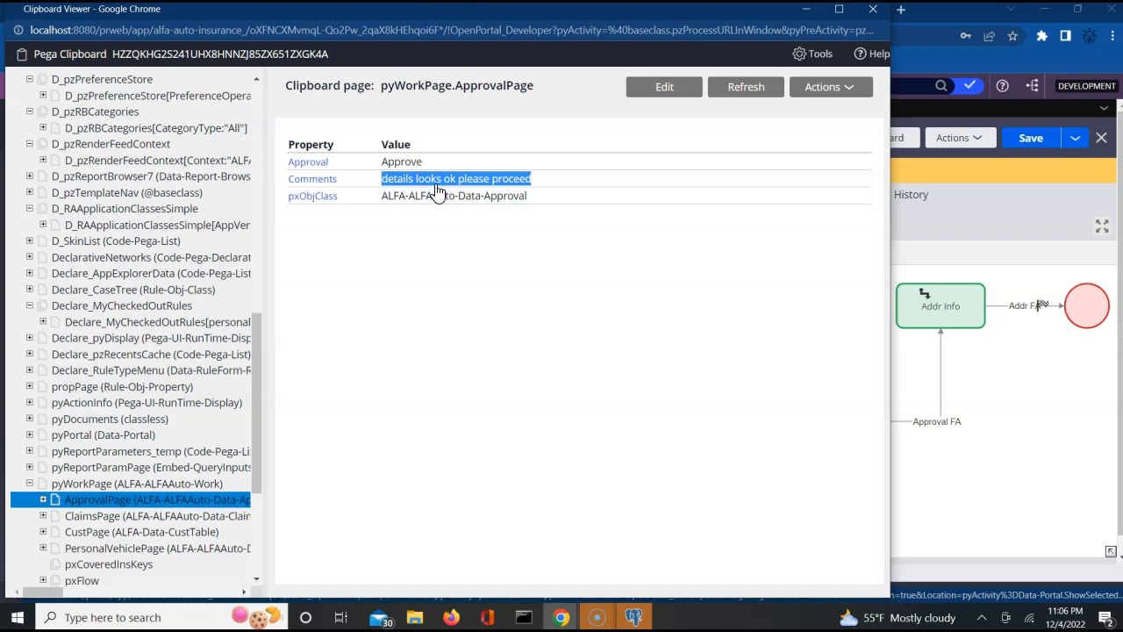
pyautogui.click(873, 12)
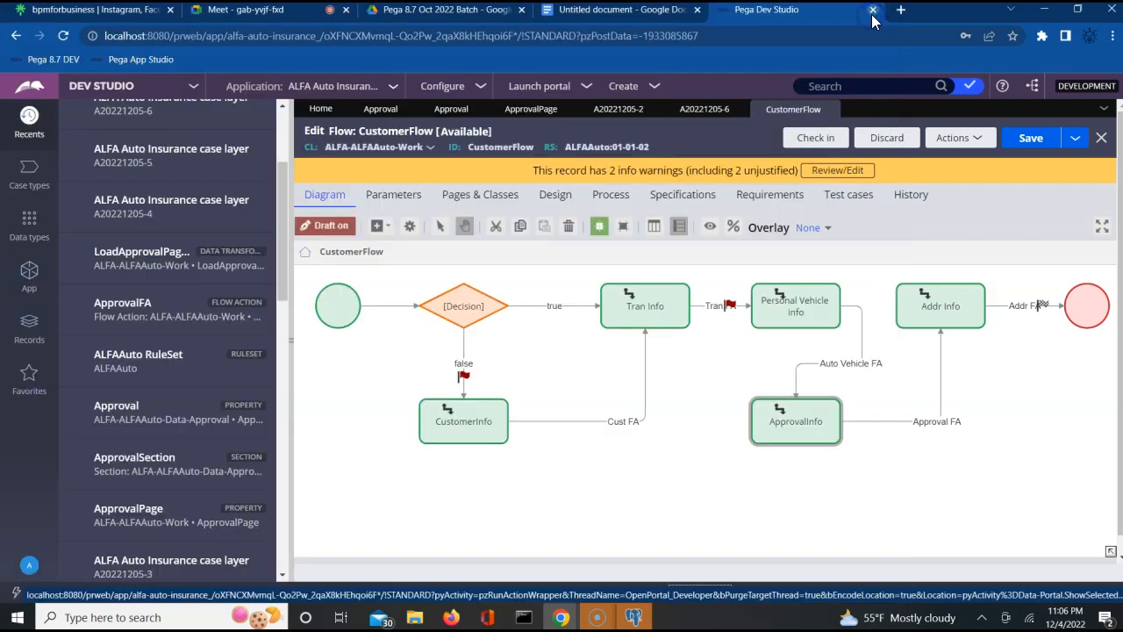
# - Open case A20221205-6 and view its history through Actions > View history
pyautogui.click(705, 111)
pyautogui.click(457, 212)
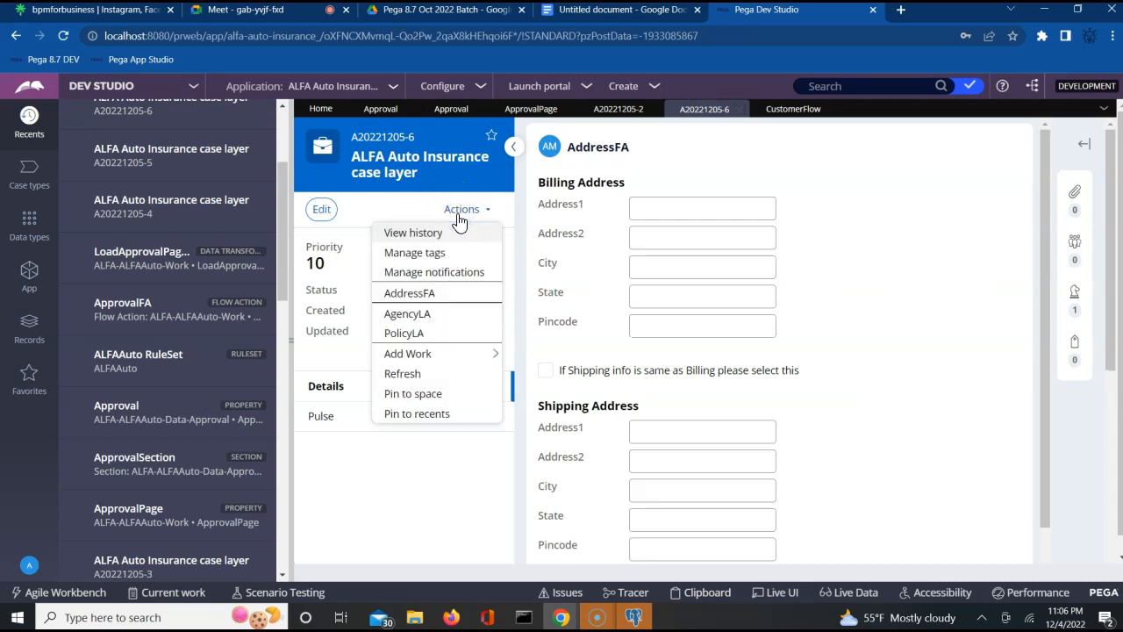
pyautogui.click(405, 232)
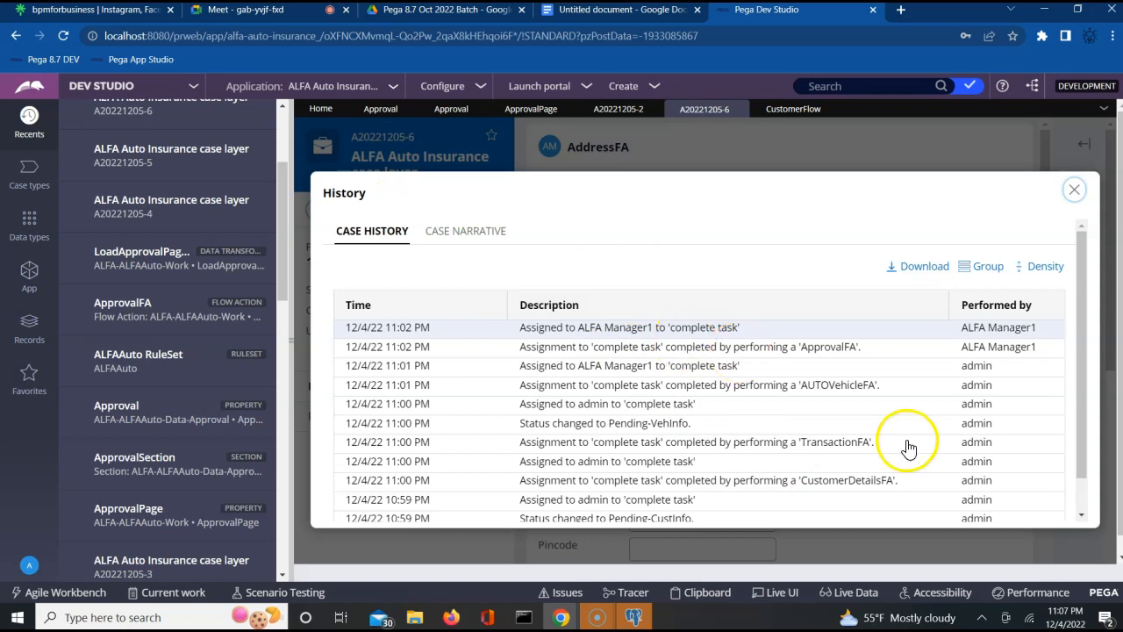
pyautogui.scroll(-3, 1089, 519)
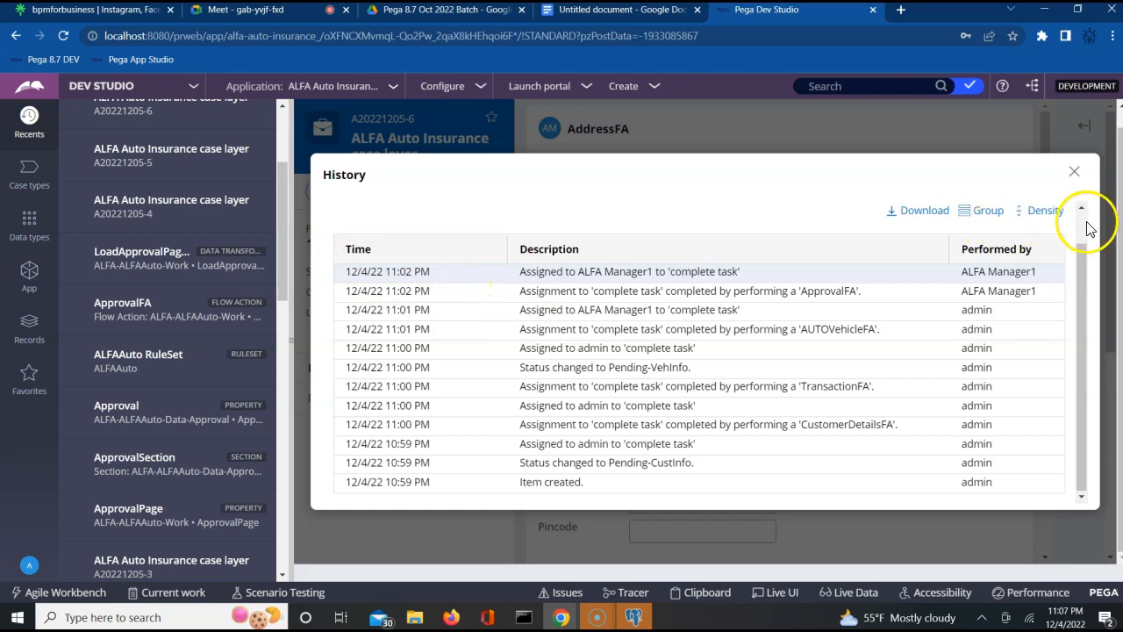
pyautogui.click(1084, 222)
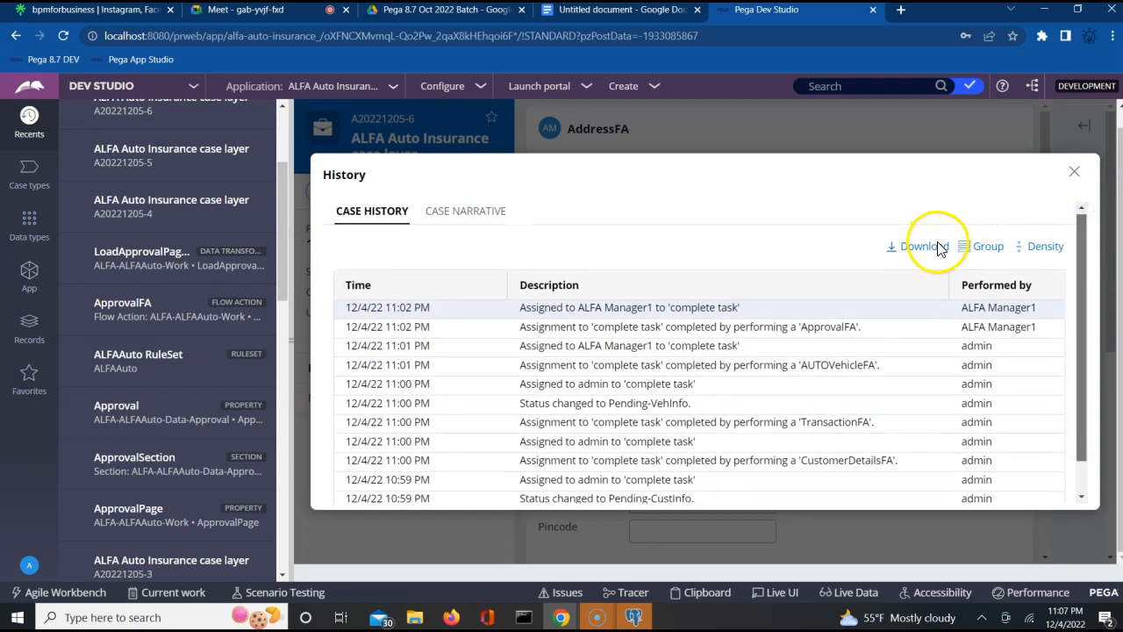
# - Read the case narrative, close the History dialog, and check the status PENDING-VEHINFO
pyautogui.click(469, 213)
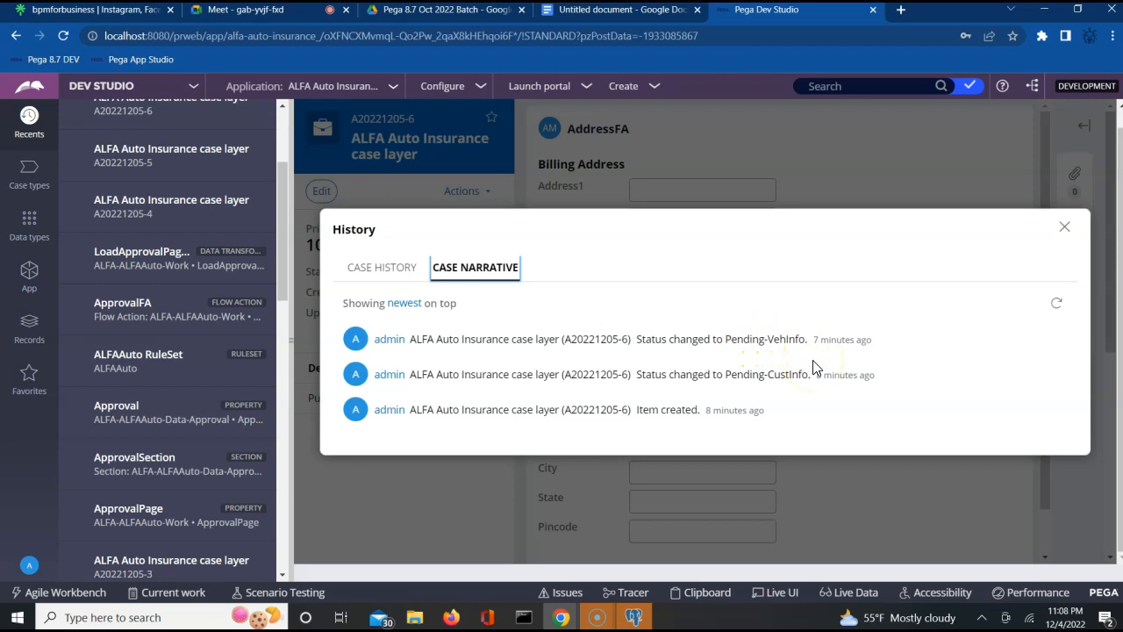
pyautogui.click(1064, 229)
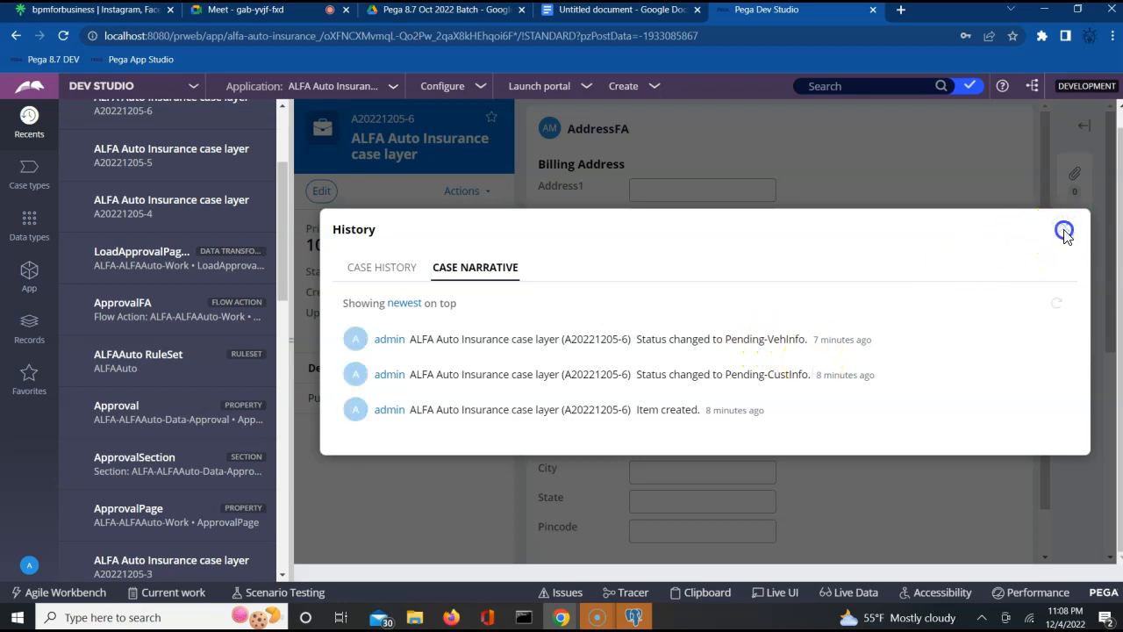
pyautogui.doubleClick(432, 271)
pyautogui.tripleClick(432, 271)
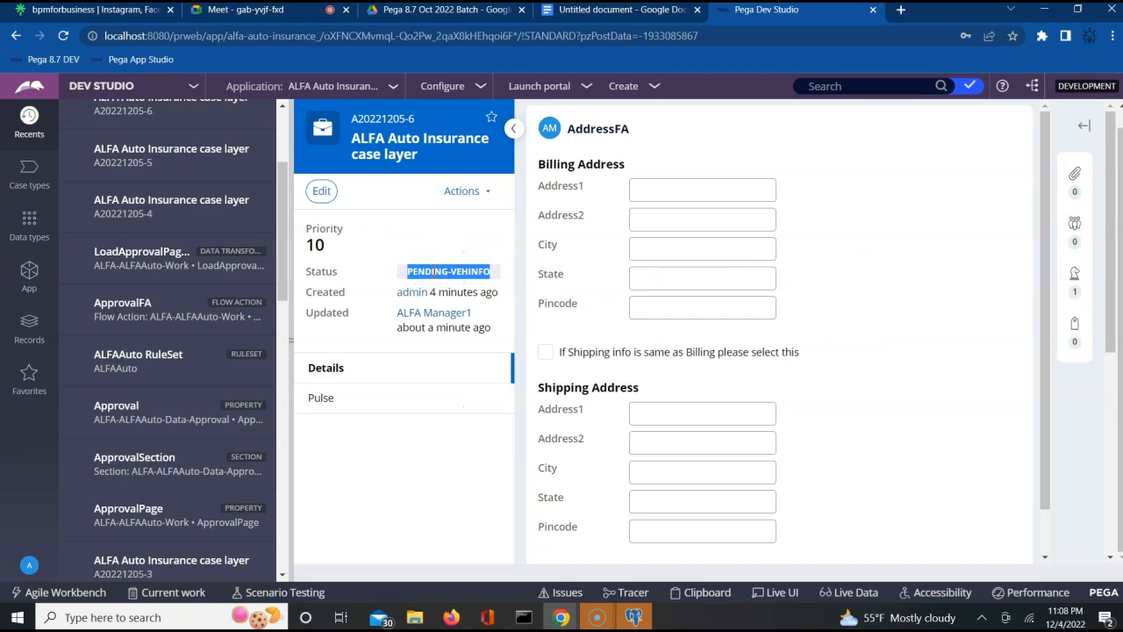